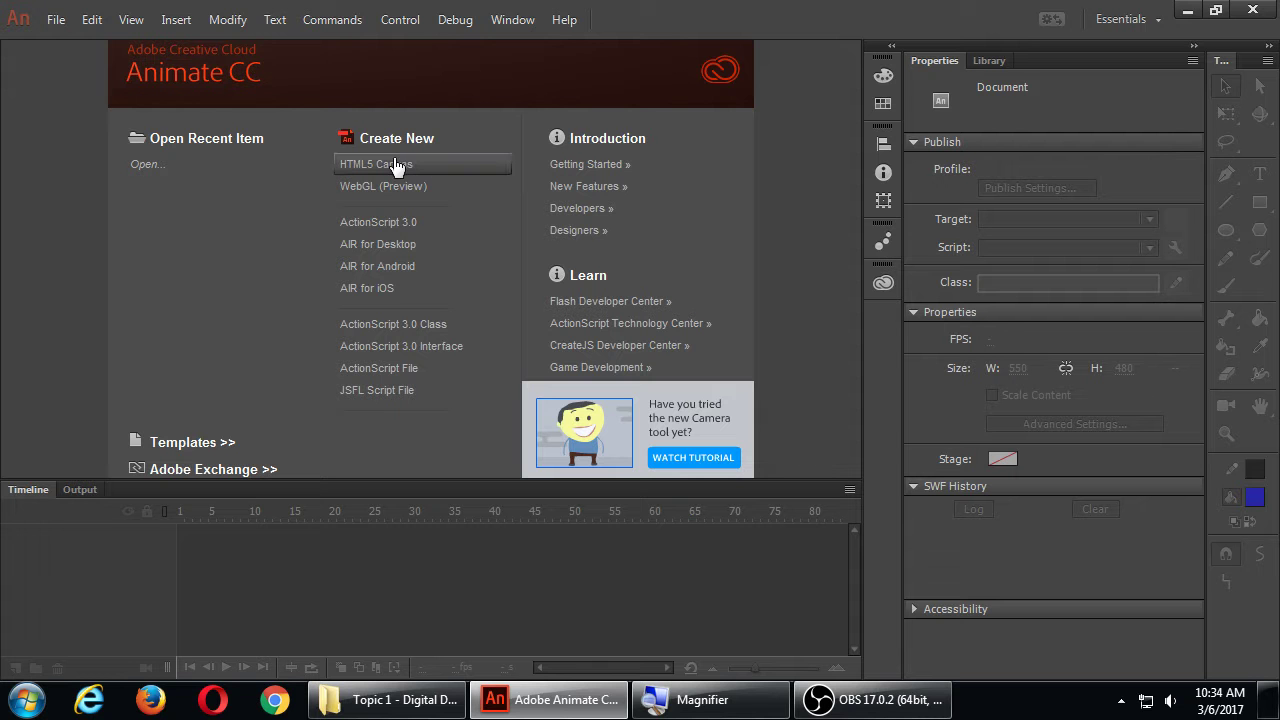
Step: Create an HTML5 Canvas document and set its stage size to 1920 × 1080 px
left_click(397, 166)
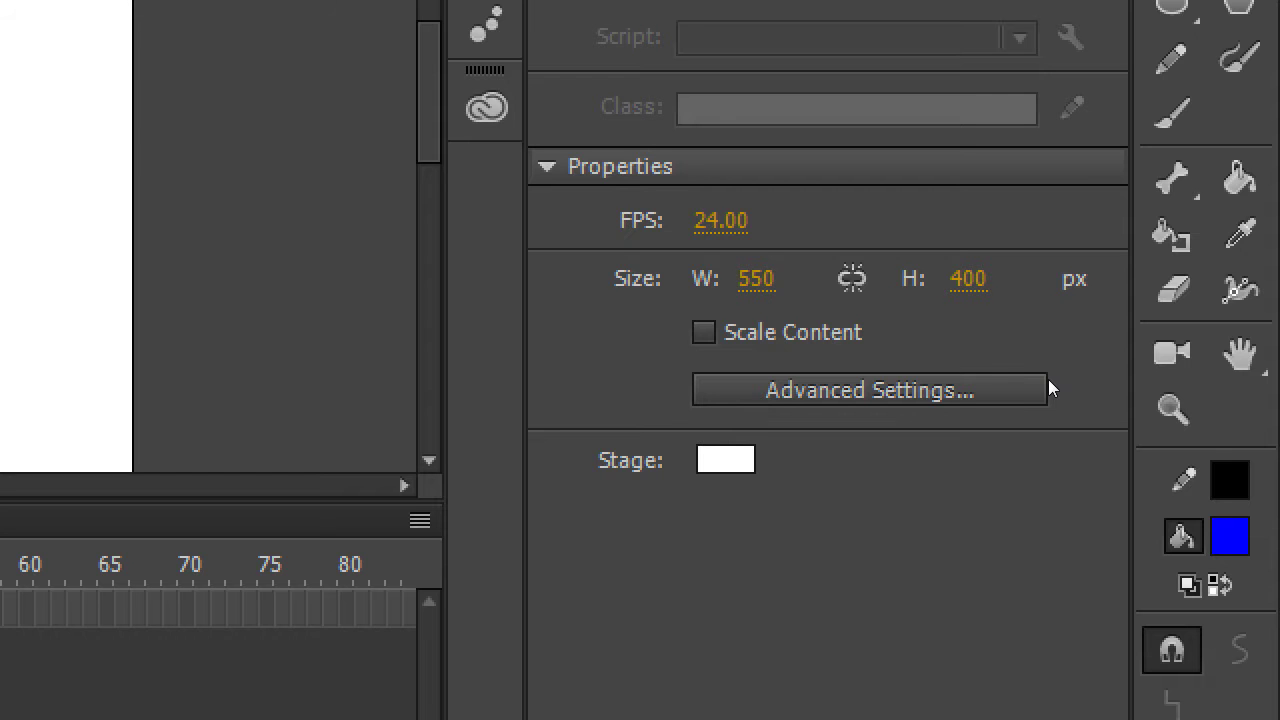
left_click(756, 279)
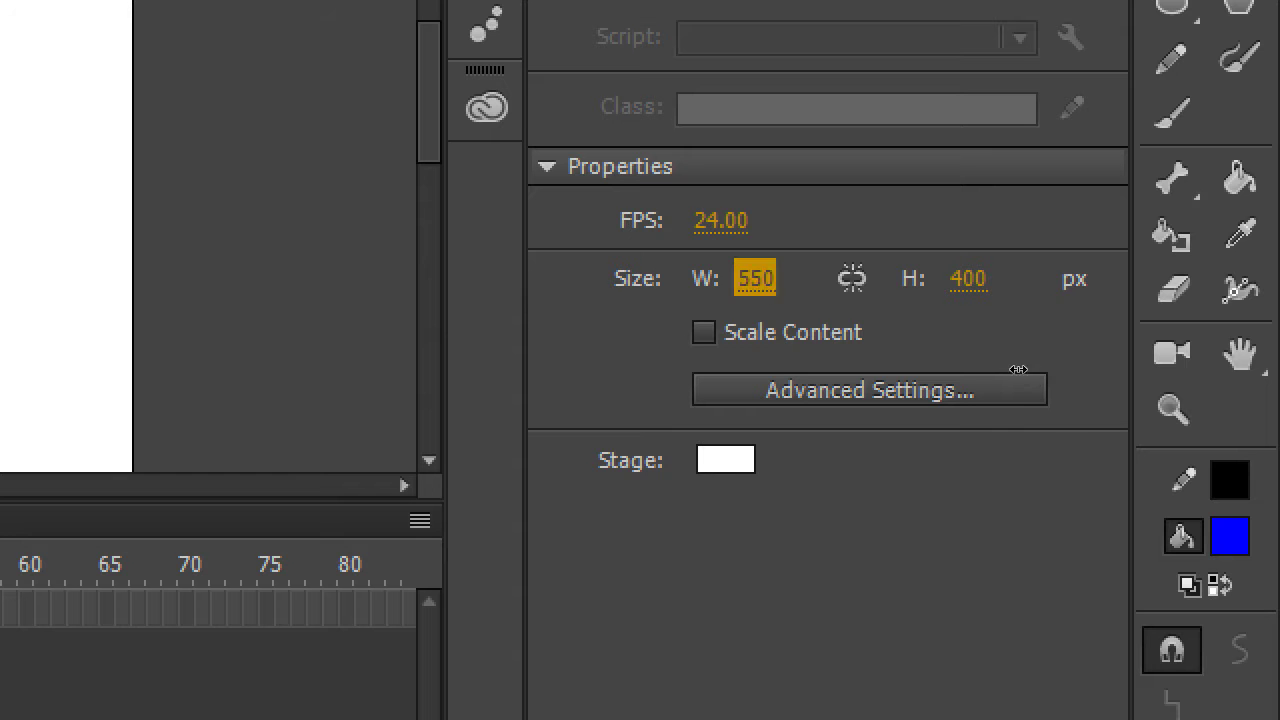
type("1920")
key("Tab")
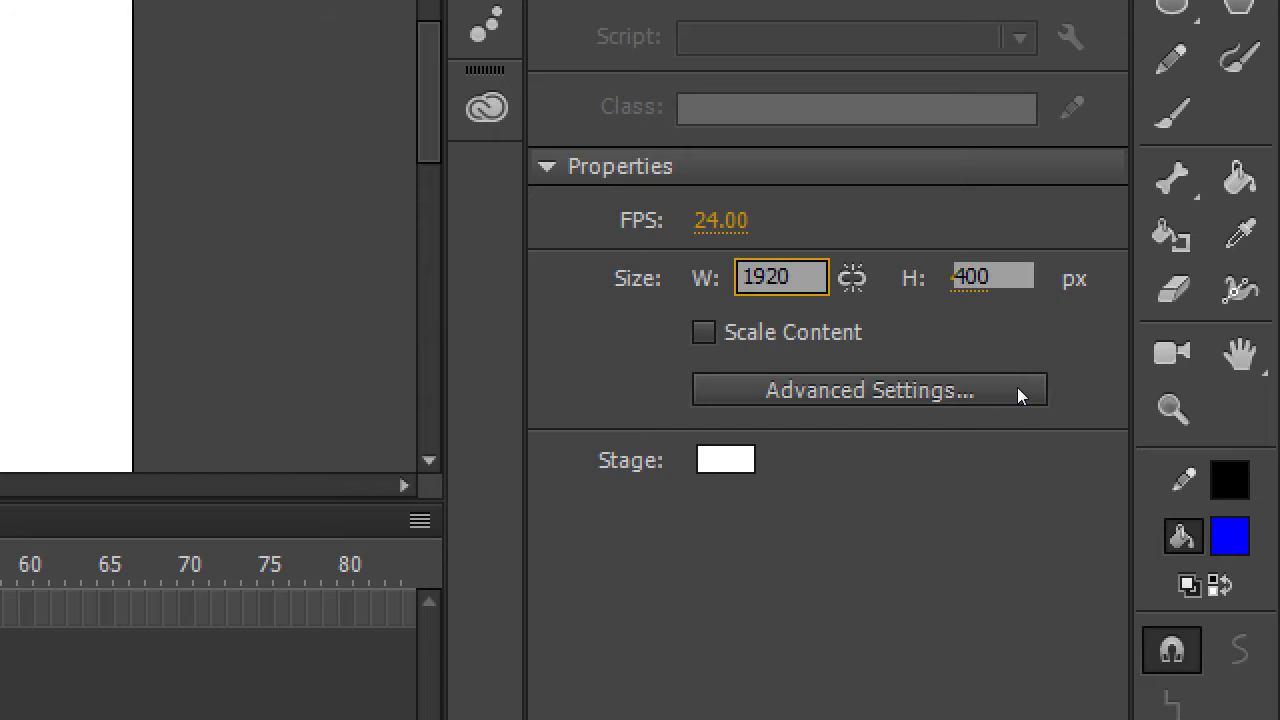
type("1080")
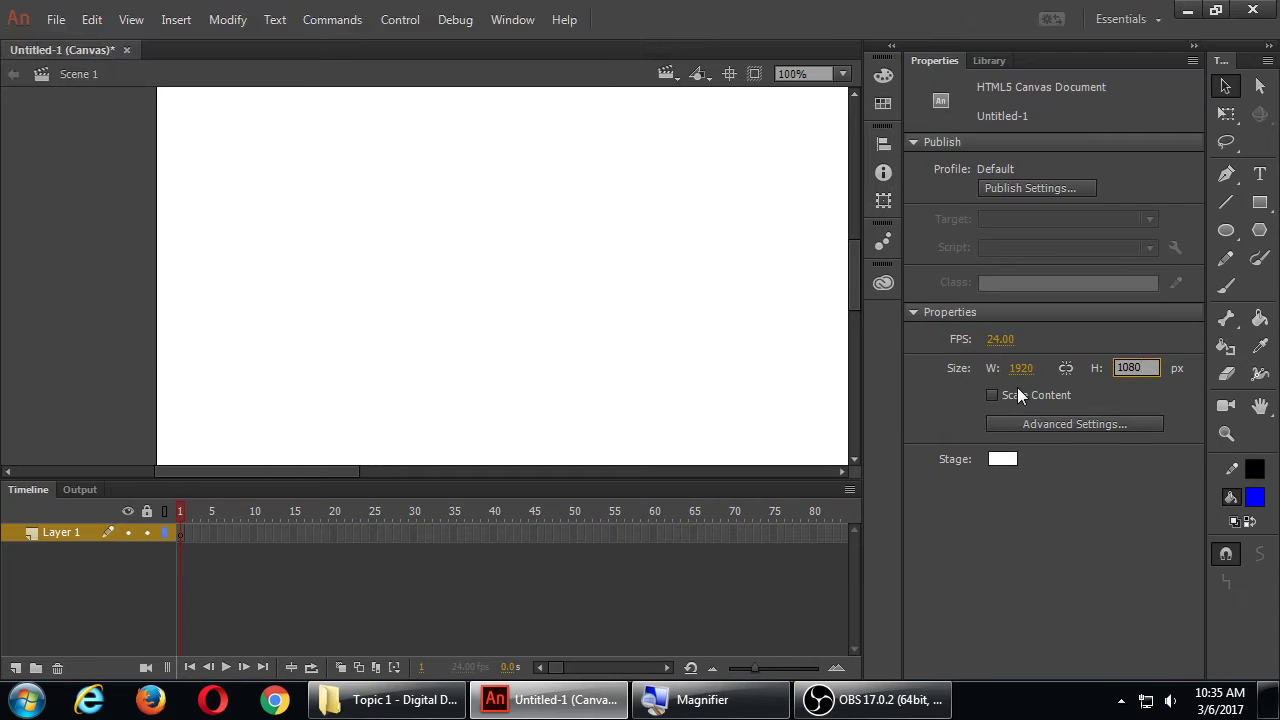
key("Return")
key("ctrl+minus")
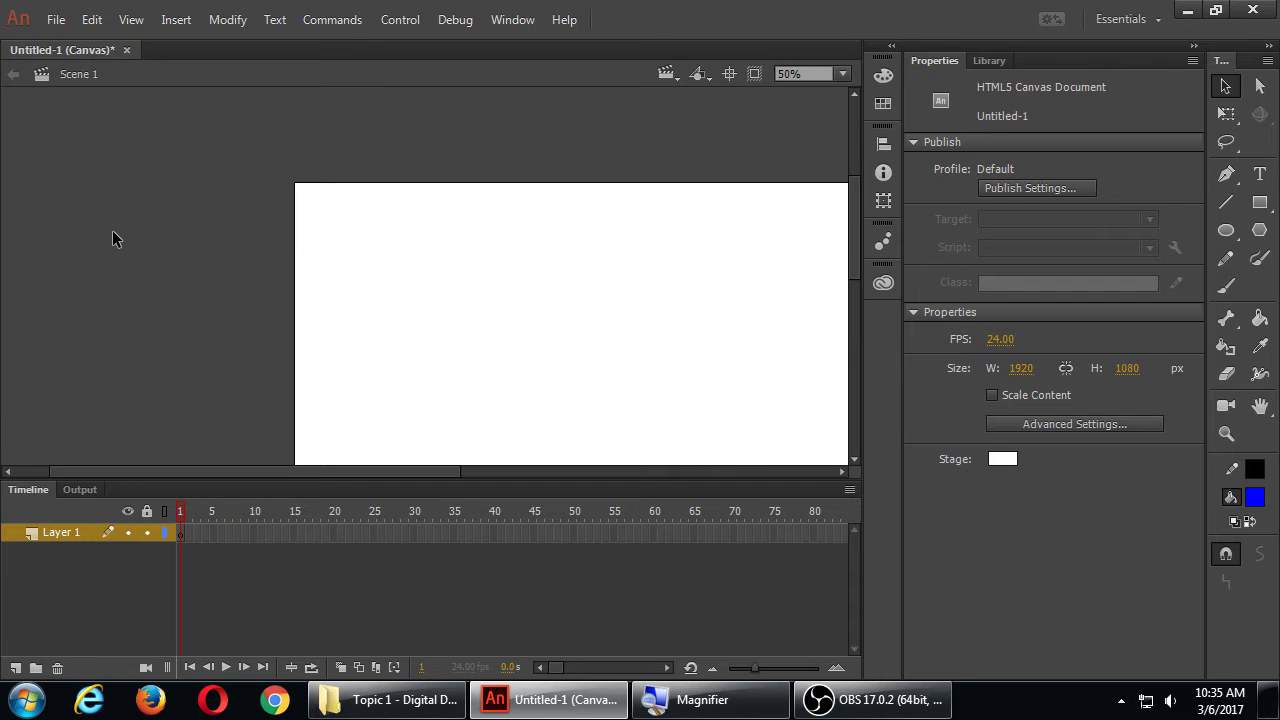
key("ctrl+minus")
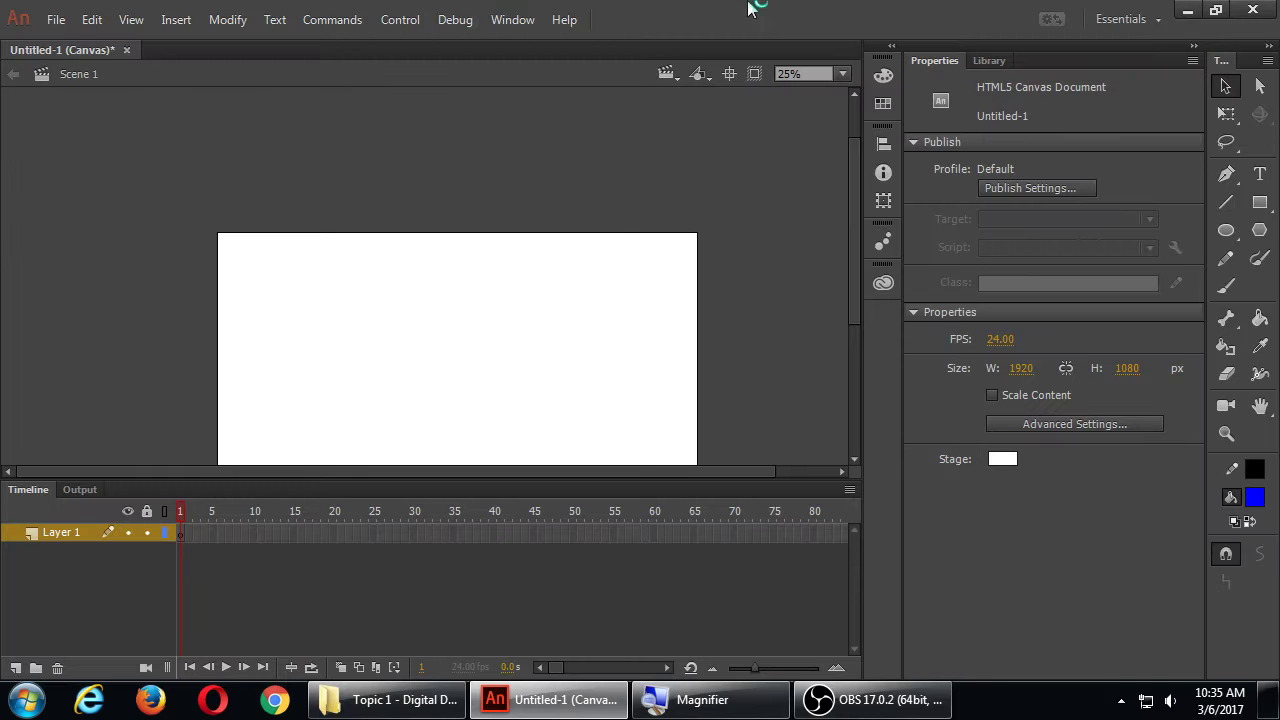
Step: Save the document to the Desktop as an Animate Document named 2017-03-06-walk-practice
left_click(52, 21)
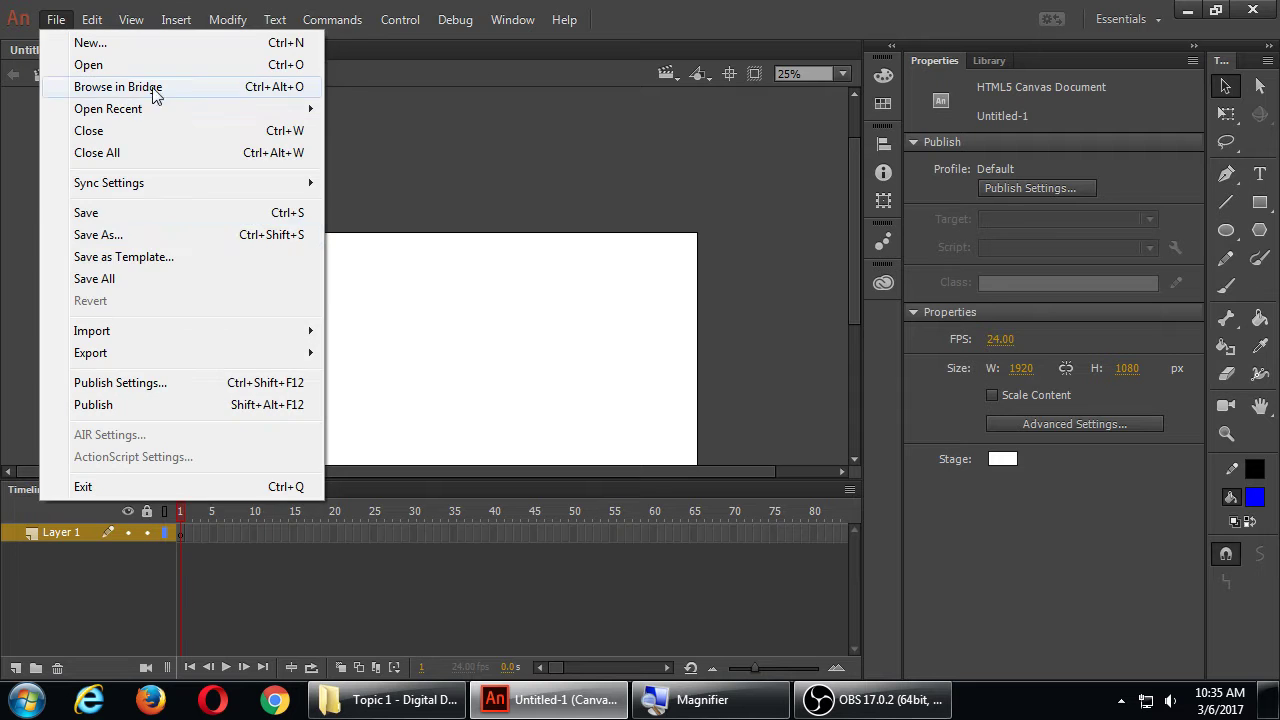
left_click(150, 236)
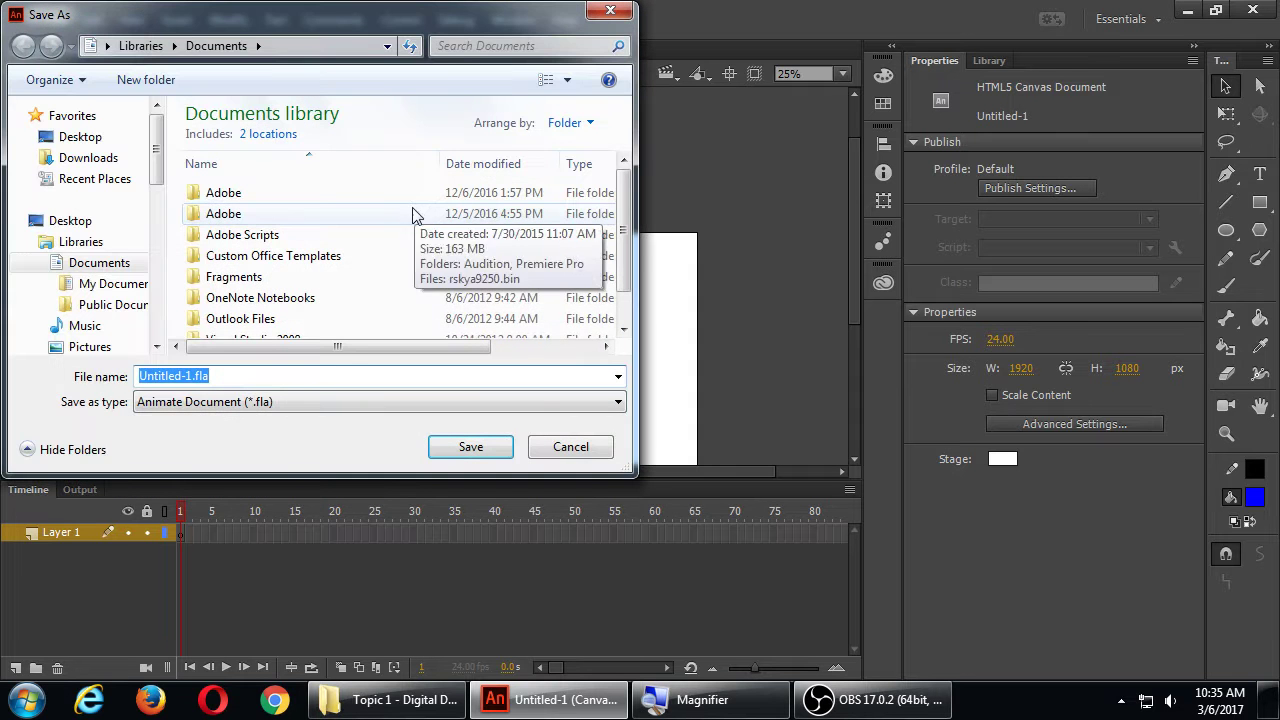
left_click(72, 138)
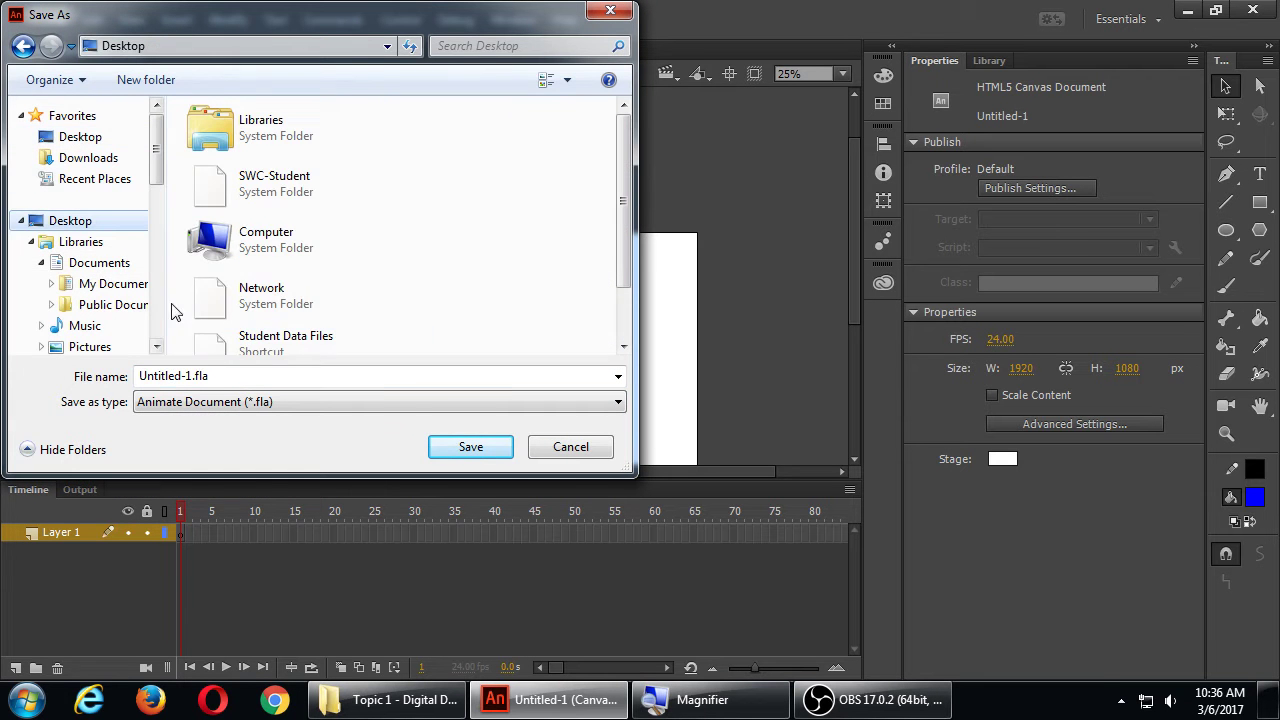
left_click(250, 378)
type("wa")
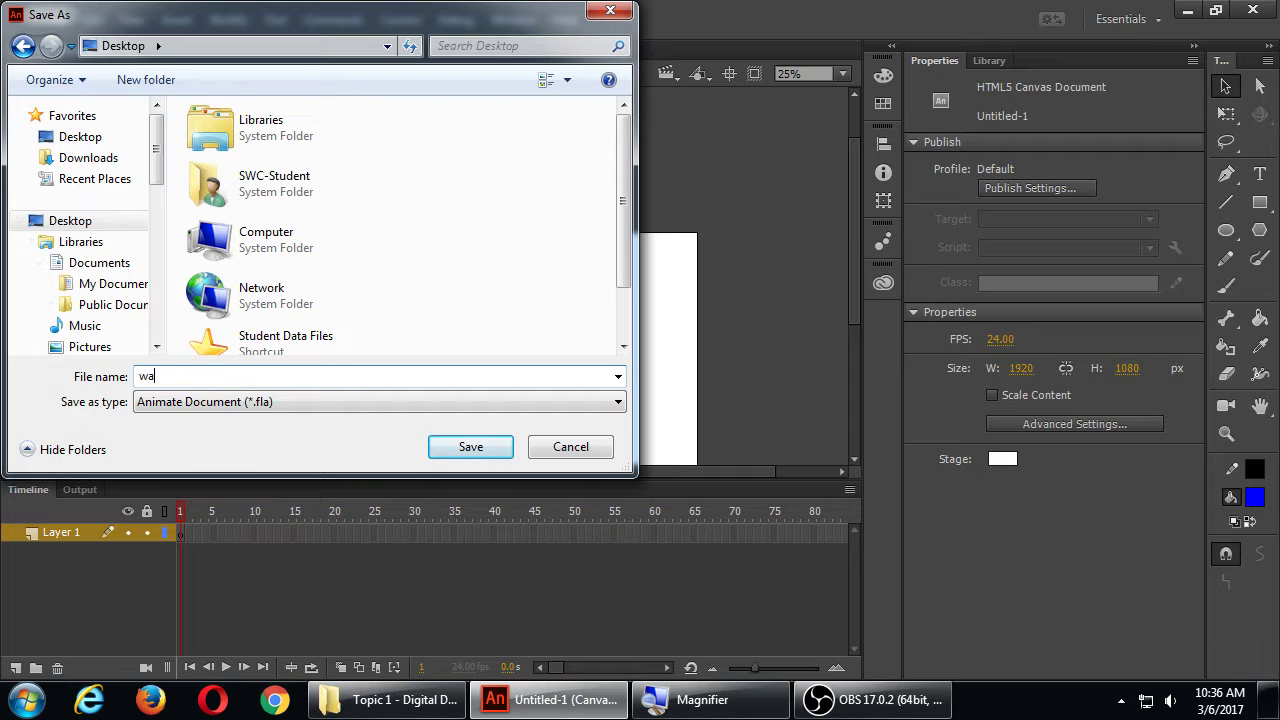
type("lk-practice")
key("Home")
type("2017-03-06")
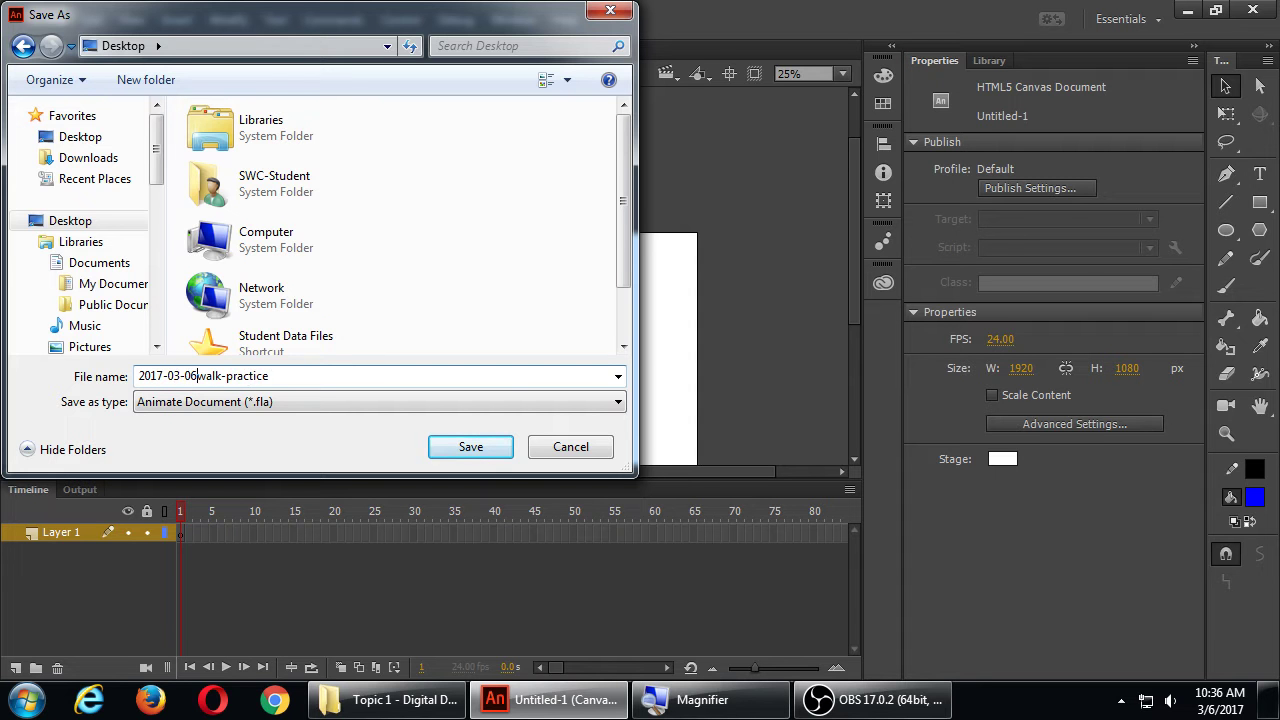
type("-")
key("Return")
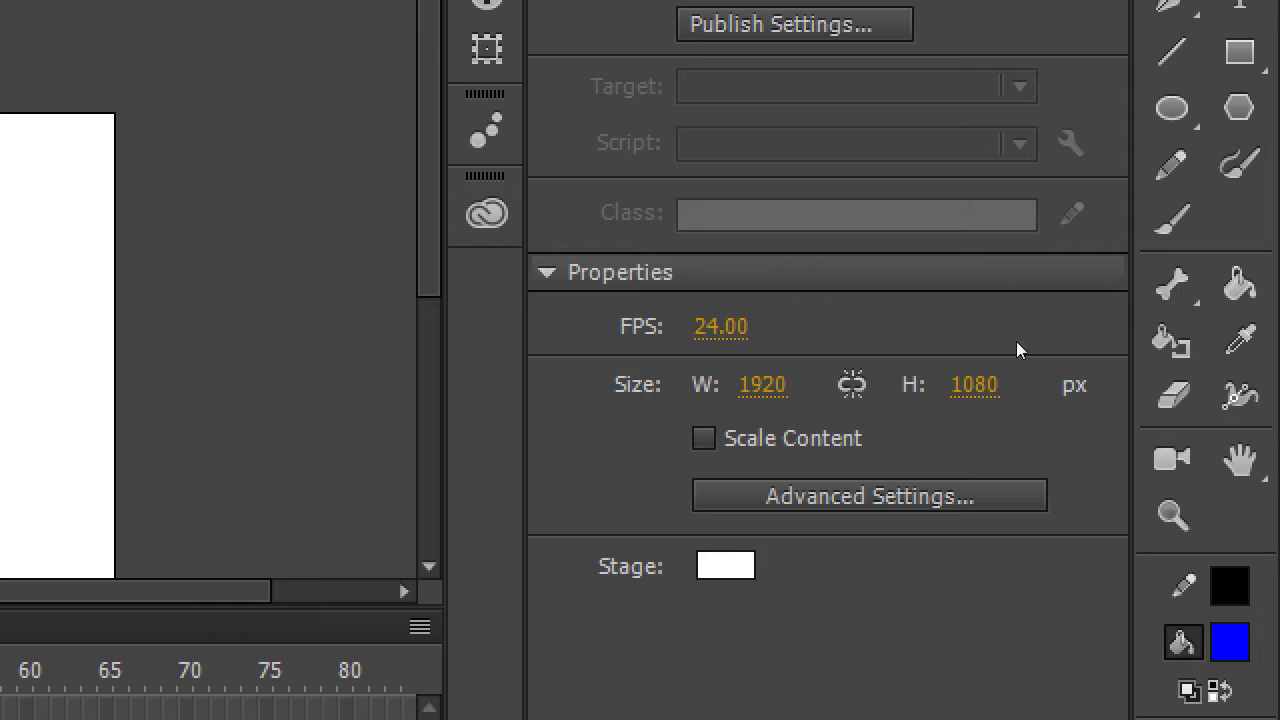
Step: Draw a blue stick figure in a wide walking stride near the stage centre on frame 1 with the Brush tool
key("super+minus")
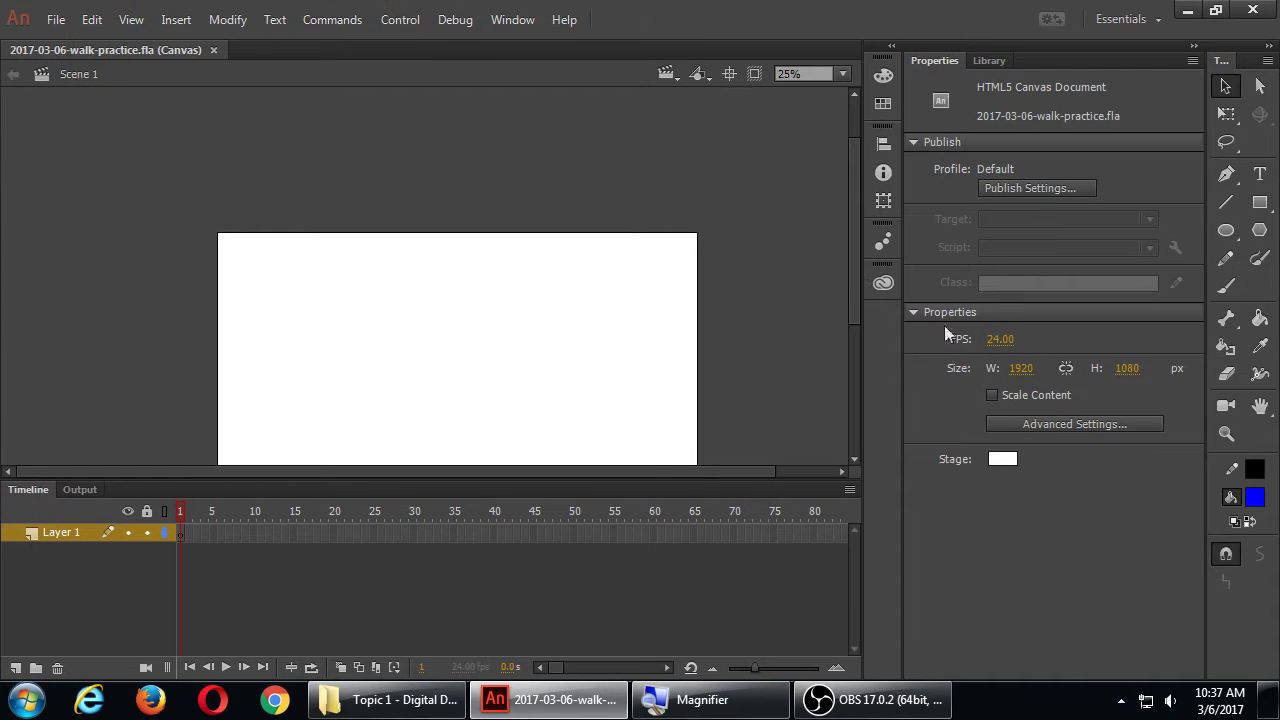
left_click_drag(857, 291, 857, 322)
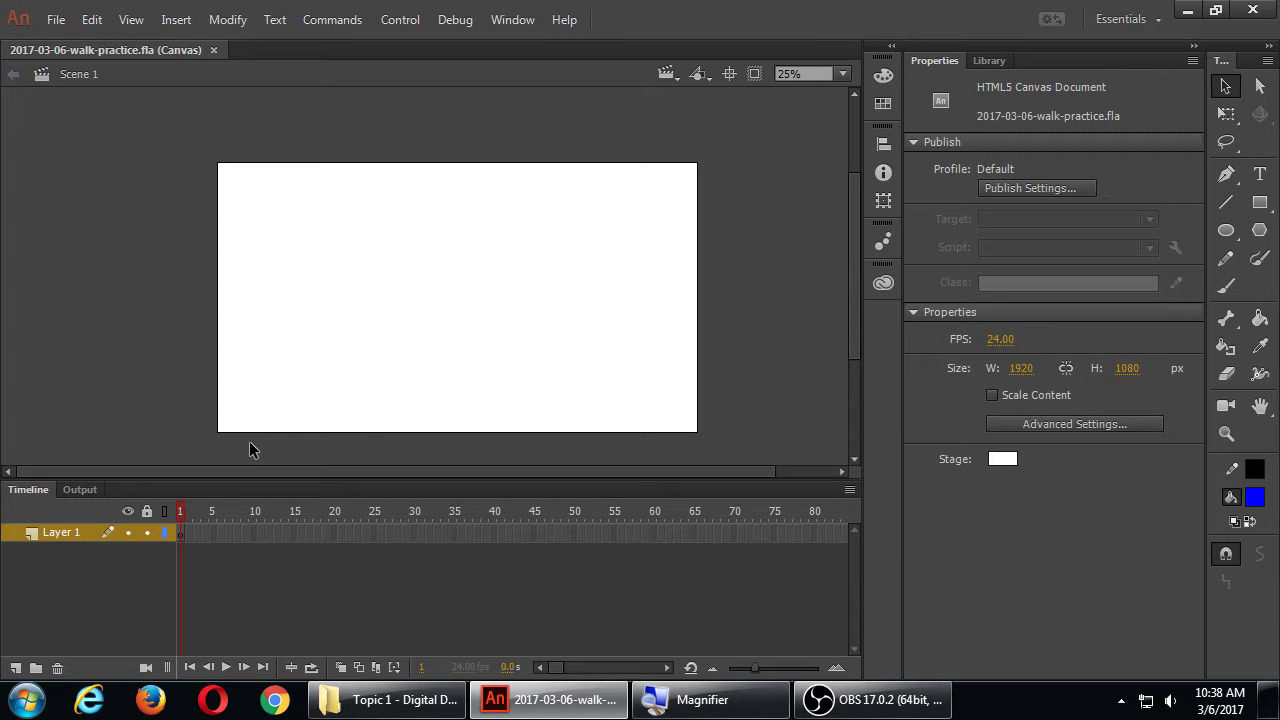
key("b")
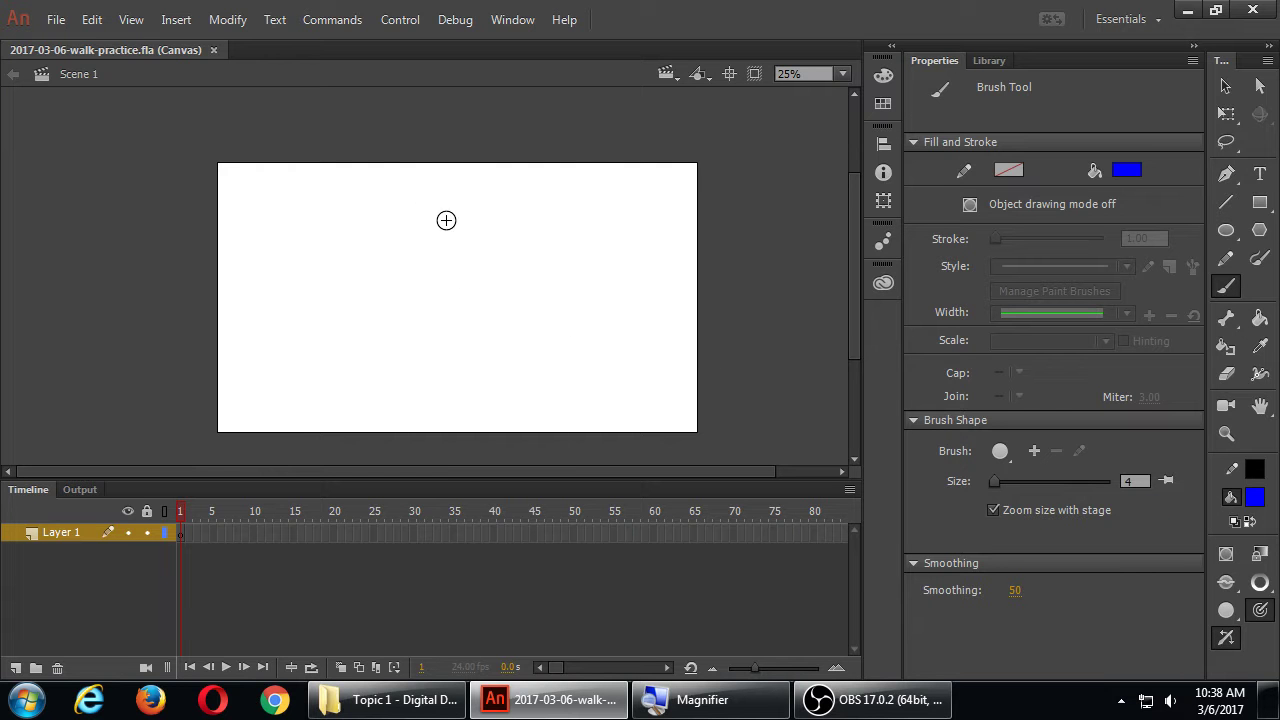
mouse_move(446, 220)
left_mouse_down()
mouse_move(477, 287)
mouse_move(446, 256)
mouse_move(467, 321)
mouse_move(498, 346)
mouse_move(443, 351)
left_mouse_up()
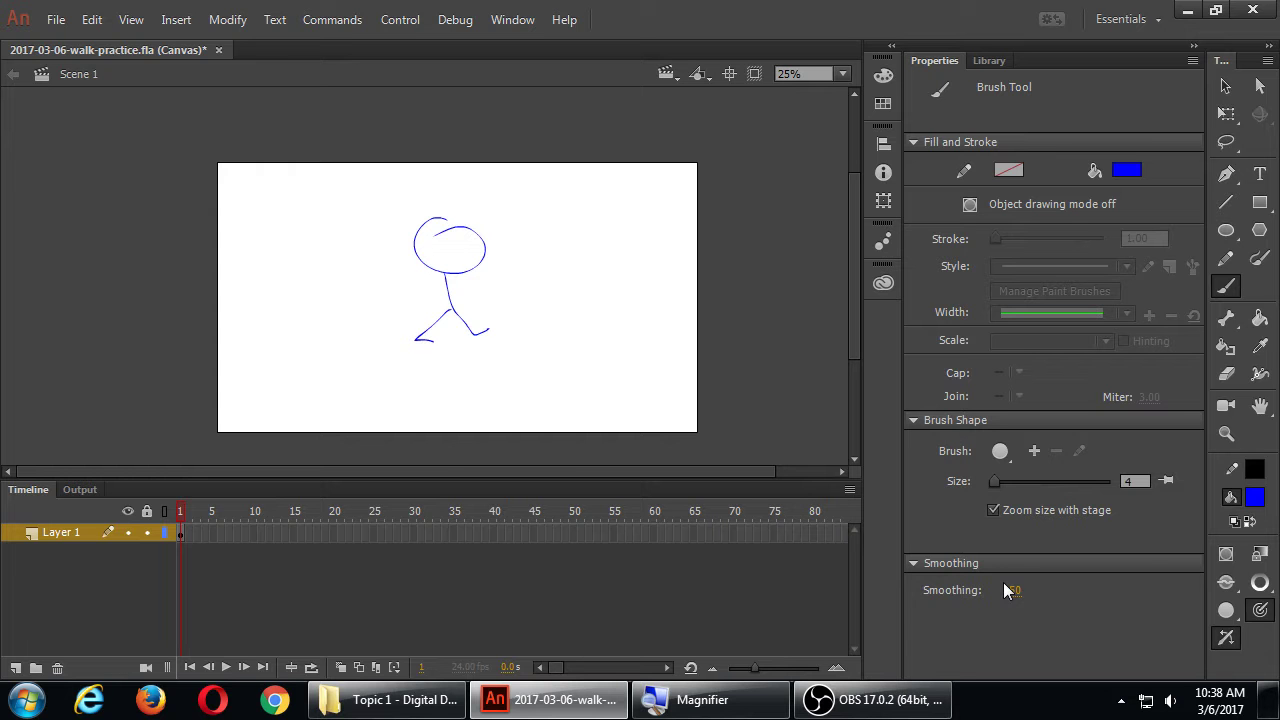
Step: Insert a blank keyframe at frame 2 of Layer 1 and turn on onion skinning
key("super+plus")
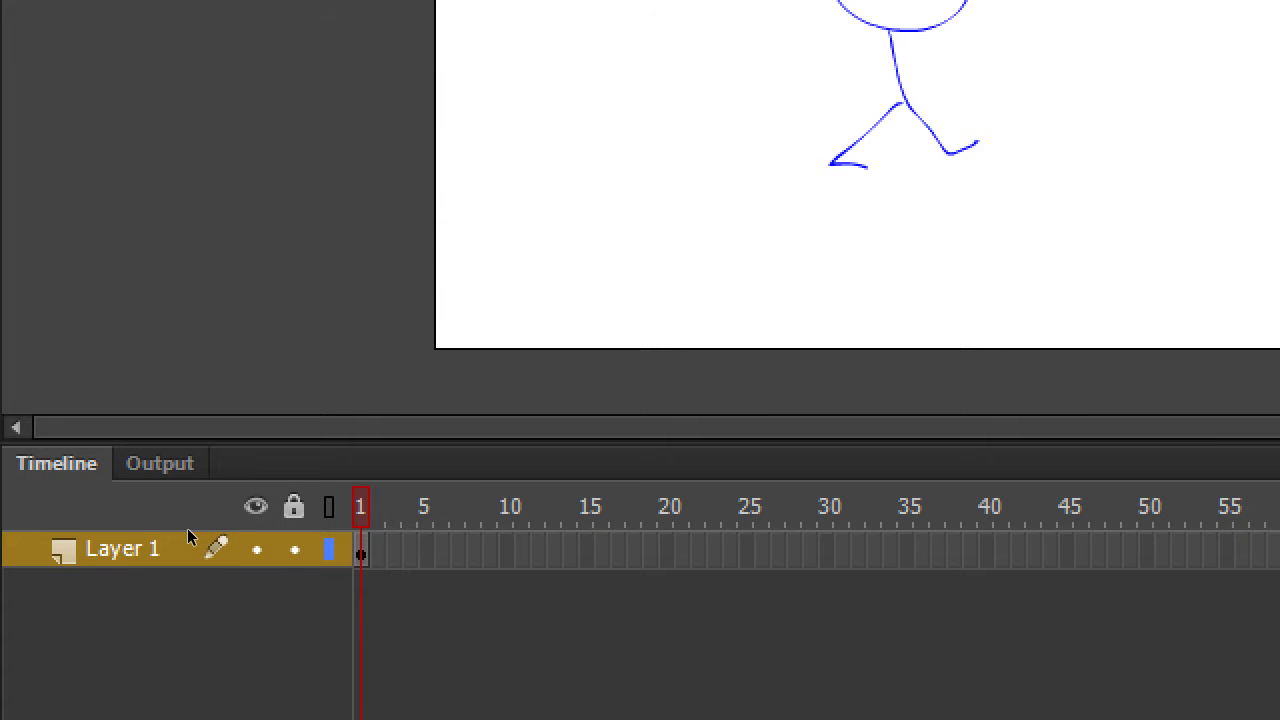
key("shift+F10")
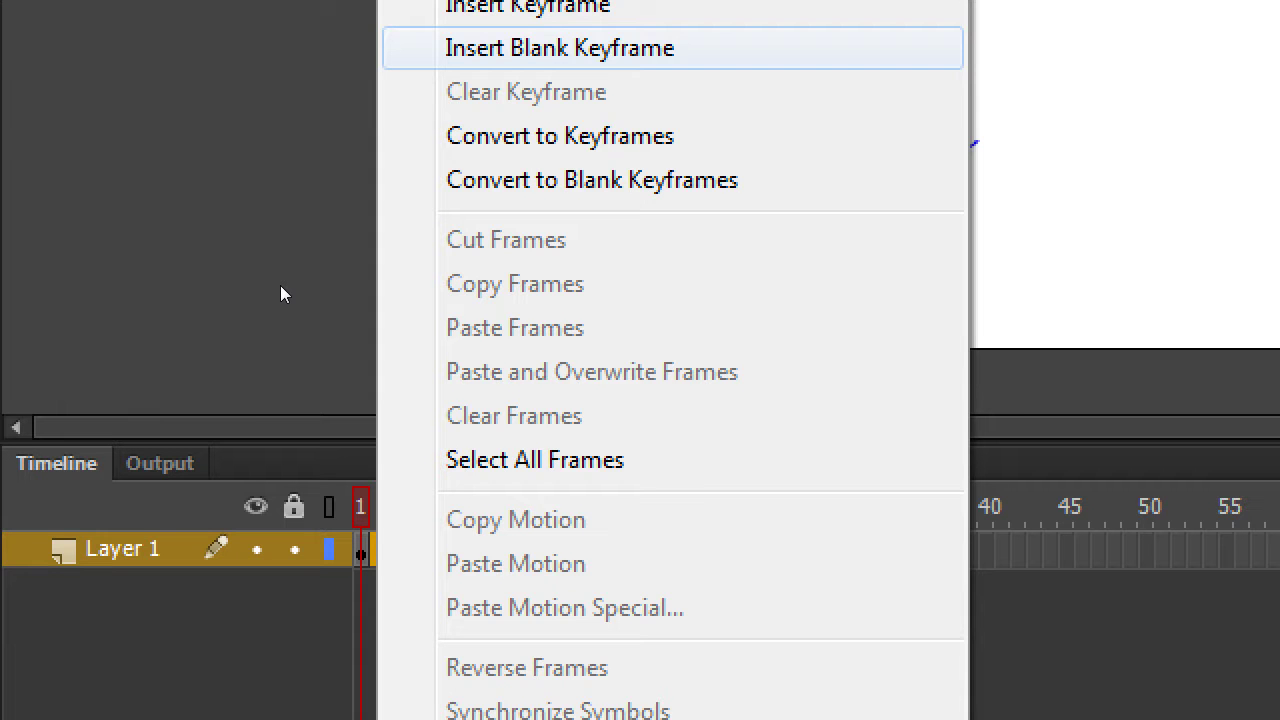
left_click(187, 580)
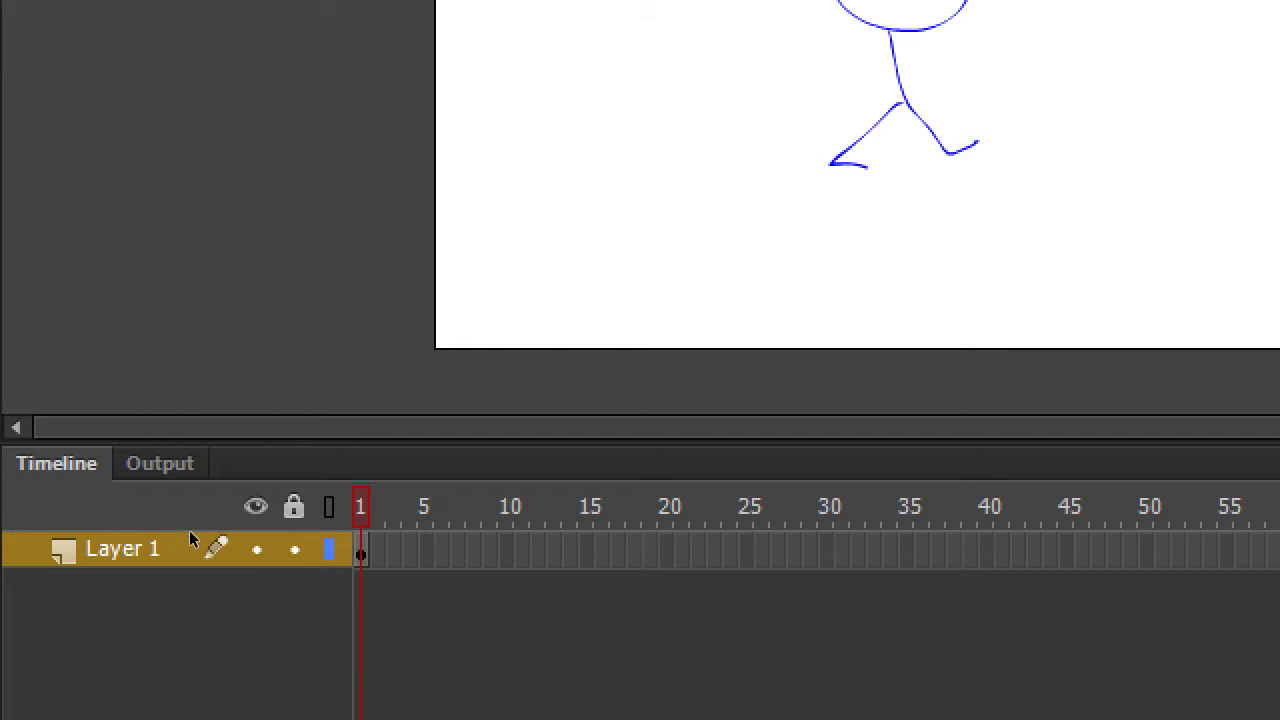
right_click(190, 532)
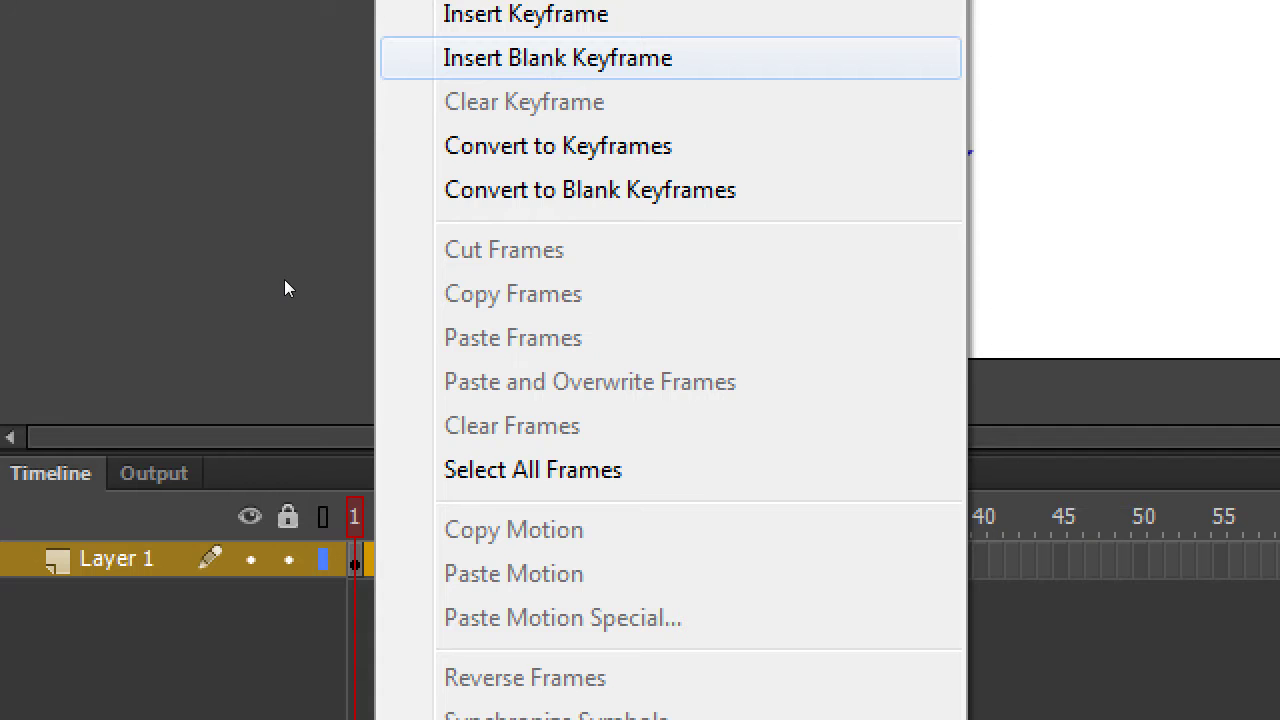
key("Return")
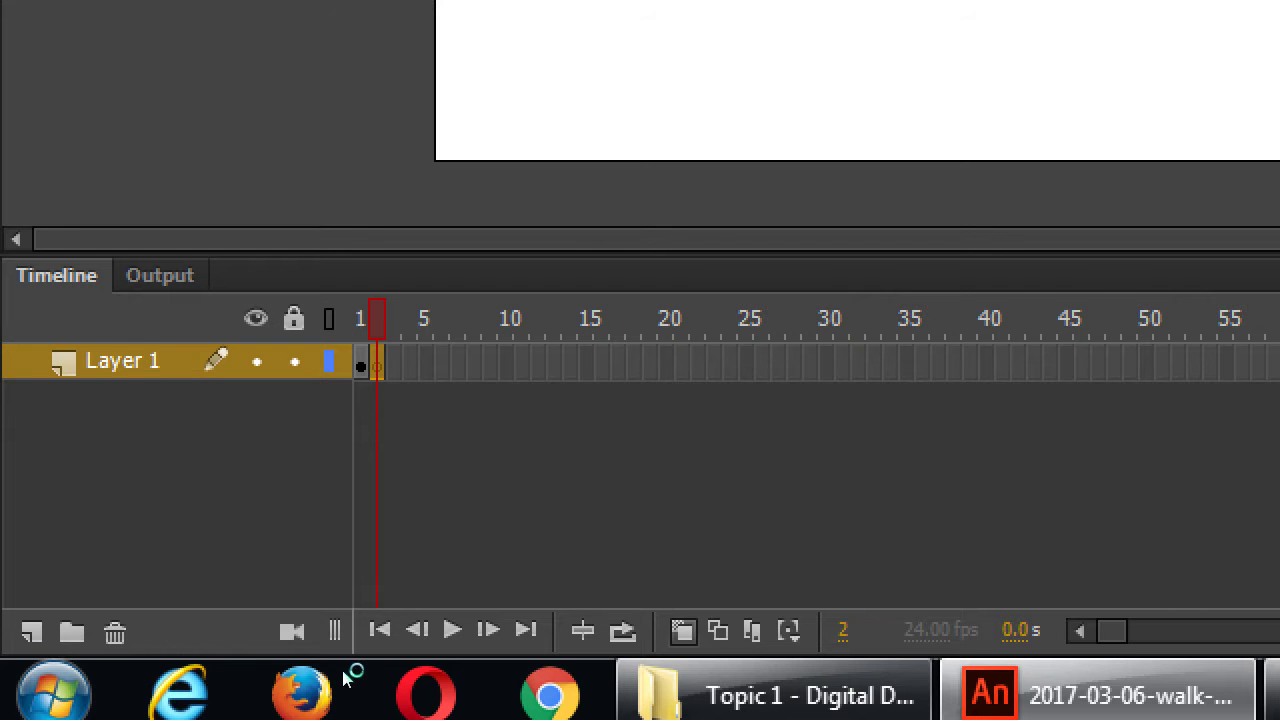
key("alt+shift+o")
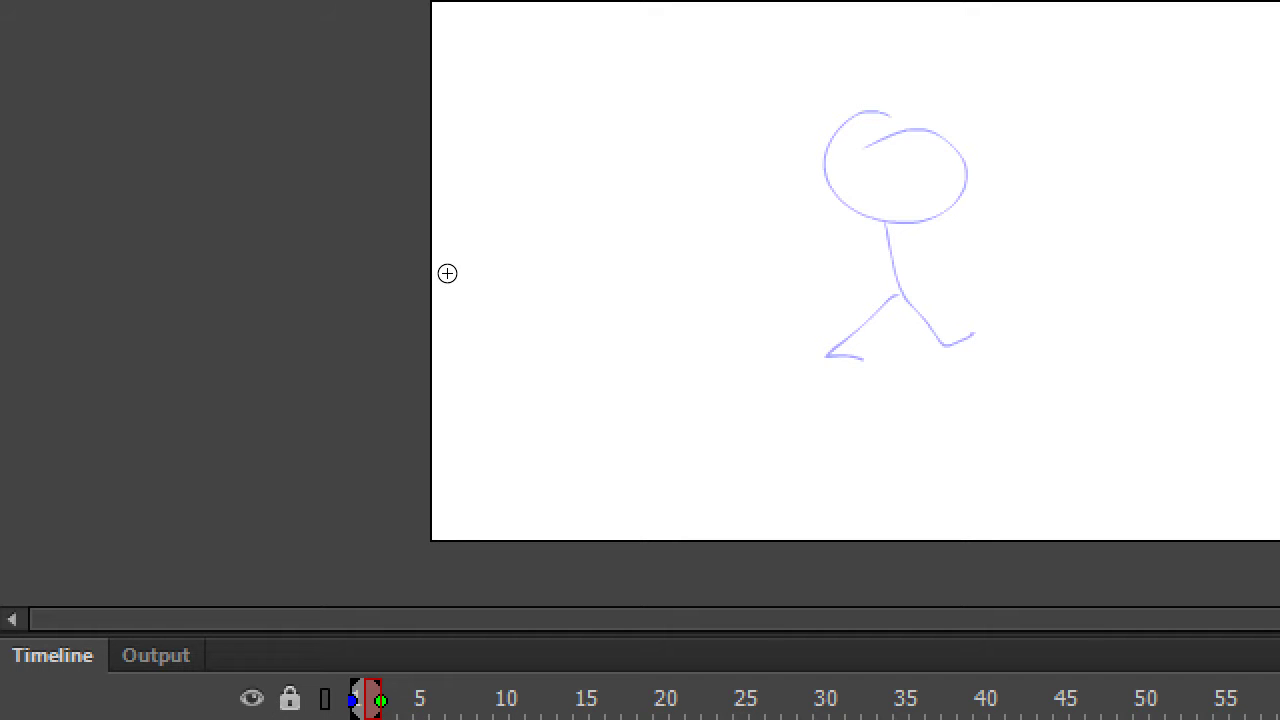
Step: Draw the second walking pose over the onion-skinned figure on frame 2, with one leg straight and the other bent and raised
mouse_move(890, 133)
left_mouse_down()
mouse_move(904, 136)
mouse_move(888, 134)
left_mouse_up()
mouse_move(889, 218)
left_mouse_down()
mouse_move(896, 362)
mouse_move(932, 362)
left_mouse_up()
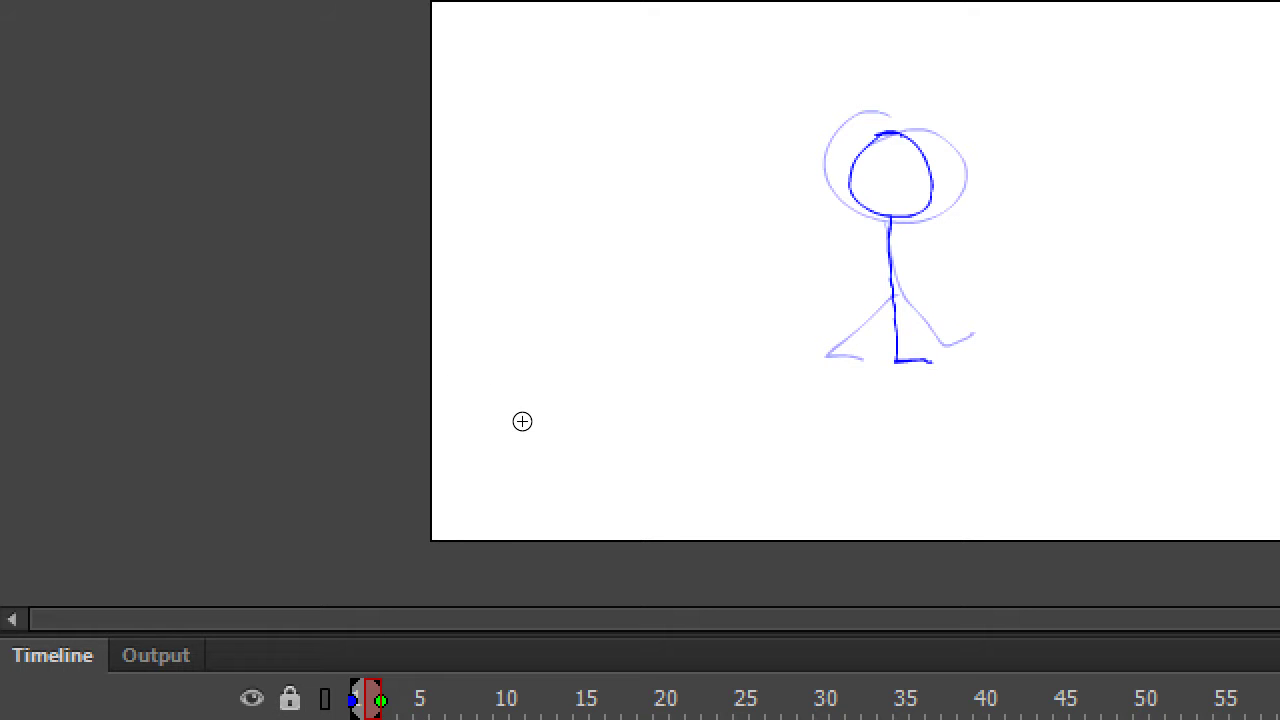
mouse_move(888, 288)
left_mouse_down()
mouse_move(904, 316)
mouse_move(874, 324)
mouse_move(877, 338)
left_mouse_up()
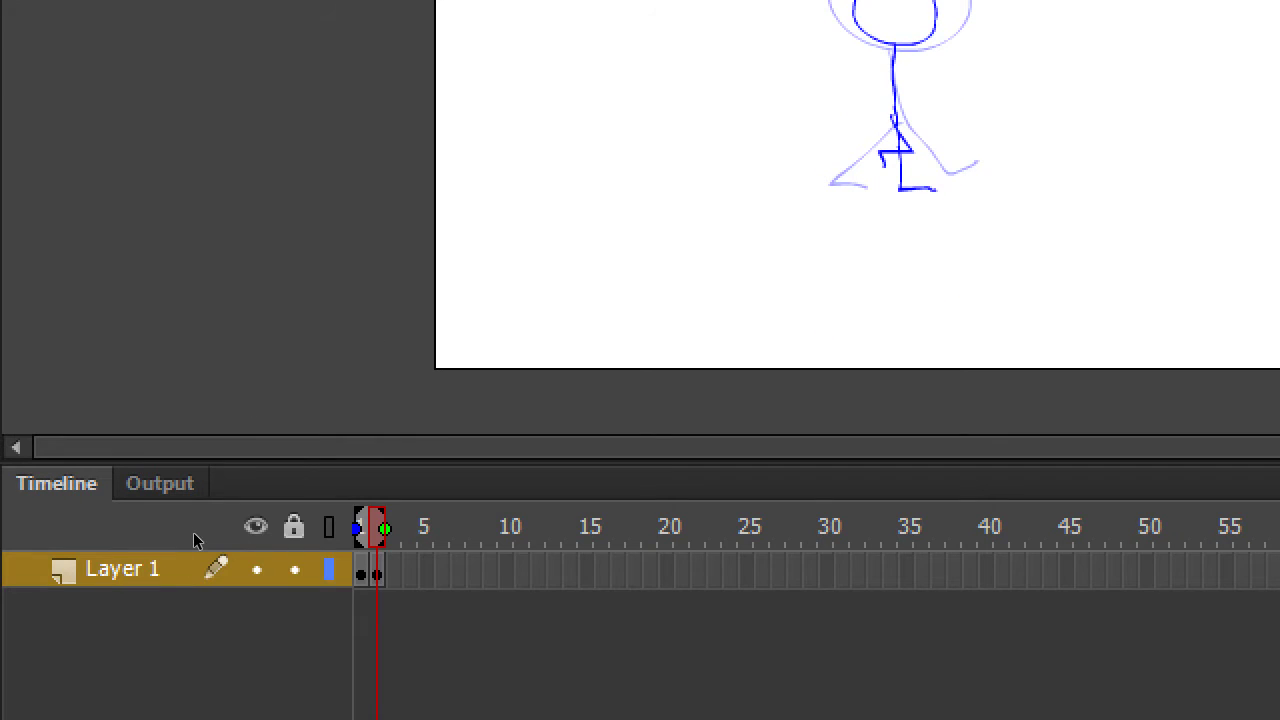
Step: Insert a blank keyframe at frame 3 and shorten the onion skin range so it starts at frame 2
right_click(391, 570)
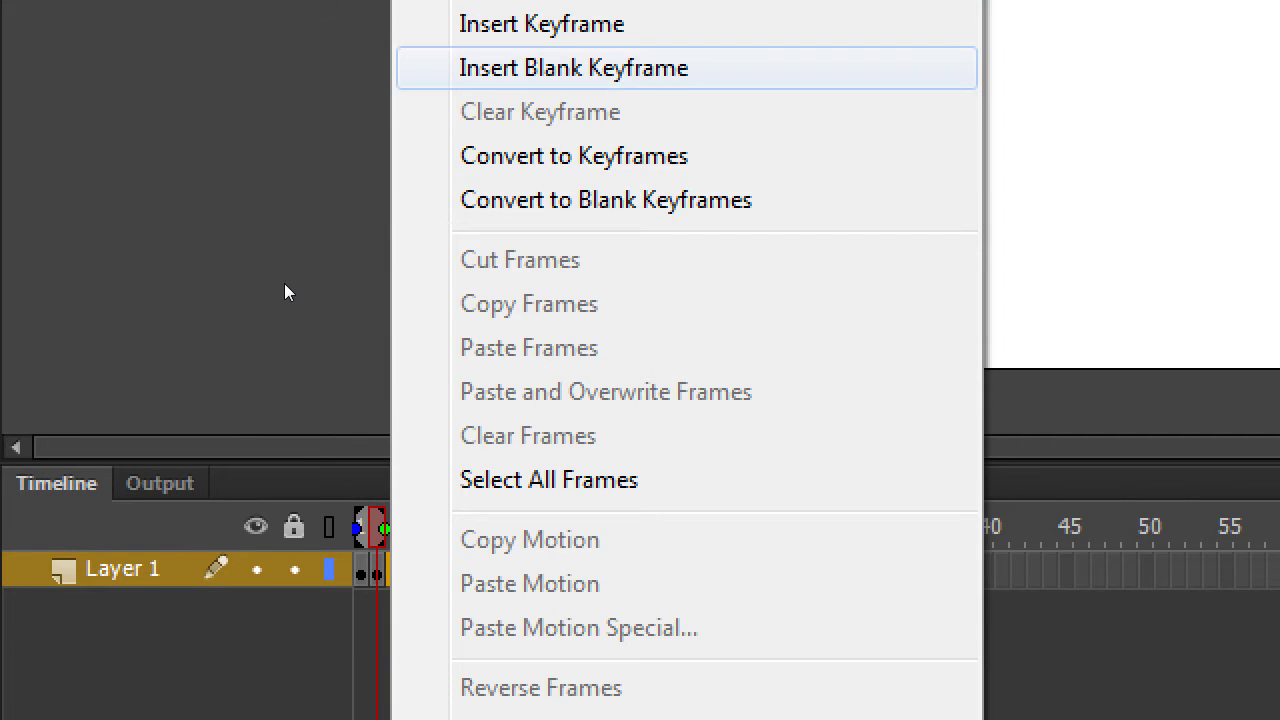
key("Return")
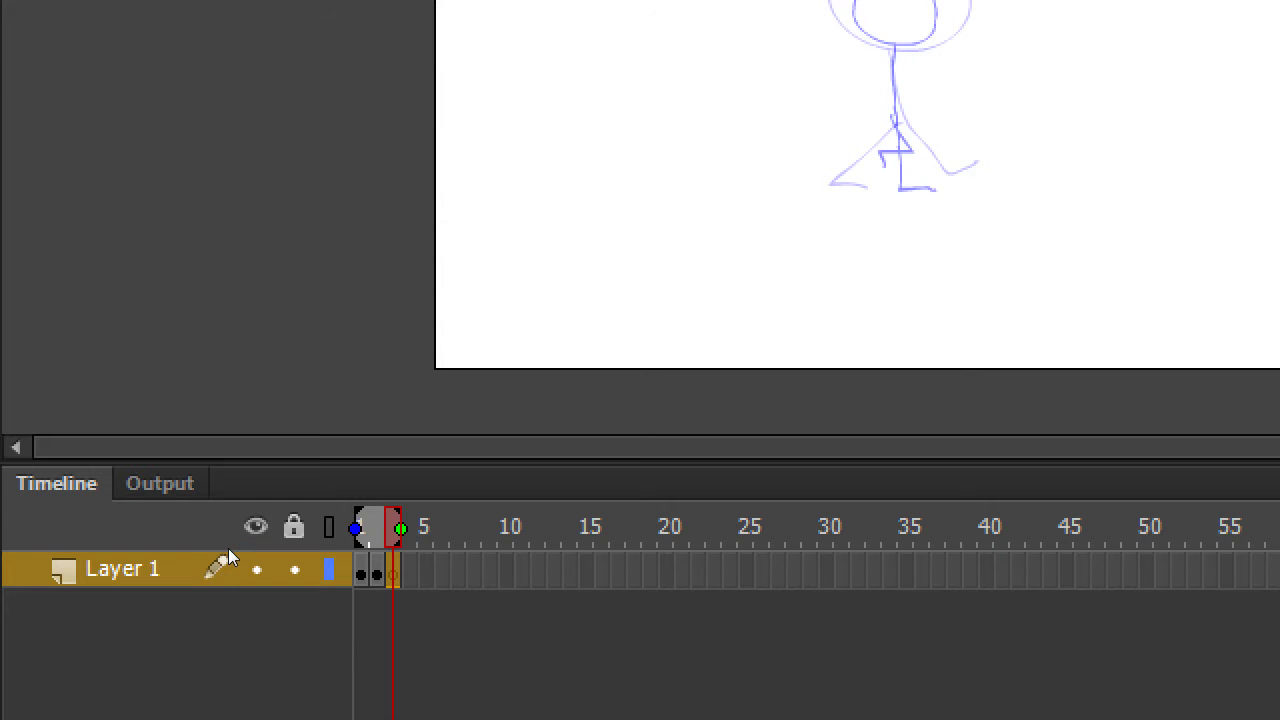
left_click_drag(355, 528, 371, 528)
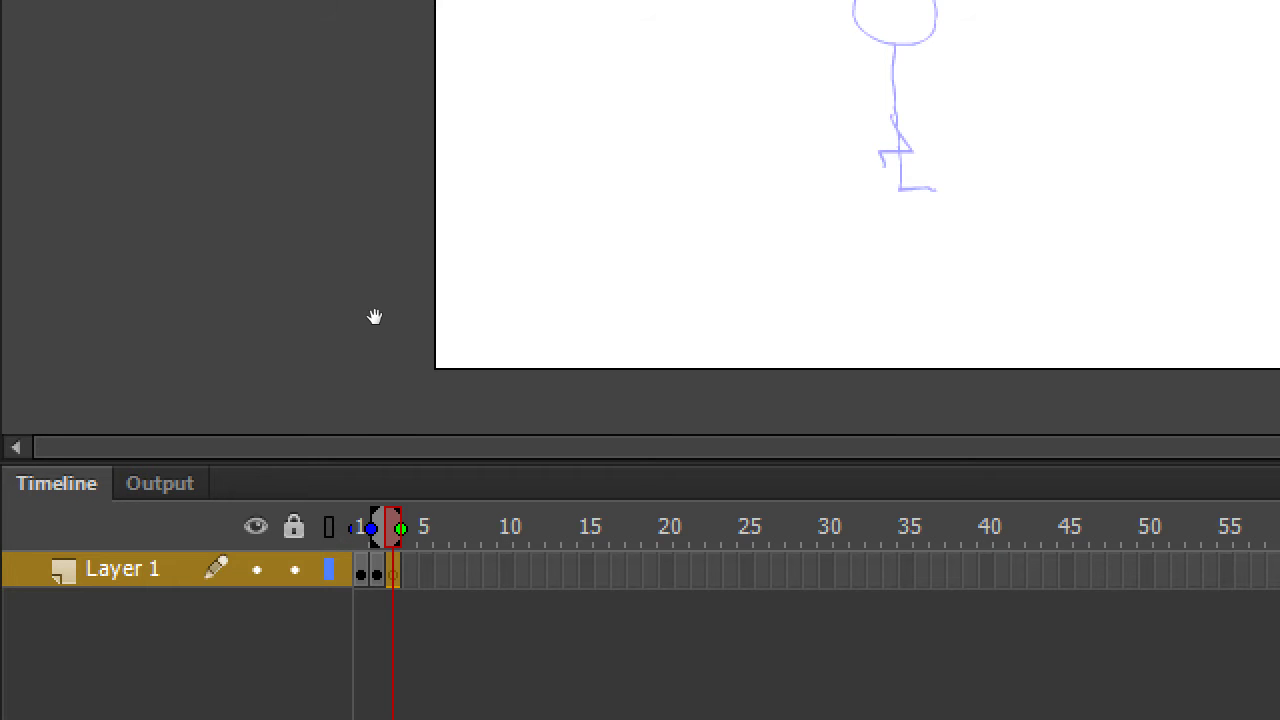
Step: Draw the third walking pose with legs spread over the onion-skinned figure on frame 3, replacing stray strokes, and save the document
scroll(374, 317, "up", 2)
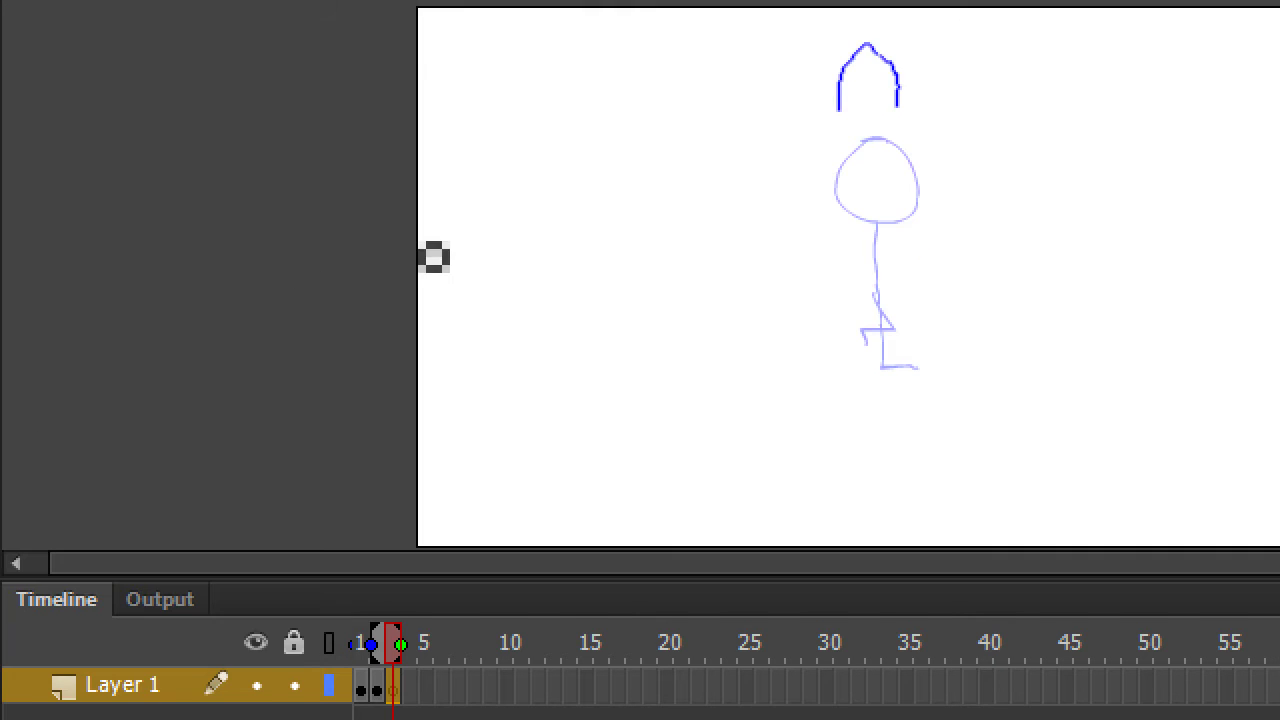
key("ctrl+z")
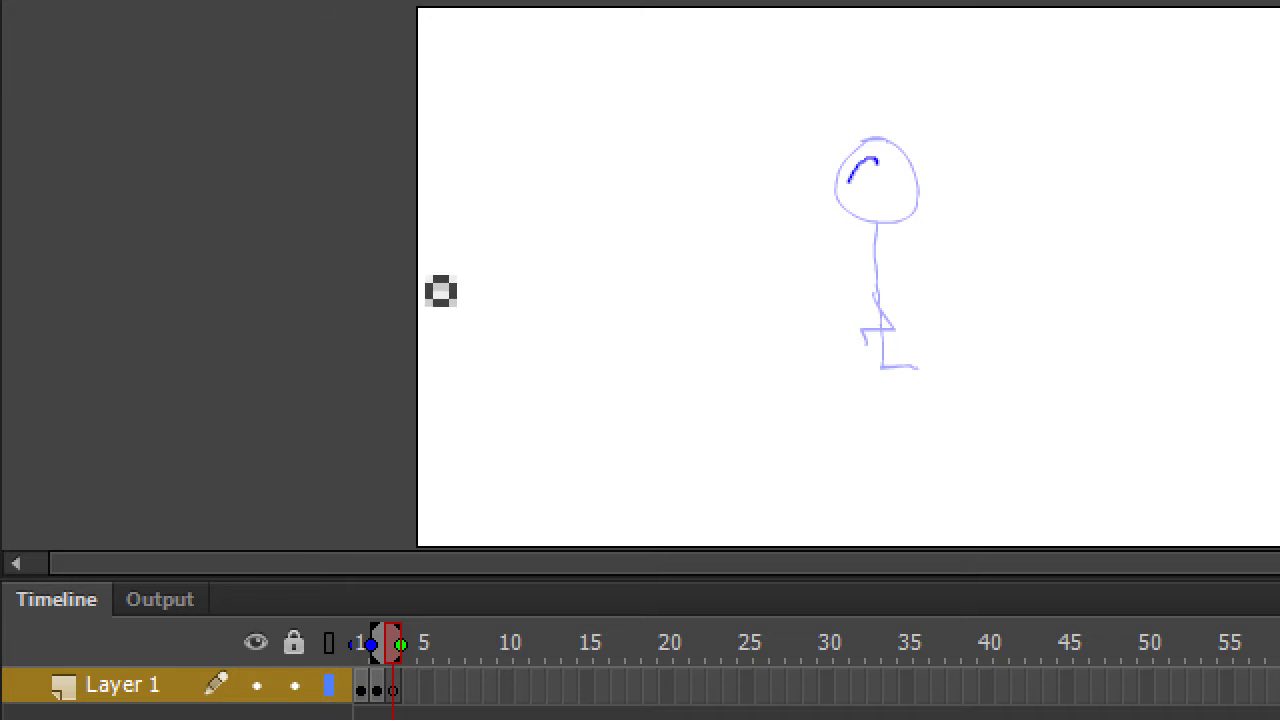
key("ctrl+z")
mouse_move(443, 280)
left_mouse_down()
mouse_move(453, 363)
mouse_move(474, 383)
mouse_move(482, 372)
mouse_move(431, 374)
mouse_move(435, 393)
left_mouse_up()
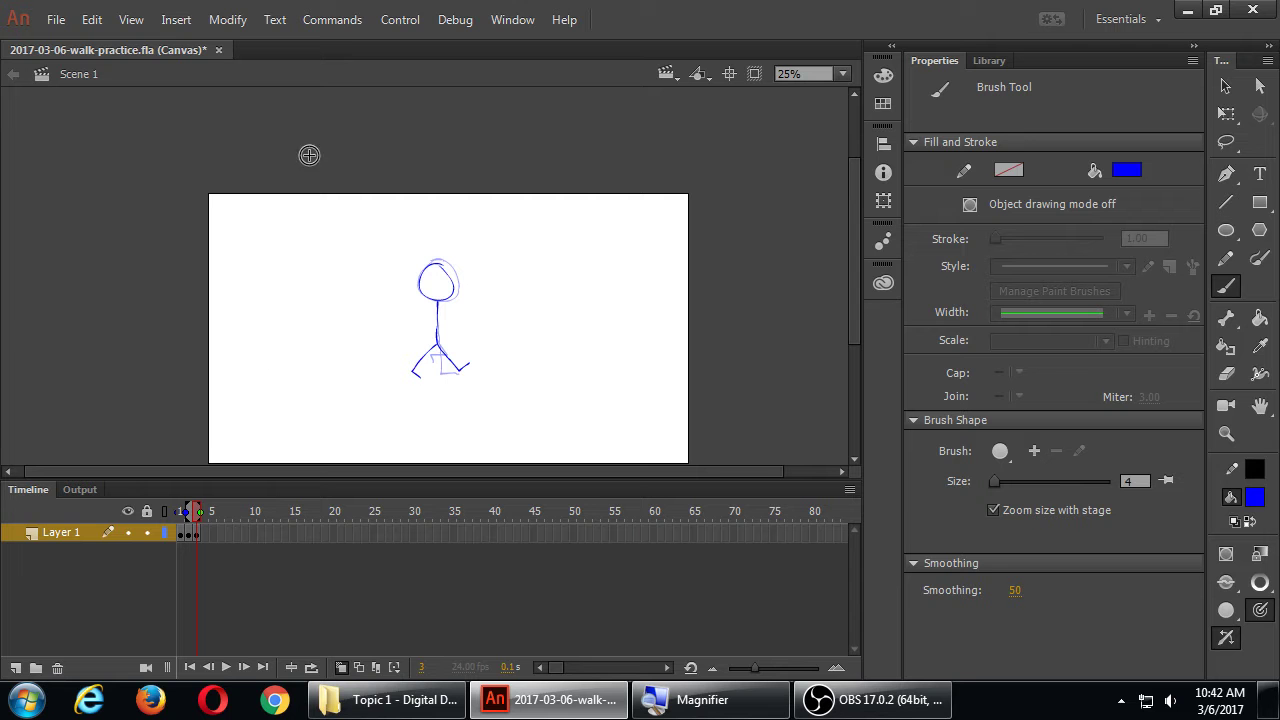
key("ctrl+s")
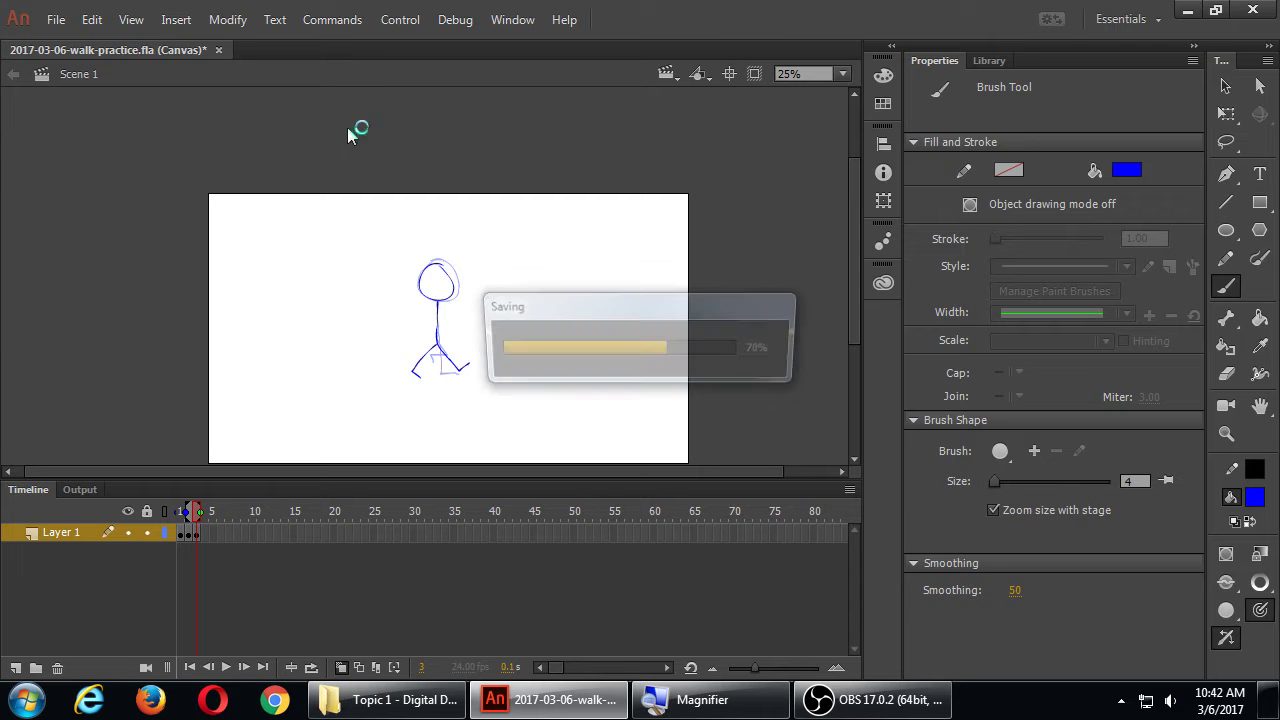
Step: Test the animation in the browser at 50% zoom and close the browser preview
left_click(405, 28)
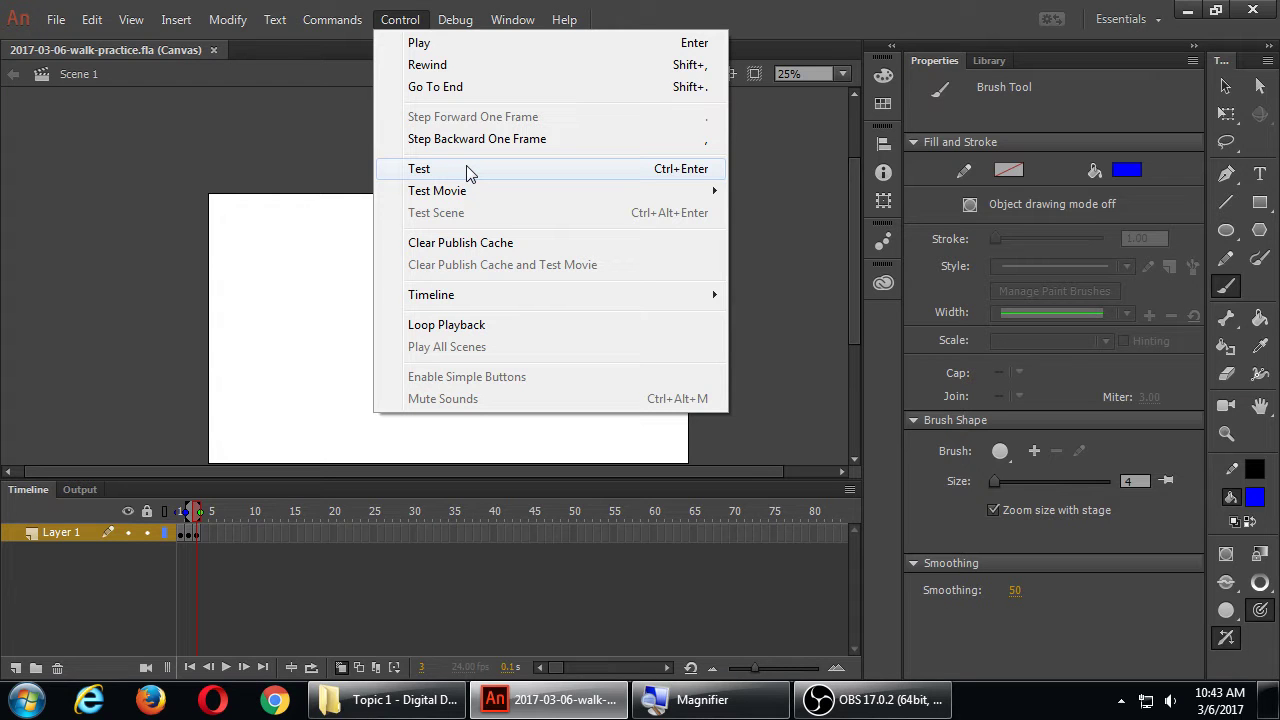
left_click(466, 169)
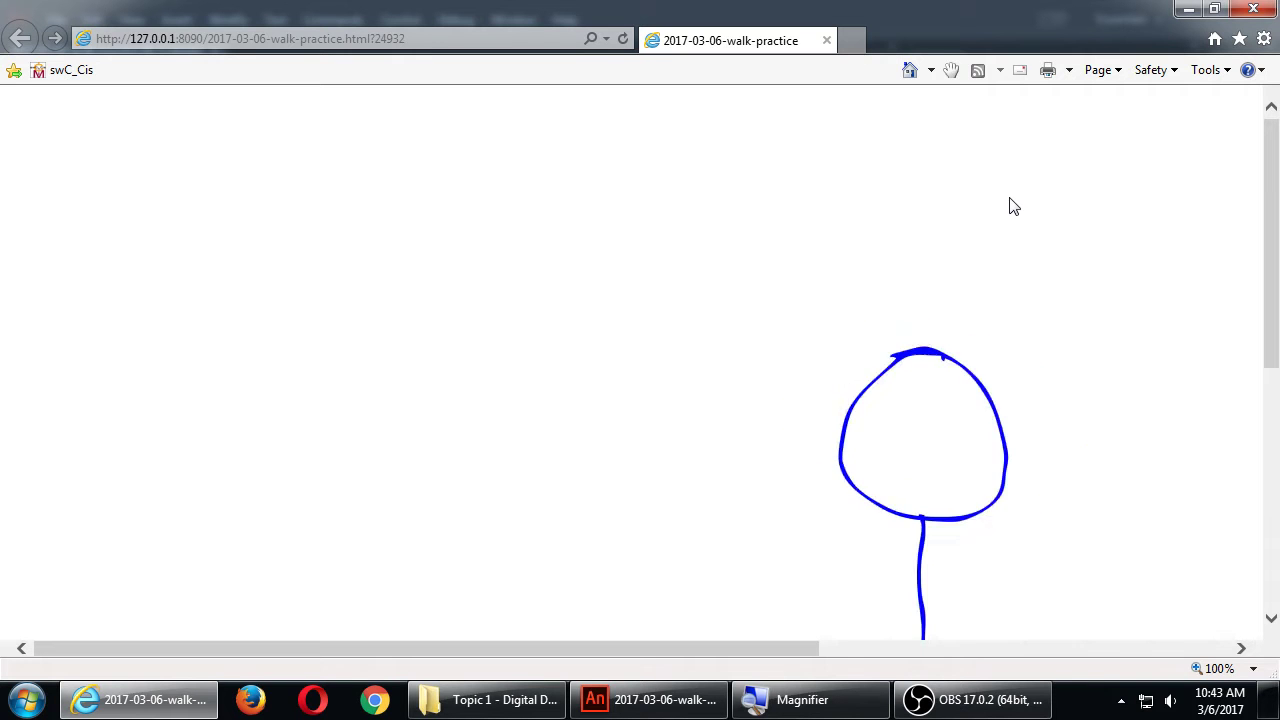
key("ctrl+minus")
key("ctrl+minus")
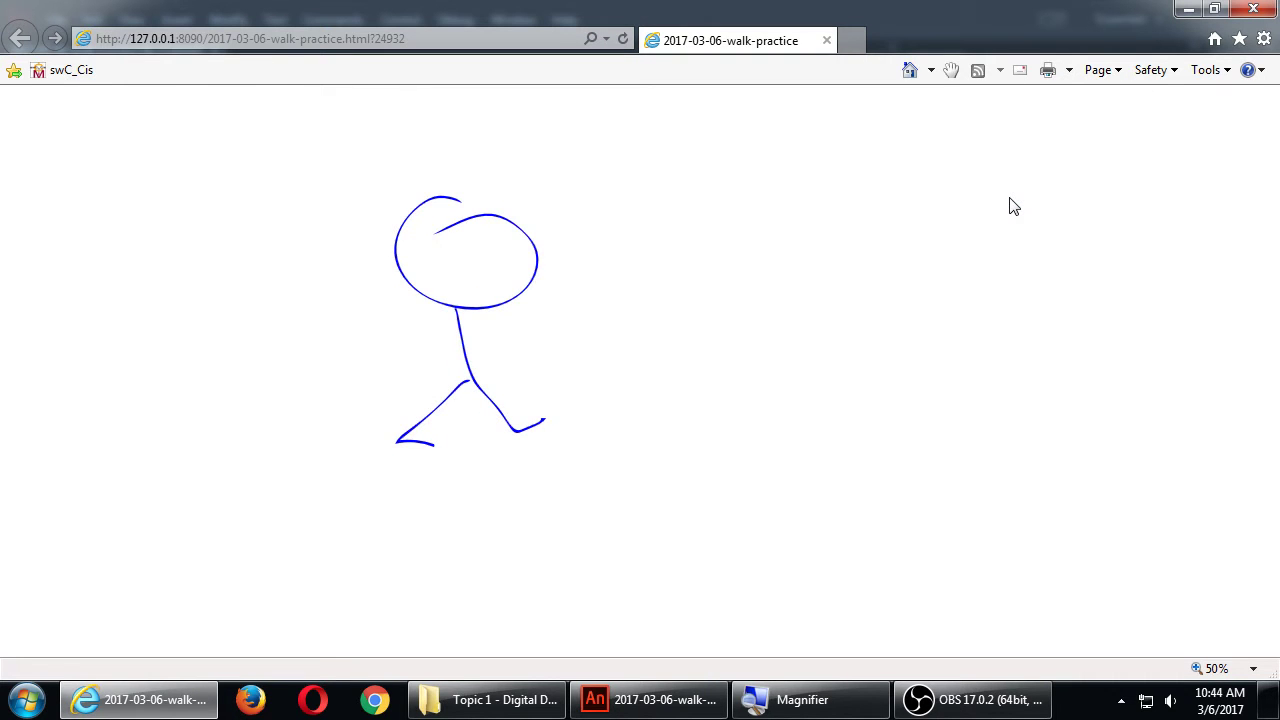
left_click(1250, 10)
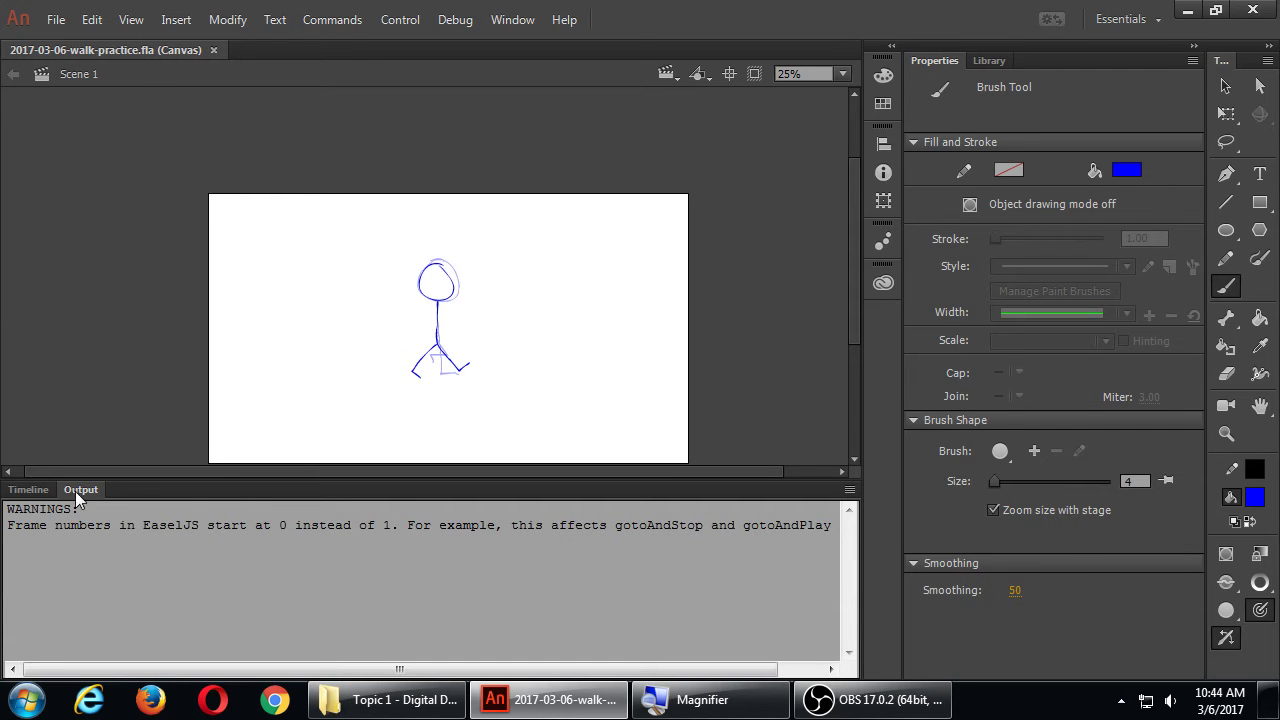
Step: Detach the Output panel from the timeline group and insert a frame after the frame 1 keyframe to hold its pose for two frames
left_click_drag(82, 489, 1131, 627)
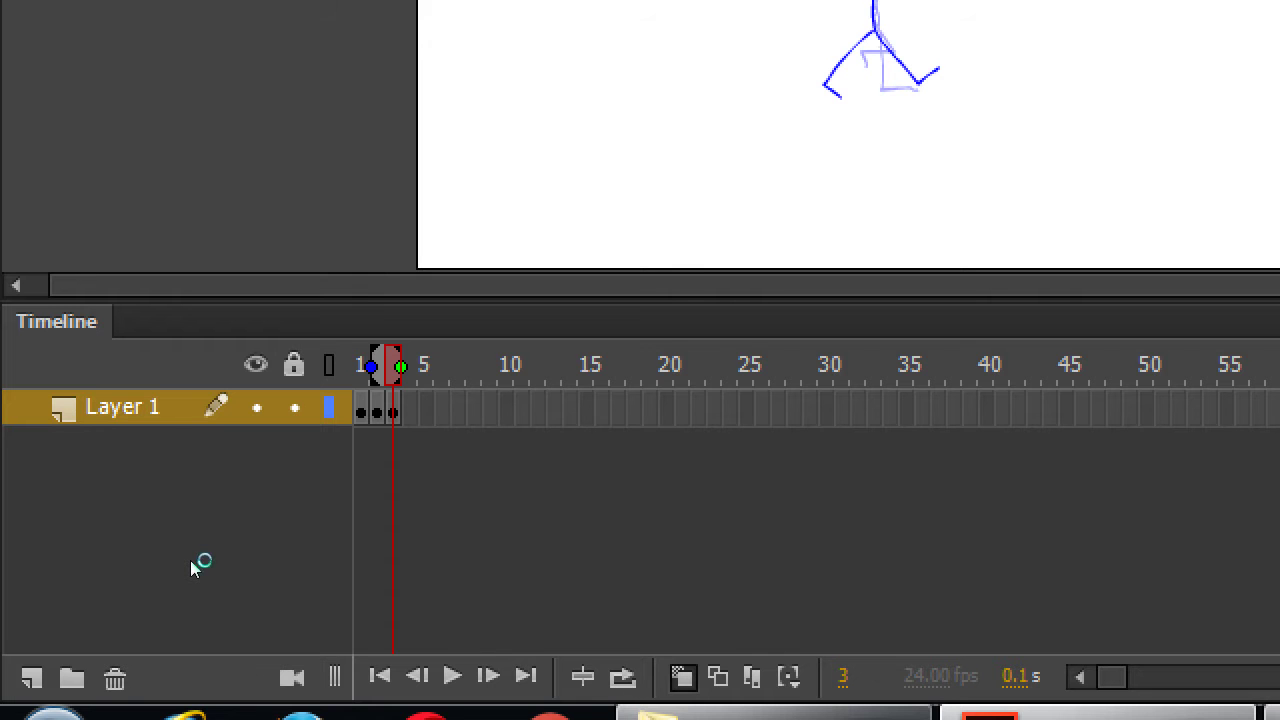
key("comma")
key("comma")
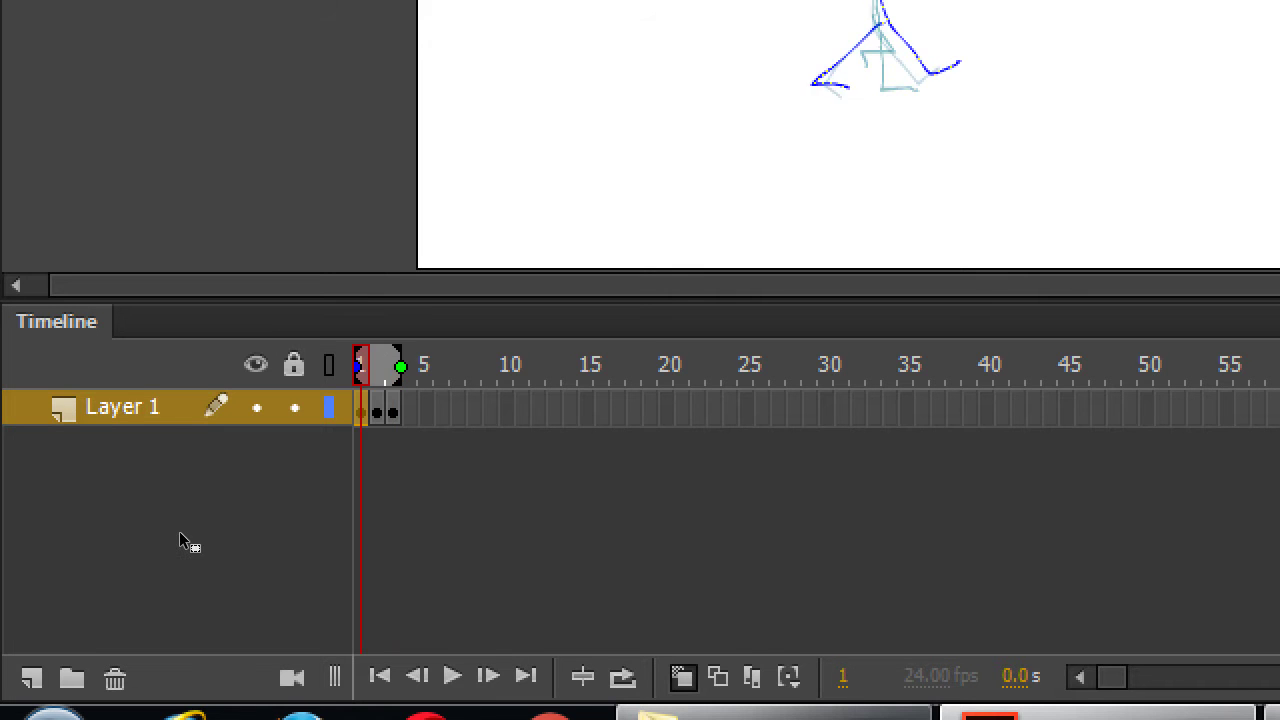
key("Menu")
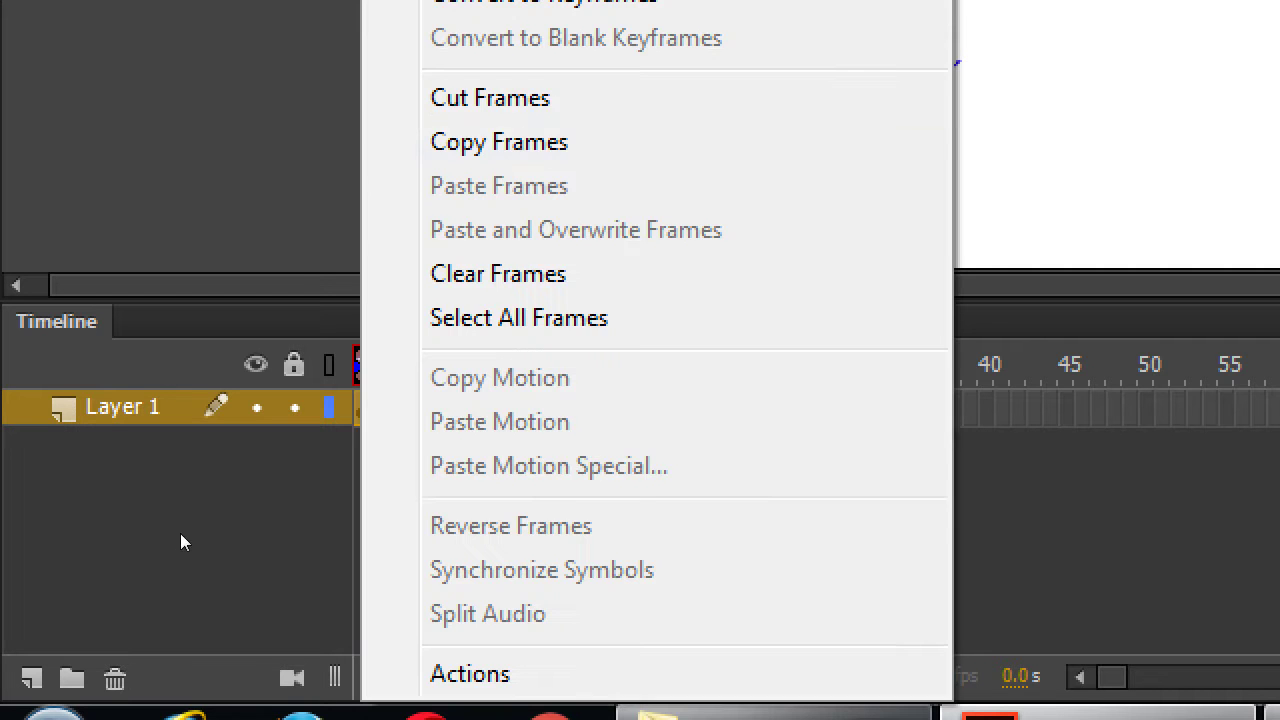
key("Up")
key("Down")
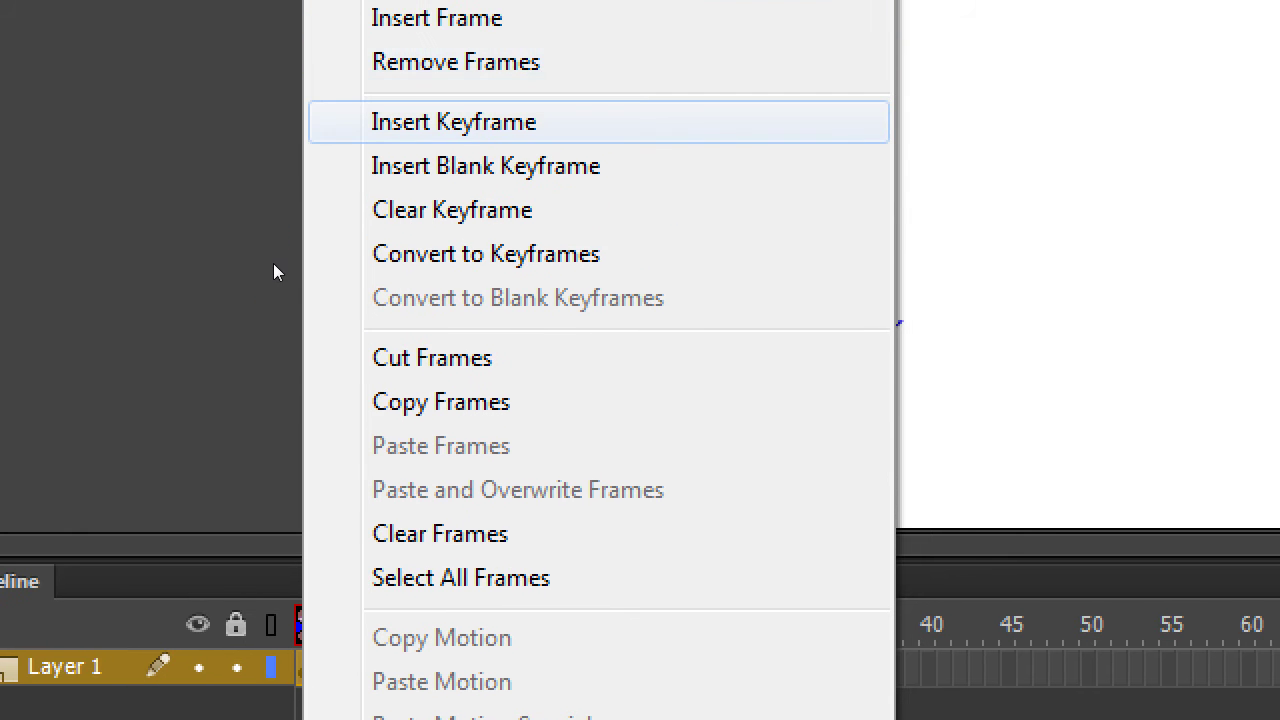
key("Up")
key("Up")
key("Up")
key("Down")
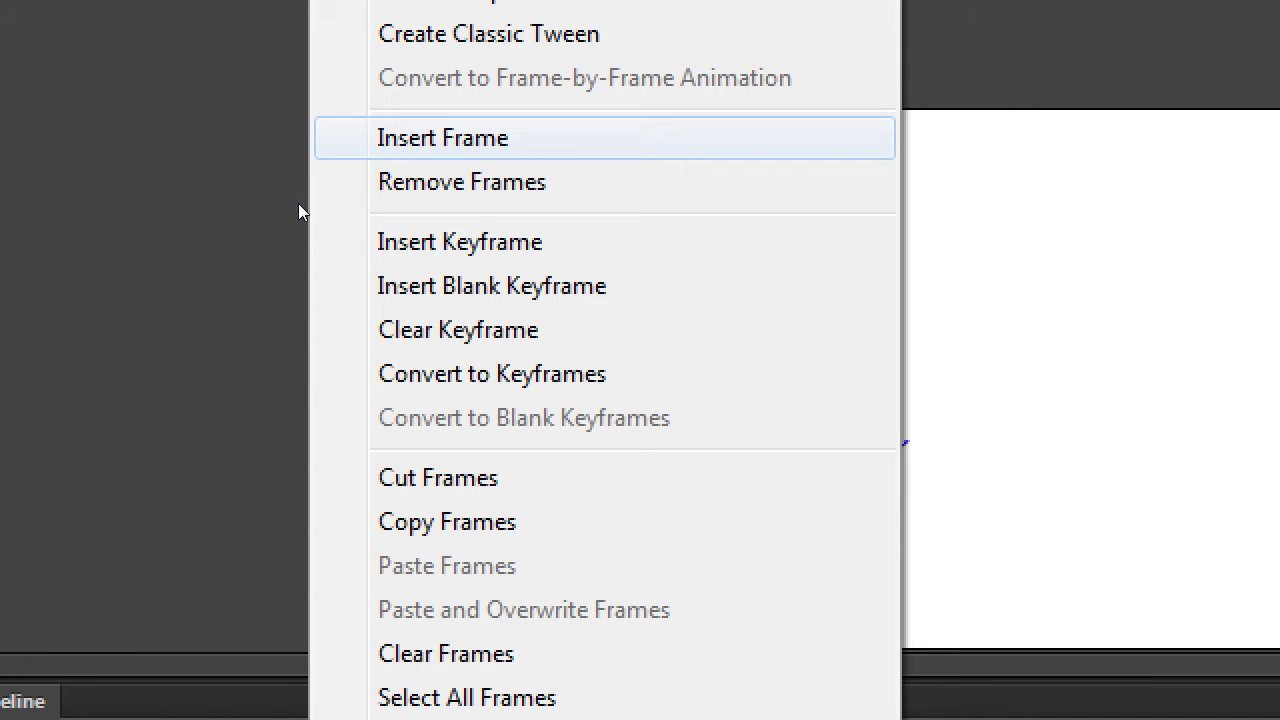
key("Return")
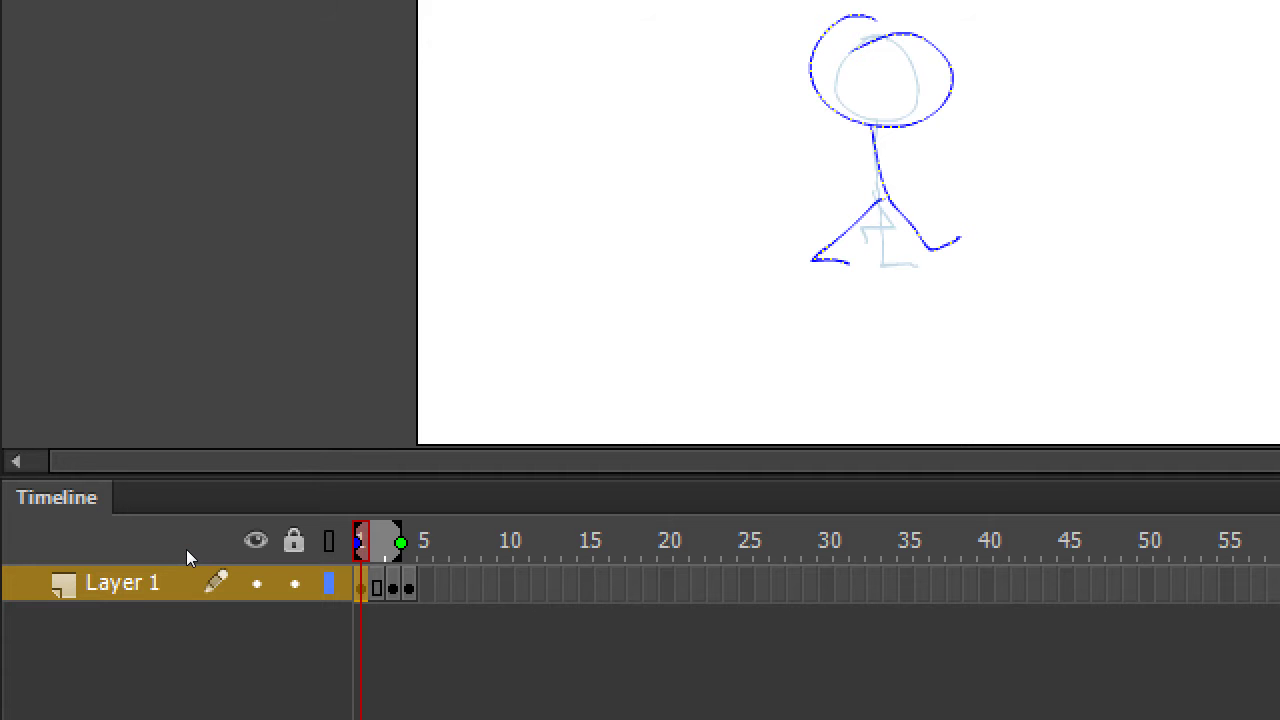
Step: Insert a frame after the keyframe at frame 3 so the second pose is held for two frames
right_click(392, 585)
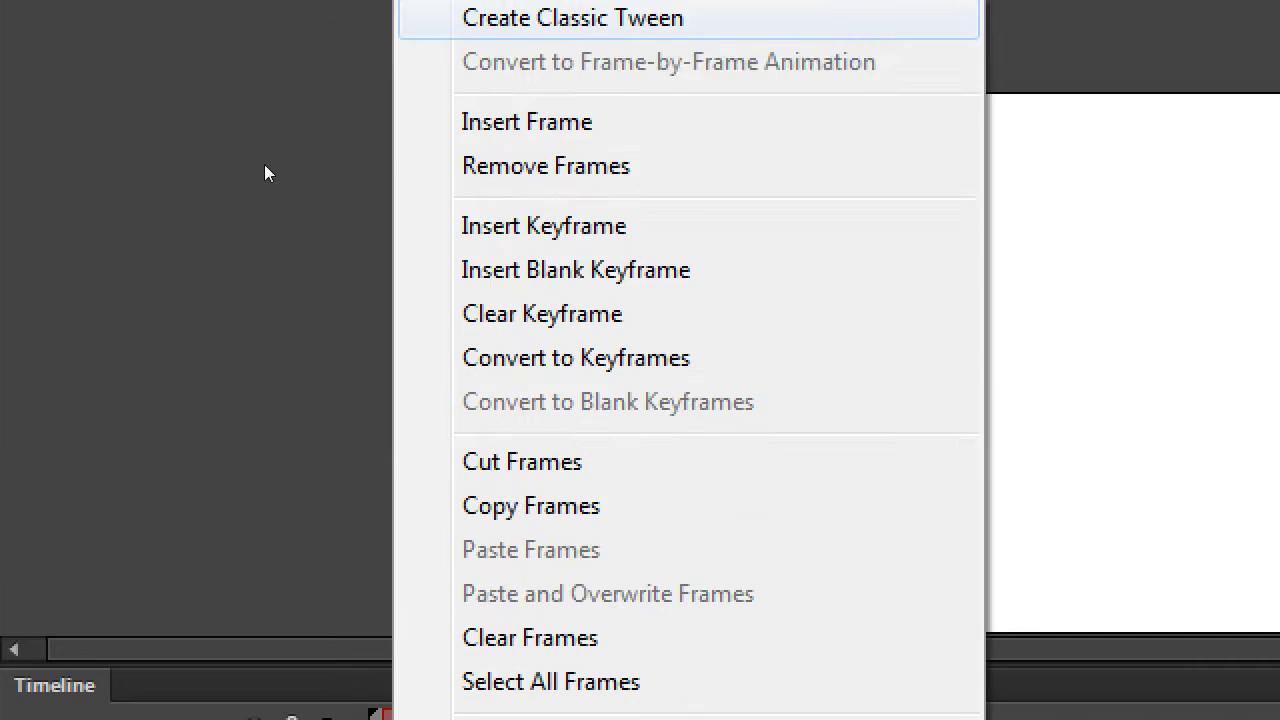
key("Down")
key("Down")
key("Down")
key("Up")
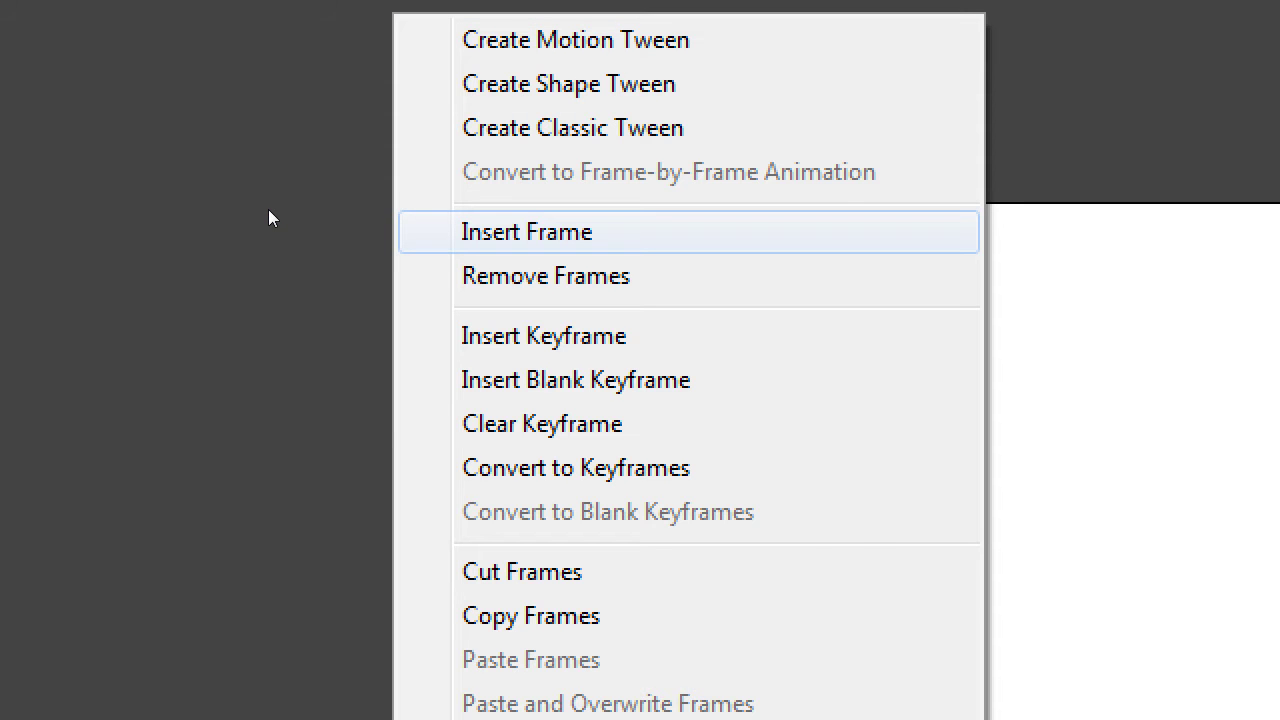
key("Return")
Step: Extend the third pose by inserting a frame after the keyframe at frame 5, and move to frame 6
key("Menu")
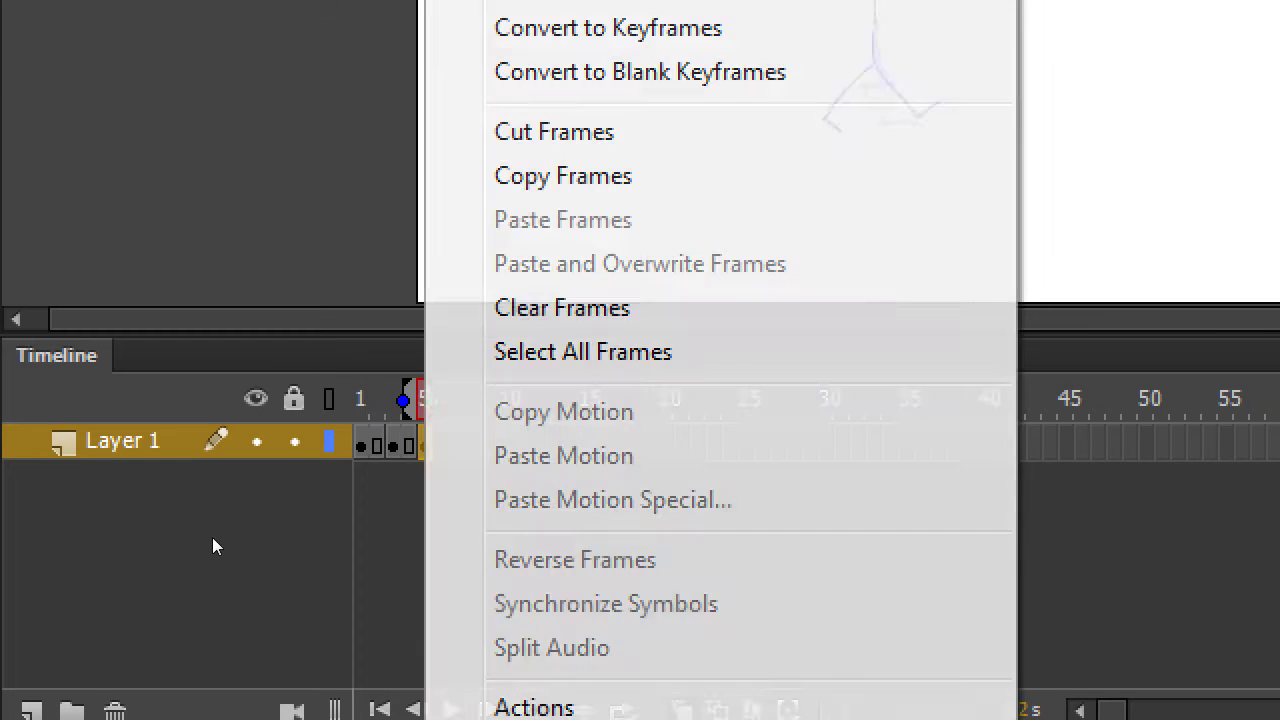
key("Up")
key("Up")
key("Up")
key("Up")
key("Up")
key("Up")
key("Up")
key("Up")
key("Down")
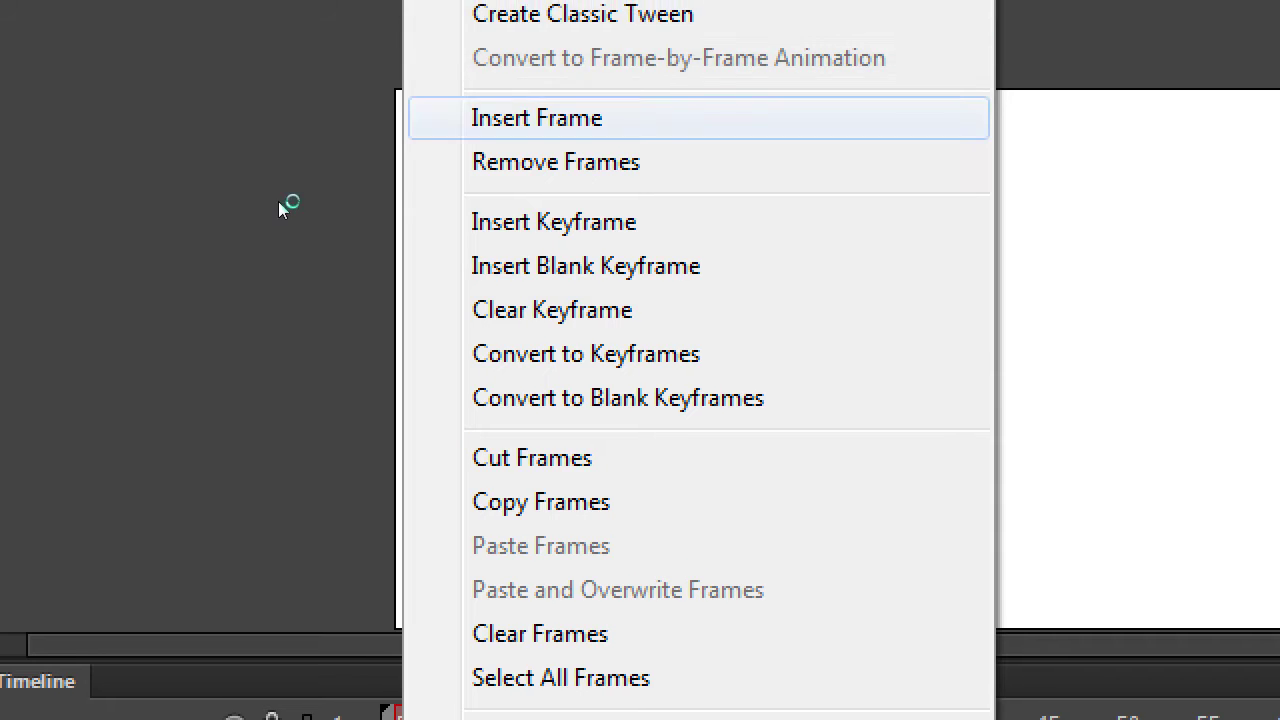
key("Return")
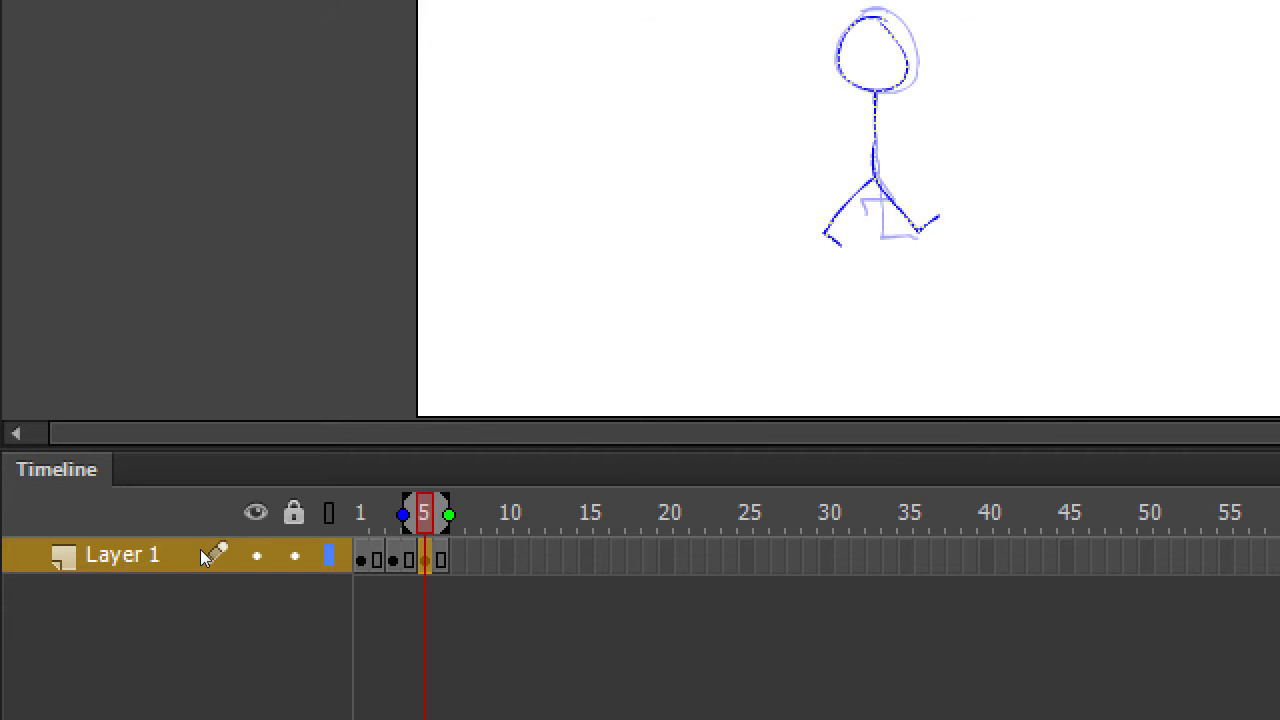
key("period")
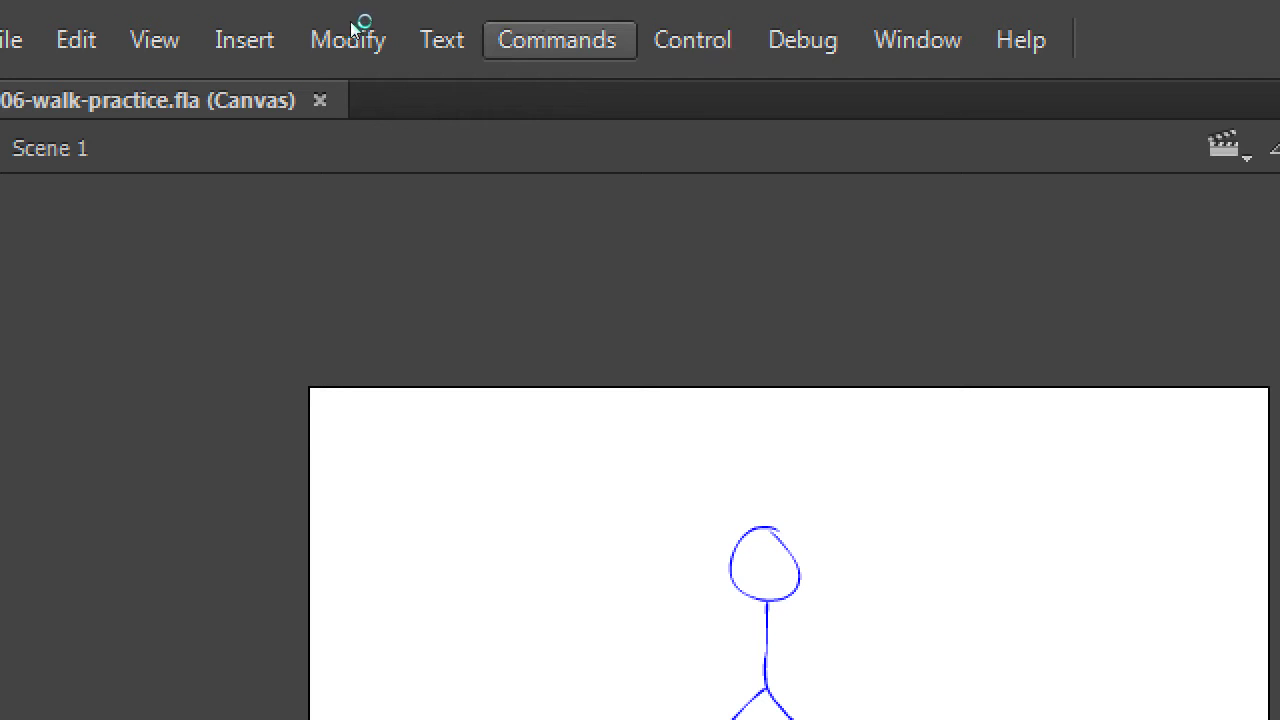
Step: Test the lengthened animation in the browser and close the preview
left_click(692, 40)
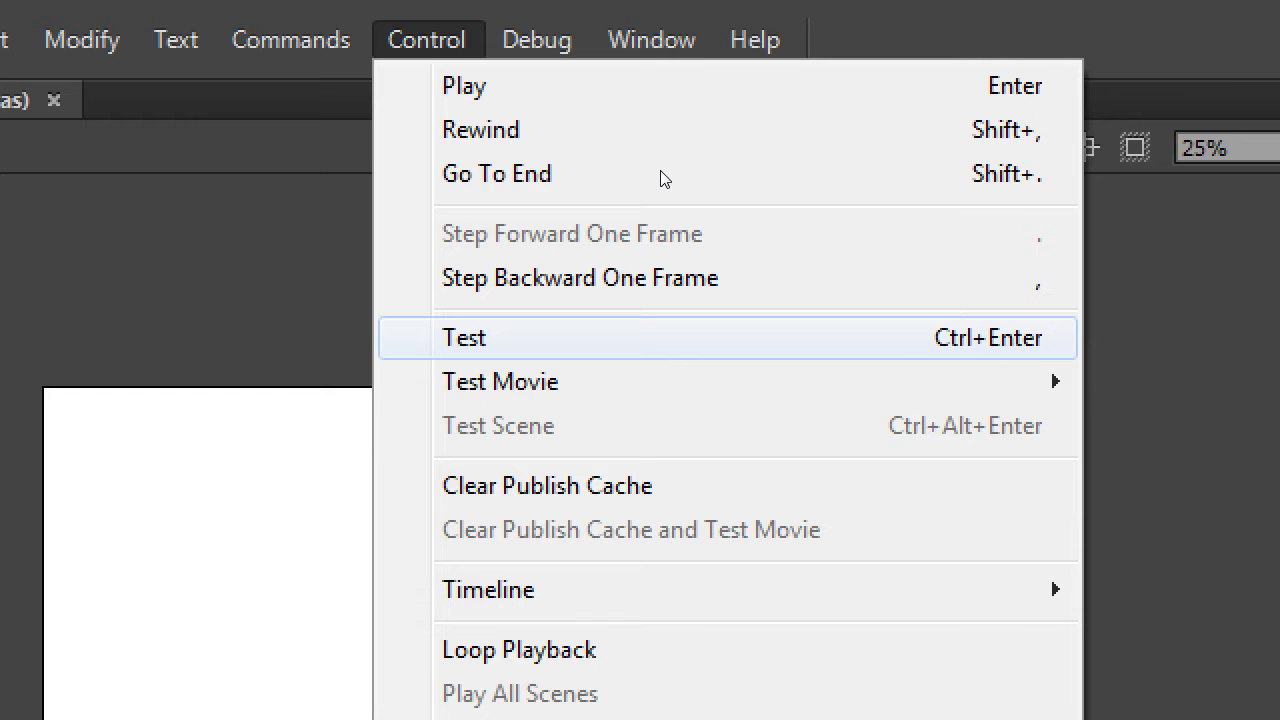
key("Return")
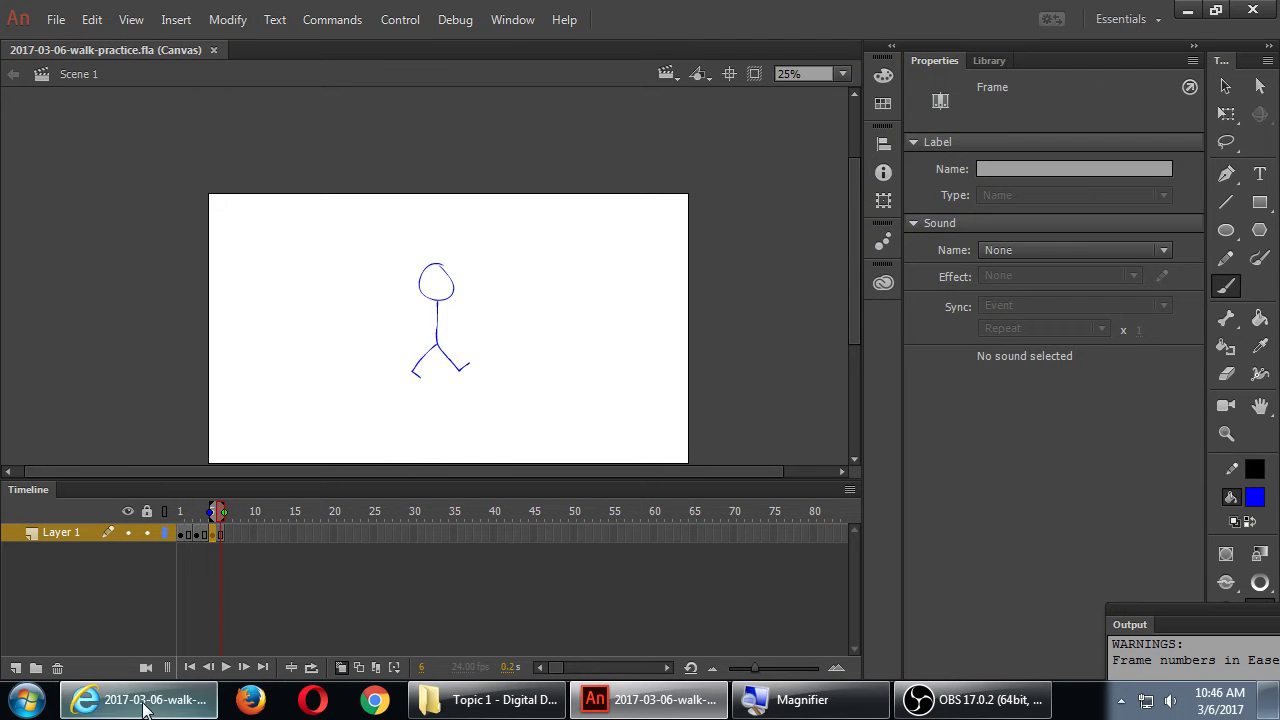
left_click(145, 706)
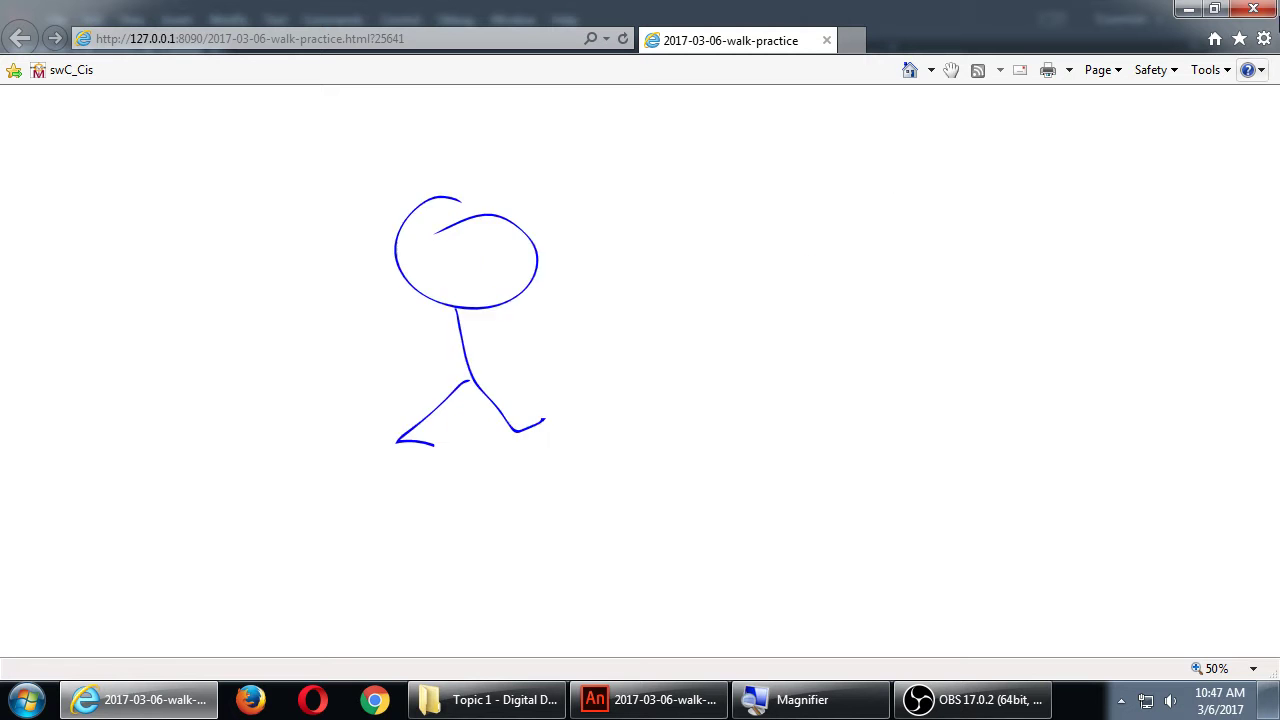
left_click(1253, 9)
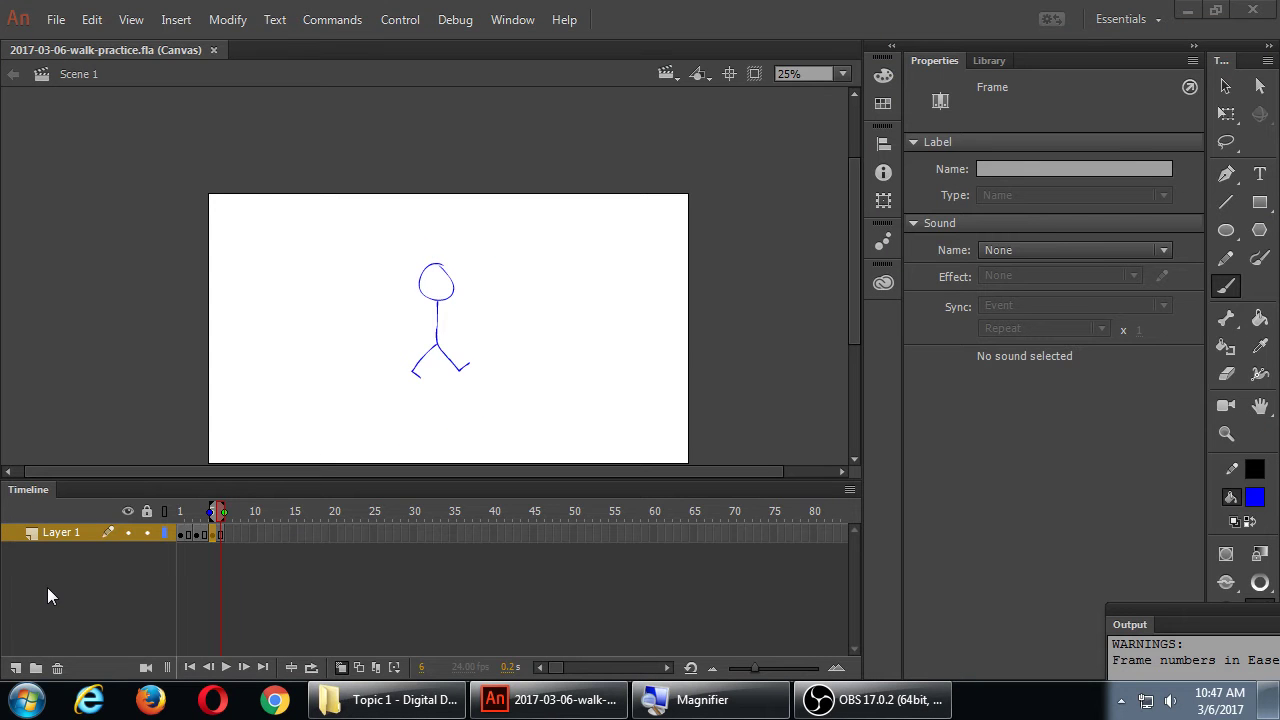
Step: Rename Layer 1 as Walk1
key("super+plus")
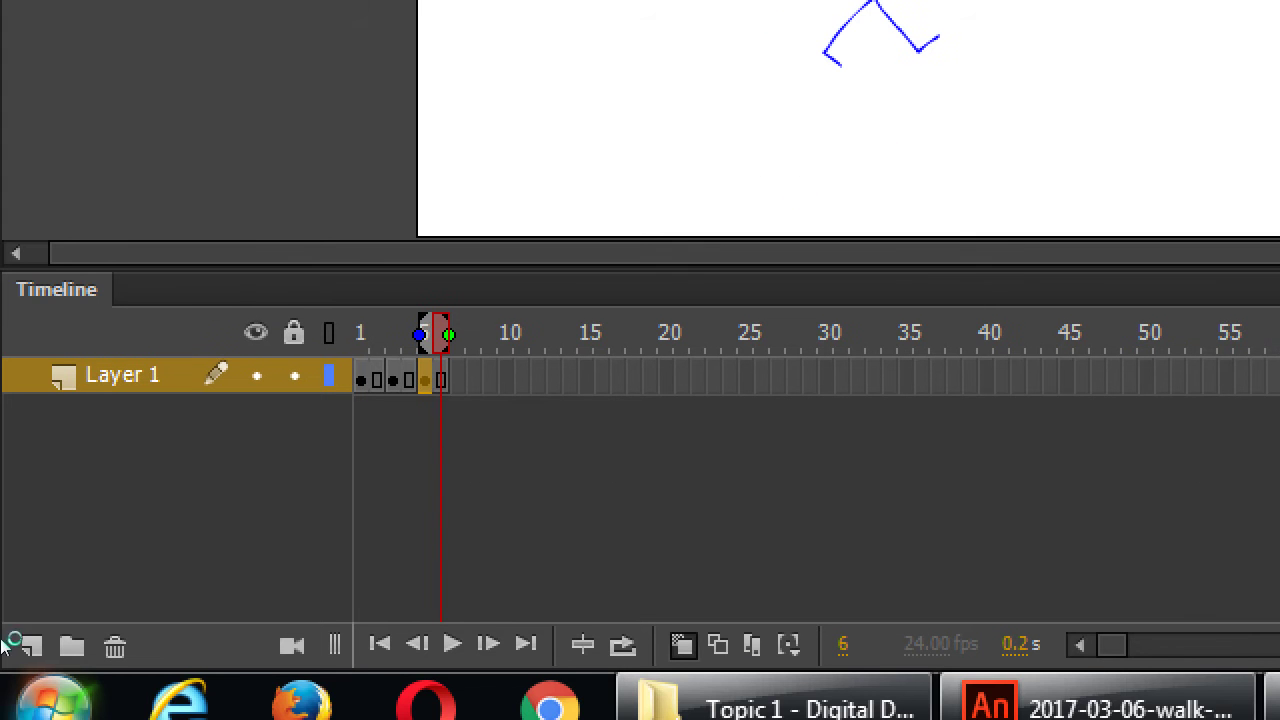
left_click(33, 542)
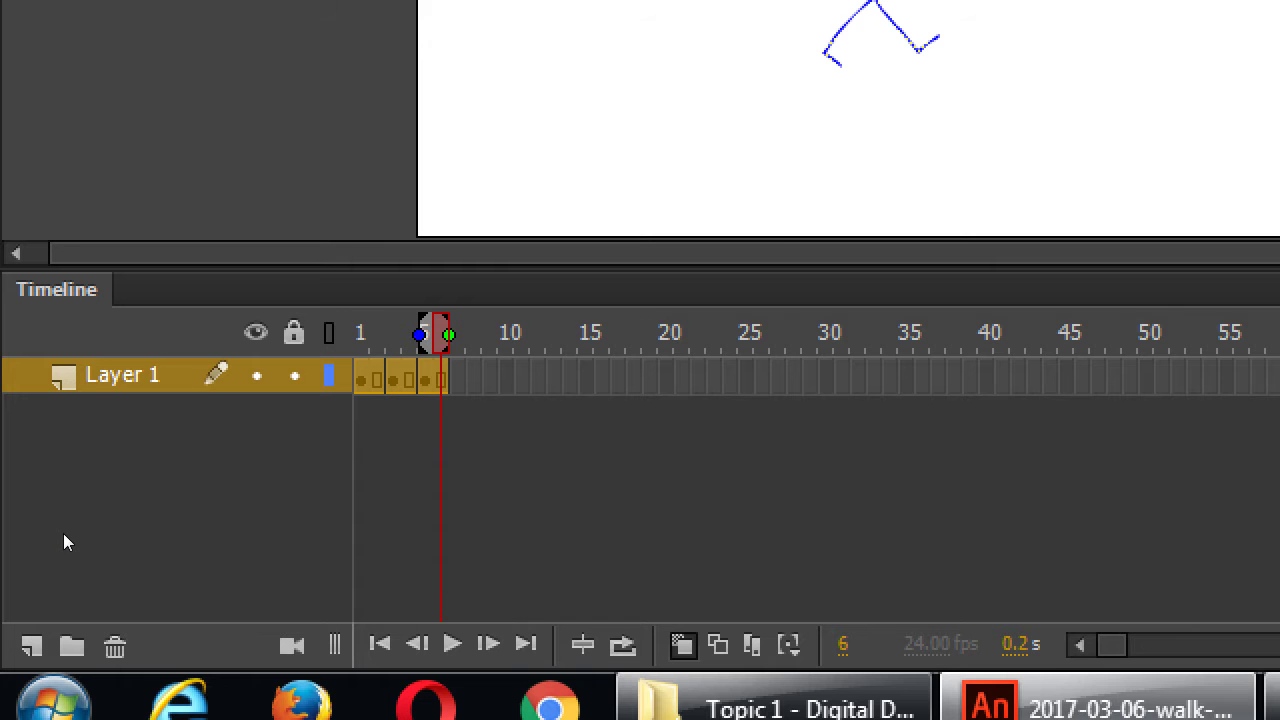
double_click(63, 533)
type("Wa")
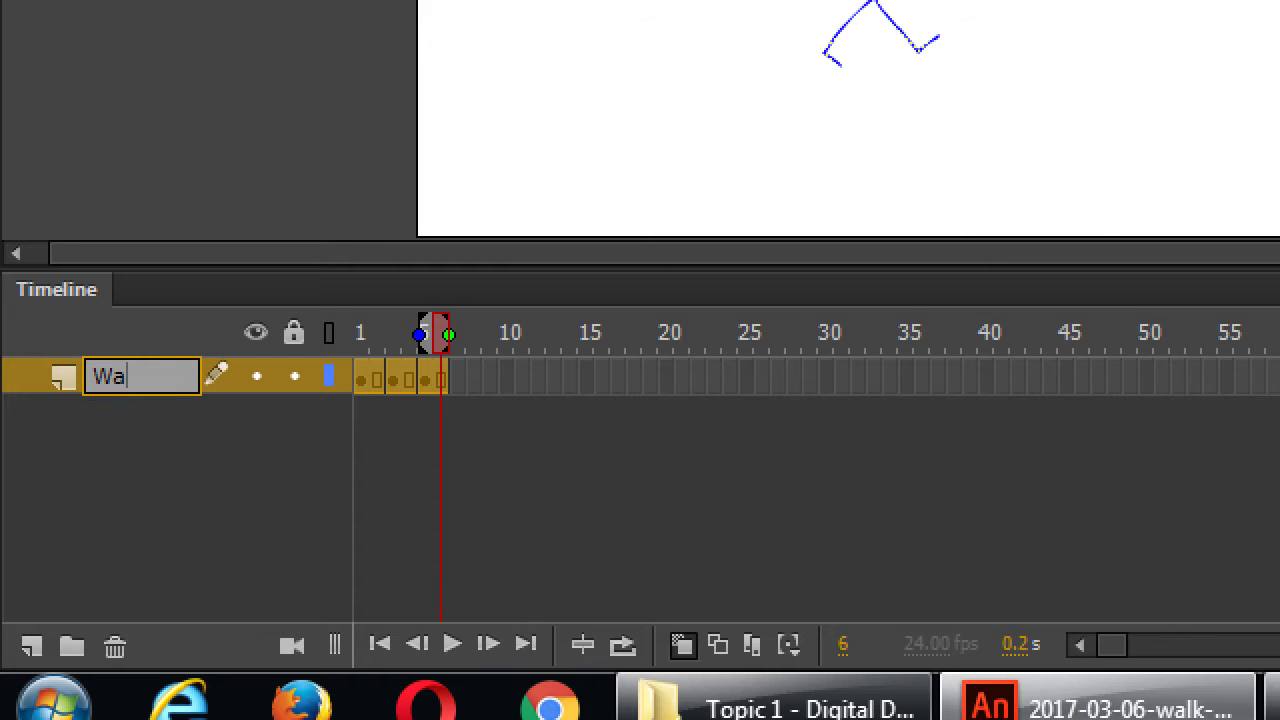
type("lk1")
key("Return")
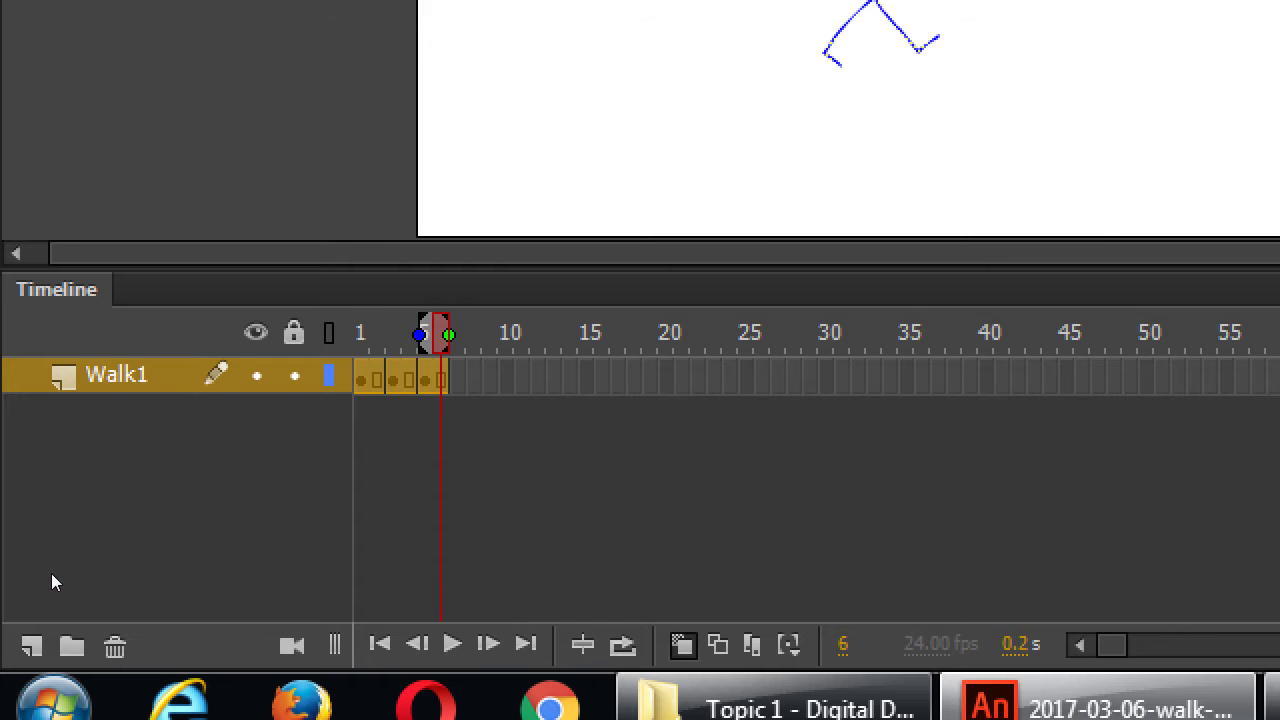
Step: Add a new layer named Walk2 above Walk1 and turn Walk1 into a guide layer
left_click(31, 646)
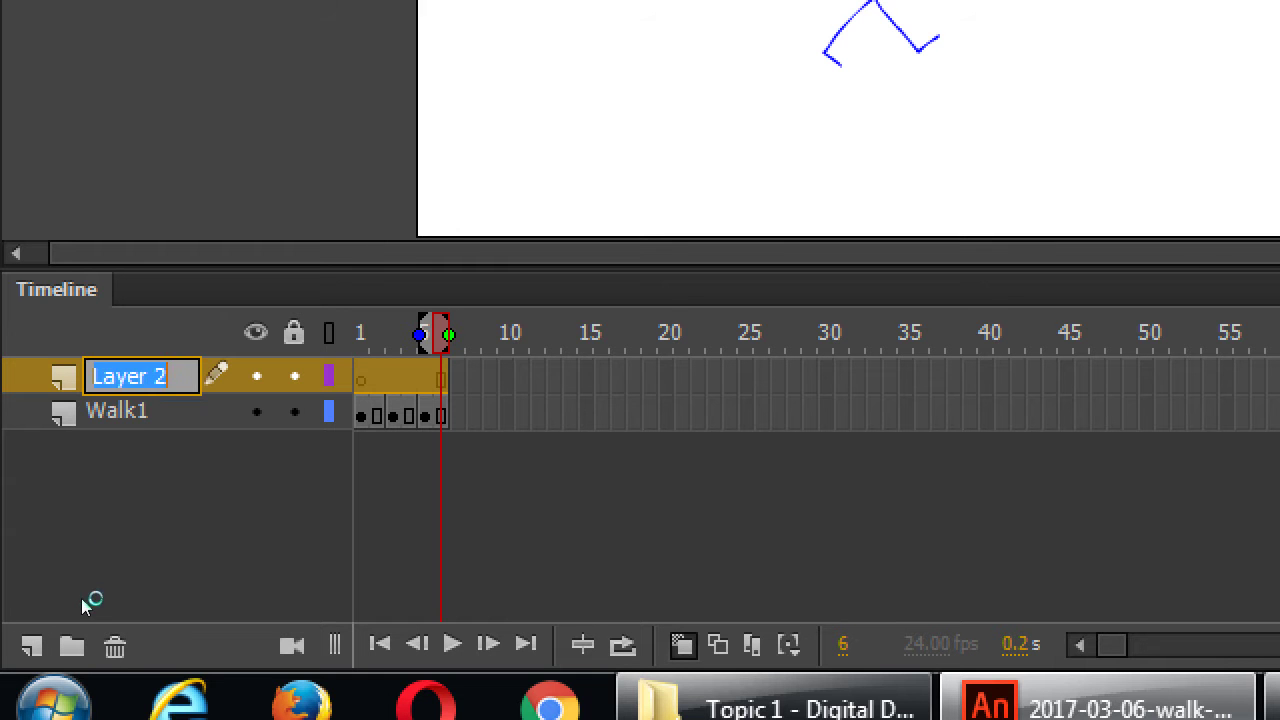
type("Walk2")
key("Return")
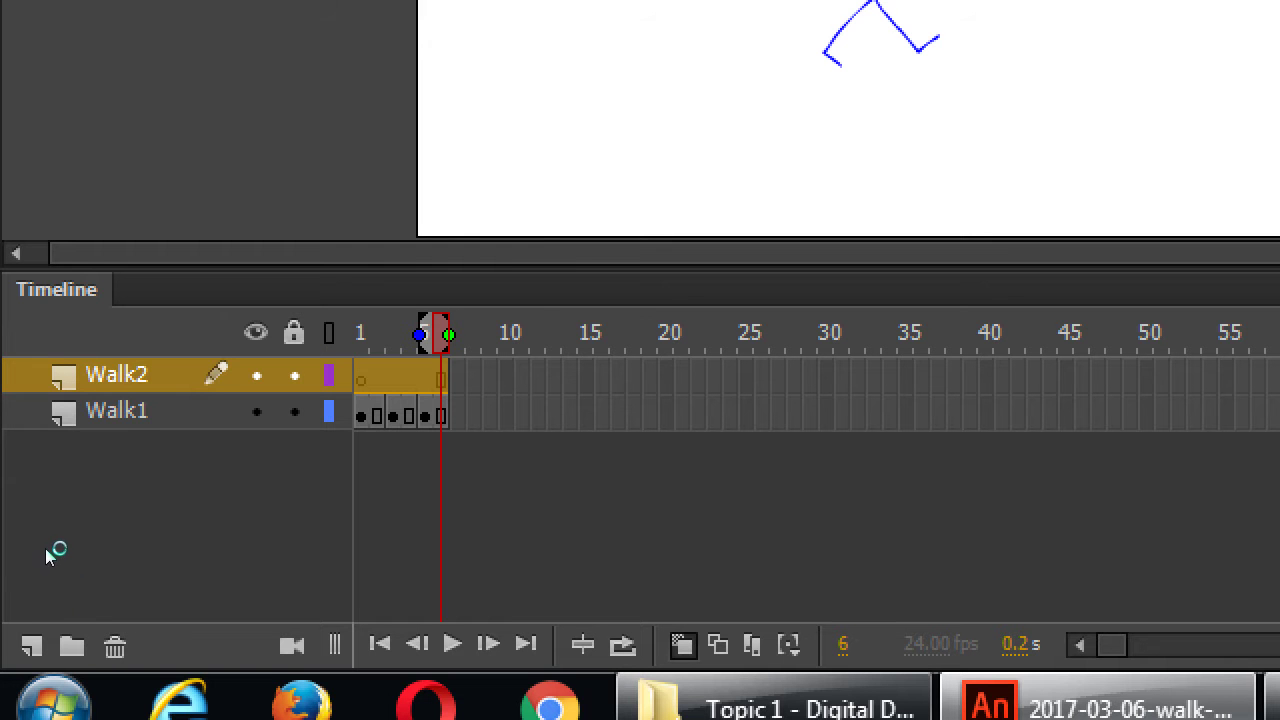
right_click(92, 412)
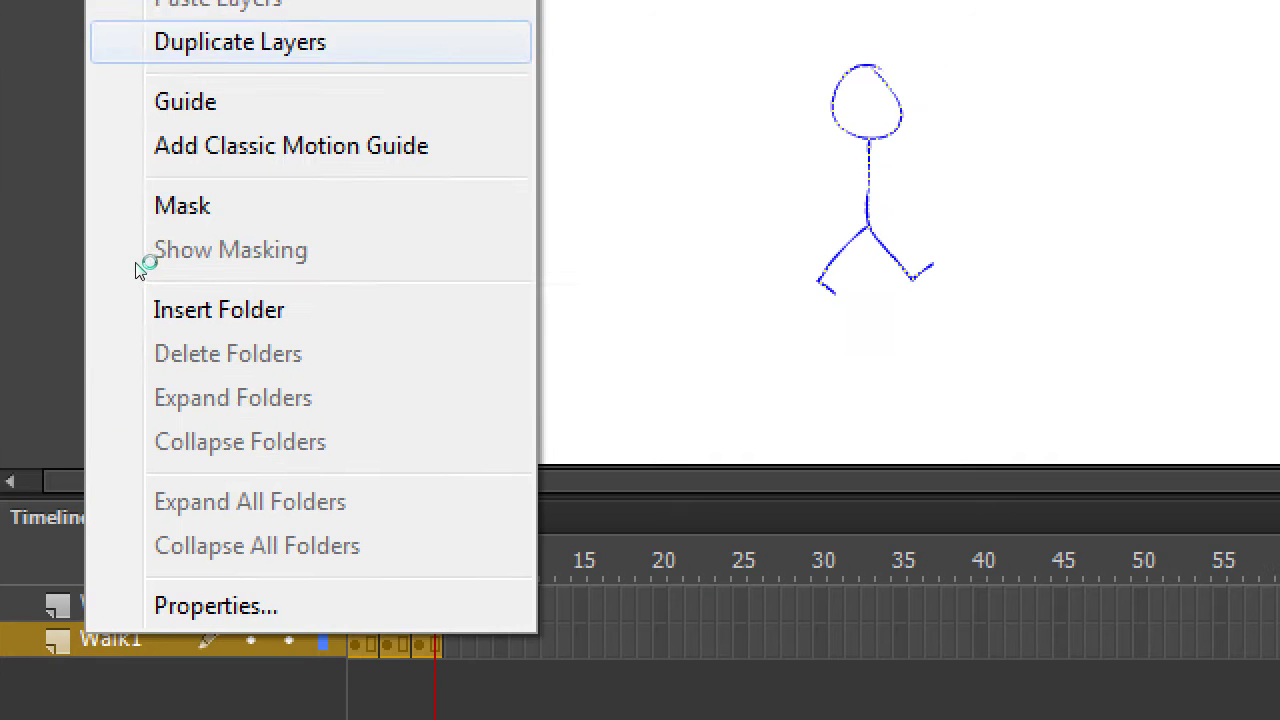
left_click(185, 101)
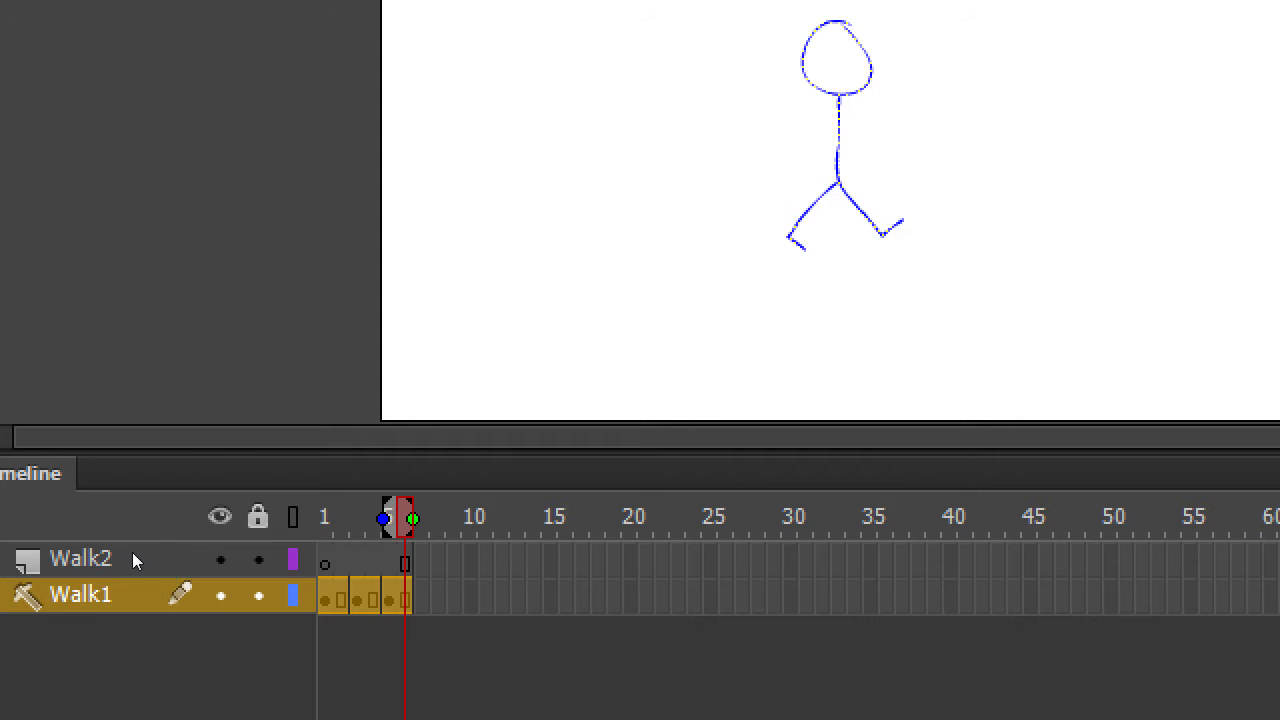
Step: With Walk1 hidden, draw the first stick-figure pose with legs spread wide on frame 1 of Walk2
left_click(100, 558)
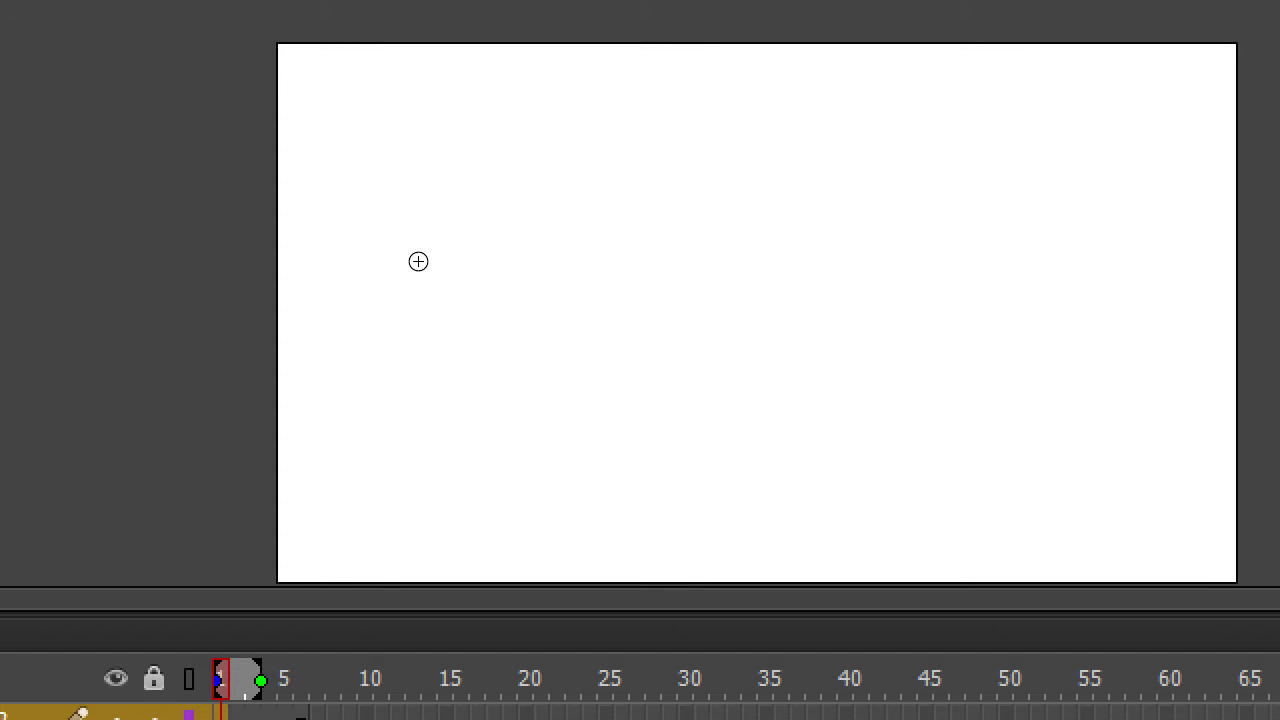
mouse_move(417, 260)
left_mouse_down()
mouse_move(453, 279)
mouse_move(423, 300)
mouse_move(411, 285)
mouse_move(426, 340)
mouse_move(412, 328)
mouse_move(453, 365)
mouse_move(404, 327)
mouse_move(394, 363)
left_mouse_up()
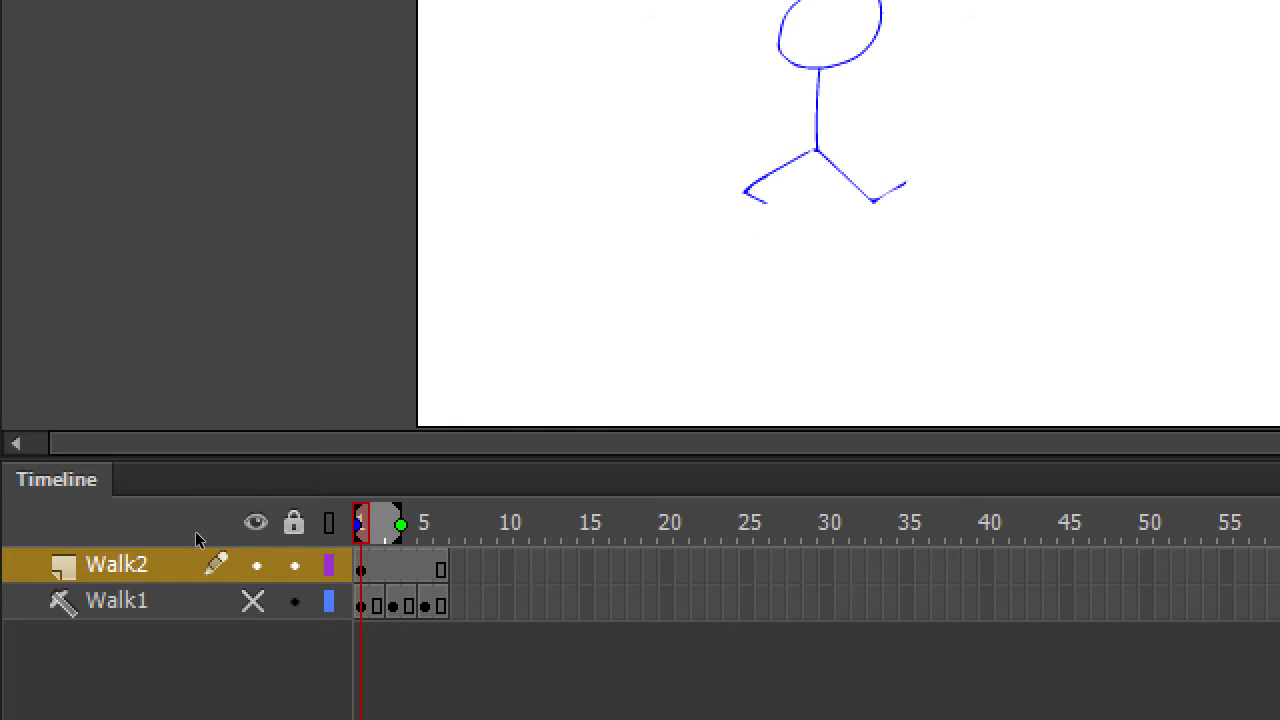
Step: Insert a blank keyframe at frame 3 of Walk2 and draw the second pose over the onion skin, front foot flat and rear leg bent
key("period")
key("period")
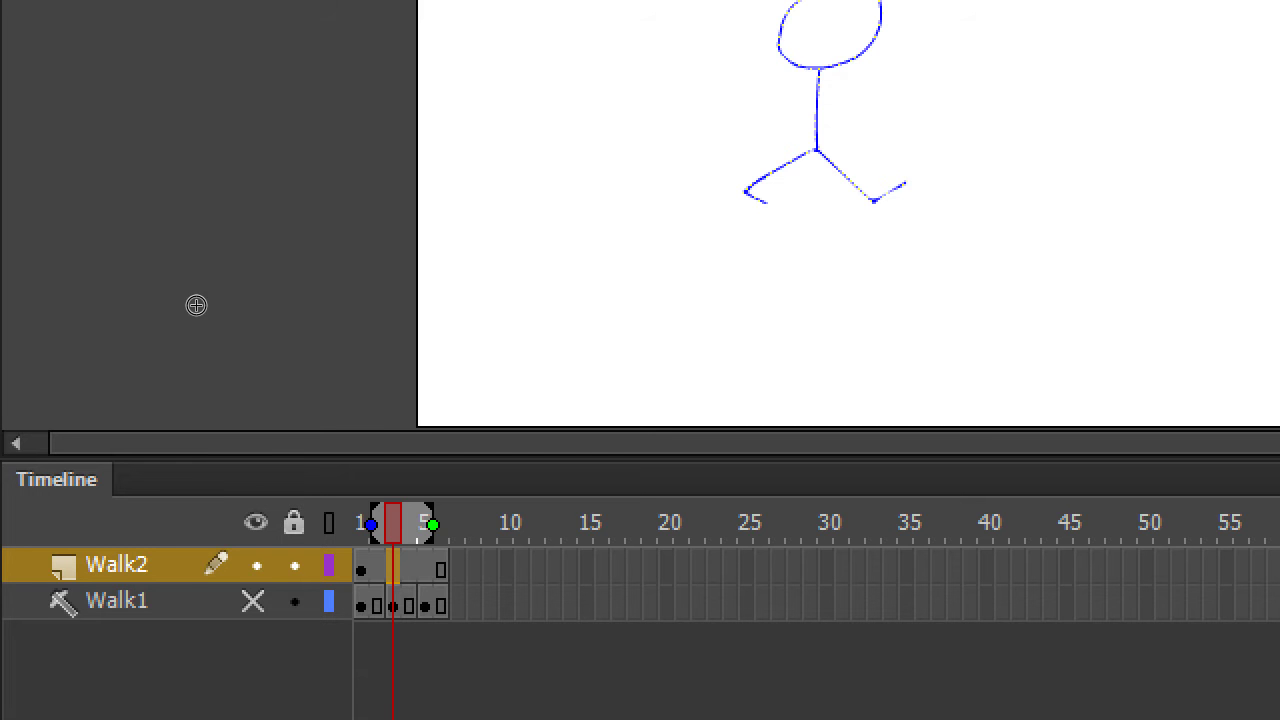
key("F7")
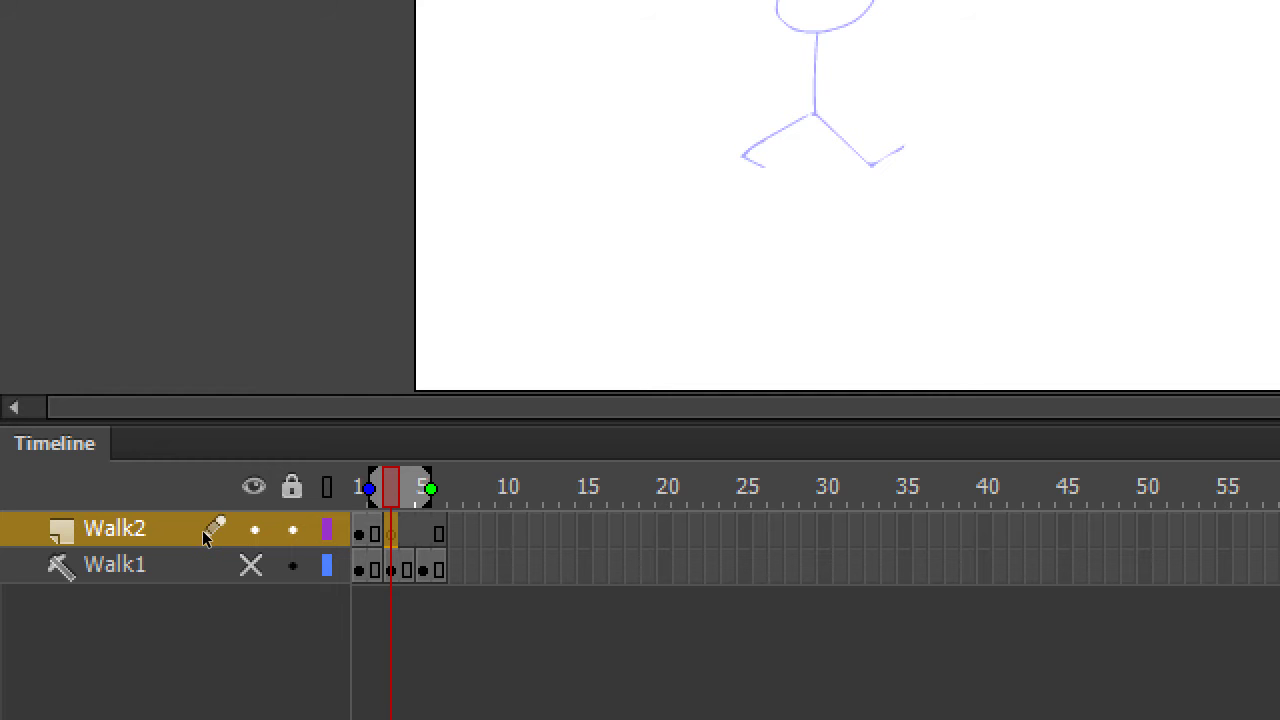
key("ctrl+z")
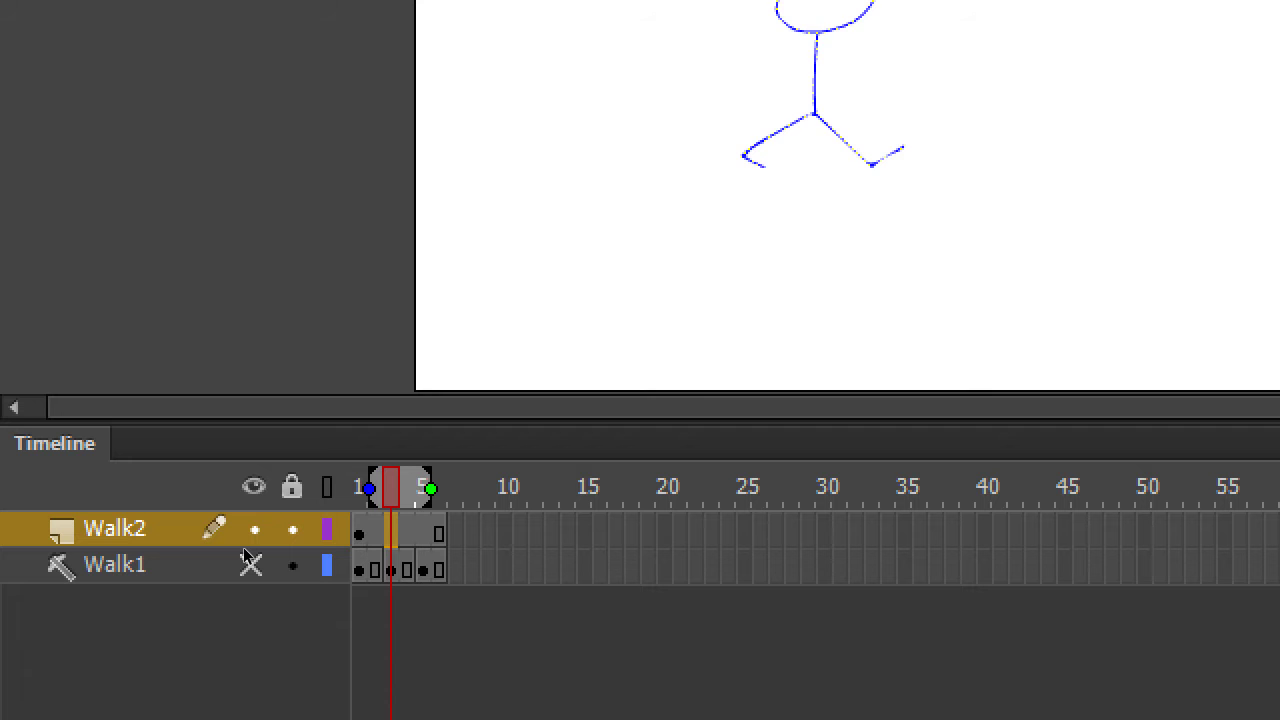
key("F7")
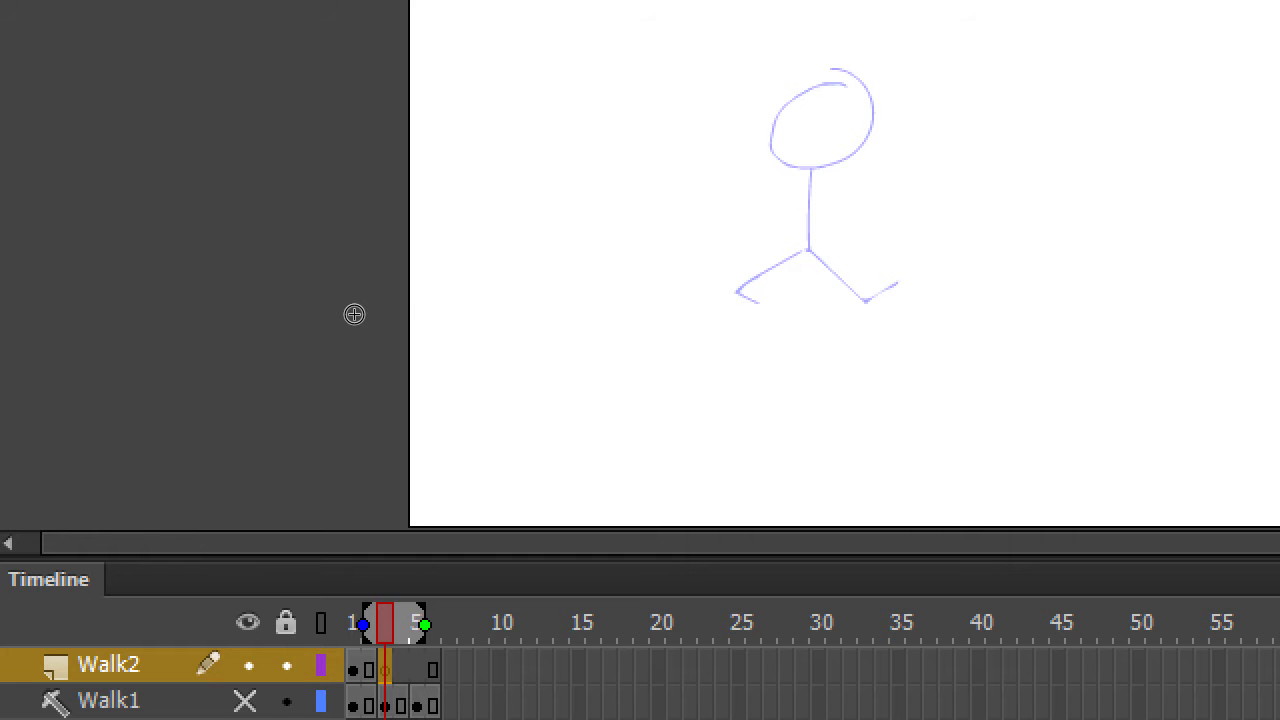
mouse_move(824, 108)
left_mouse_down()
mouse_move(785, 127)
mouse_move(807, 166)
mouse_move(845, 123)
mouse_move(822, 101)
left_mouse_up()
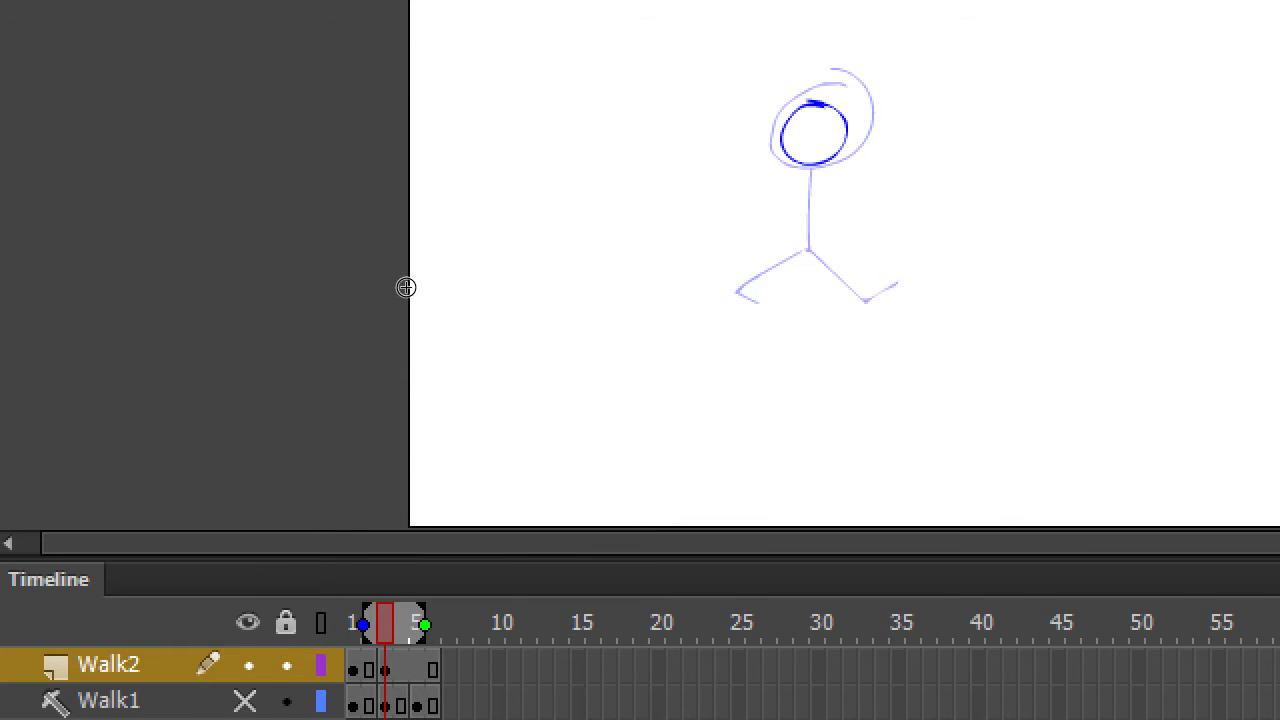
mouse_move(807, 170)
left_mouse_down()
mouse_move(801, 234)
mouse_move(834, 299)
mouse_move(866, 298)
left_mouse_up()
mouse_move(800, 236)
left_mouse_down()
mouse_move(777, 278)
mouse_move(748, 289)
mouse_move(762, 298)
left_mouse_up()
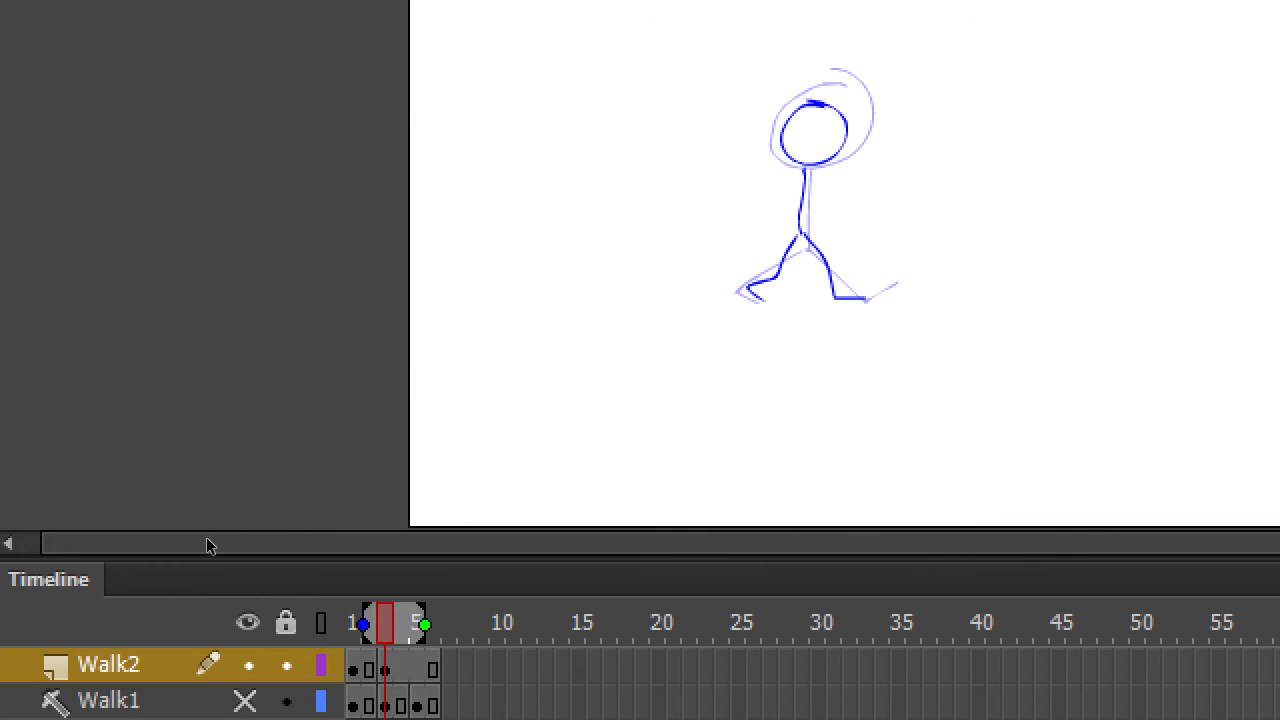
Step: Insert a blank keyframe at frame 5 of Walk2 and draw the passing pose, standing leg straight and other leg bent across it
key("period")
key("period")
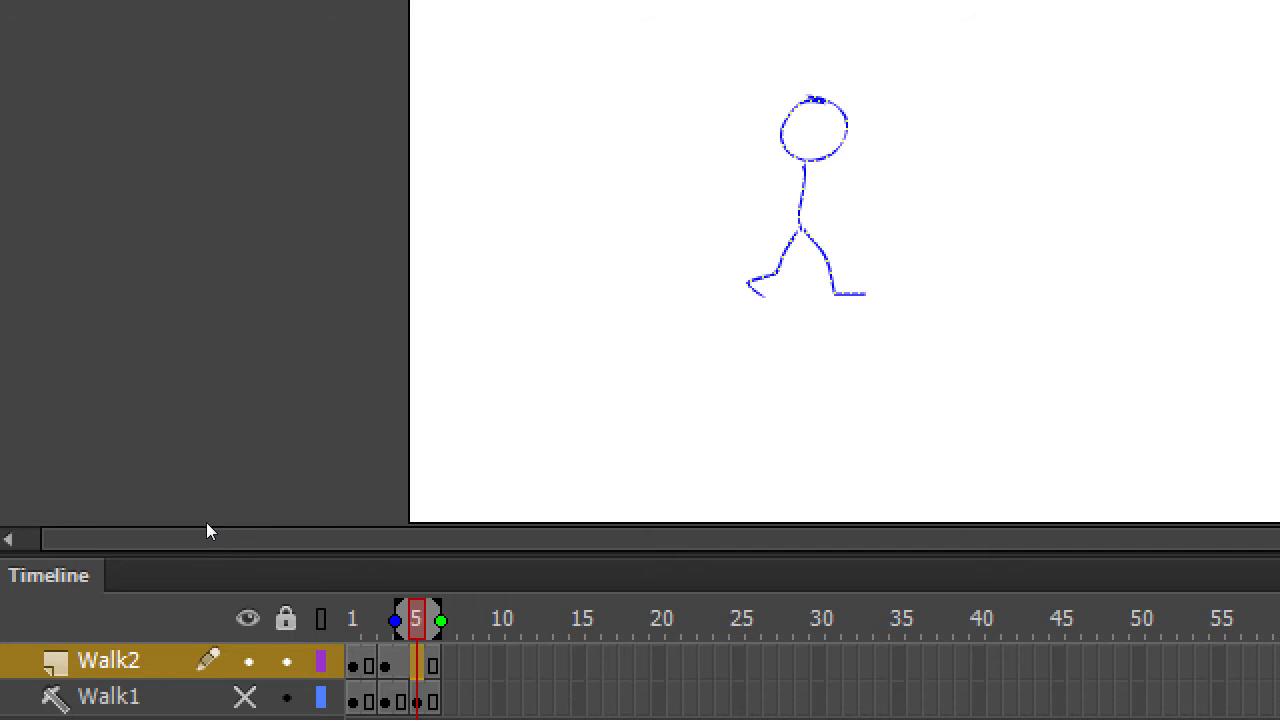
key("F7")
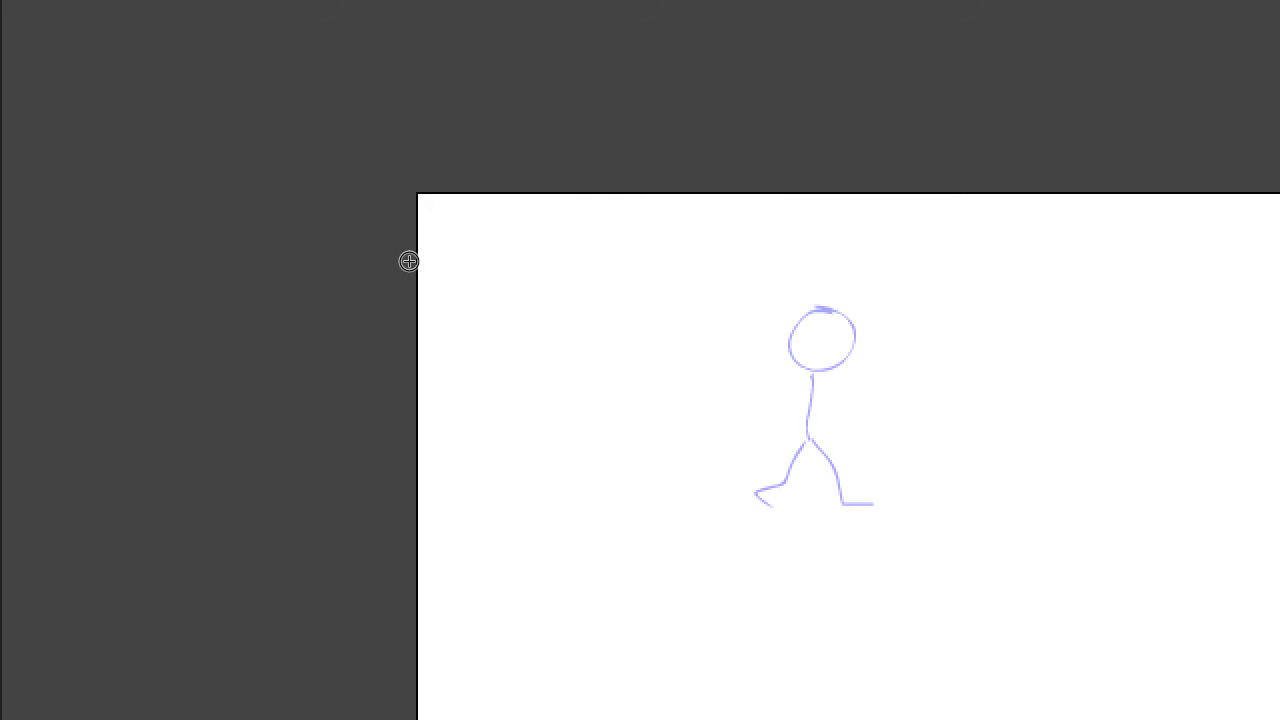
mouse_move(821, 301)
left_mouse_down()
mouse_move(795, 351)
mouse_move(818, 362)
mouse_move(839, 354)
mouse_move(817, 300)
left_mouse_up()
mouse_move(812, 362)
left_mouse_down()
mouse_move(812, 504)
mouse_move(840, 504)
left_mouse_up()
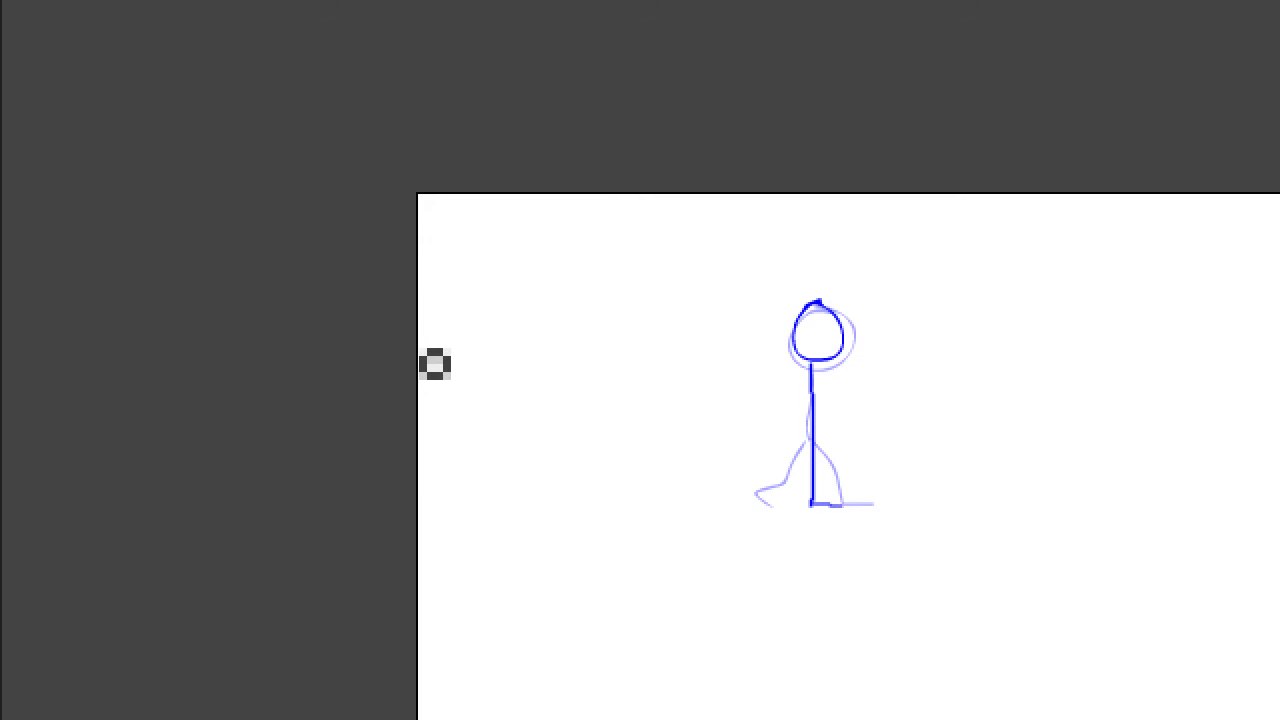
mouse_move(812, 440)
left_mouse_down()
mouse_move(822, 458)
mouse_move(792, 472)
mouse_move(794, 486)
left_mouse_up()
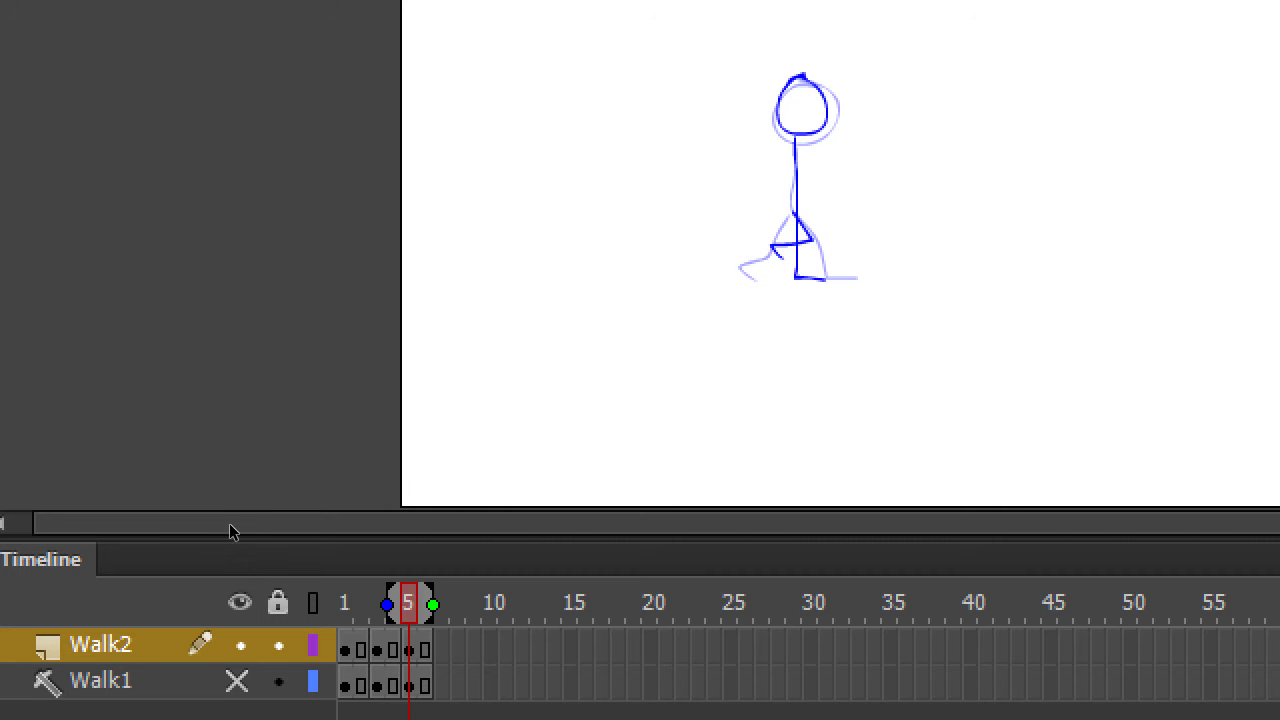
Step: Insert a blank keyframe at frame 7 of Walk2 and draw a wide-stride pose with a lower head and raised front toe
key(".")
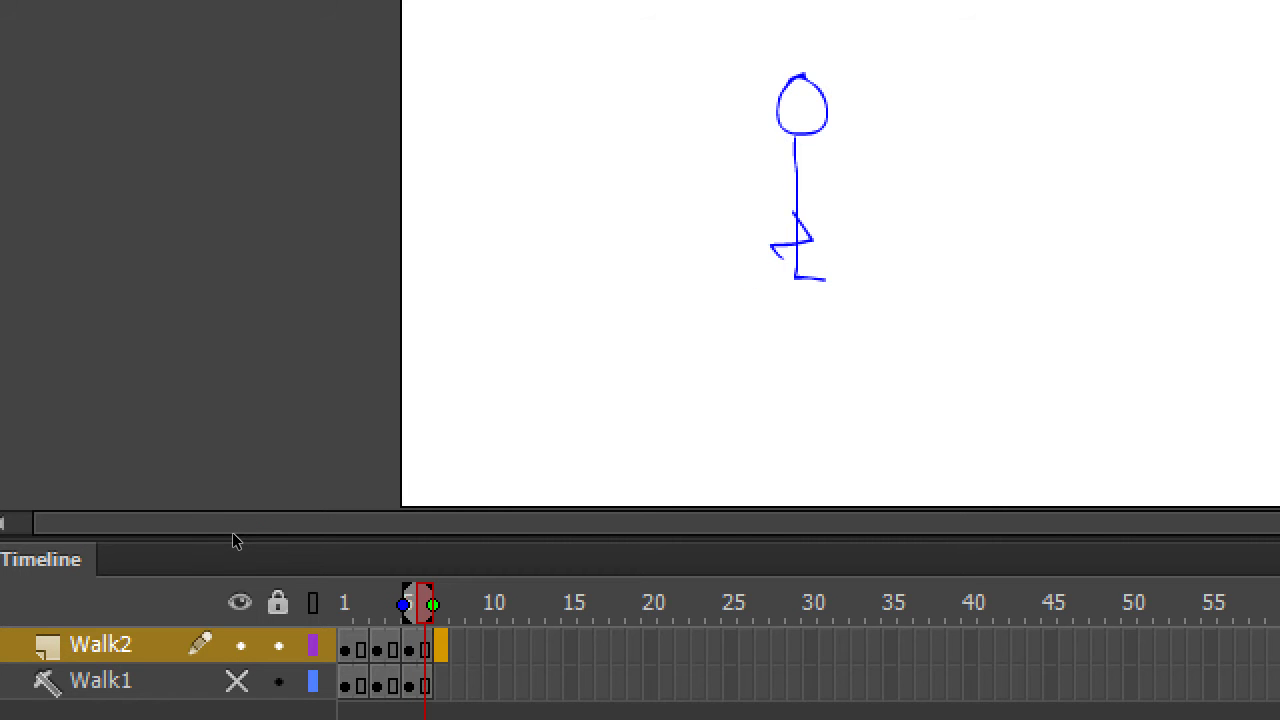
key(".")
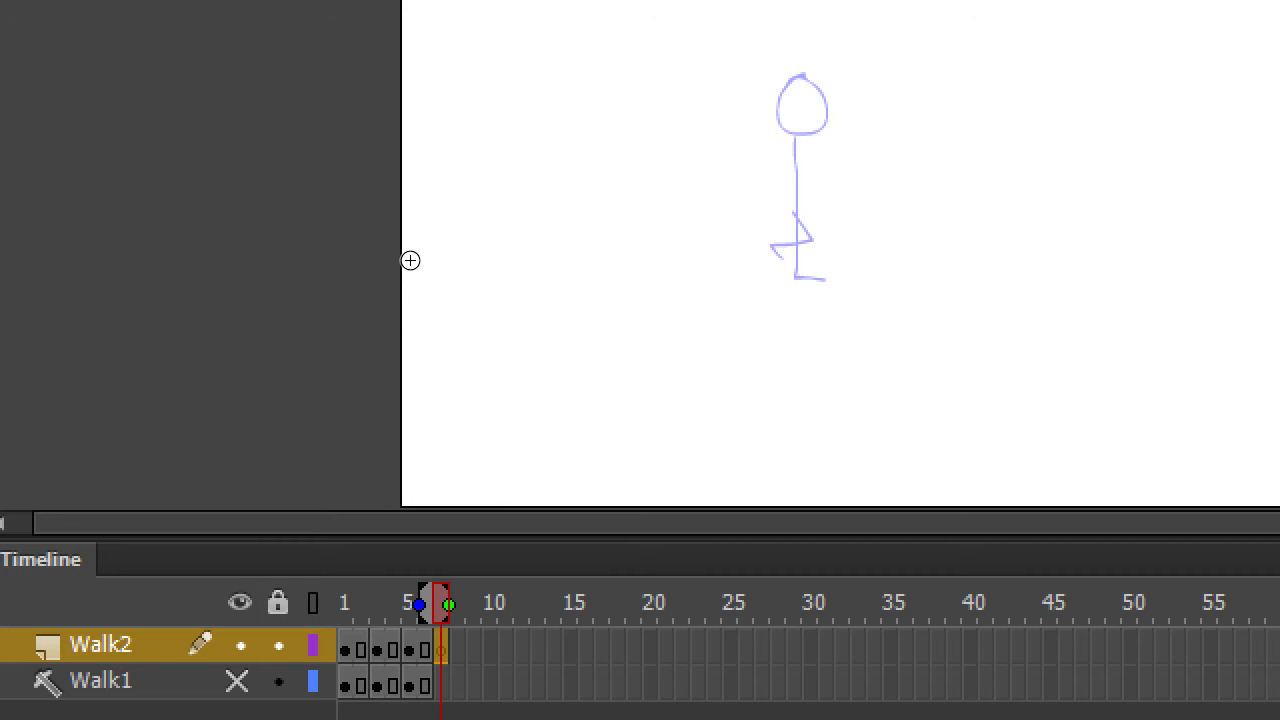
mouse_move(806, 94)
left_mouse_down()
mouse_move(771, 125)
mouse_move(814, 140)
mouse_move(806, 92)
left_mouse_up()
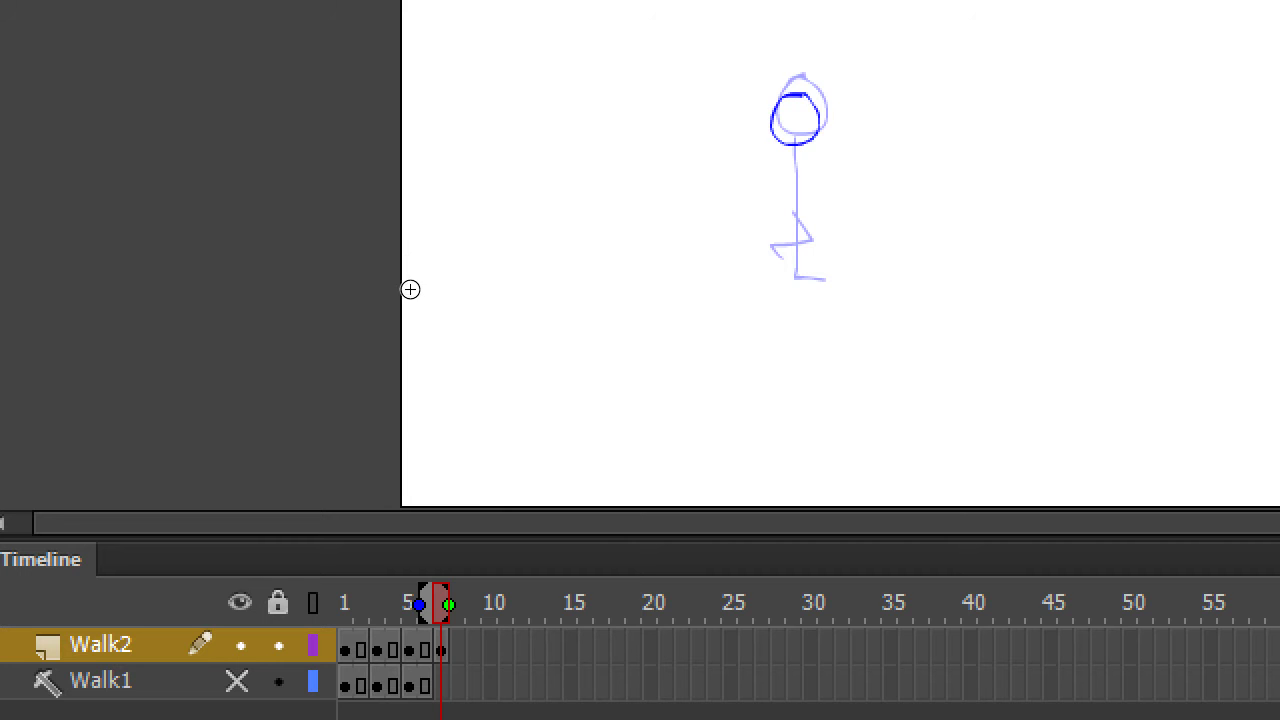
mouse_move(794, 148)
left_mouse_down()
mouse_move(790, 222)
mouse_move(834, 277)
mouse_move(864, 266)
left_mouse_up()
mouse_move(790, 226)
left_mouse_down()
mouse_move(758, 264)
mouse_move(772, 278)
left_mouse_up()
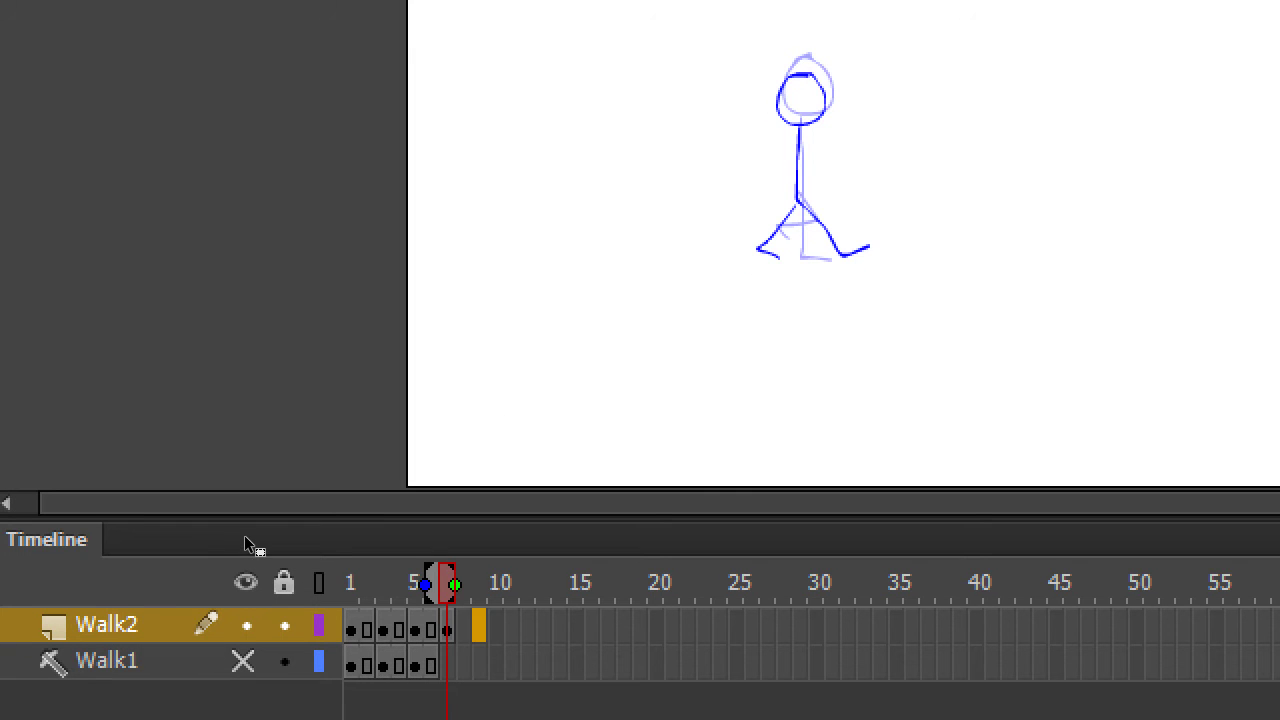
Step: Insert a blank keyframe at frame 9 of Walk2 and draw the pose with front foot flat and rear leg bent
key("F7")
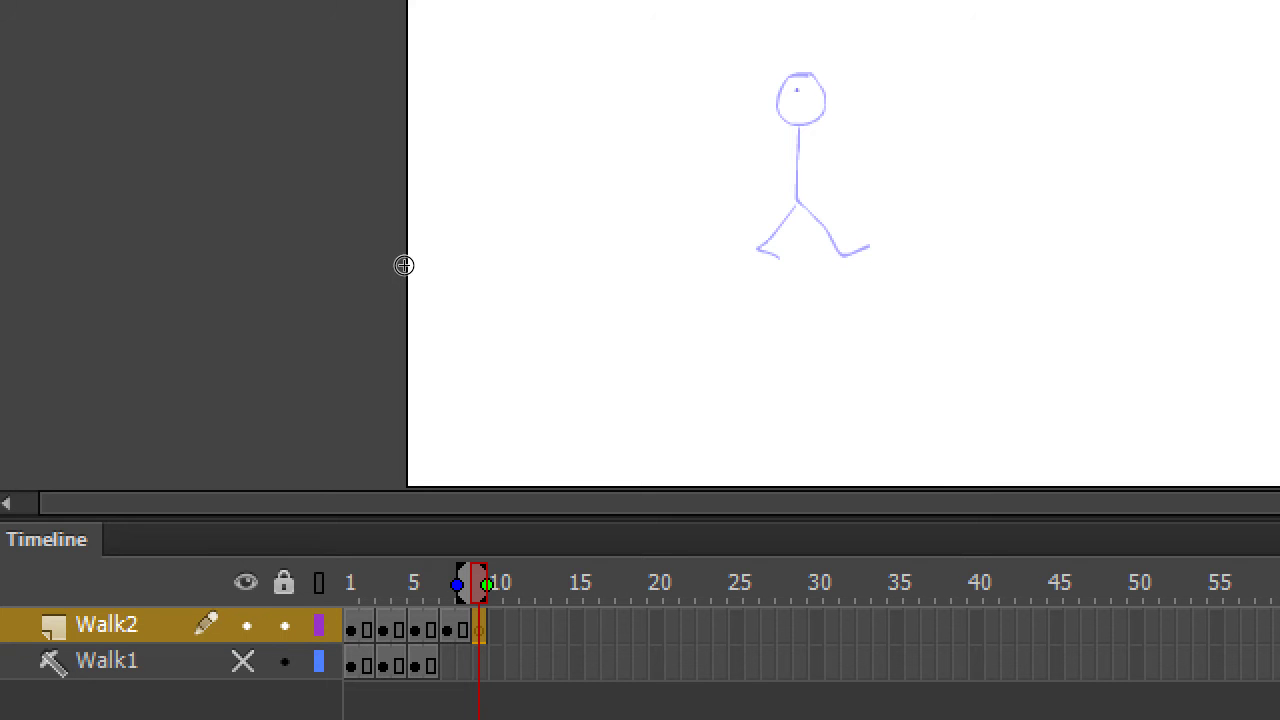
mouse_move(795, 89)
left_mouse_down()
mouse_move(780, 126)
mouse_move(819, 110)
mouse_move(791, 90)
mouse_move(789, 196)
mouse_move(838, 257)
left_mouse_up()
left_click_drag(790, 198, 762, 258)
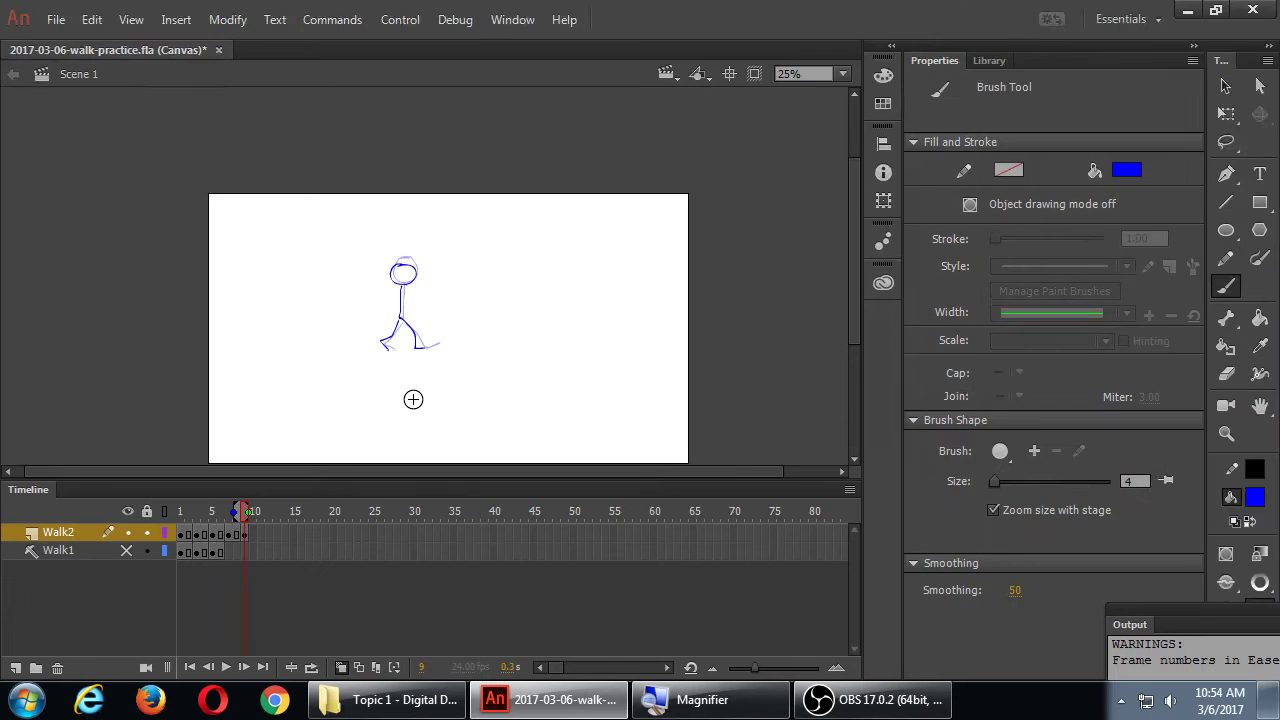
Step: Save the document and test the walk animation in the browser, closing the preview after watching it
key("ctrl+s")
left_click(421, 19)
left_click(400, 14)
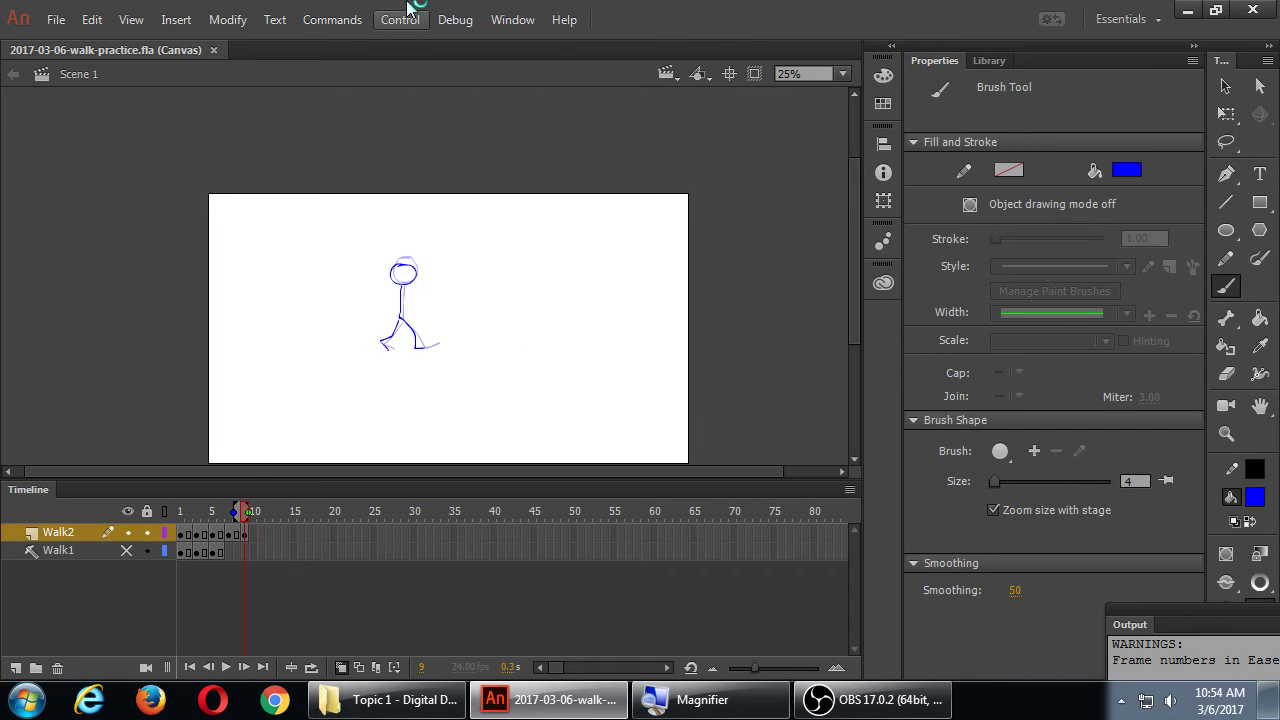
key("ctrl+Return")
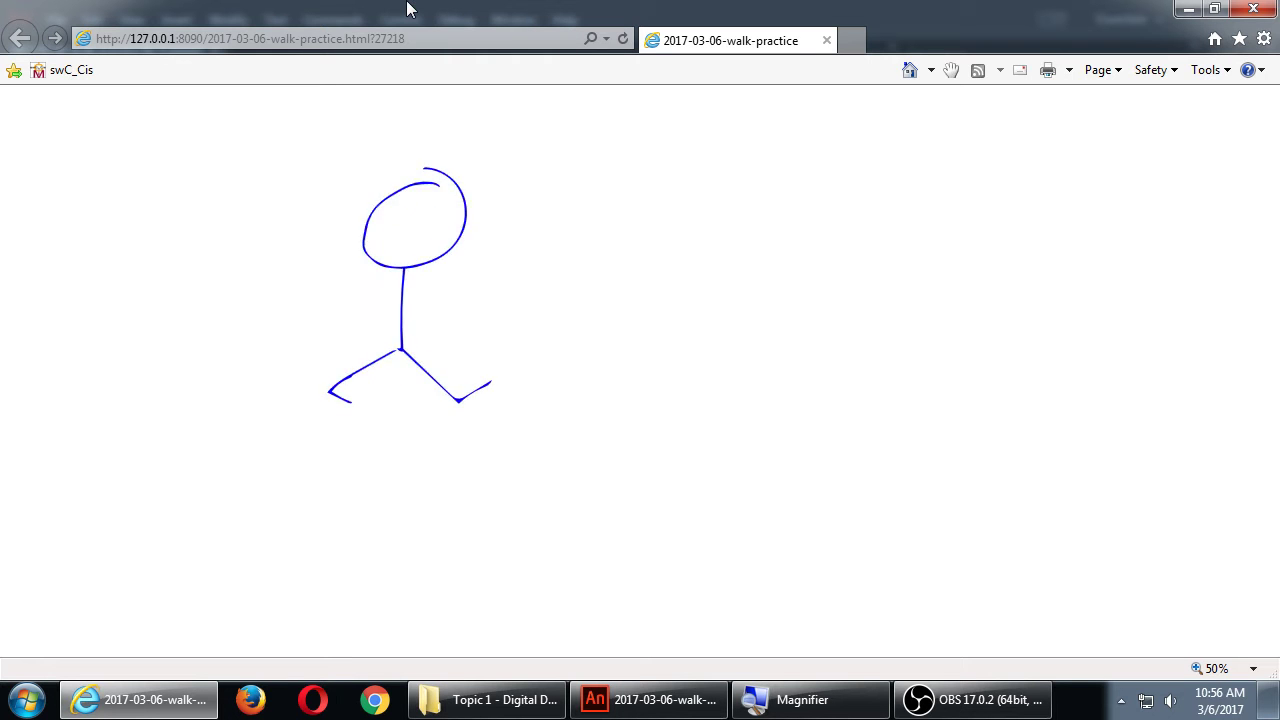
left_click(1253, 8)
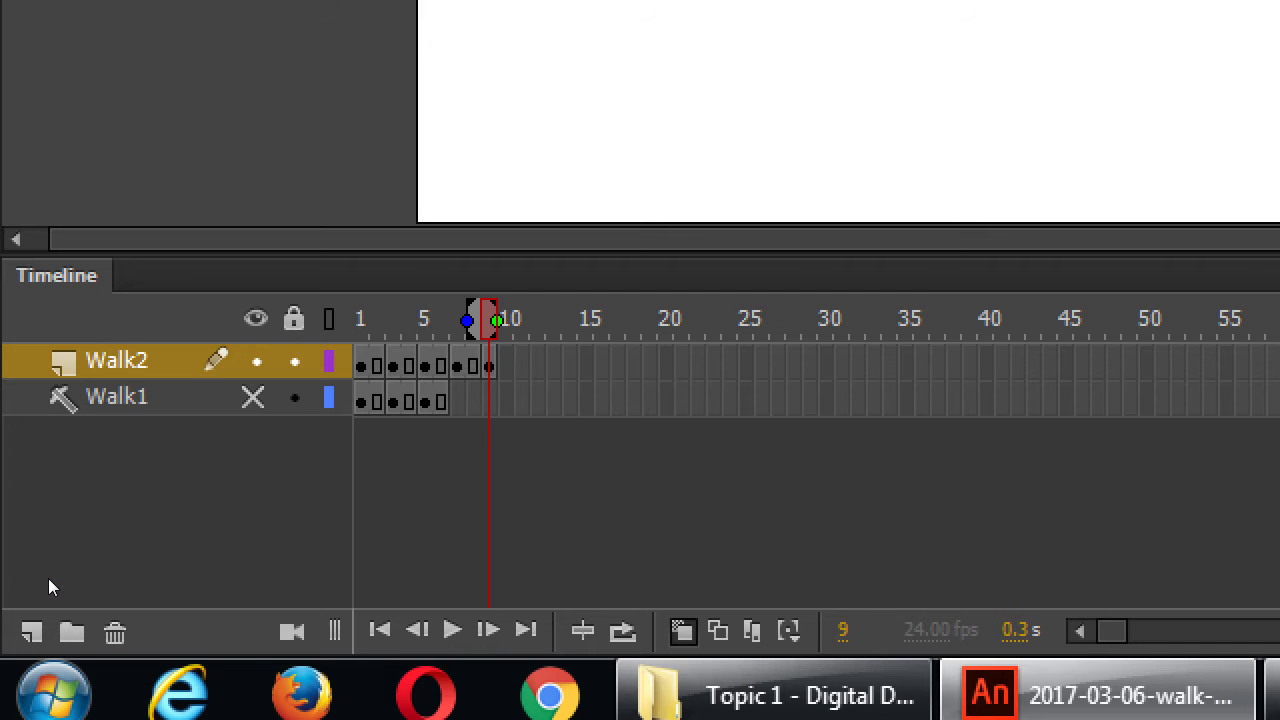
Step: Add a new layer named Walk3 above Walk2
left_click(31, 632)
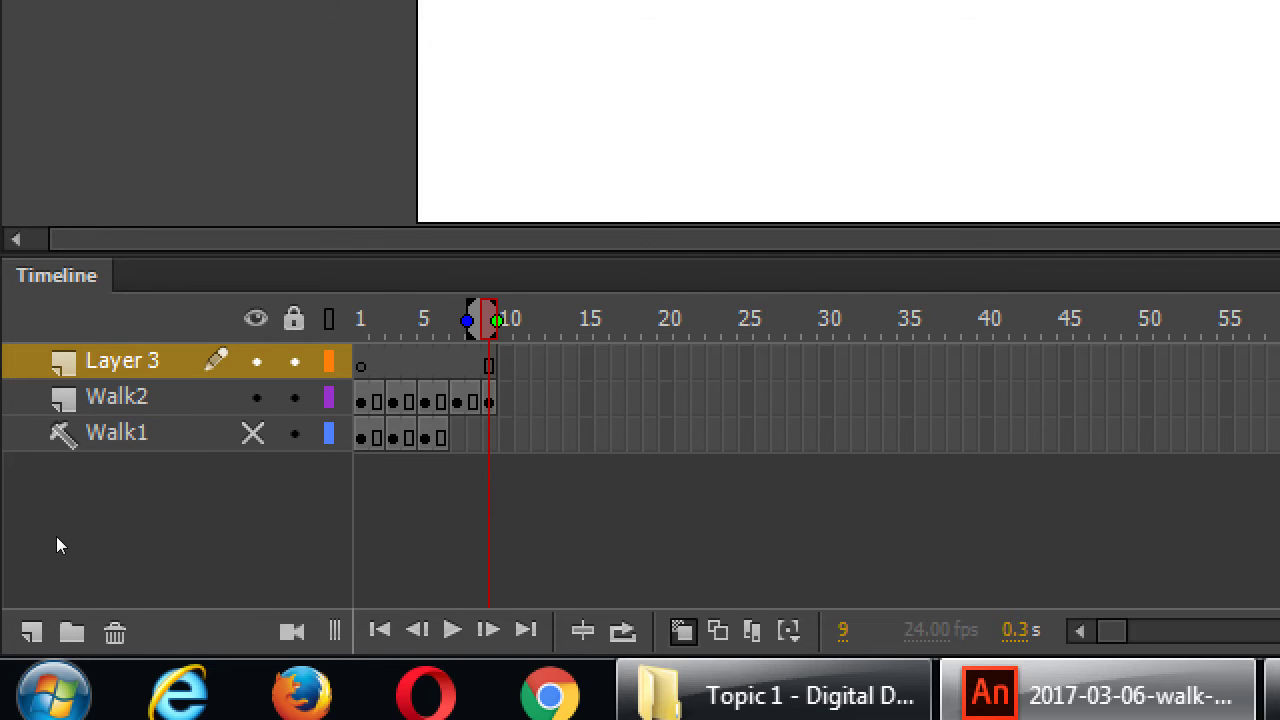
double_click(122, 361)
type("walk")
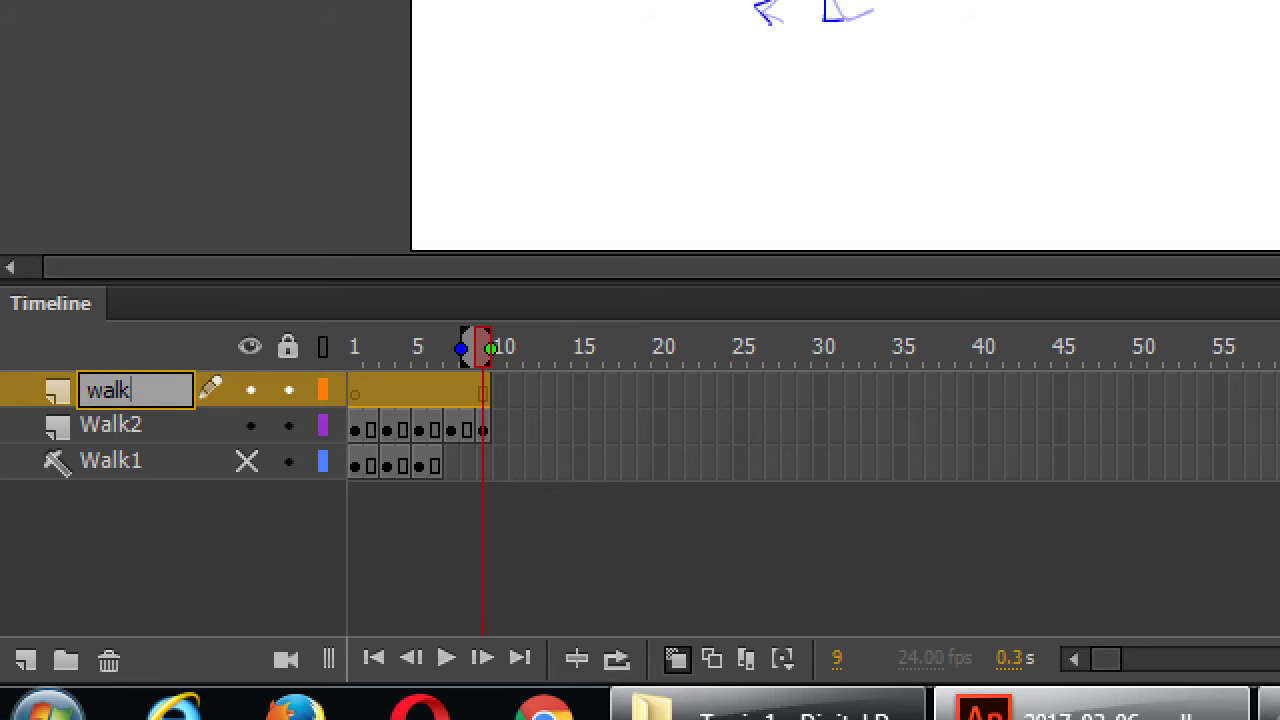
key("BackSpace")
key("BackSpace")
key("BackSpace")
key("BackSpace")
type("Walk3")
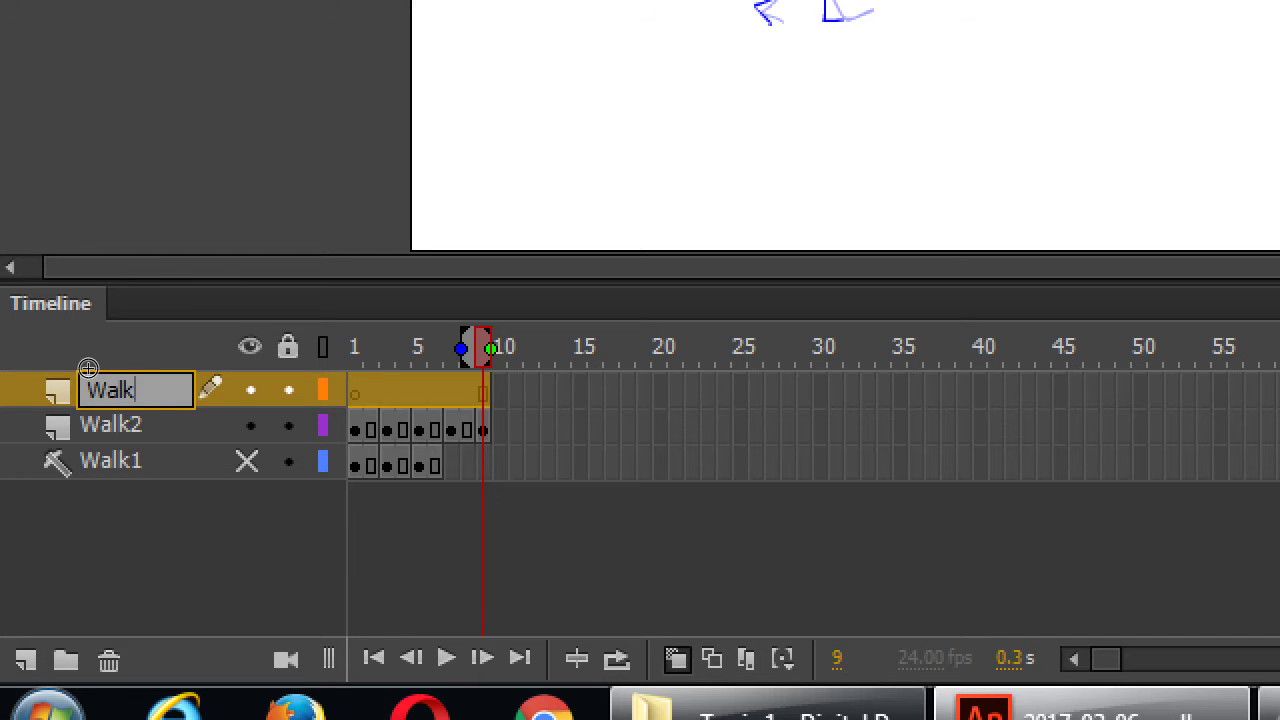
key("Return")
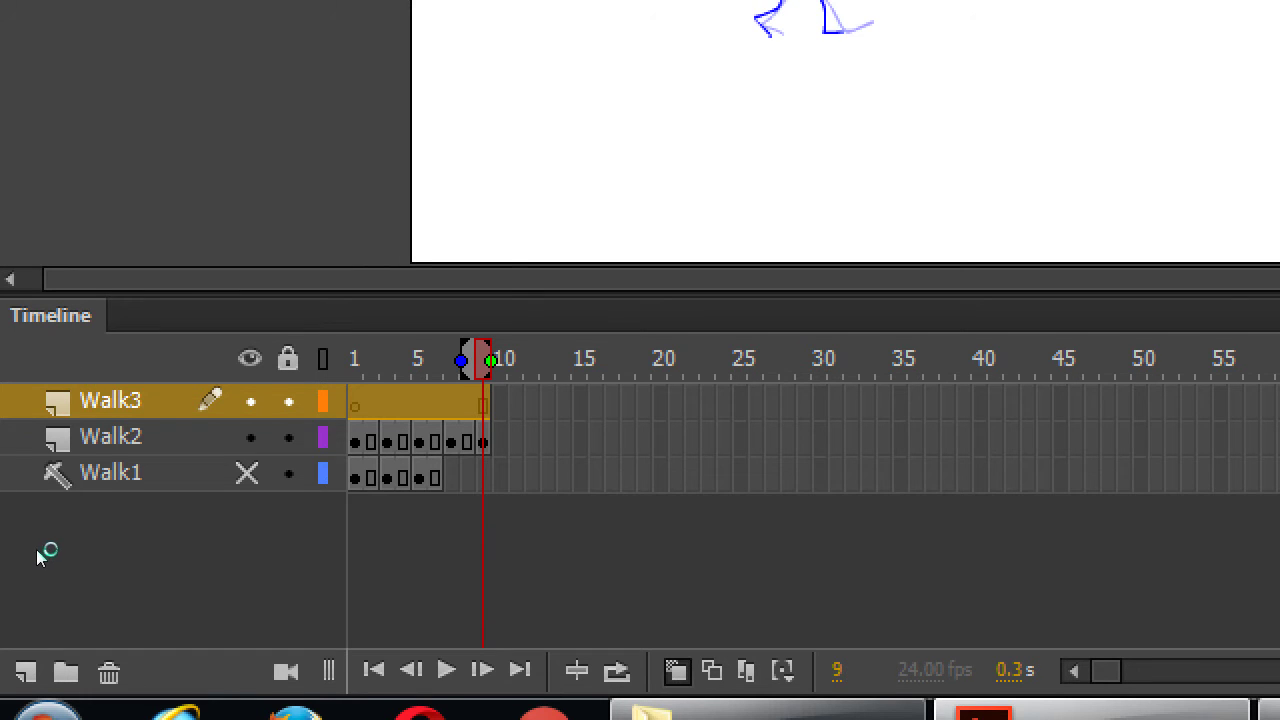
Step: Turn Walk2 into a hidden guide layer and draw the first stick-figure pose with legs spread wide on frame 1 of Walk3
right_click(68, 437)
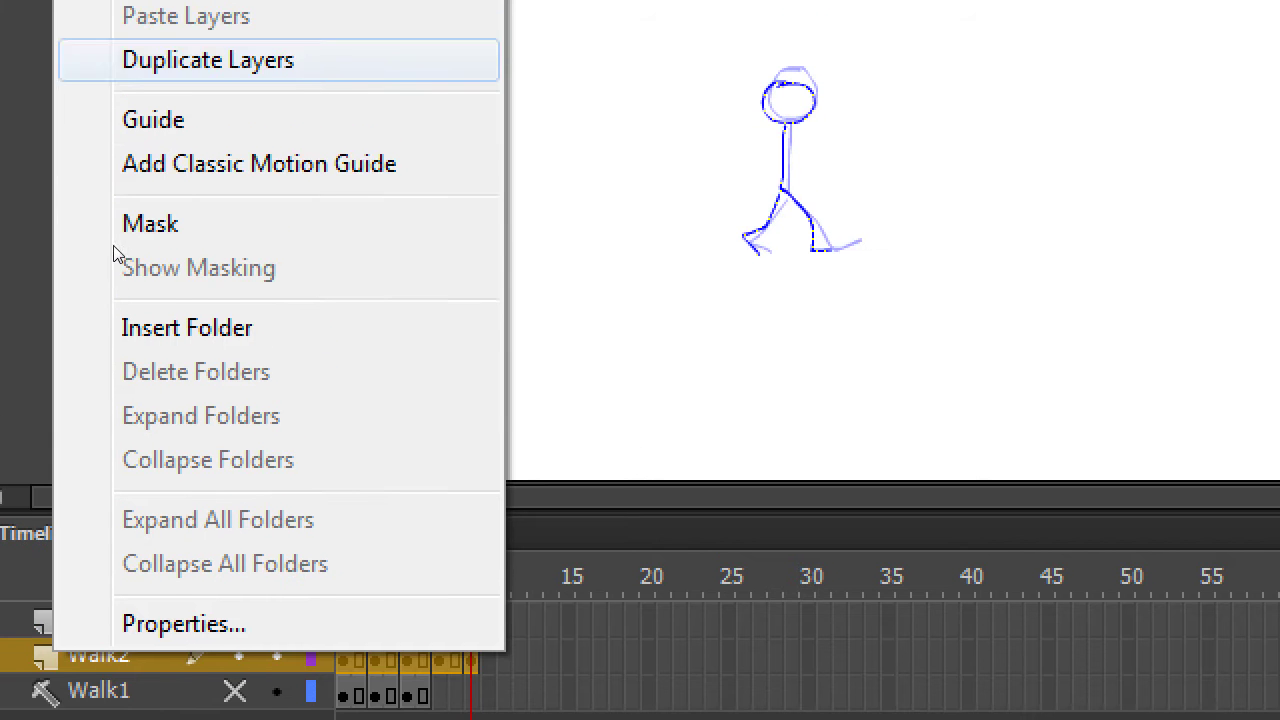
left_click(8, 679)
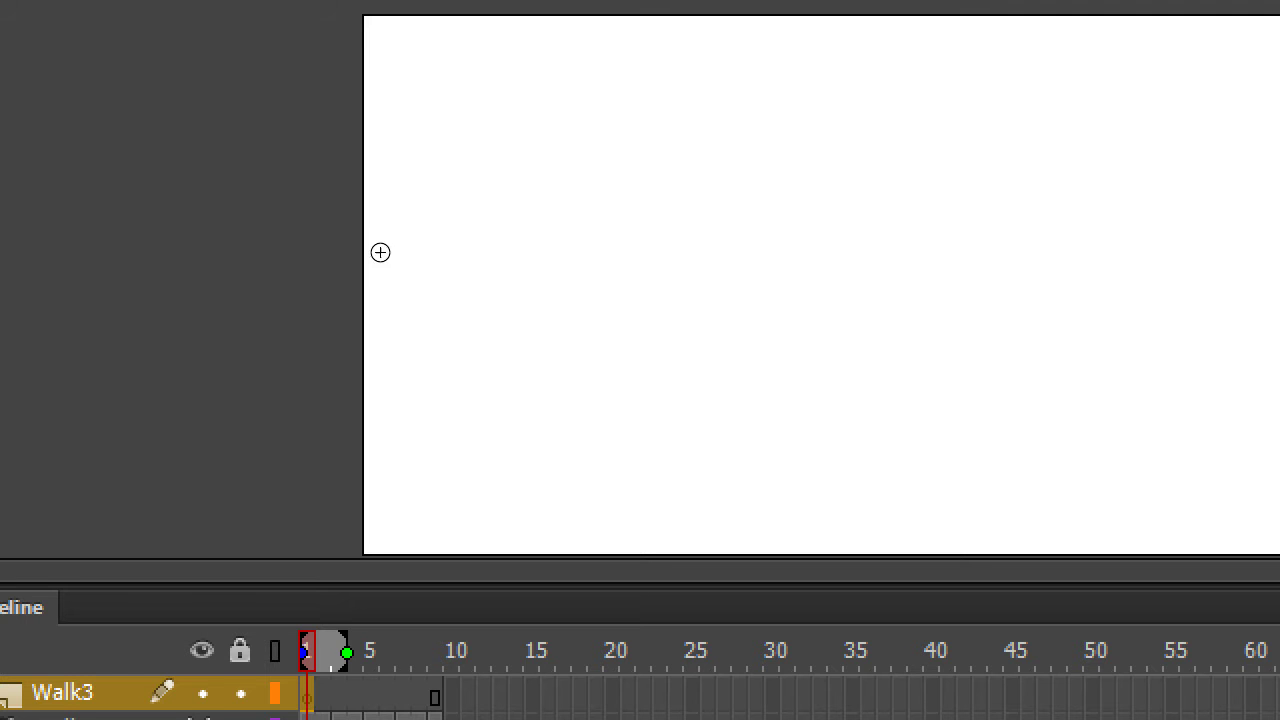
mouse_move(776, 95)
left_mouse_down()
mouse_move(802, 170)
mouse_move(787, 88)
left_mouse_up()
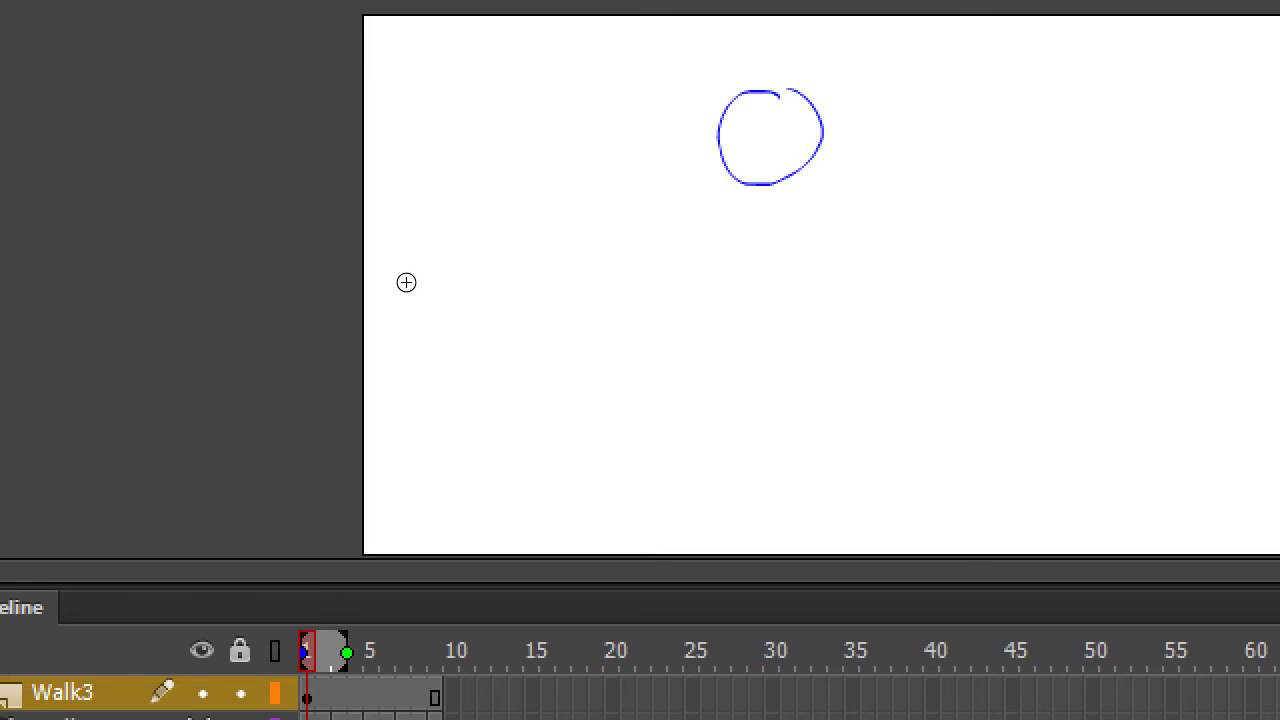
mouse_move(403, 277)
left_mouse_down()
mouse_move(425, 358)
mouse_move(457, 377)
mouse_move(417, 343)
mouse_move(394, 371)
mouse_move(406, 380)
mouse_move(397, 373)
left_mouse_up()
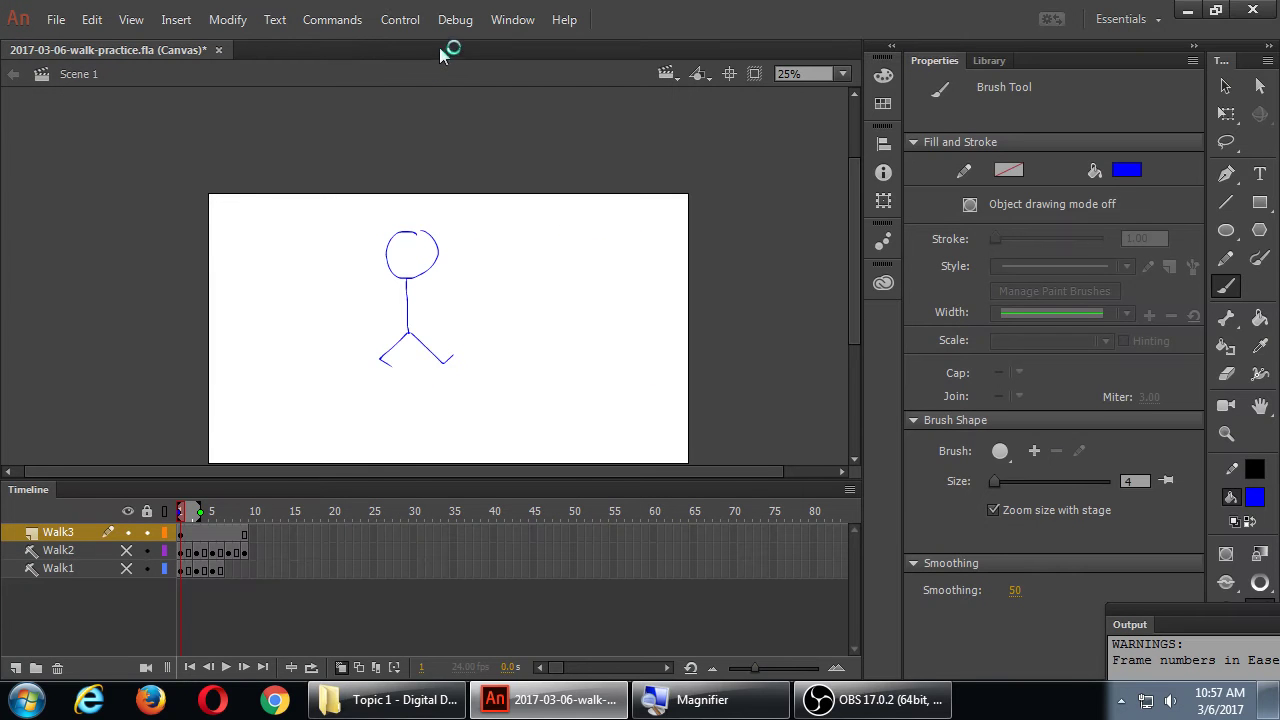
Step: Show the rulers and place a horizontal guide across the stage at the figure's foot level
left_click(133, 21)
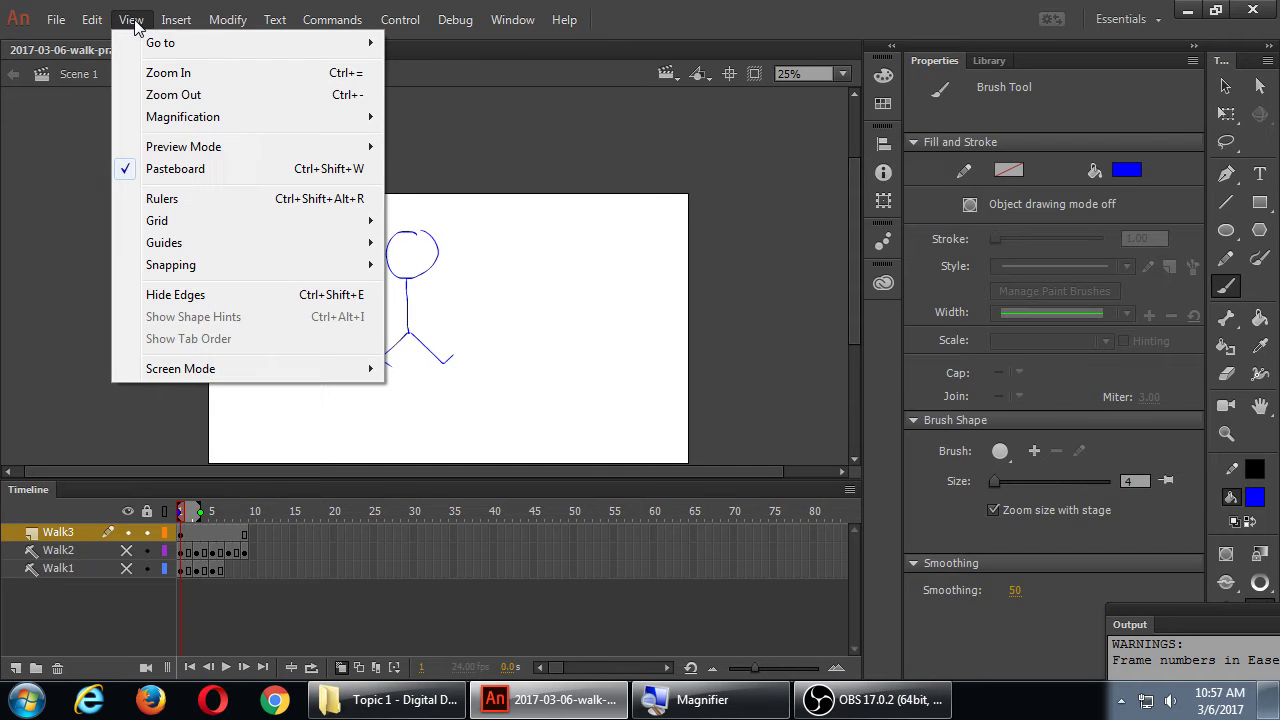
left_click(162, 199)
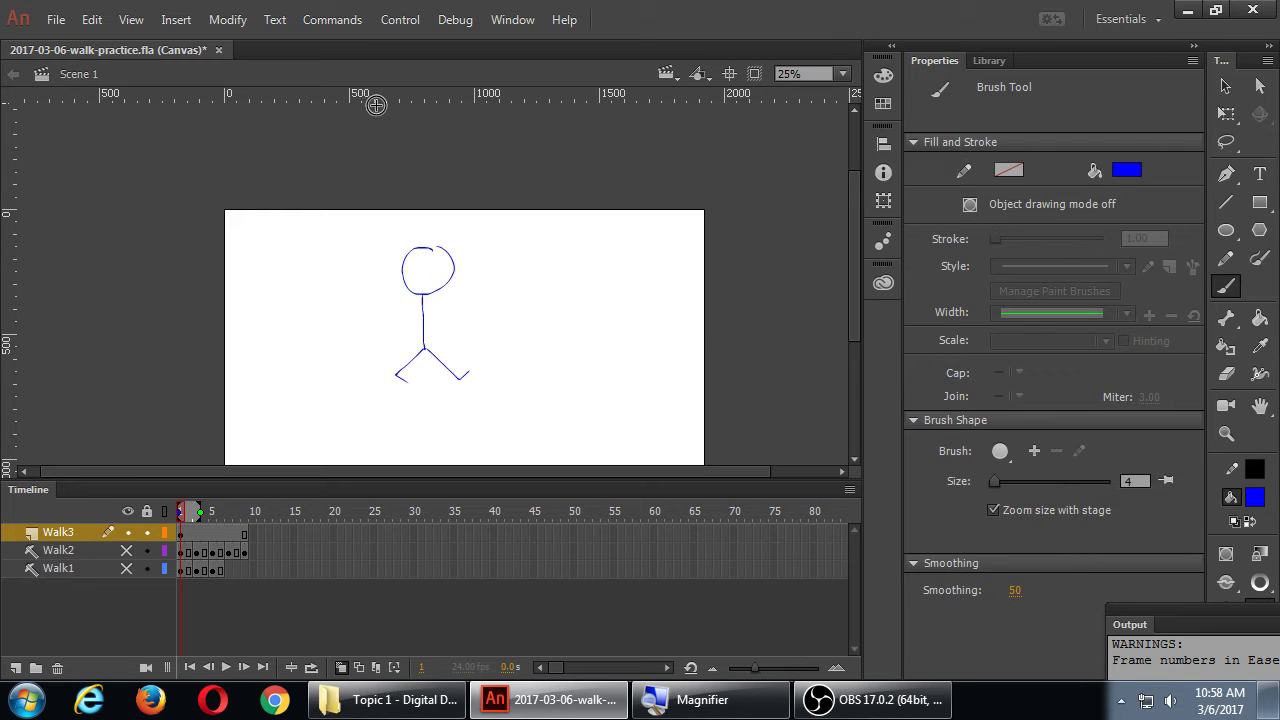
left_click_drag(395, 96, 450, 378)
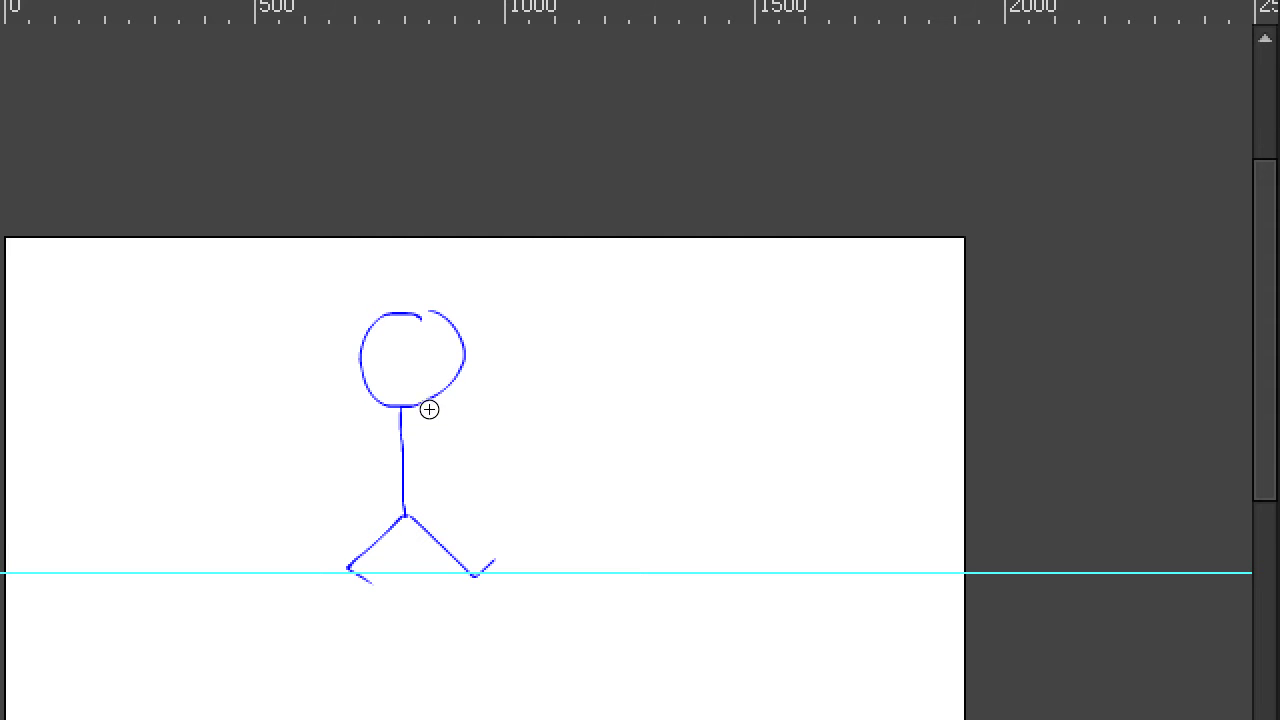
Step: Insert a blank keyframe at frame 3 of Walk3 and draw the second pose over the onion skin, both knees bent and feet near the guide
scroll(429, 408, "down", 5)
scroll(361, 537, "up", 3)
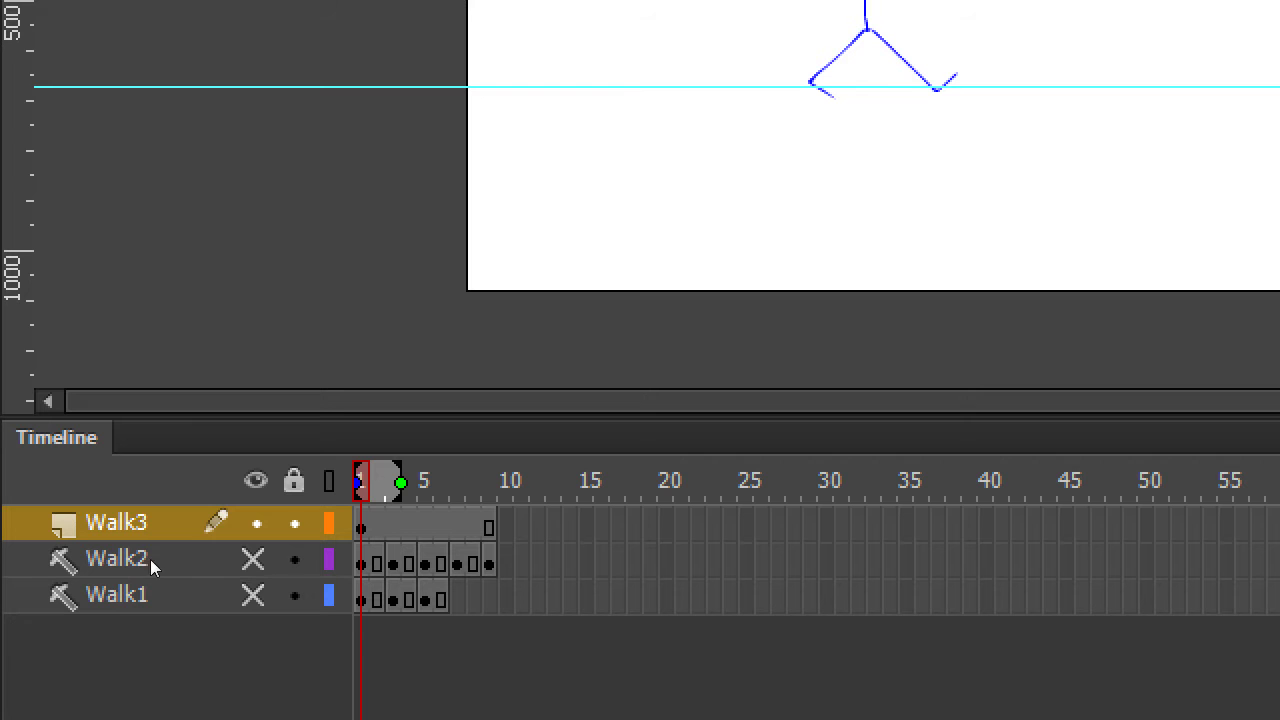
key("period")
key("period")
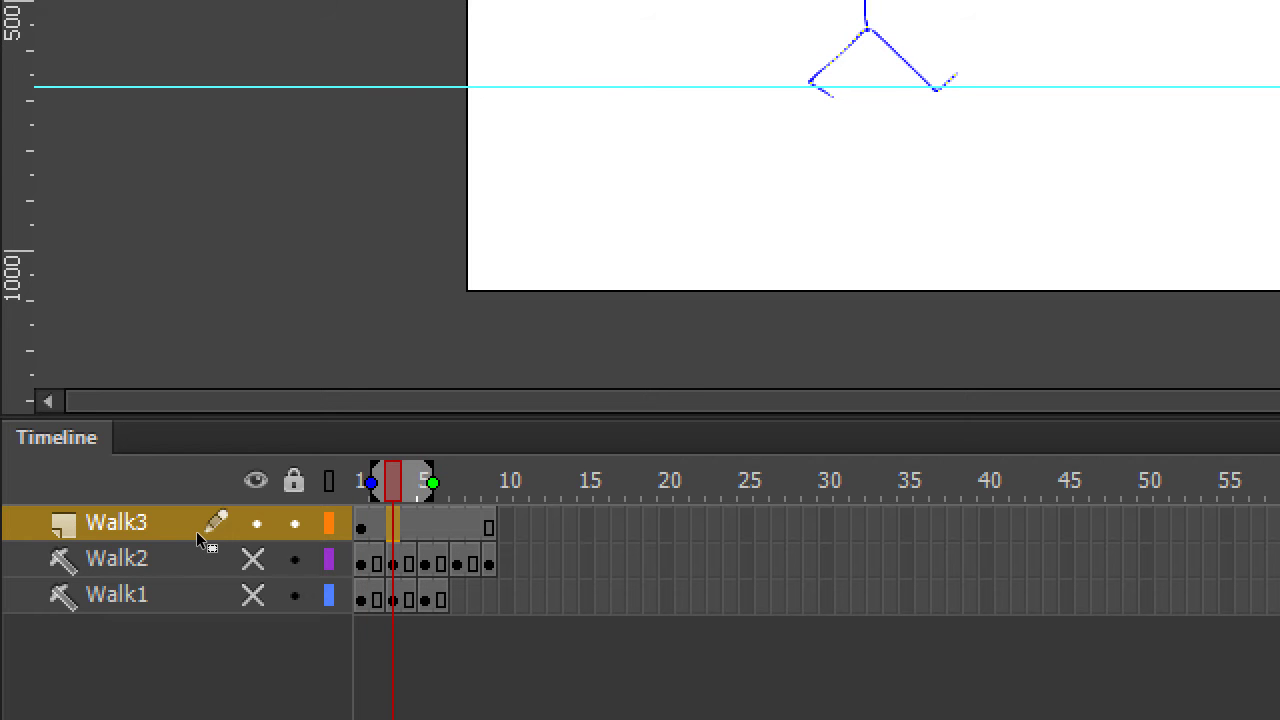
key("F7")
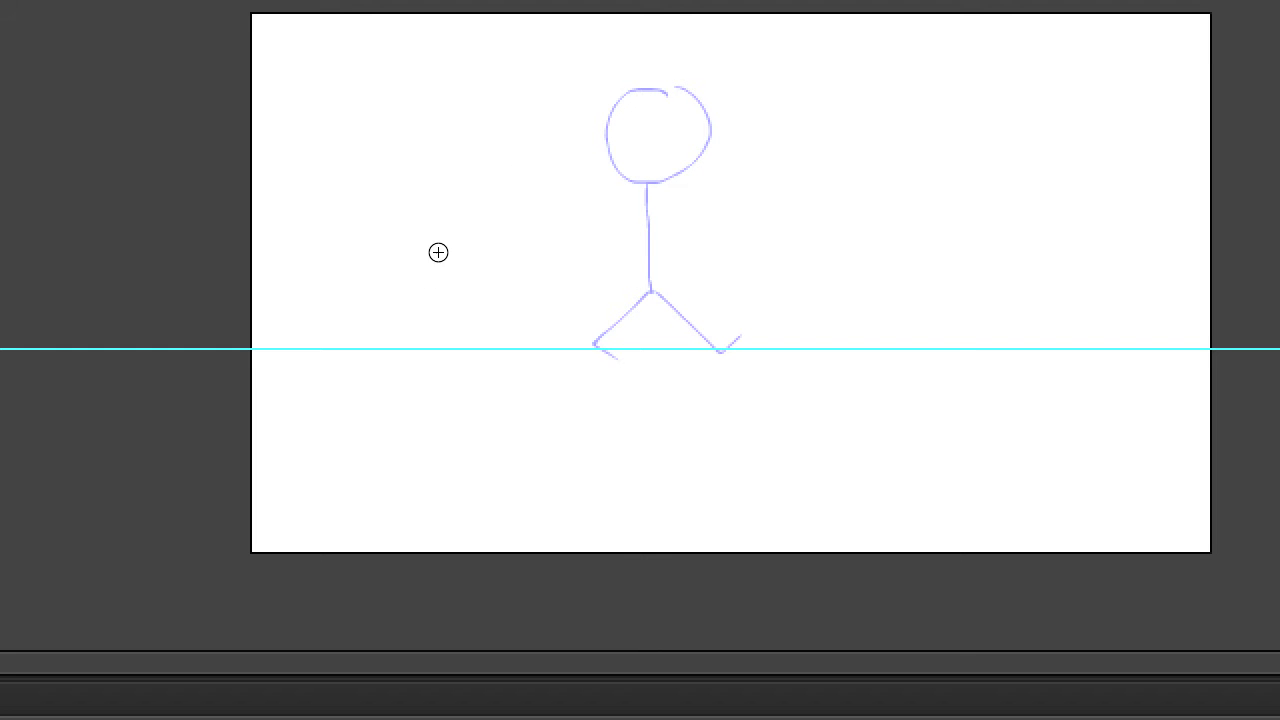
left_click_drag(656, 193, 650, 284)
mouse_move(448, 298)
left_mouse_down()
mouse_move(463, 311)
mouse_move(451, 326)
mouse_move(467, 332)
left_mouse_up()
left_click_drag(462, 288, 426, 331)
key("ctrl+z")
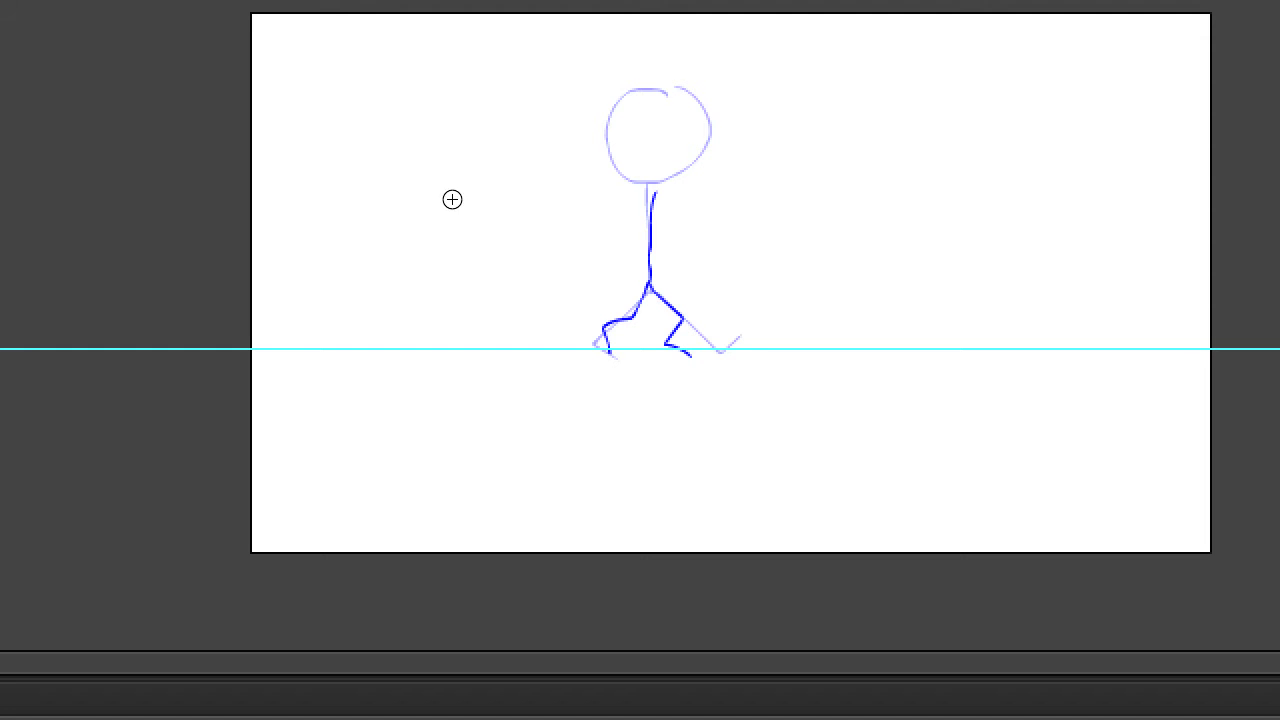
left_click_drag(684, 118, 632, 138)
mouse_move(439, 223)
left_mouse_down()
mouse_move(456, 252)
mouse_move(472, 221)
mouse_move(461, 208)
mouse_move(437, 237)
mouse_move(454, 253)
mouse_move(465, 213)
mouse_move(440, 220)
mouse_move(450, 251)
mouse_move(457, 217)
left_mouse_up()
key("ctrl+z")
key("ctrl+z")
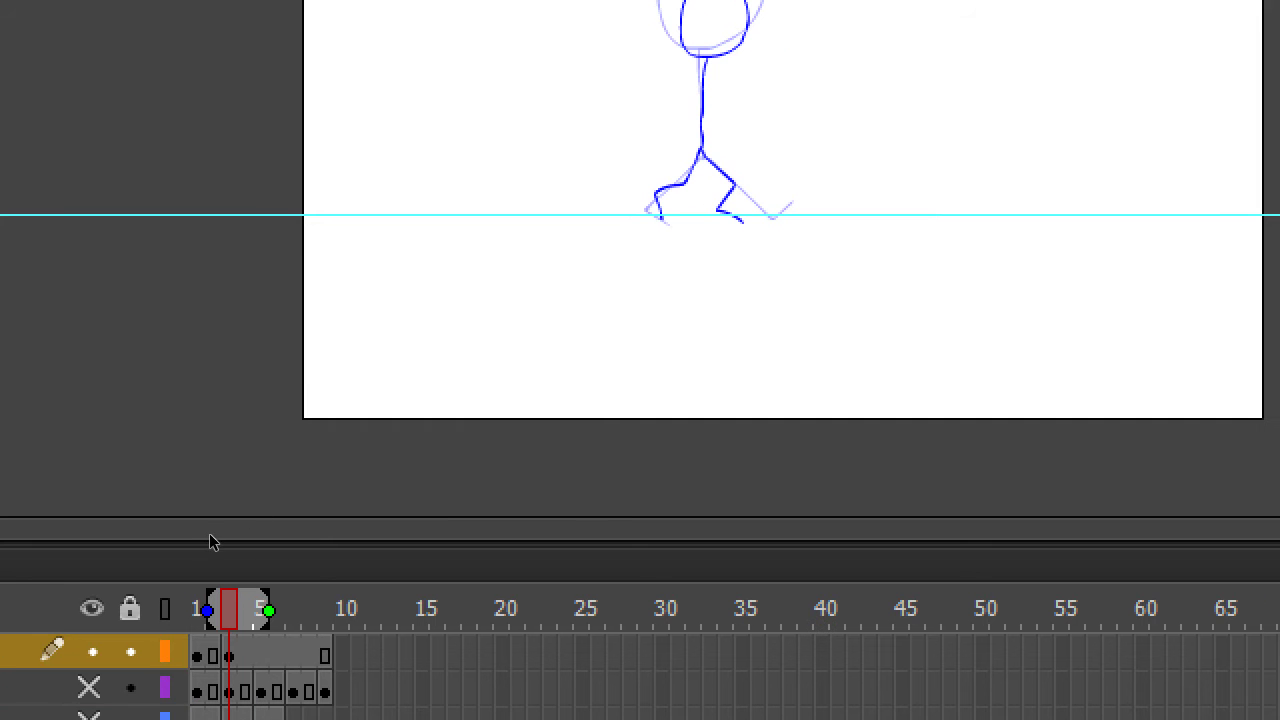
Step: Compare the poses on frames 1 and 3 of Walk3 and insert a blank keyframe at frame 5
key("period")
key("period")
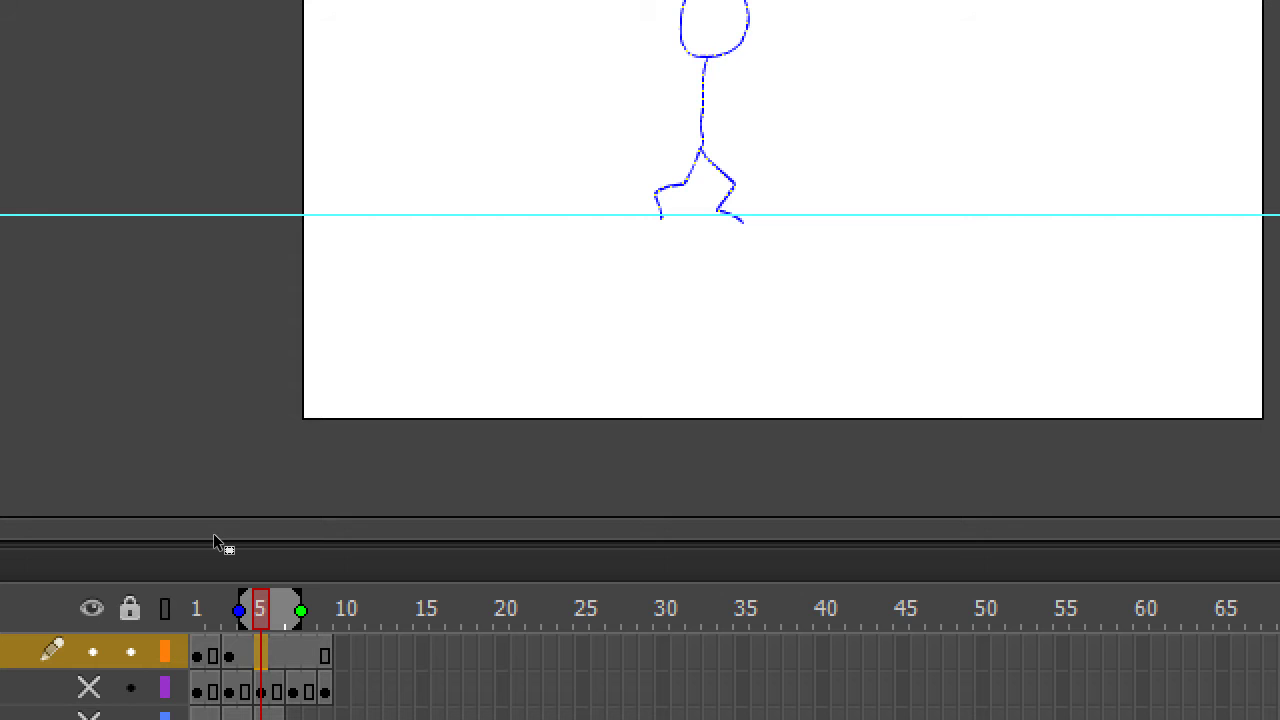
double_click(214, 536)
double_click(214, 536)
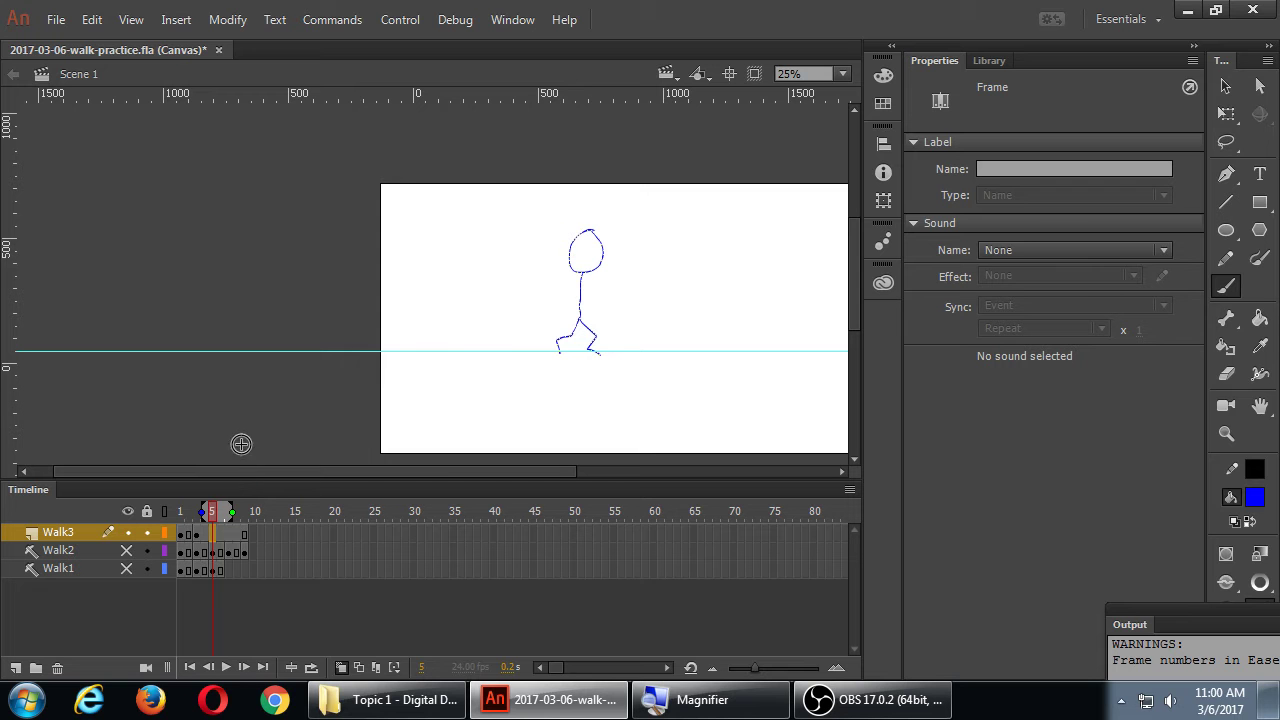
left_click(190, 536)
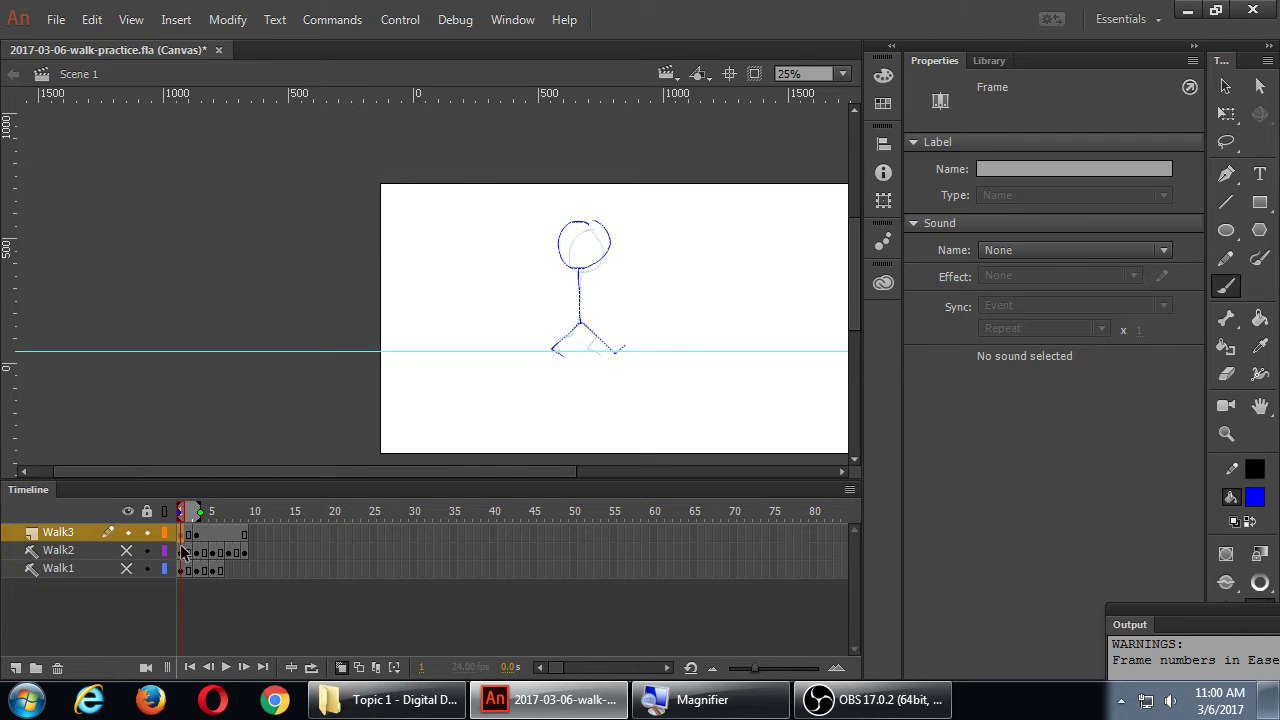
left_click(197, 538)
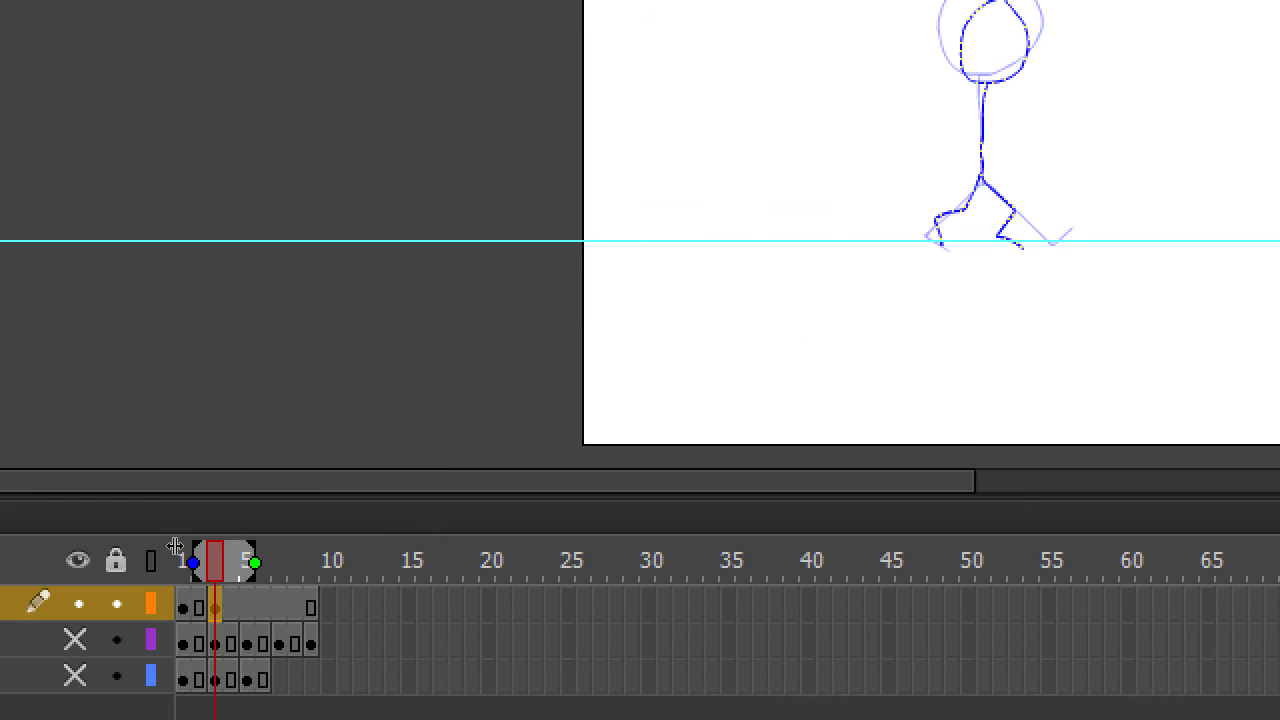
key("period")
key("period")
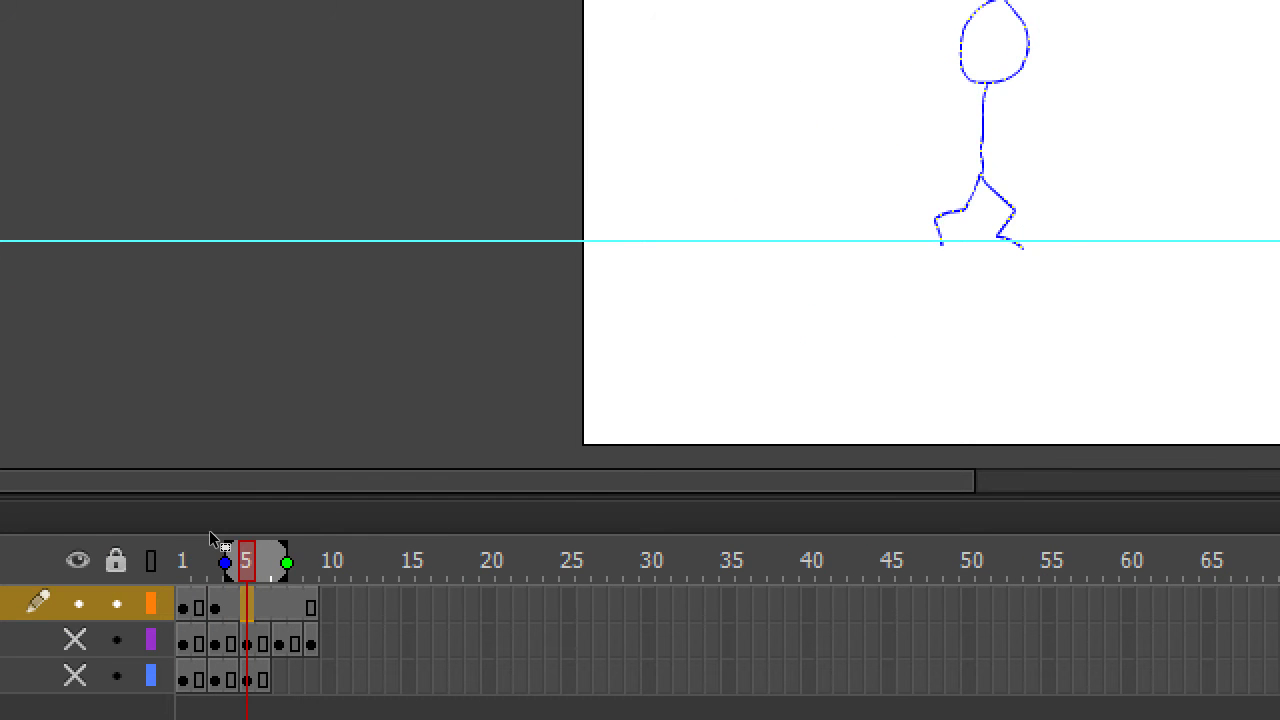
key("F7")
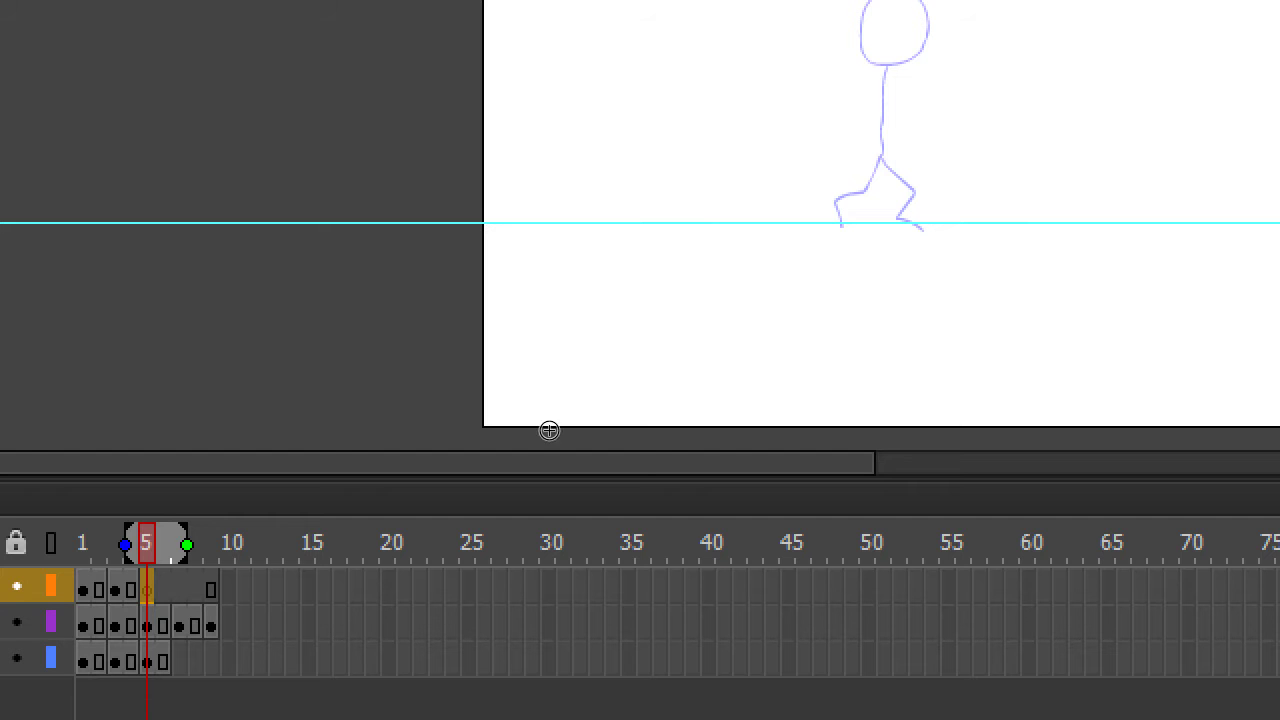
Step: Draw the third pose on frame 5 of Walk3, with both knees bent, feet near the guide and the head tilted forward
mouse_move(579, 314)
left_mouse_down()
mouse_move(600, 289)
mouse_move(606, 364)
left_mouse_up()
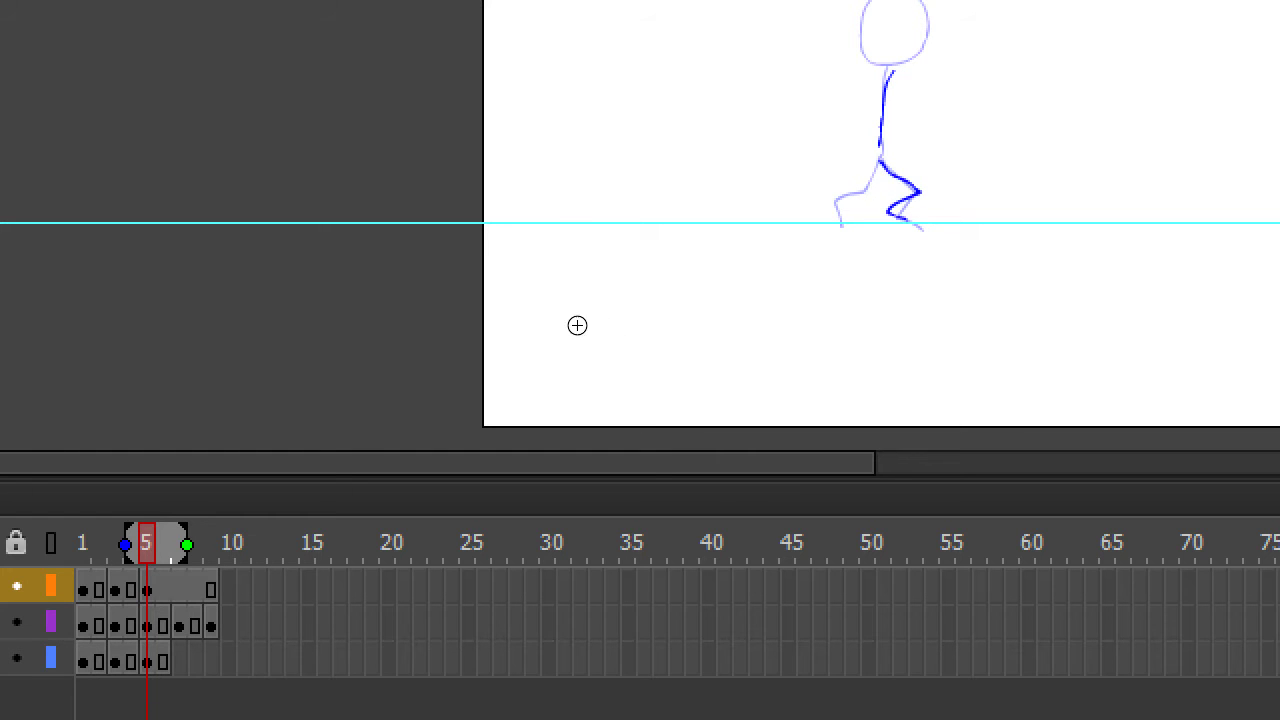
key("ctrl+z")
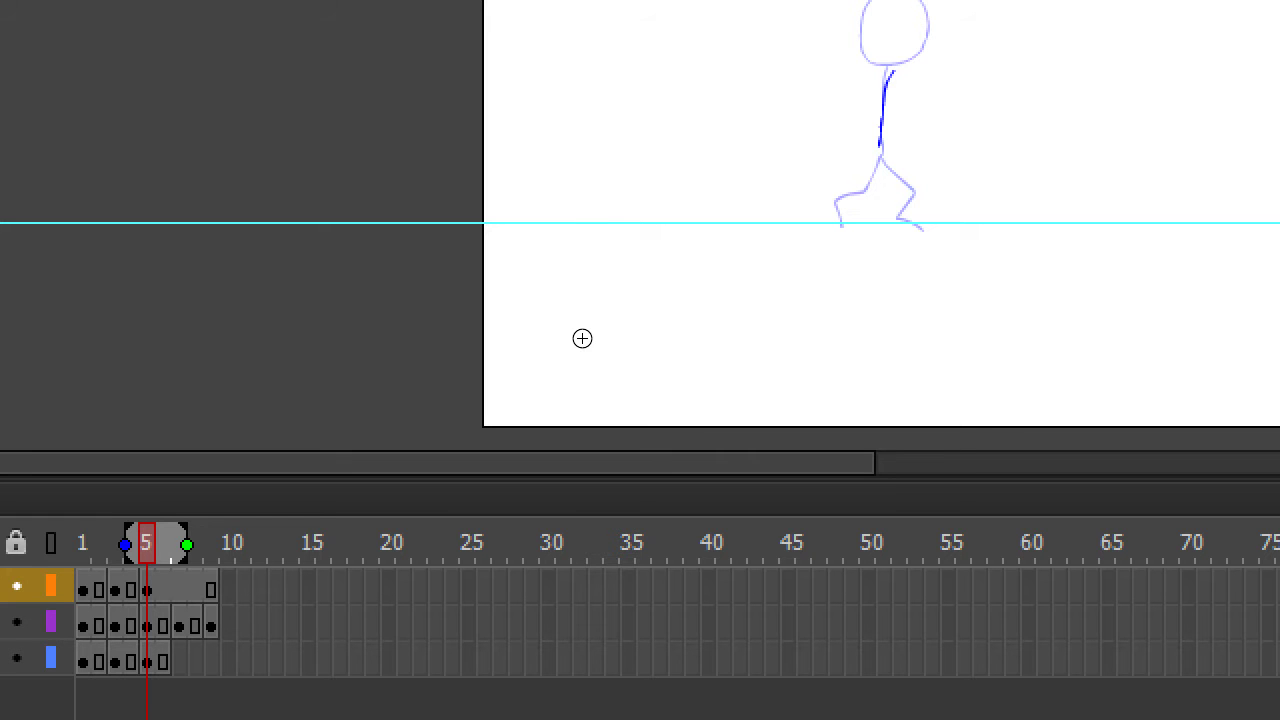
mouse_move(577, 320)
left_mouse_down()
mouse_move(611, 349)
mouse_move(595, 364)
mouse_move(607, 365)
mouse_move(591, 335)
mouse_move(563, 356)
left_mouse_up()
key("ctrl+z")
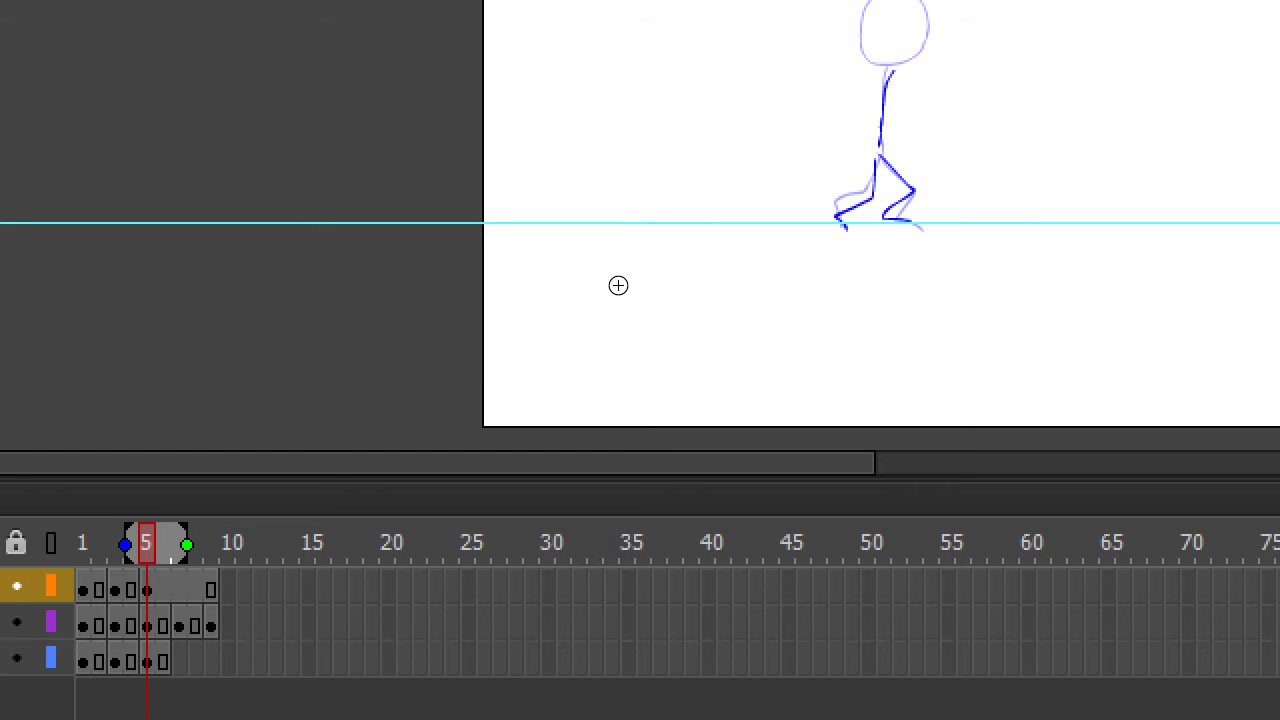
mouse_move(614, 294)
left_mouse_down()
mouse_move(608, 277)
mouse_move(600, 294)
mouse_move(625, 290)
mouse_move(603, 294)
left_mouse_up()
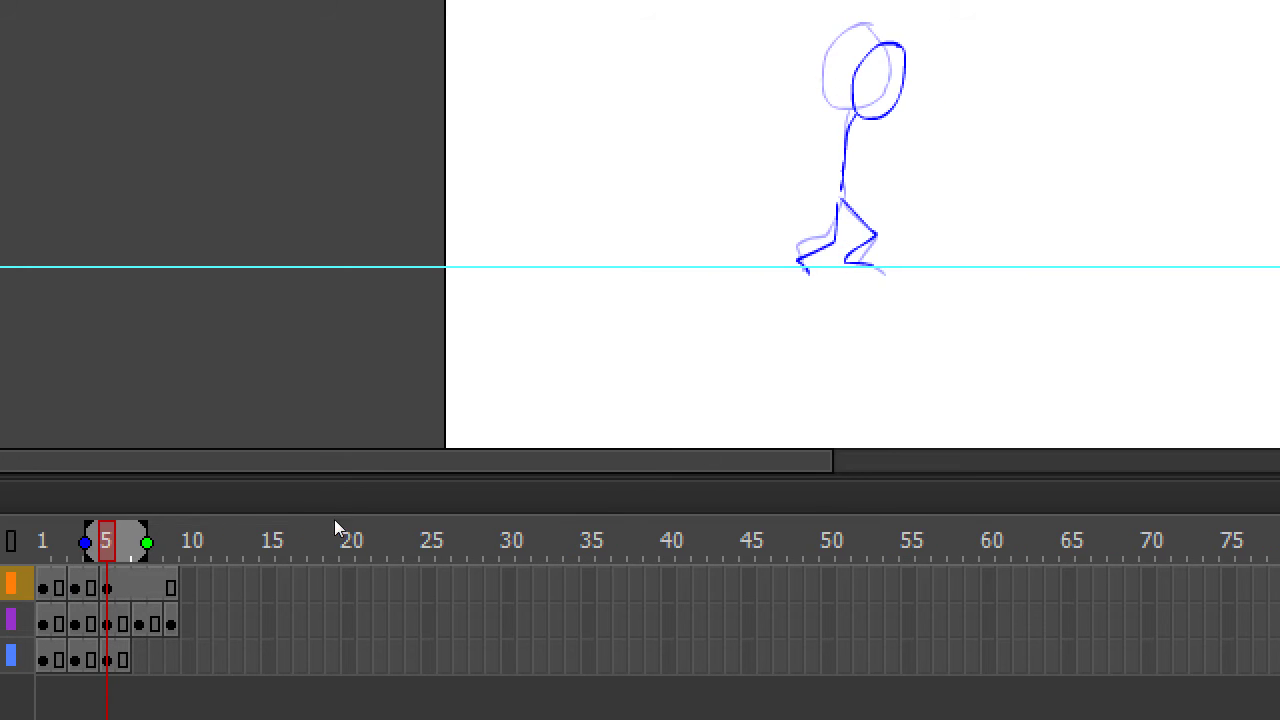
Step: Insert a blank keyframe at frame 7 of Walk3 and draw the fourth pose, standing on one leg with the other lifted behind
key("period")
key("period")
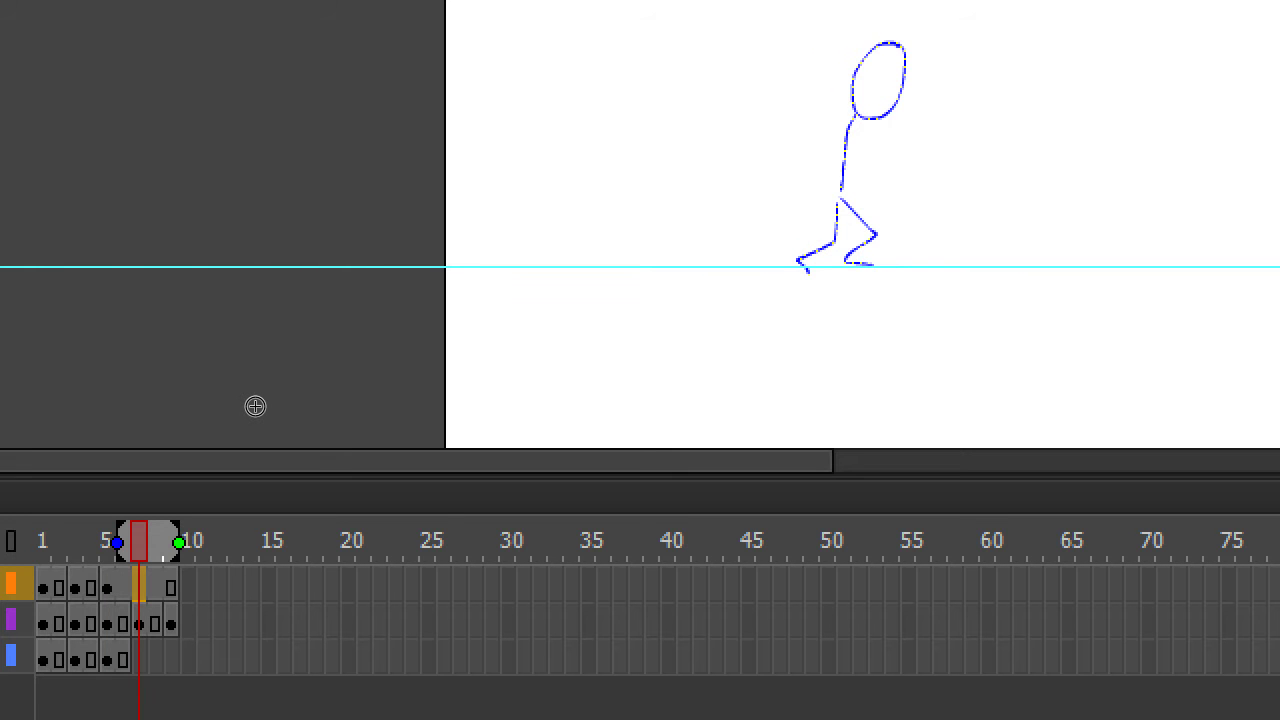
key("F7")
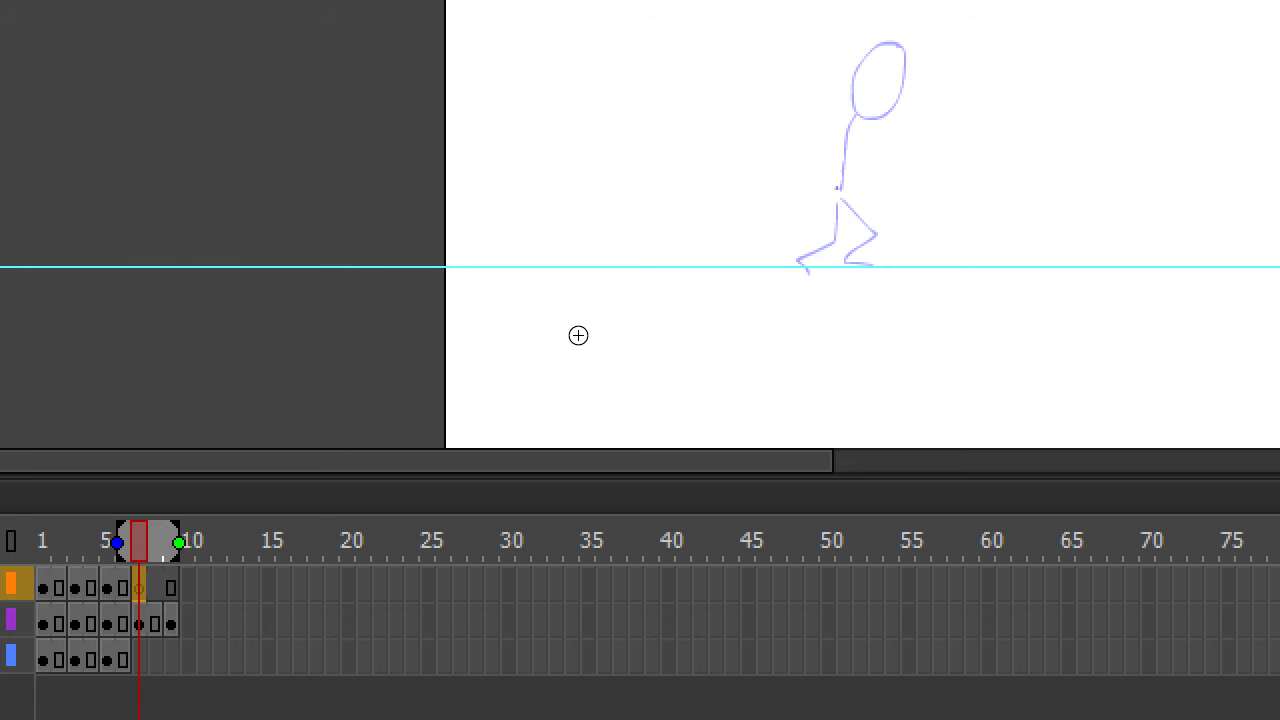
mouse_move(577, 334)
left_mouse_down()
mouse_move(594, 329)
mouse_move(580, 332)
mouse_move(594, 307)
mouse_move(600, 390)
left_mouse_up()
key("ctrl+z")
mouse_move(575, 337)
left_mouse_down()
mouse_move(591, 357)
mouse_move(582, 377)
mouse_move(589, 346)
left_mouse_up()
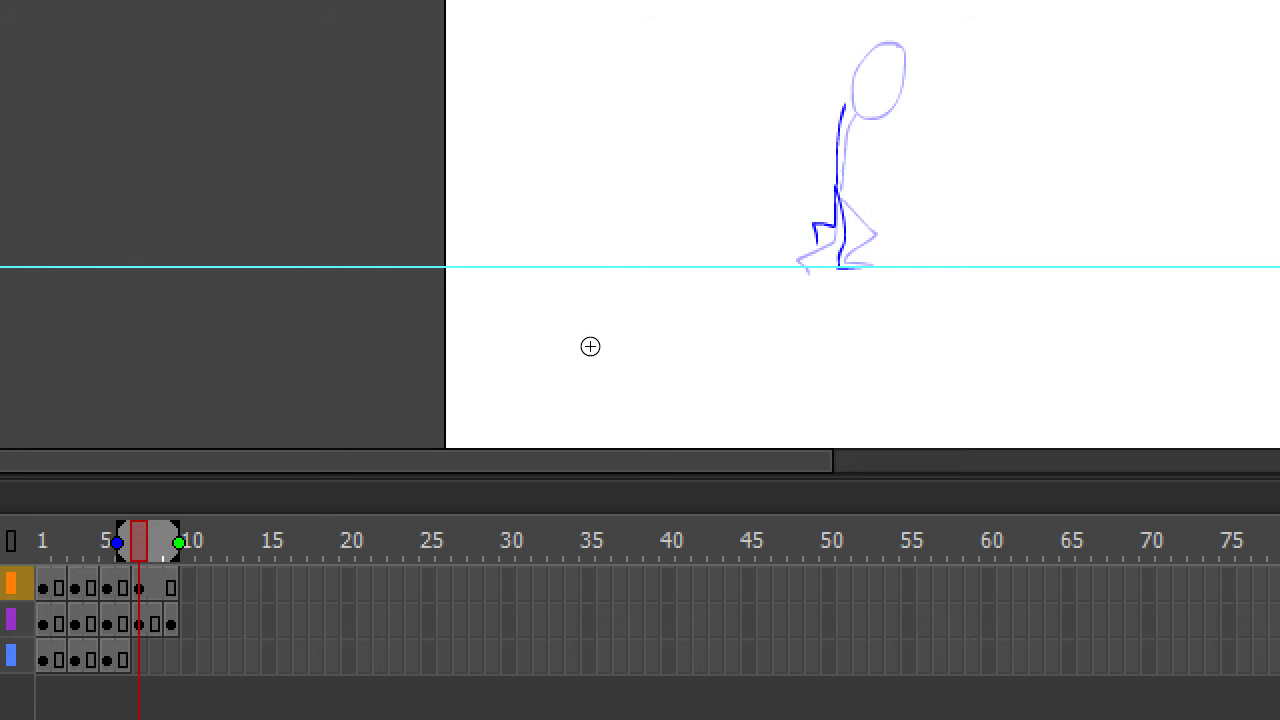
mouse_move(603, 272)
left_mouse_down()
mouse_move(594, 303)
mouse_move(620, 283)
mouse_move(464, 255)
left_mouse_up()
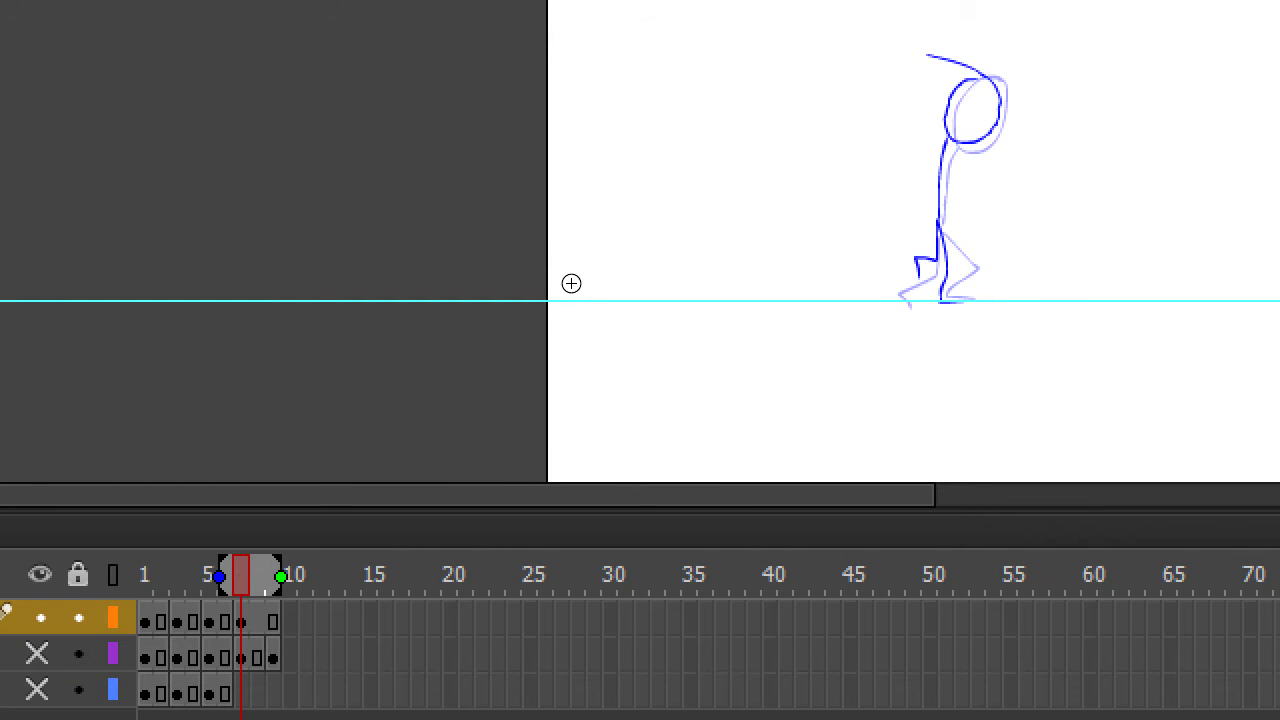
key("ctrl+z")
mouse_move(594, 263)
left_mouse_down()
mouse_move(608, 303)
mouse_move(596, 288)
left_mouse_up()
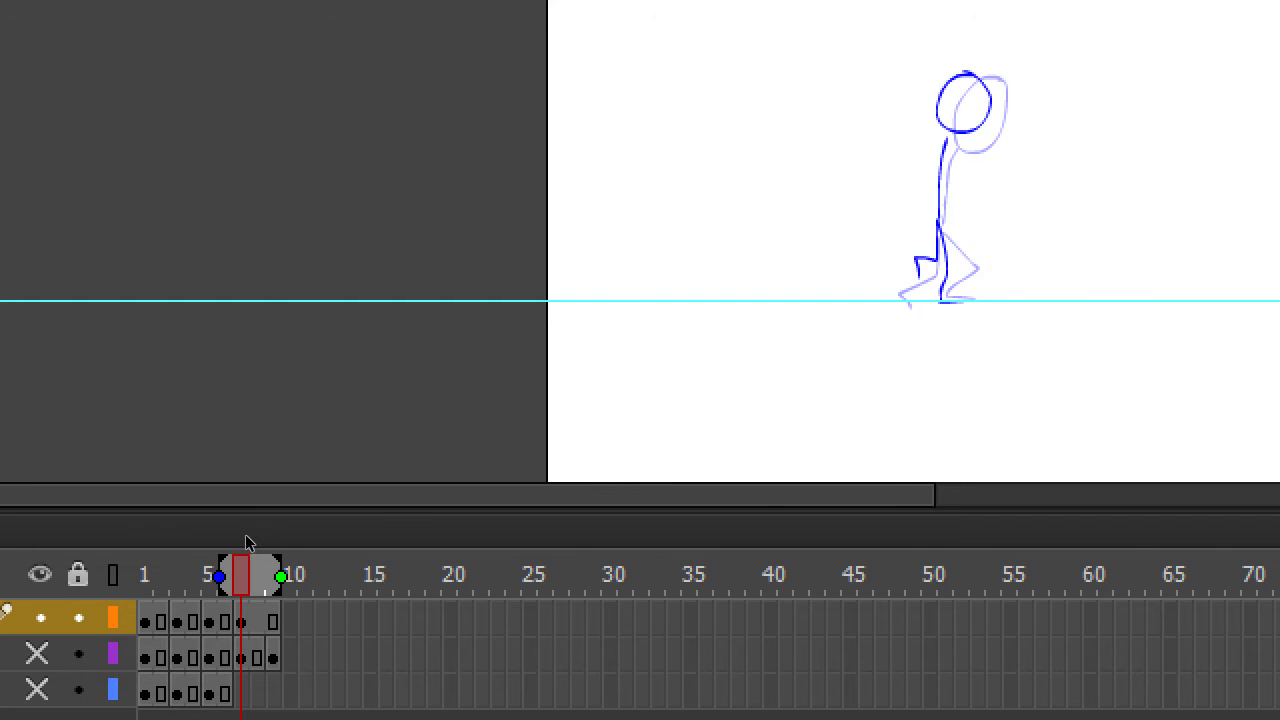
Step: Insert a blank keyframe at frame 9 of Walk3 and draw the fifth pose, one leg straight and the other bent while passing it
key("period")
key("period")
key("F7")
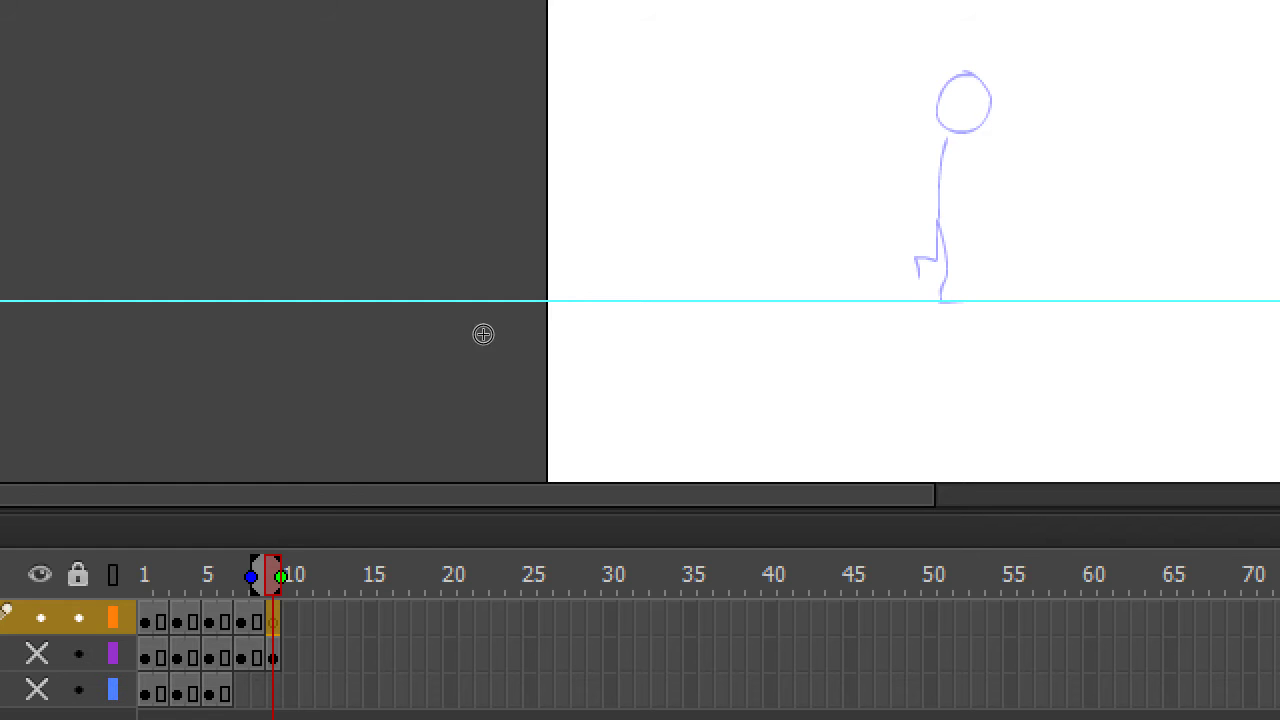
left_click_drag(763, 191, 766, 178)
key("ctrl+z")
mouse_move(936, 122)
left_mouse_down()
mouse_move(942, 298)
mouse_move(966, 298)
left_mouse_up()
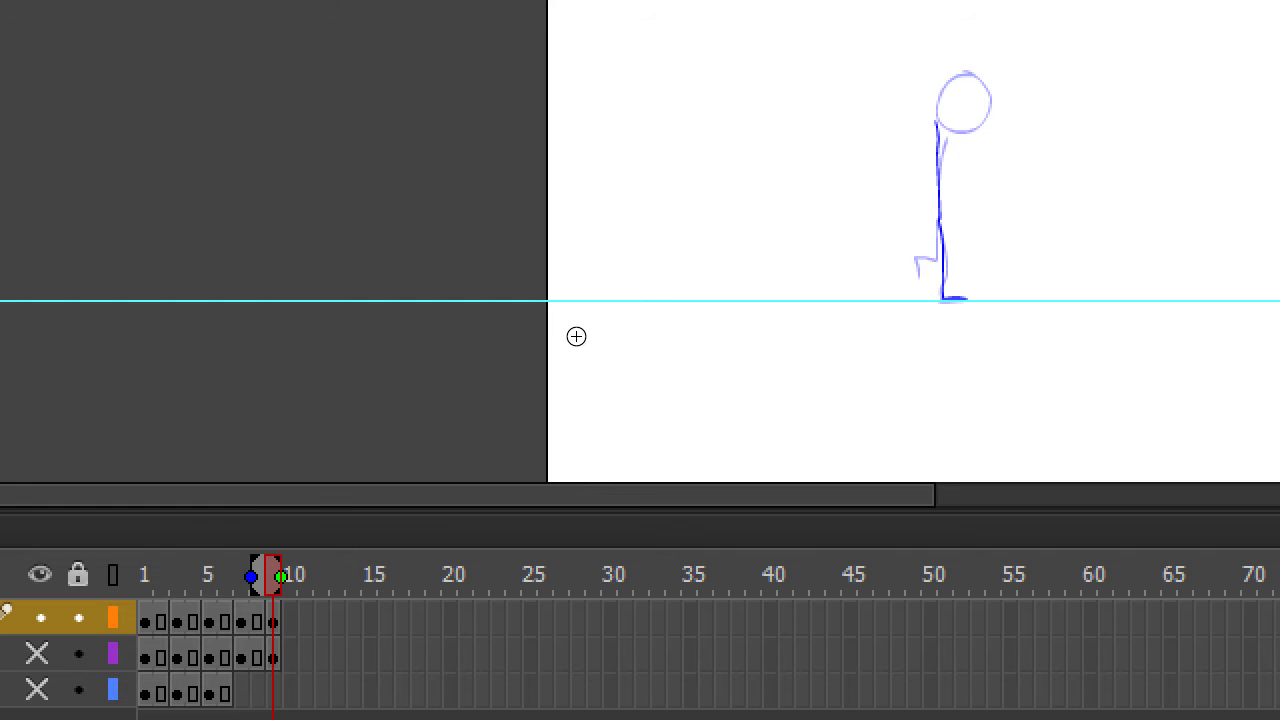
mouse_move(934, 220)
left_mouse_down()
mouse_move(952, 276)
mouse_move(922, 272)
left_mouse_up()
mouse_move(946, 66)
left_mouse_down()
mouse_move(920, 120)
mouse_move(965, 100)
mouse_move(936, 66)
left_mouse_up()
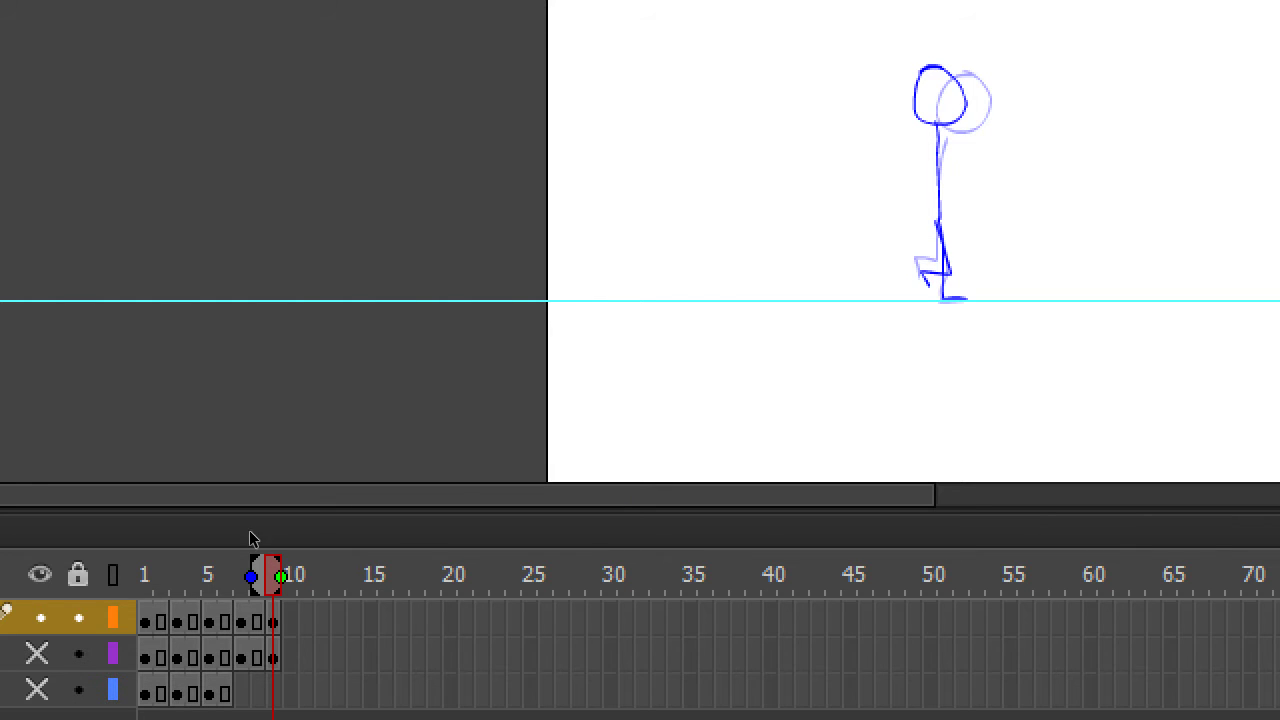
Step: Insert a blank keyframe at frame 11 of Walk3 and draw the sixth pose, supporting leg slightly bent and other knee raised forward
key("F7")
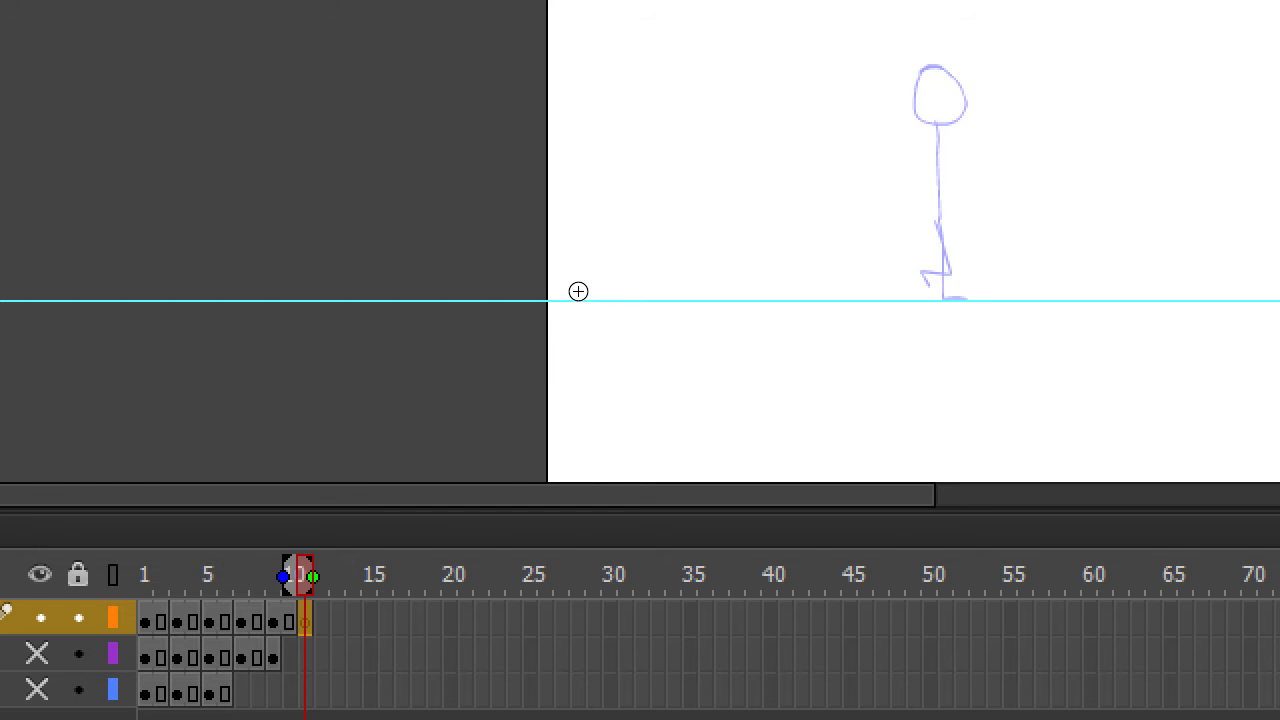
mouse_move(938, 70)
left_mouse_down()
mouse_move(911, 99)
mouse_move(941, 122)
mouse_move(940, 72)
left_mouse_up()
mouse_move(933, 124)
left_mouse_down()
mouse_move(932, 214)
mouse_move(964, 297)
left_mouse_up()
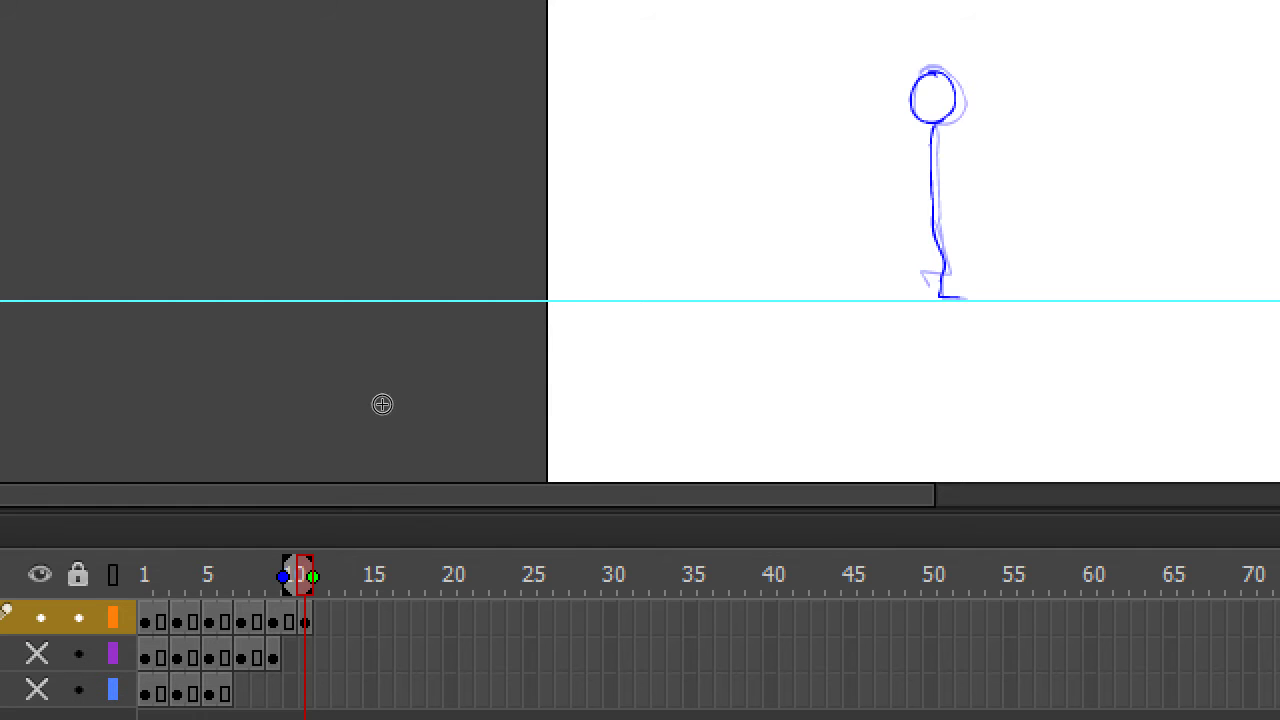
key("e")
left_click_drag(590, 351, 586, 371)
Step: Lasso and delete the head of the frame 11 figure, including the neck end, and redraw the head with the brush
key("l")
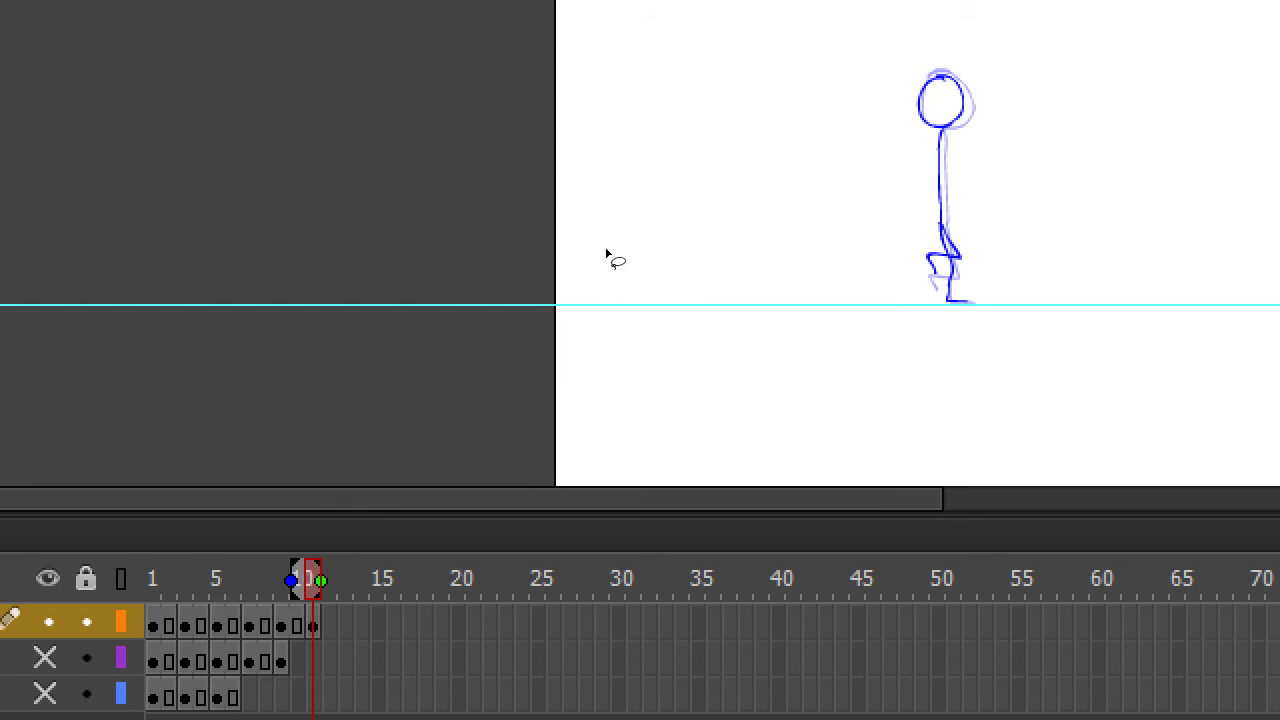
mouse_move(1004, 52)
left_mouse_down()
mouse_move(886, 50)
mouse_move(968, 150)
left_mouse_up()
key("Delete")
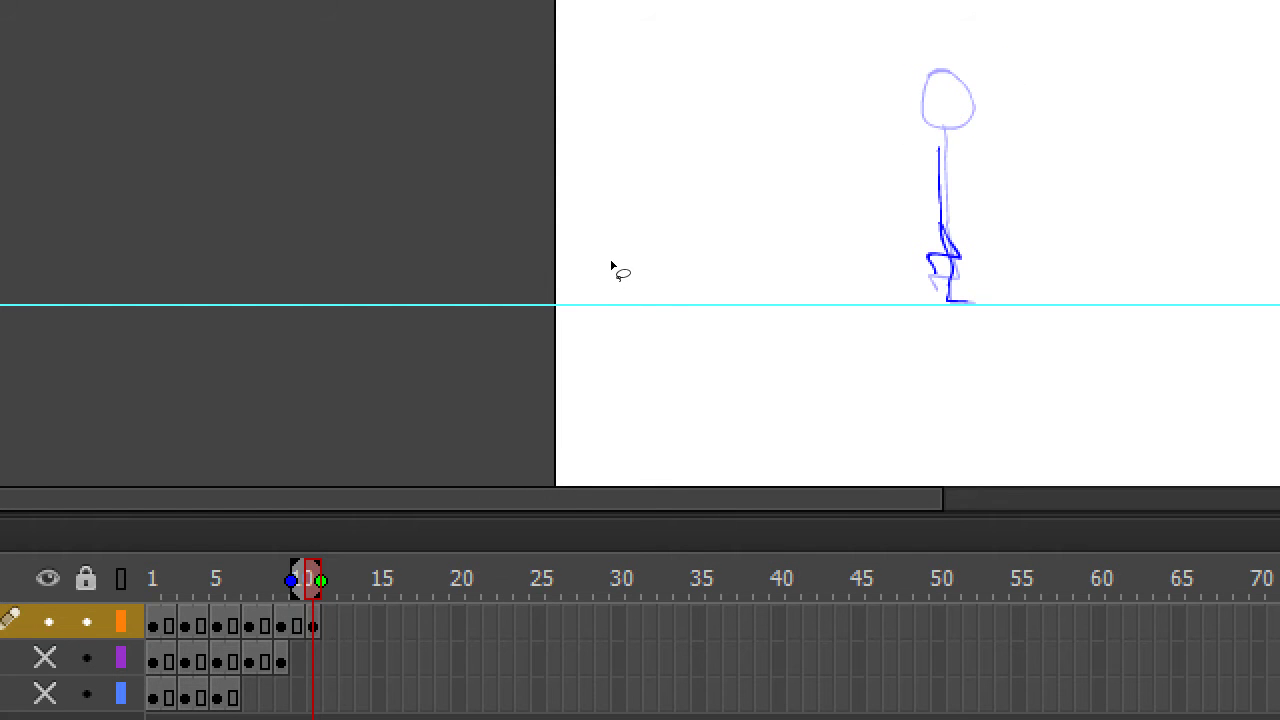
key("b")
key("ctrl+y")
key("ctrl+z")
key("ctrl+y")
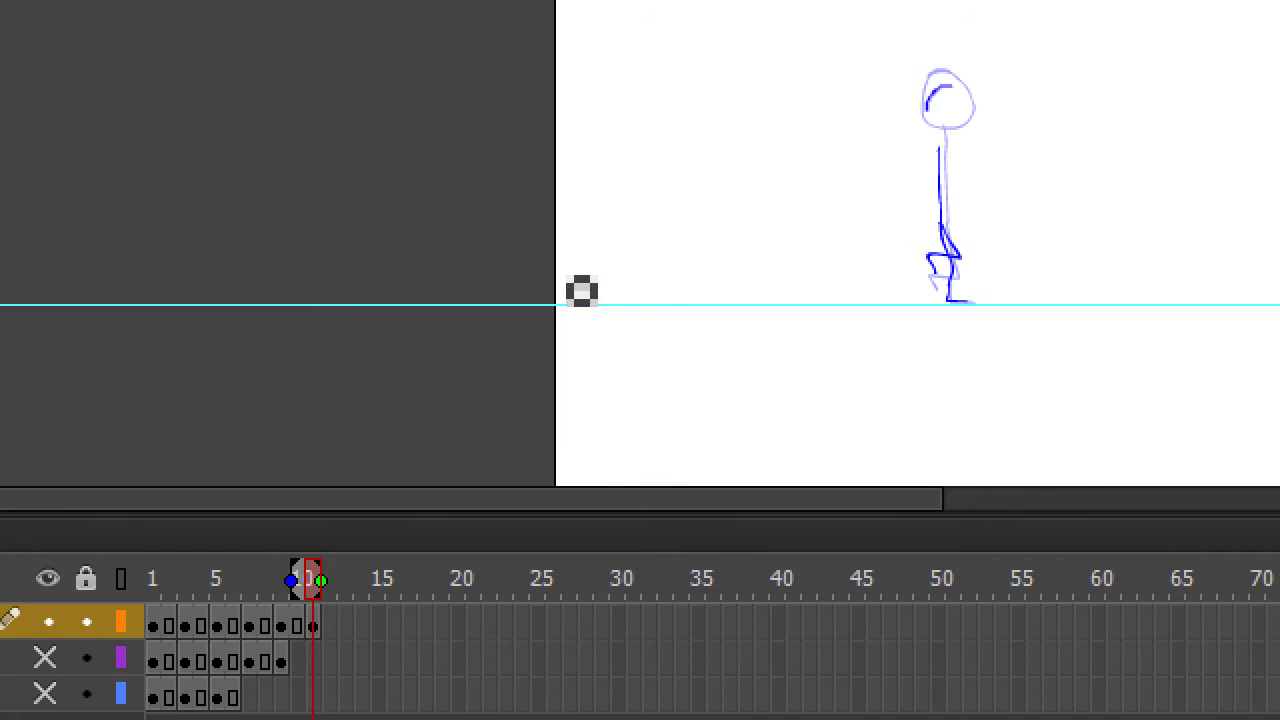
key("ctrl+y")
key("ctrl+y")
key("ctrl+z")
key("ctrl+z")
key("ctrl+z")
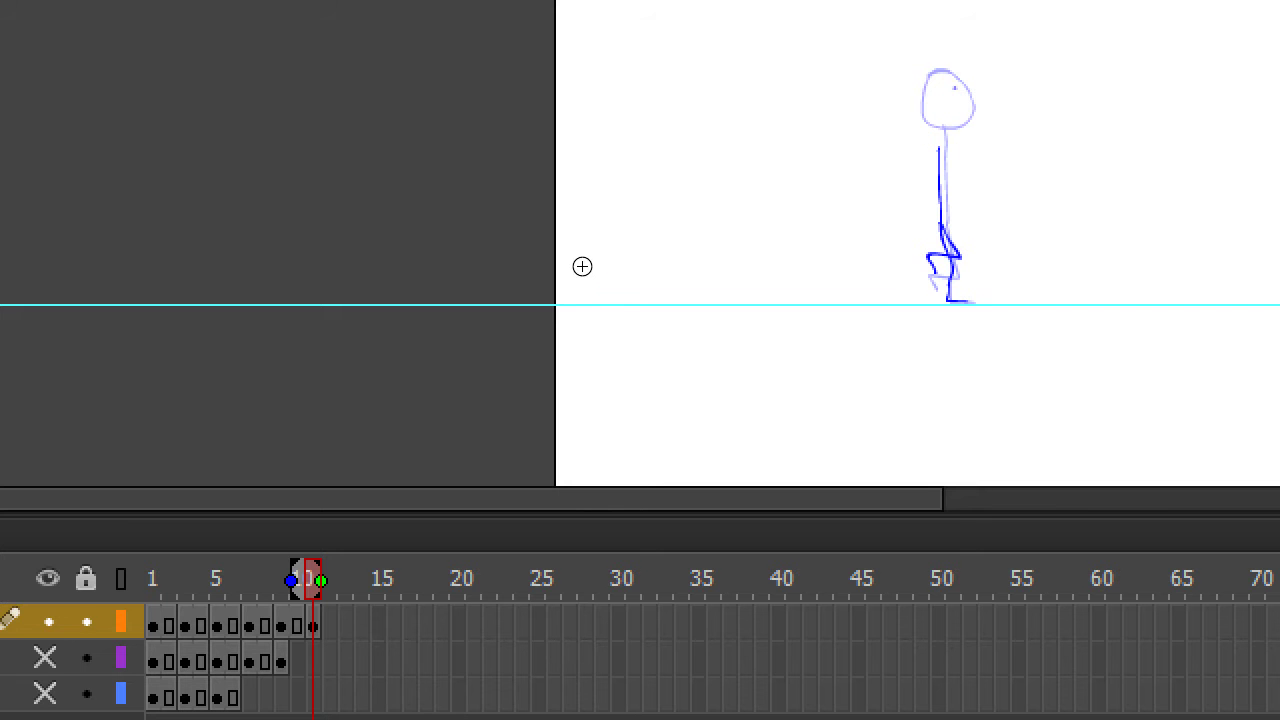
key("ctrl+y")
key("ctrl+y")
key("ctrl+z")
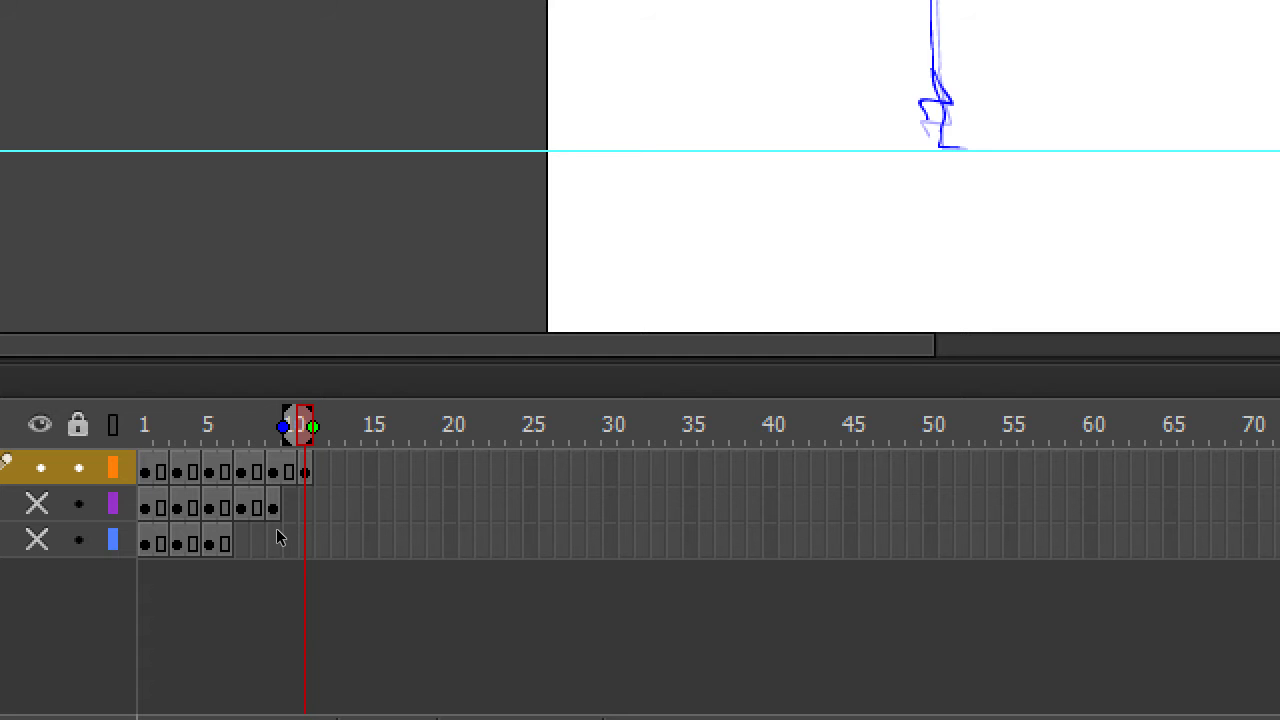
Step: Insert a blank keyframe at frame 13 of Walk3 and draw a pose with the legs spread wide and feet at the guide
key("F7")
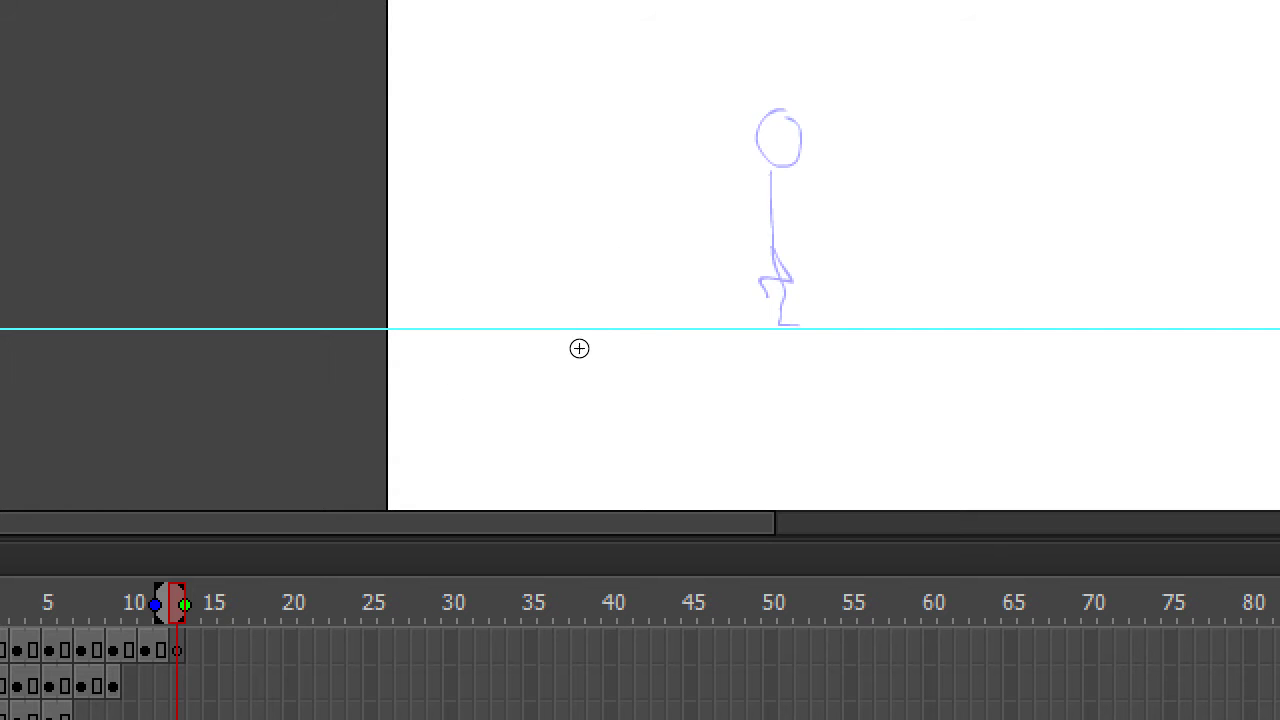
key("ctrl+shift+v")
mouse_move(597, 365)
left_mouse_down()
mouse_move(617, 386)
mouse_move(629, 380)
left_mouse_up()
left_click_drag(573, 344, 580, 386)
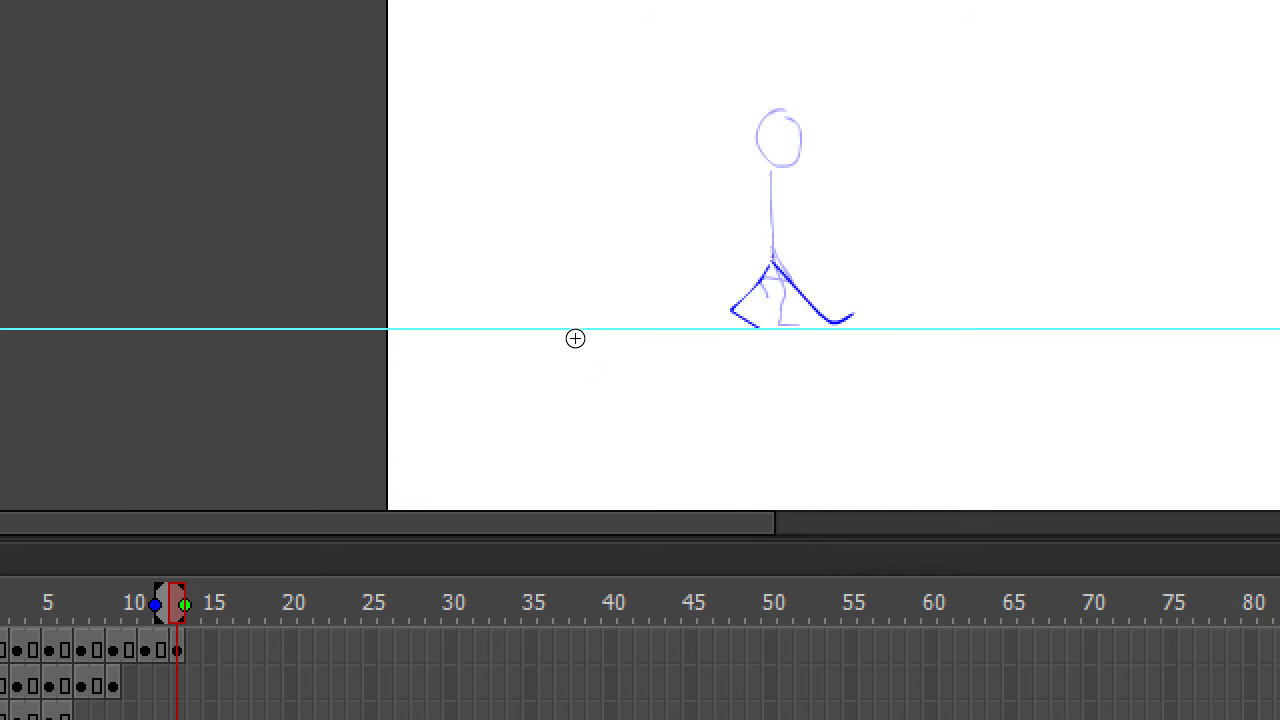
left_click_drag(575, 338, 586, 308)
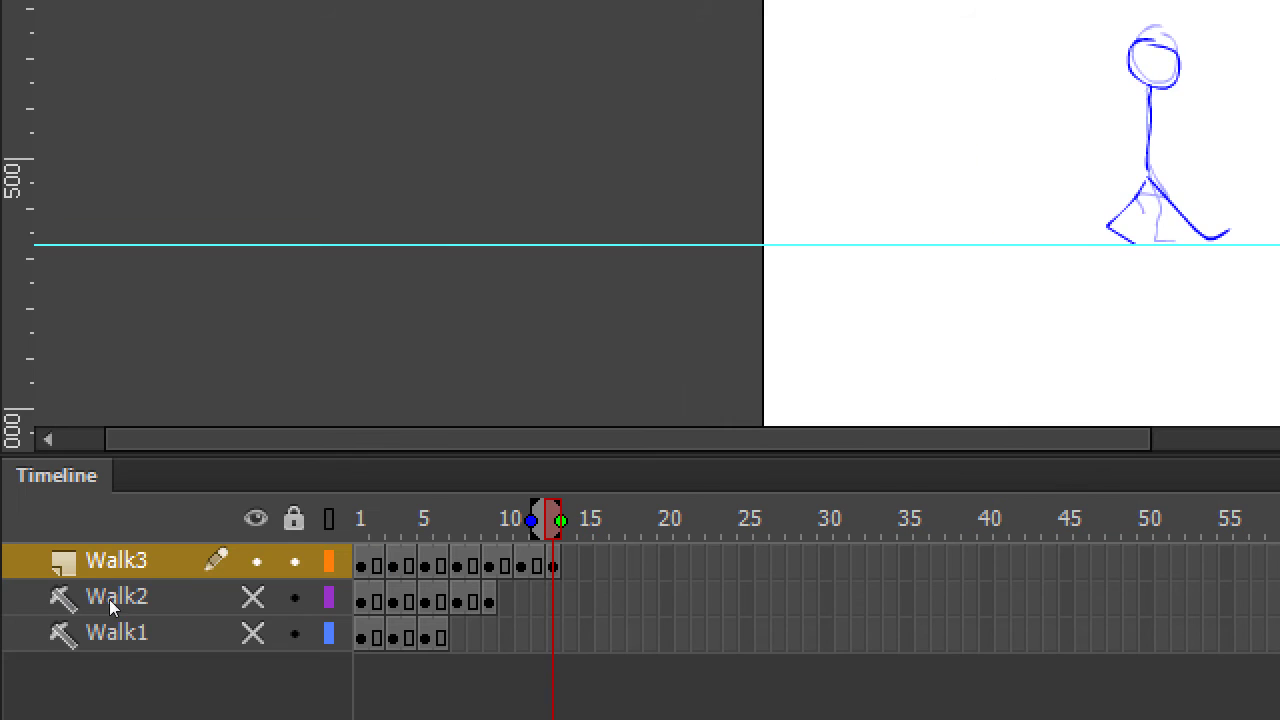
Step: Compare the pose on frame 13 of Walk3 with the starting pose on frame 1 to check the loop
key("shift+comma")
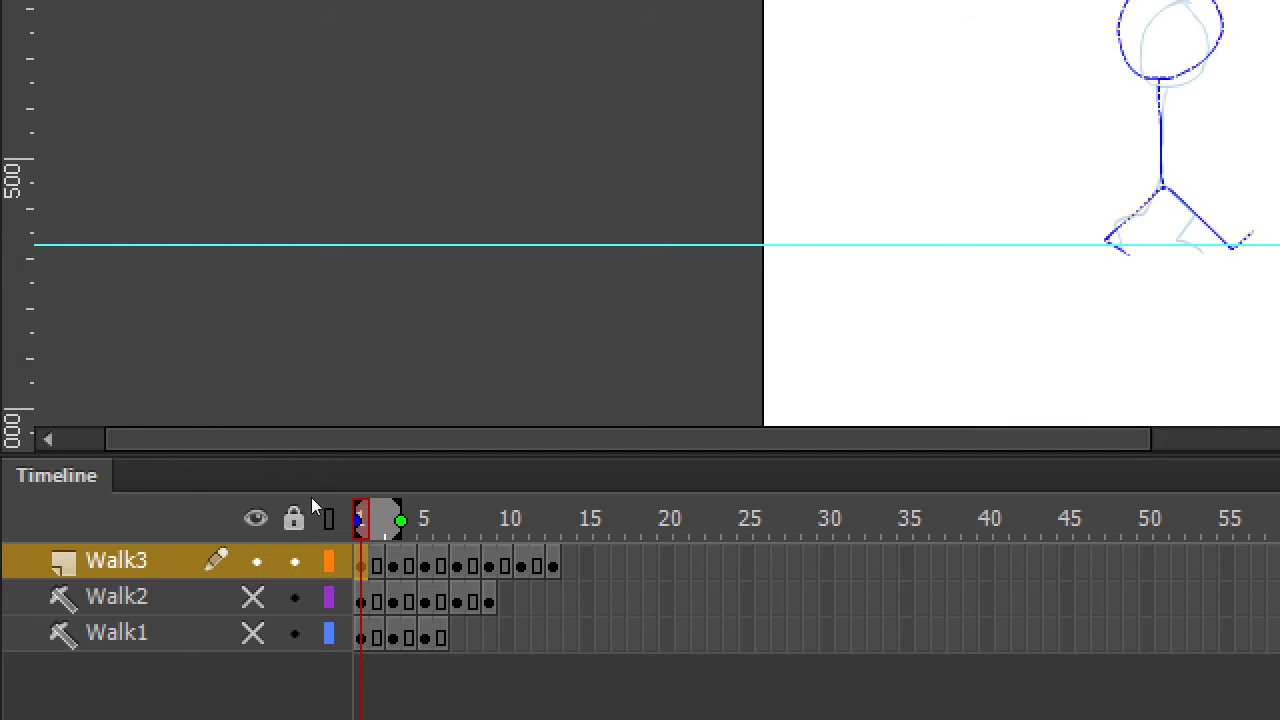
left_click(319, 421)
key("ctrl+a")
key("Return")
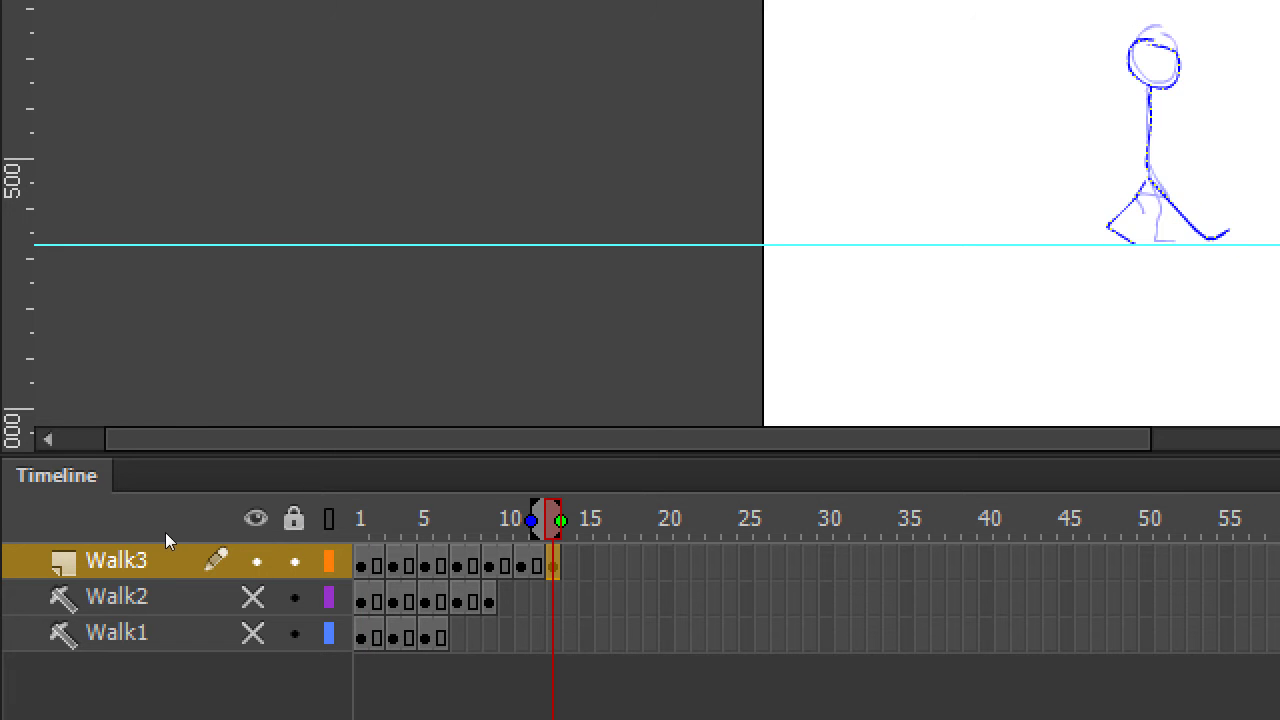
key("Return")
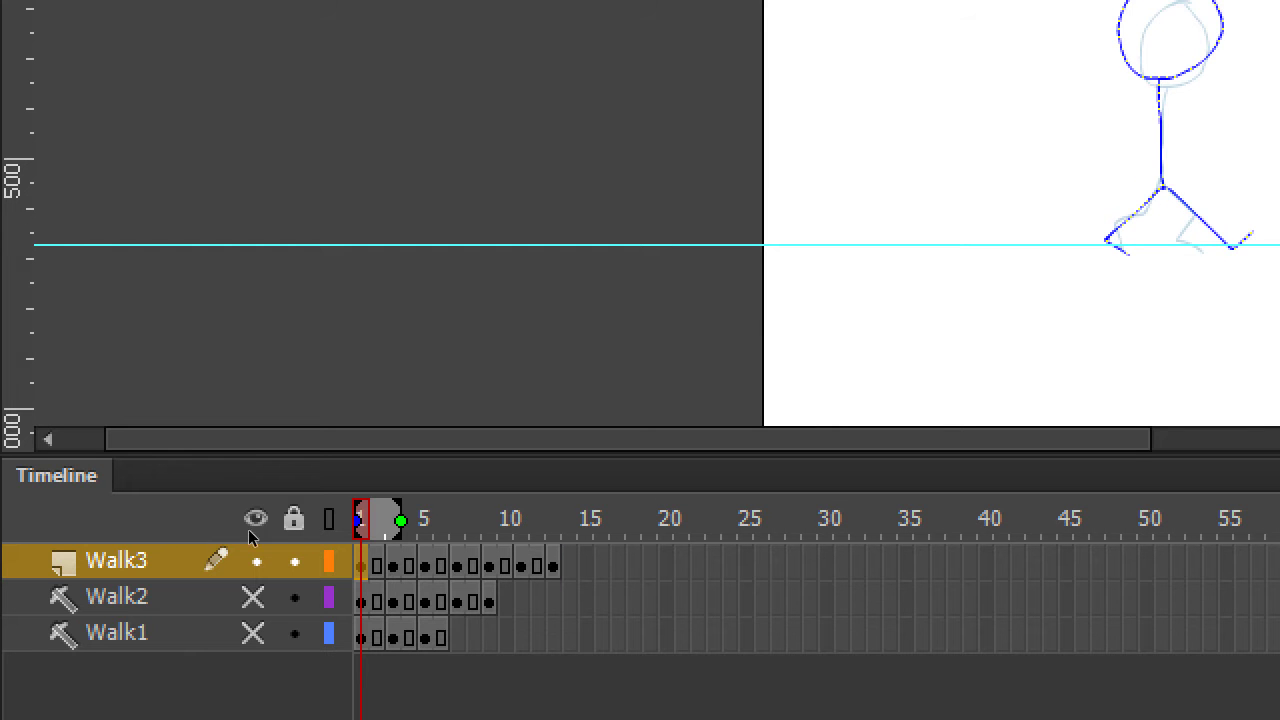
key("Return")
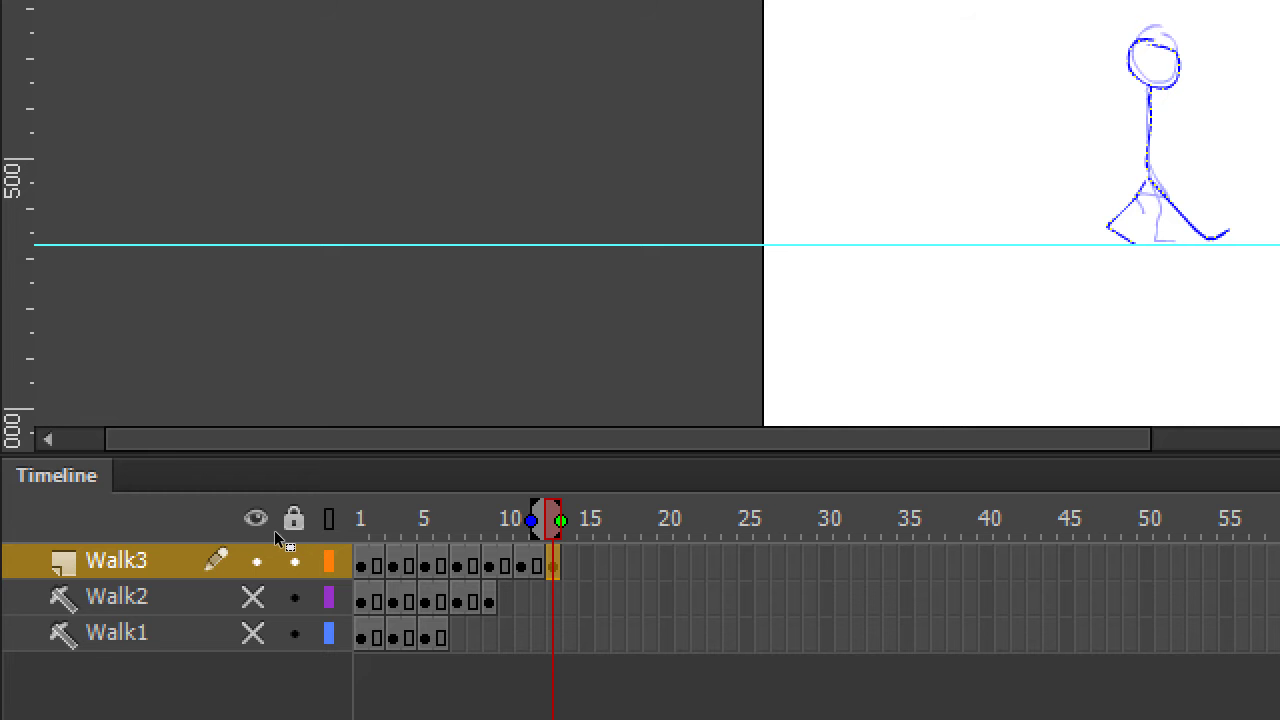
Step: Remove frame 13 with its closing pose from the Walk3 layer
key("shift+F10")
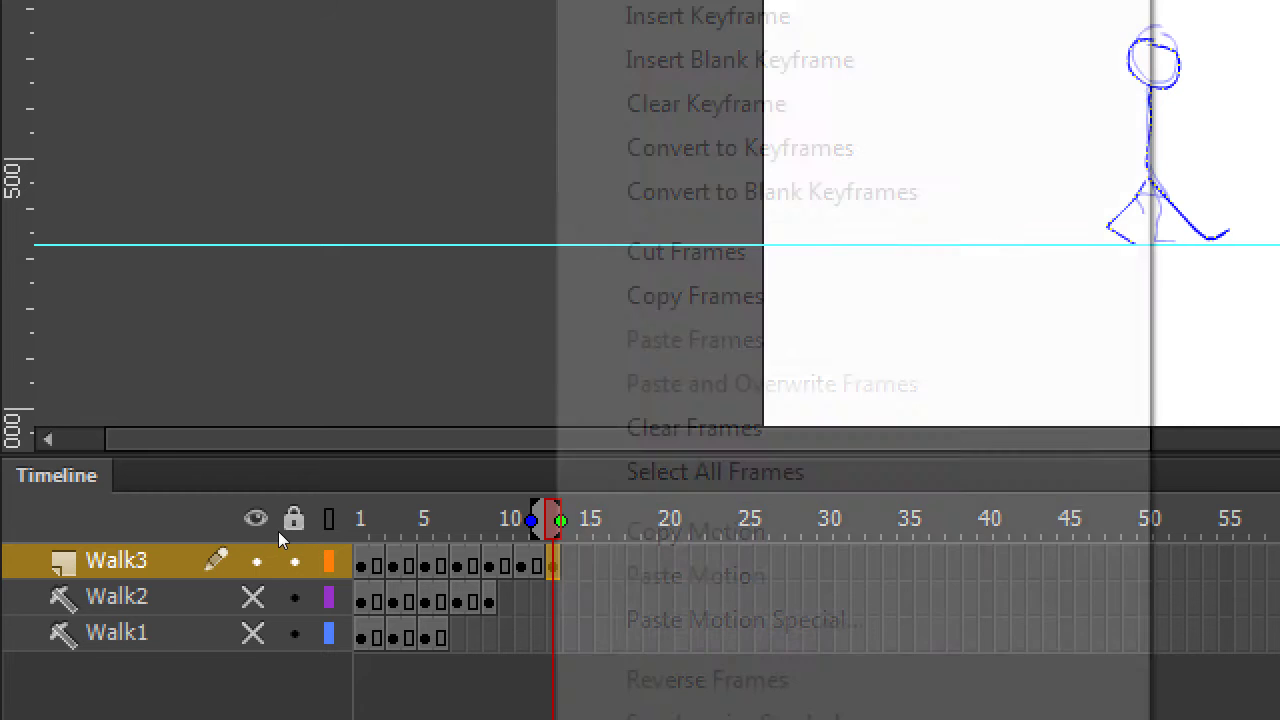
key("Up")
key("Up")
key("Up")
key("Up")
key("Up")
key("Up")
key("Up")
key("Up")
key("Up")
key("Up")
key("Up")
key("Up")
key("Up")
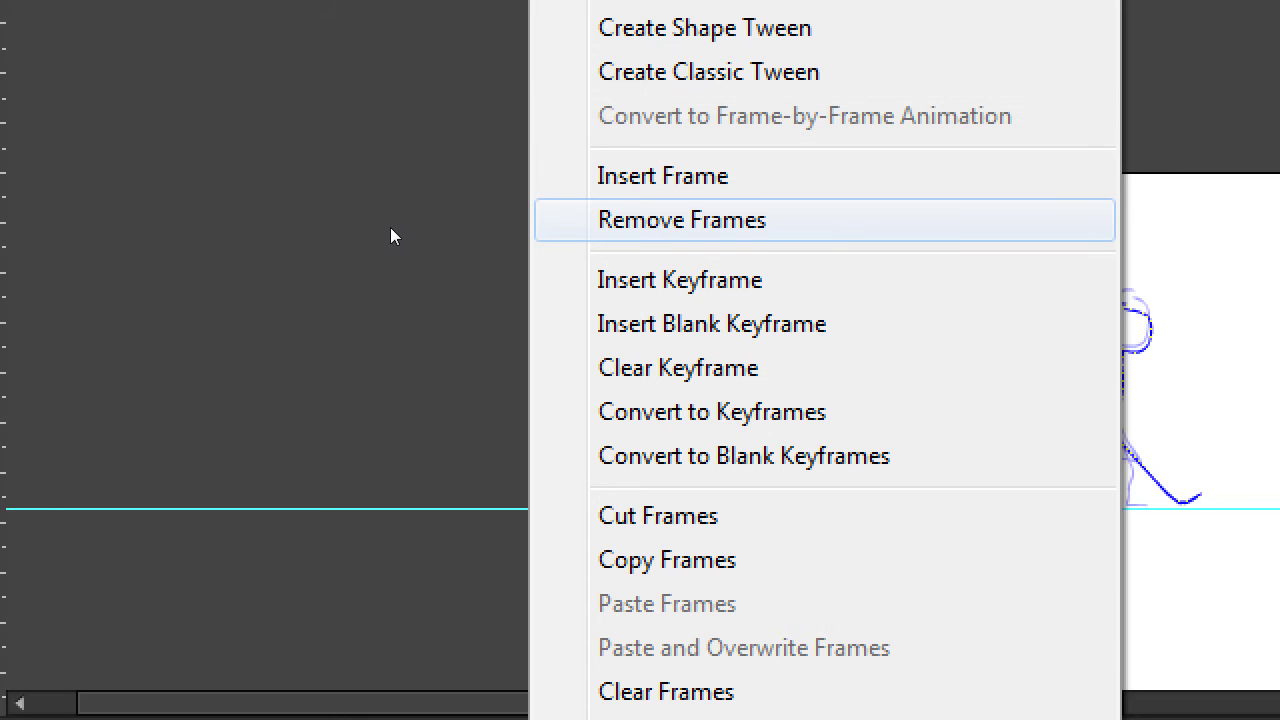
key("Return")
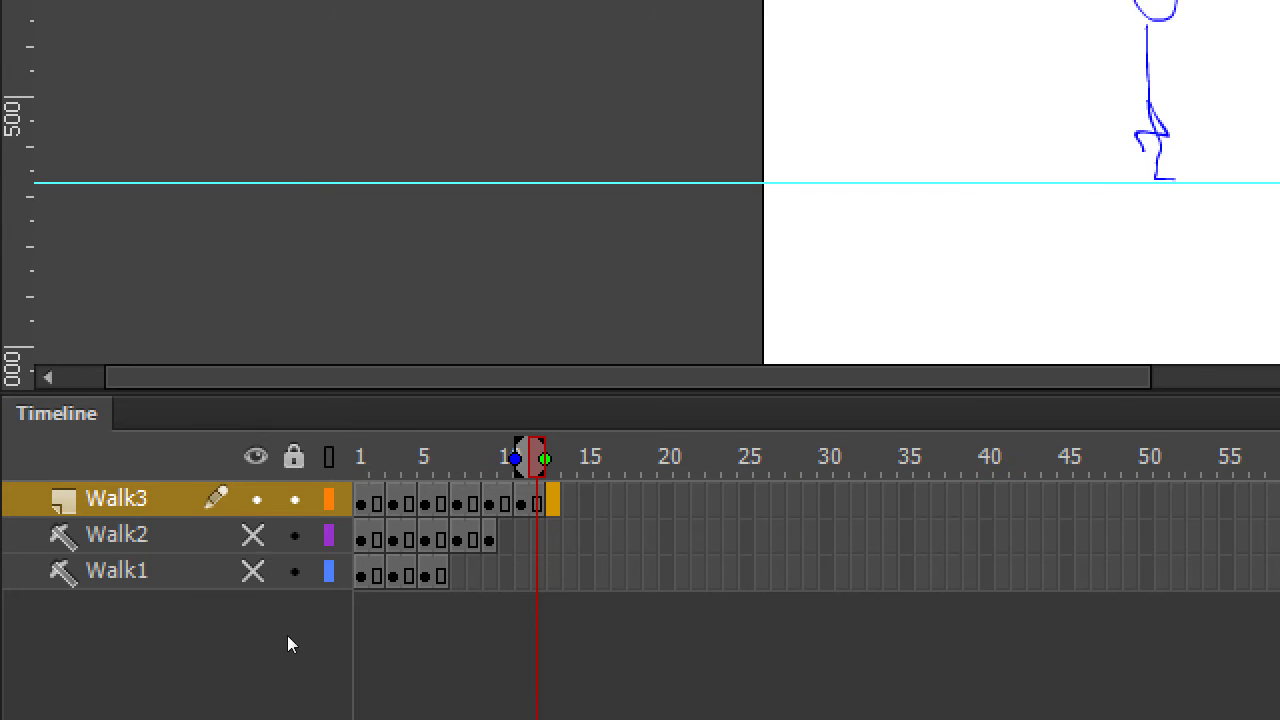
Step: Check the first and last frames of Walk3, turn off onion skinning, and play the walk with looping on
key("Home")
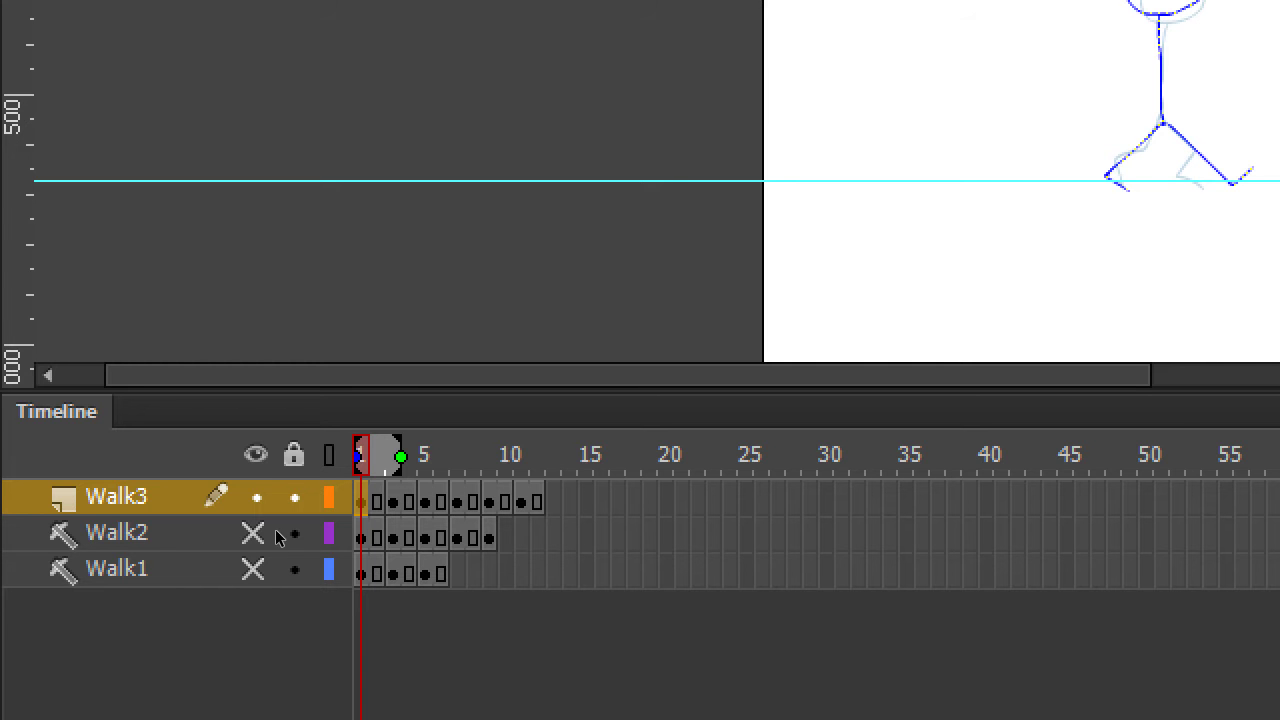
key("End")
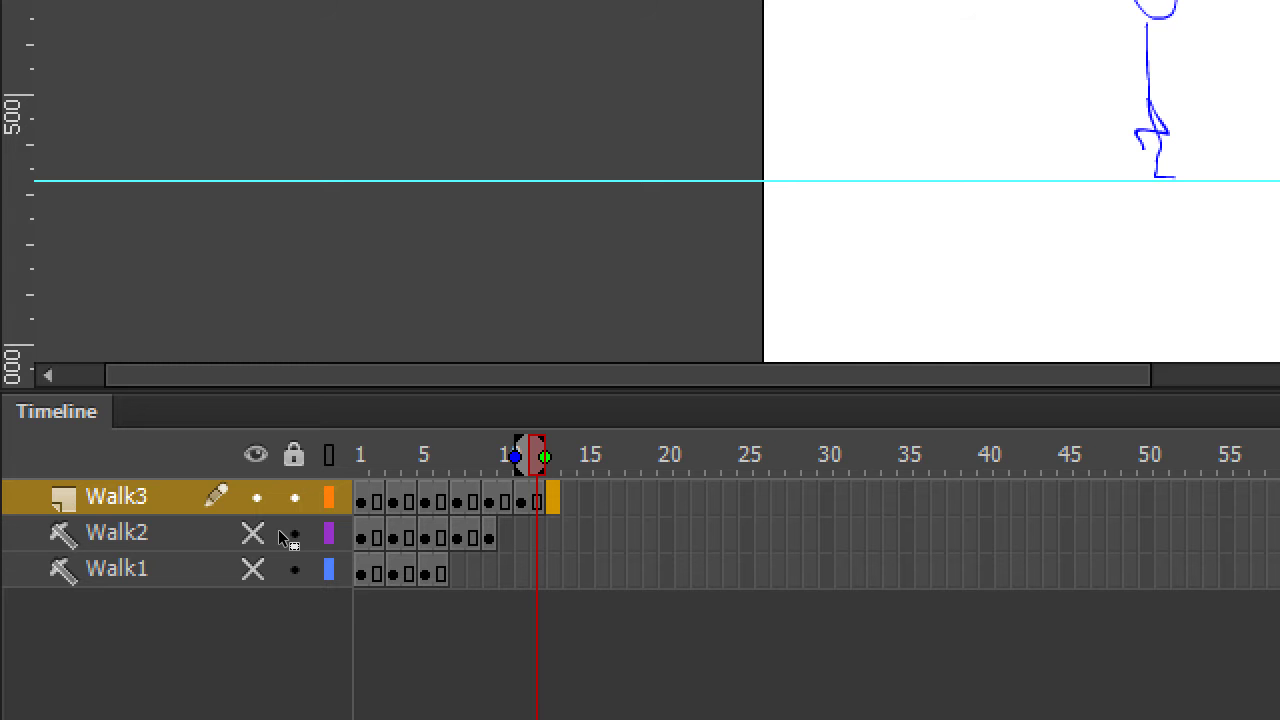
key("comma")
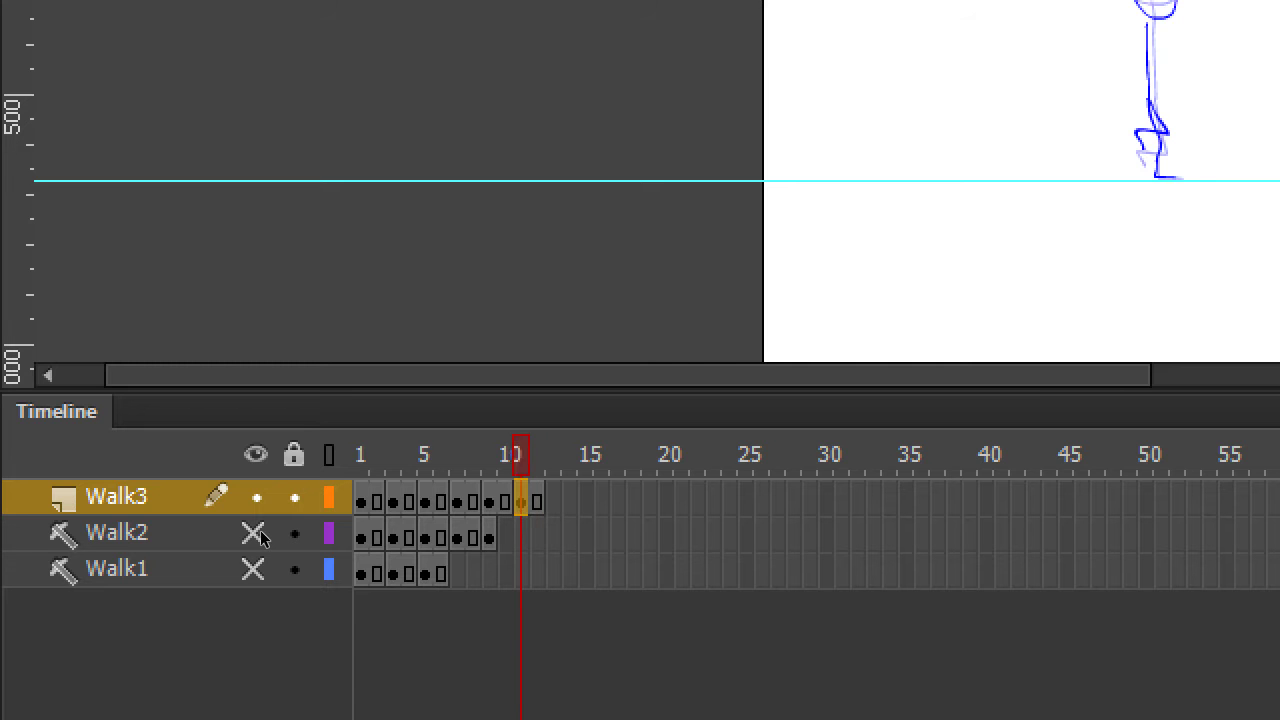
key("period")
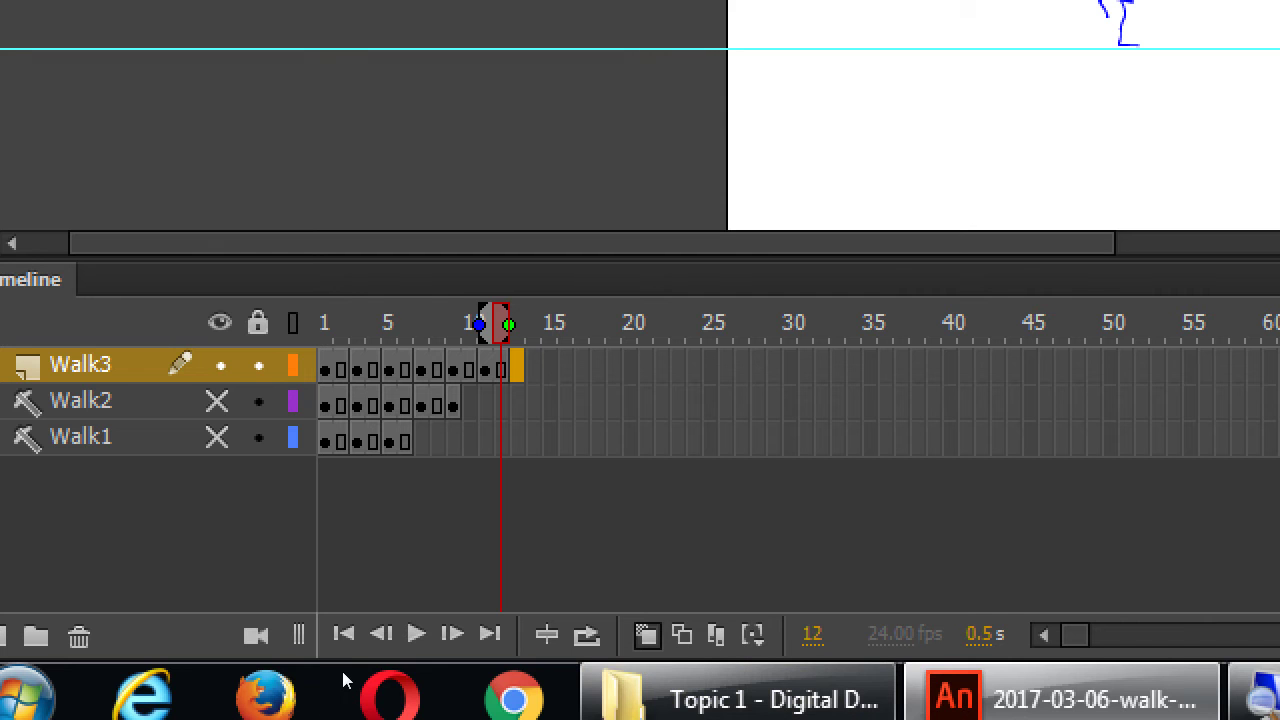
key("shift+alt+o")
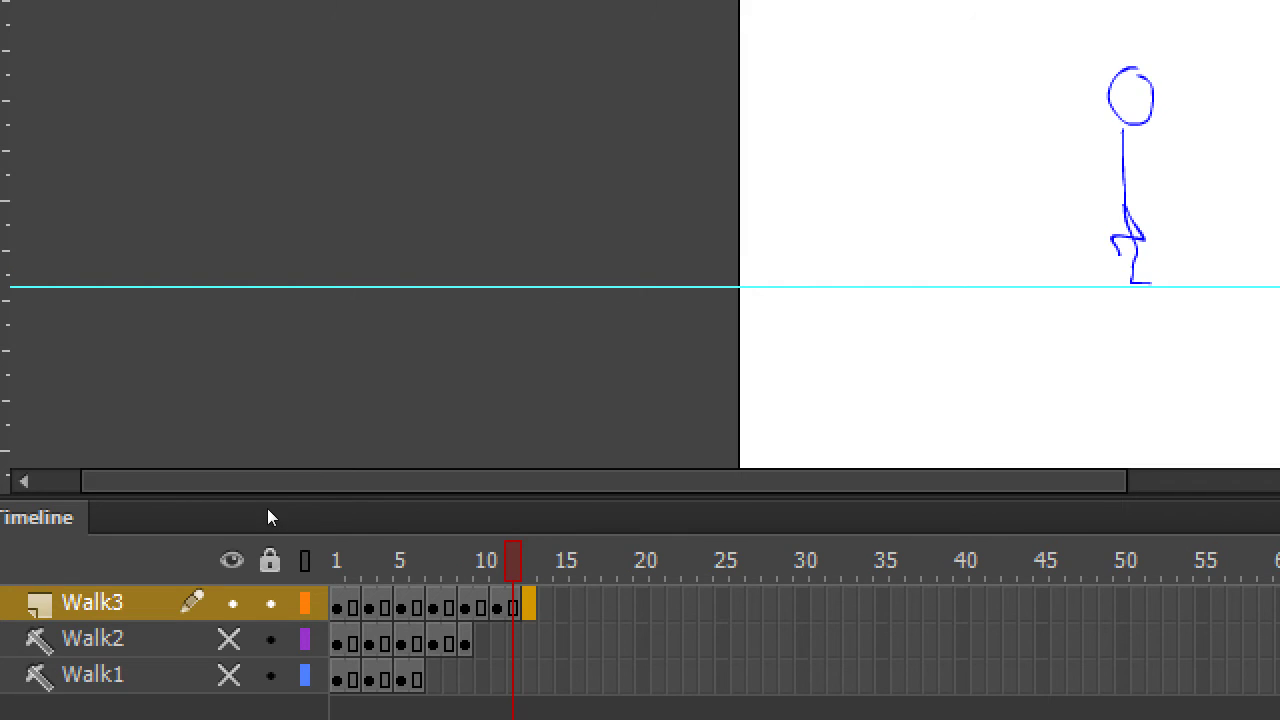
key("Return")
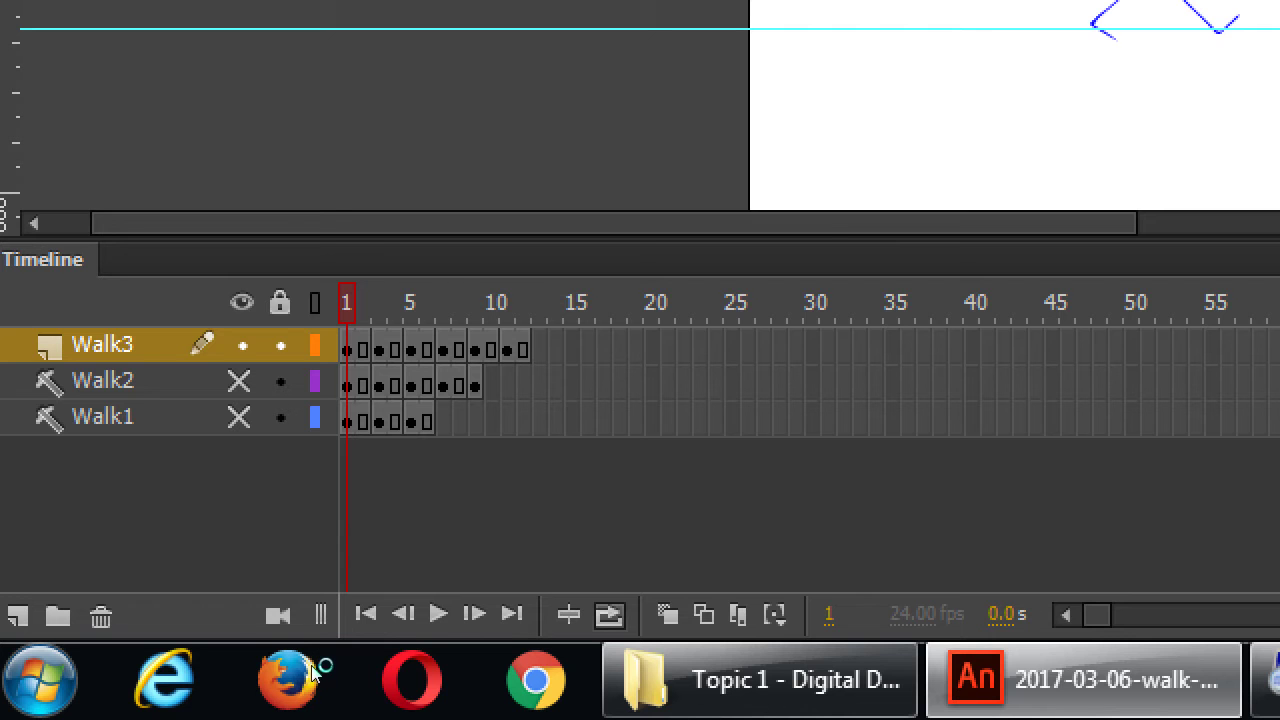
Step: Play the Walk3 animation with looping on, stop it, and turn looping off
key("shift+alt+l")
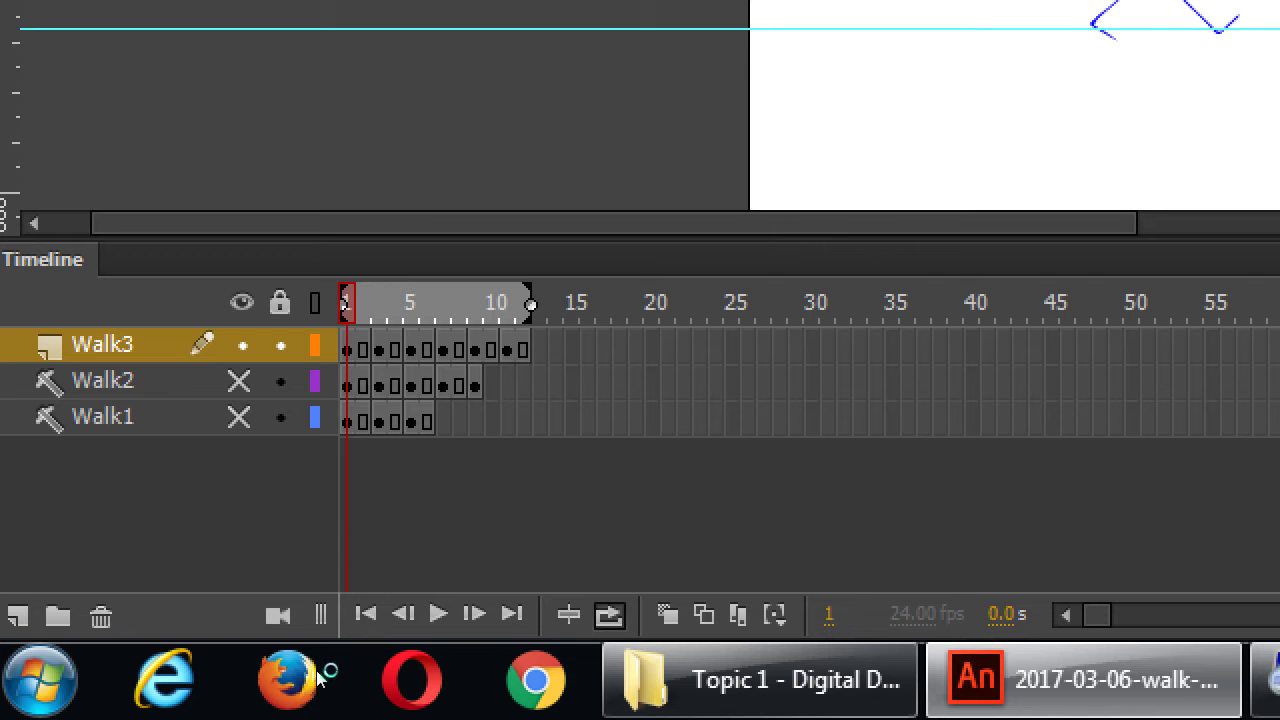
key("Return")
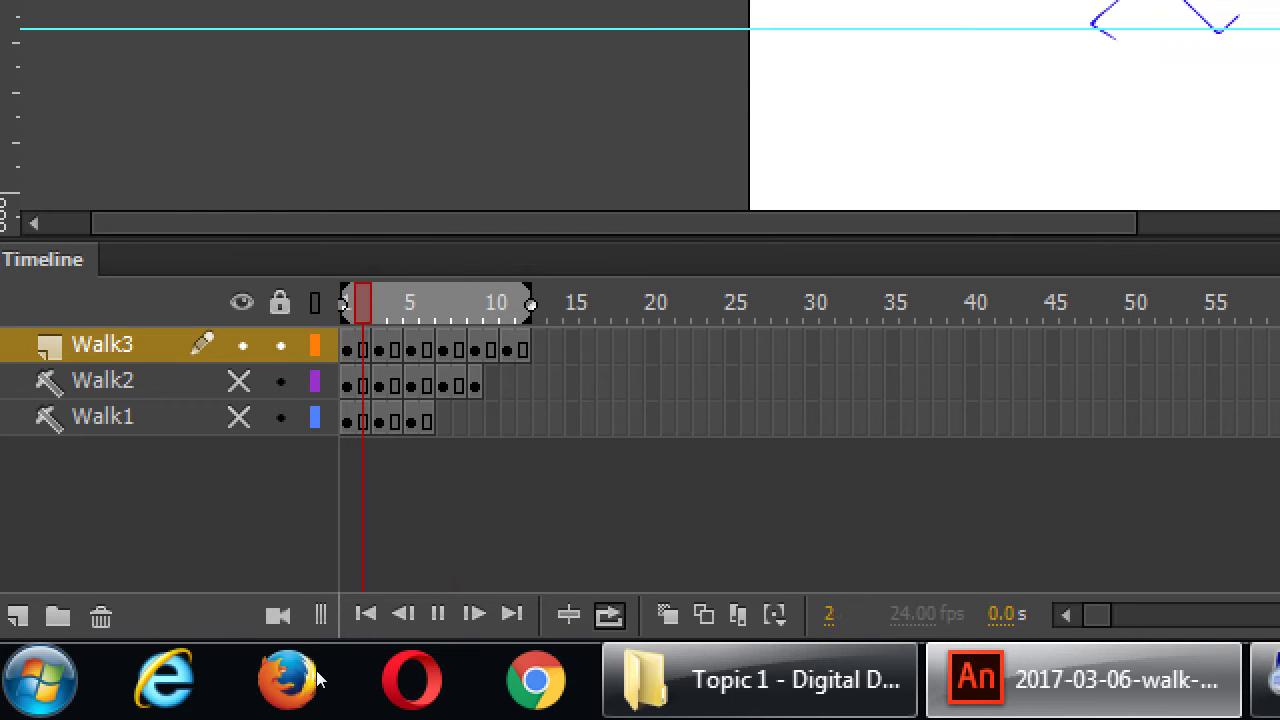
key("super+minus")
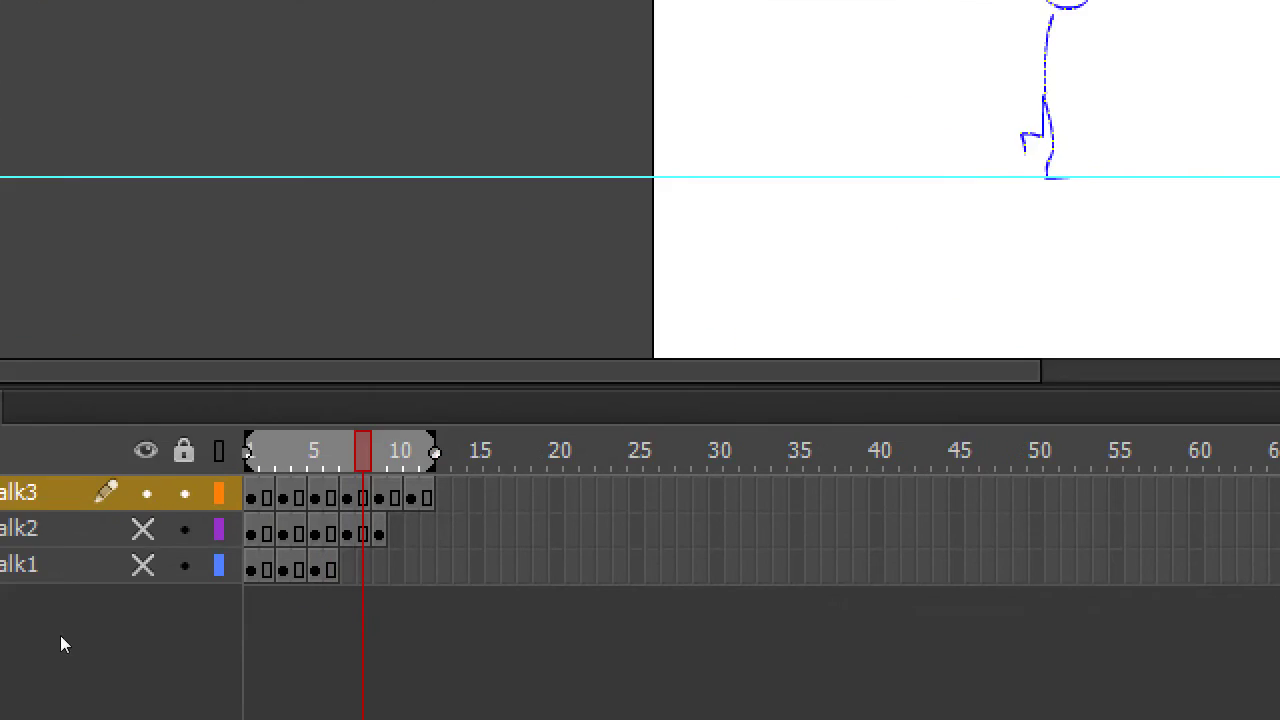
key("shift+alt+l")
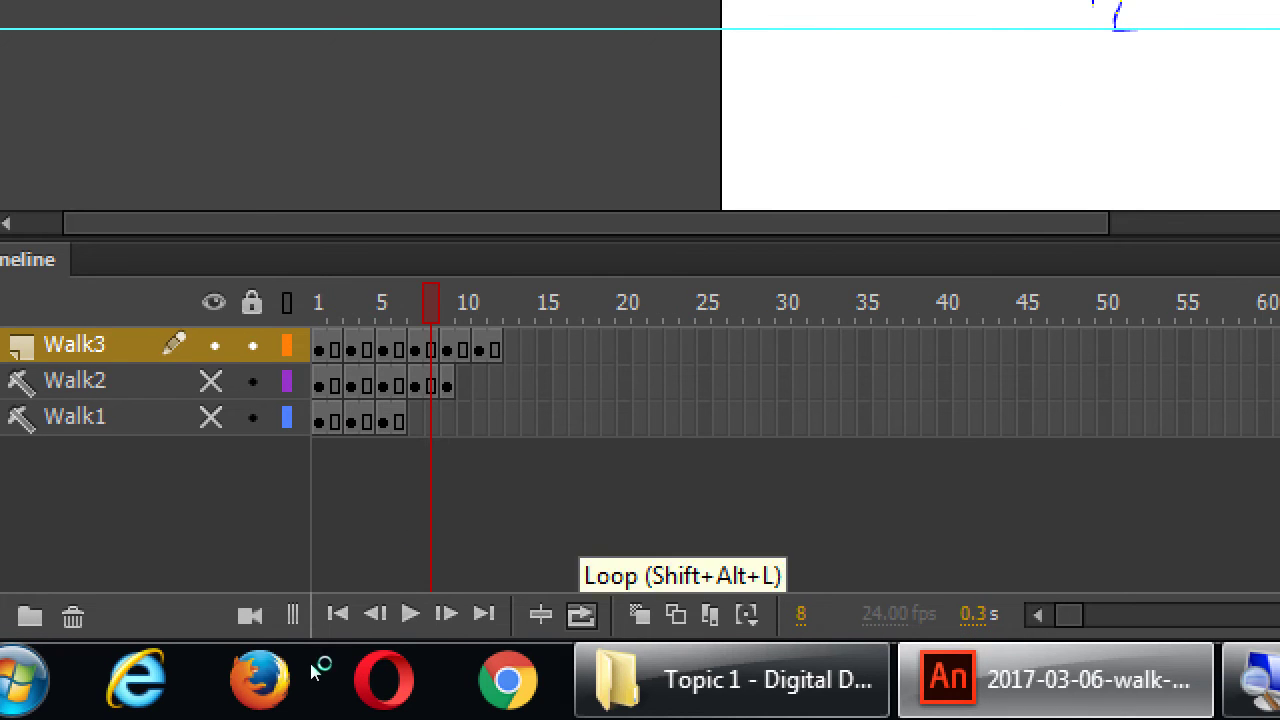
key("shift+alt+l")
key("shift+alt+l")
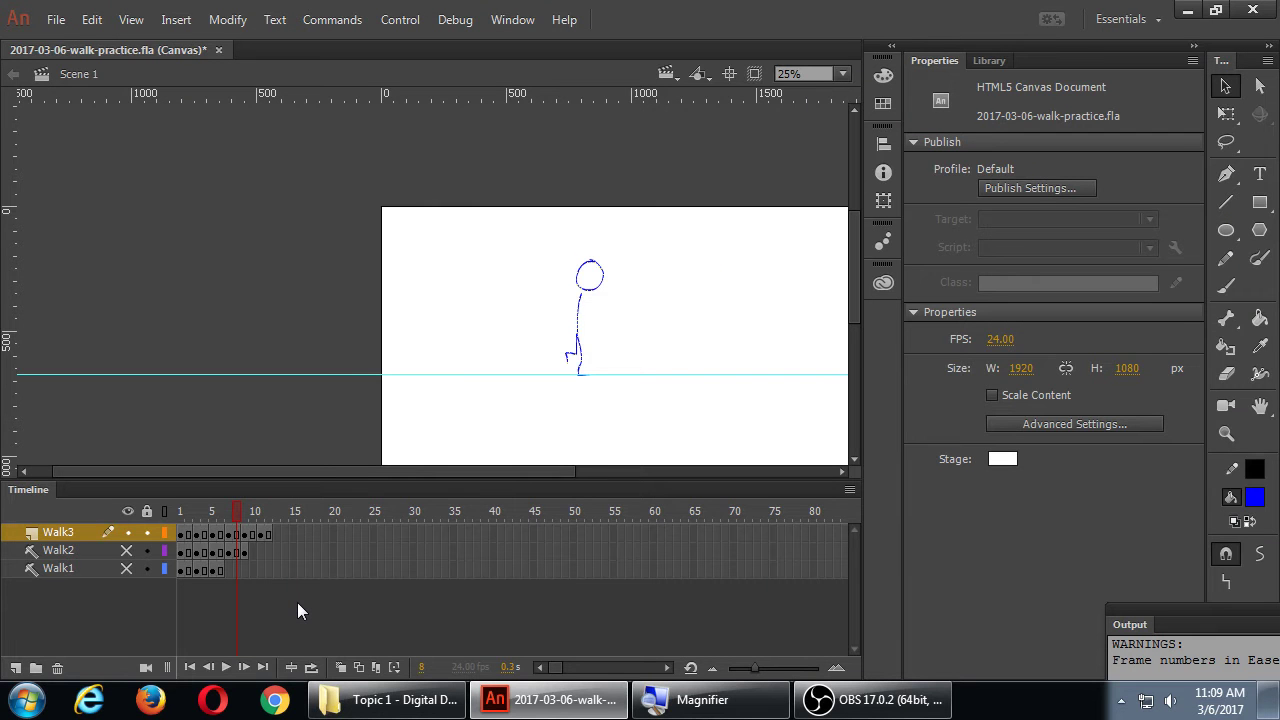
Step: Save the document, test the walk animation in the browser, and return to the stage with nothing selected
key("ctrl+s")
key("ctrl+Return")
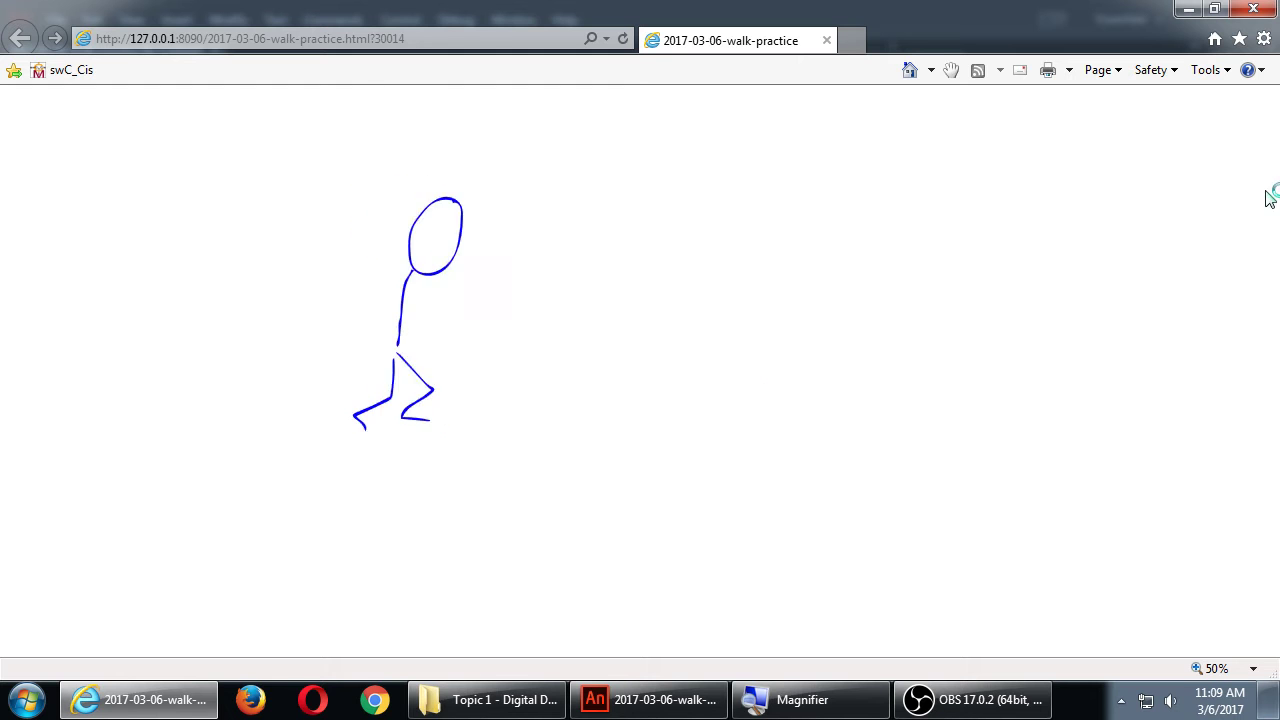
left_click(1253, 9)
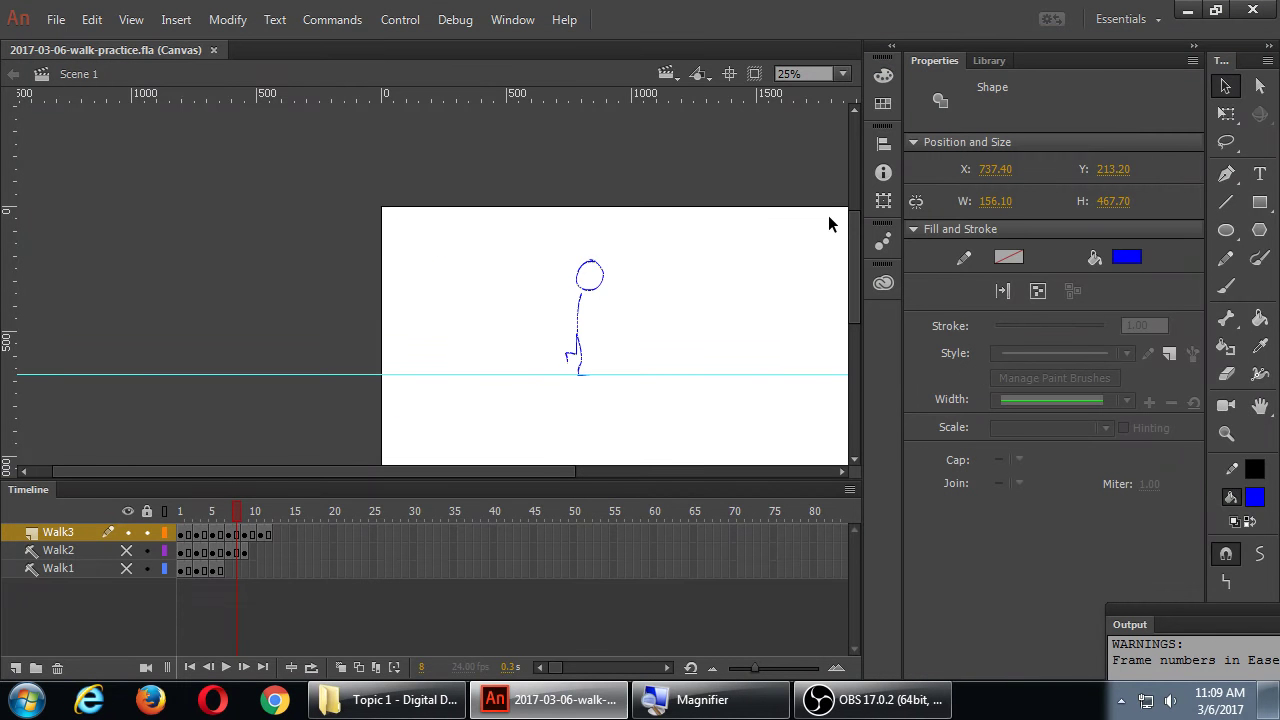
left_click(706, 283)
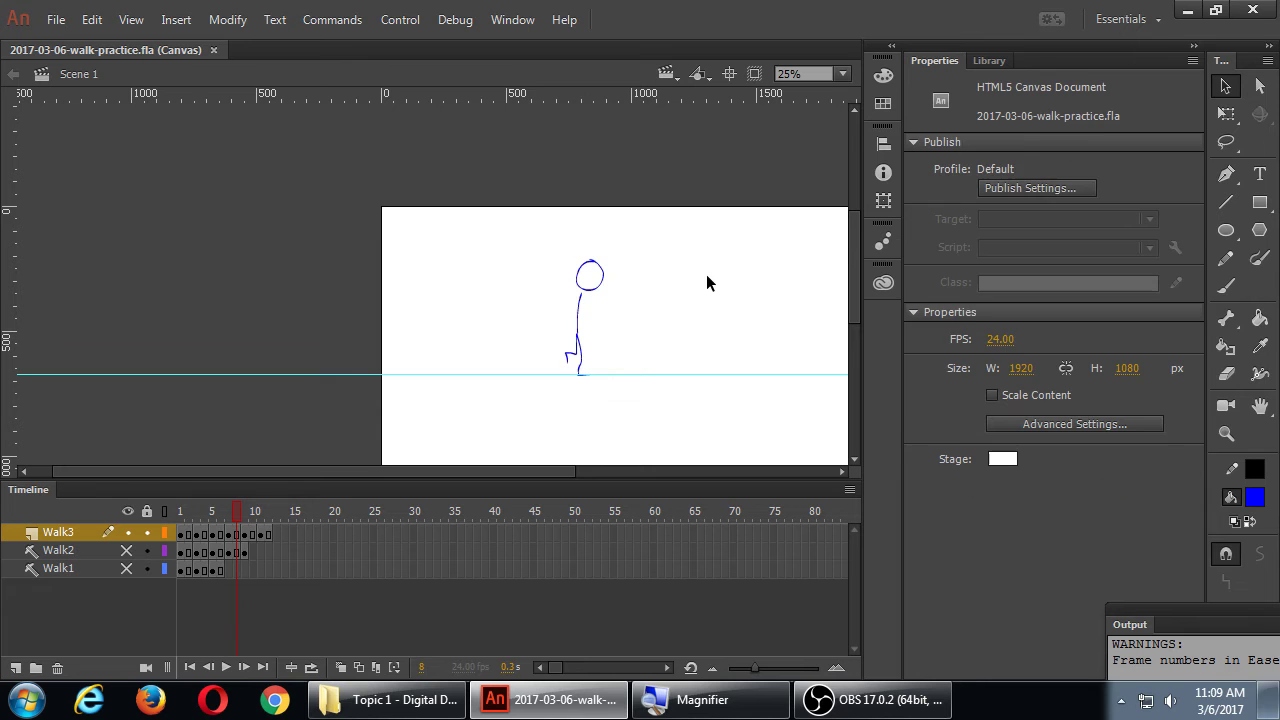
Step: Go to the desktop and open the Topic 2 - Handouts folder inside the CIS126 folder of the Web Design share
key("super+plus")
key("super+d")
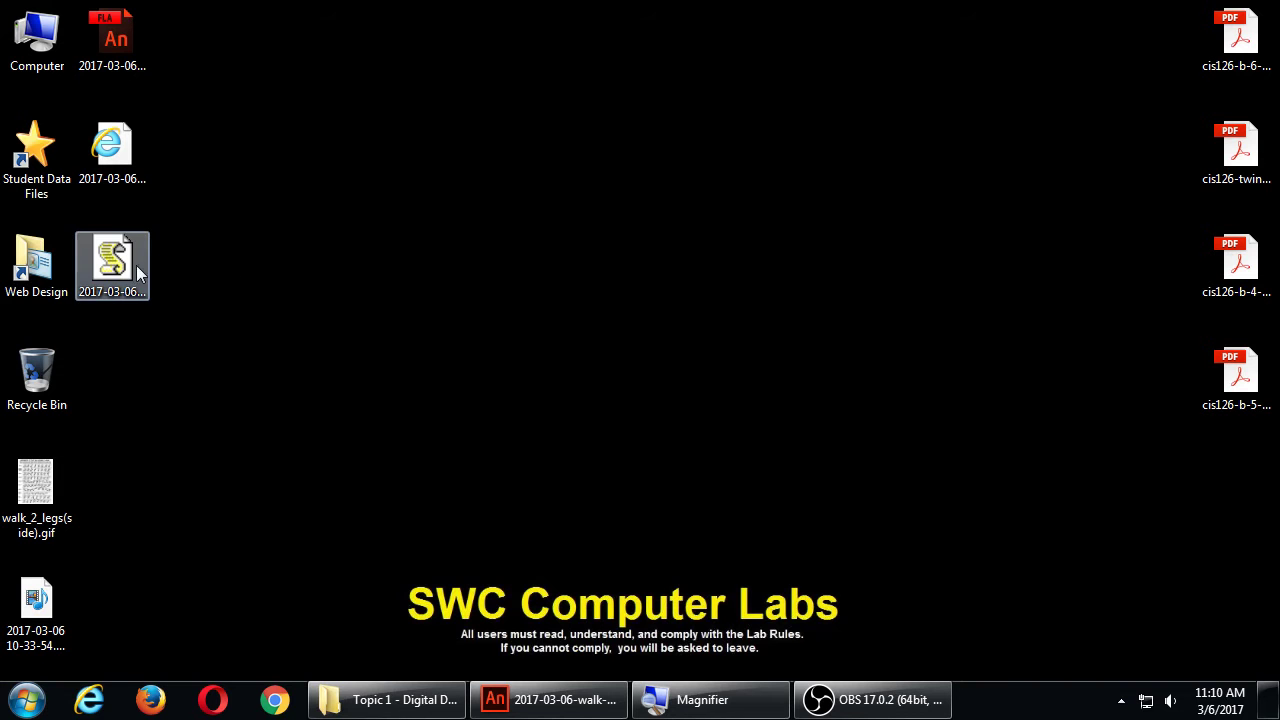
double_click(36, 262)
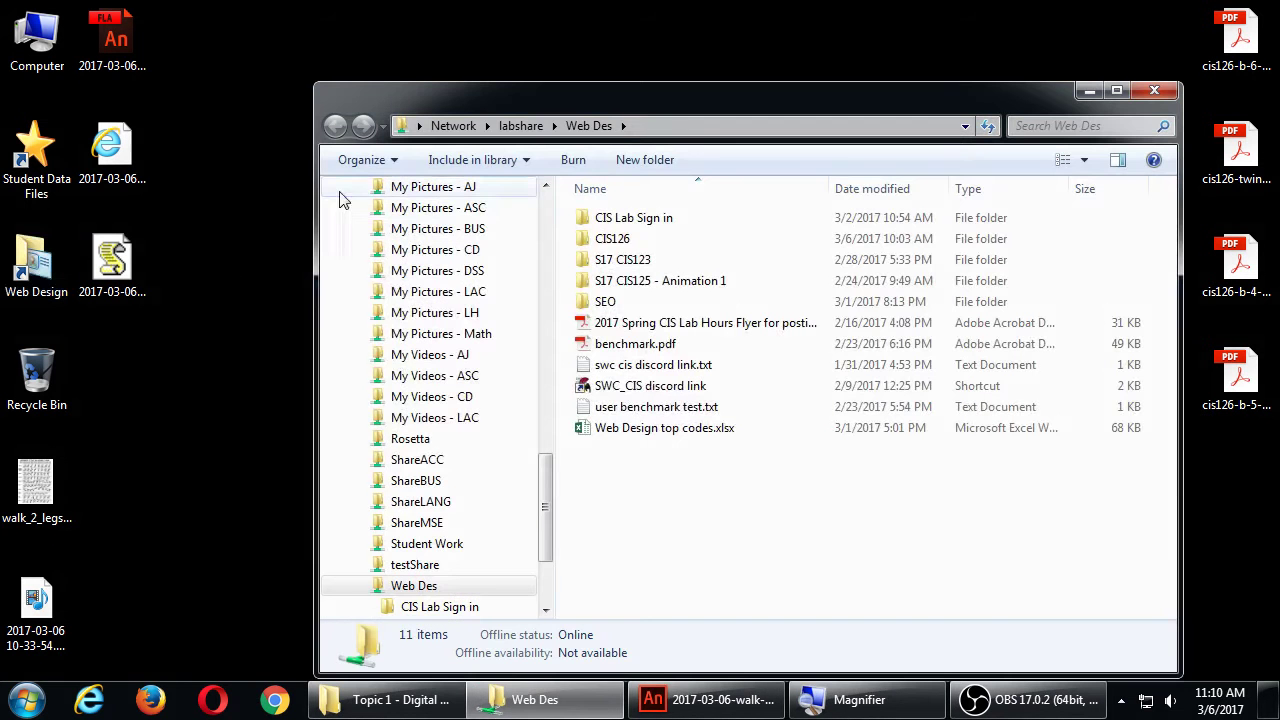
double_click(612, 239)
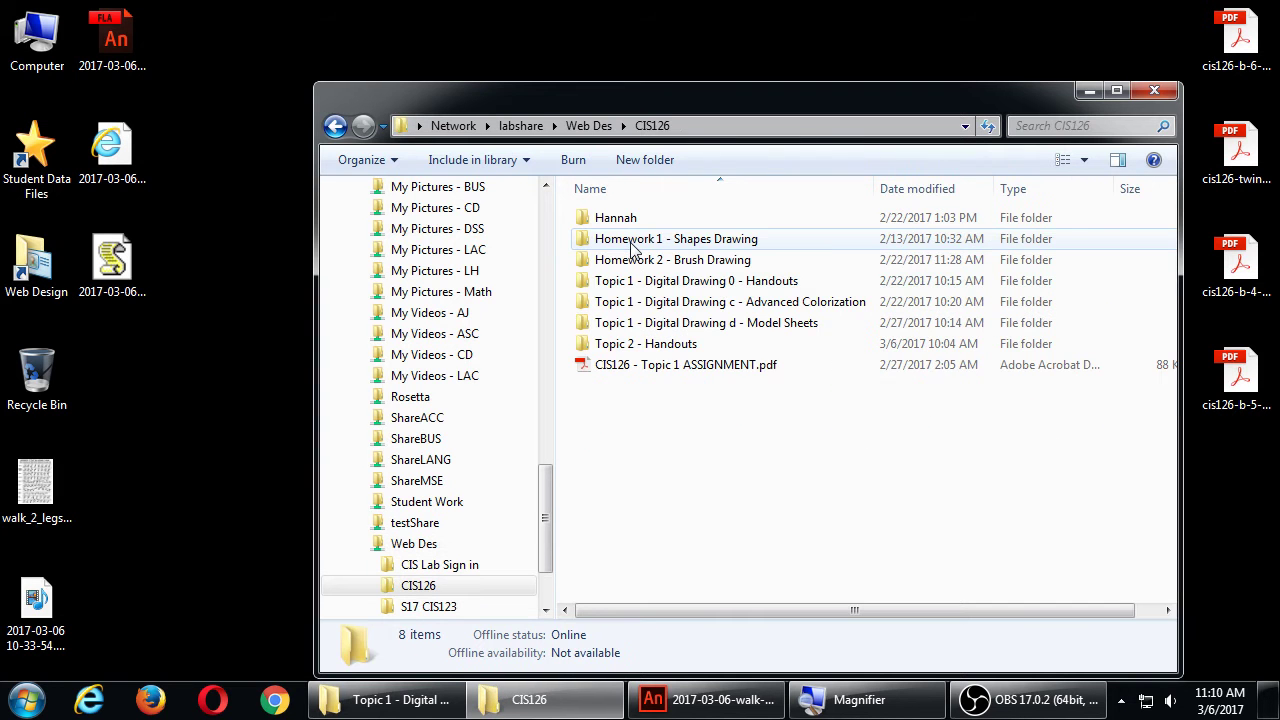
double_click(646, 345)
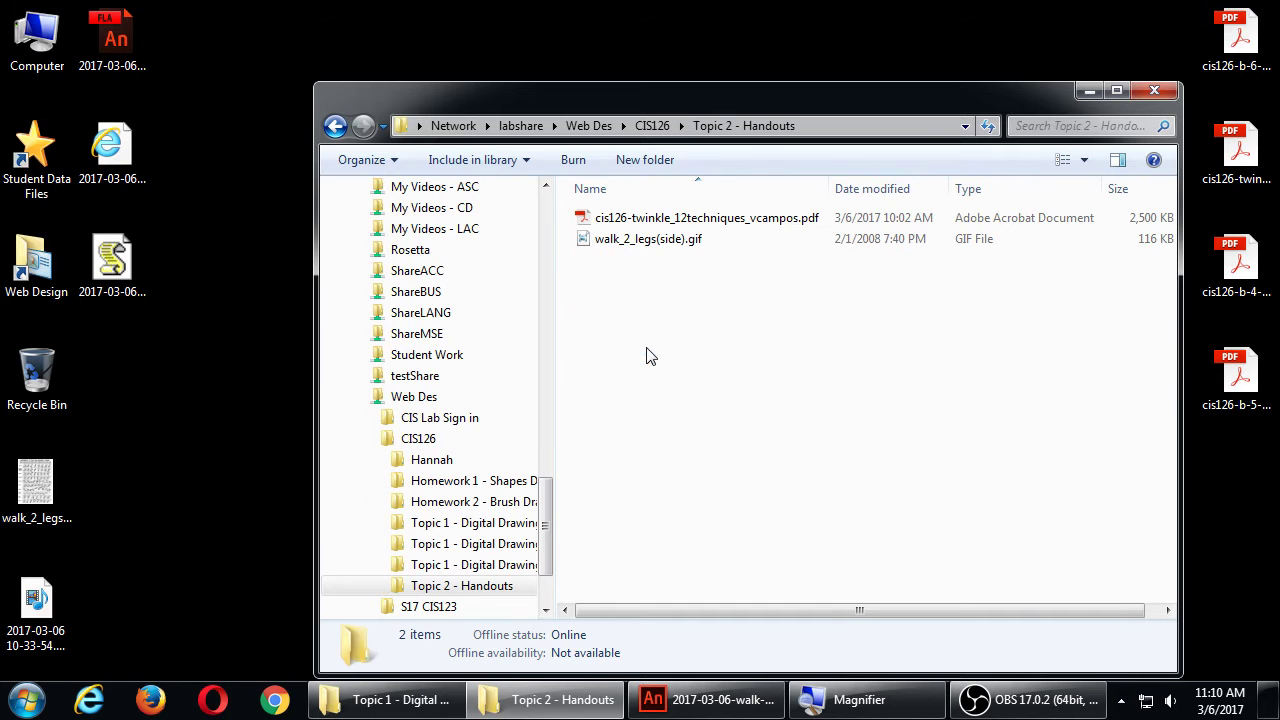
Step: Try to copy walk_2_legs(side).gif from the handouts folder to the desktop, and close the folder window
double_click(652, 243)
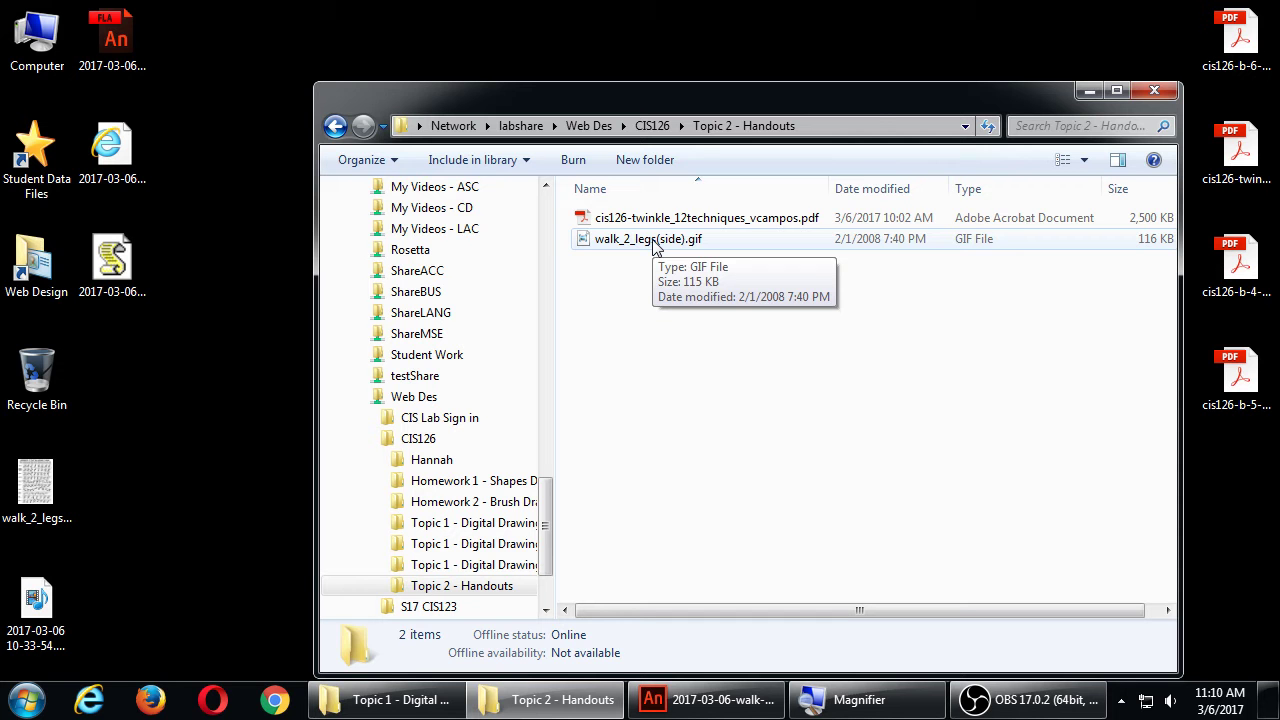
left_click_drag(655, 247, 230, 388)
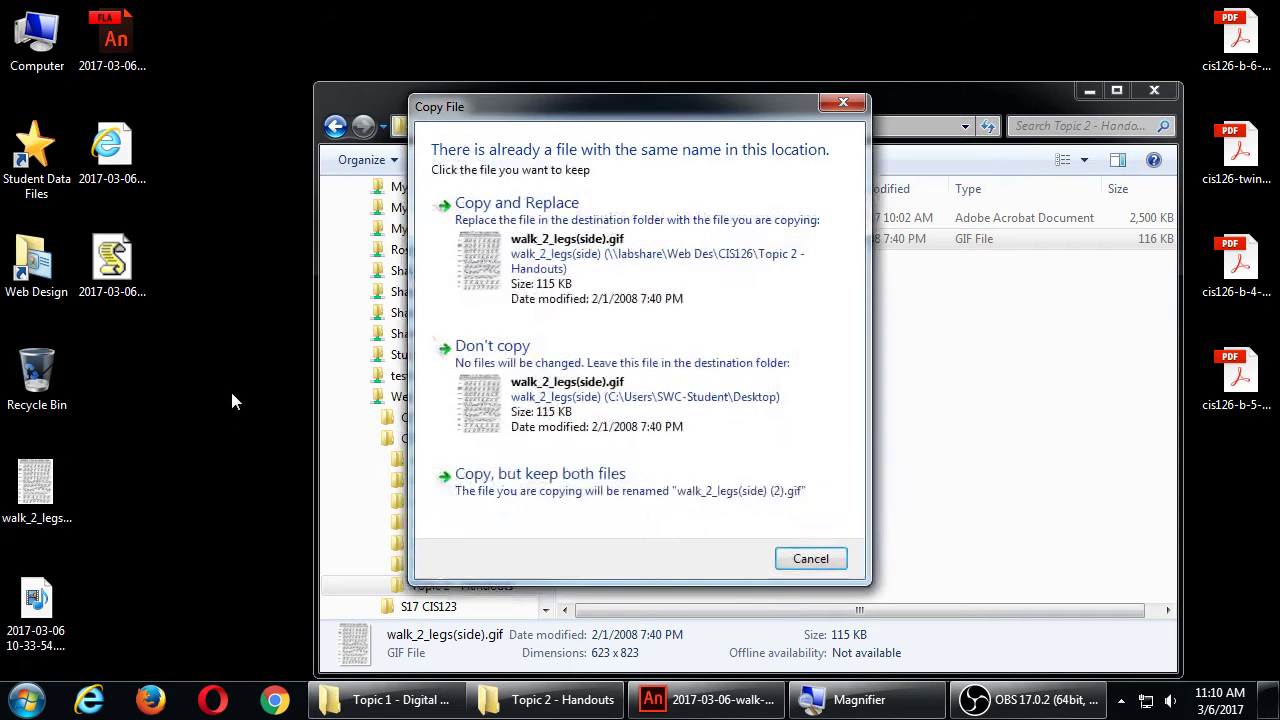
left_click(810, 558)
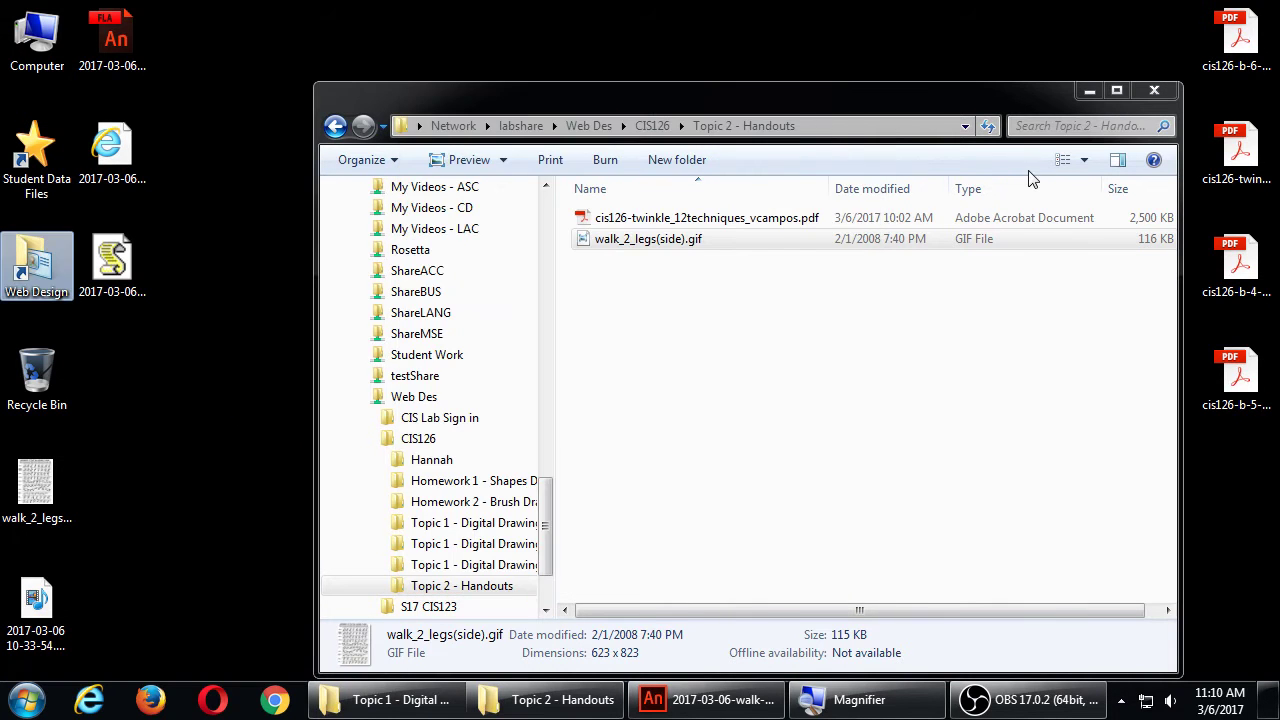
left_click(1154, 92)
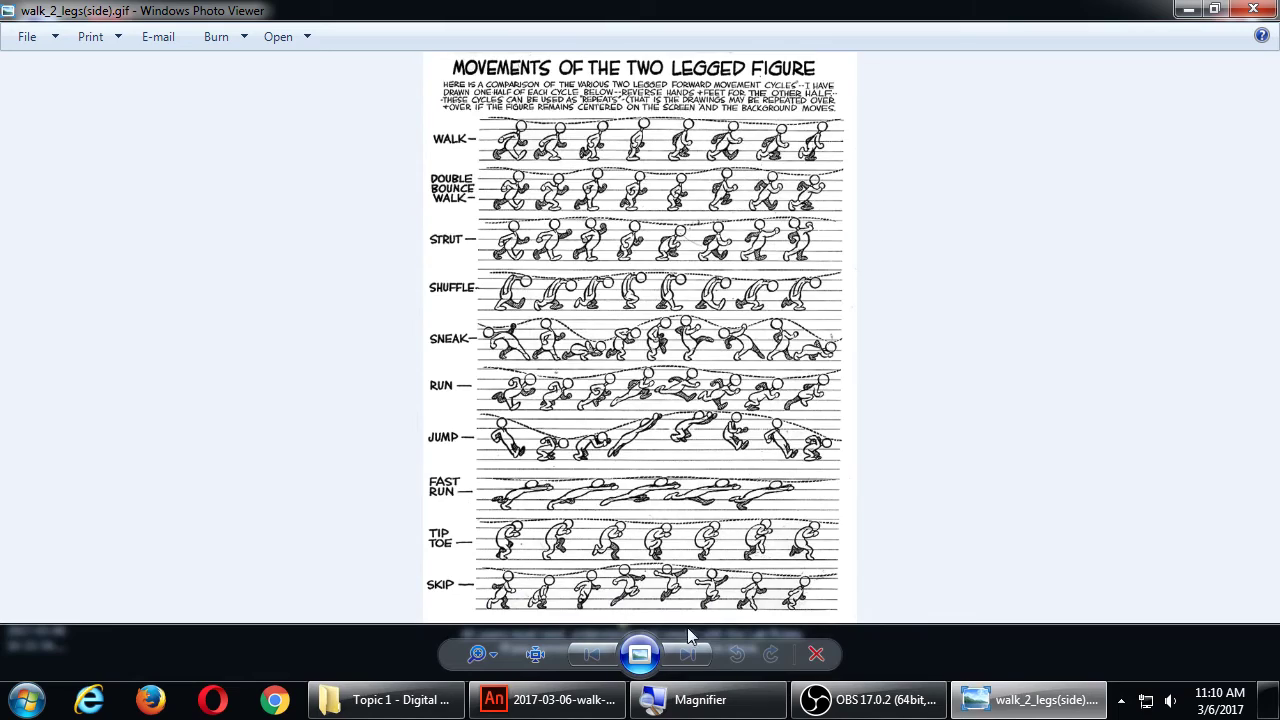
Step: Examine the movement cycles, from walk and strut to jump and skip, on the walk_2_legs(side).gif reference sheet and close it
scroll(588, 494, "up", 2)
scroll(556, 515, "up", 2)
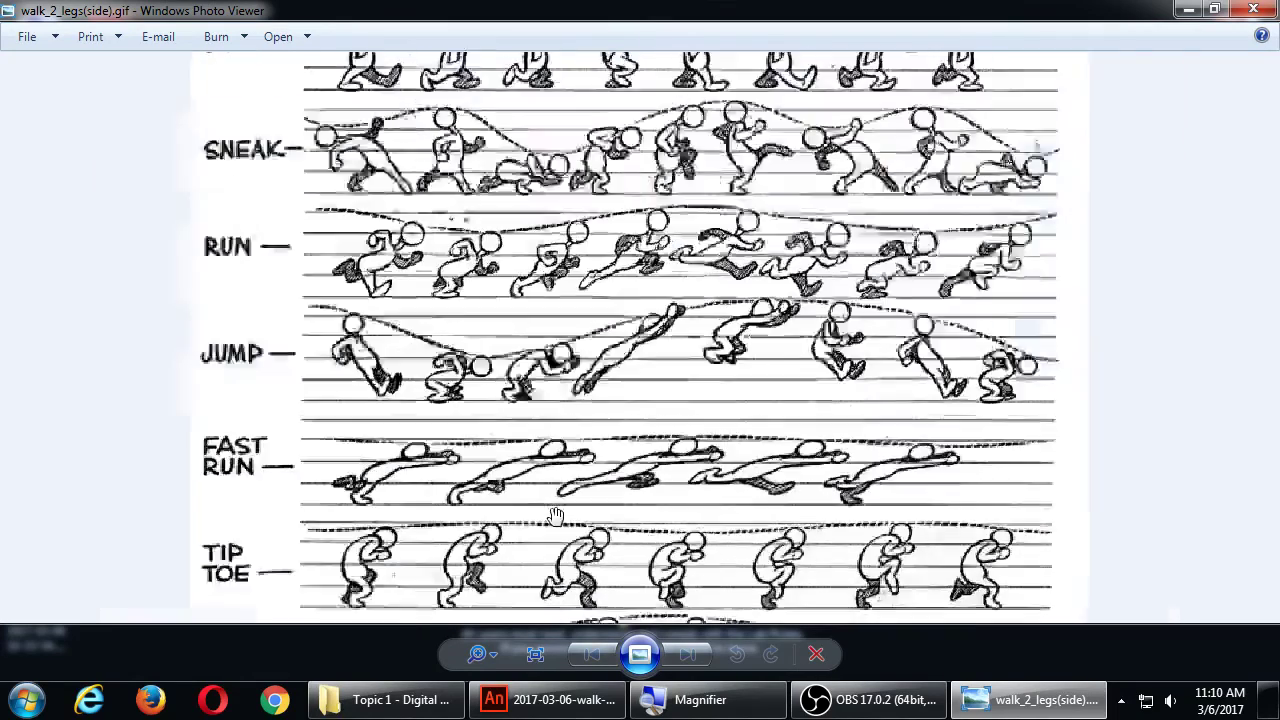
scroll(556, 515, "down", 2)
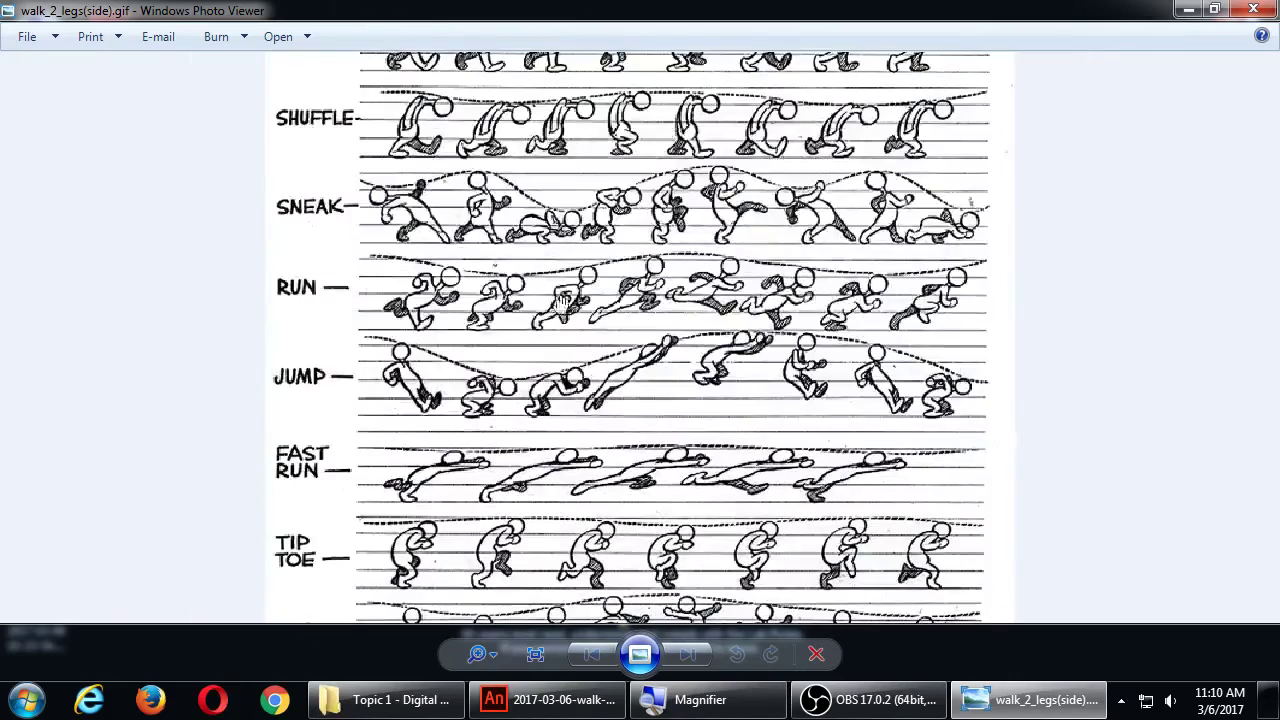
left_click_drag(558, 222, 582, 362)
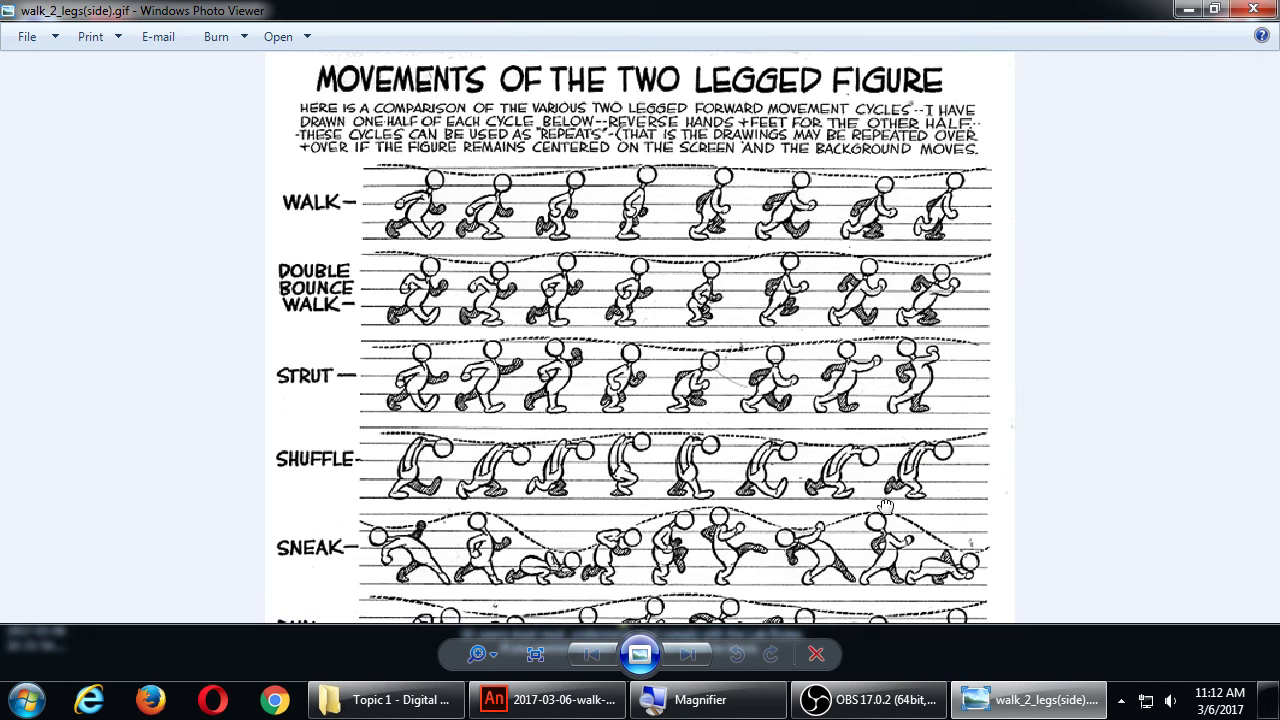
left_click_drag(885, 507, 835, 218)
left_click_drag(866, 365, 858, 260)
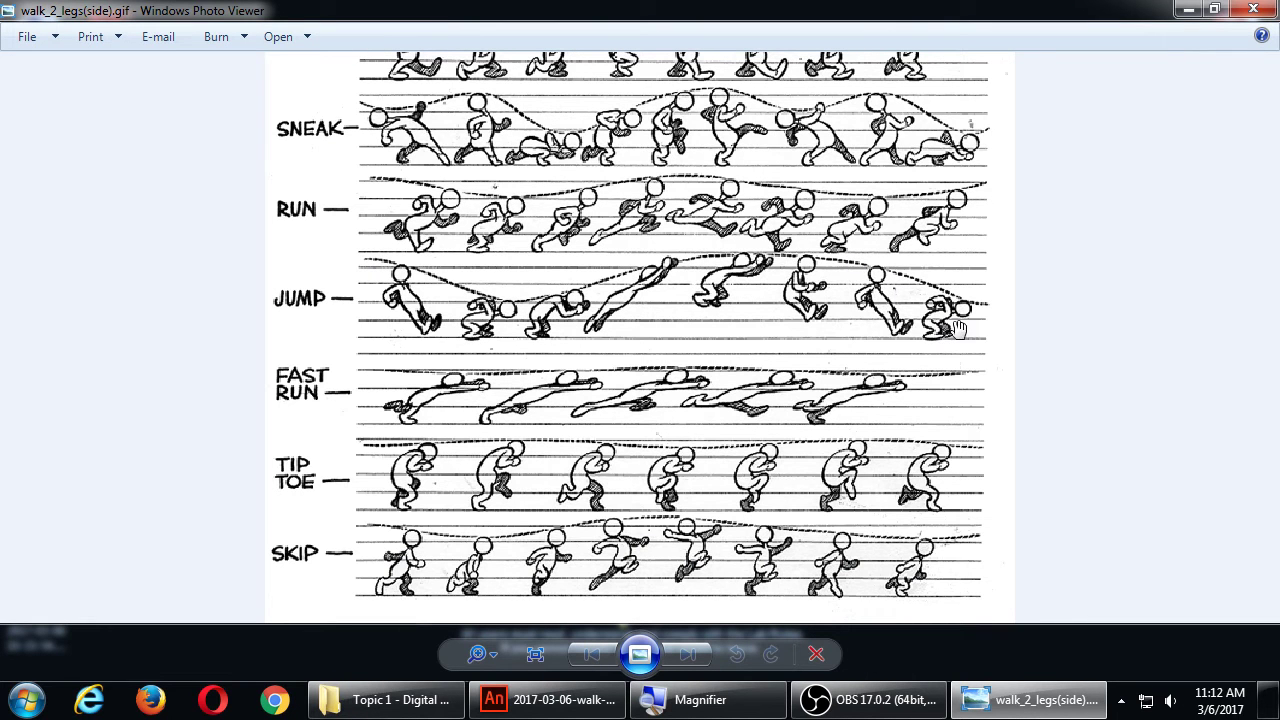
left_click_drag(797, 174, 834, 366)
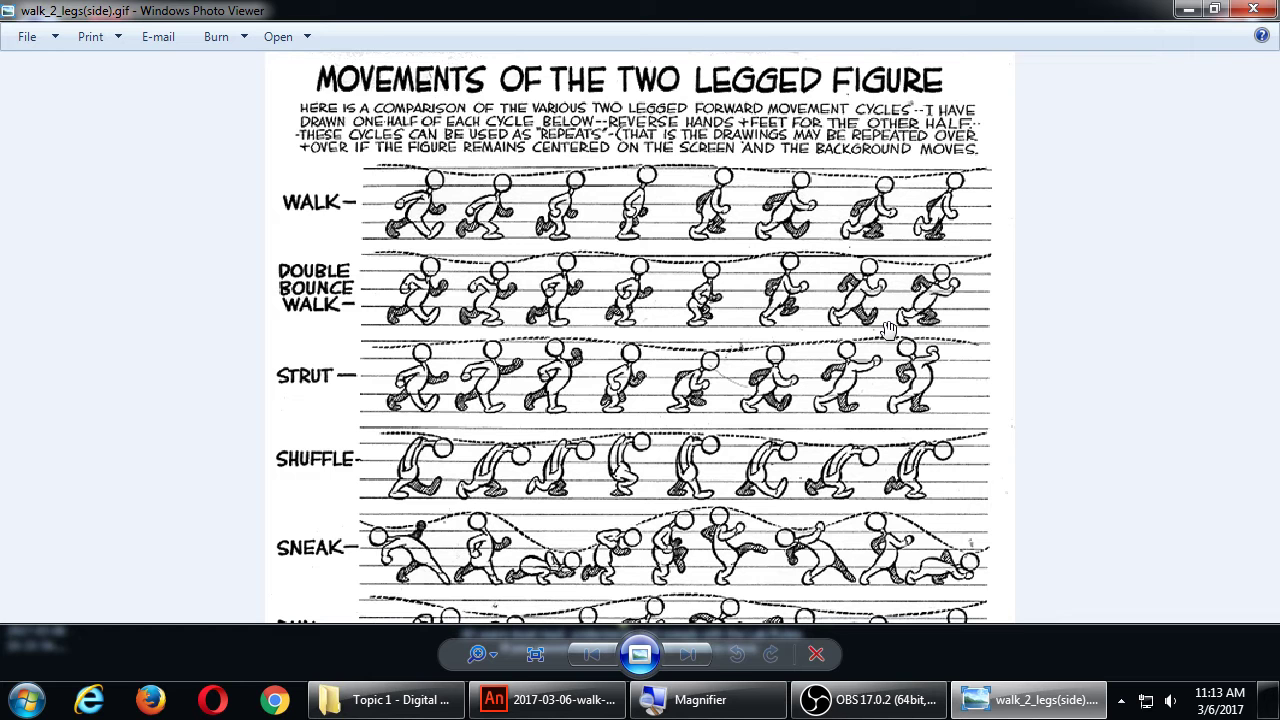
left_click(1253, 9)
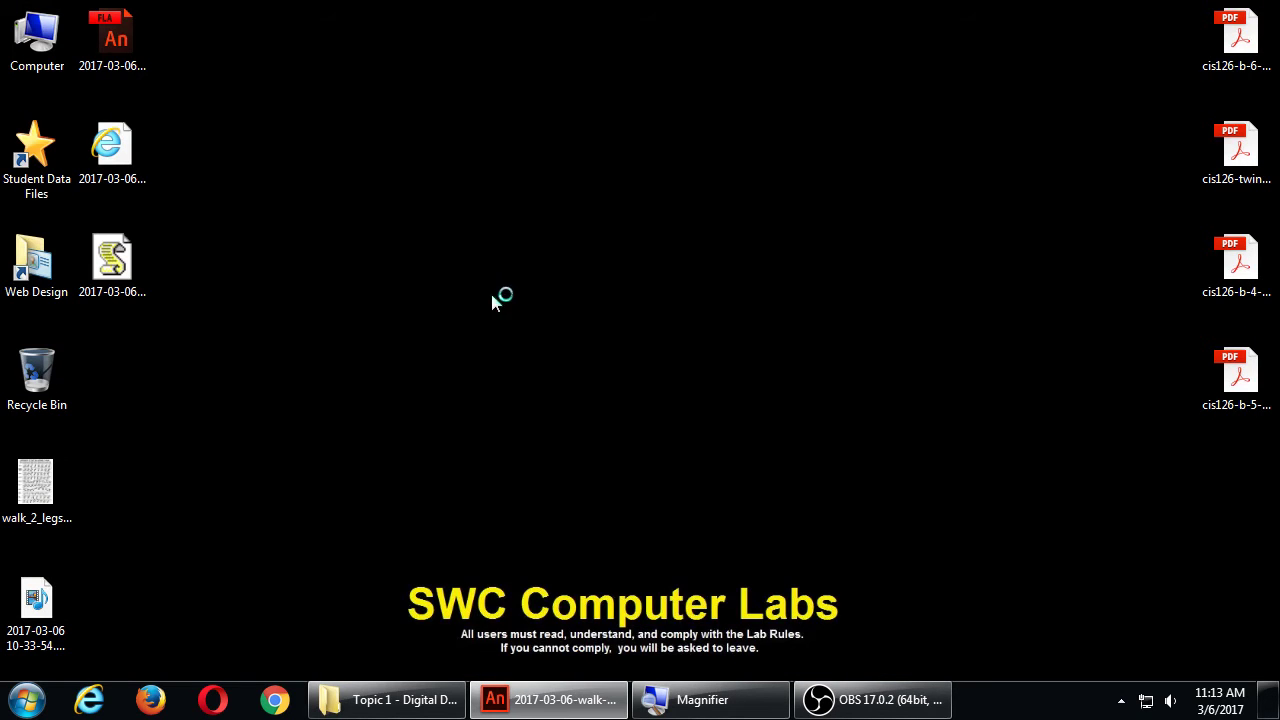
Step: Switch back to Adobe Animate, add a layer named Walk4 above Walk3, and turn Walk3 into a hidden guide layer
left_click(530, 697)
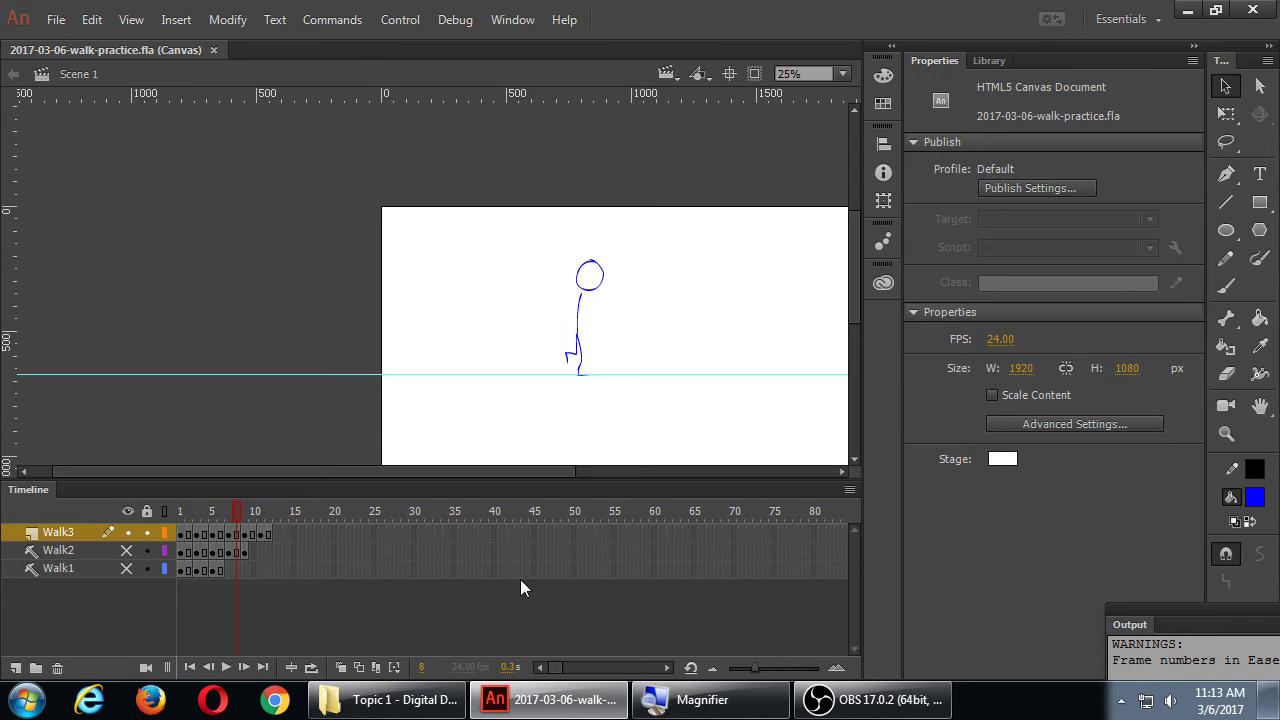
left_click(40, 532)
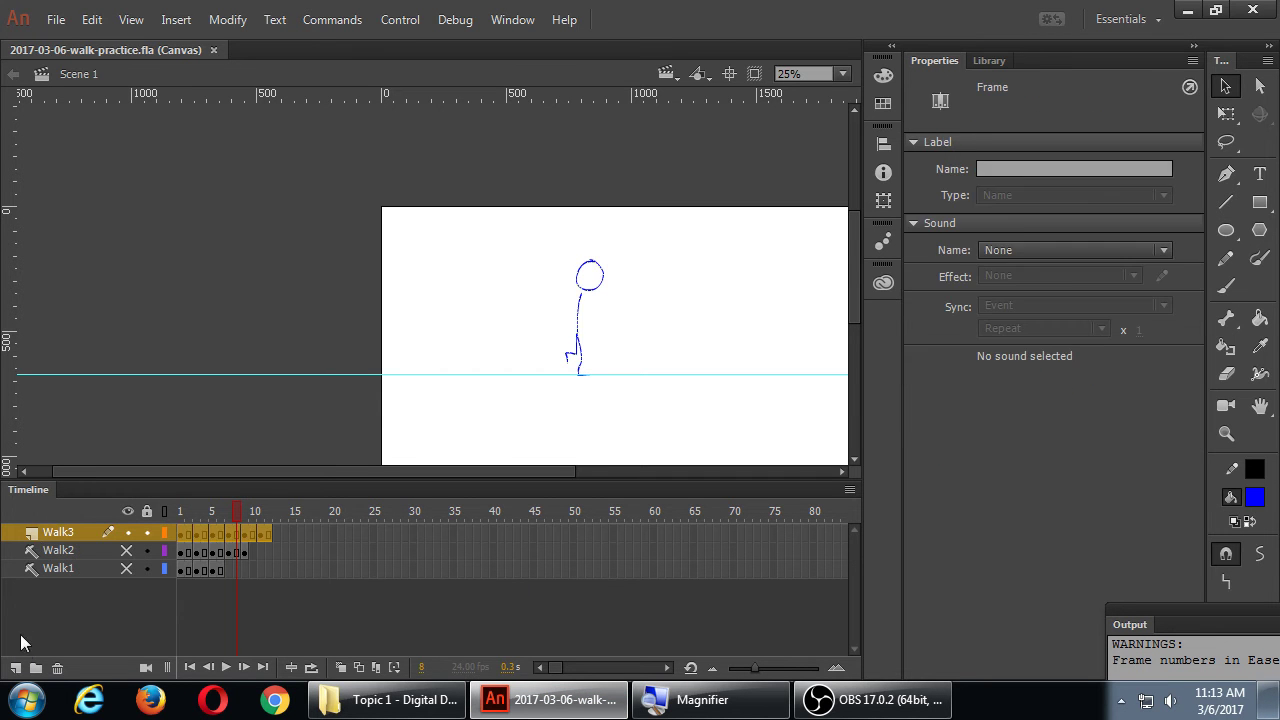
left_click(15, 668)
double_click(66, 533)
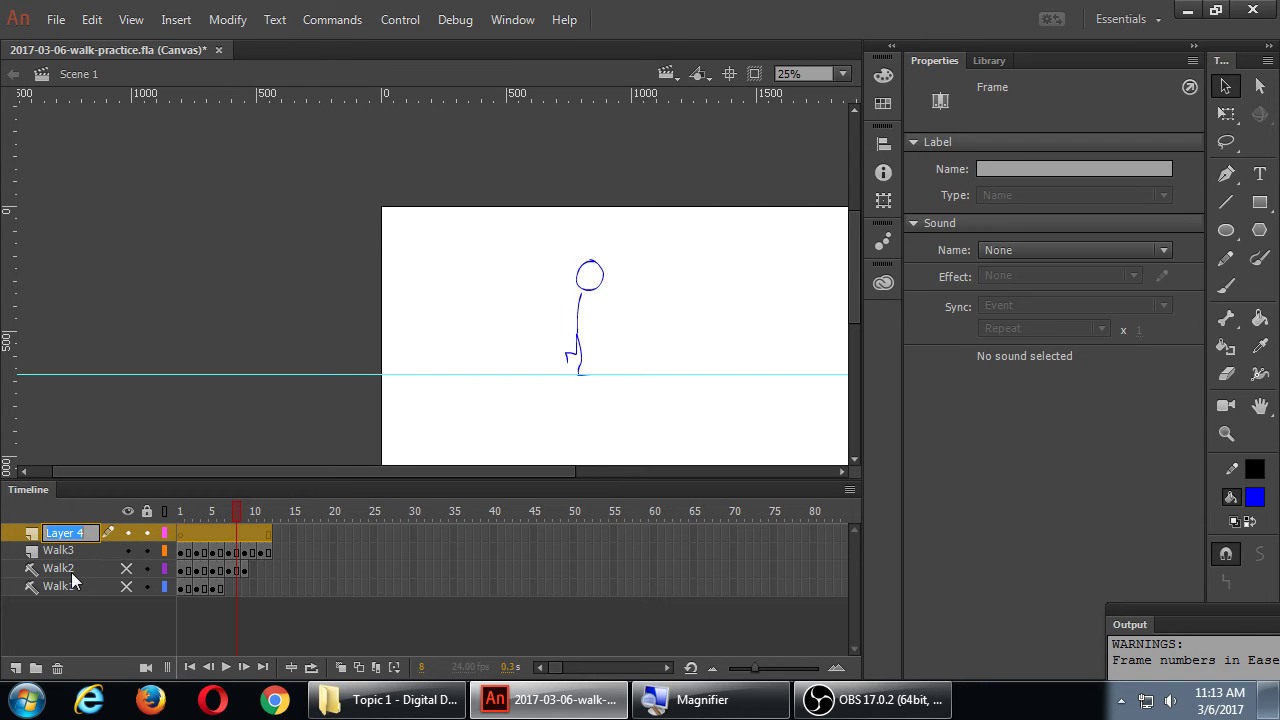
type("Walk4")
key("Return")
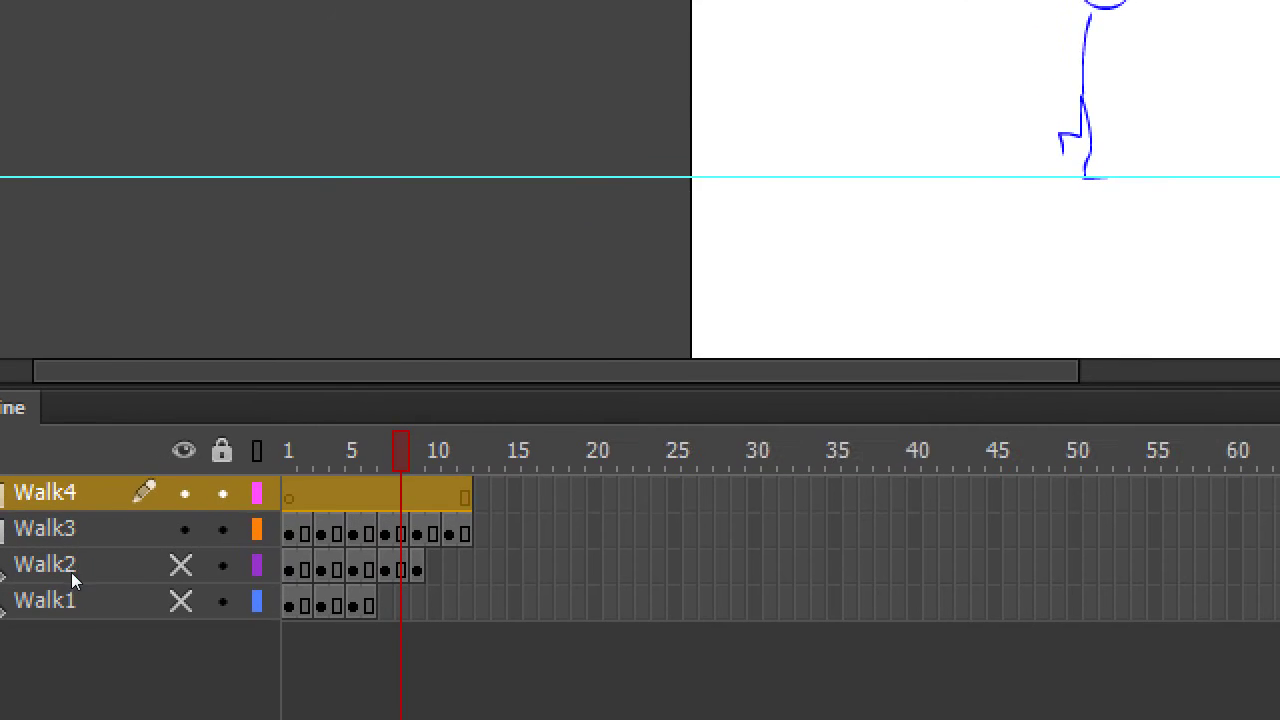
right_click(1, 530)
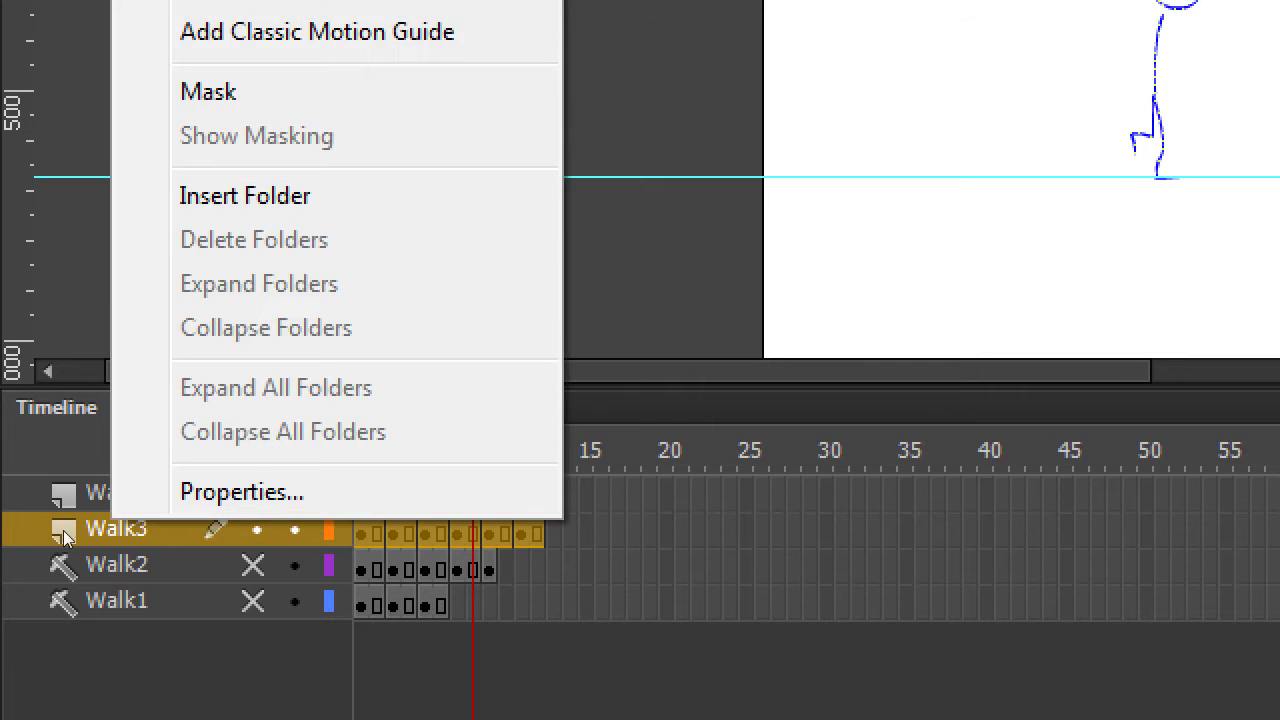
left_click(210, 143)
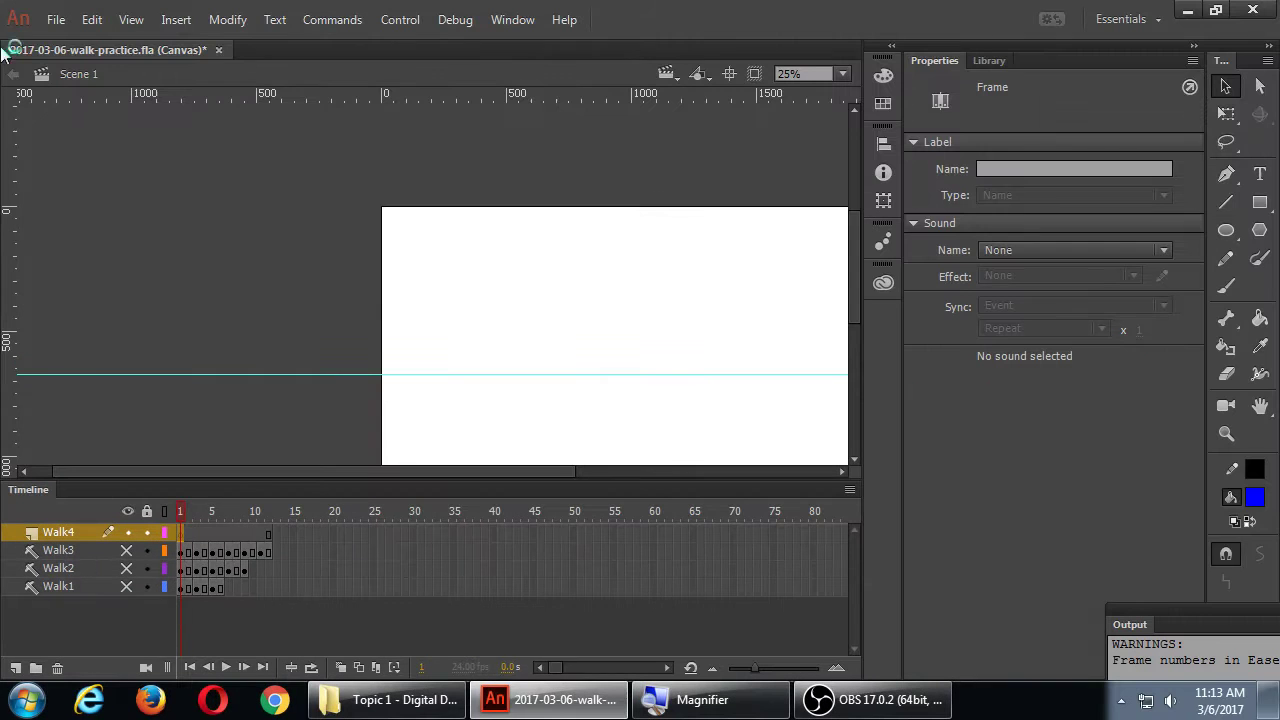
Step: Import walk_2_legs(side).gif from the desktop to the stage on frame 1 of the Walk4 layer
left_click(55, 20)
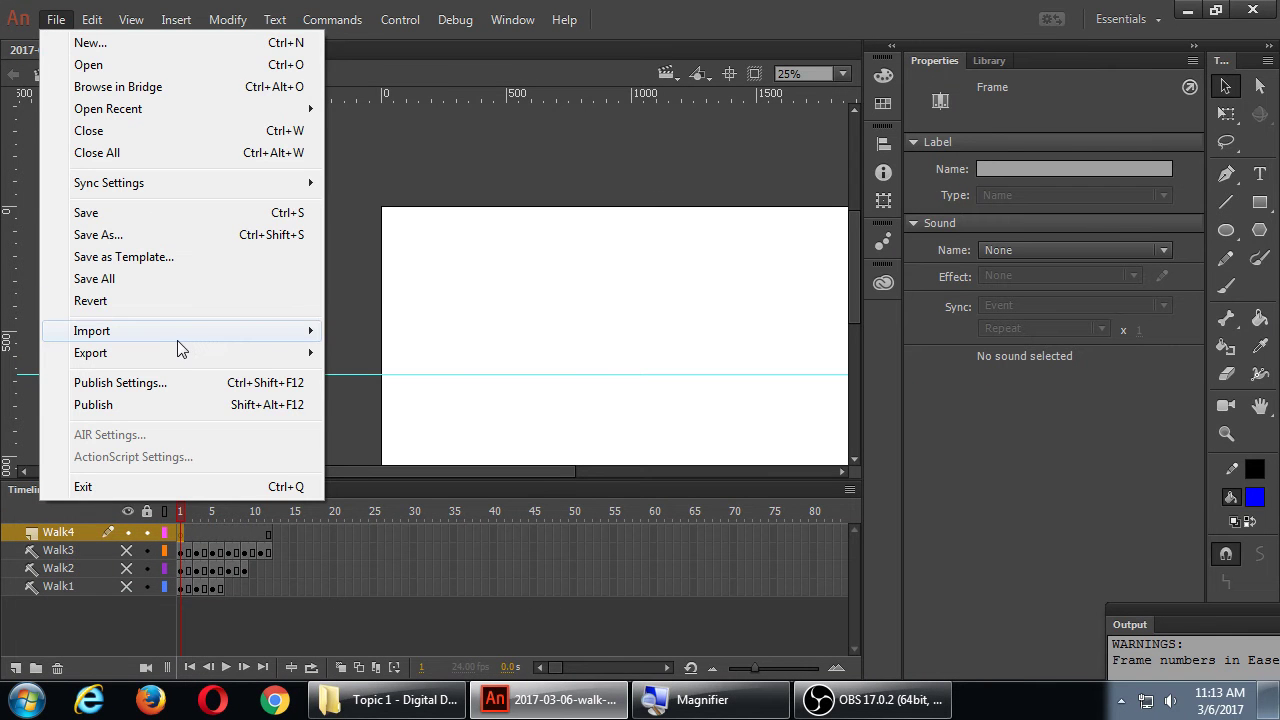
mouse_move(181, 340)
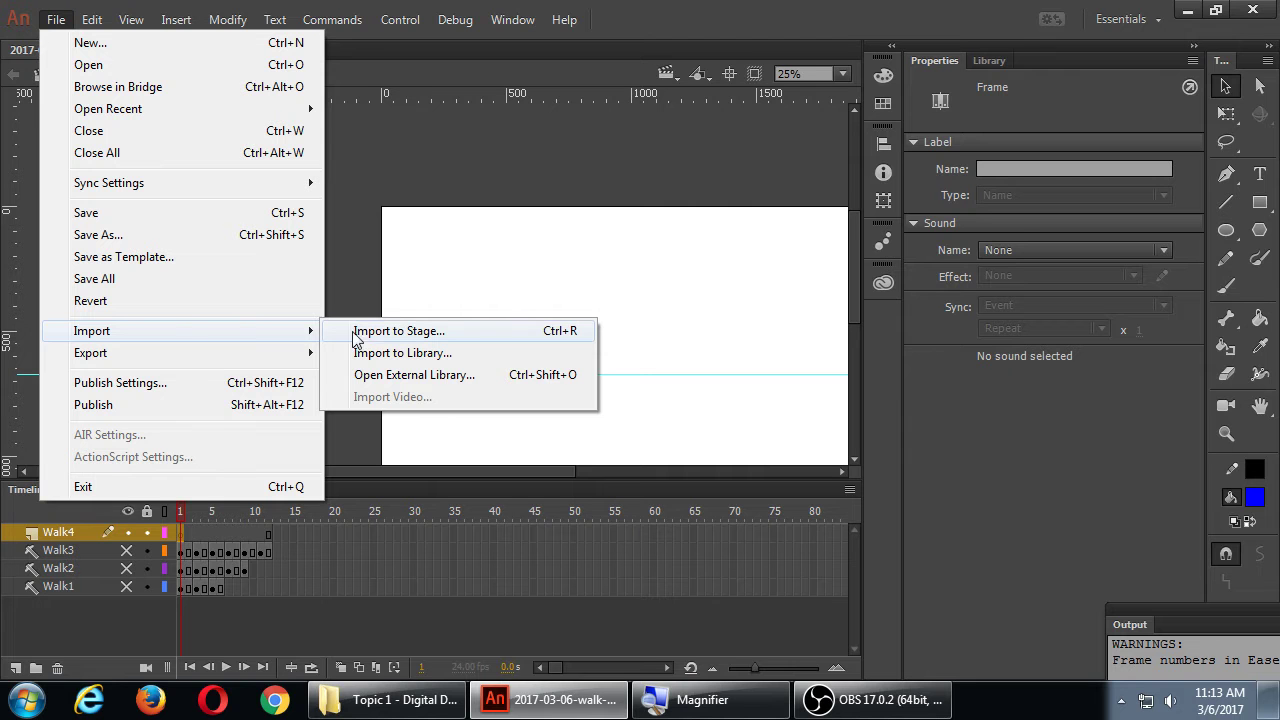
left_click(450, 339)
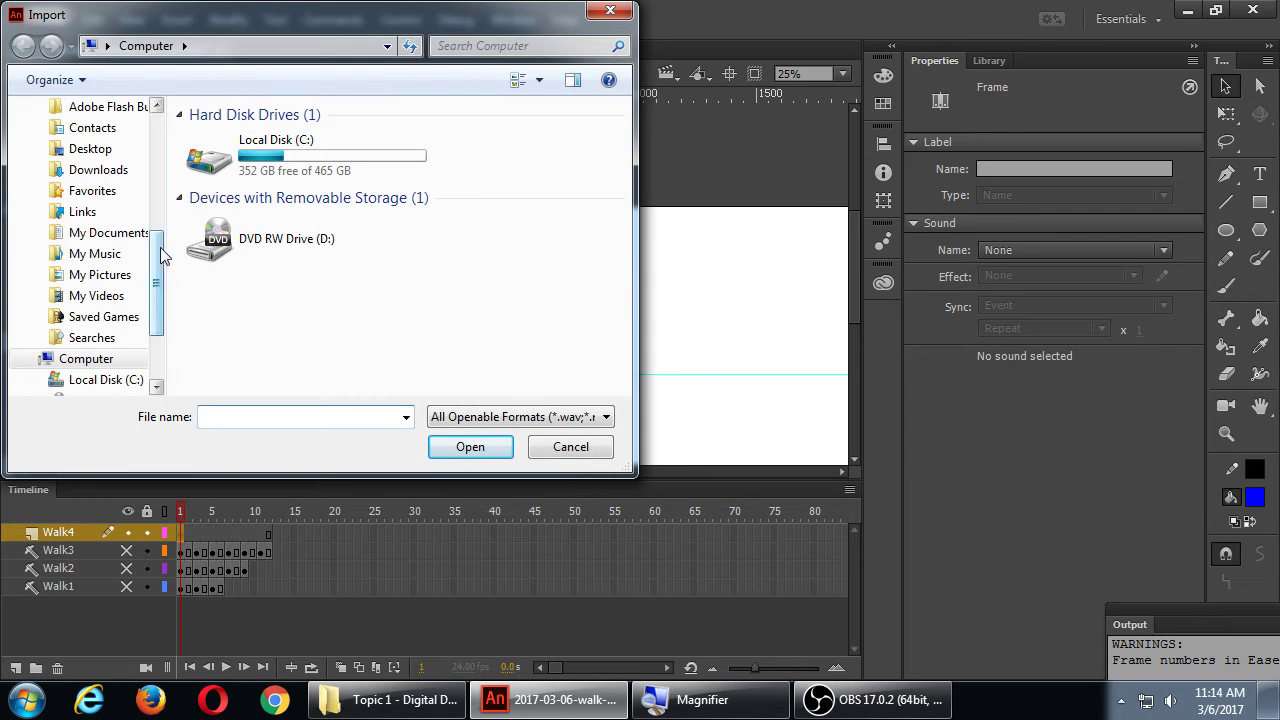
scroll(163, 254, "up", 5)
left_click(90, 137)
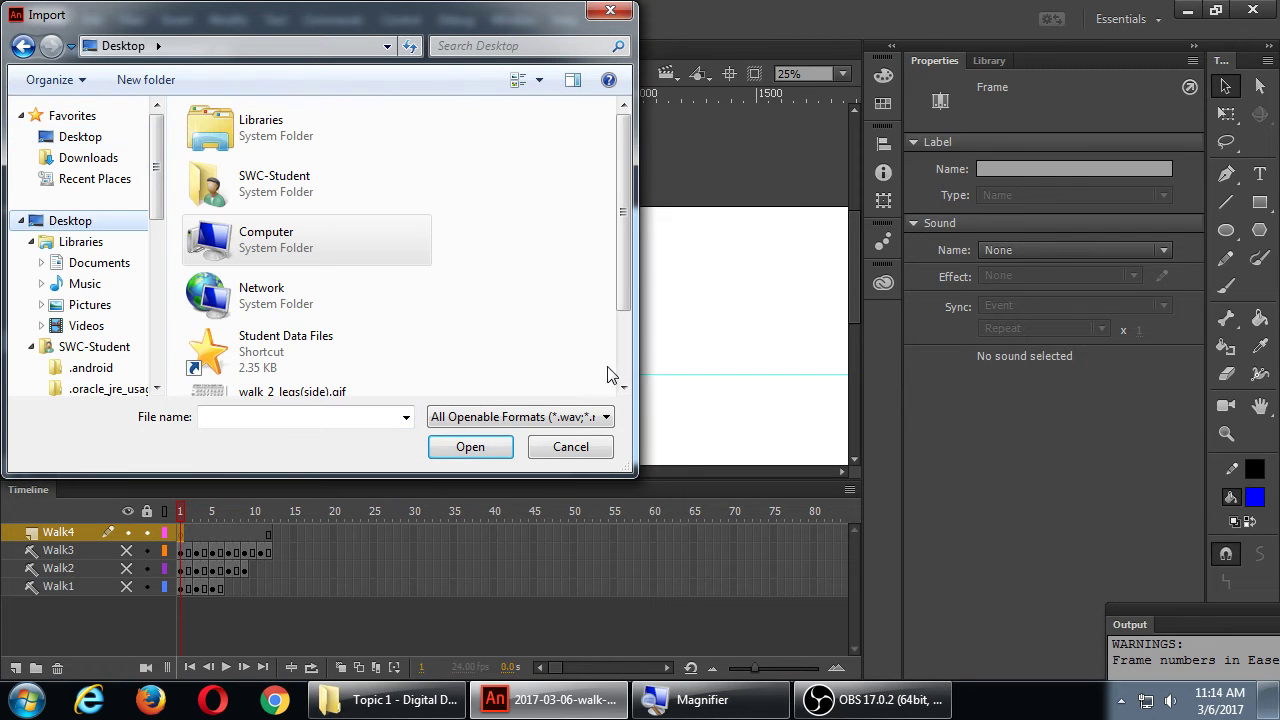
left_click_drag(645, 359, 735, 360)
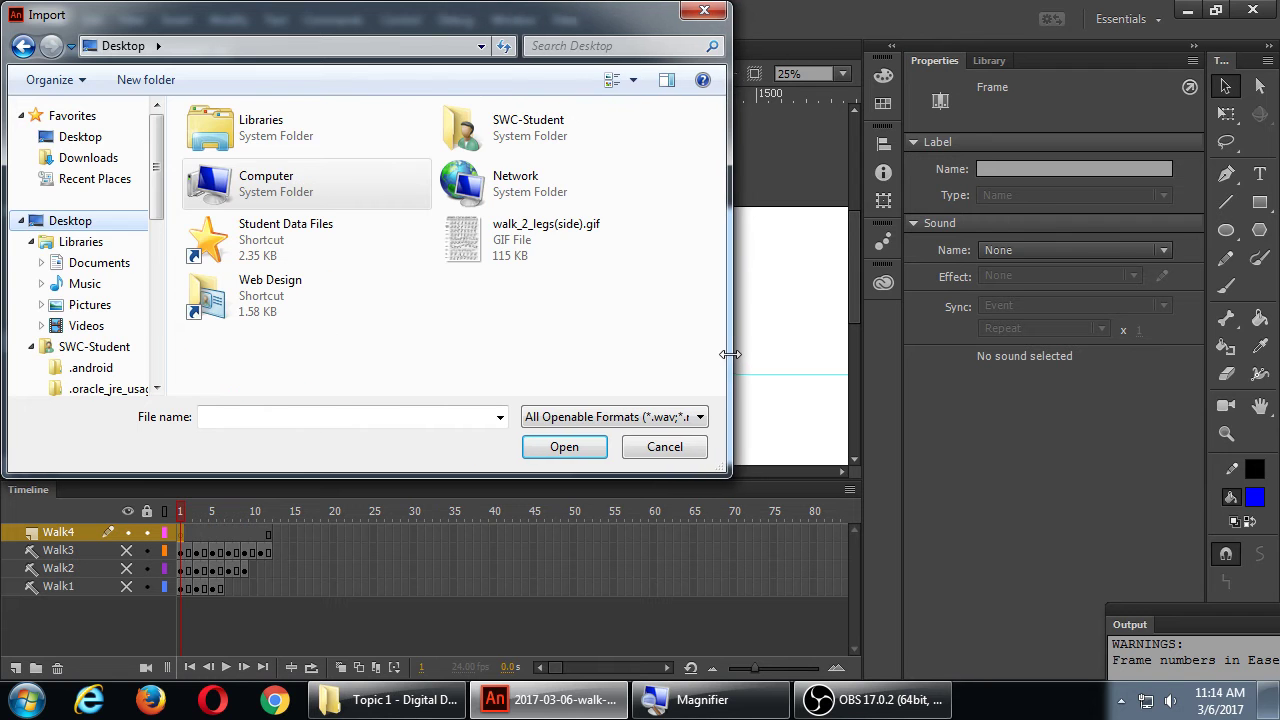
left_click(476, 255)
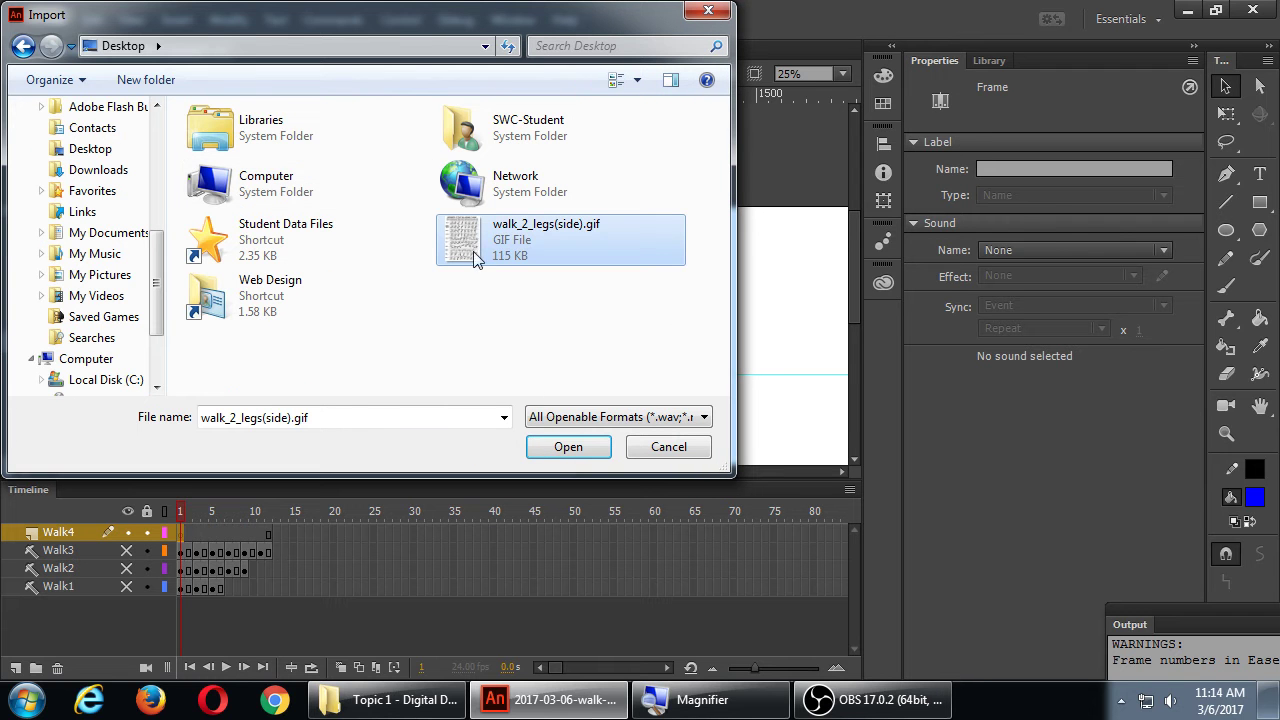
left_click(567, 447)
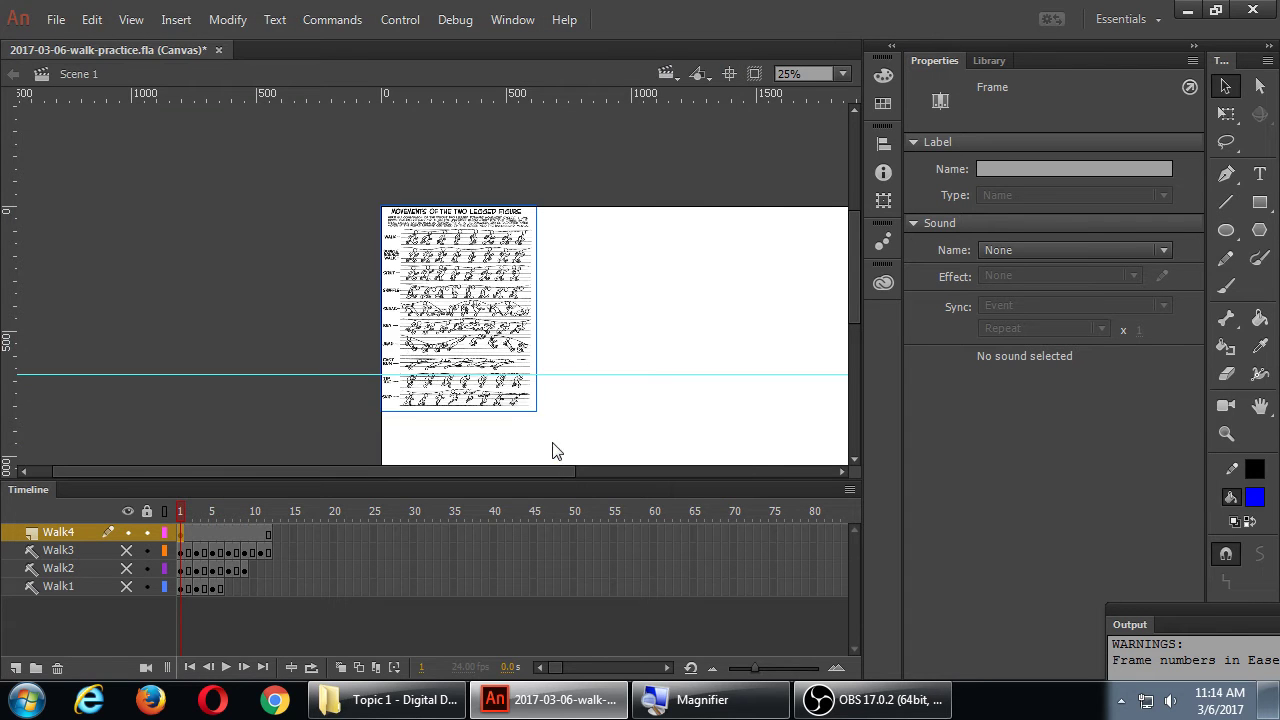
Step: Scale the reference sheet proportionally to about 2394 × 3162 px and place it at about X -332, Y 0 over the stage
left_click_drag(482, 311, 531, 311)
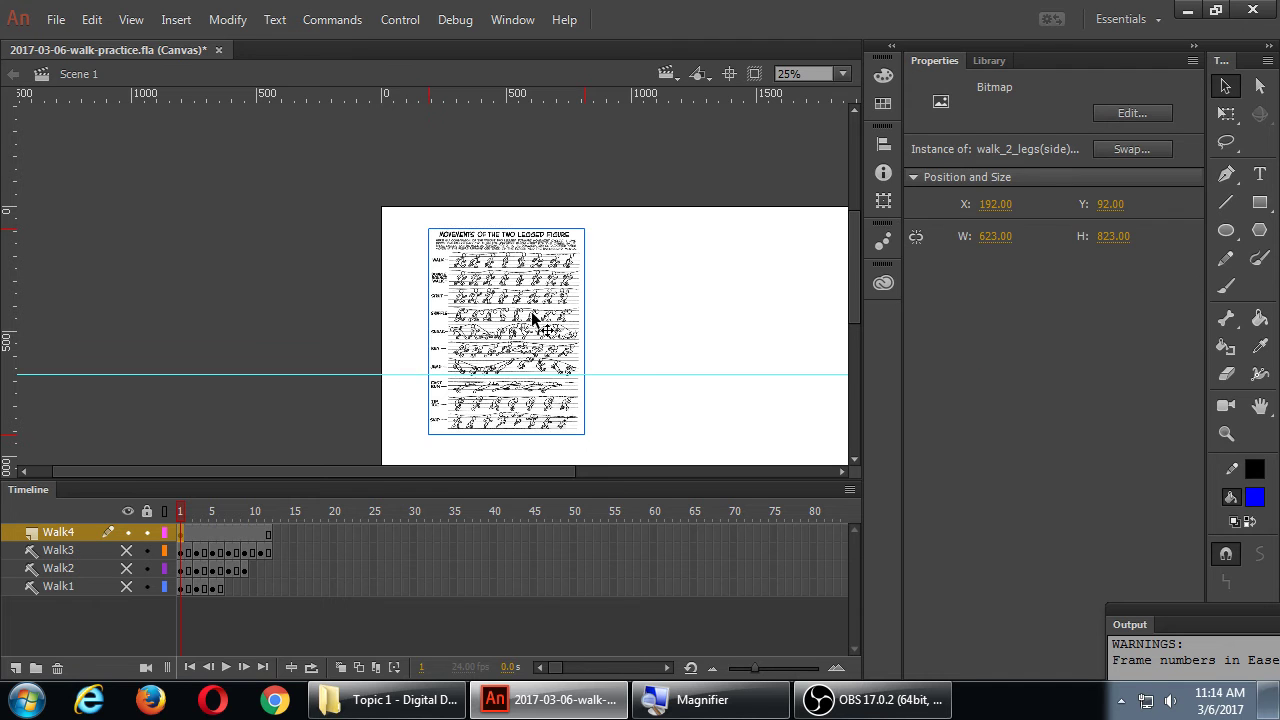
key("ctrl+minus")
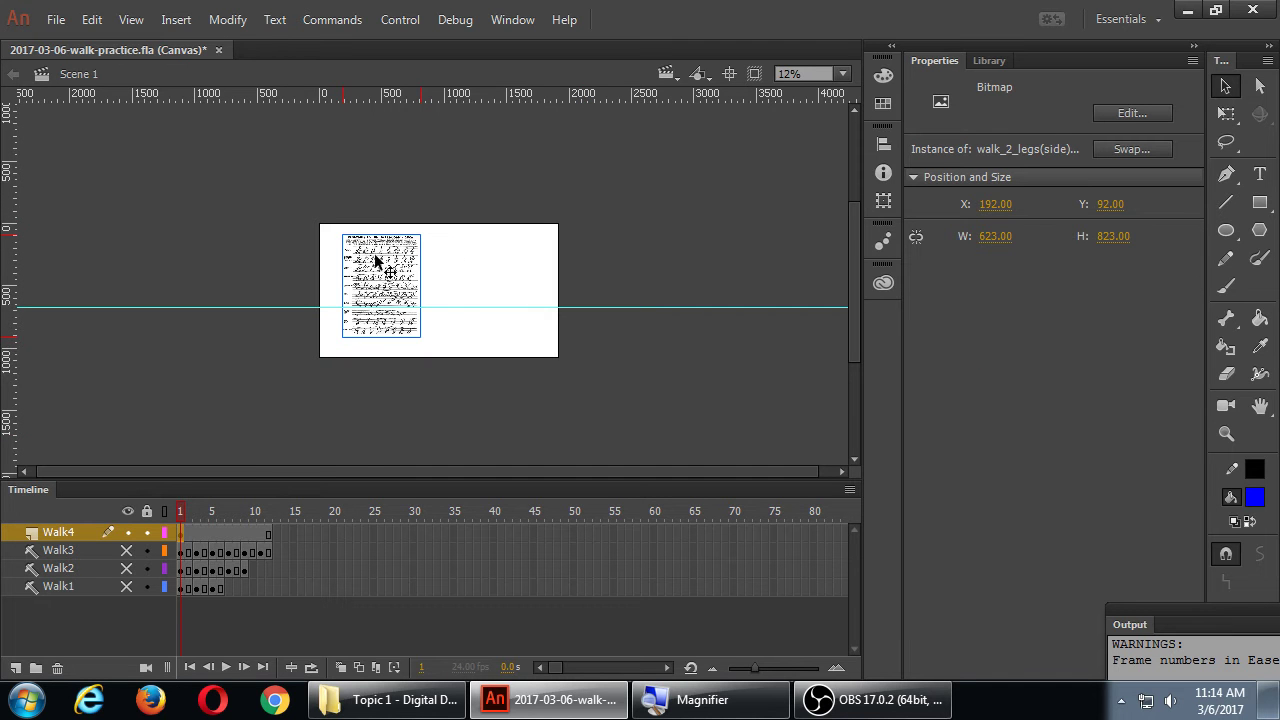
key("q")
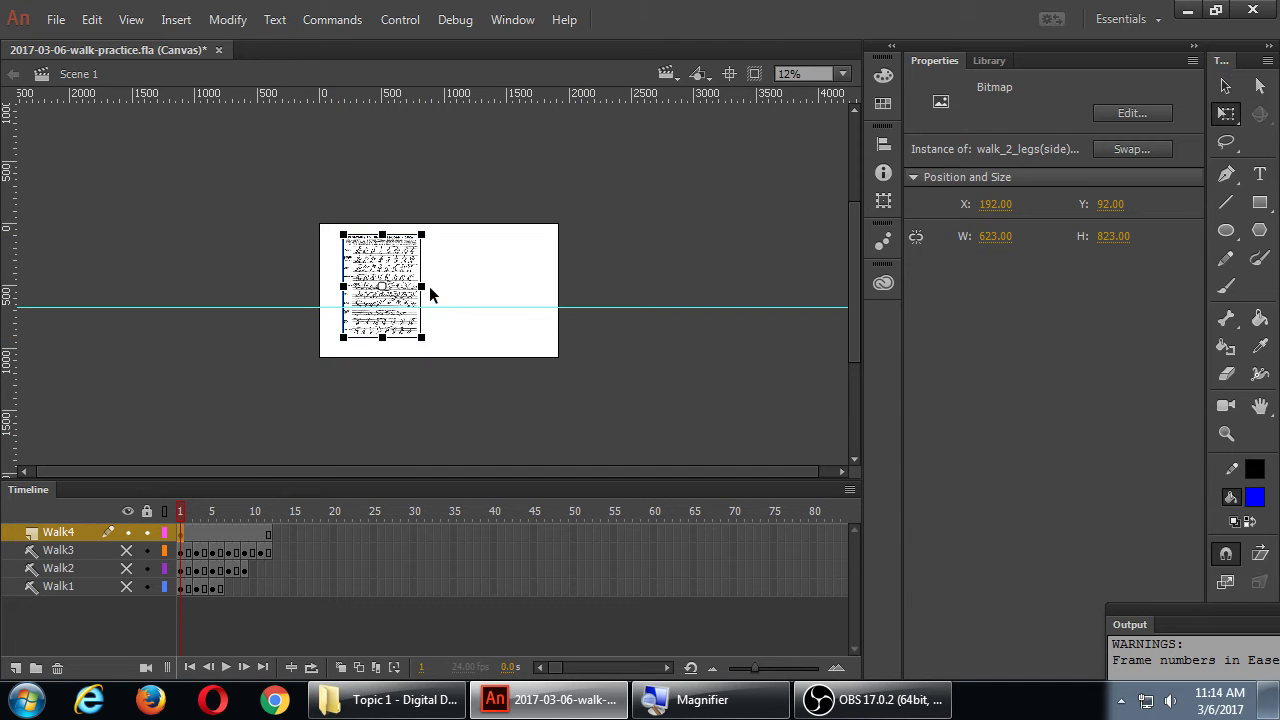
left_click_drag(424, 338, 563, 465)
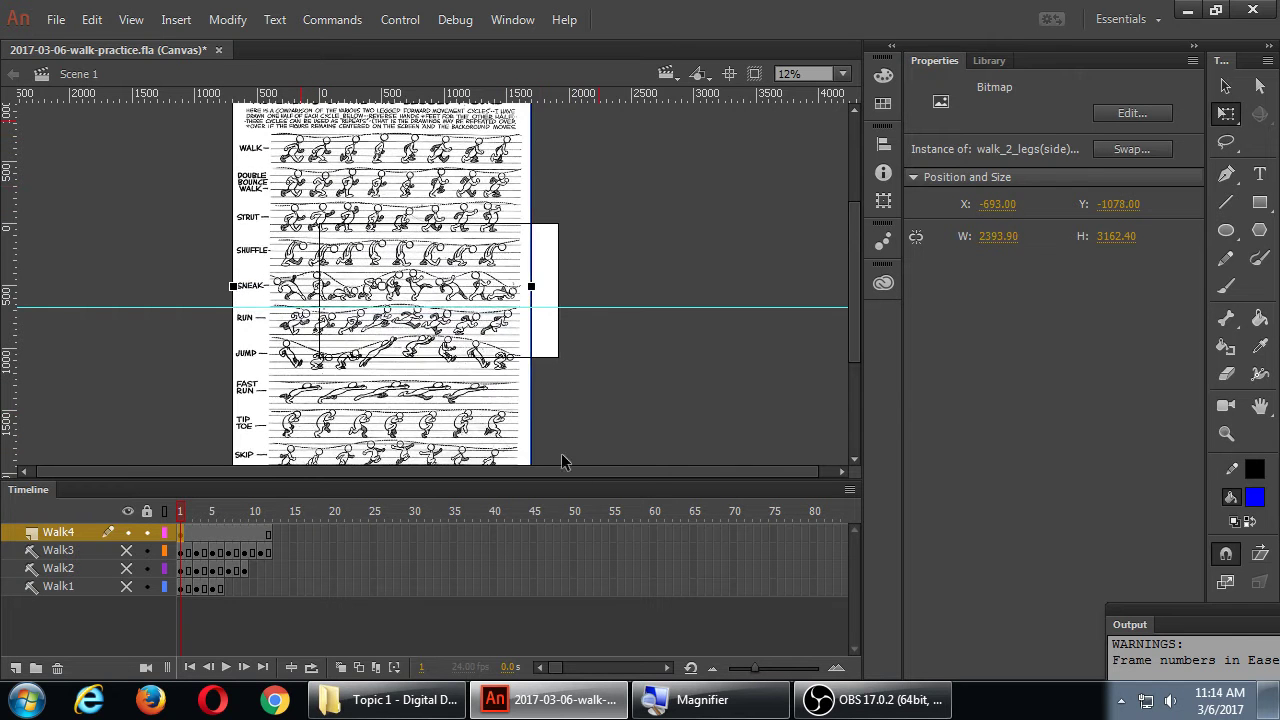
left_click_drag(400, 195, 441, 284)
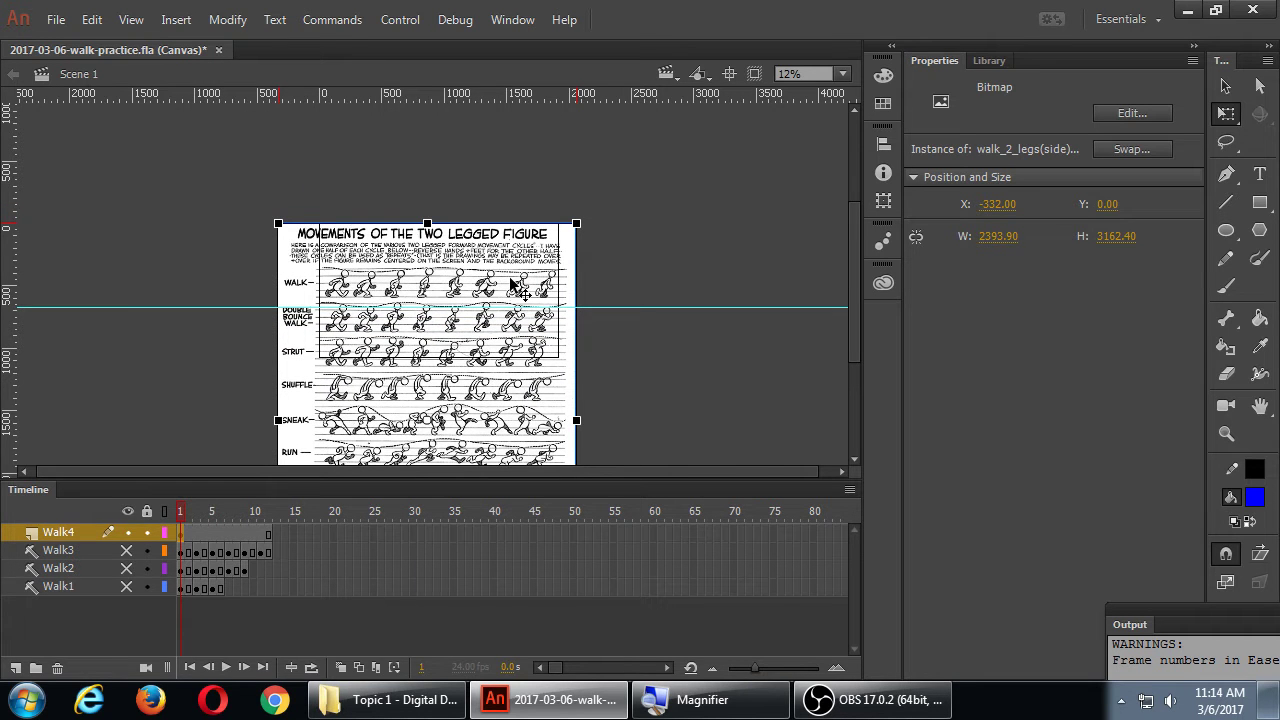
key("ctrl+=")
scroll(515, 288, "down", 5)
scroll(374, 151, "up", 5)
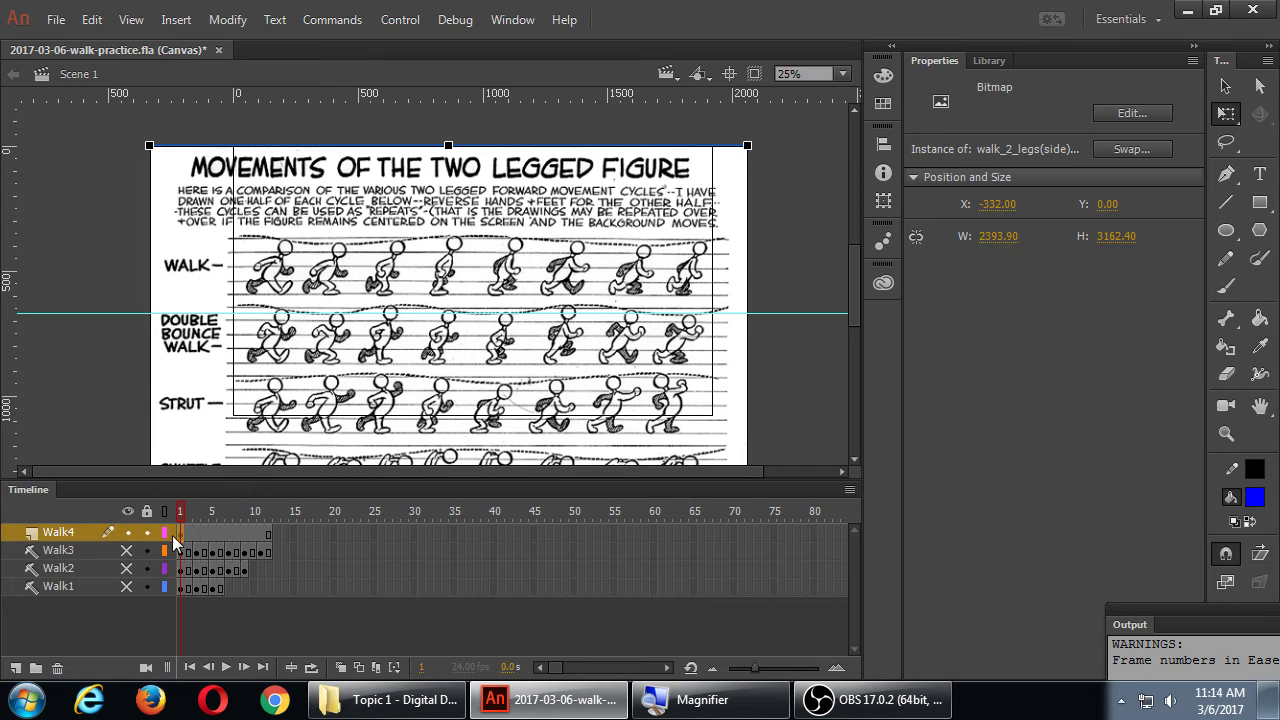
Step: Rename the reference sheet's layer to example and lock it
double_click(62, 534)
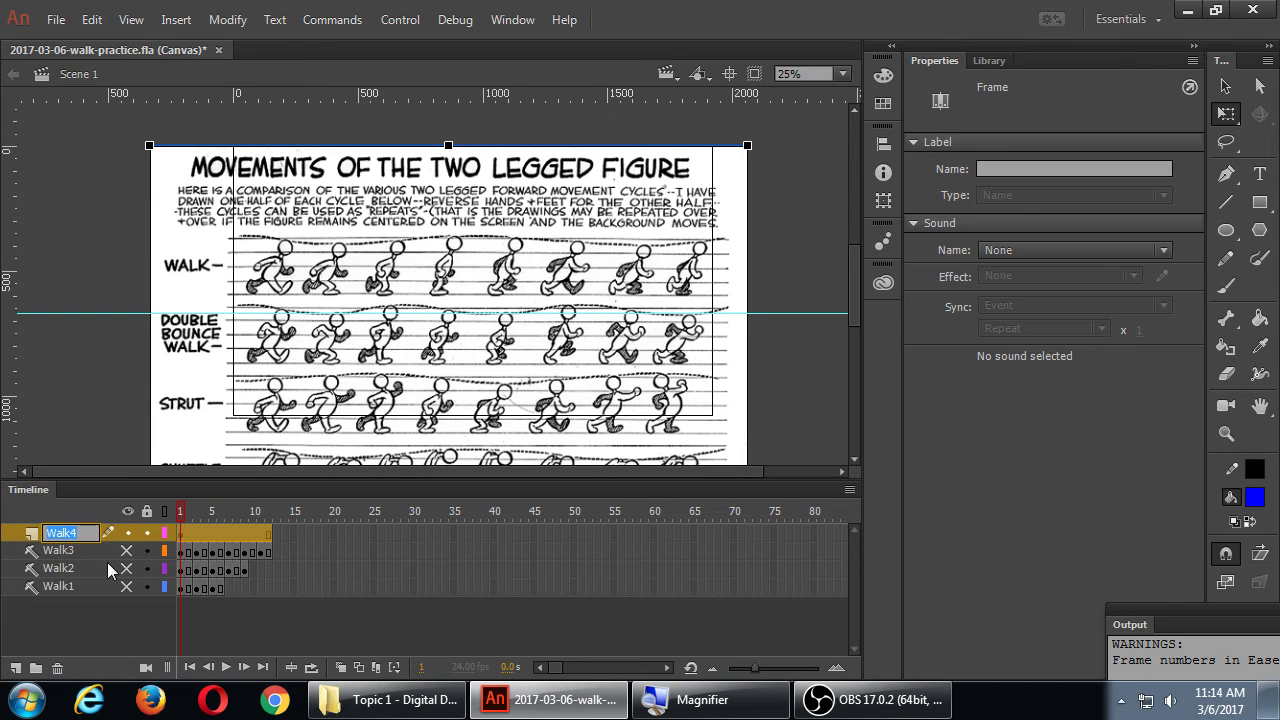
type("example")
key("Return")
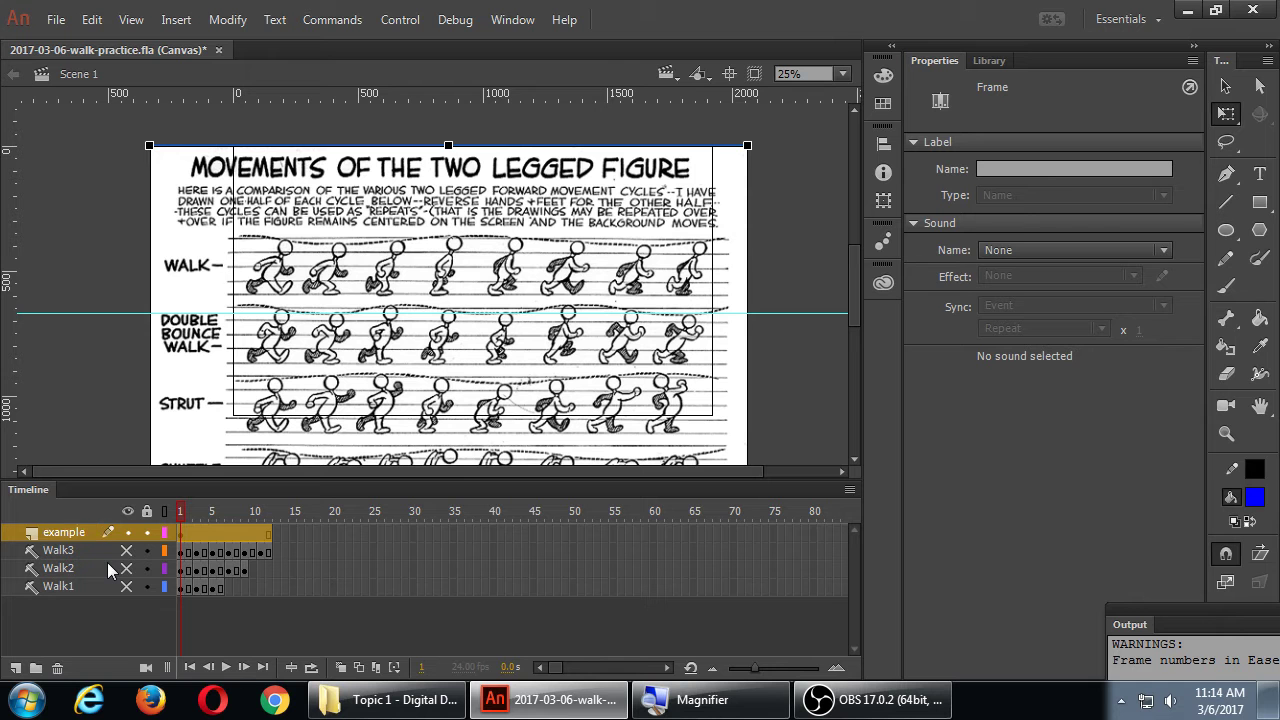
left_click(147, 532)
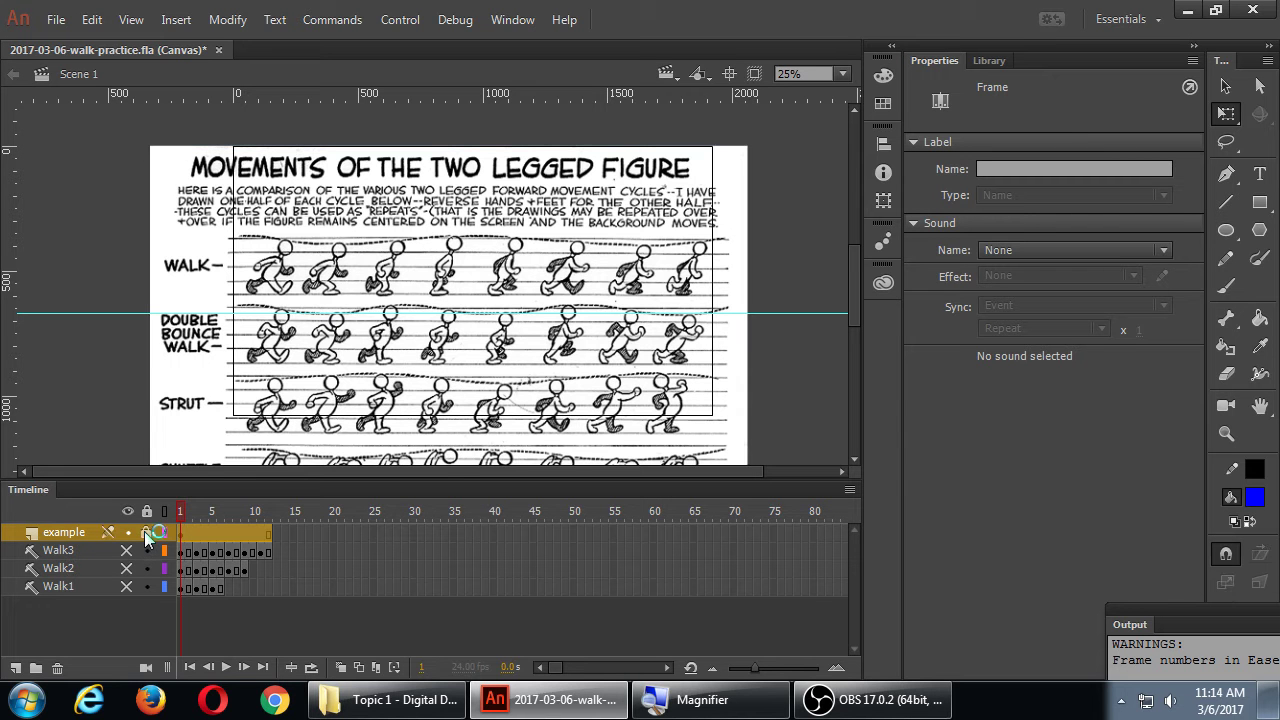
Step: Add a new layer above example and name it Walk4
left_click(16, 668)
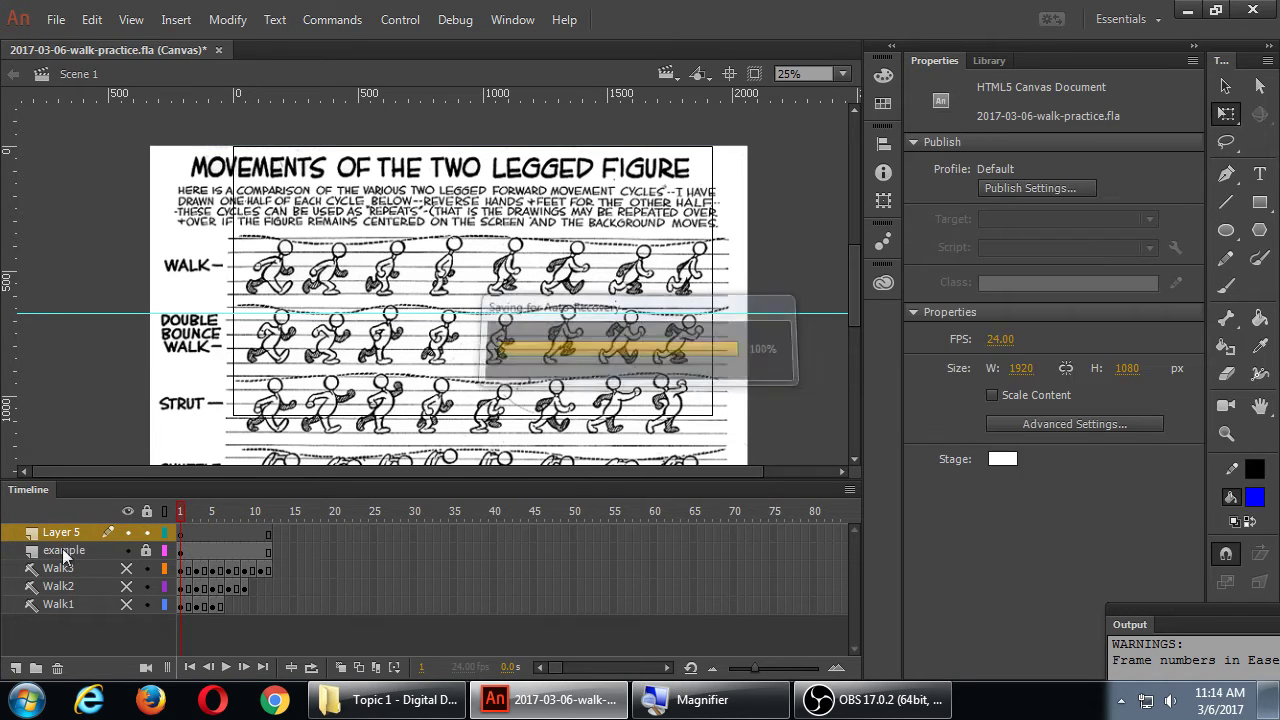
double_click(62, 532)
type("W")
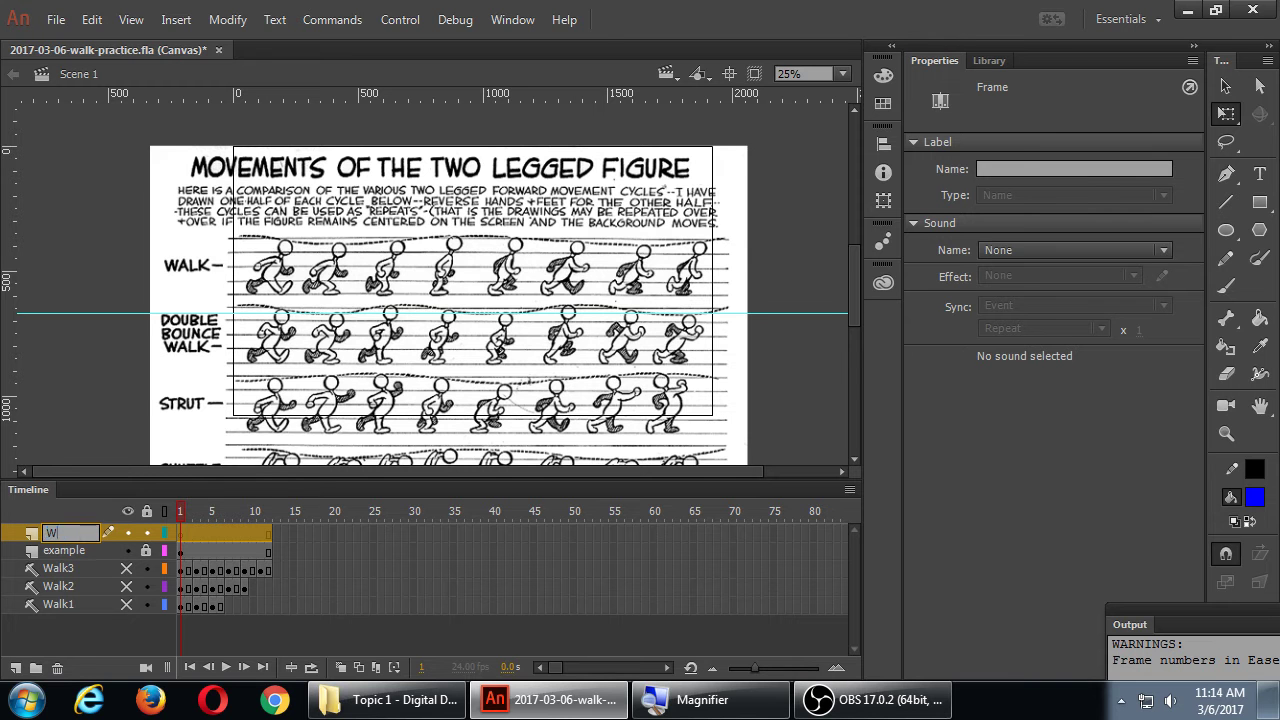
type("alk4")
key("Return")
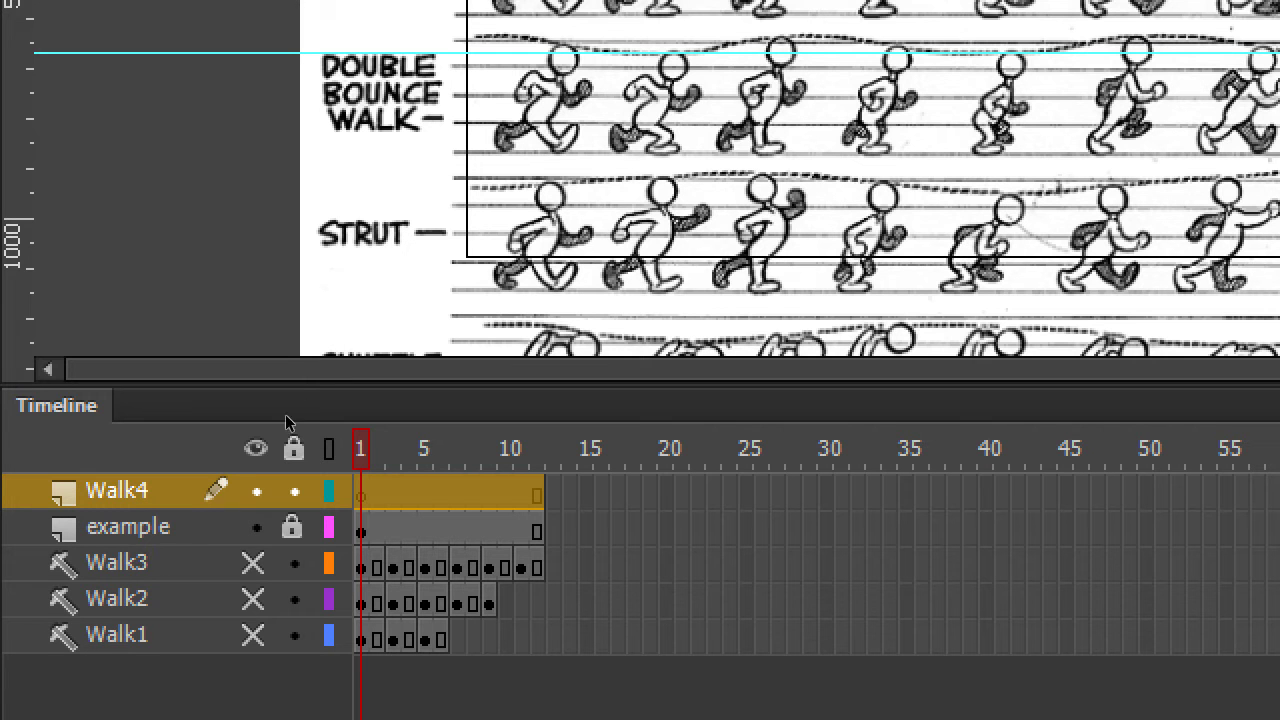
left_click(289, 524)
Step: Choose the Brush tool with a red #FF0000 fill
scroll(308, 414, "up", 3)
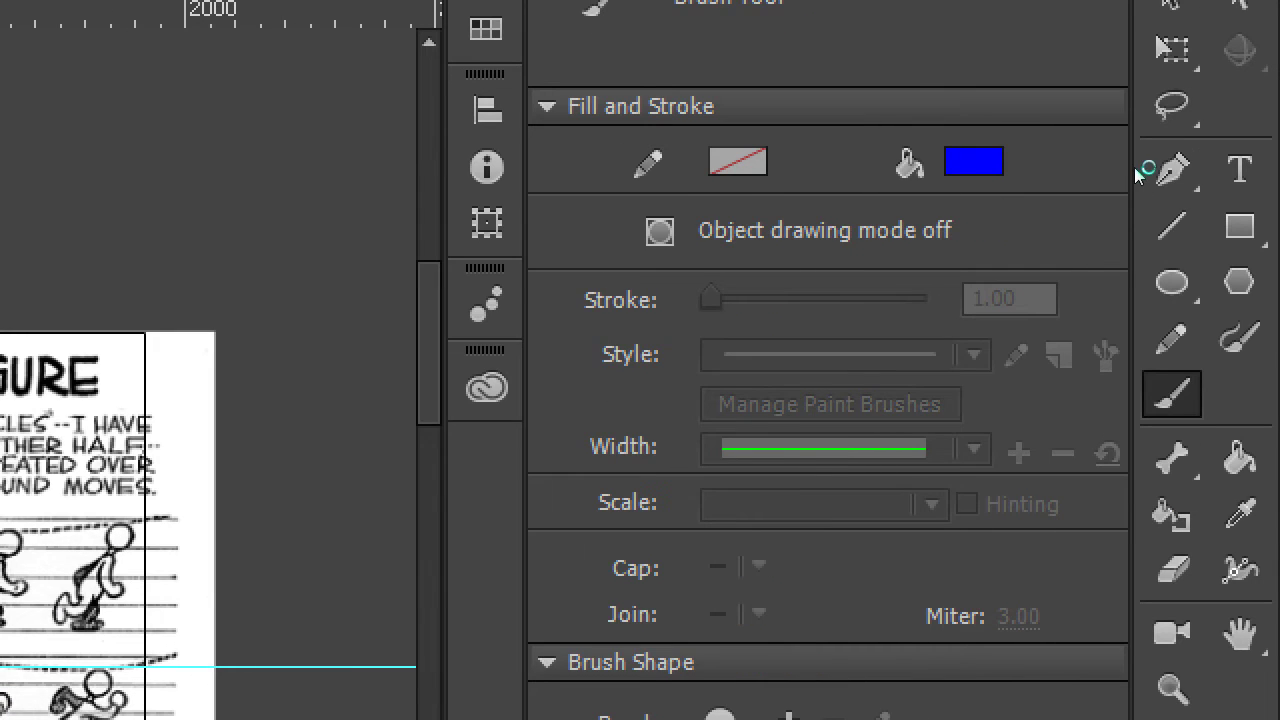
left_click(973, 161)
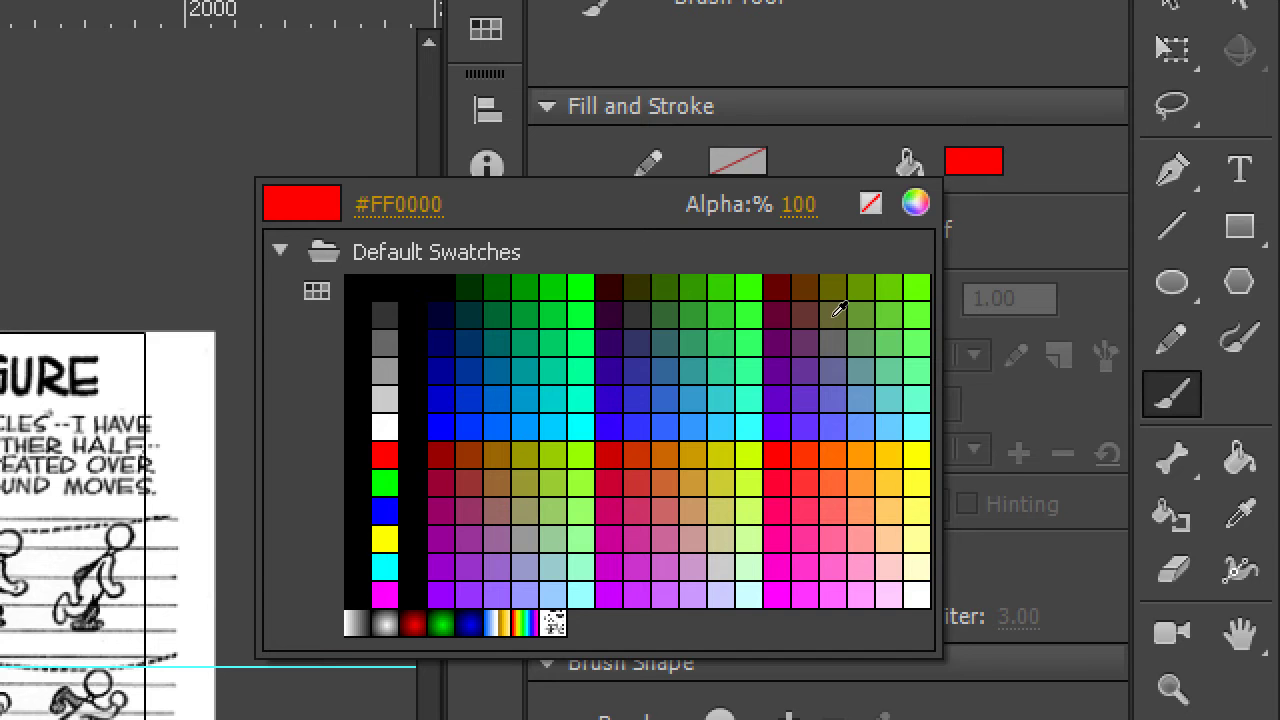
key("Escape")
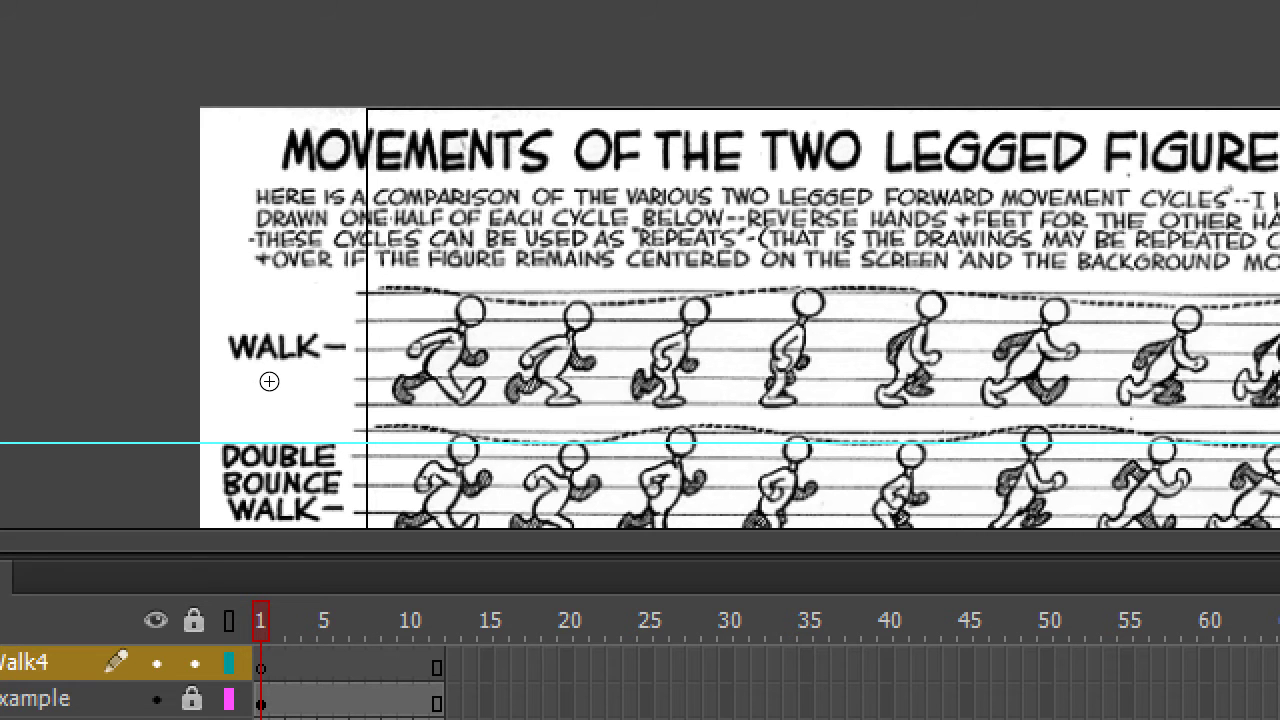
Step: Trace the first two poses of the WALK row as red stick figures with head, spine and legs on Walk4
left_click_drag(432, 367, 457, 337)
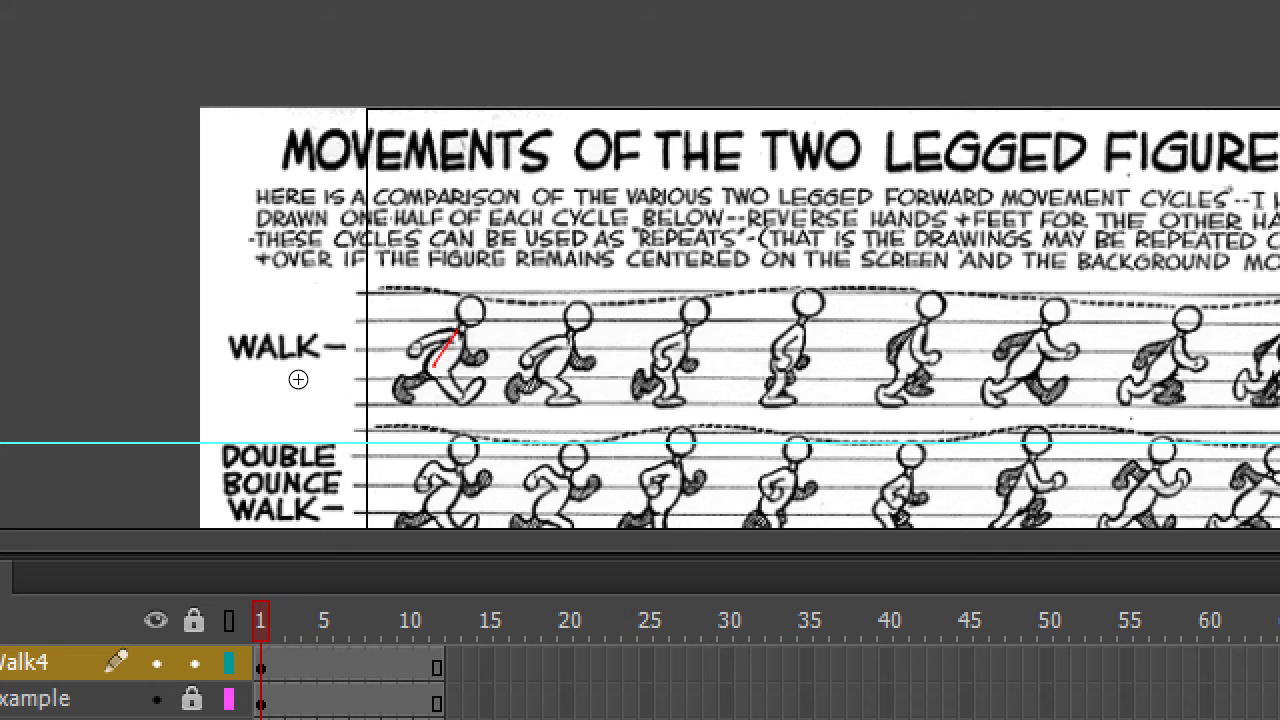
key("ctrl+=")
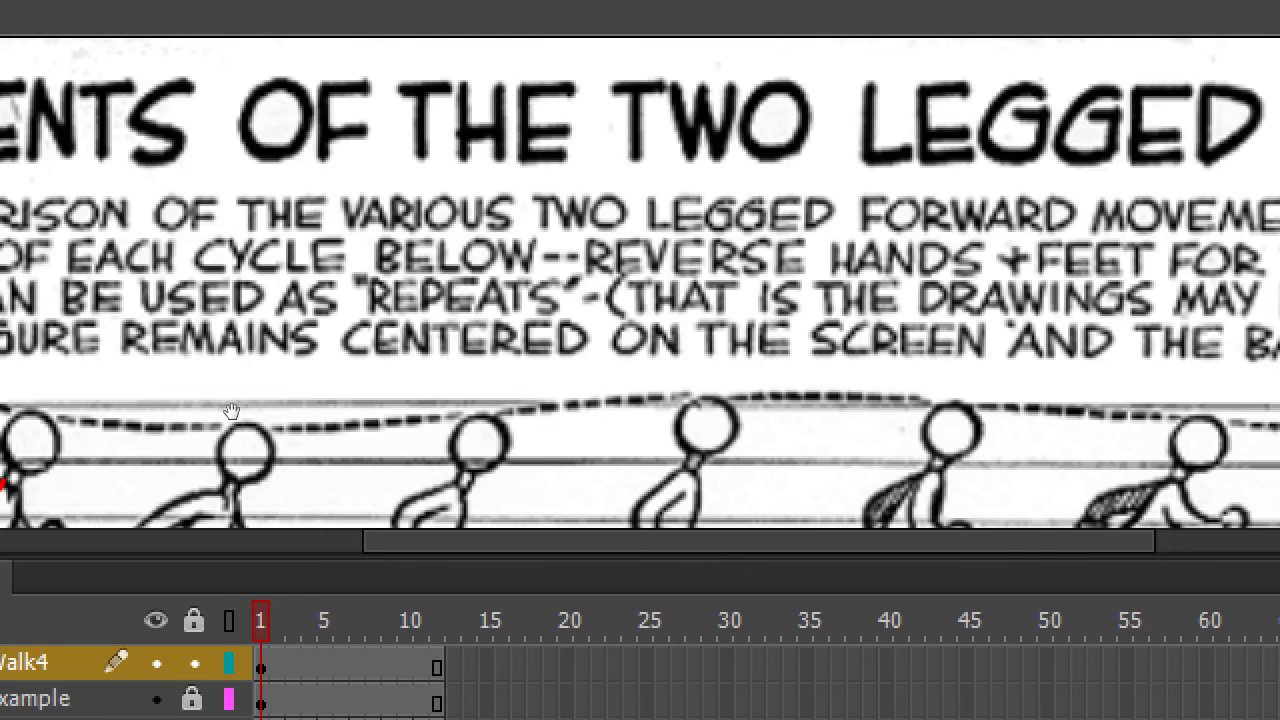
mouse_move(231, 411)
left_mouse_down()
mouse_move(556, 174)
mouse_move(804, 144)
left_mouse_up()
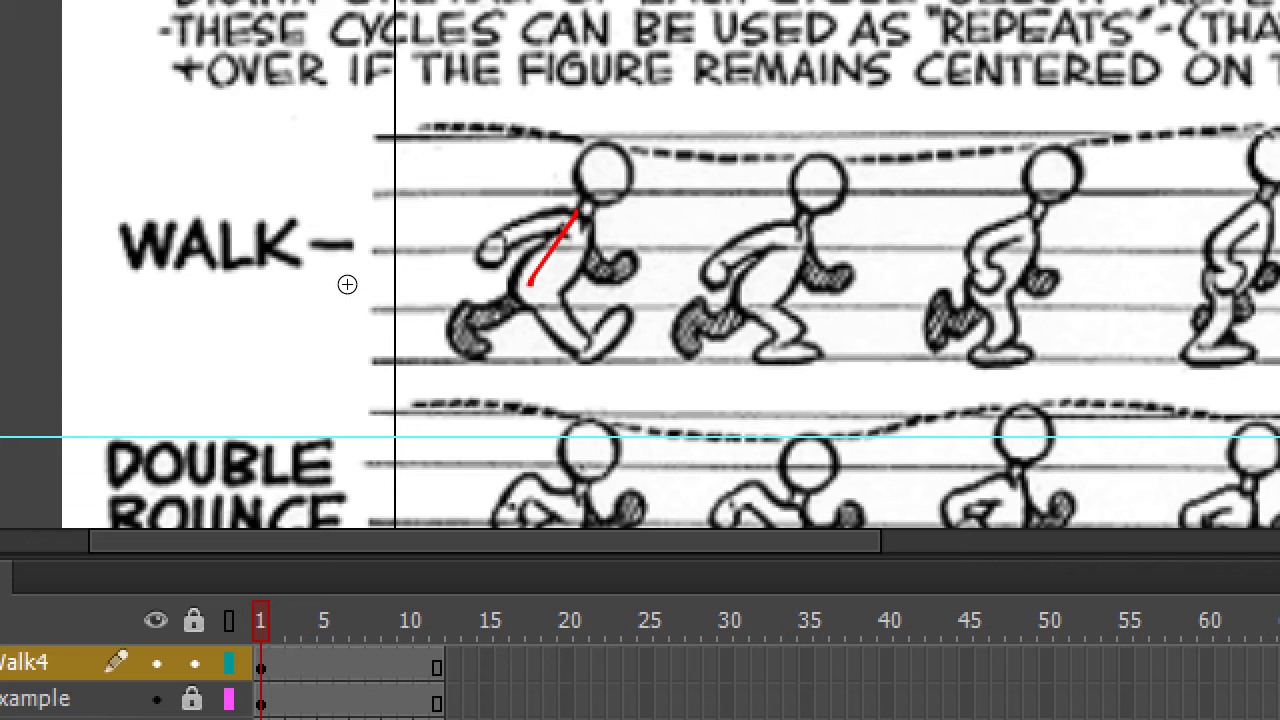
mouse_move(362, 278)
left_mouse_down()
mouse_move(348, 310)
mouse_move(365, 313)
mouse_move(347, 297)
mouse_move(338, 370)
mouse_move(356, 391)
mouse_move(327, 359)
mouse_move(297, 383)
mouse_move(312, 346)
mouse_move(326, 357)
mouse_move(297, 386)
left_mouse_up()
key("ctrl+z")
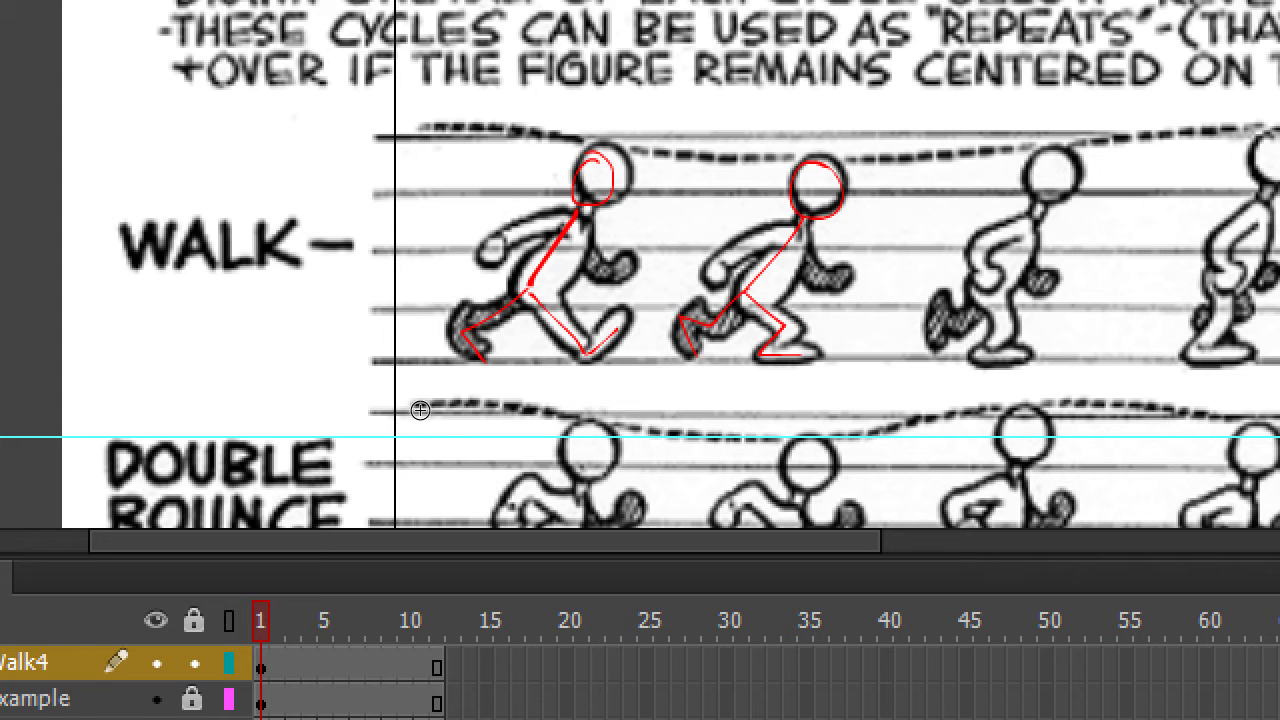
key("ctrl+z")
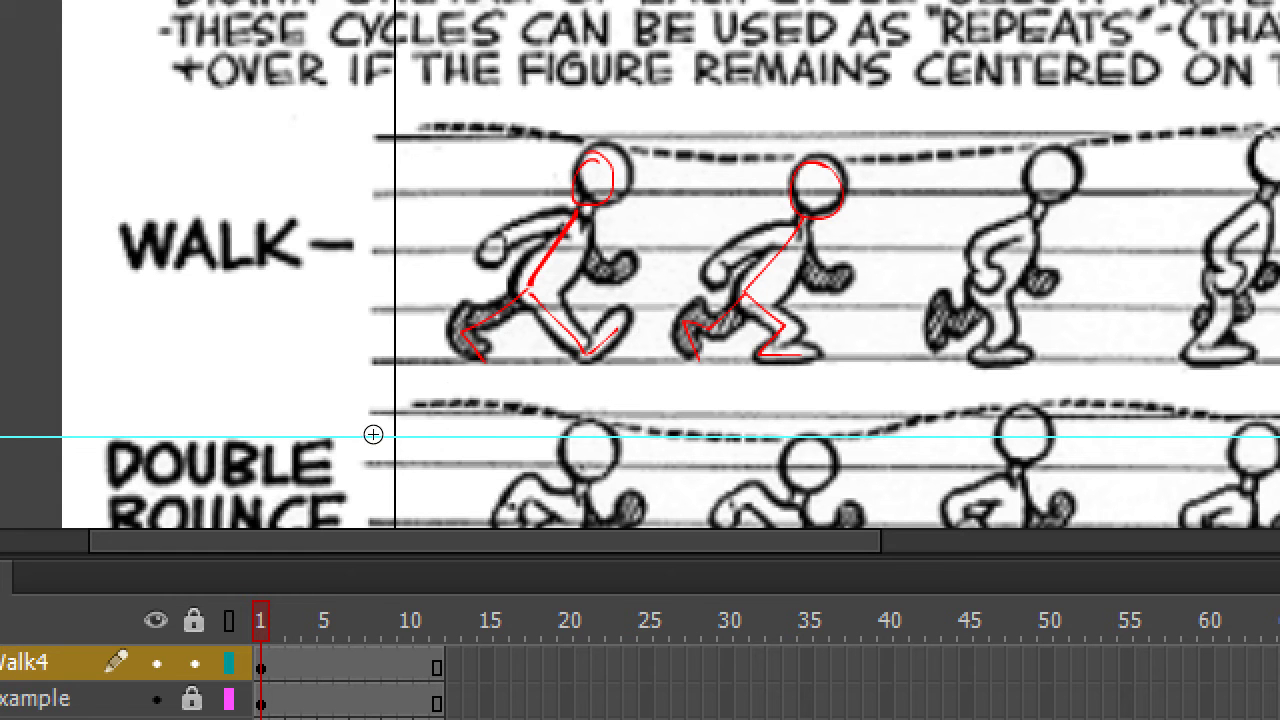
Step: Trace the third WALK pose as a red stick figure, undoing and redrawing its legs
scroll(460, 377, "right", 5)
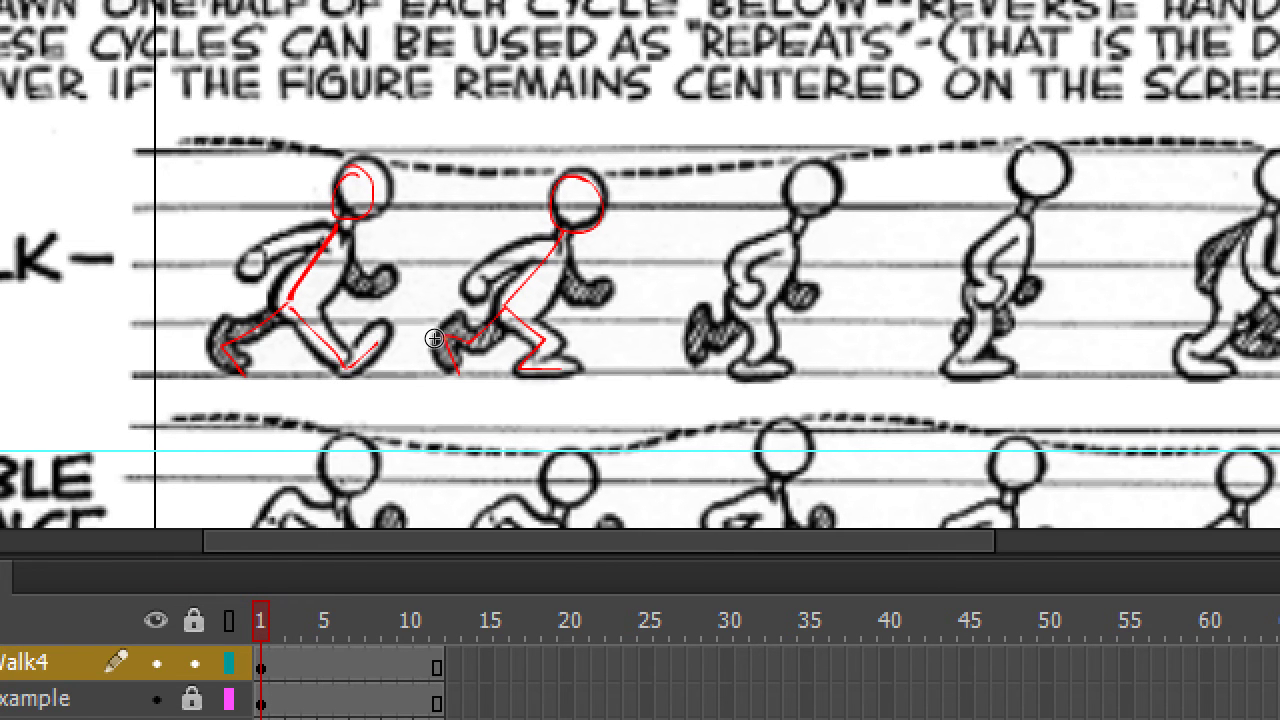
mouse_move(422, 346)
left_mouse_down()
mouse_move(458, 322)
mouse_move(448, 300)
mouse_move(470, 328)
mouse_move(462, 290)
left_mouse_up()
mouse_move(424, 350)
left_mouse_down()
mouse_move(440, 397)
mouse_move(437, 363)
mouse_move(418, 383)
mouse_move(409, 371)
mouse_move(409, 391)
left_mouse_up()
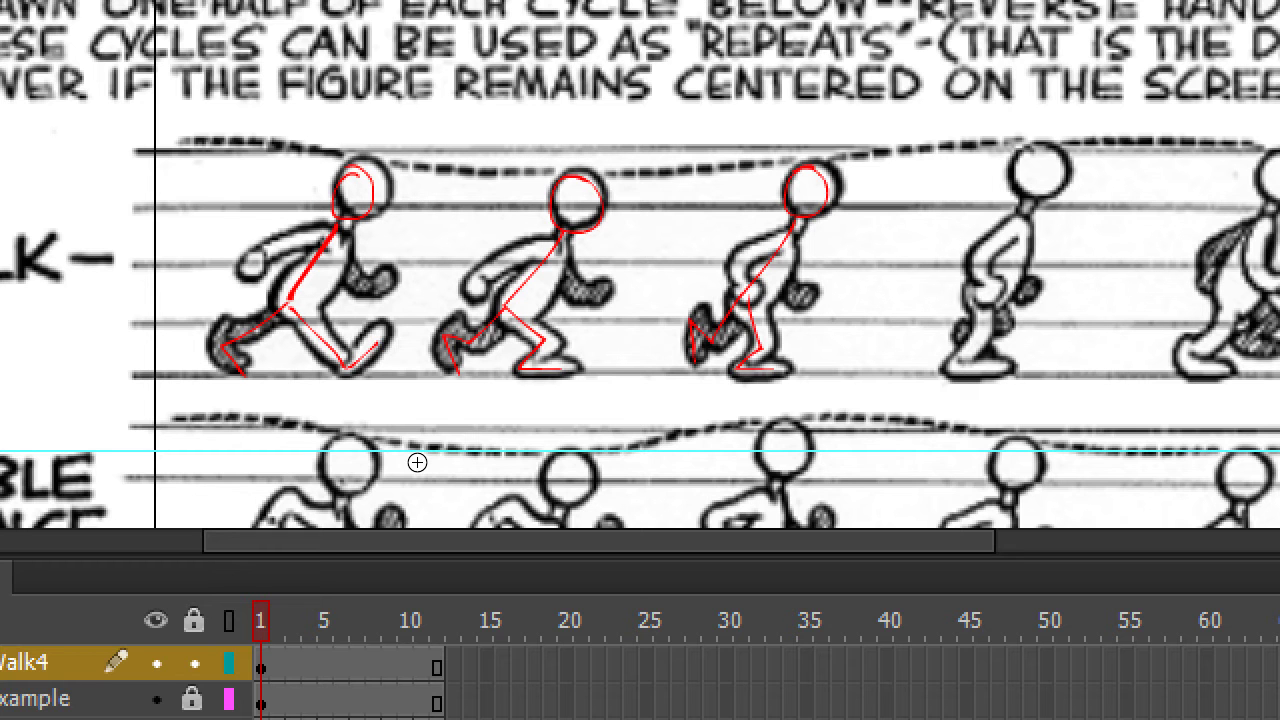
key("ctrl+z")
key("ctrl+z")
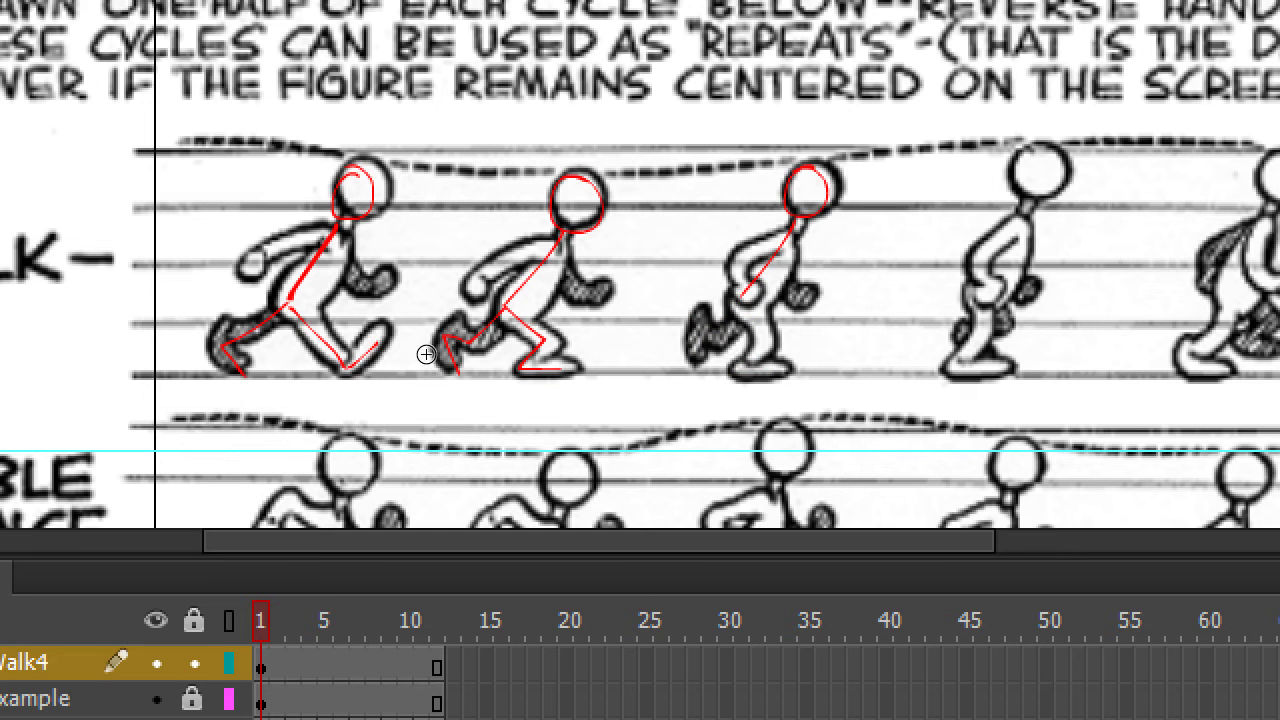
left_click_drag(429, 354, 449, 398)
mouse_move(423, 354)
left_mouse_down()
mouse_move(423, 380)
mouse_move(401, 378)
left_mouse_up()
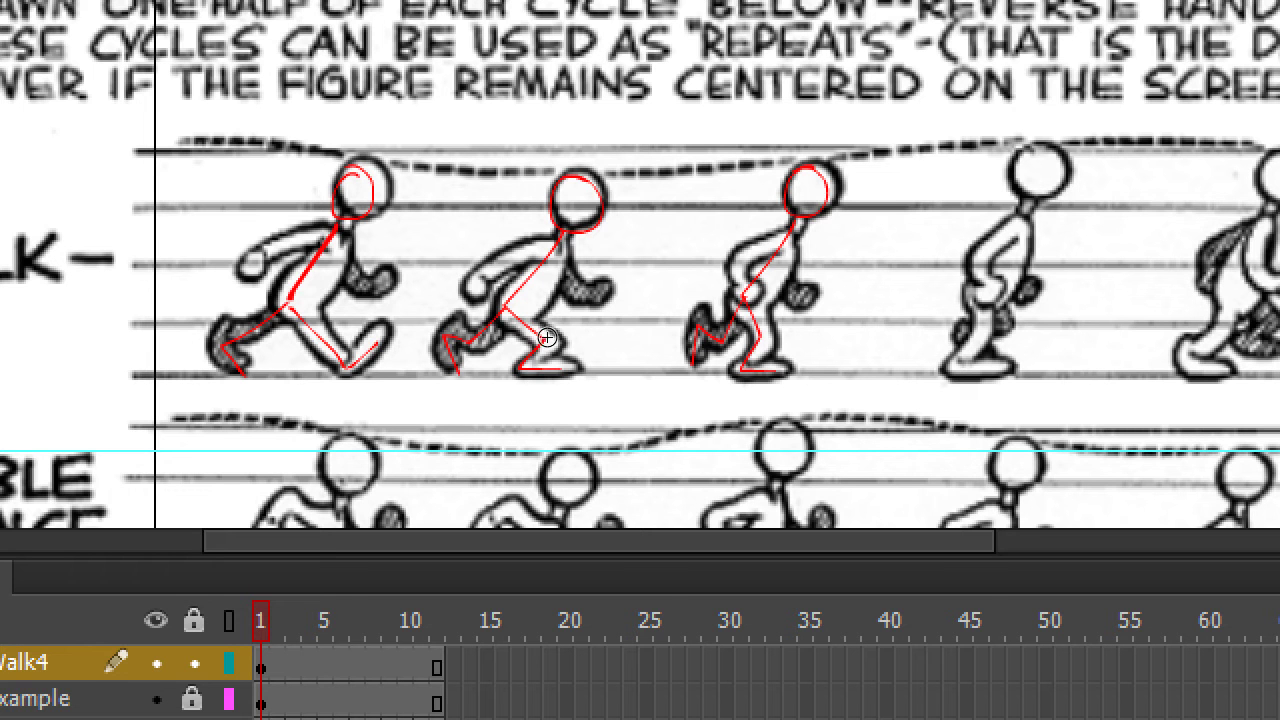
Step: Trace the fourth WALK pose as a red stick figure and adjust its head circle
left_click_drag(545, 345, 550, 386)
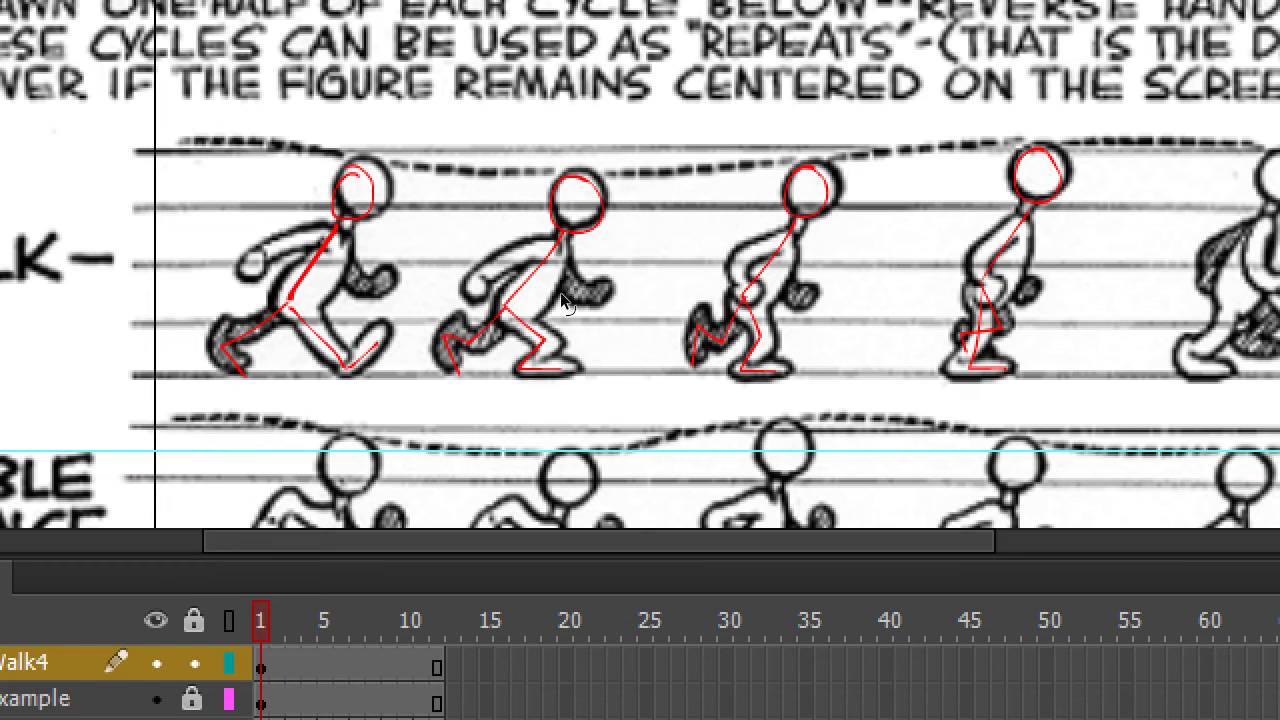
left_click(590, 318)
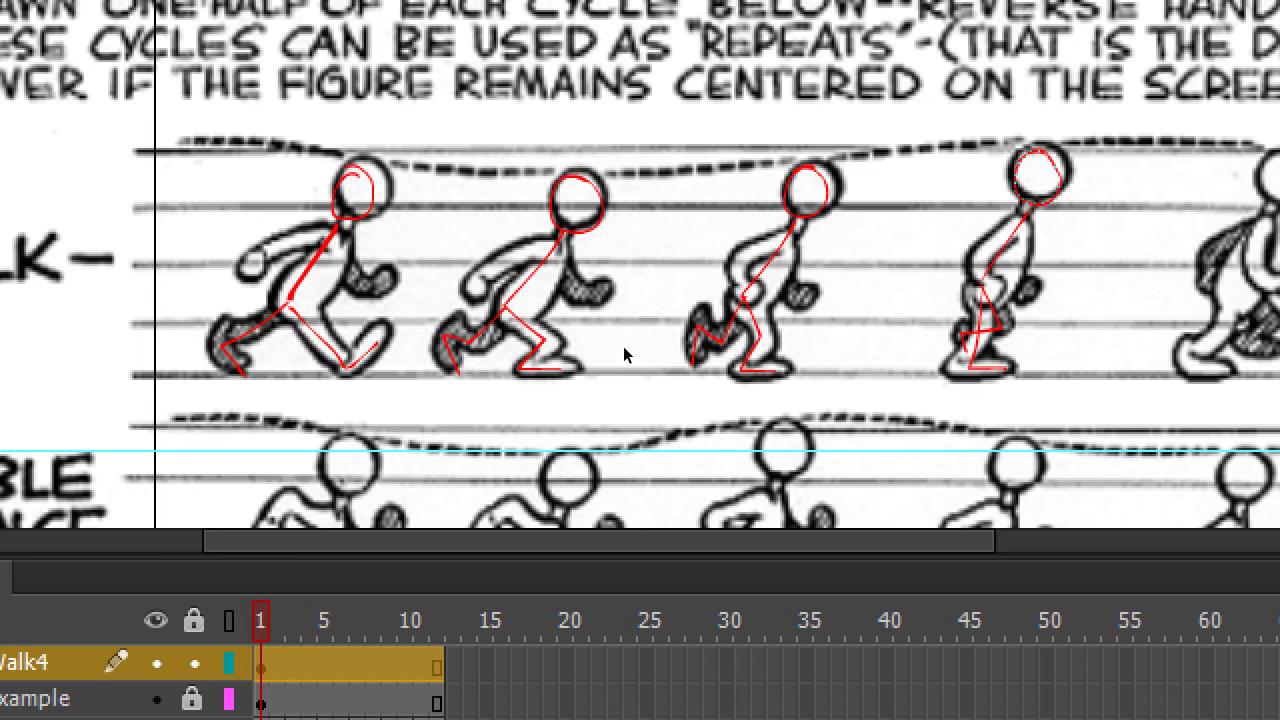
left_click(624, 355)
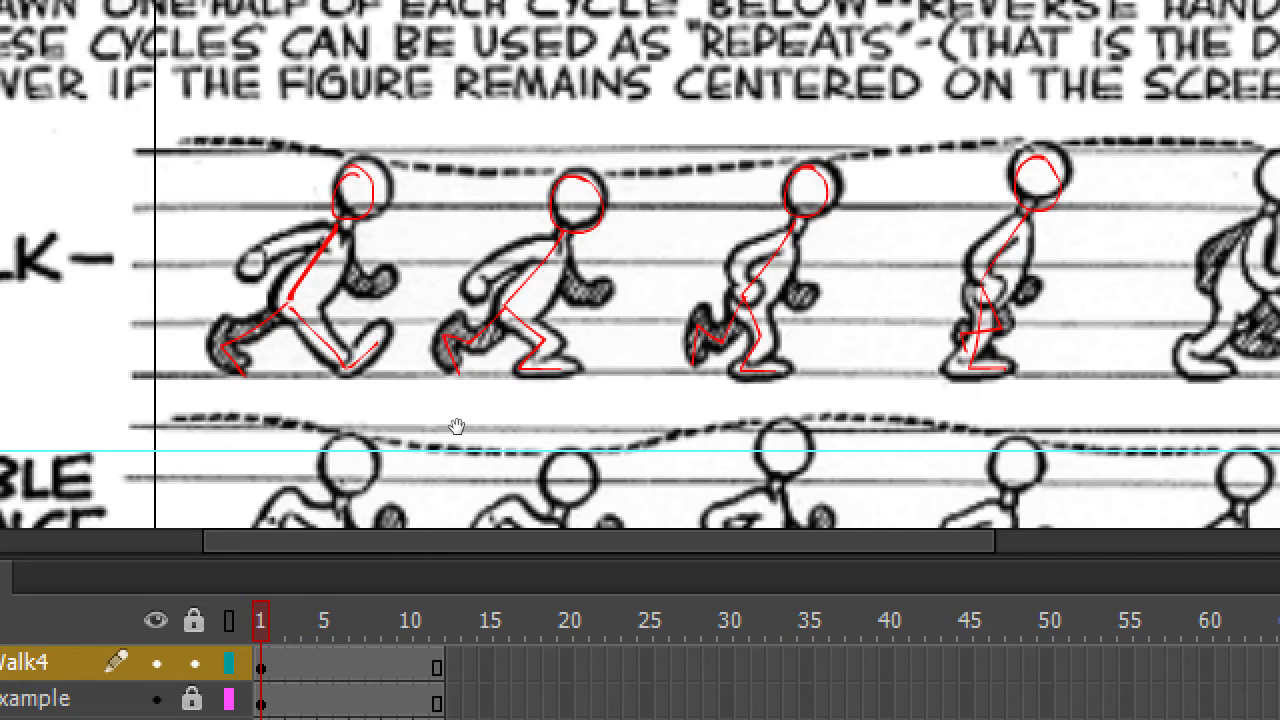
Step: Trace the fifth and sixth WALK poses in red, undoing and redrawing the sixth figure's legs and adding its head
left_click_drag(528, 370, 297, 340)
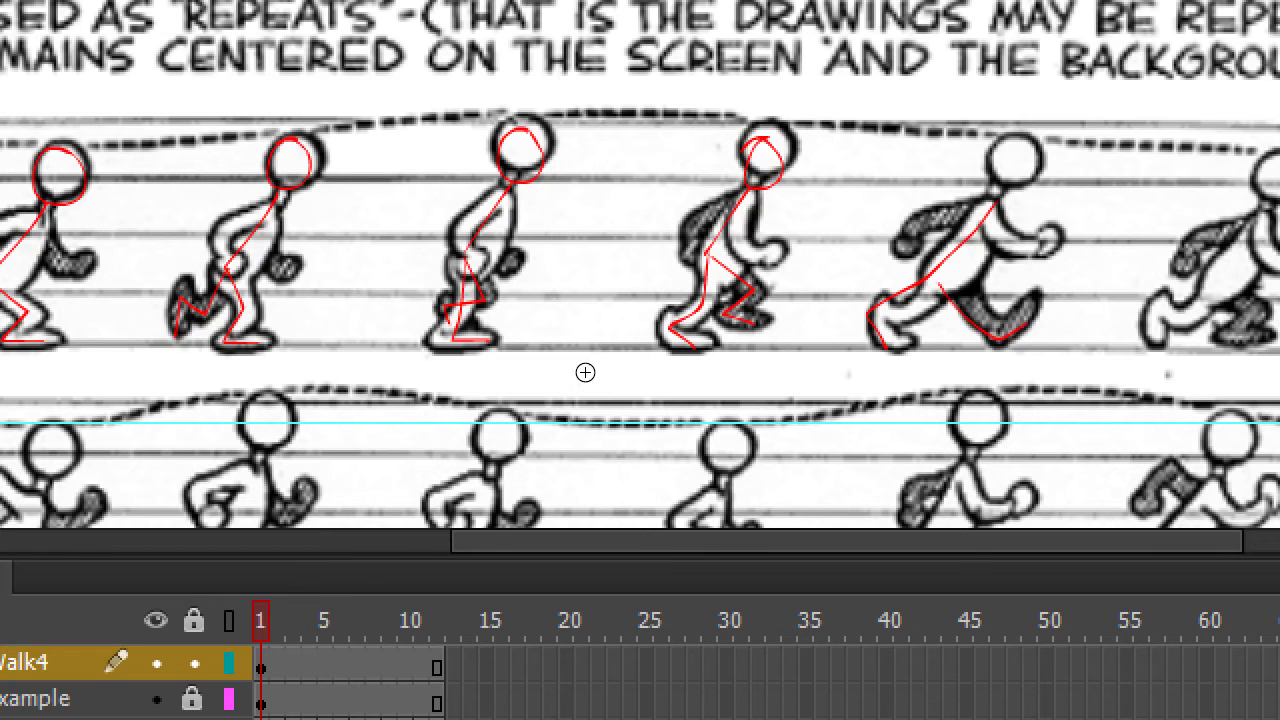
key("ctrl+z")
key("ctrl+z")
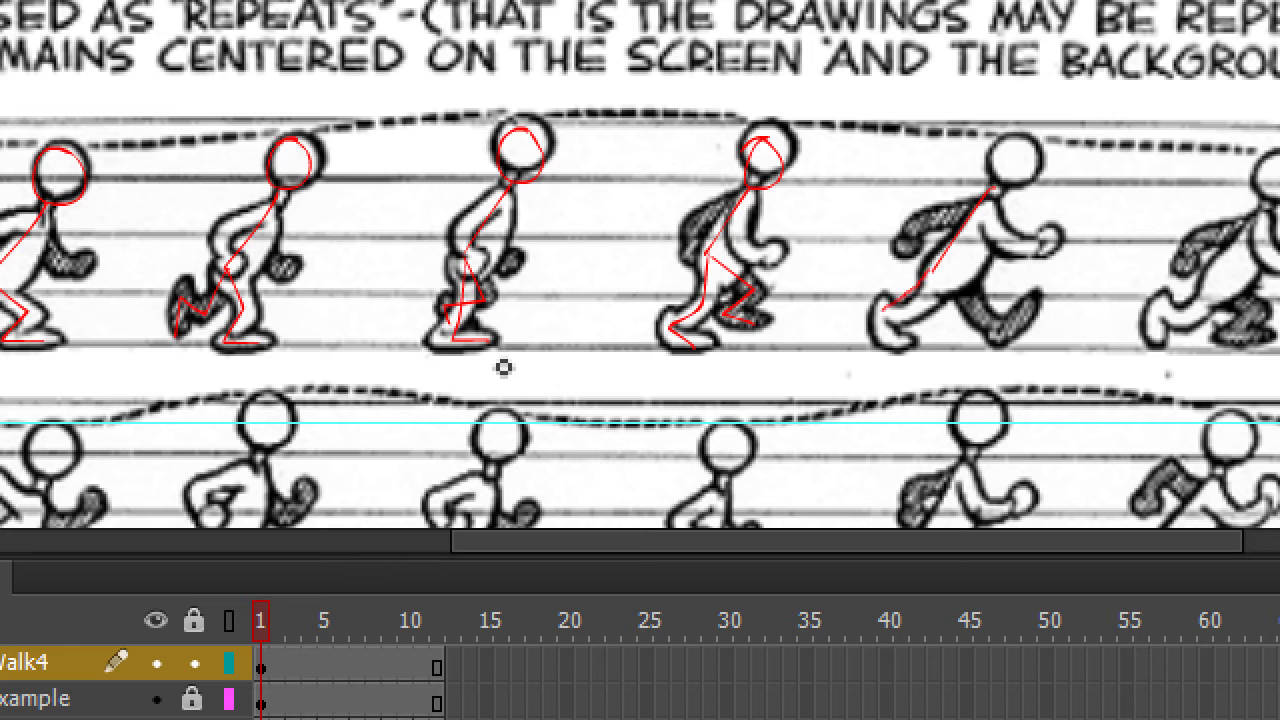
left_click_drag(504, 367, 508, 390)
mouse_move(518, 345)
left_mouse_down()
mouse_move(557, 382)
mouse_move(577, 374)
left_mouse_up()
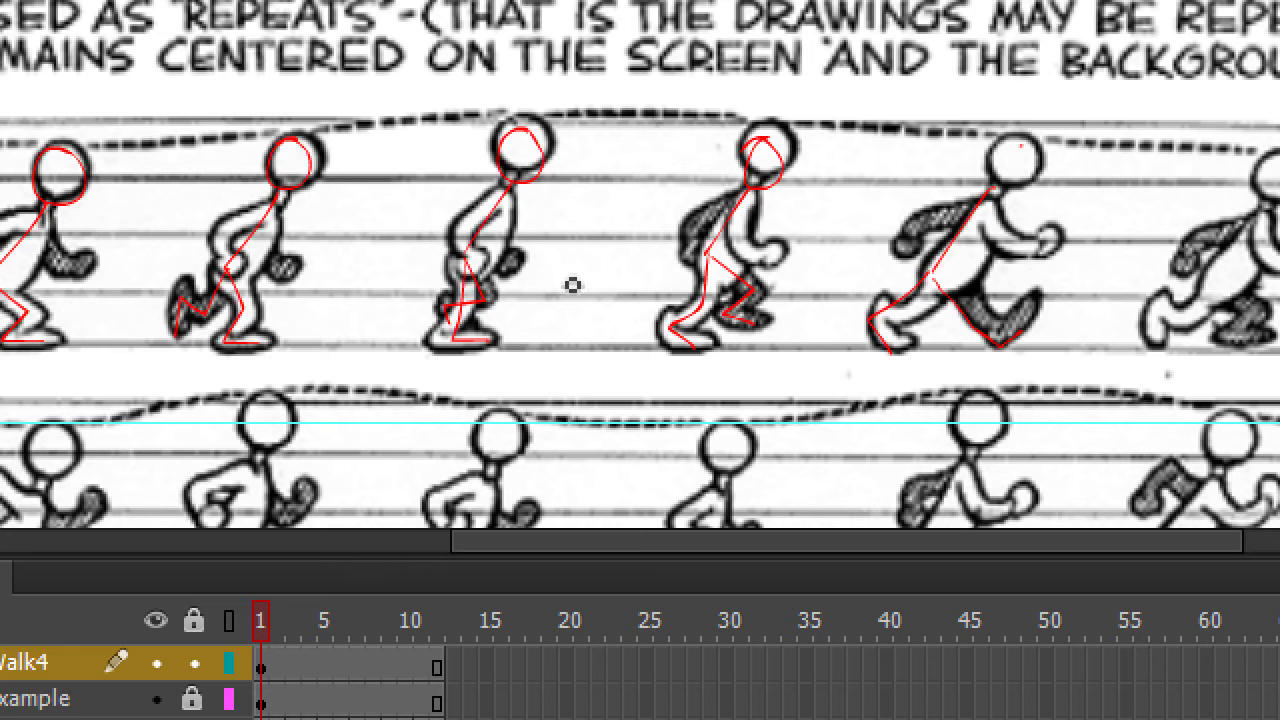
mouse_move(572, 285)
left_mouse_down()
mouse_move(563, 309)
mouse_move(554, 294)
left_mouse_up()
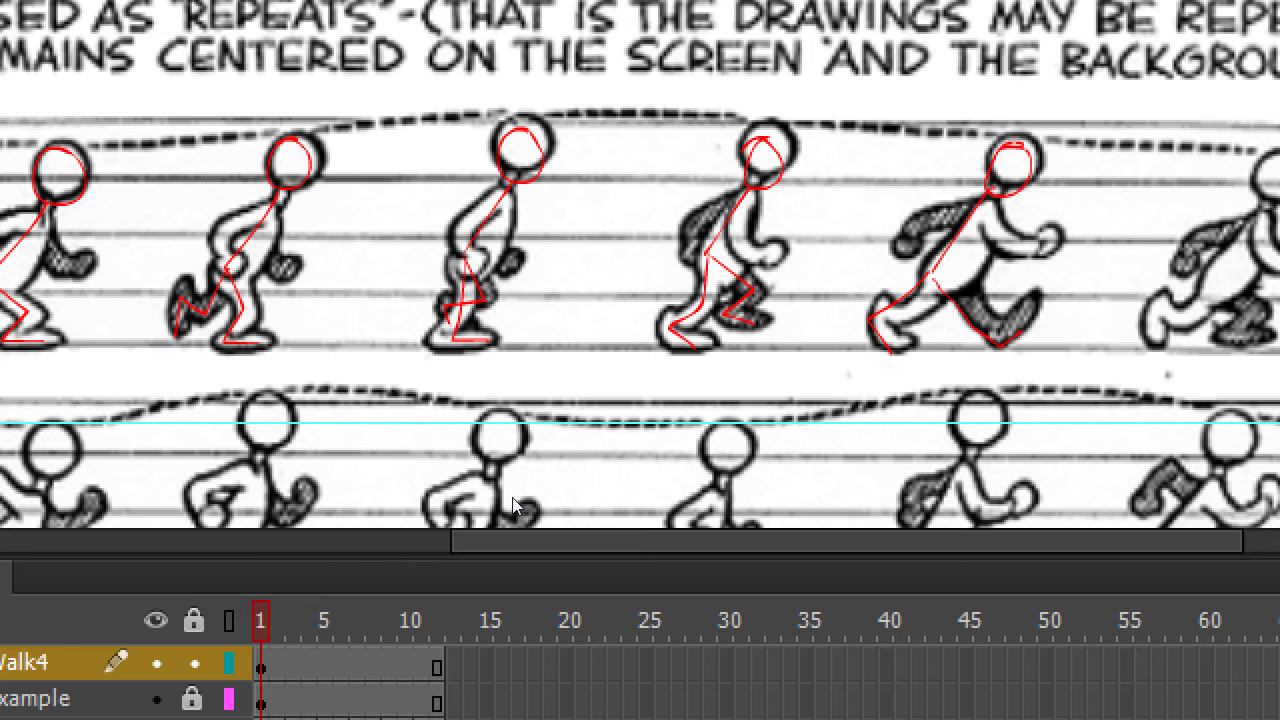
Step: Trace the seventh and eighth WALK poses as red stick figures with heads, spines and legs
left_click_drag(614, 331, 390, 340)
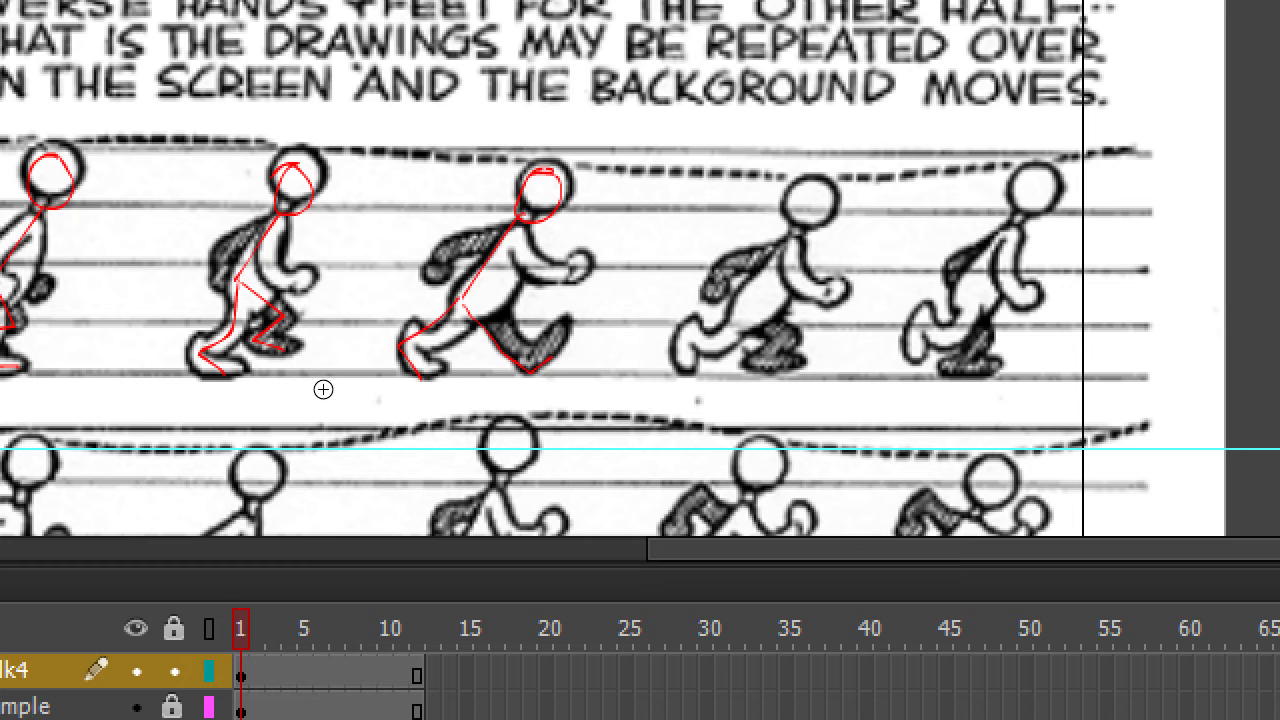
mouse_move(471, 328)
left_mouse_down()
mouse_move(437, 367)
mouse_move(426, 355)
mouse_move(431, 373)
mouse_move(408, 393)
mouse_move(429, 362)
mouse_move(469, 406)
left_mouse_up()
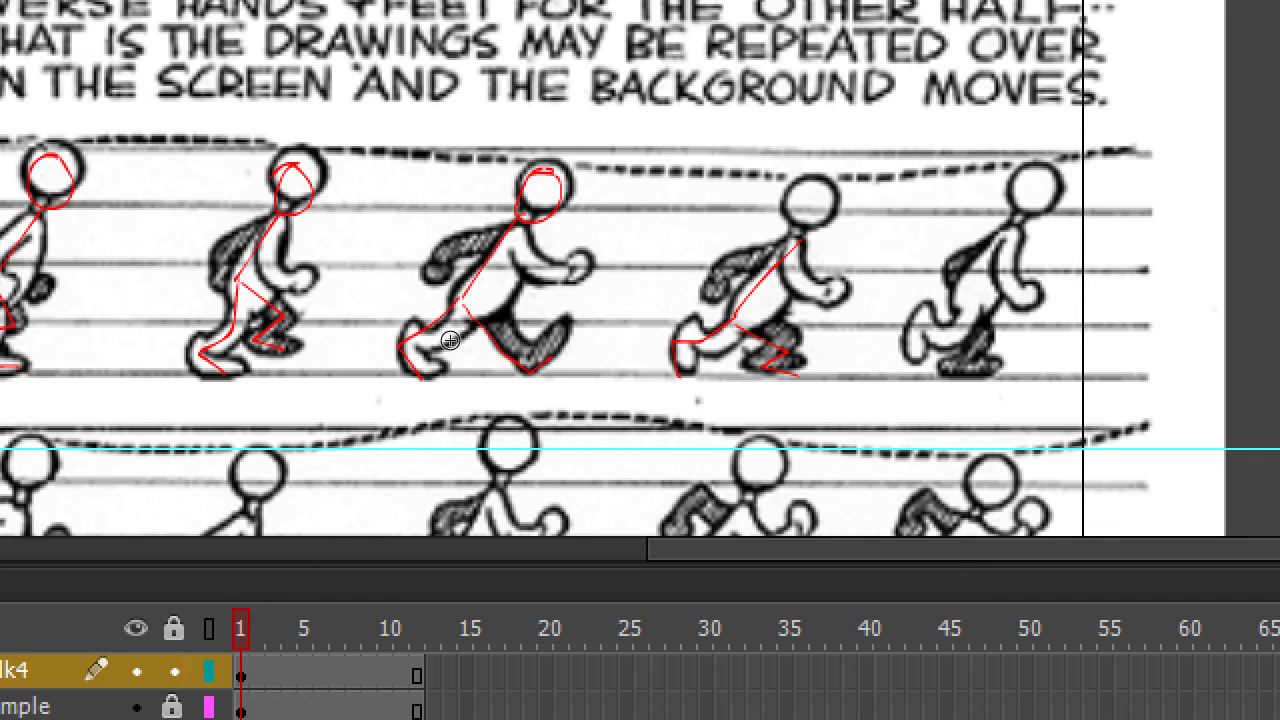
mouse_move(474, 293)
left_mouse_down()
mouse_move(480, 320)
mouse_move(457, 309)
left_mouse_up()
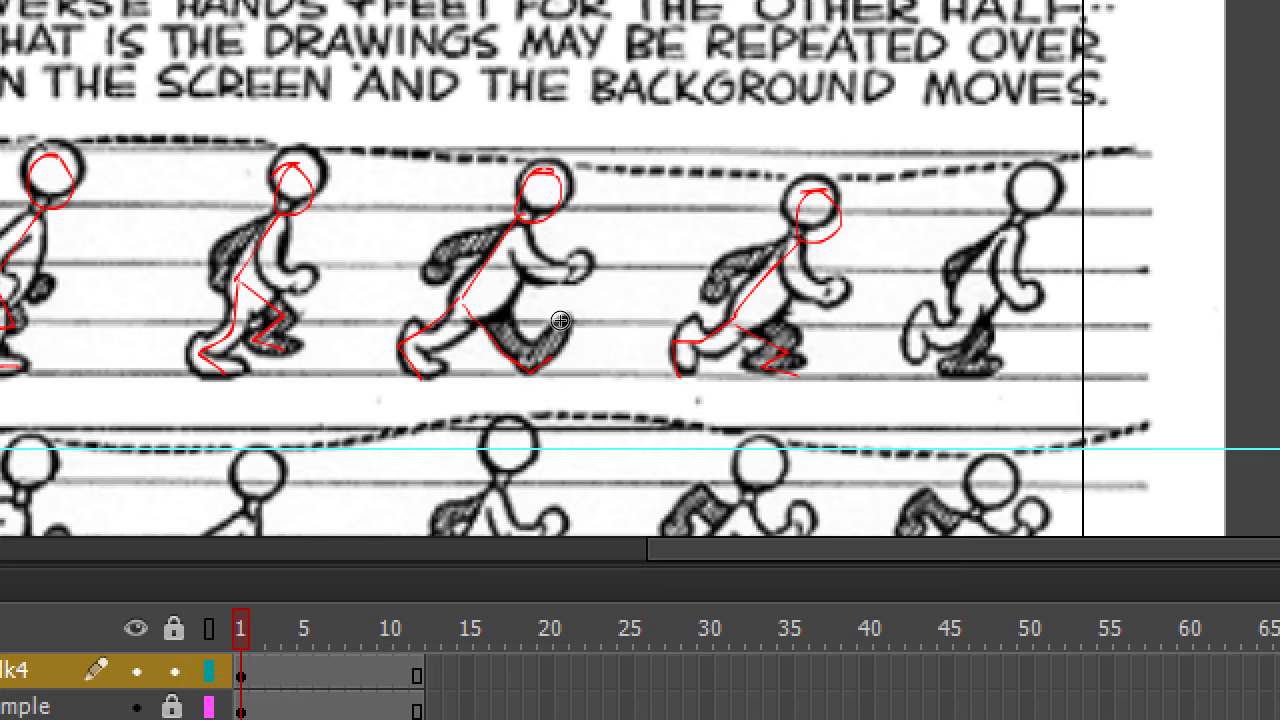
mouse_move(558, 320)
left_mouse_down()
mouse_move(556, 363)
mouse_move(529, 389)
mouse_move(550, 362)
mouse_move(551, 394)
mouse_move(574, 289)
mouse_move(571, 321)
mouse_move(566, 309)
left_mouse_up()
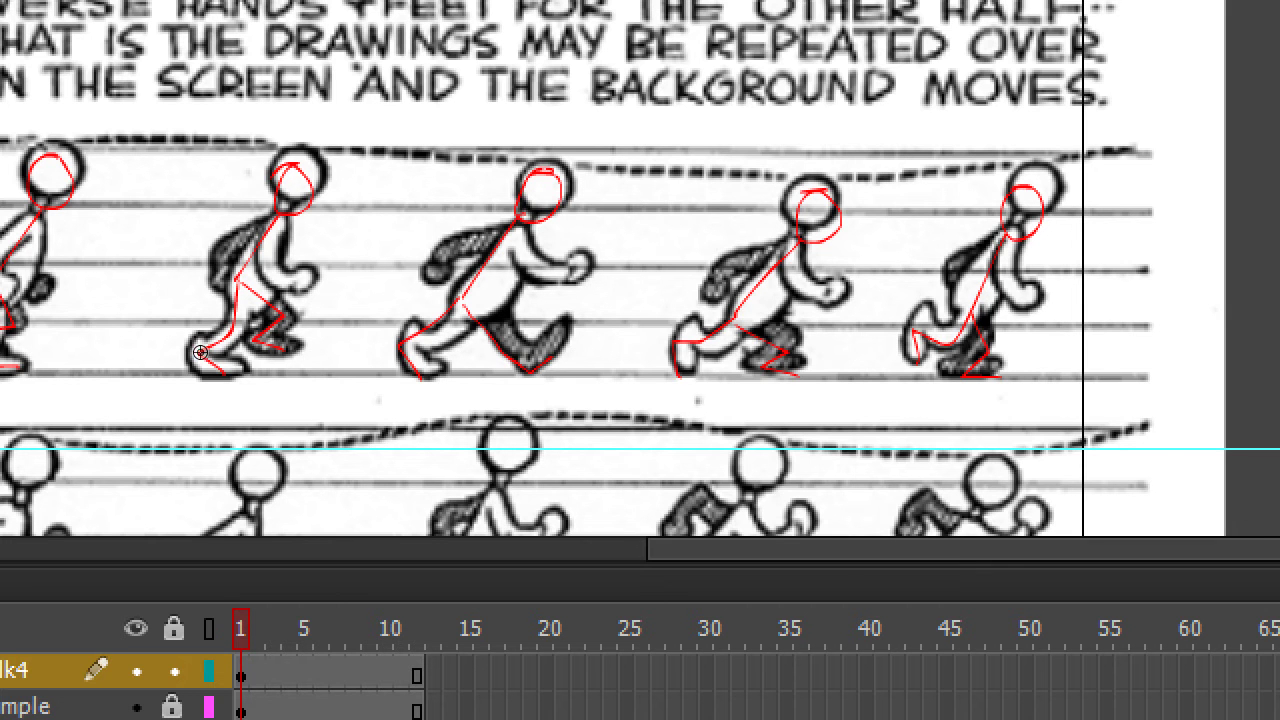
key("shift+h")
left_click_drag(210, 352, 366, 352)
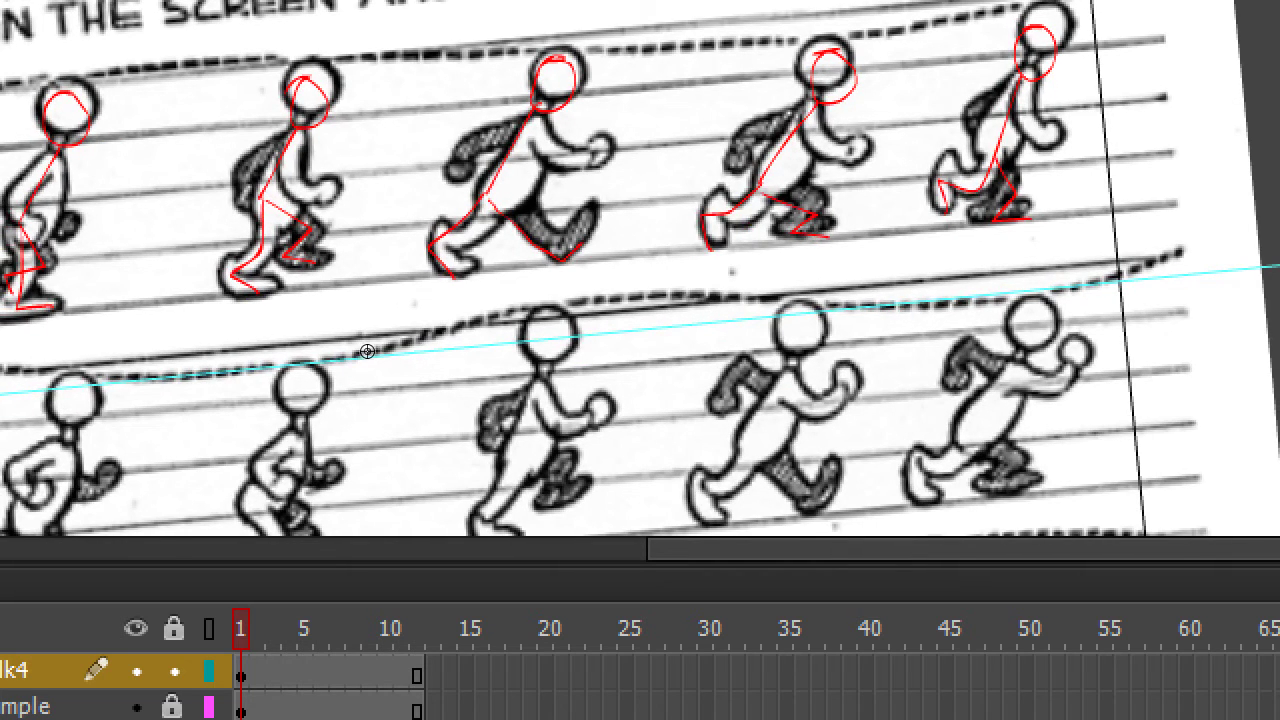
scroll(366, 350, "down", 3)
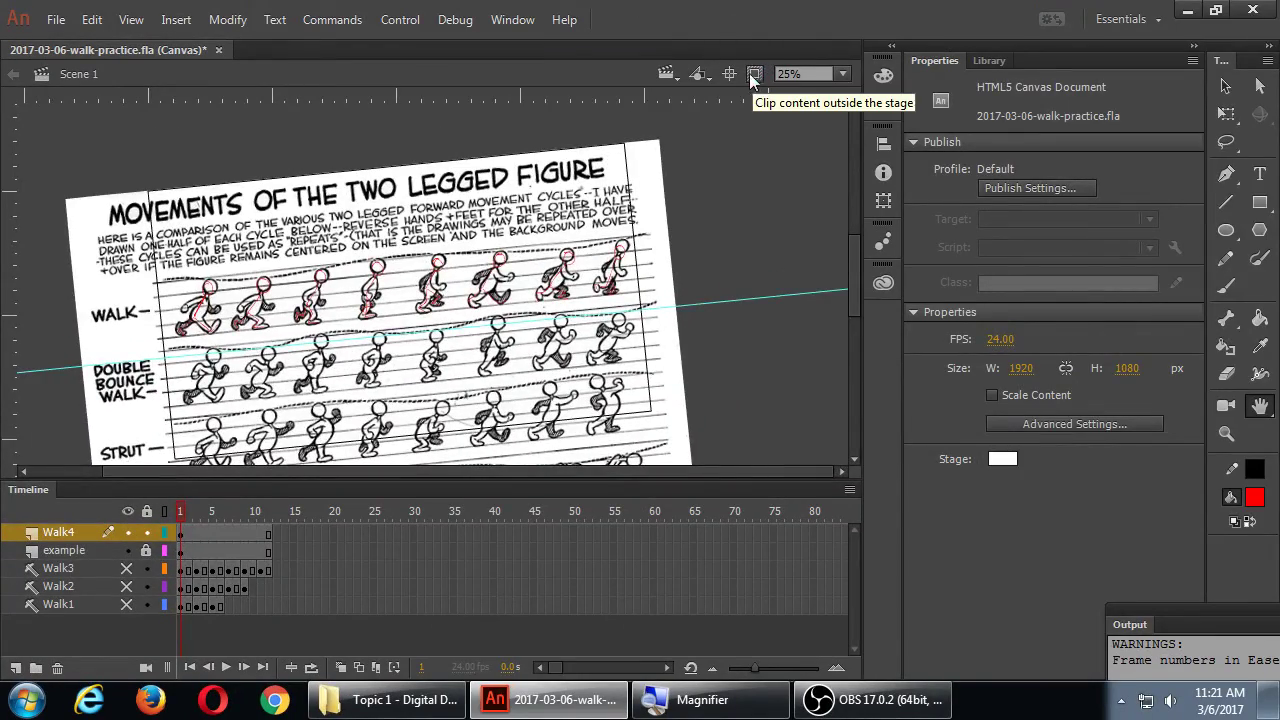
left_click(729, 73)
key("z")
left_click(330, 265)
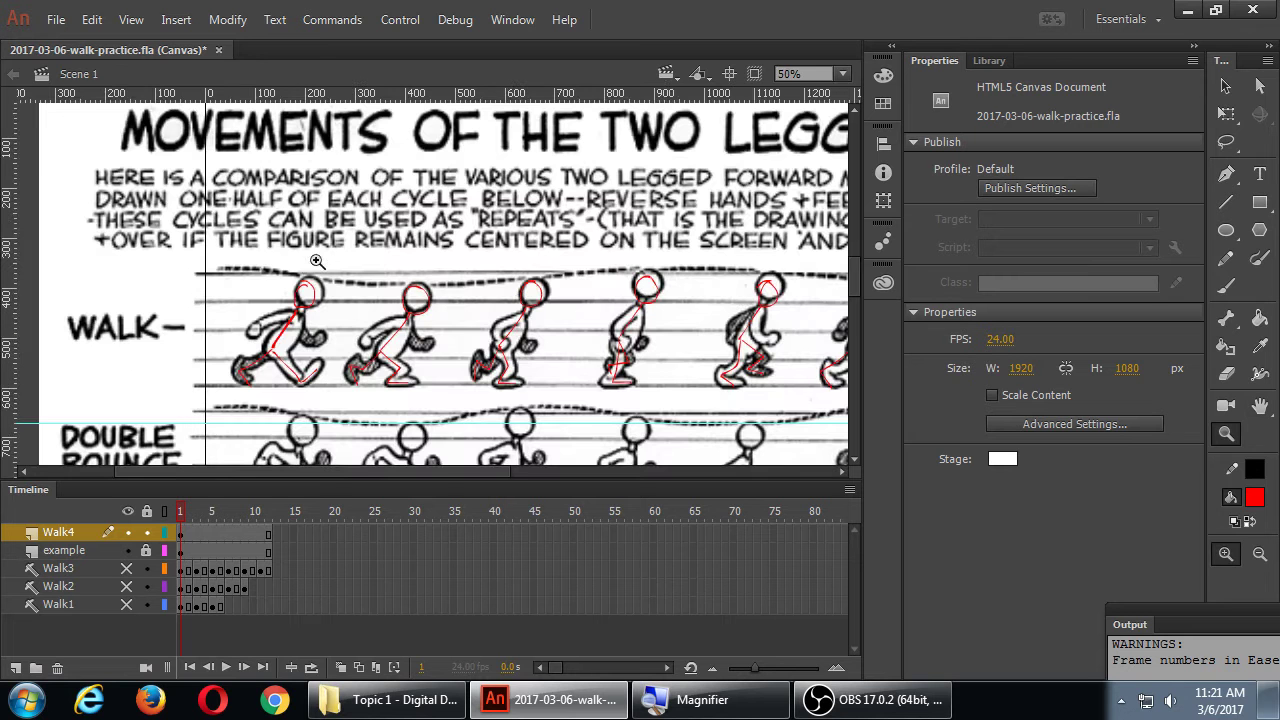
Step: Save the document with the stick figures traced over the walk reference
left_click(391, 307)
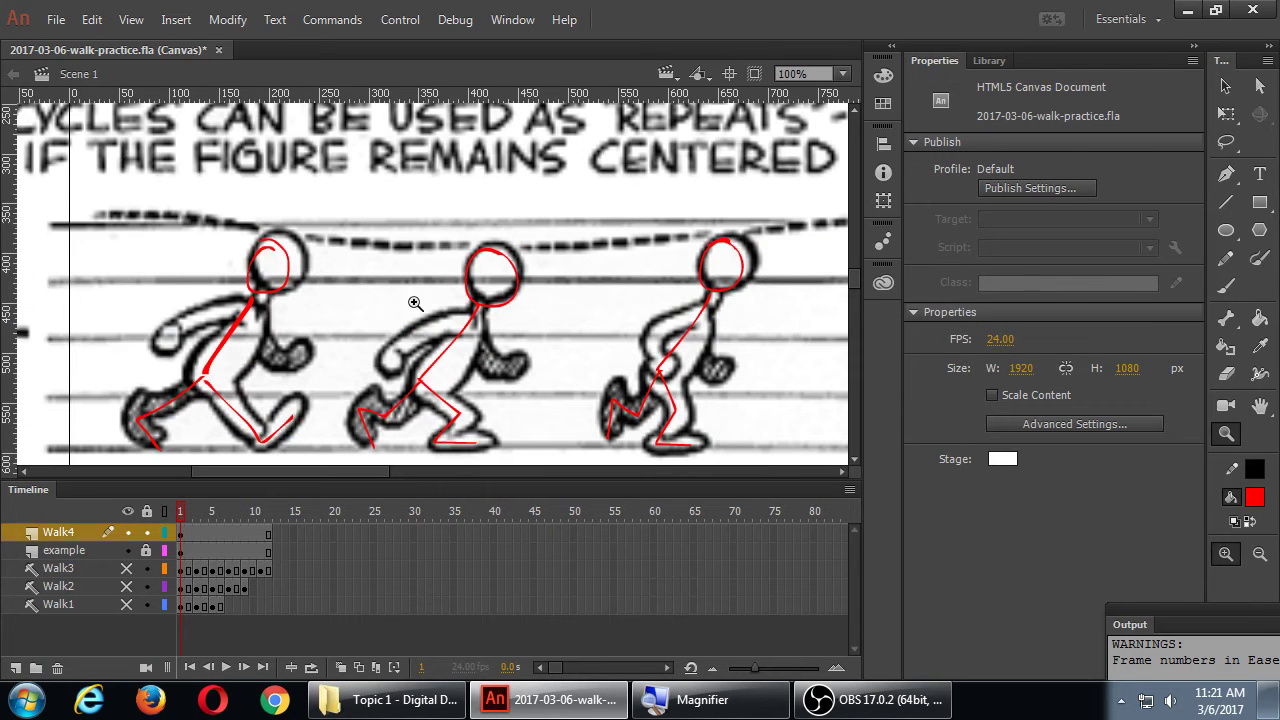
left_click(436, 290, "alt")
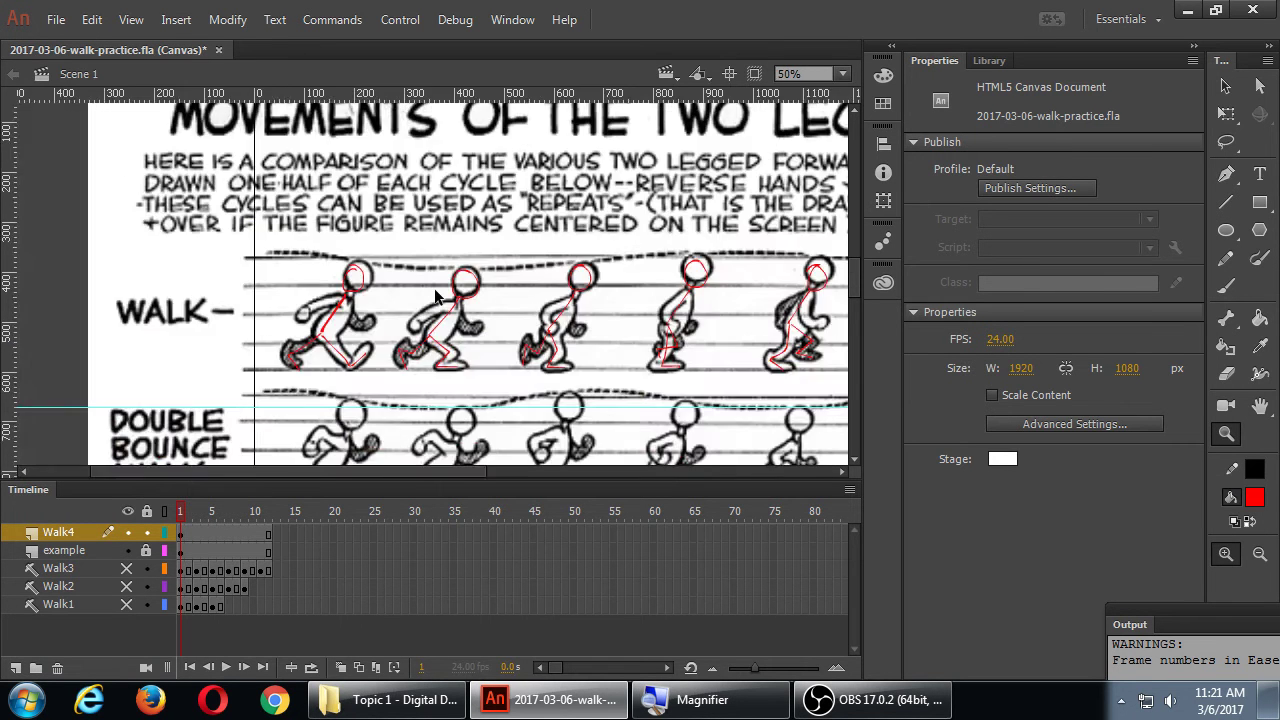
key("ctrl+s")
key("h")
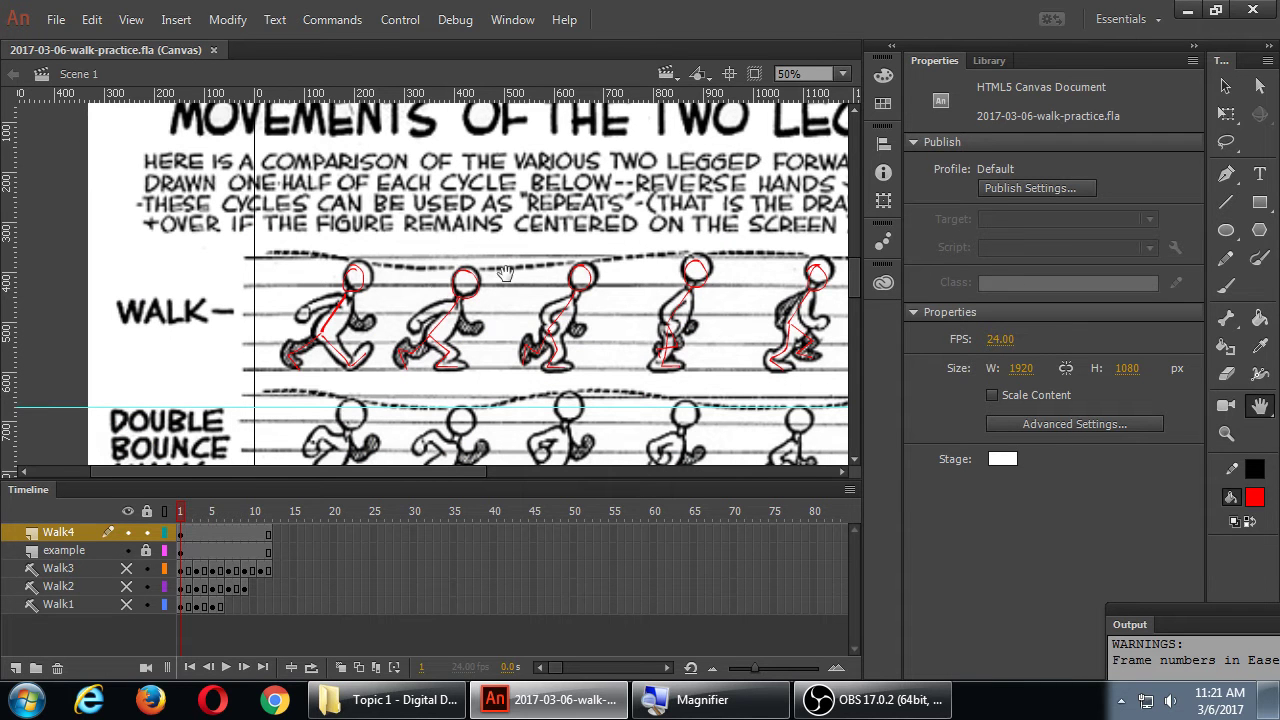
left_click_drag(675, 285, 428, 265)
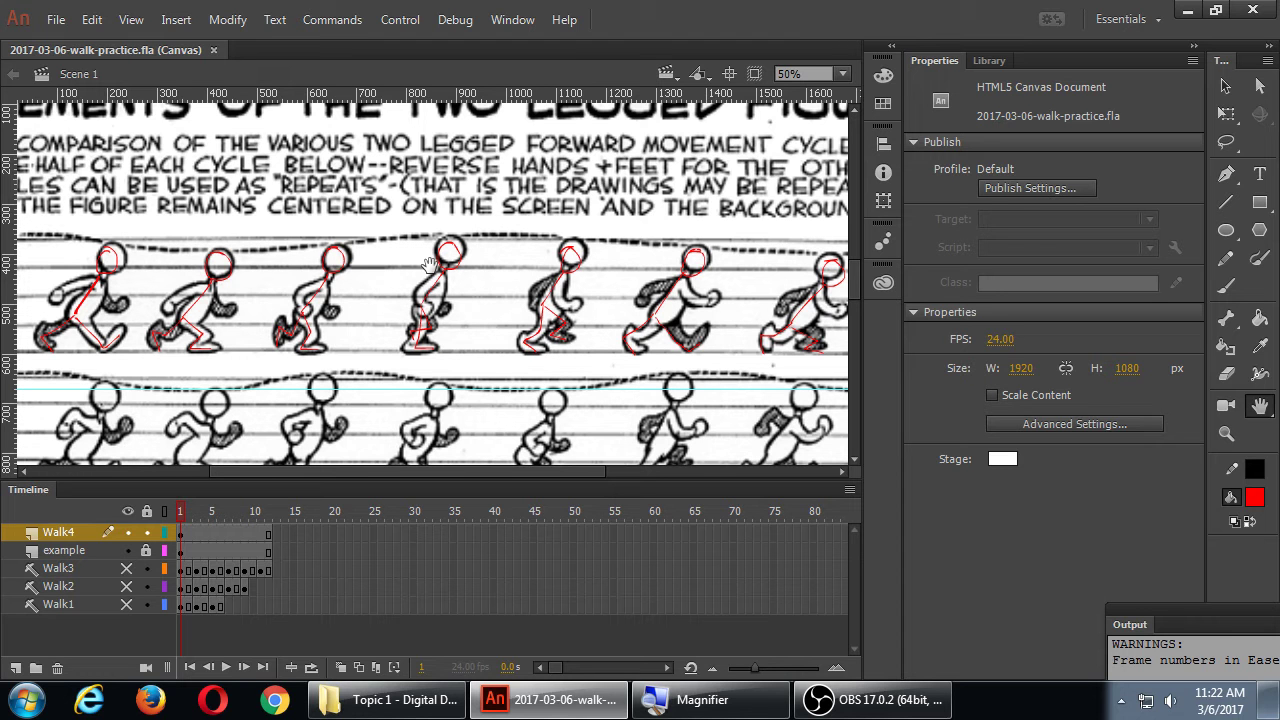
Step: Hide the example layer, review the row of stick figures on the uncluttered stage, and save the document
left_click(127, 551)
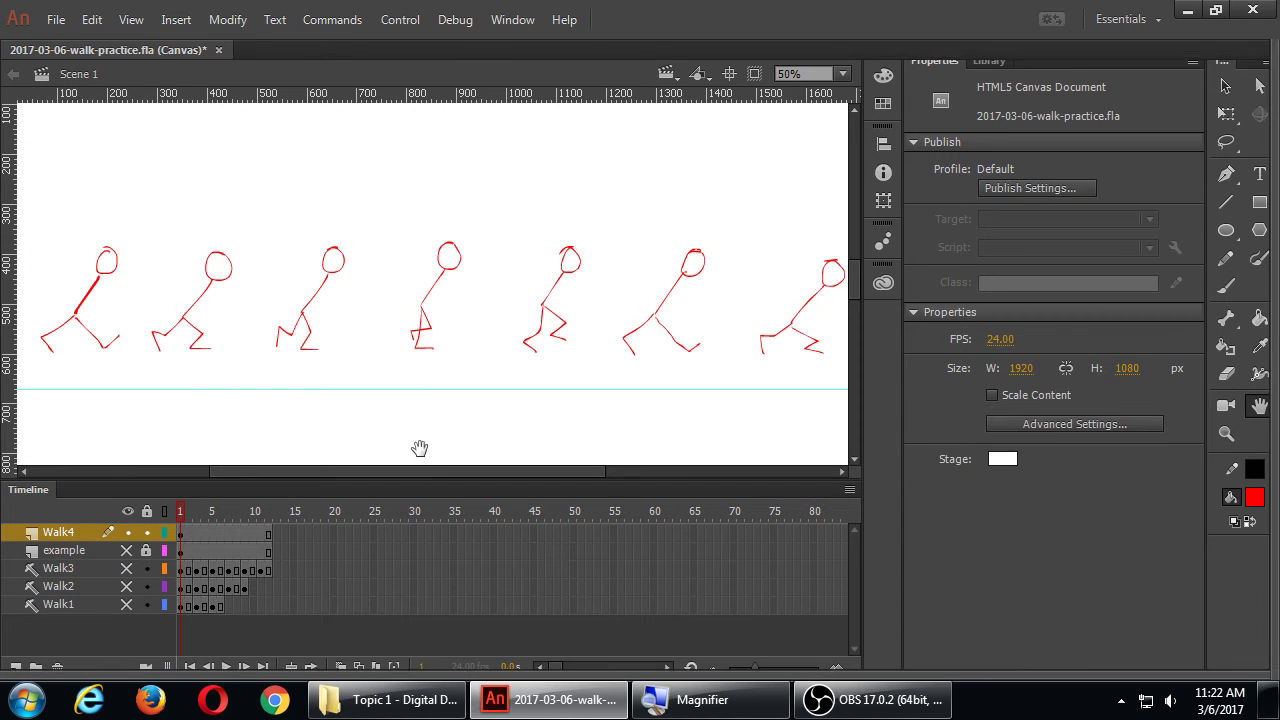
key("F4")
left_click_drag(391, 451, 461, 450)
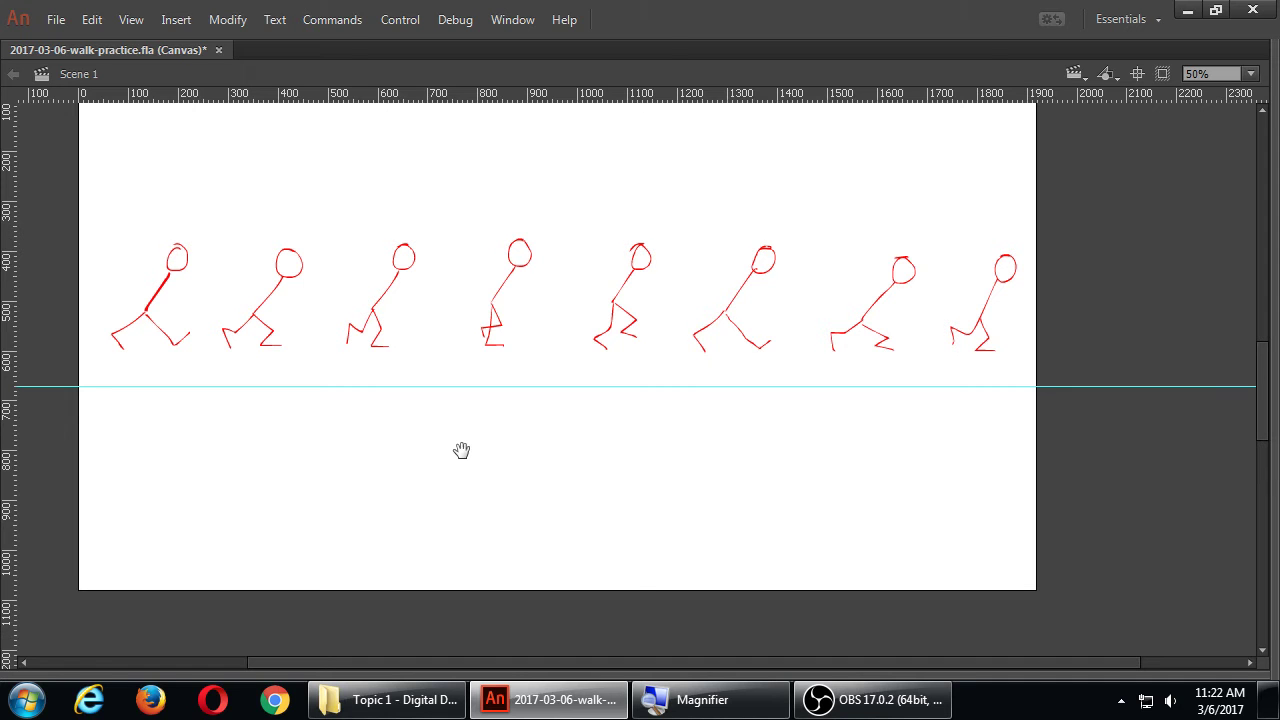
key("ctrl+s")
key("F4")
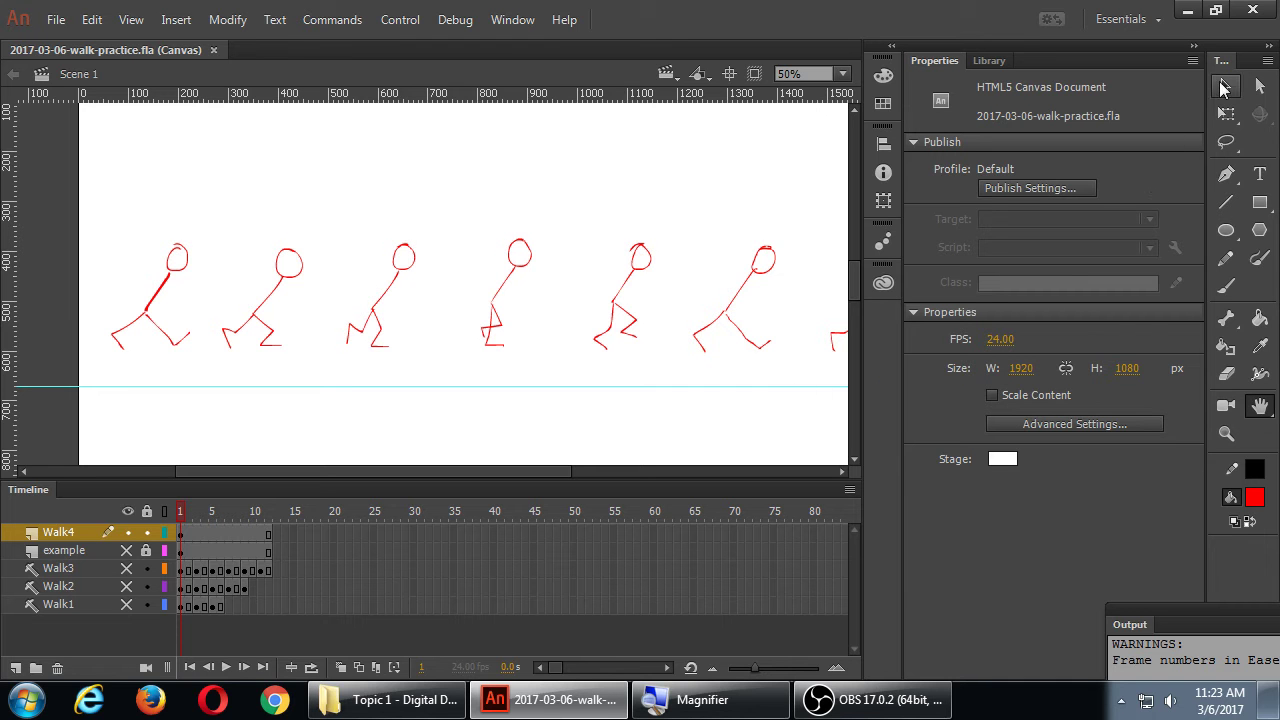
left_click(1222, 88)
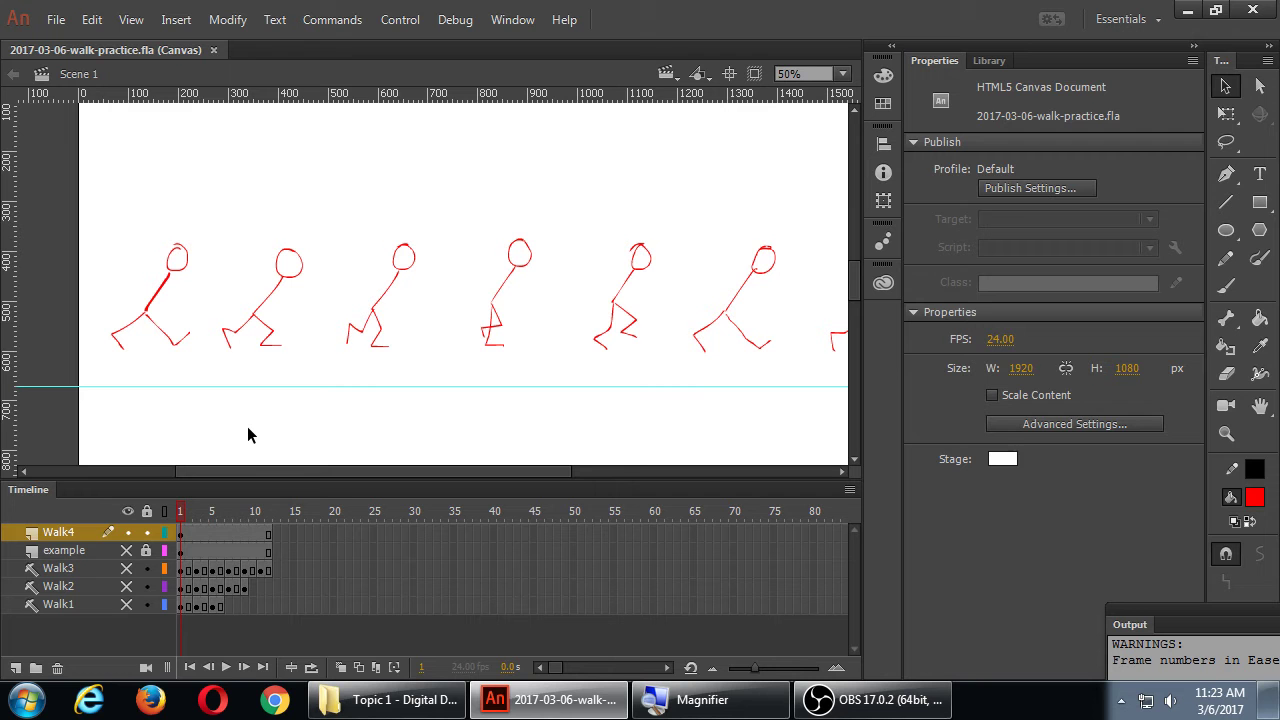
key("ctrl+a")
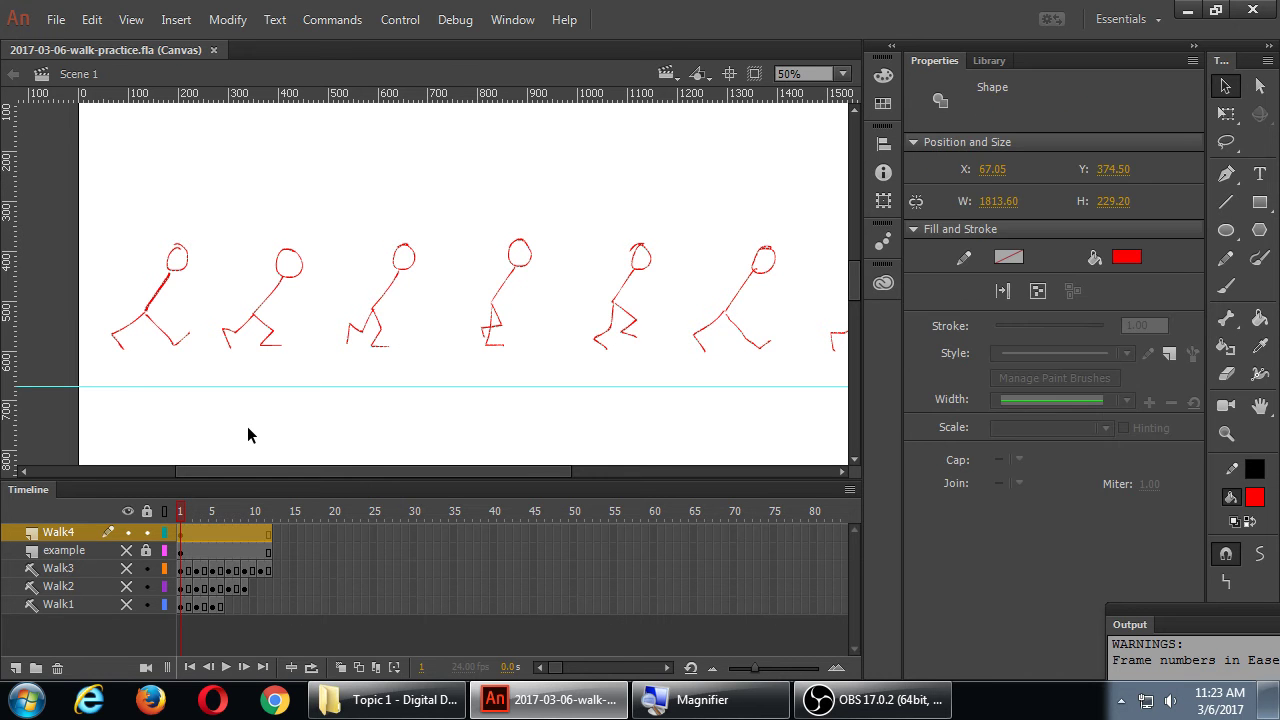
left_click(279, 432)
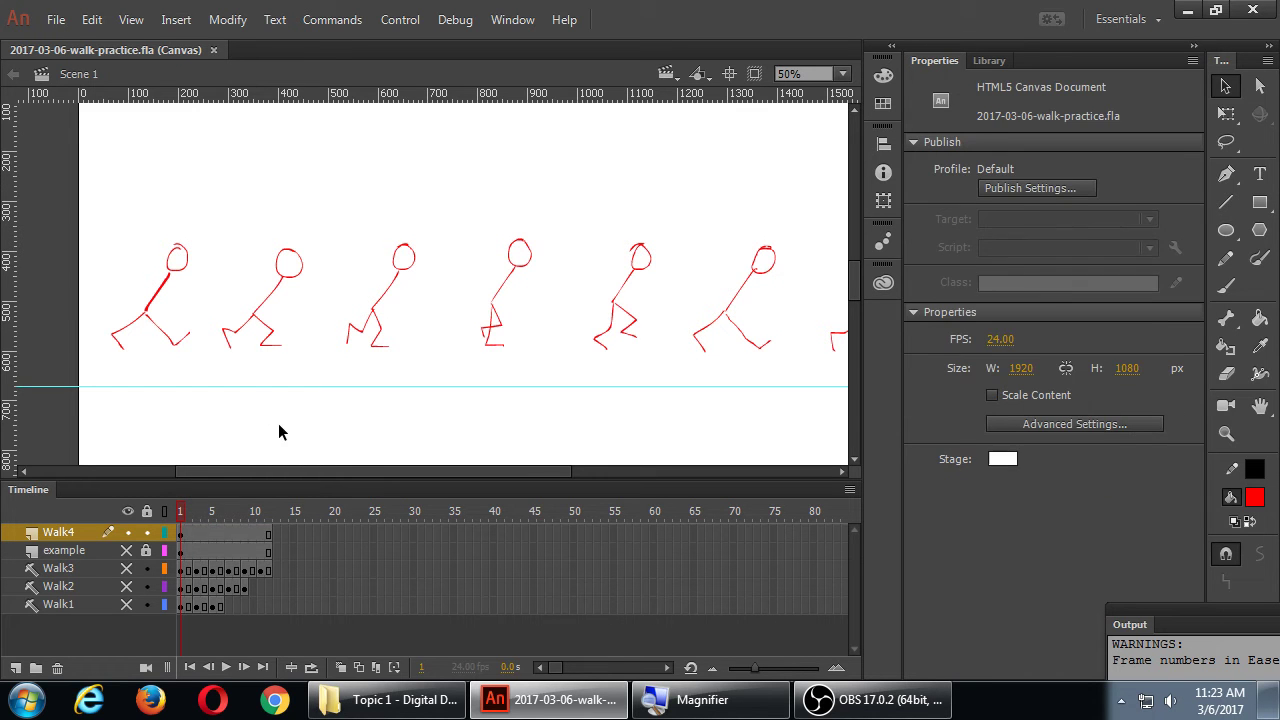
Step: Try to distribute all the stick figure drawings in frame 1 of Walk4 to keyframes
left_click(182, 537)
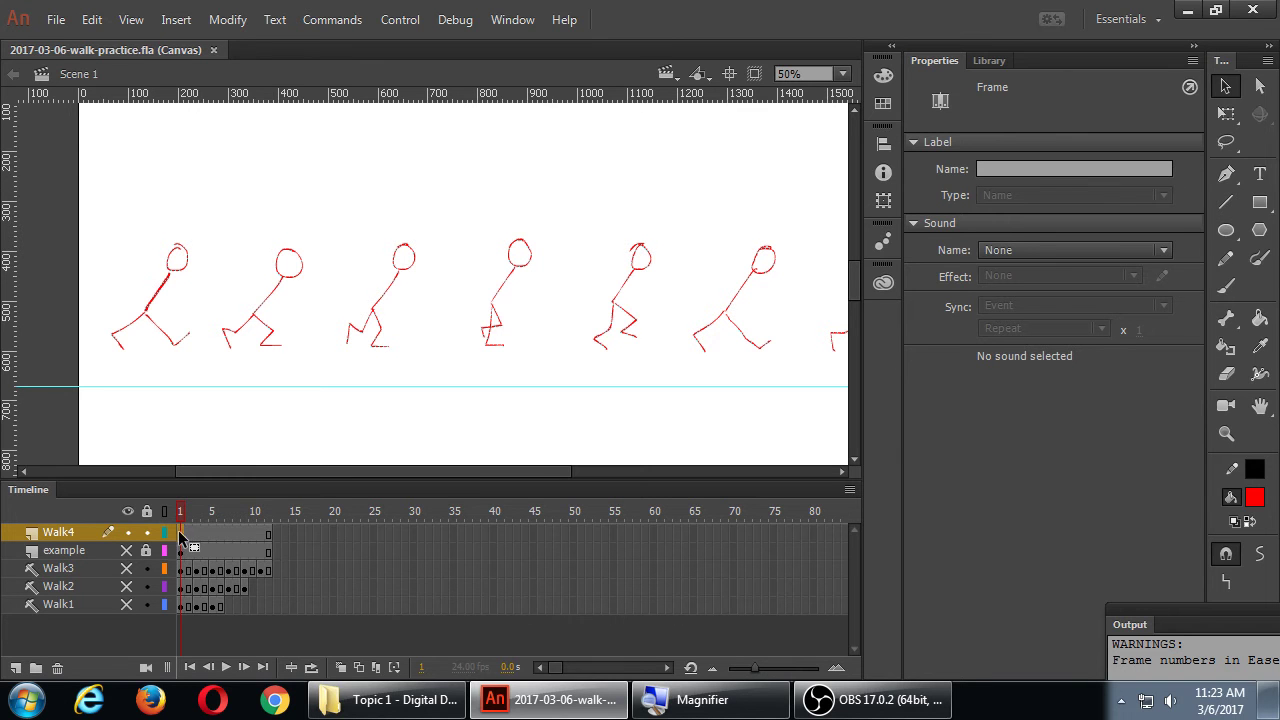
right_click(183, 539)
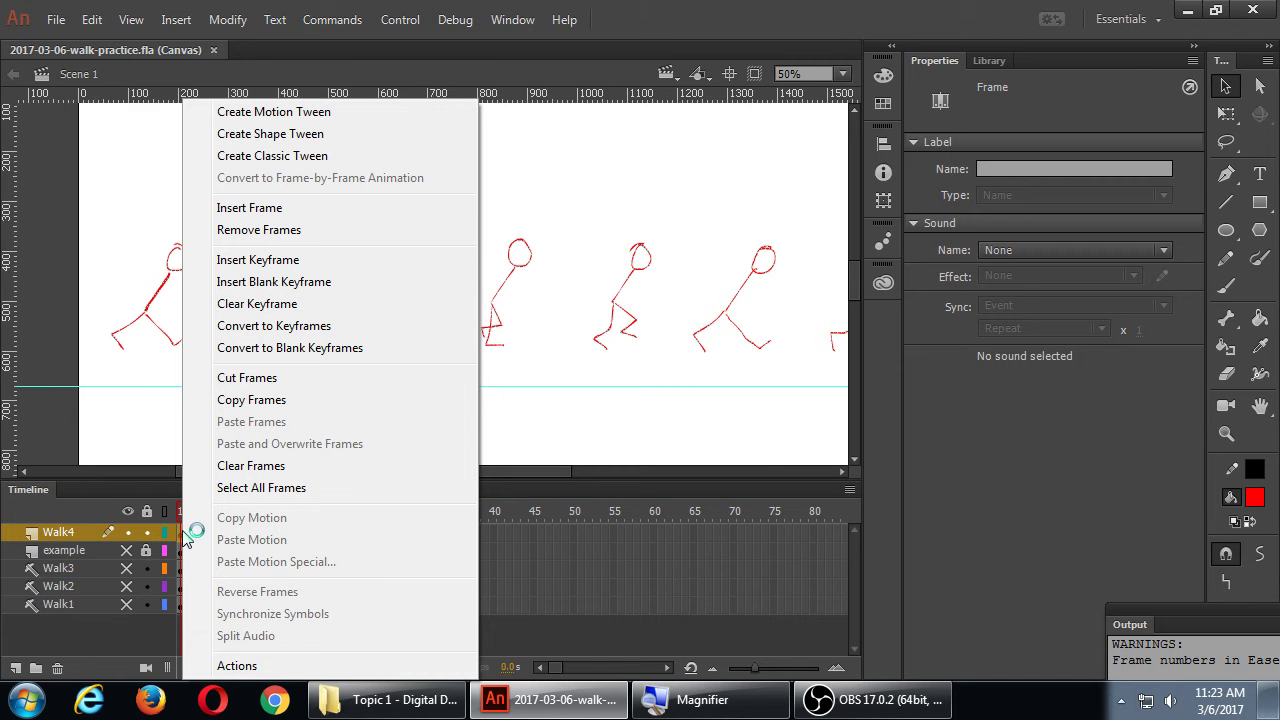
left_click(228, 12)
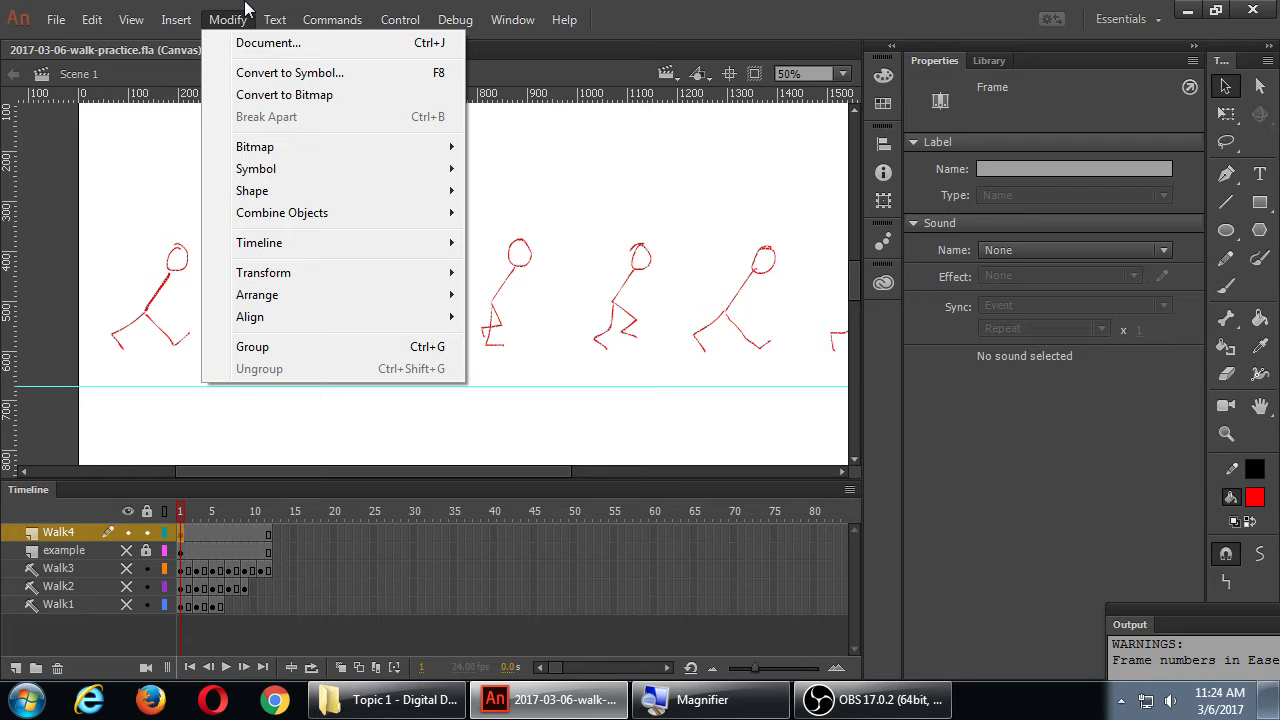
mouse_move(178, 18)
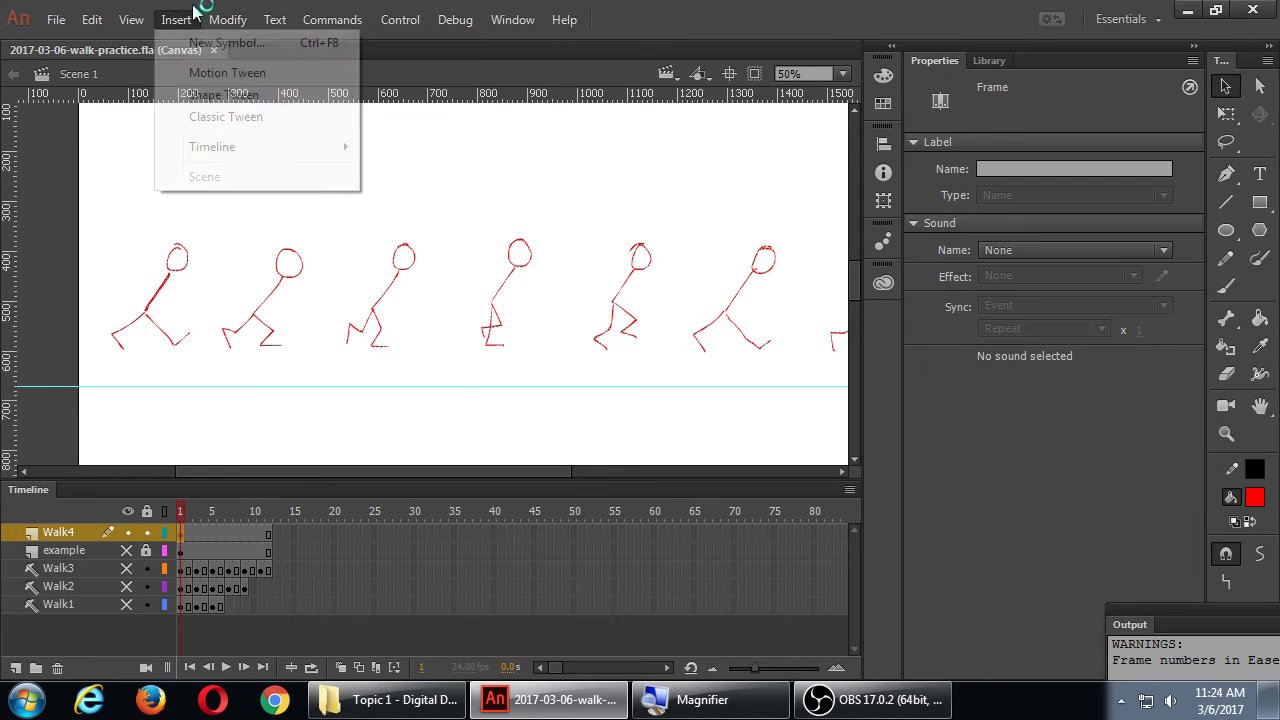
mouse_move(234, 157)
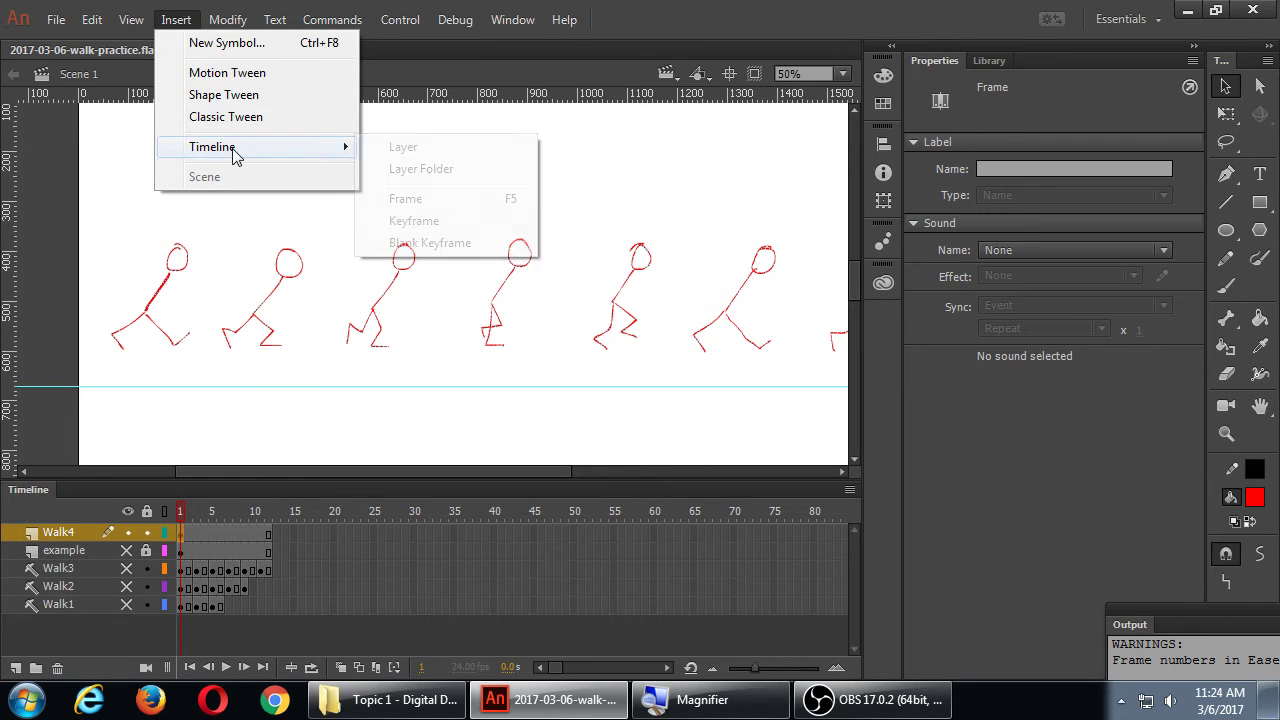
mouse_move(140, 28)
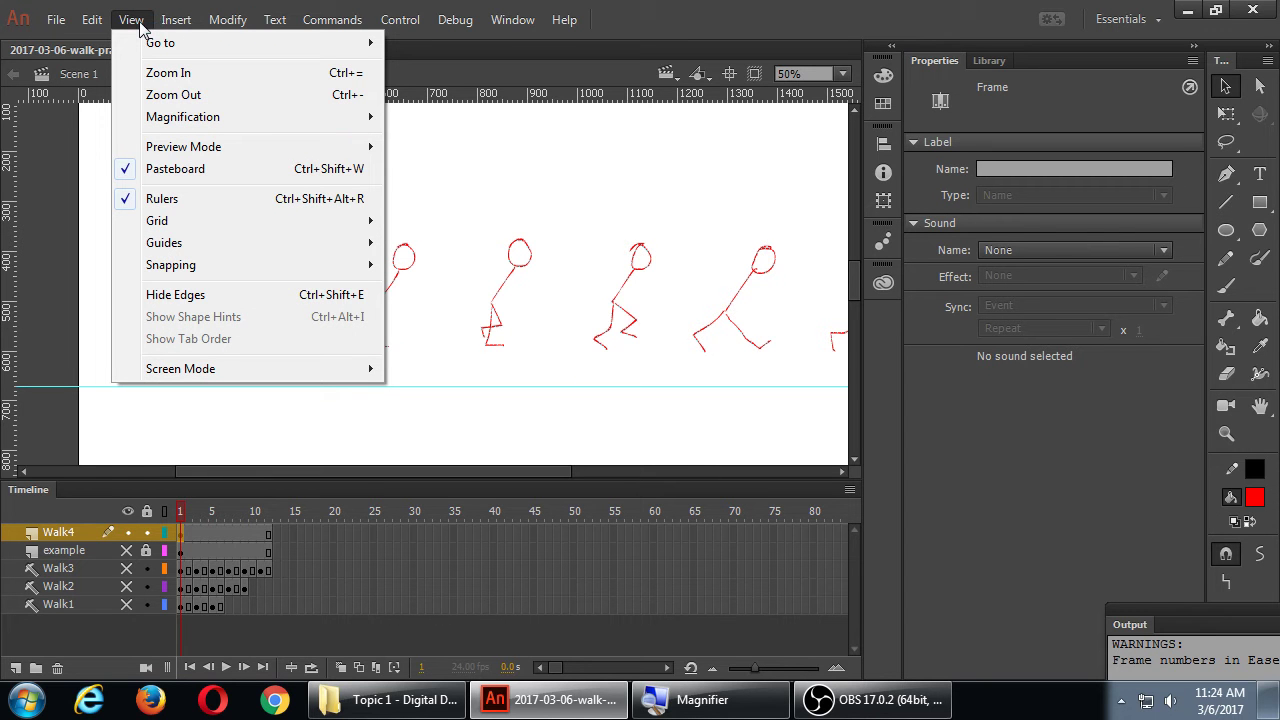
left_click(514, 272)
right_click(514, 274)
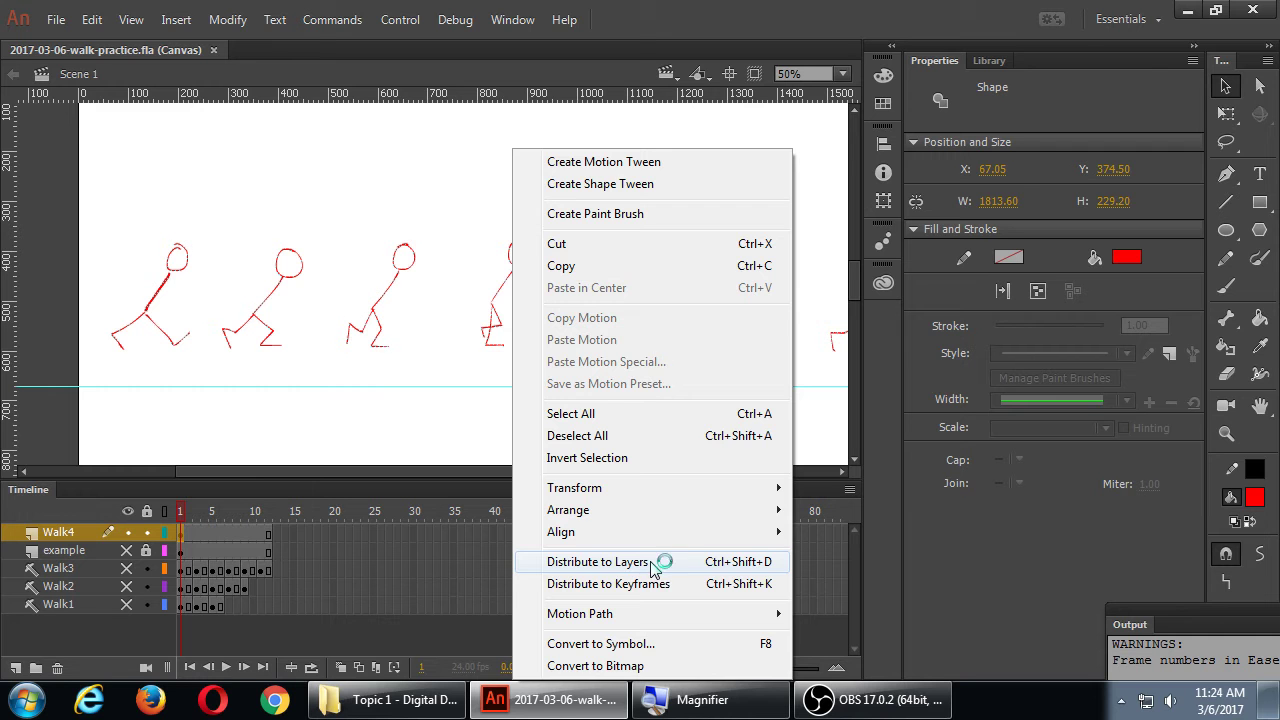
left_click(652, 584)
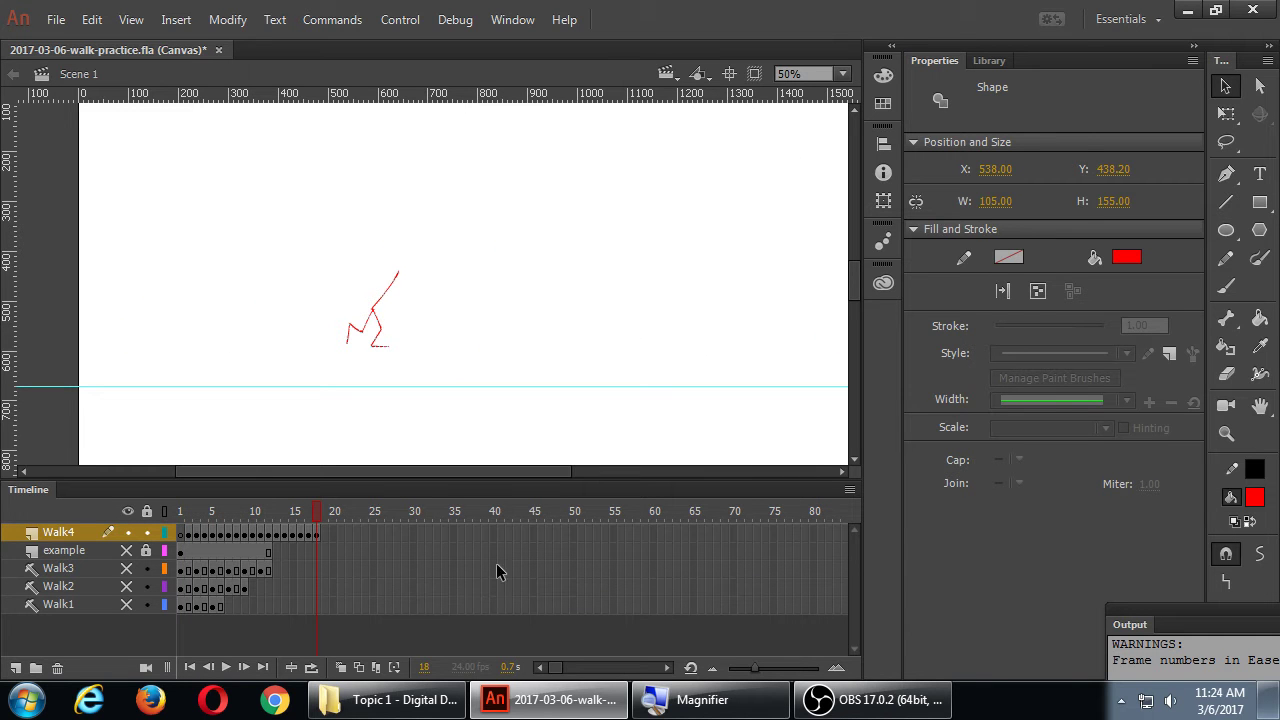
Step: Check the frames on Walk4 and undo the distribution to keyframes
left_click(180, 512)
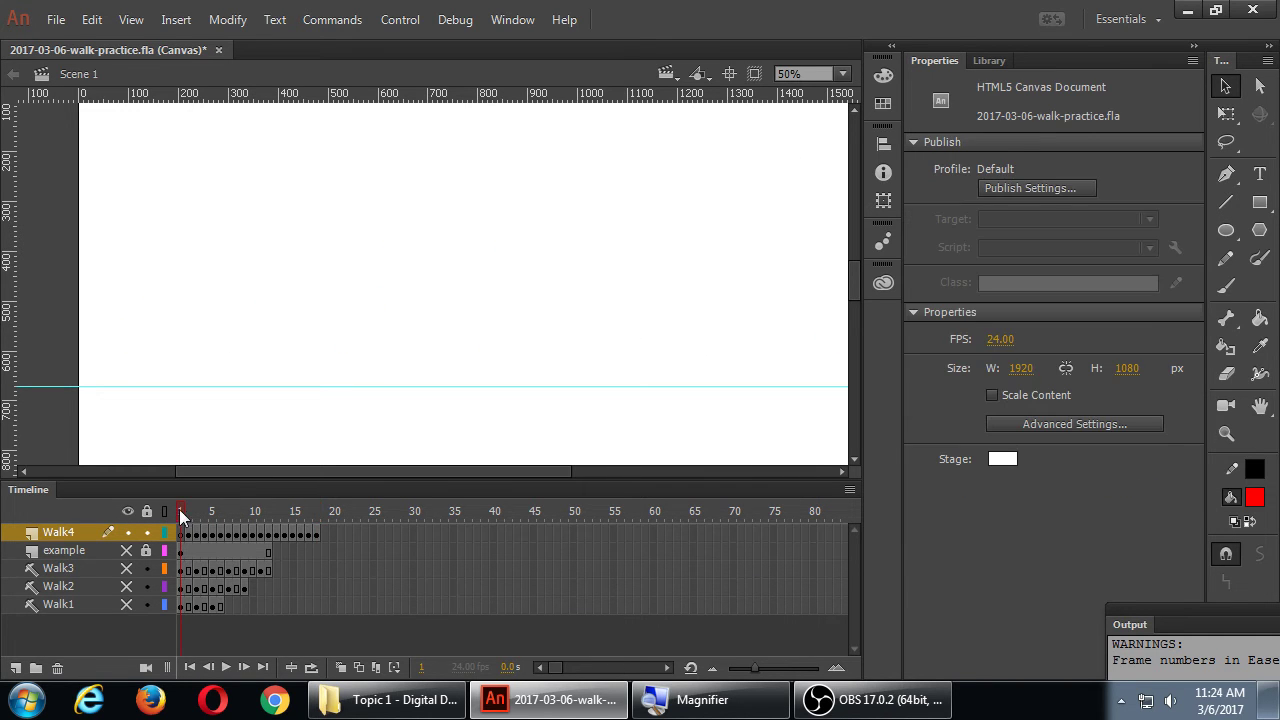
mouse_move(182, 515)
left_mouse_down()
mouse_move(312, 519)
mouse_move(216, 526)
left_mouse_up()
key("shift+comma")
left_click(293, 535)
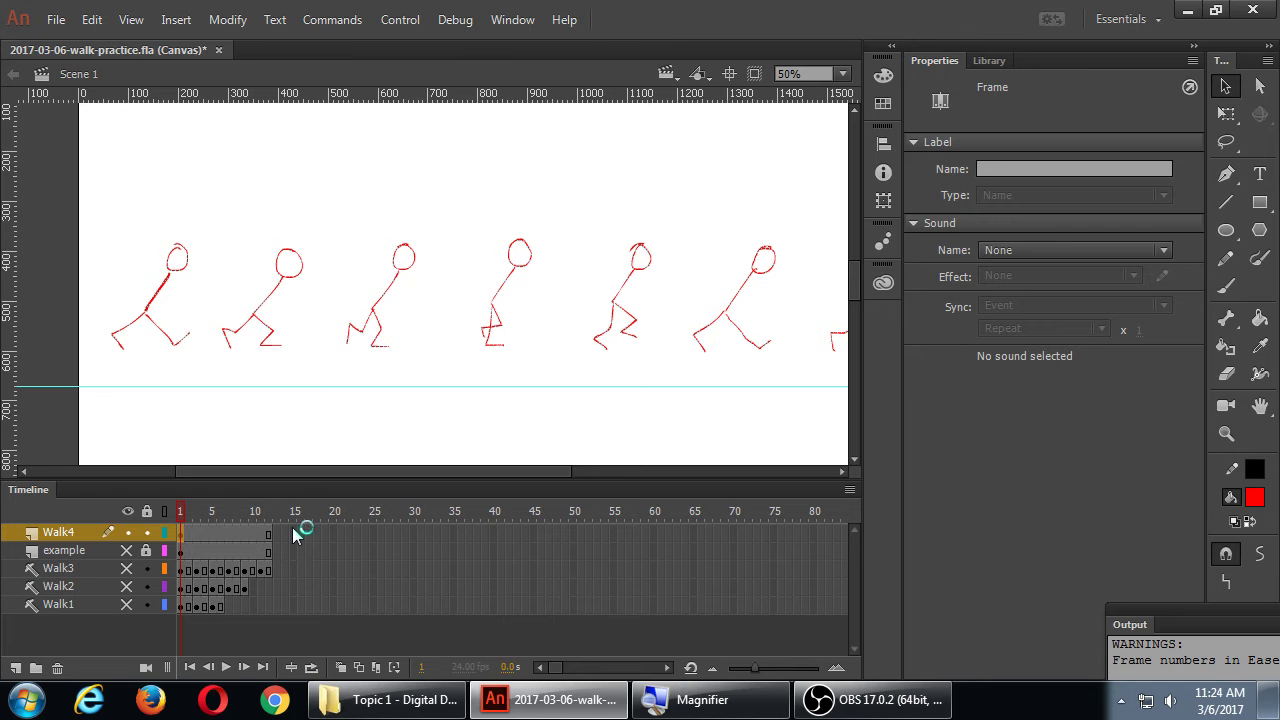
Step: Lasso all strokes of the first stick figure on Walk4 and group them
left_click(185, 399)
key("z")
left_click(141, 315)
left_click(277, 282)
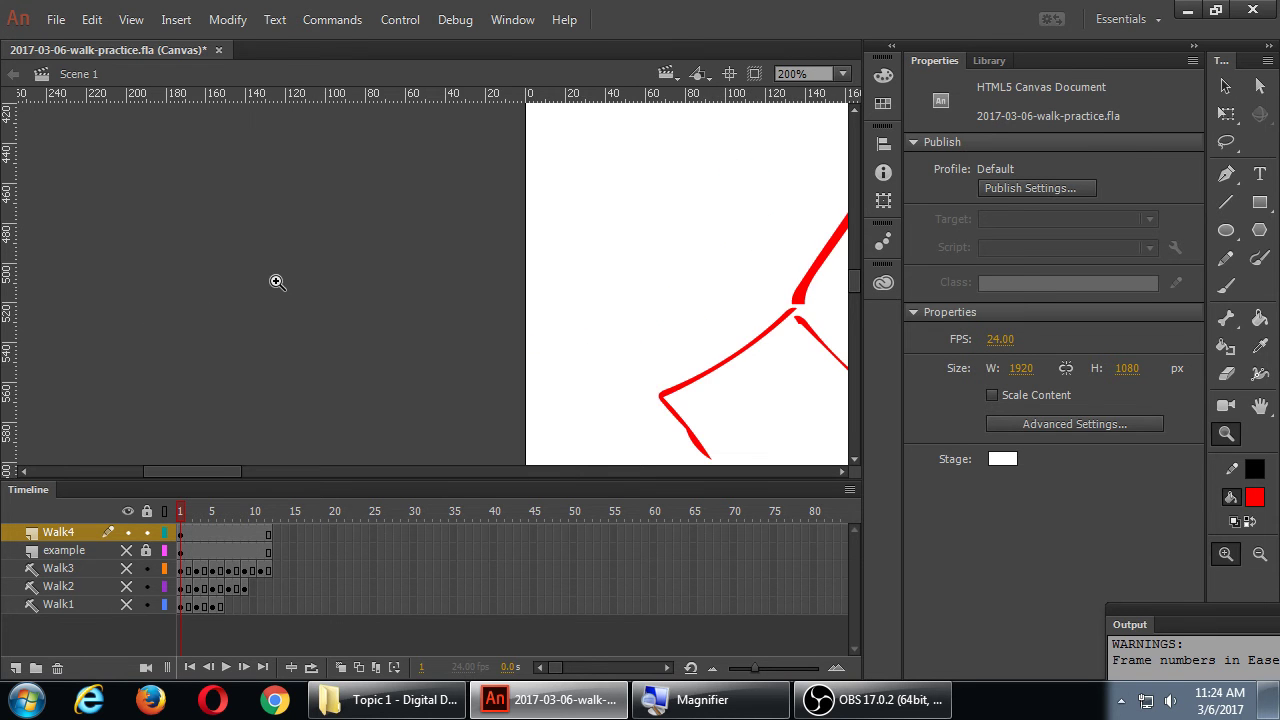
scroll(366, 276, "left", 3)
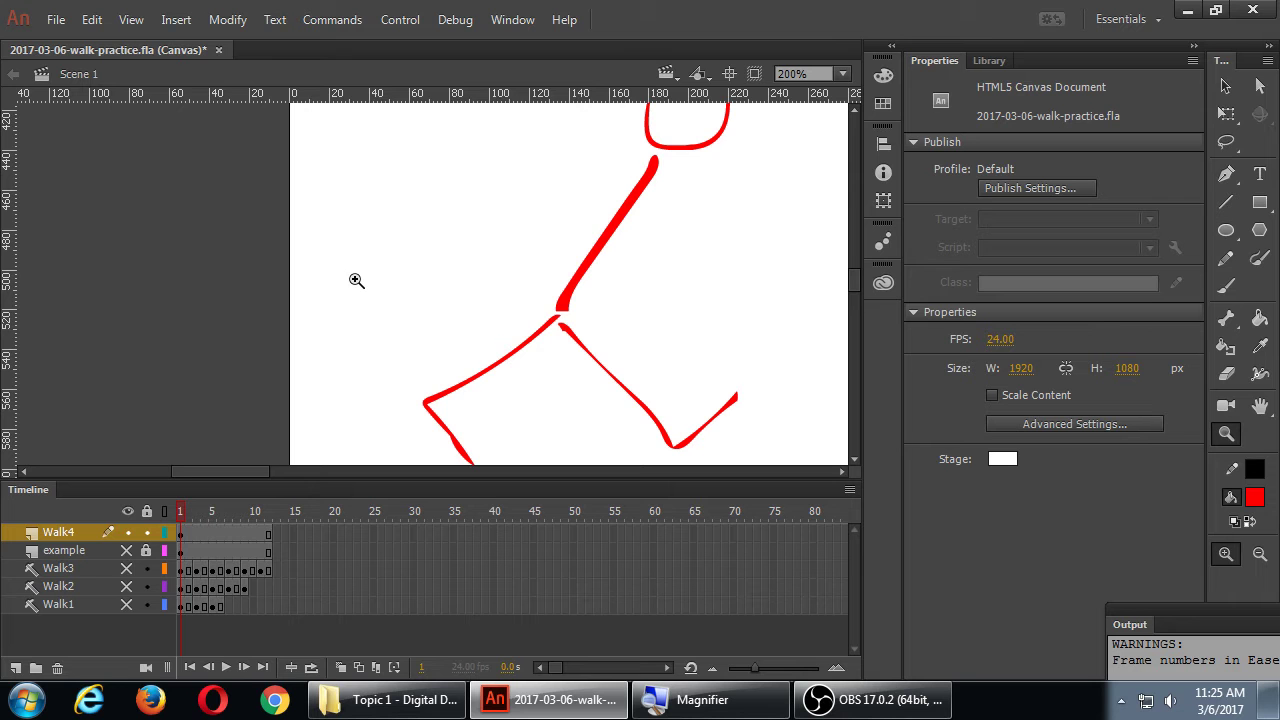
key("ctrl+minus")
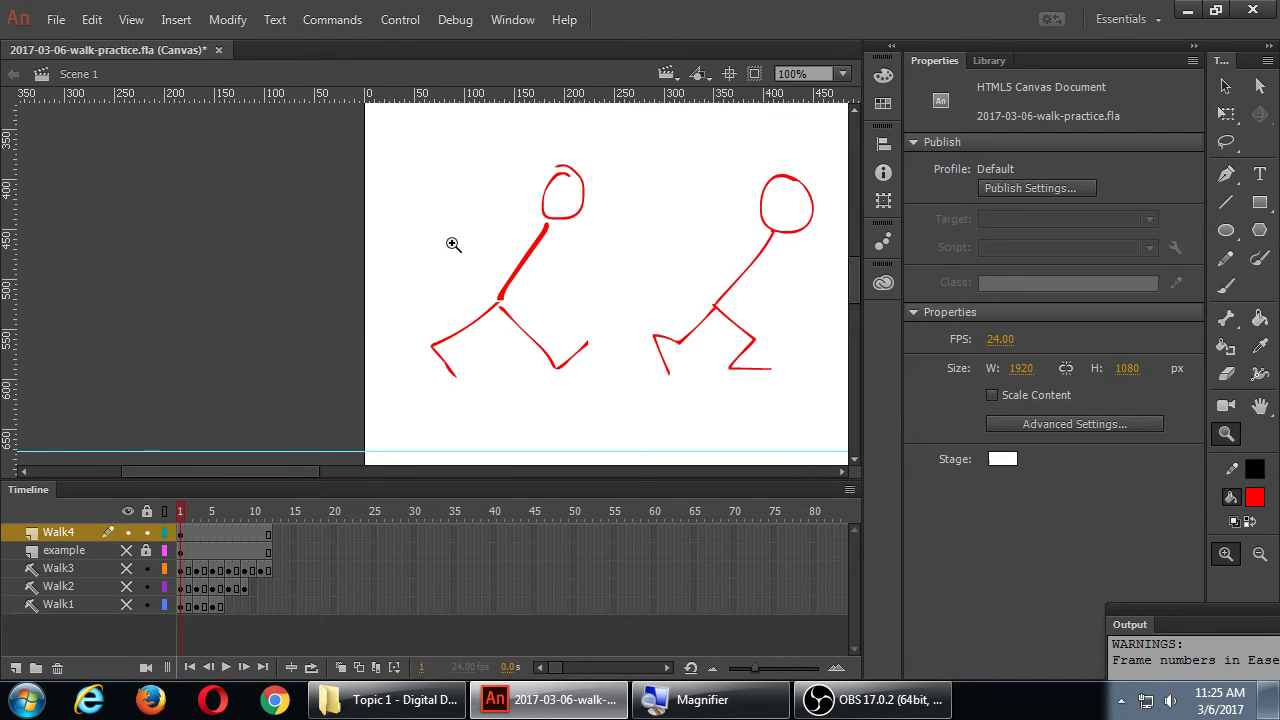
key("l")
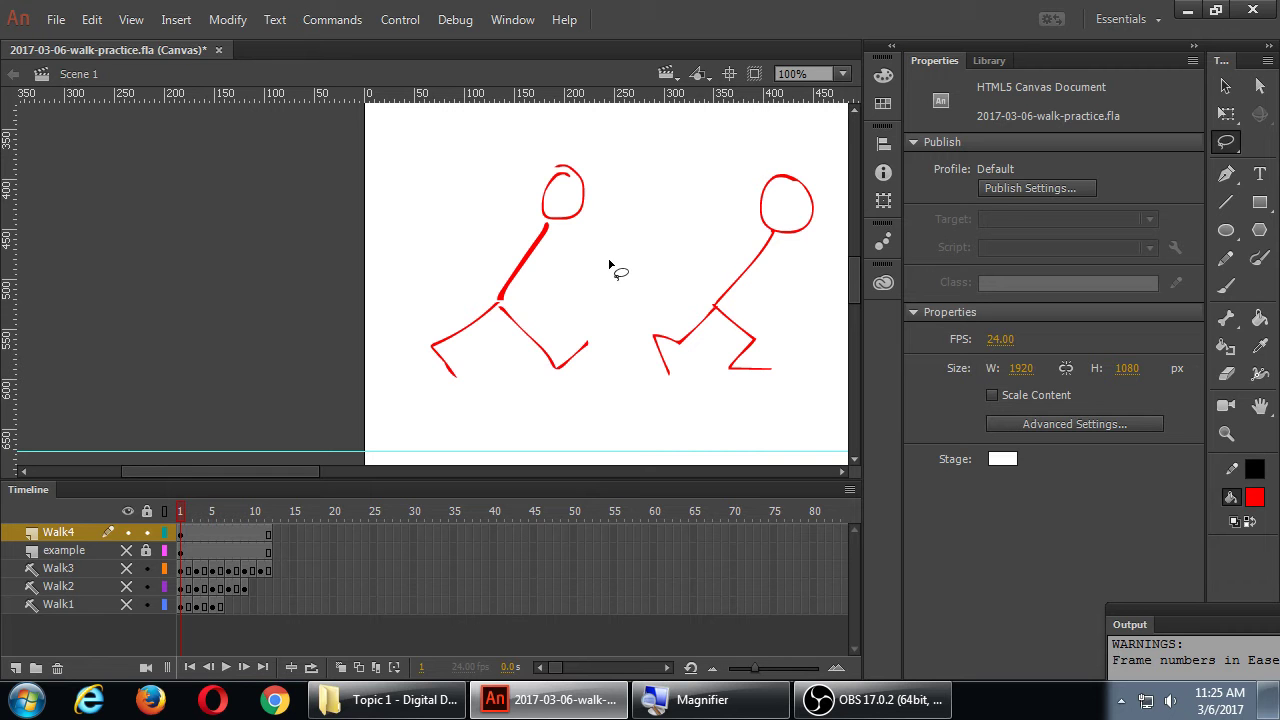
mouse_move(595, 258)
left_mouse_down()
mouse_move(618, 163)
mouse_move(576, 134)
mouse_move(497, 131)
mouse_move(387, 189)
mouse_move(368, 303)
mouse_move(382, 378)
mouse_move(447, 428)
mouse_move(575, 412)
mouse_move(616, 349)
mouse_move(599, 258)
left_mouse_up()
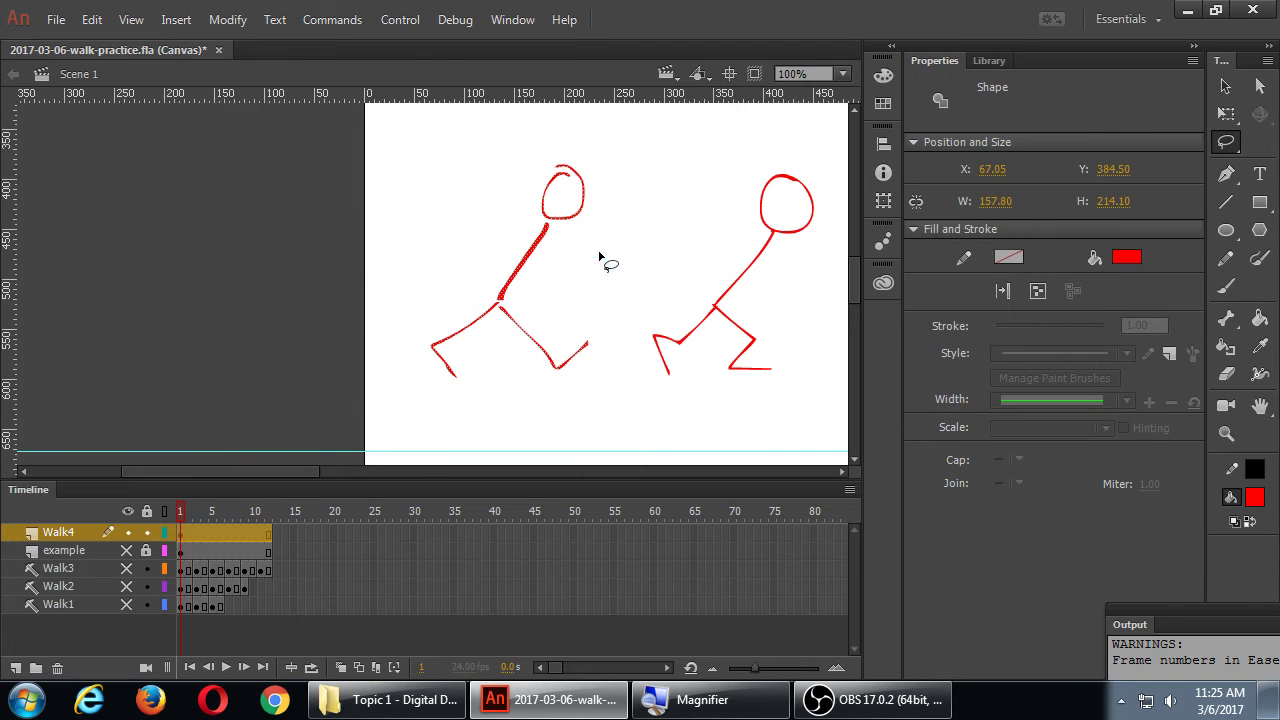
key("ctrl+g")
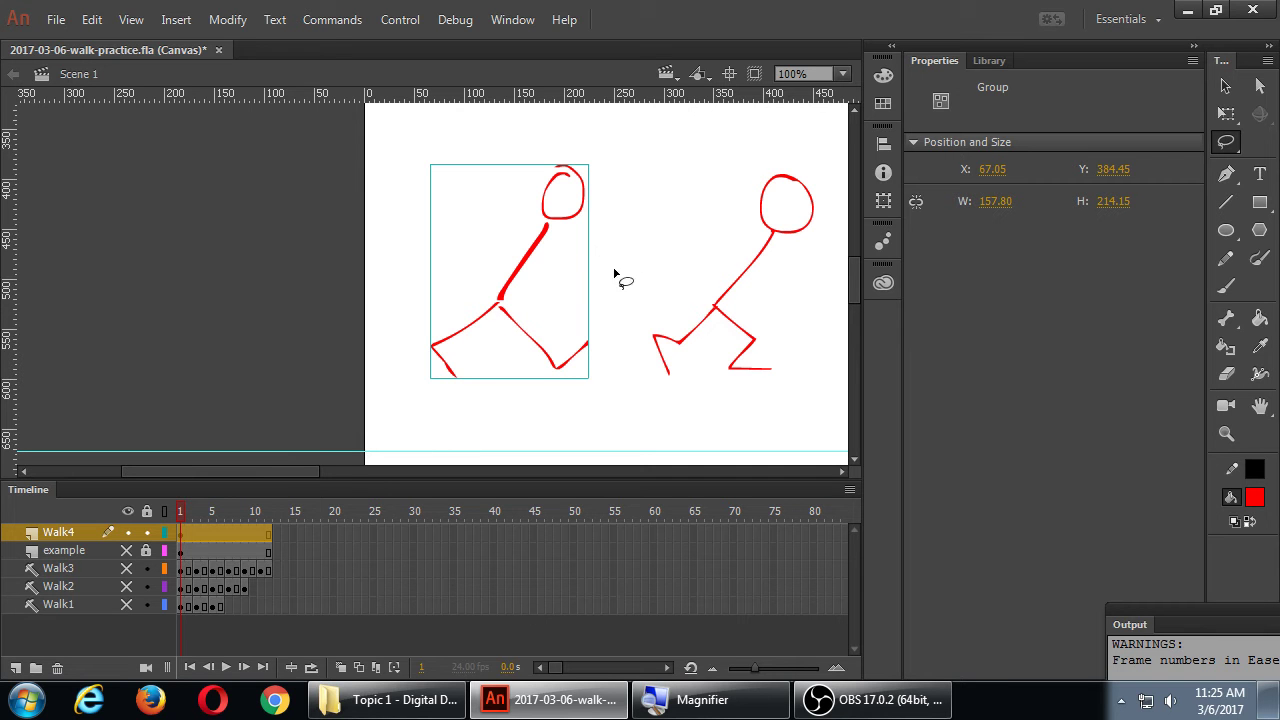
Step: Lasso the second and third stick figures one at a time and make each a separate group
left_click_drag(300, 471, 367, 472)
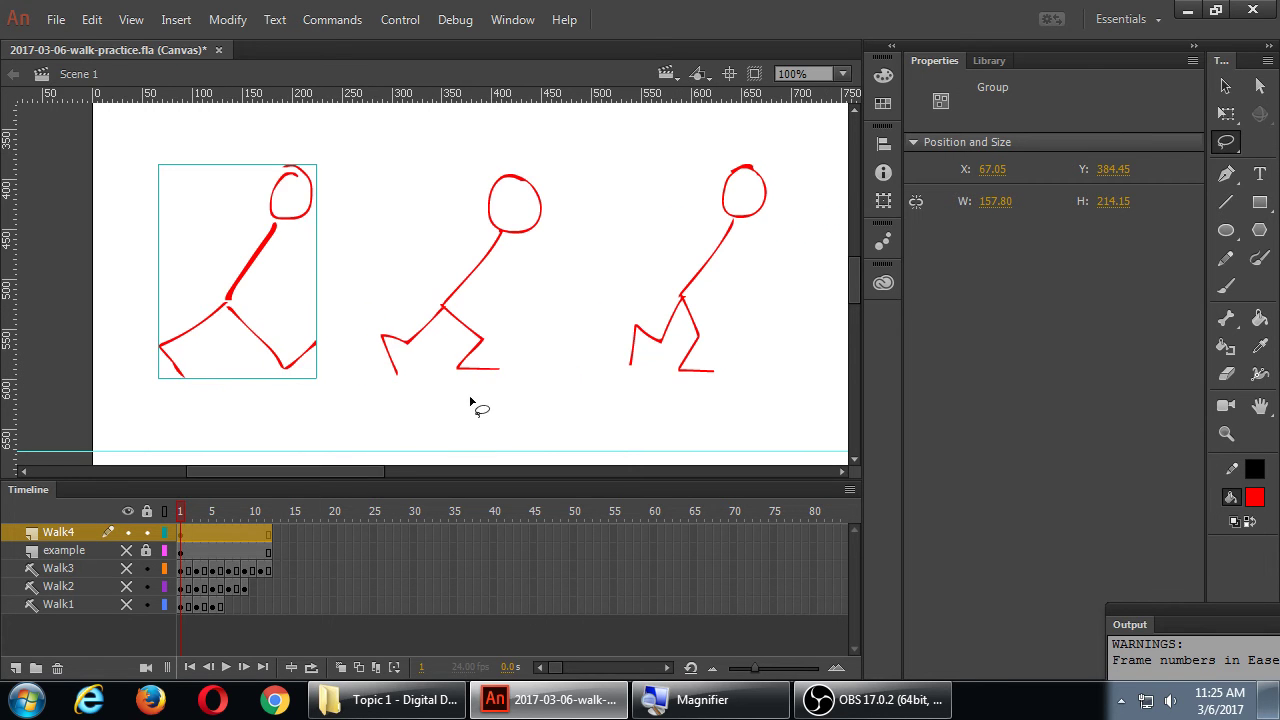
mouse_move(506, 394)
left_mouse_down()
mouse_move(566, 157)
mouse_move(368, 262)
mouse_move(380, 397)
mouse_move(508, 409)
left_mouse_up()
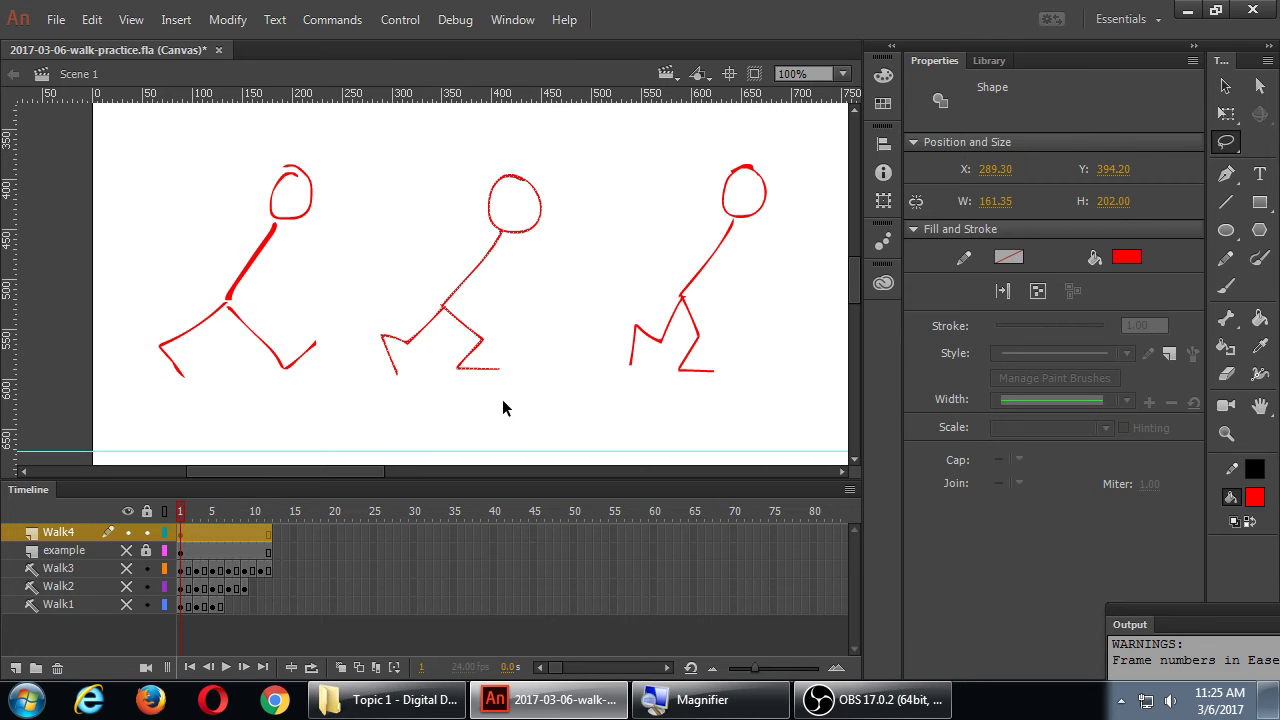
key("ctrl+g")
mouse_move(752, 272)
left_mouse_down()
mouse_move(808, 152)
mouse_move(733, 138)
mouse_move(647, 190)
mouse_move(618, 265)
mouse_move(611, 345)
mouse_move(647, 419)
mouse_move(770, 380)
mouse_move(770, 302)
mouse_move(785, 292)
mouse_move(375, 289)
left_mouse_up()
key("ctrl+g")
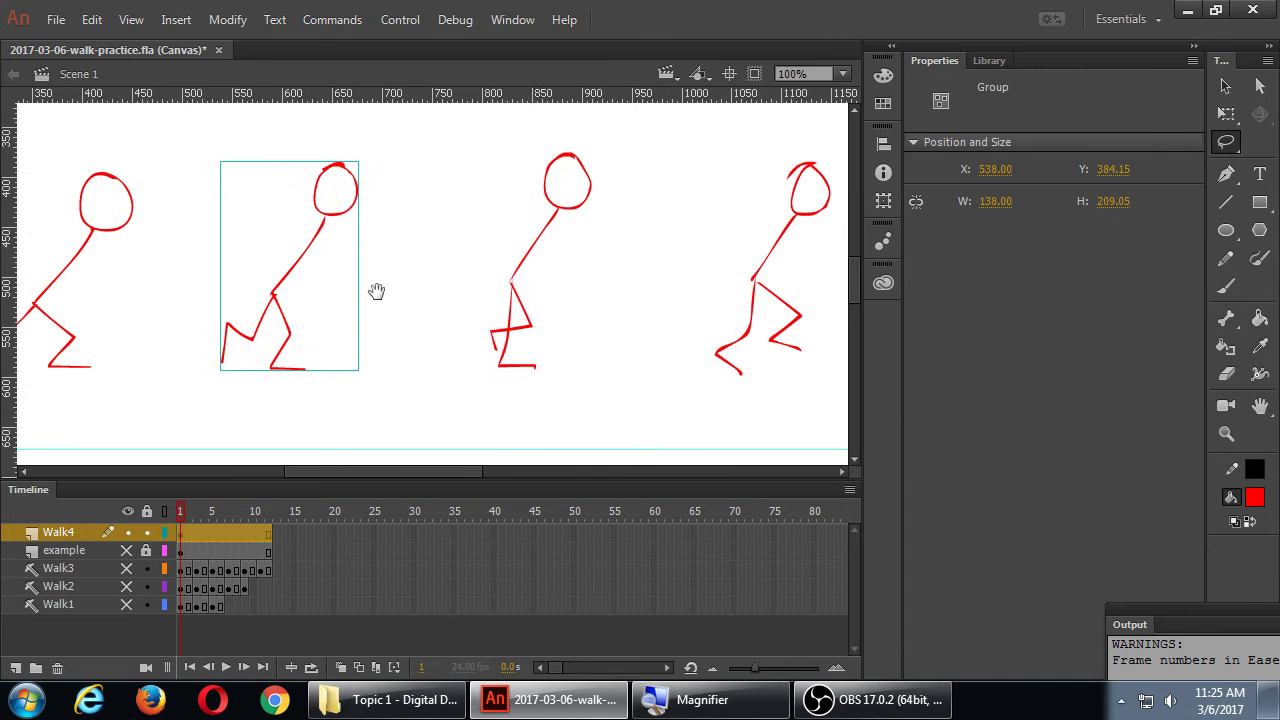
Step: Group the strokes of the fourth stick figure and those of the fifth as two separate groups
mouse_move(630, 137)
left_mouse_down()
mouse_move(467, 193)
mouse_move(410, 357)
mouse_move(543, 428)
mouse_move(654, 268)
left_mouse_up()
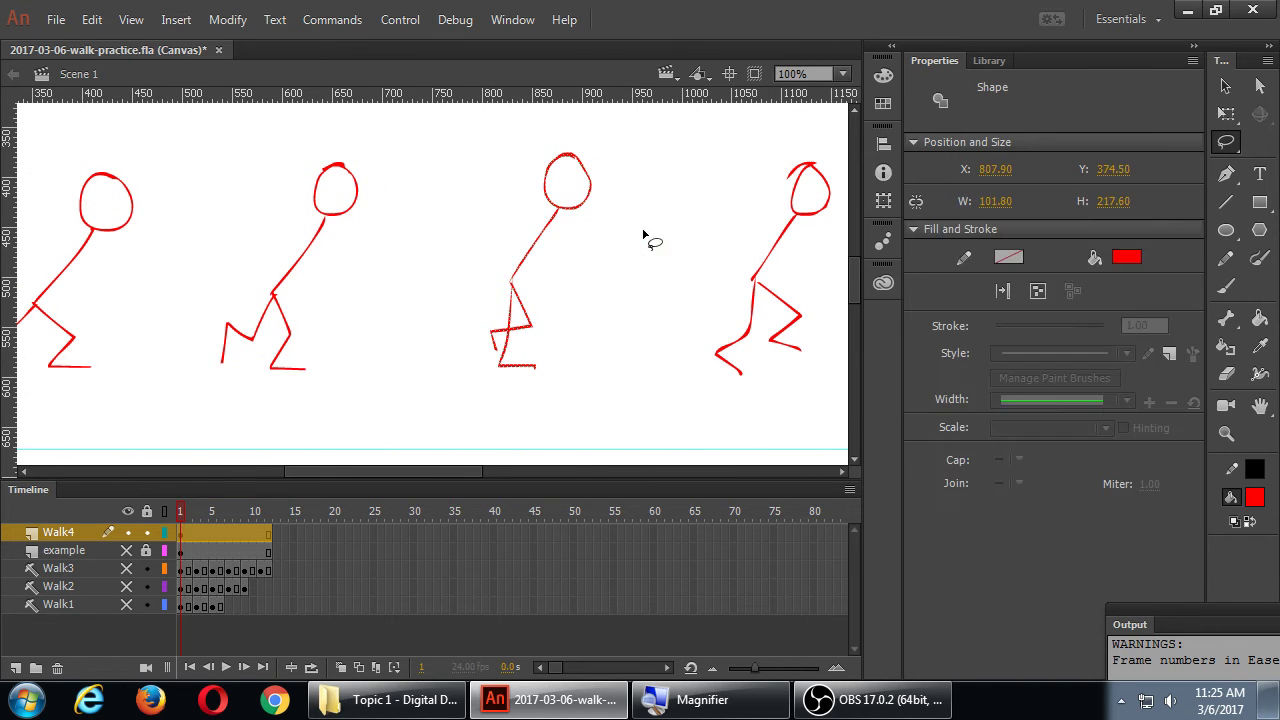
key("ctrl+g")
left_click_drag(706, 222, 441, 209)
mouse_move(548, 150)
left_mouse_down()
mouse_move(434, 261)
mouse_move(426, 363)
mouse_move(508, 425)
mouse_move(632, 268)
mouse_move(633, 180)
mouse_move(697, 205)
mouse_move(477, 212)
mouse_move(397, 337)
mouse_move(455, 405)
mouse_move(594, 408)
mouse_move(652, 270)
mouse_move(648, 160)
left_mouse_up()
key("ctrl+g")
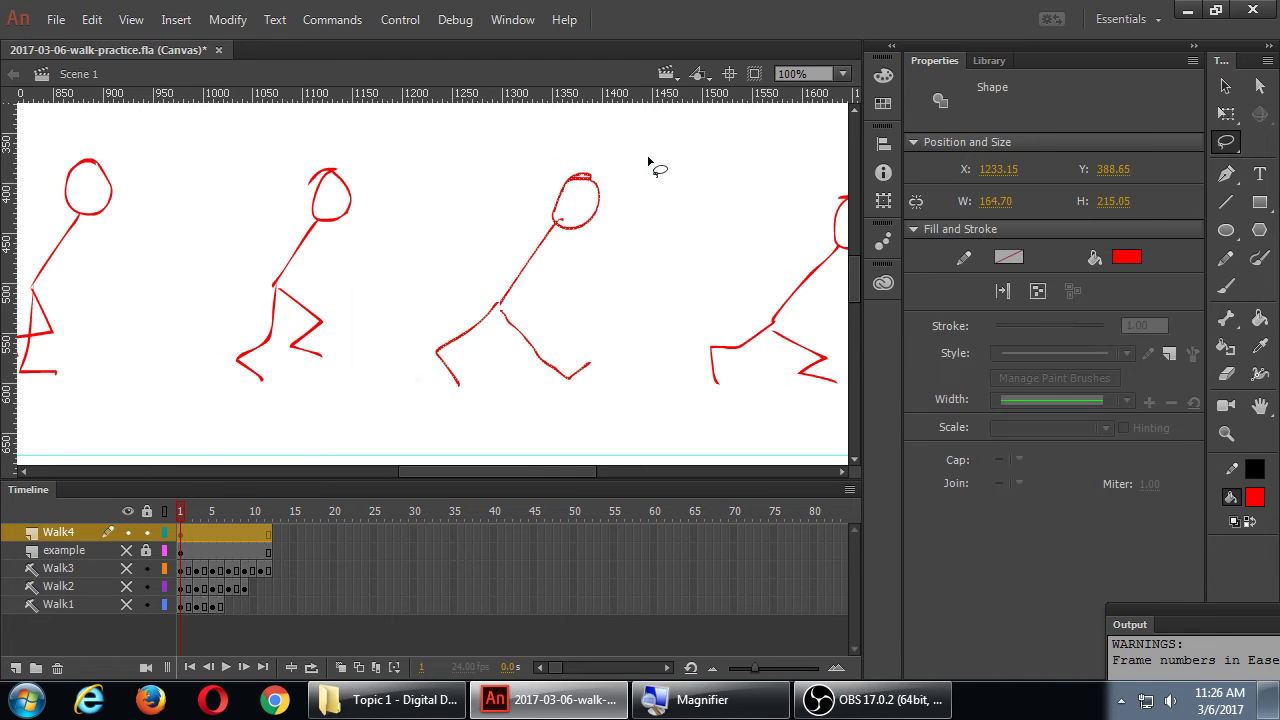
key("ctrl+g")
left_click_drag(717, 209, 491, 203)
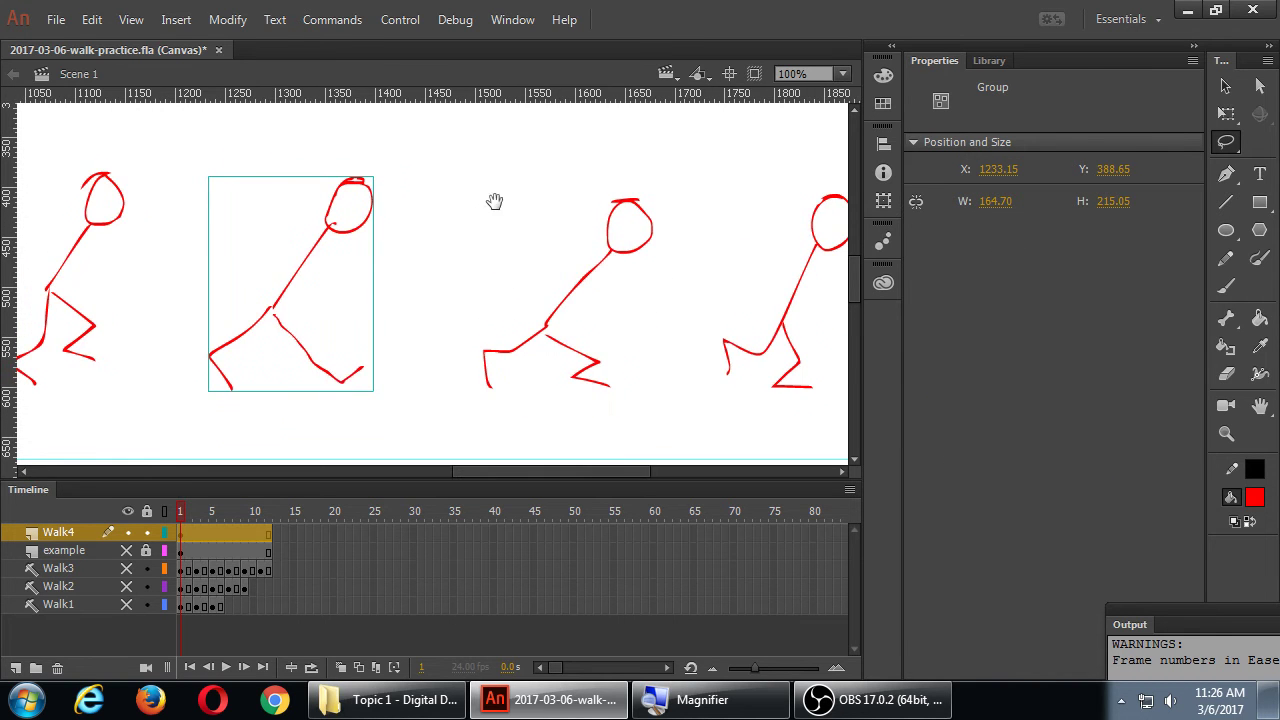
left_click_drag(634, 146, 457, 254)
key("ctrl+z")
key("ctrl+shift+g")
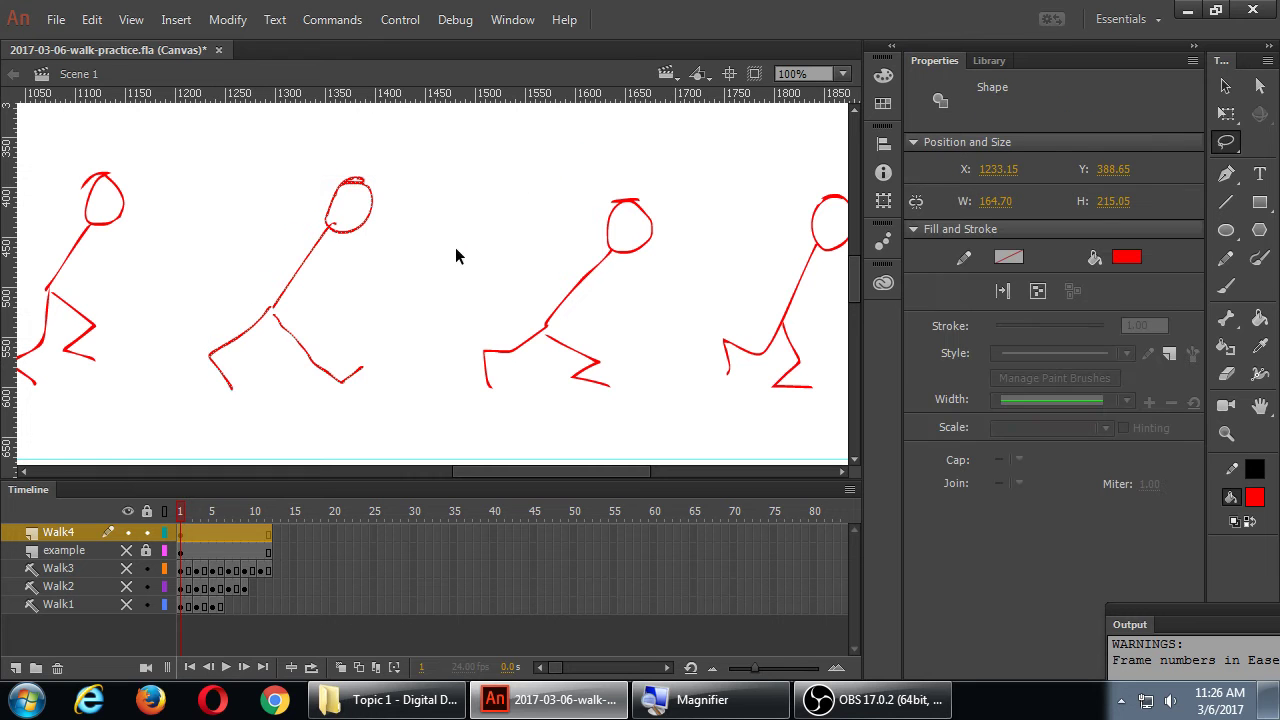
Step: Lasso the sixth and seventh stick figures individually and turn each into its own group
mouse_move(443, 143)
left_mouse_down()
mouse_move(220, 206)
mouse_move(194, 429)
mouse_move(457, 229)
mouse_move(448, 140)
left_mouse_up()
key("ctrl+g")
mouse_move(602, 134)
left_mouse_down()
mouse_move(449, 406)
mouse_move(624, 413)
mouse_move(695, 241)
mouse_move(688, 132)
left_mouse_up()
key("ctrl+g")
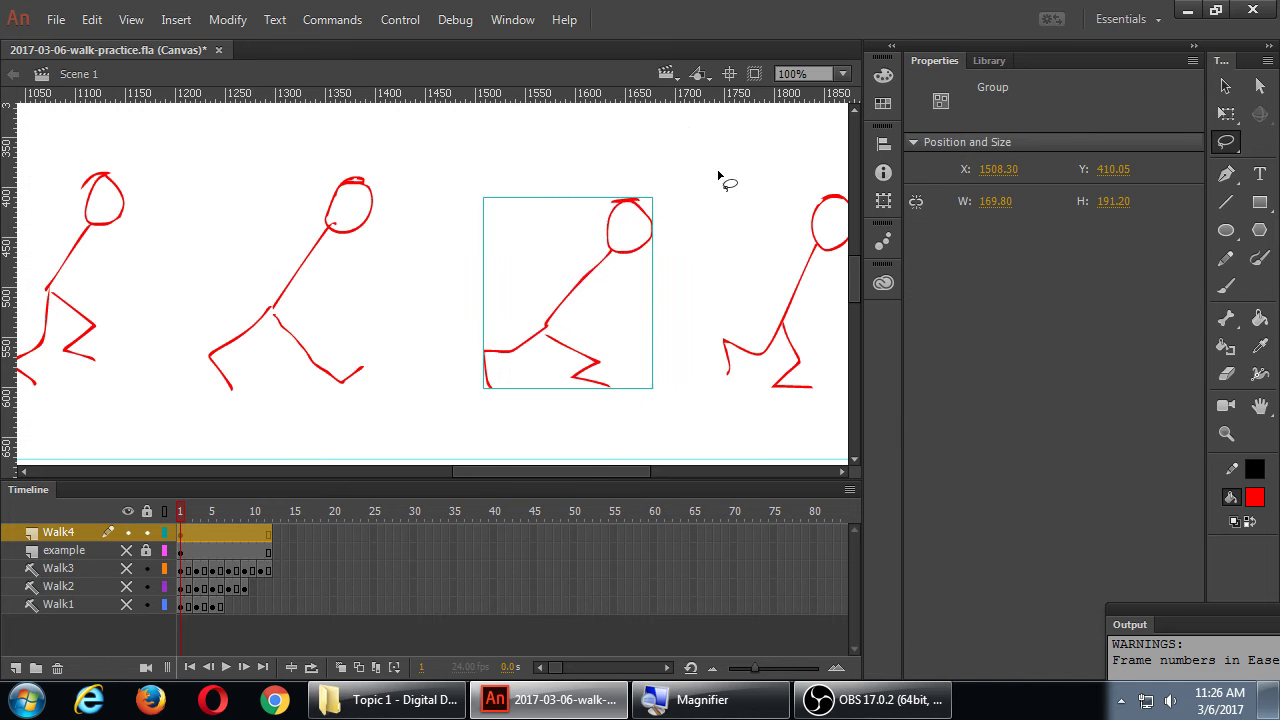
Step: Lasso the eighth stick figure at the end of the row and group its strokes
scroll(565, 205, "right", 3)
mouse_move(550, 137)
left_mouse_down()
mouse_move(410, 339)
mouse_move(456, 430)
mouse_move(604, 273)
mouse_move(601, 123)
left_mouse_up()
key("ctrl+g")
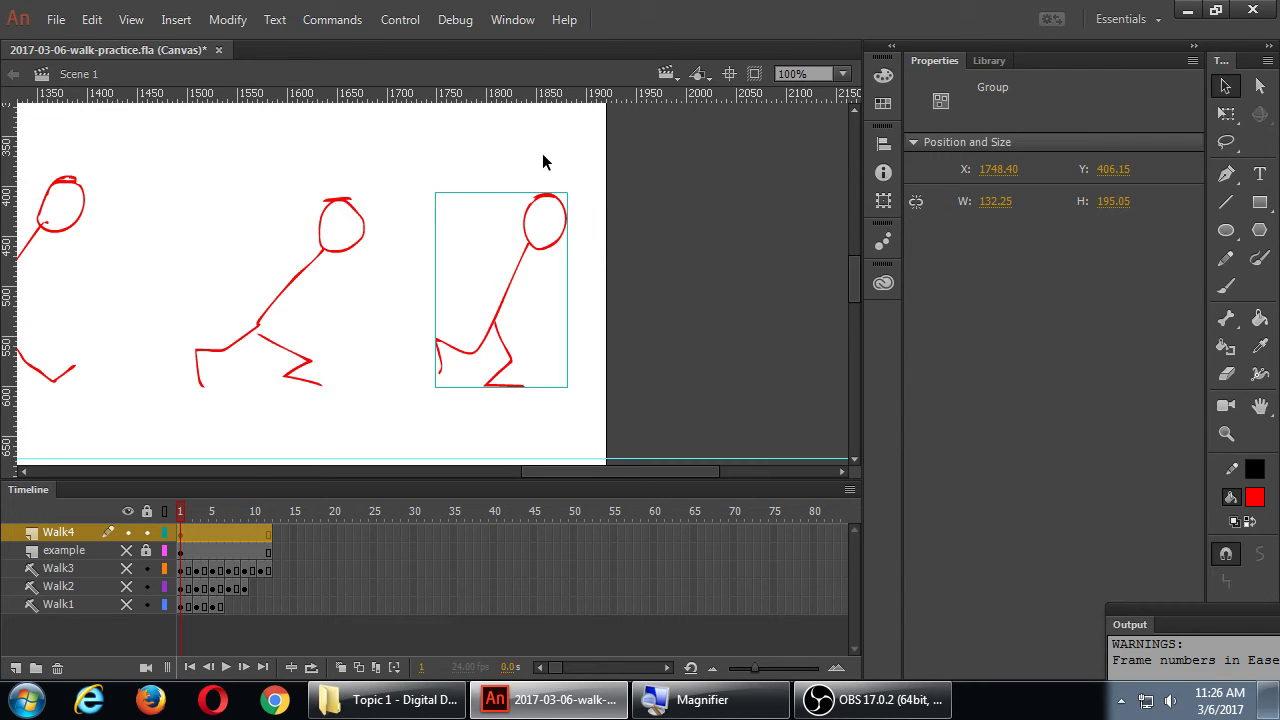
Step: Select all eight stick figure groups on frame 1 of the Walk4 layer and distribute them to keyframes
key("v")
left_click(416, 178)
left_click(368, 228)
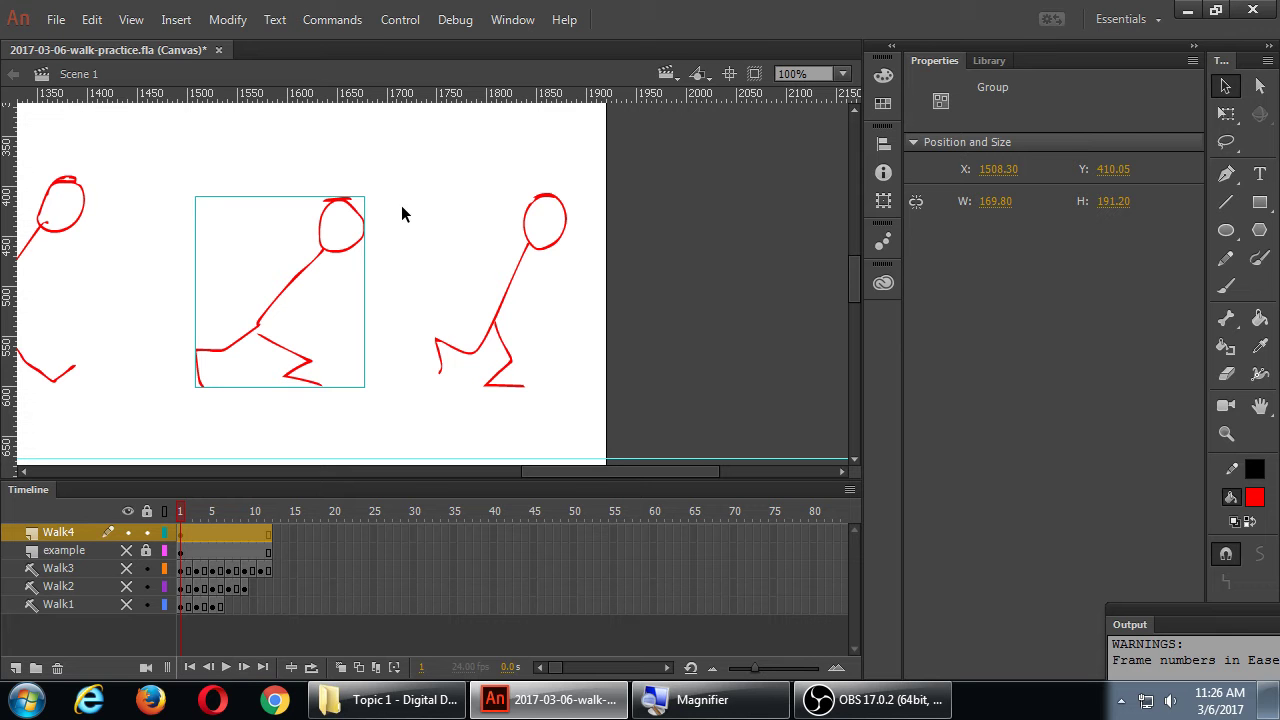
key("ctrl+minus")
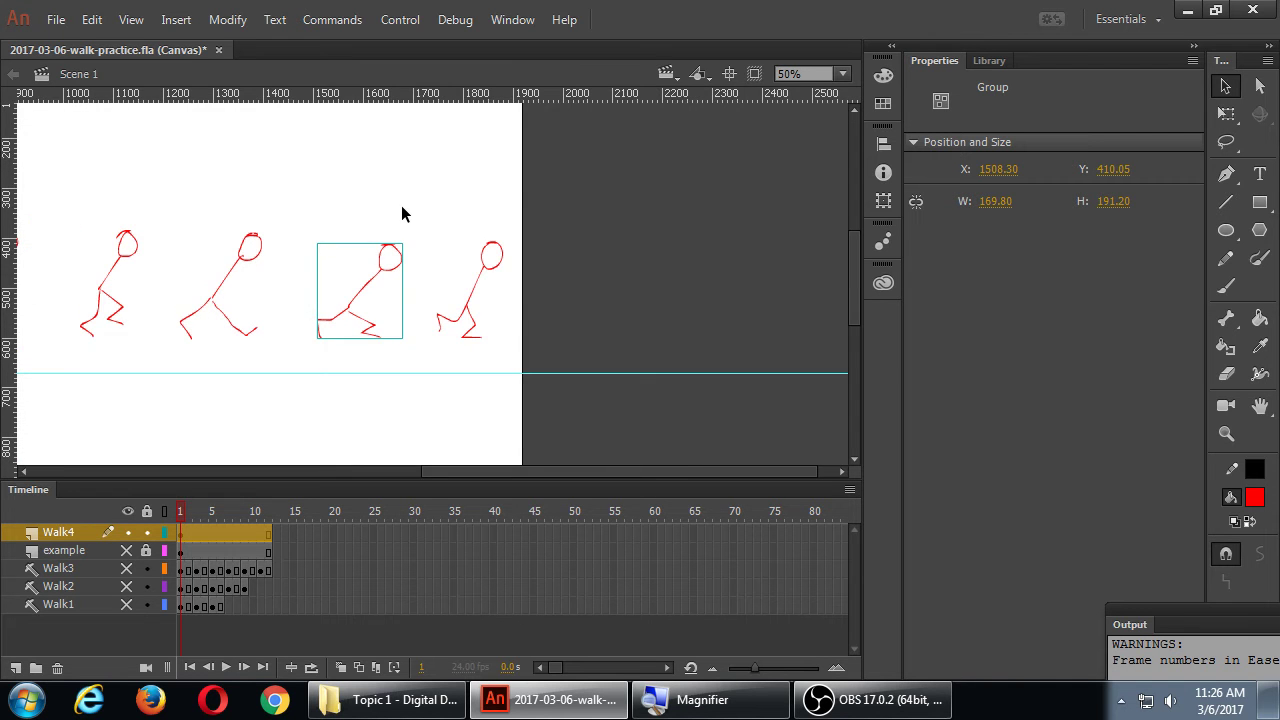
key("ctrl+minus")
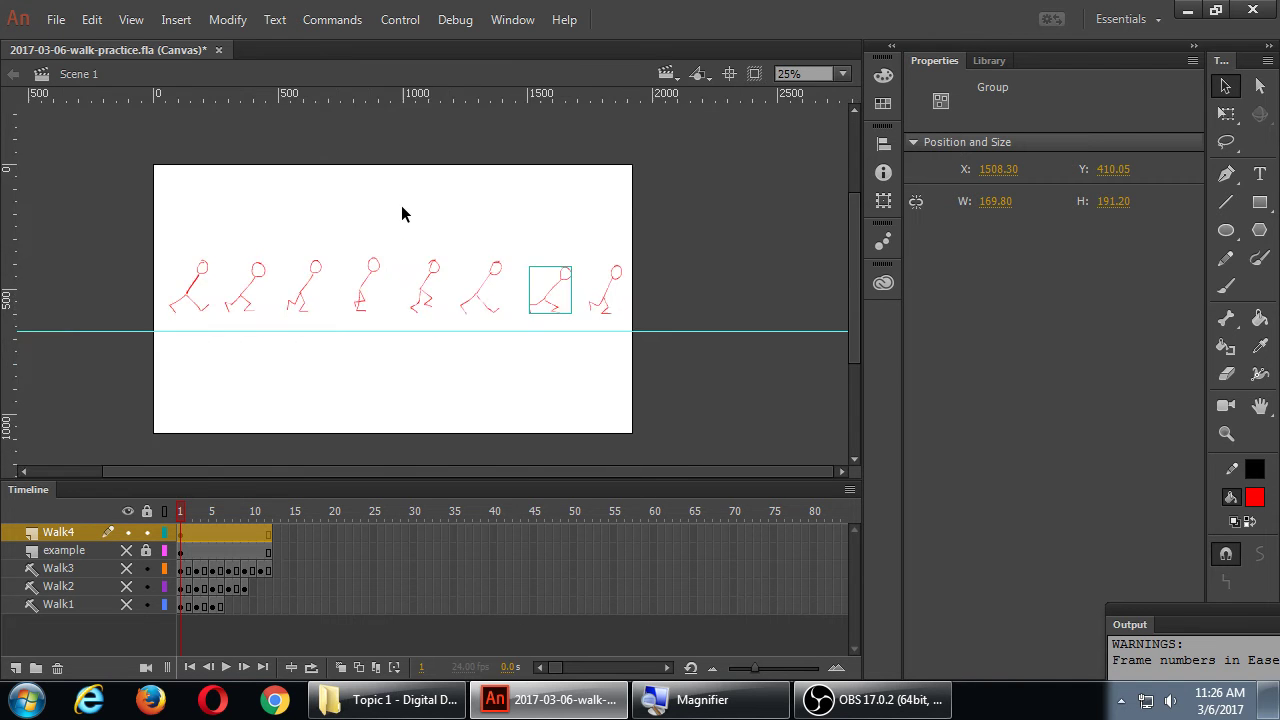
left_click(181, 535)
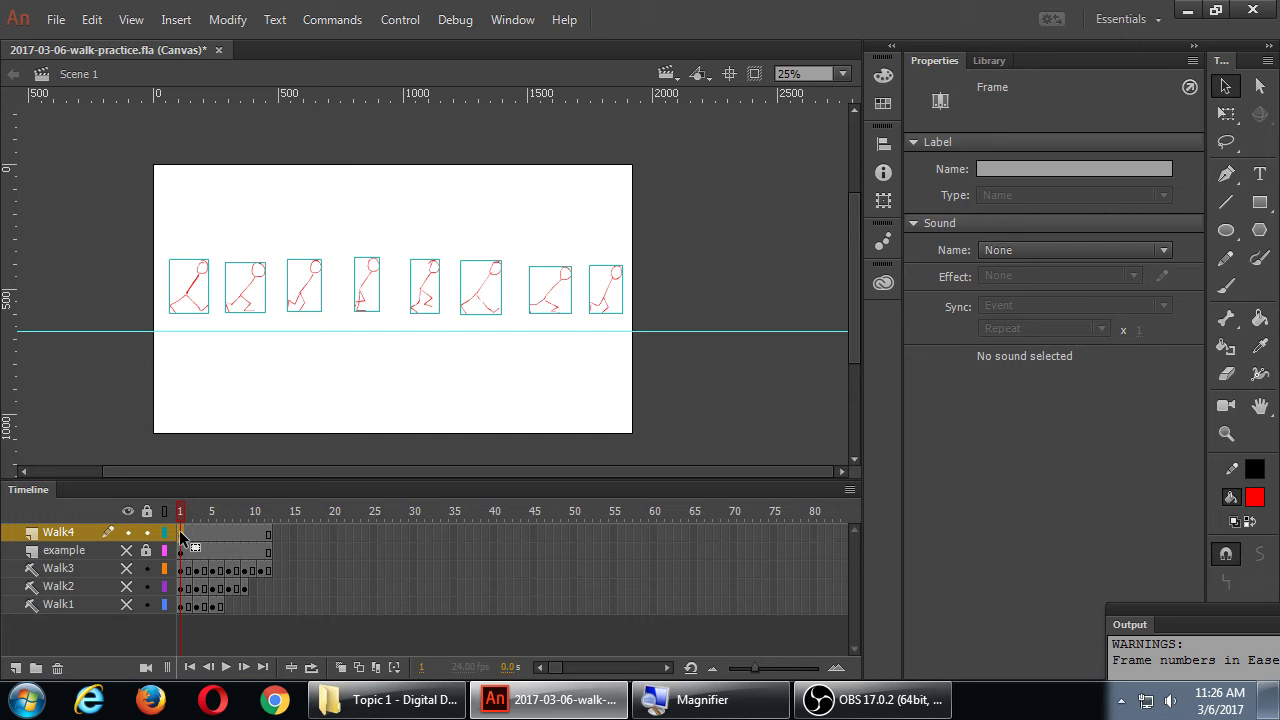
right_click(363, 302)
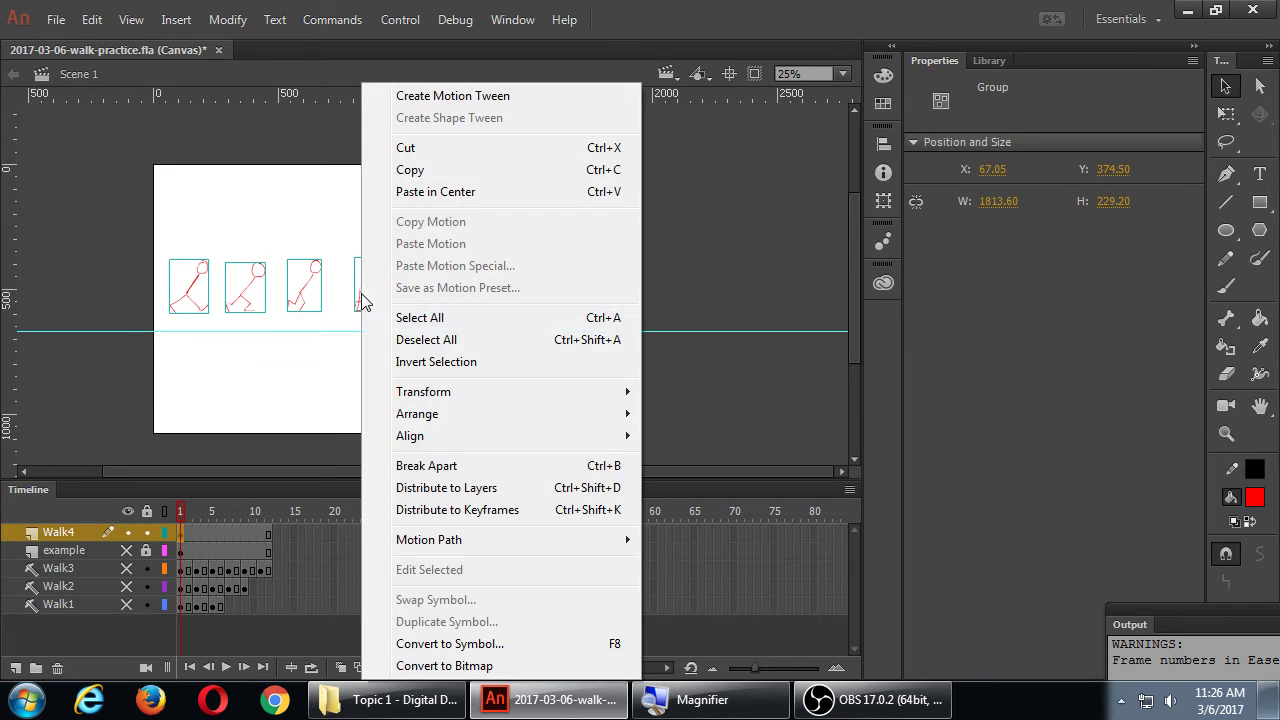
left_click(496, 511)
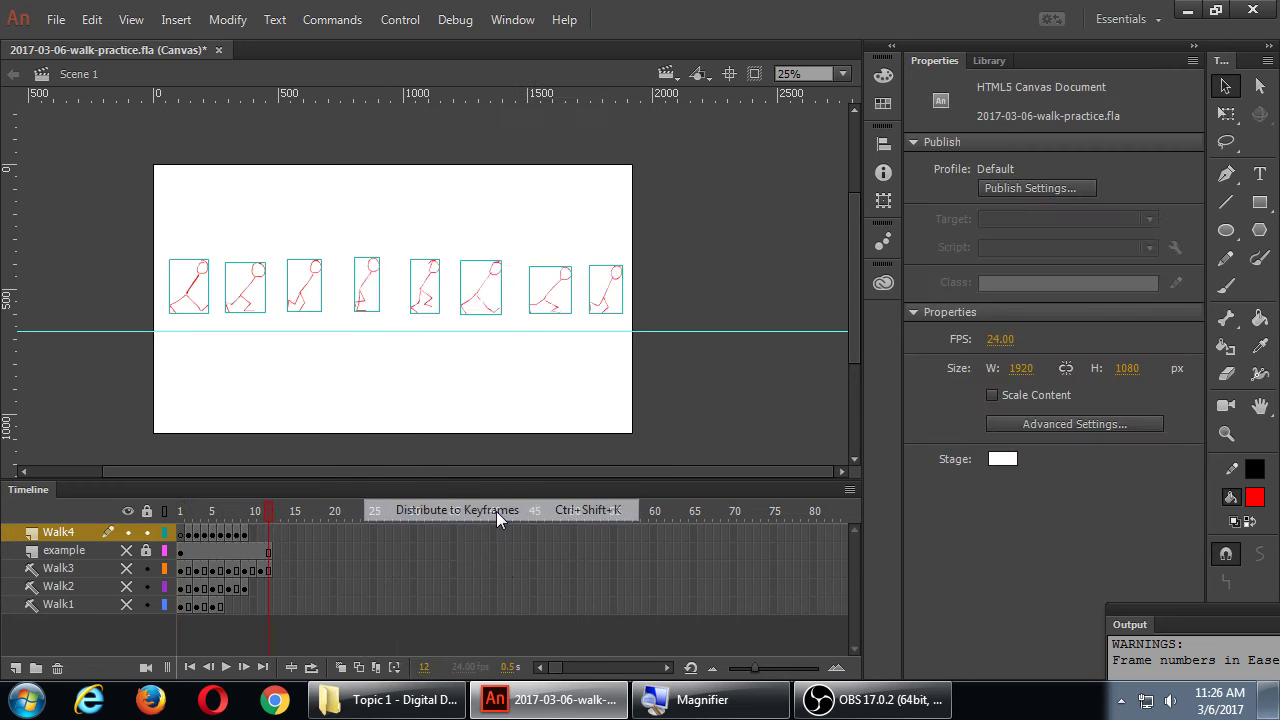
Step: Play the timeline from frame 1 and step through the first Walk4 keyframes to check how the poses were distributed
left_click(183, 537)
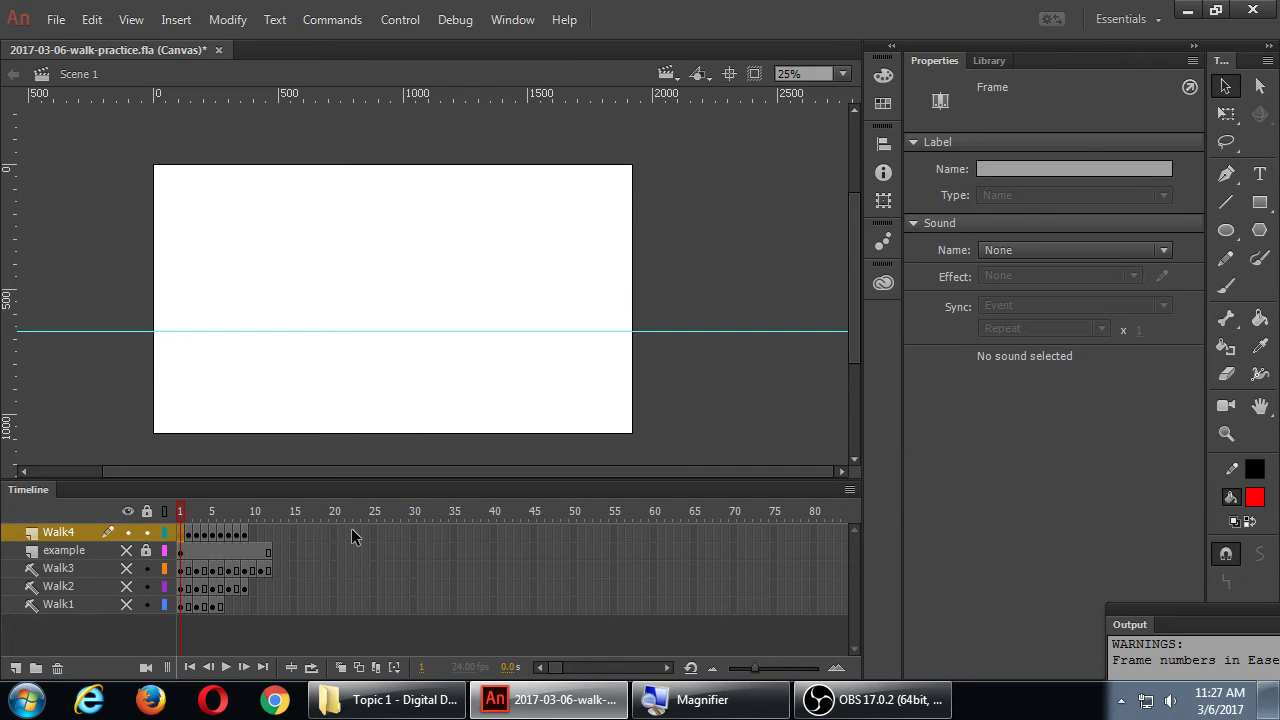
key("Return")
key("ctrl+equal")
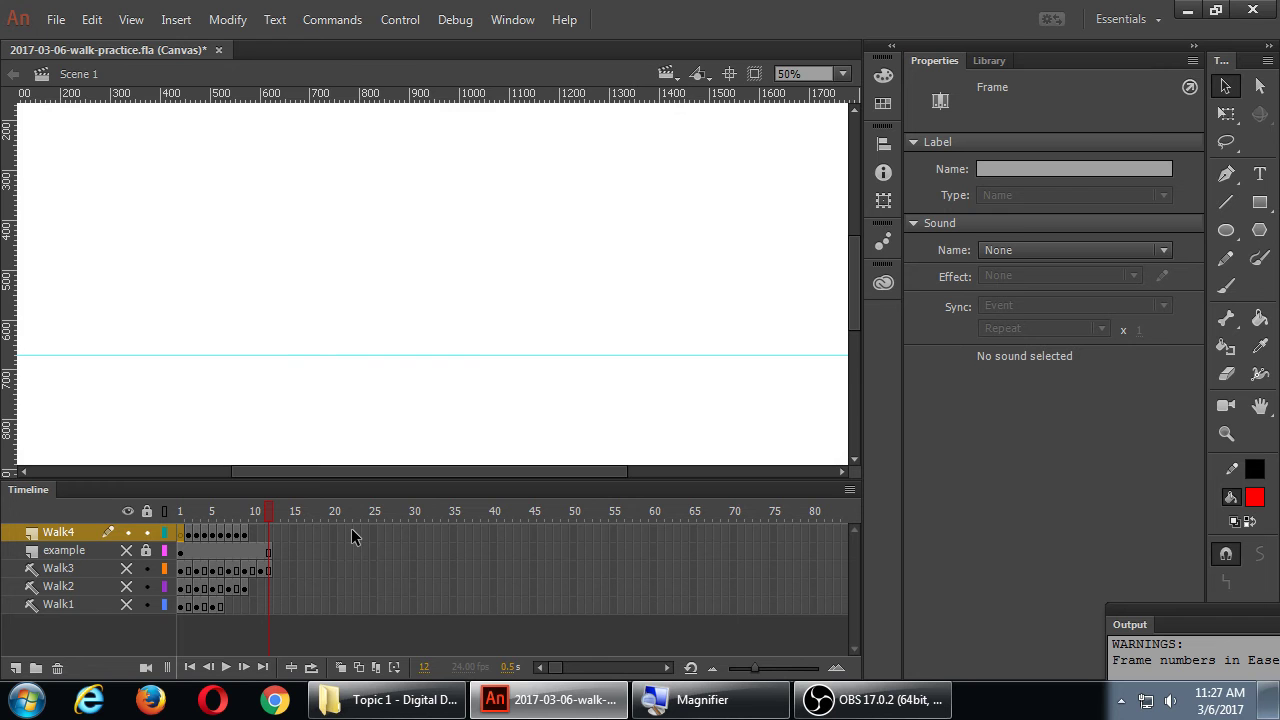
left_click(180, 511)
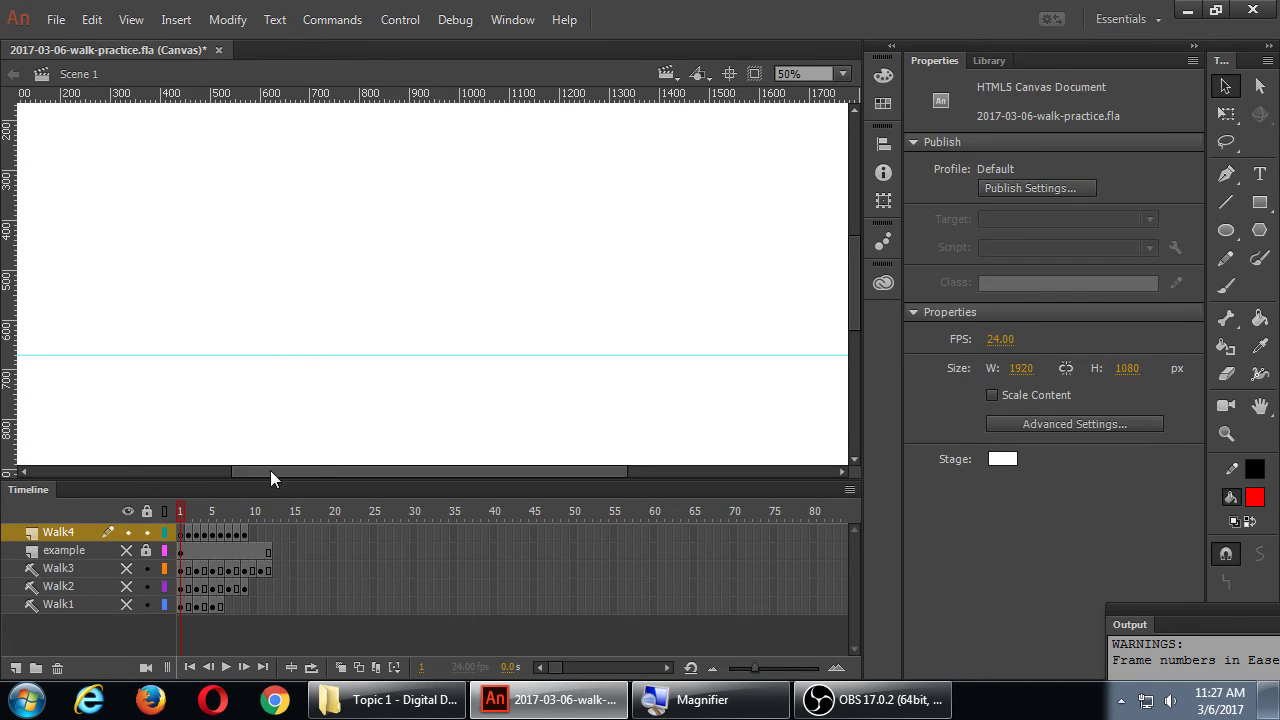
left_click_drag(270, 470, 258, 471)
mouse_move(180, 518)
left_mouse_down()
mouse_move(194, 514)
mouse_move(180, 514)
left_mouse_up()
left_click_drag(249, 478, 212, 477)
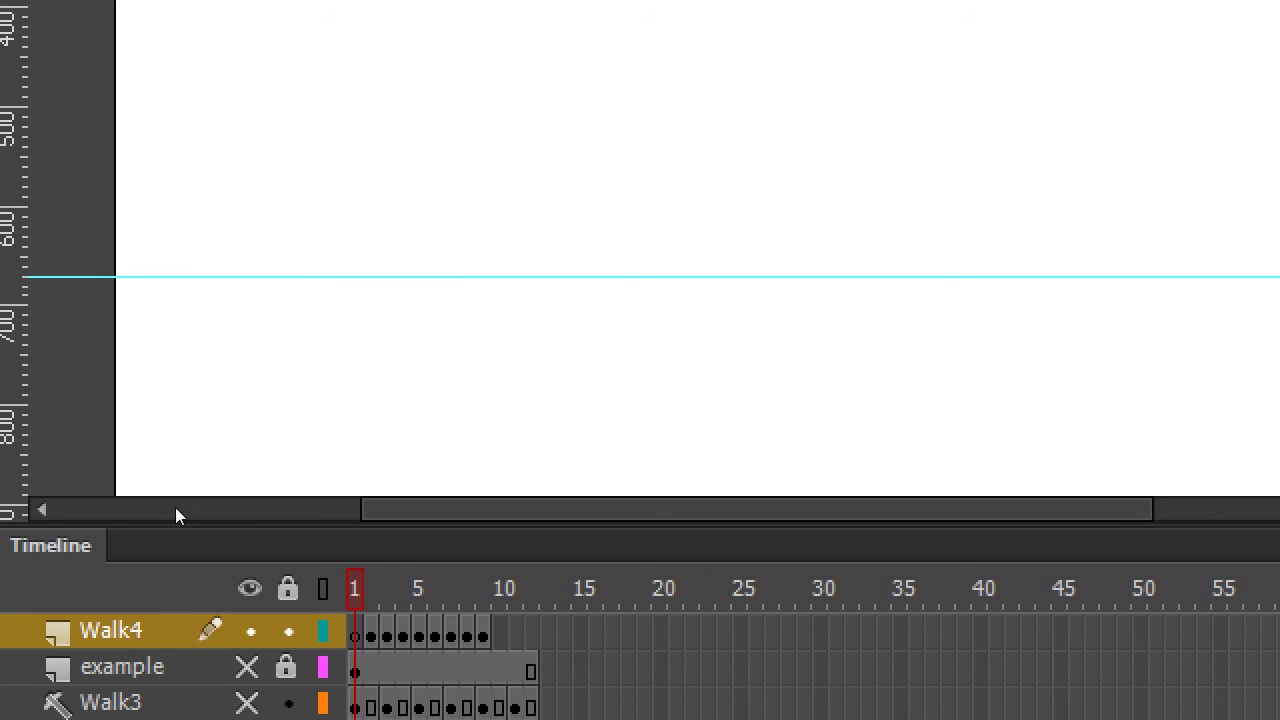
key("period")
key("period")
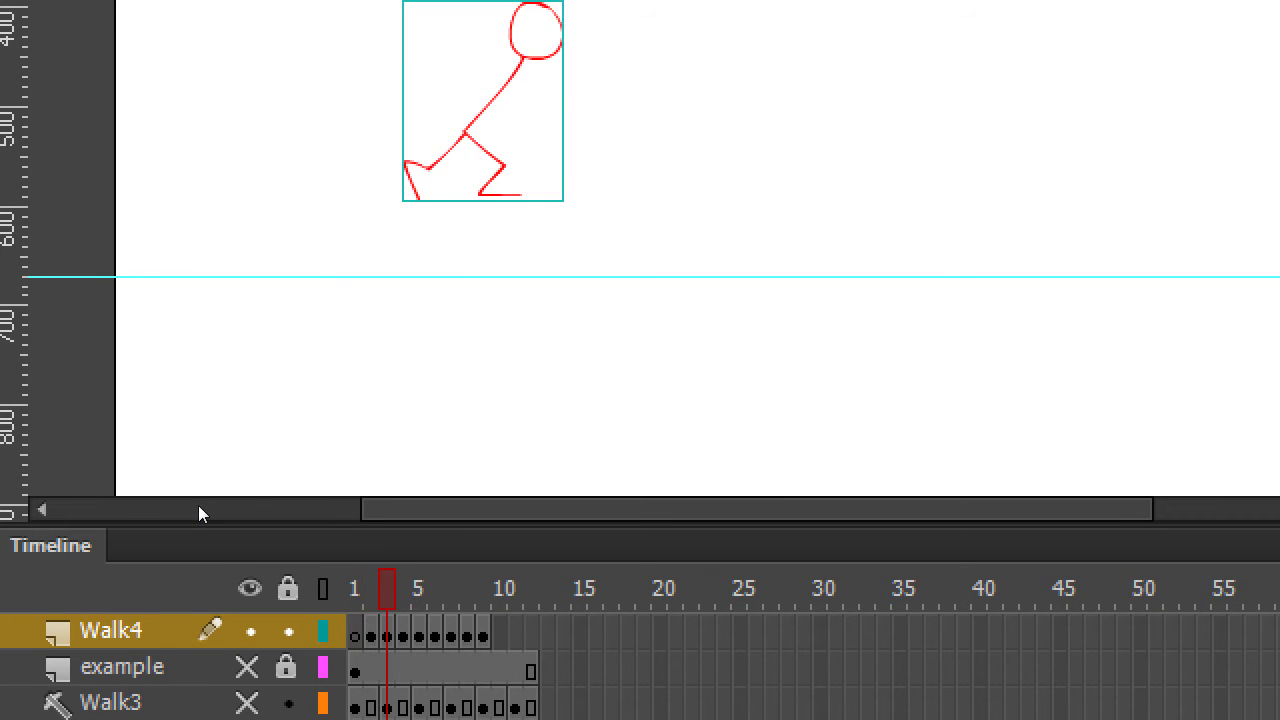
key("period")
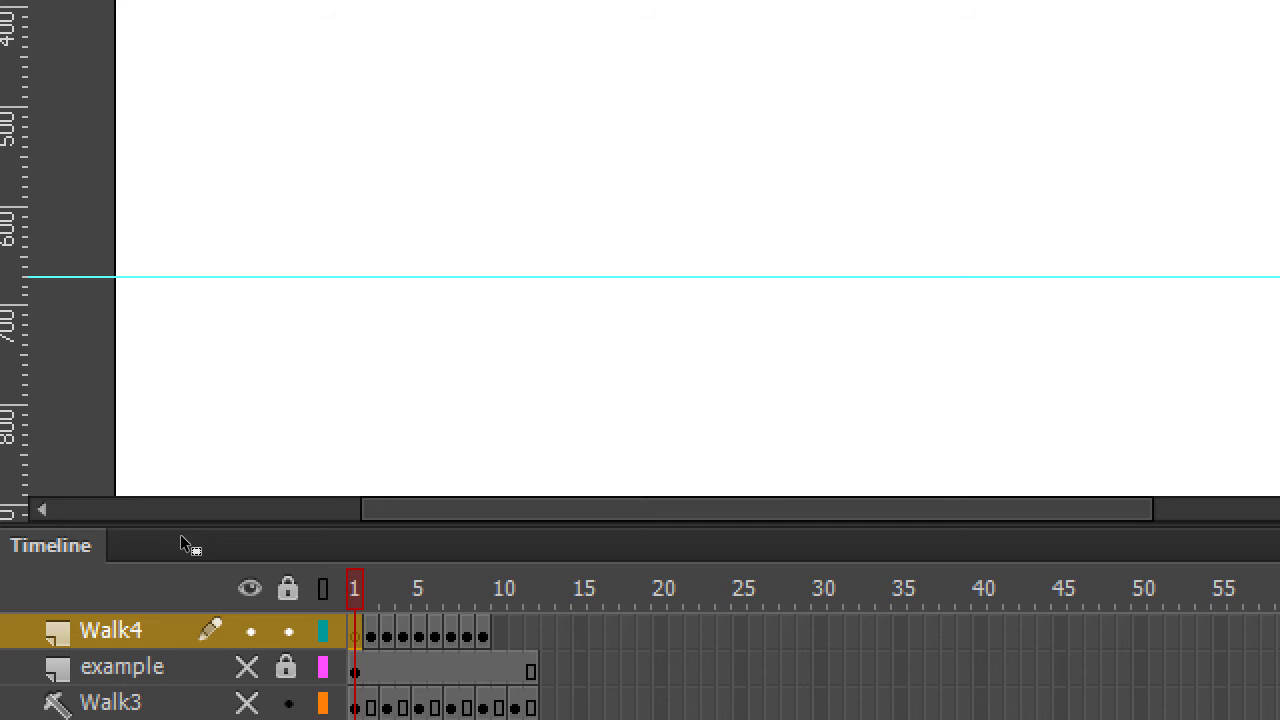
Step: Remove the empty first frame from the Walk4 layer
key("shift+F10")
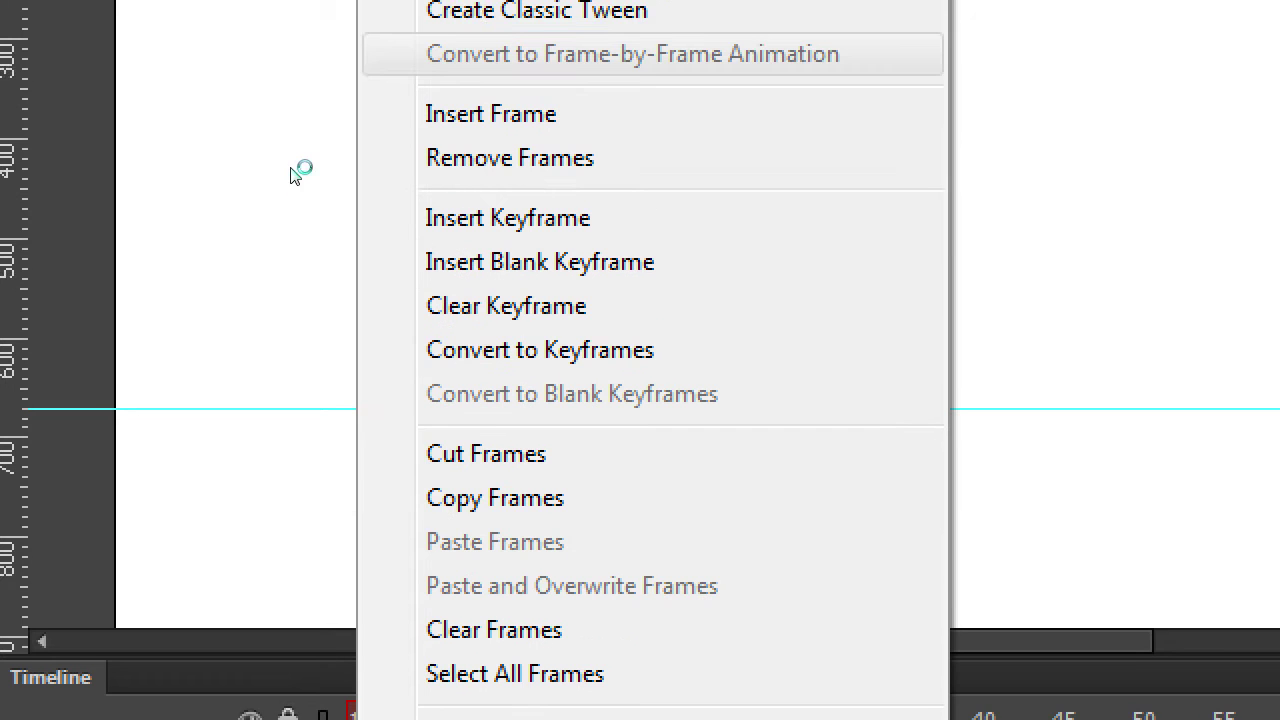
key("Down")
key("Down")
key("Return")
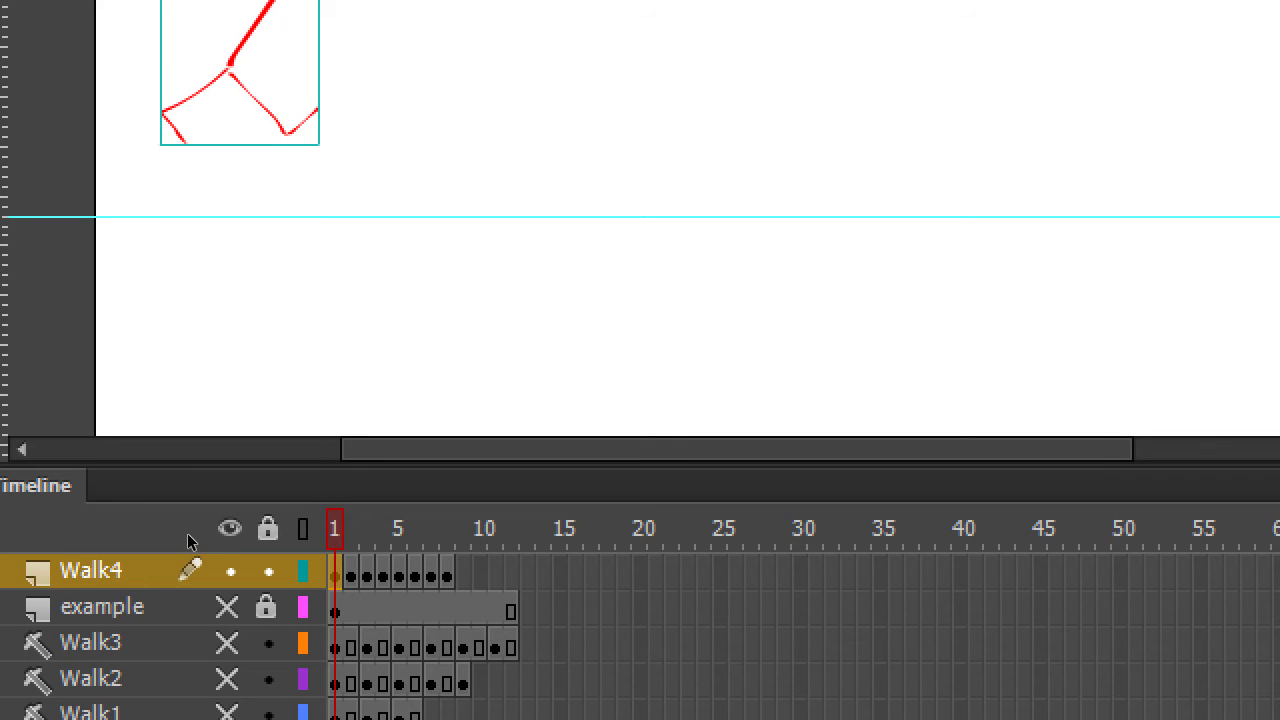
Step: Step back and forth through the Walk4 keyframes to review the sequence of walking poses
key("period")
key("period")
key("period")
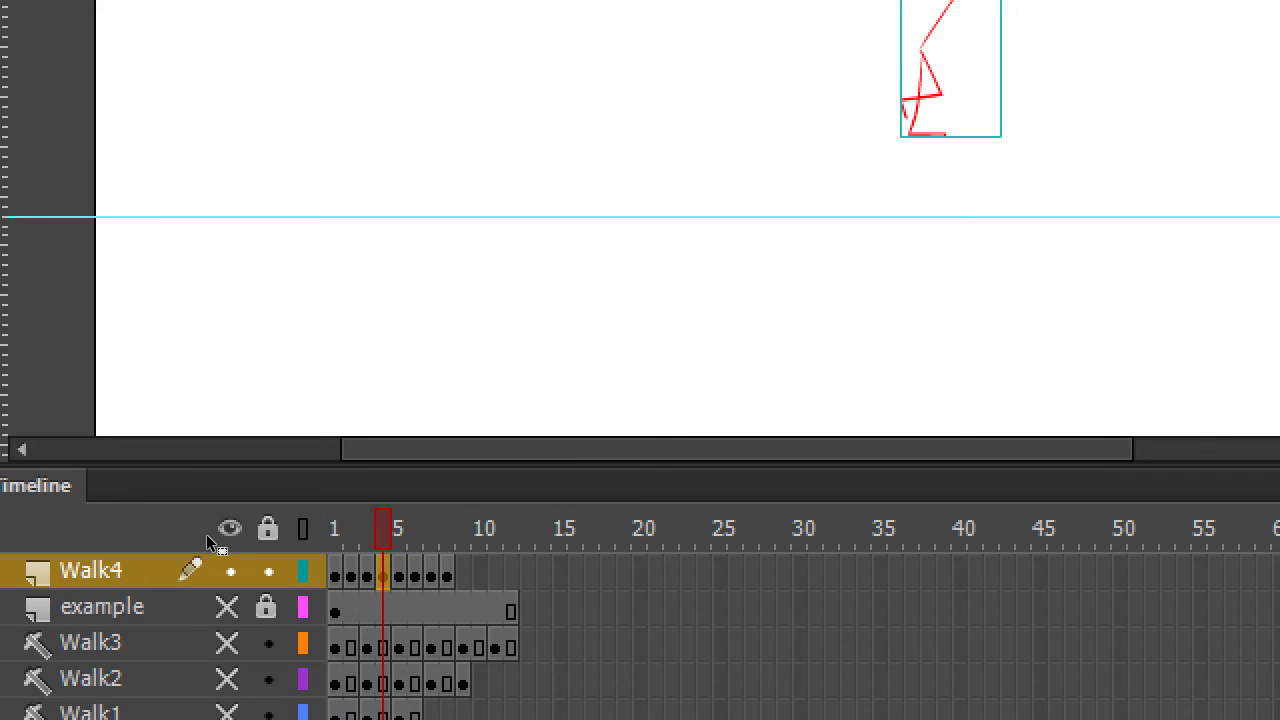
key("period")
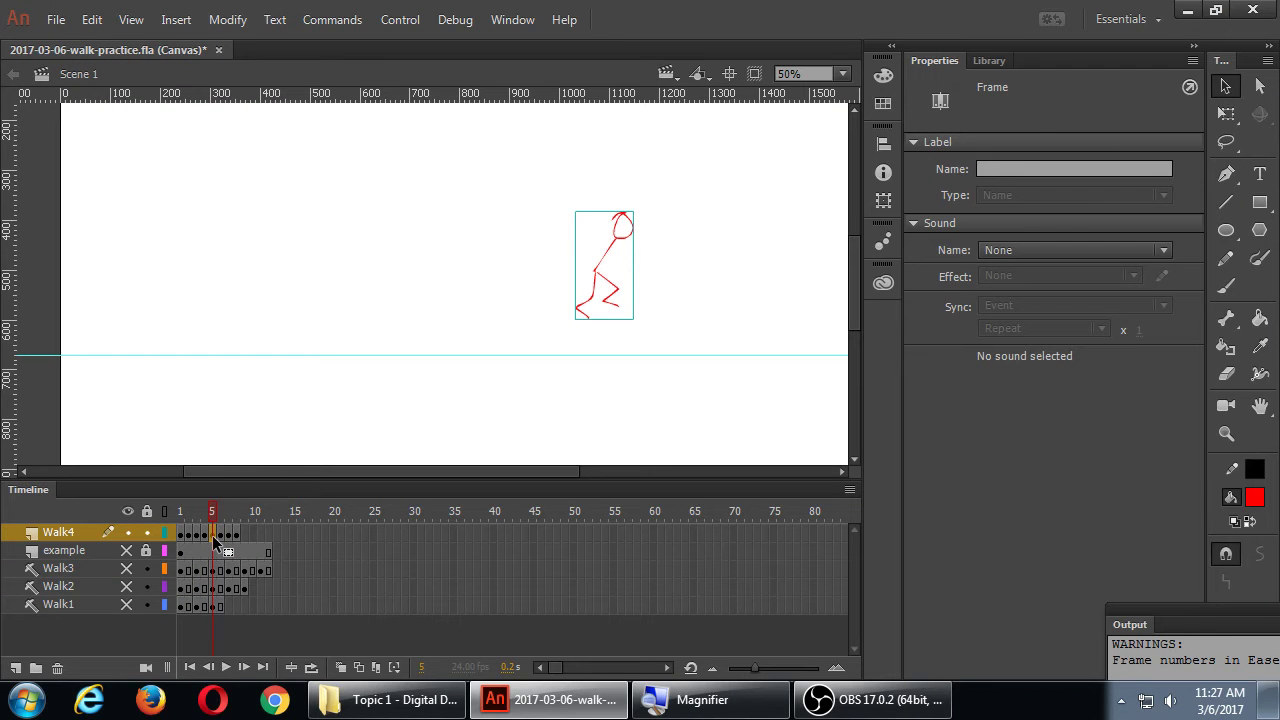
key("comma")
key("comma")
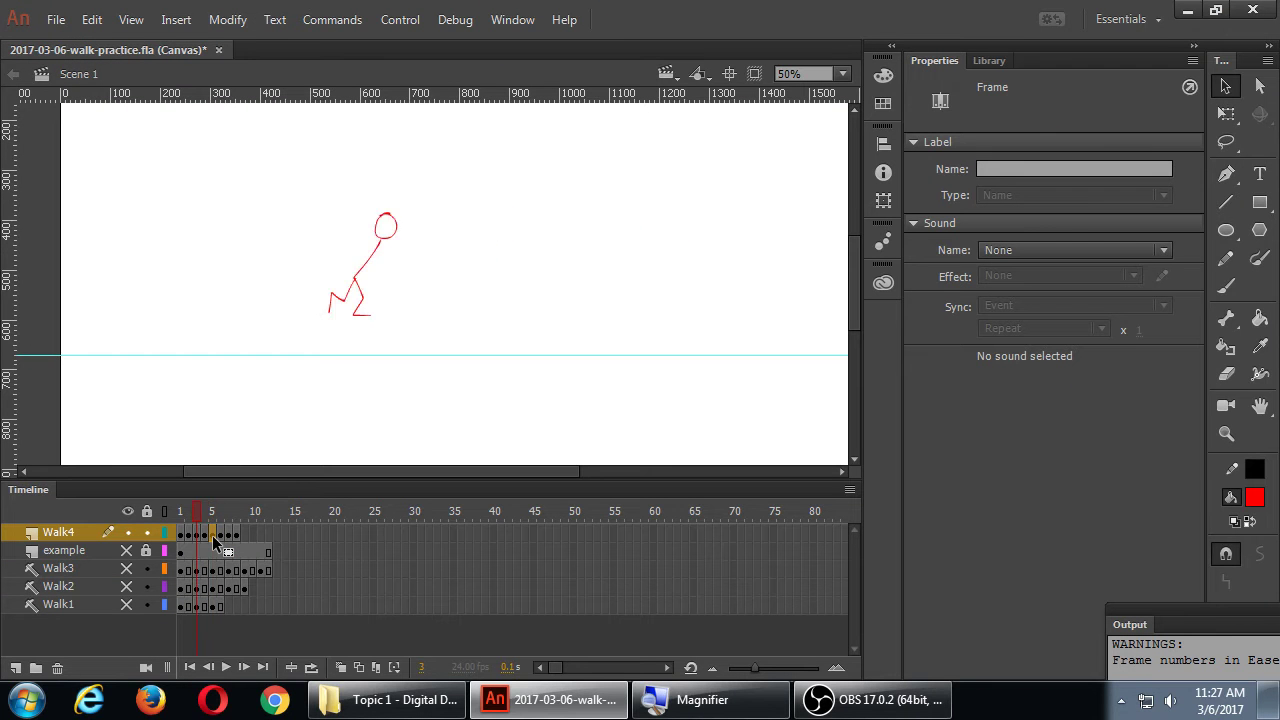
key("period")
key("period")
key("period")
key("period")
key("period")
key("period")
key("comma")
key("comma")
key("comma")
key("comma")
key("comma")
key("comma")
key("comma")
key("comma")
key("period")
key("period")
key("period")
key("period")
key("period")
key("comma")
key("comma")
key("comma")
key("comma")
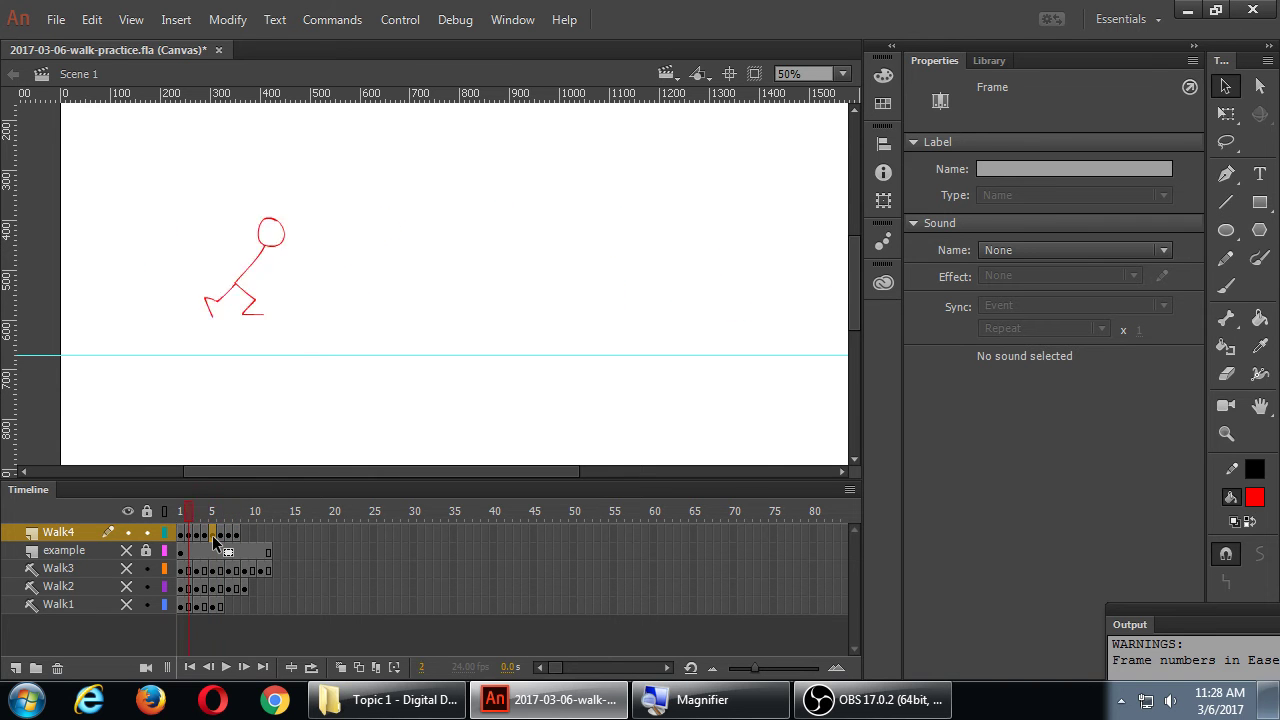
key("comma")
key("period")
key("period")
key("period")
key("period")
key("period")
key("period")
key("period")
key("comma")
key("comma")
key("comma")
key("comma")
key("comma")
key("comma")
key("period")
key("period")
key("period")
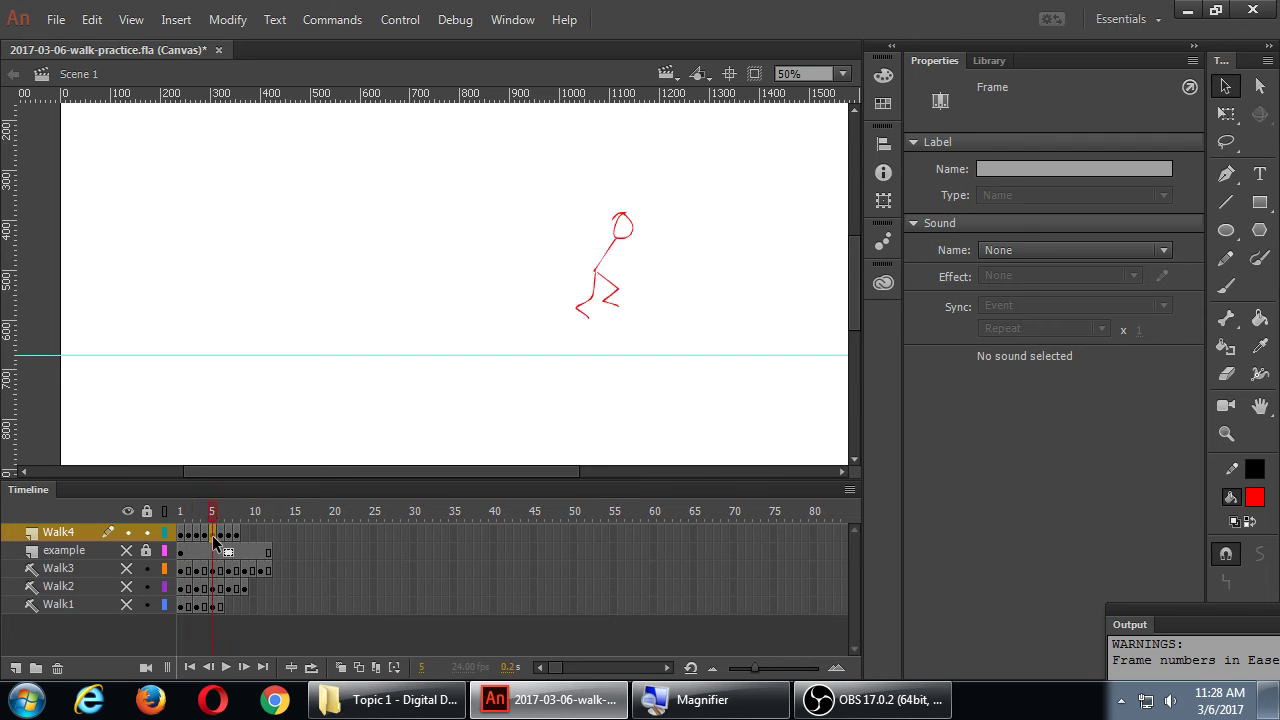
key("period")
key("comma")
key("comma")
key("comma")
key("comma")
key("comma")
key("period")
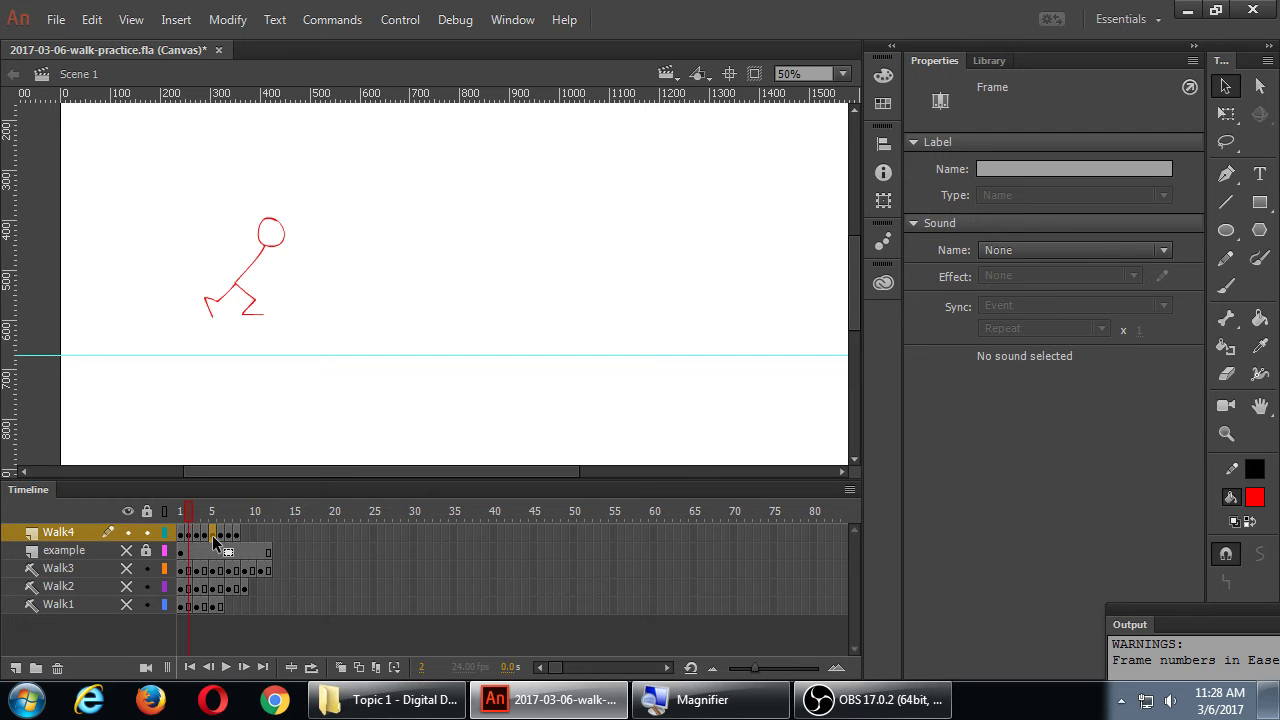
key("period")
key("period")
key("period")
key("comma")
key("comma")
key("comma")
key("comma")
key("period")
key("period")
key("period")
key("period")
key("period")
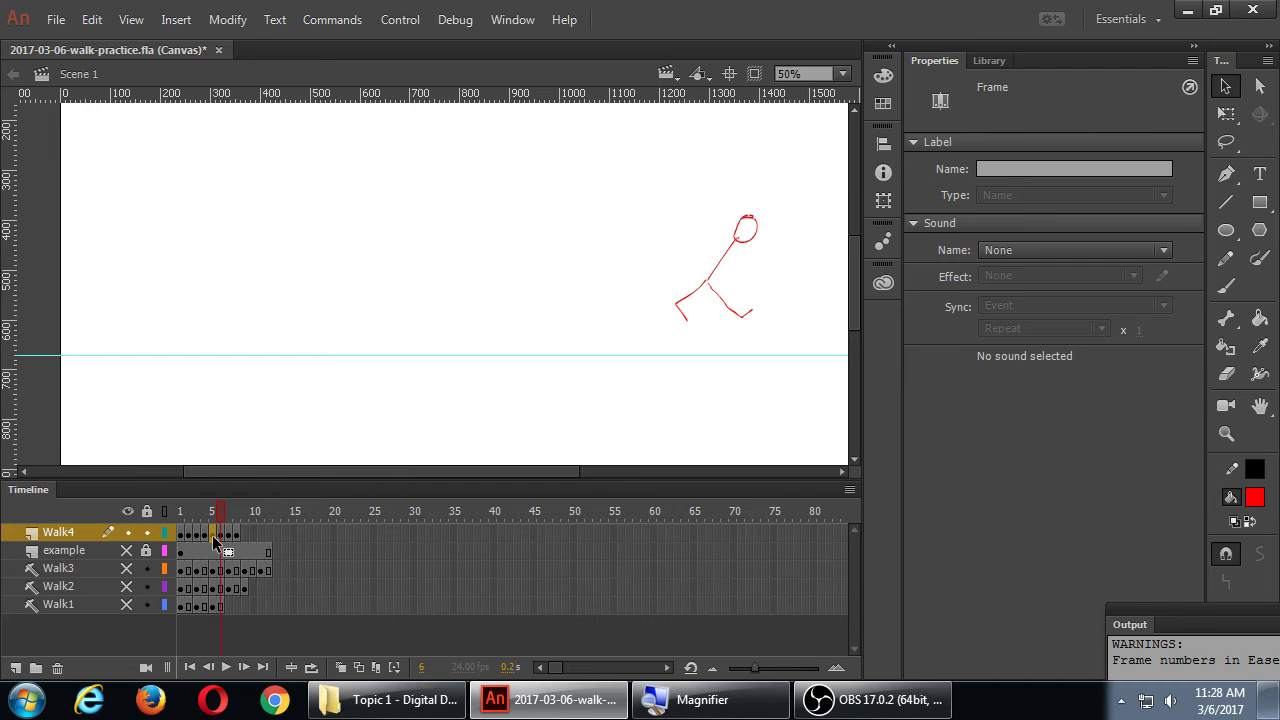
key("comma")
key("comma")
key("comma")
key("comma")
key("comma")
key("period")
key("period")
key("period")
key("period")
key("period")
key("period")
key("comma")
key("comma")
key("comma")
key("comma")
key("comma")
key("comma")
key("period")
key("period")
key("period")
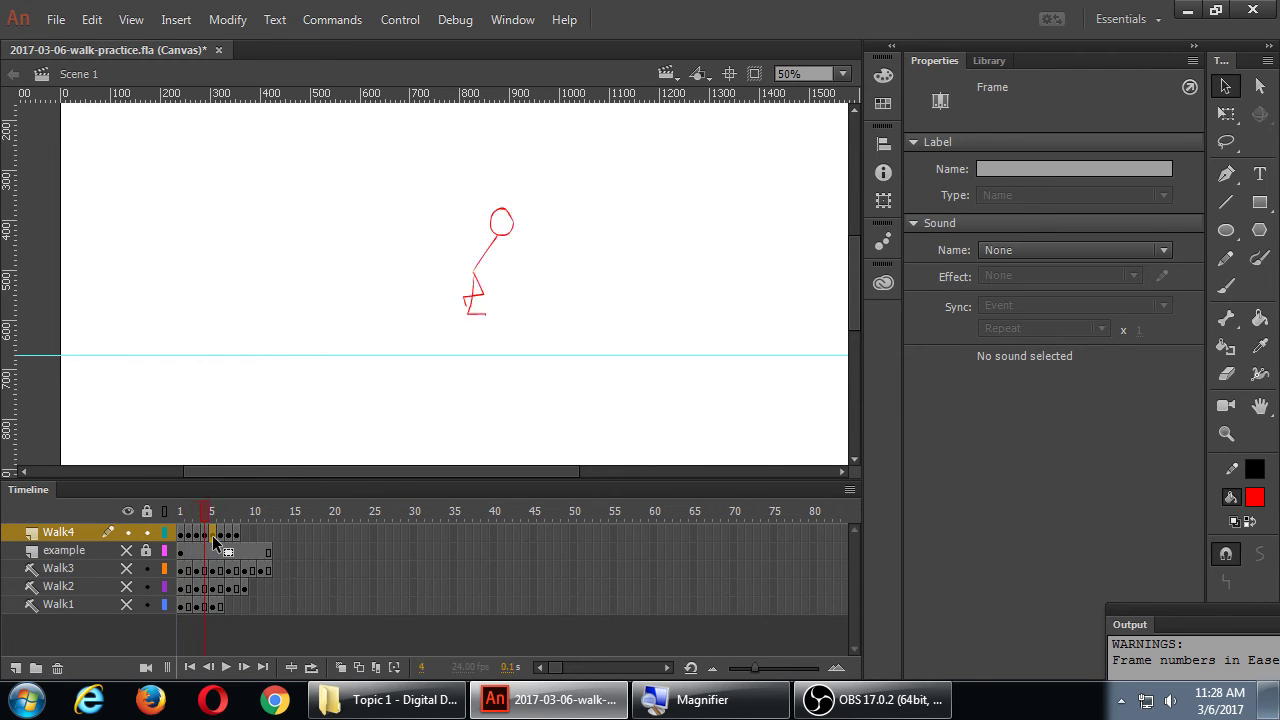
key("period")
key("period")
key("period")
key("comma")
key("comma")
key("comma")
key("comma")
key("comma")
key("comma")
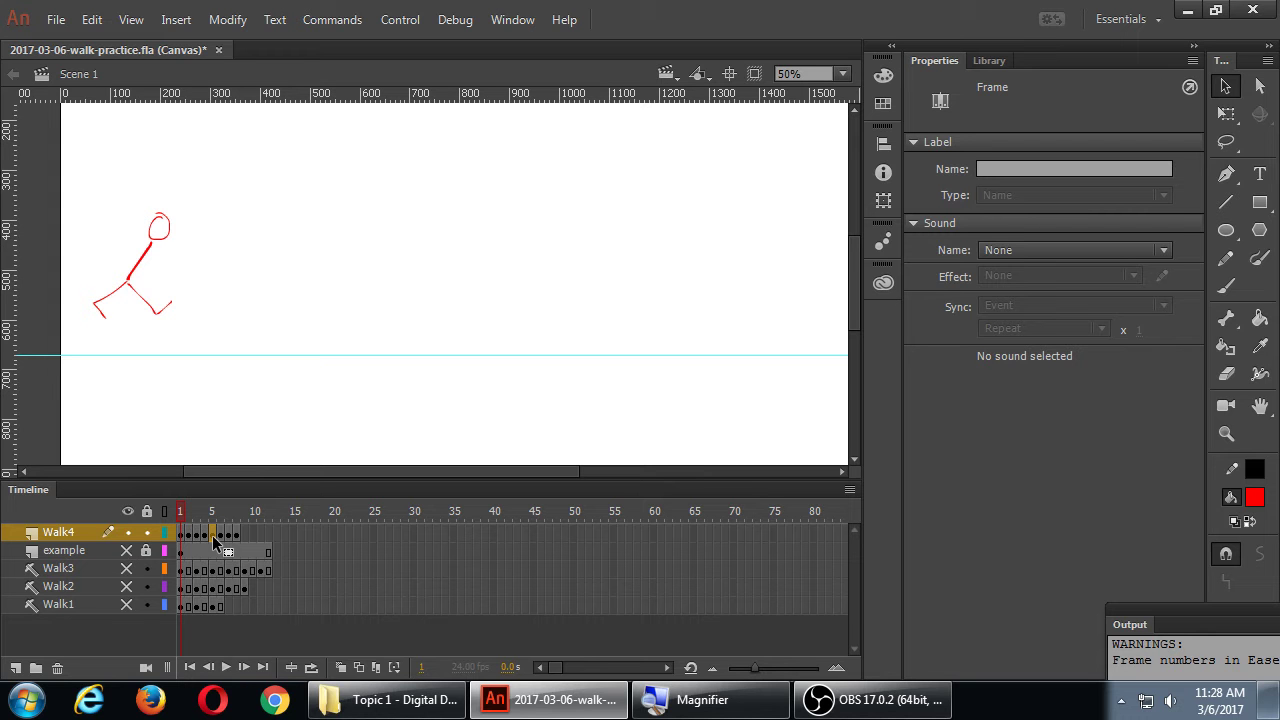
Step: Turn on Edit Multiple Frames and extend its range to cover frames 1 to 8
left_click_drag(212, 535, 360, 672)
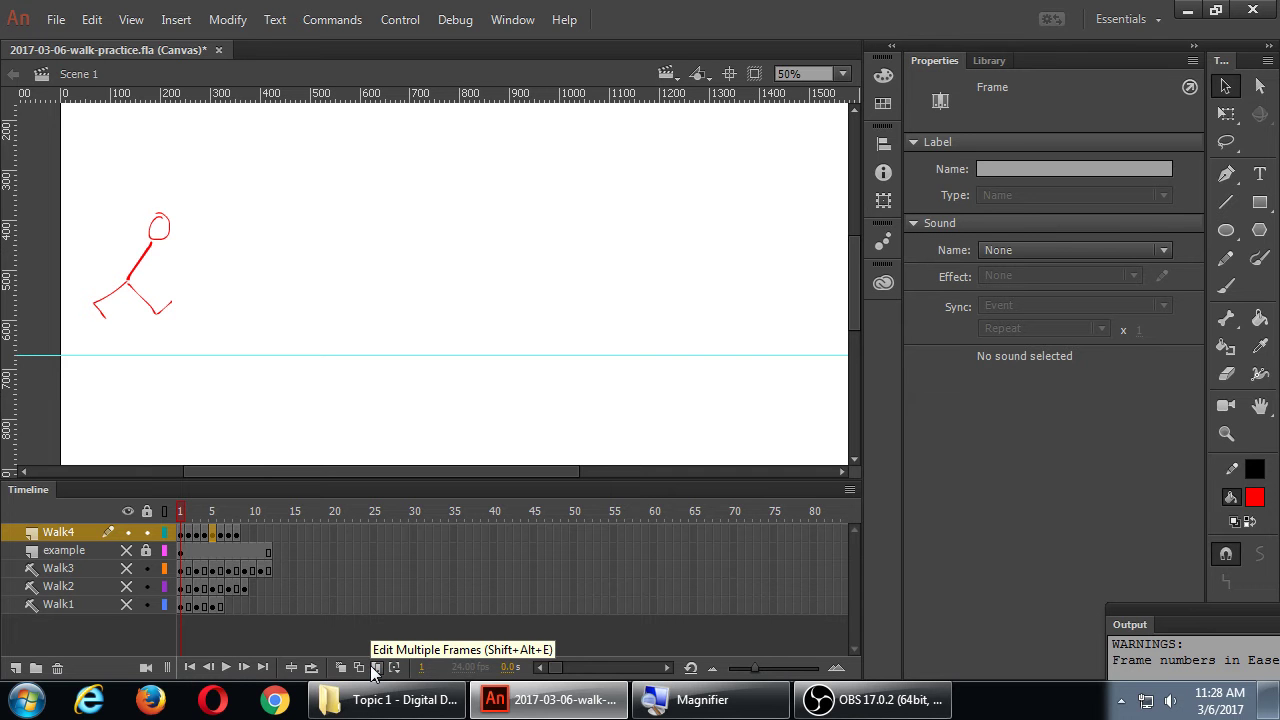
left_click(376, 668)
left_click(376, 668)
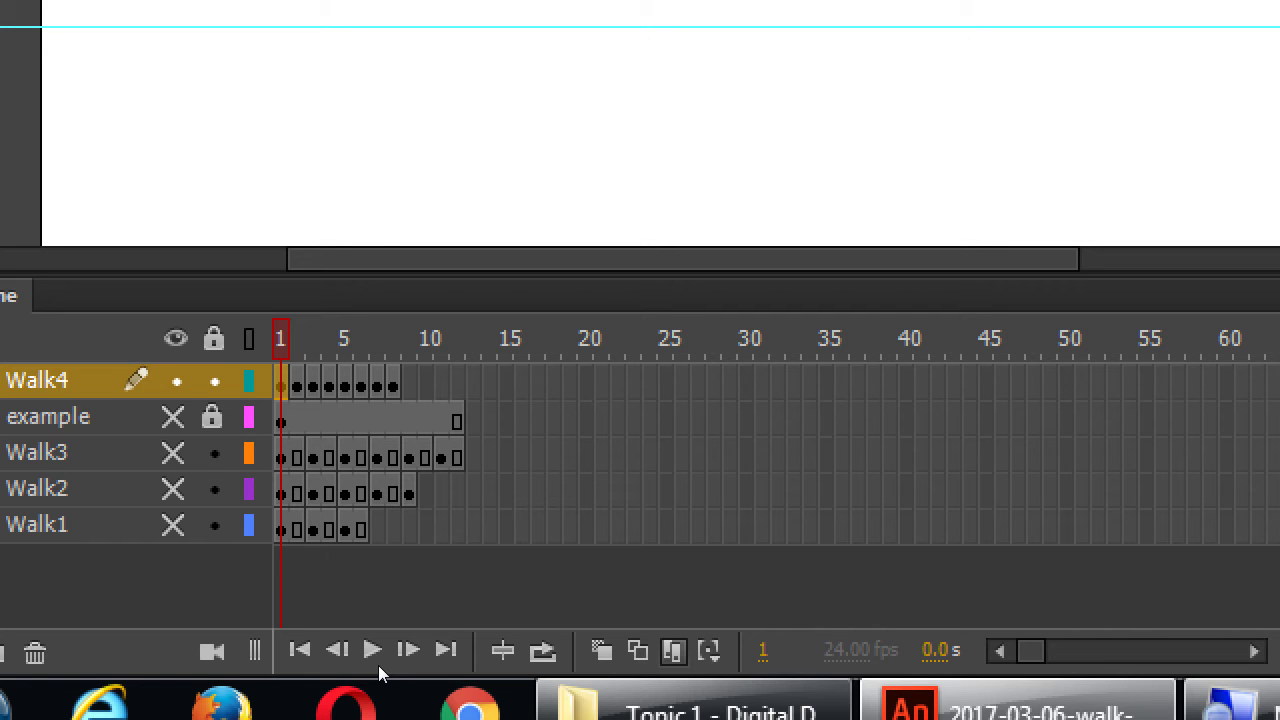
key("alt+shift+o")
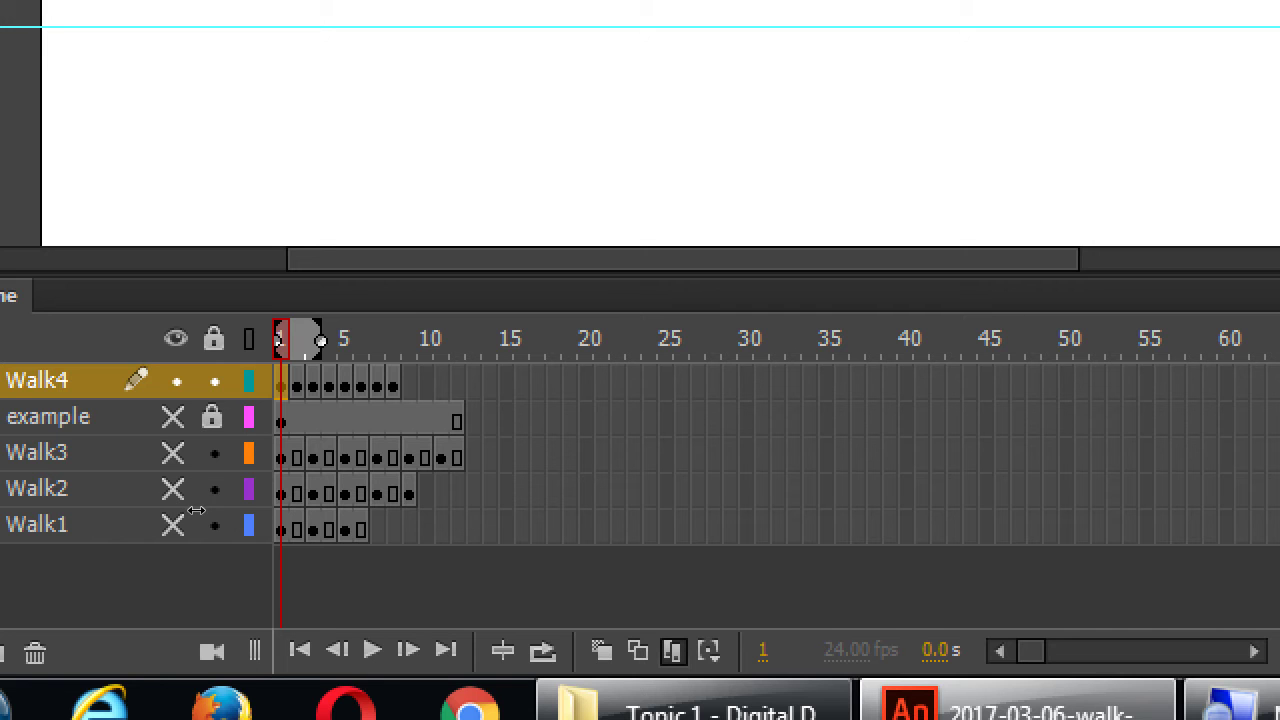
left_click_drag(198, 512, 240, 513)
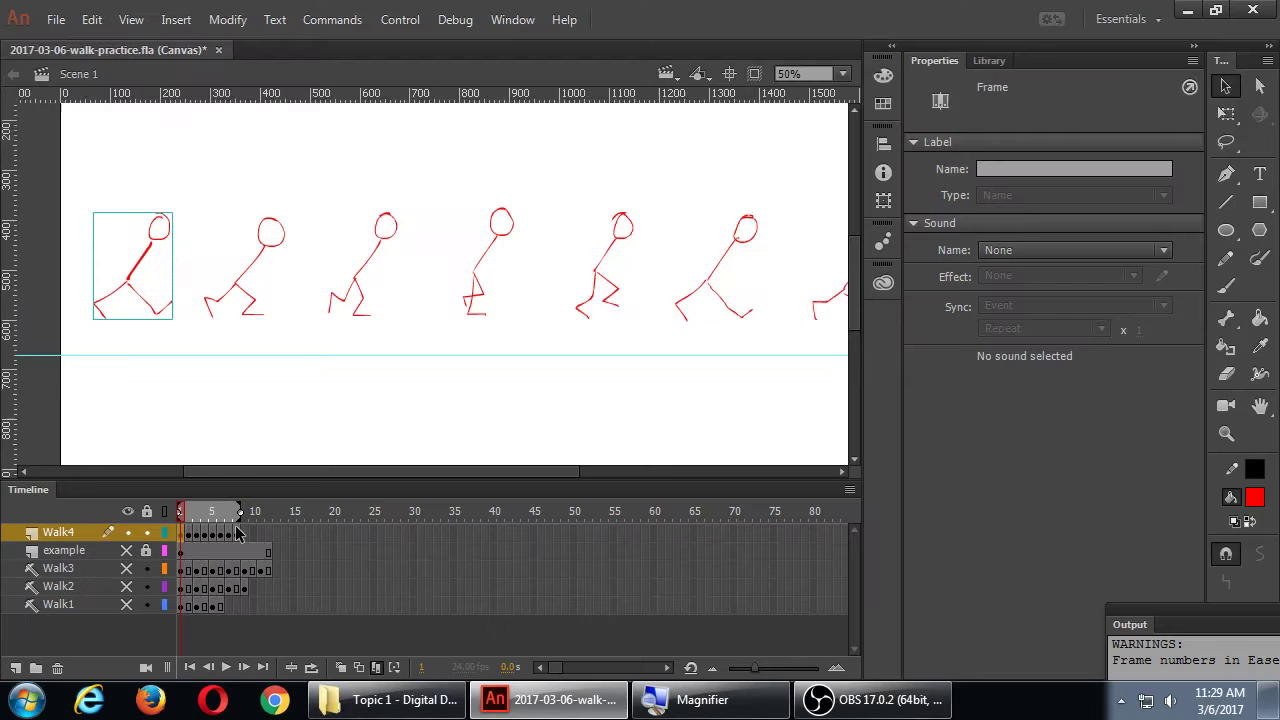
Step: Select all frames of the Walk4 layer and align the stick figures to their horizontal center, without aligning to the stage
left_click(85, 541)
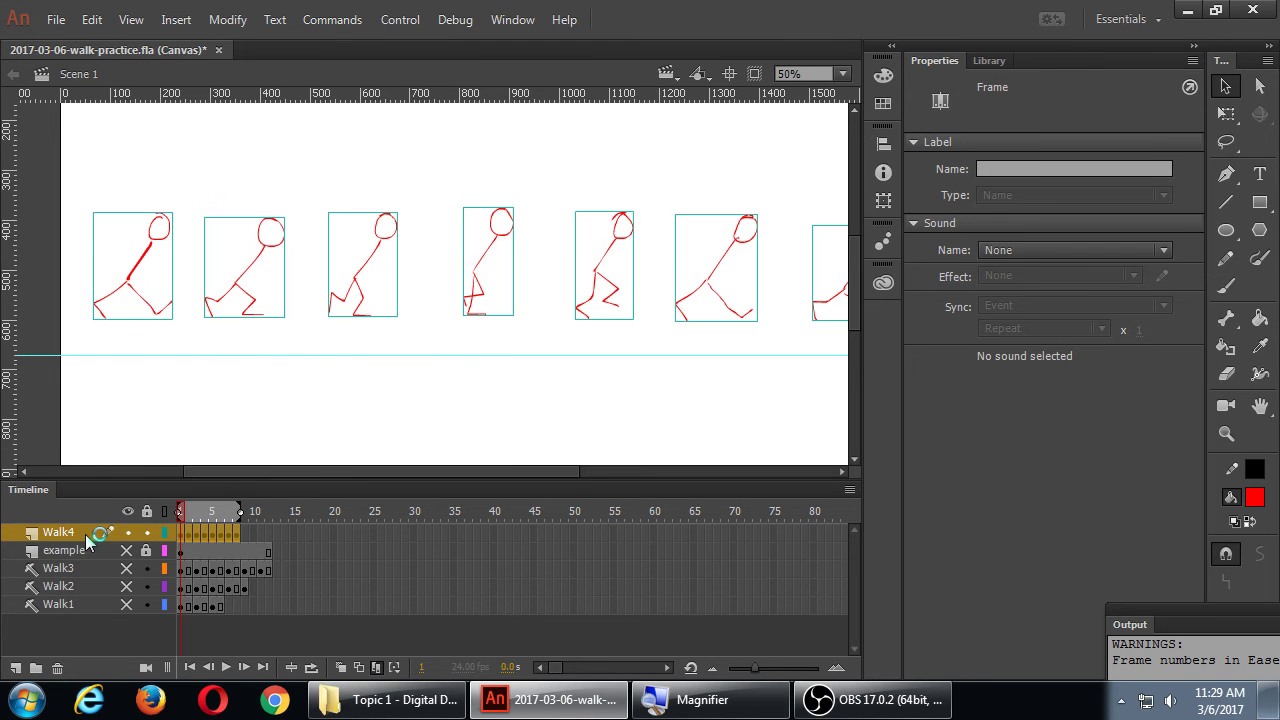
left_click(182, 535)
left_click_drag(176, 535, 185, 540)
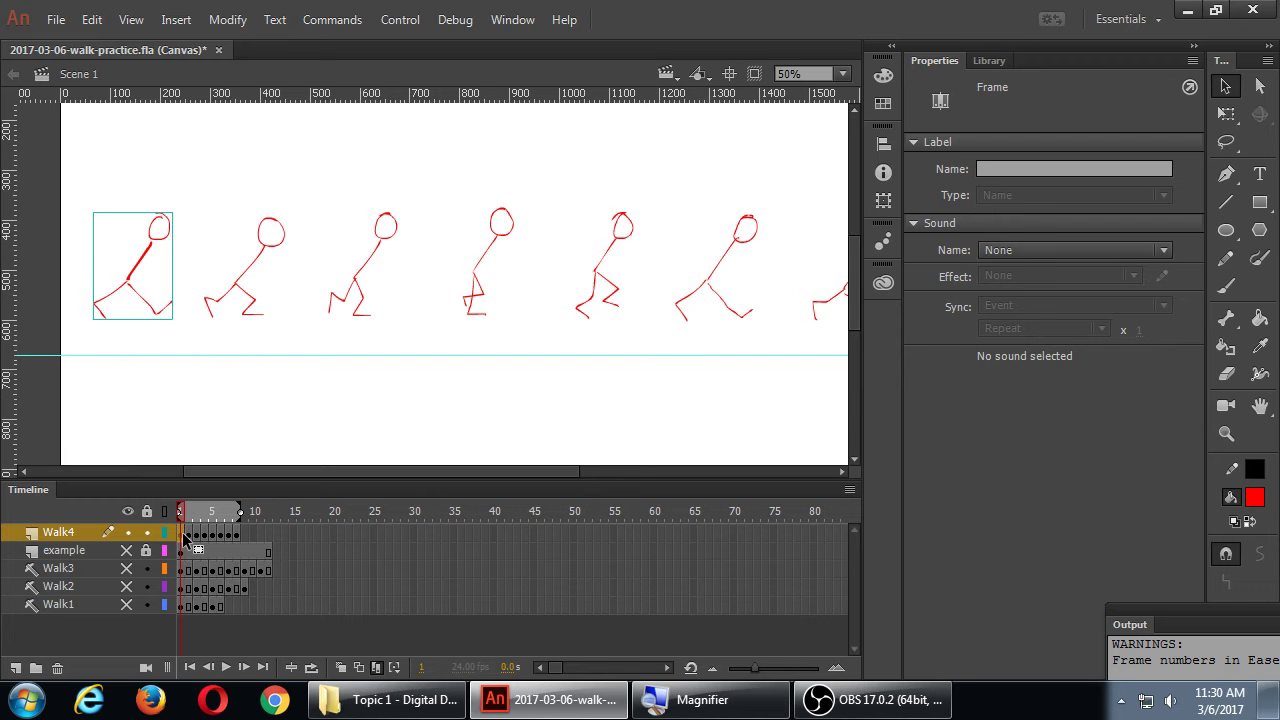
left_click(34, 536)
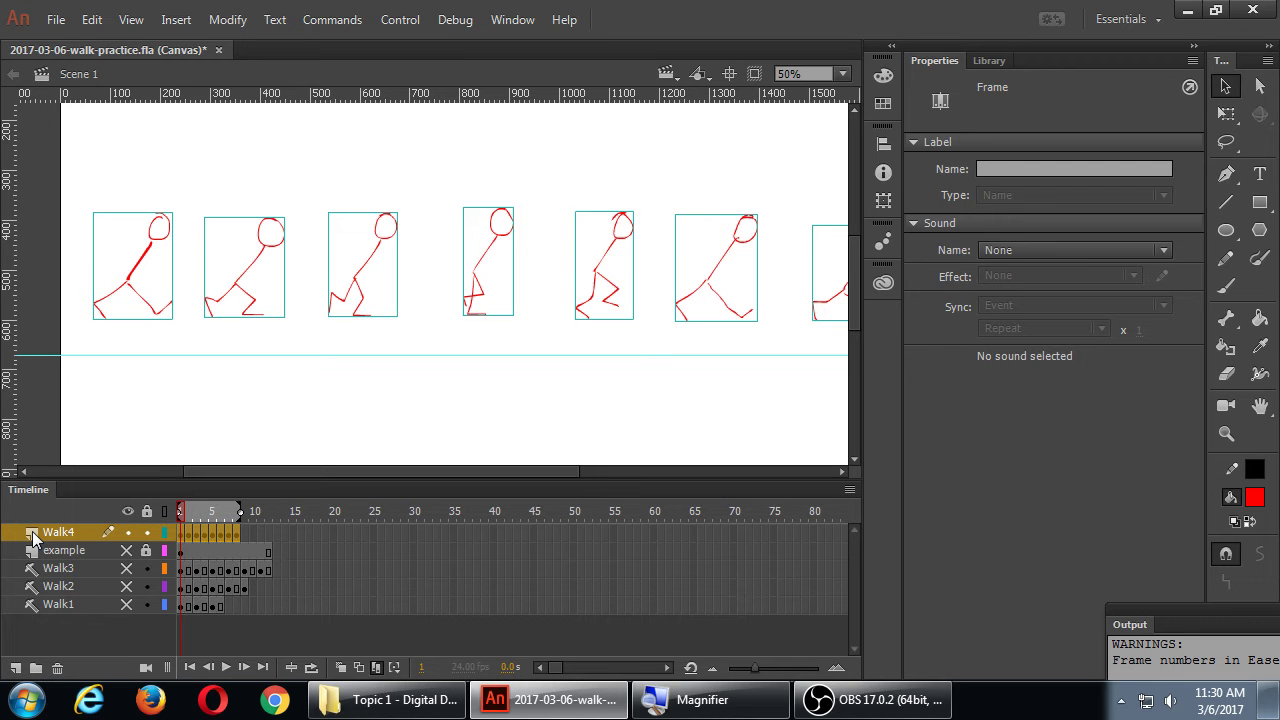
left_click(34, 537)
left_click(34, 537)
left_click(34, 537)
left_click(889, 148)
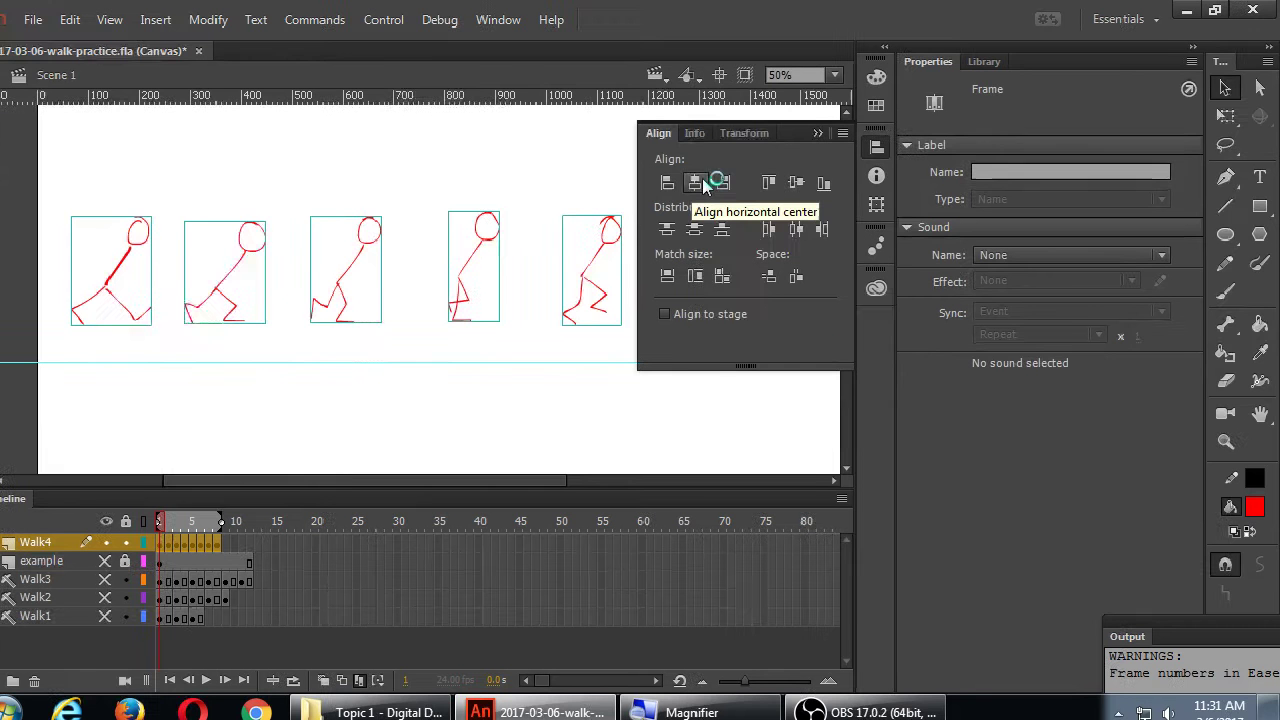
left_click(659, 203)
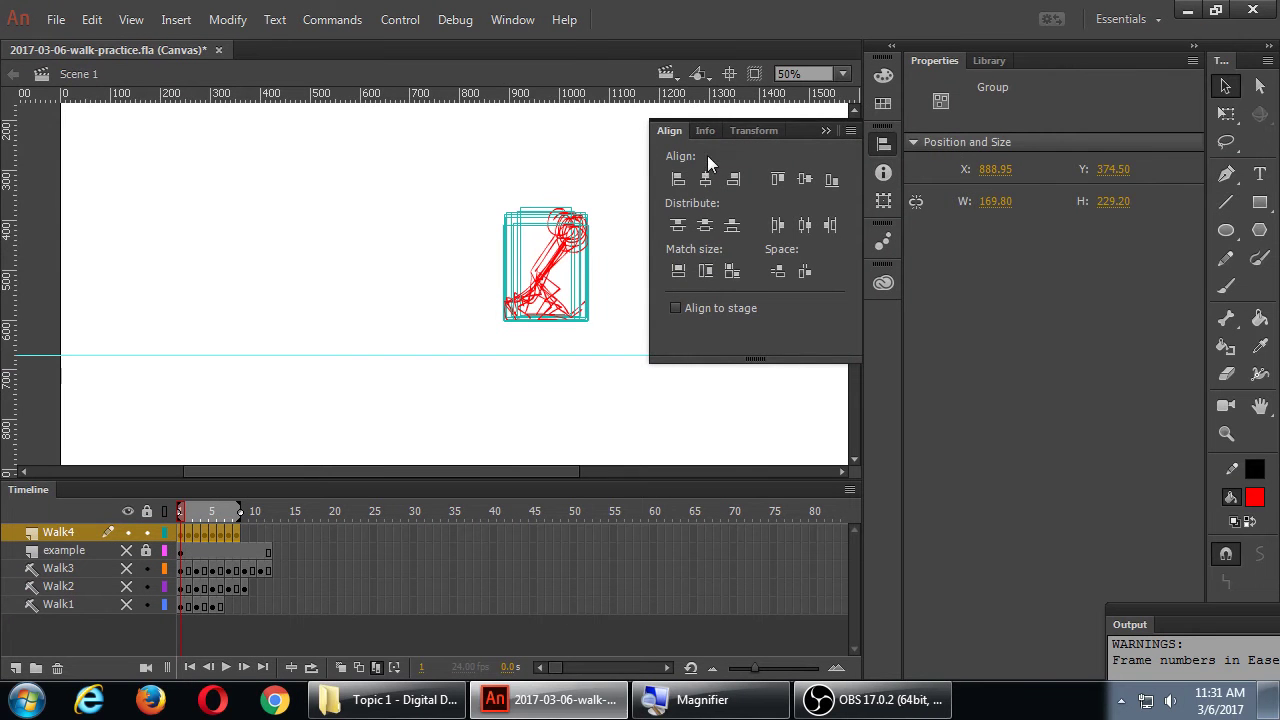
key("ctrl+k")
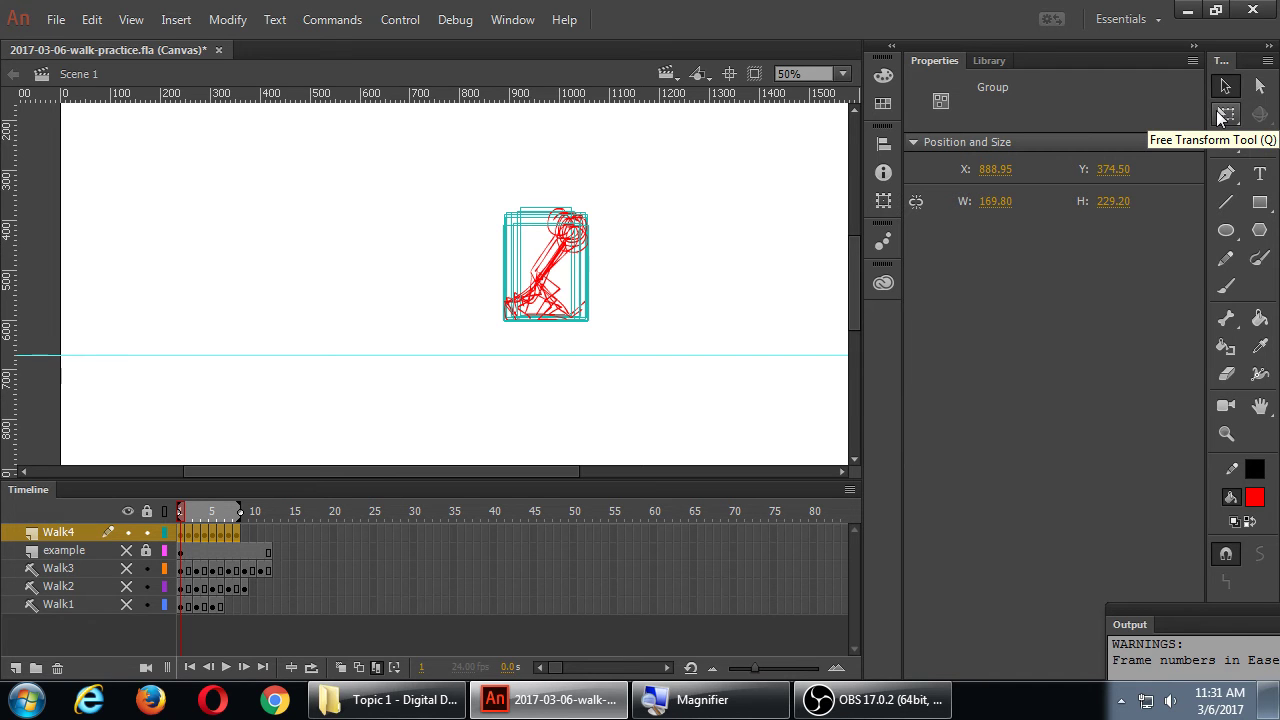
Step: Scale the selected Walk4 stick figures together to about 668 by 902 px with Free Transform, and turn off Edit Multiple Frames
key("ctrl+minus")
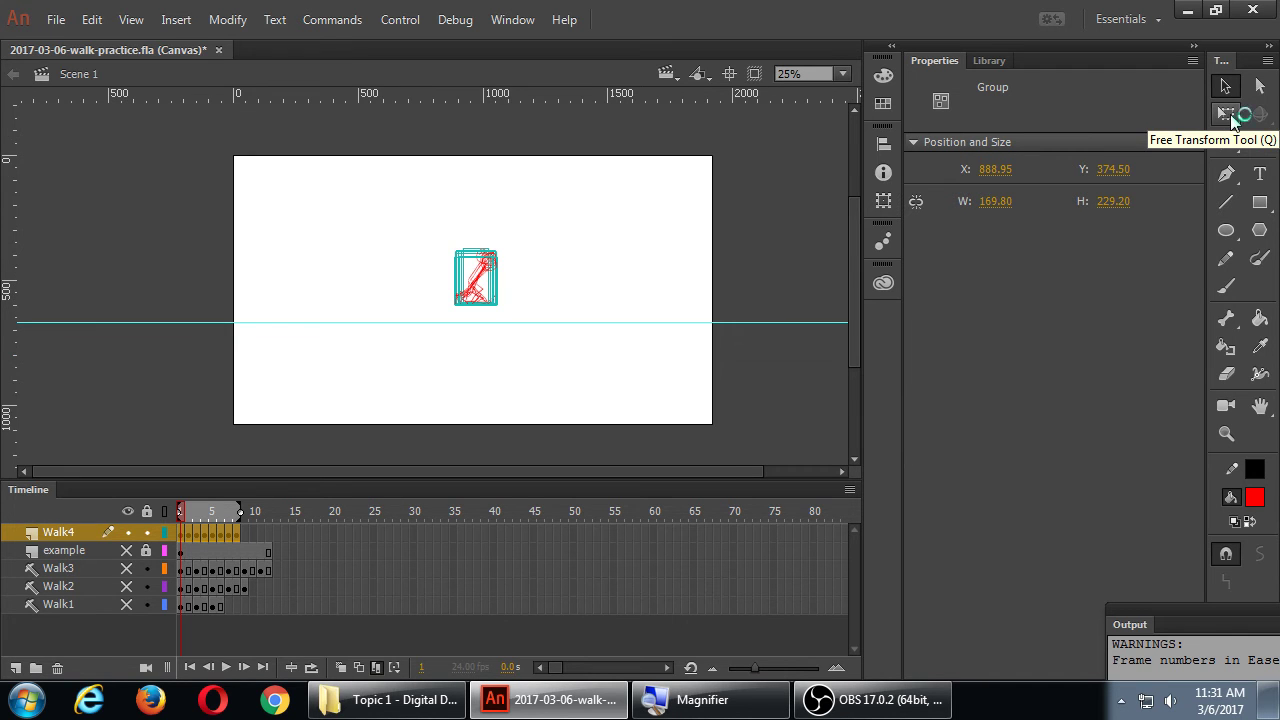
left_click(1230, 118)
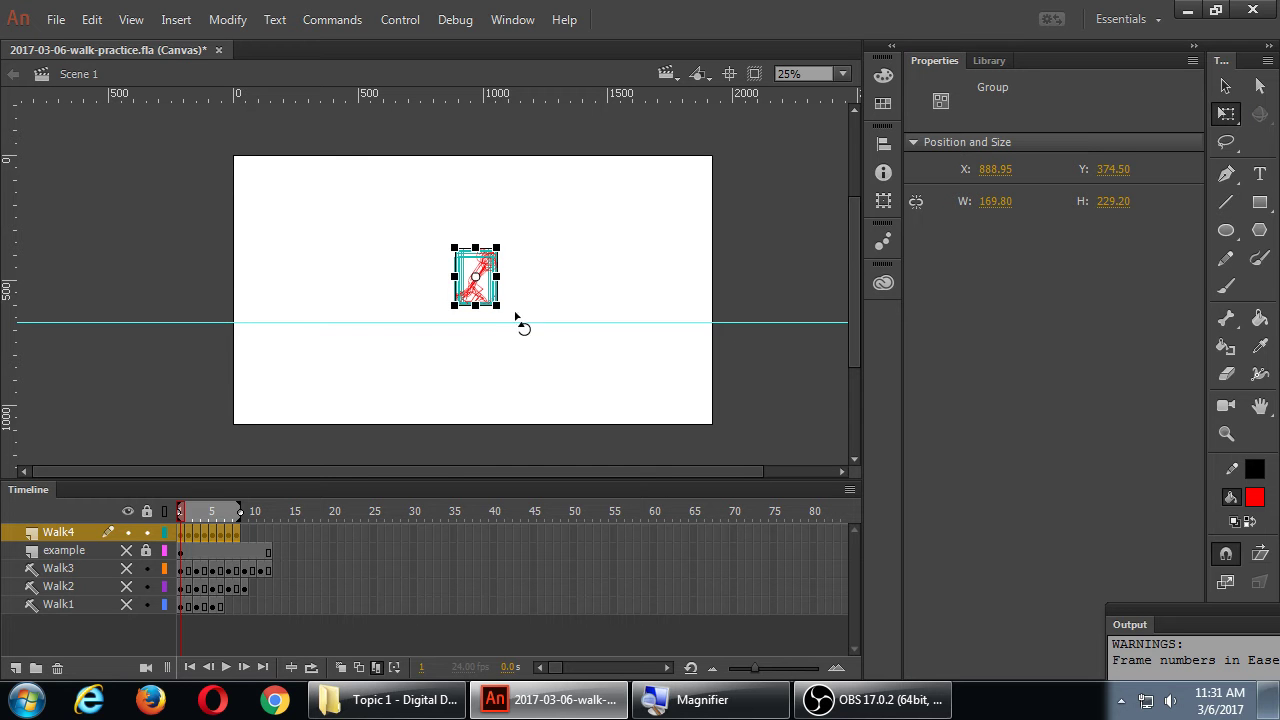
left_click_drag(498, 306, 583, 396)
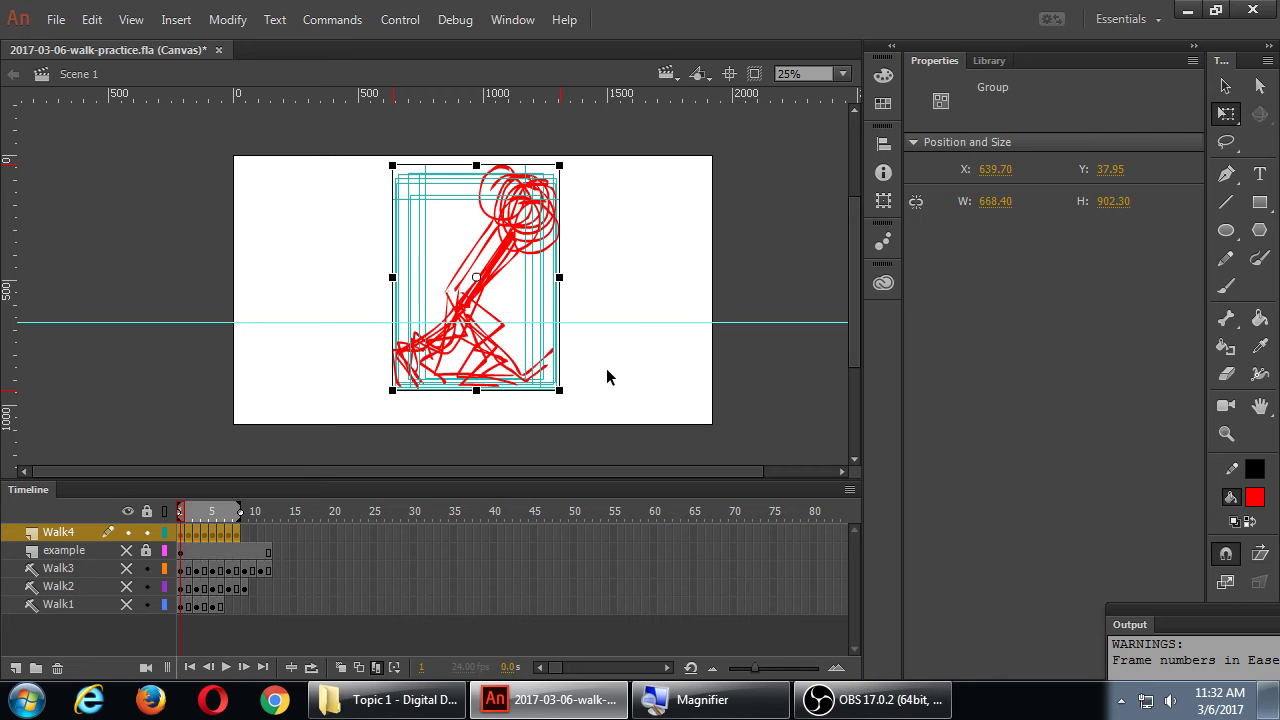
left_click(606, 370)
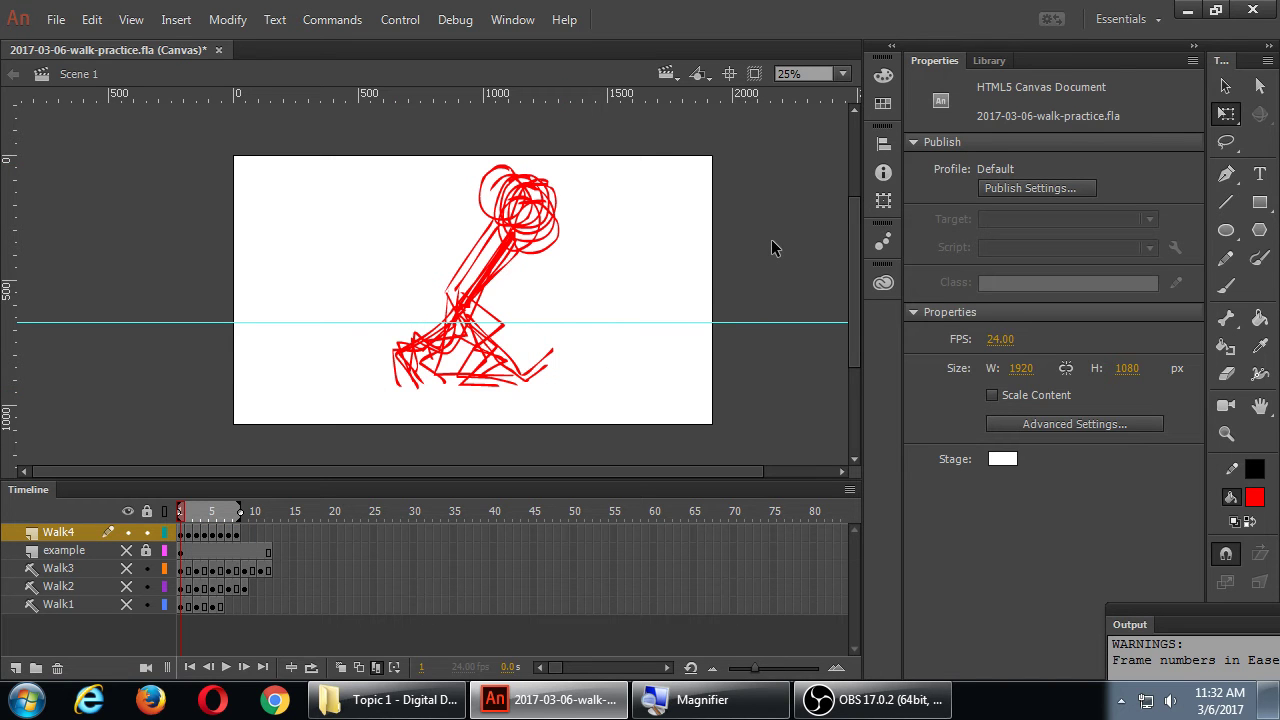
left_click(377, 668)
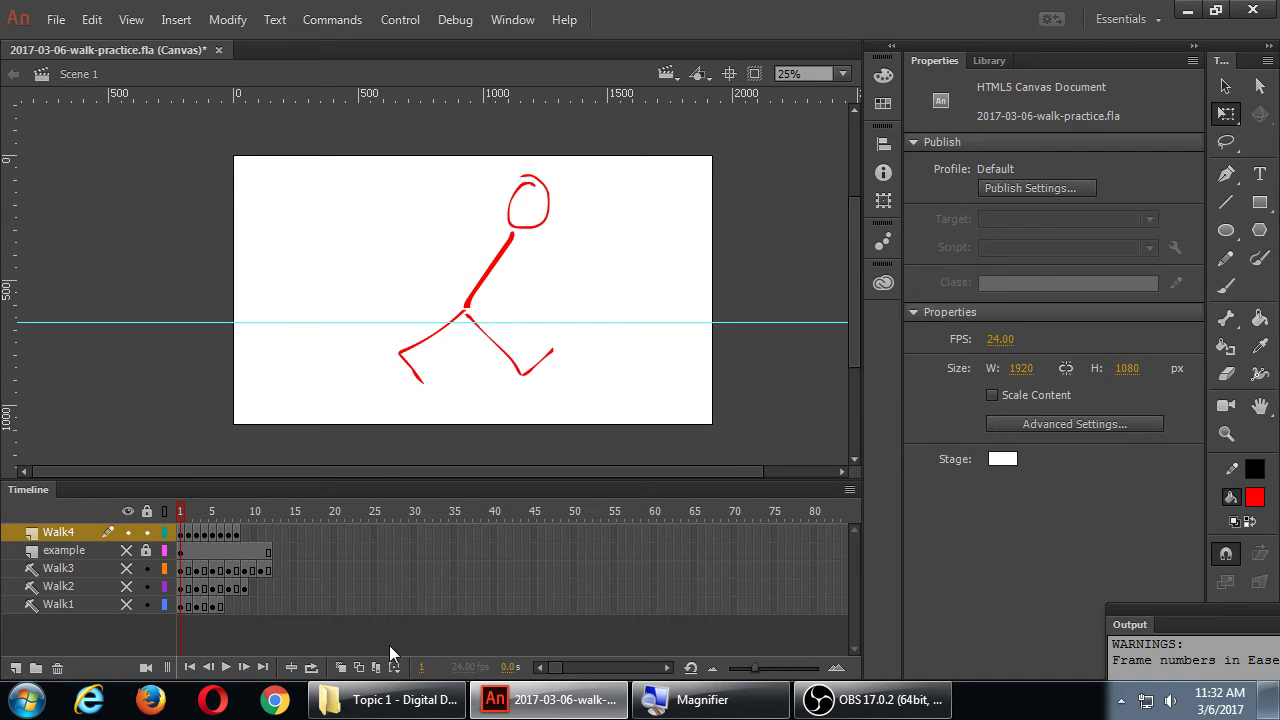
Step: Save the document, test the animation in the browser and close the preview
key("ctrl+s")
key("ctrl+Return")
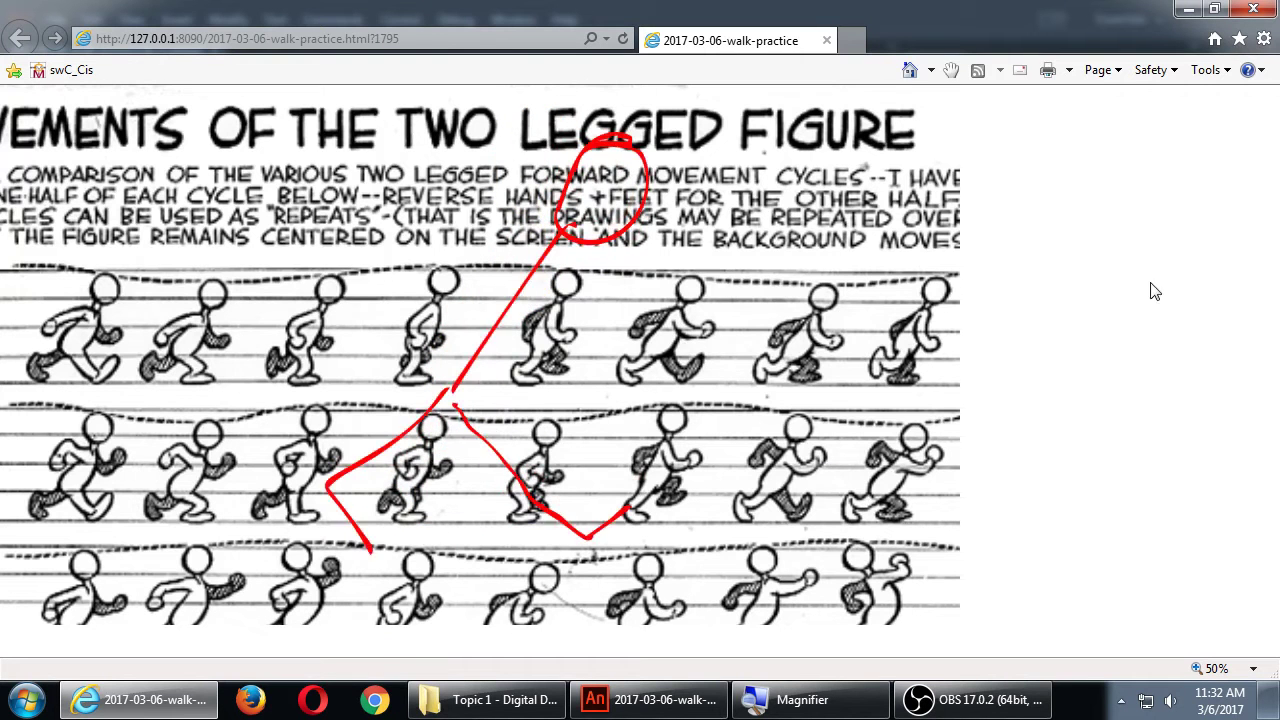
key("alt+F4")
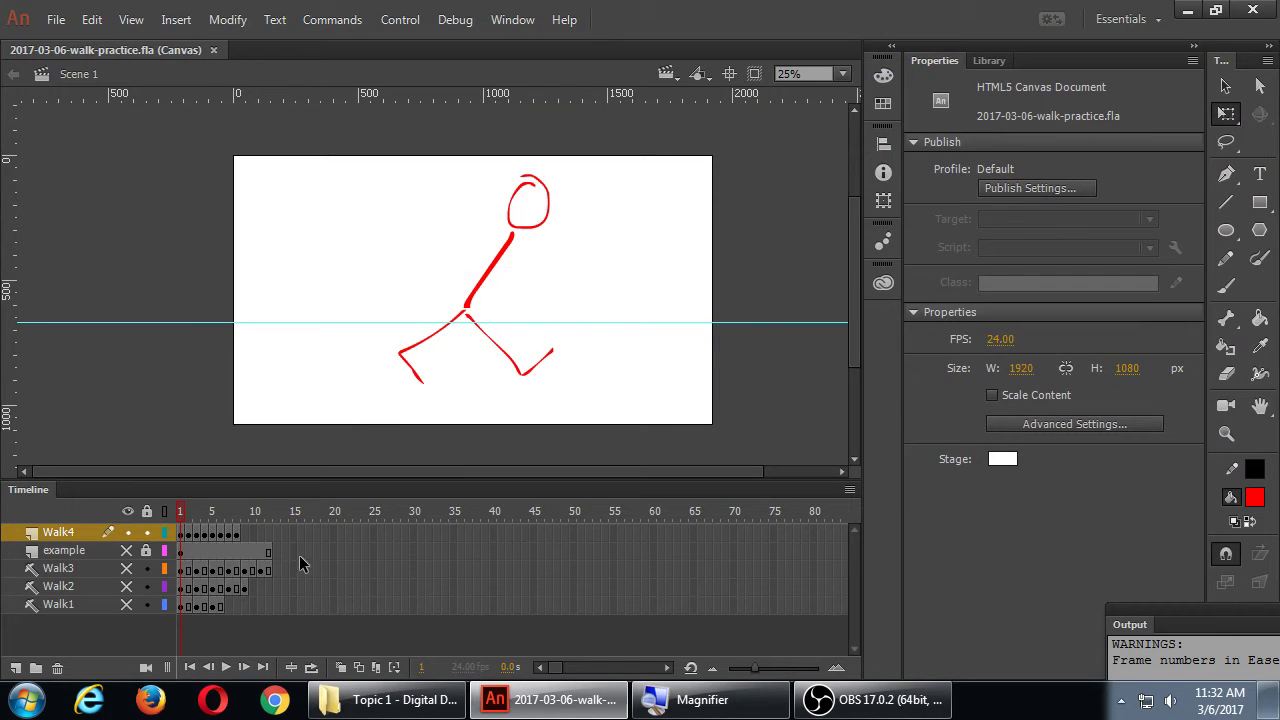
Step: Convert the example layer to a guide layer and test the animation in the browser
left_click(88, 554)
right_click(67, 553)
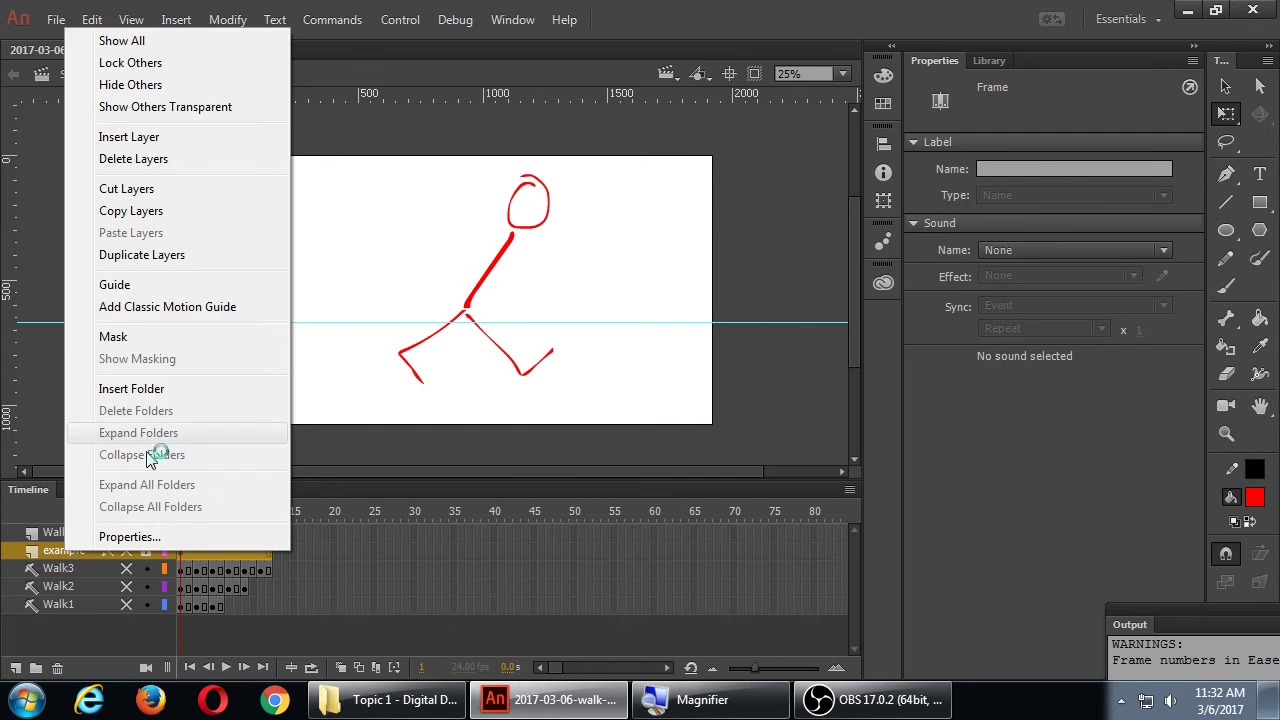
left_click(114, 284)
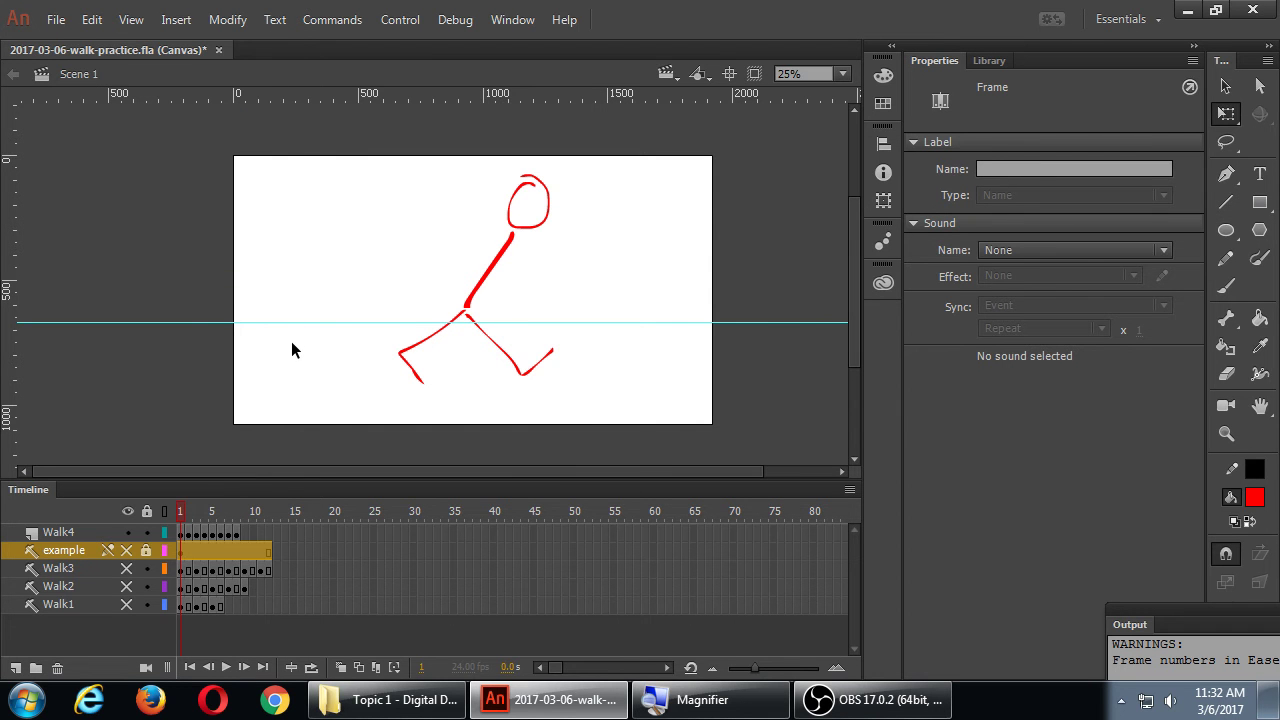
key("ctrl+Return")
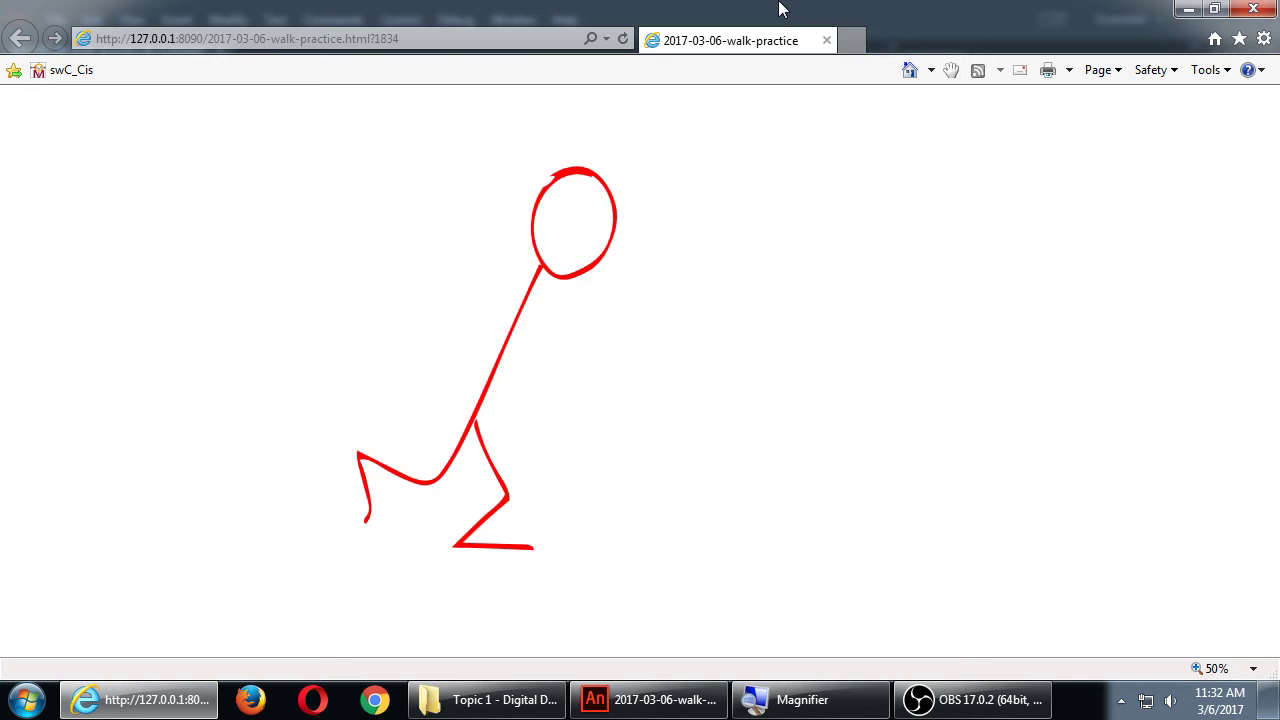
key("alt+F4")
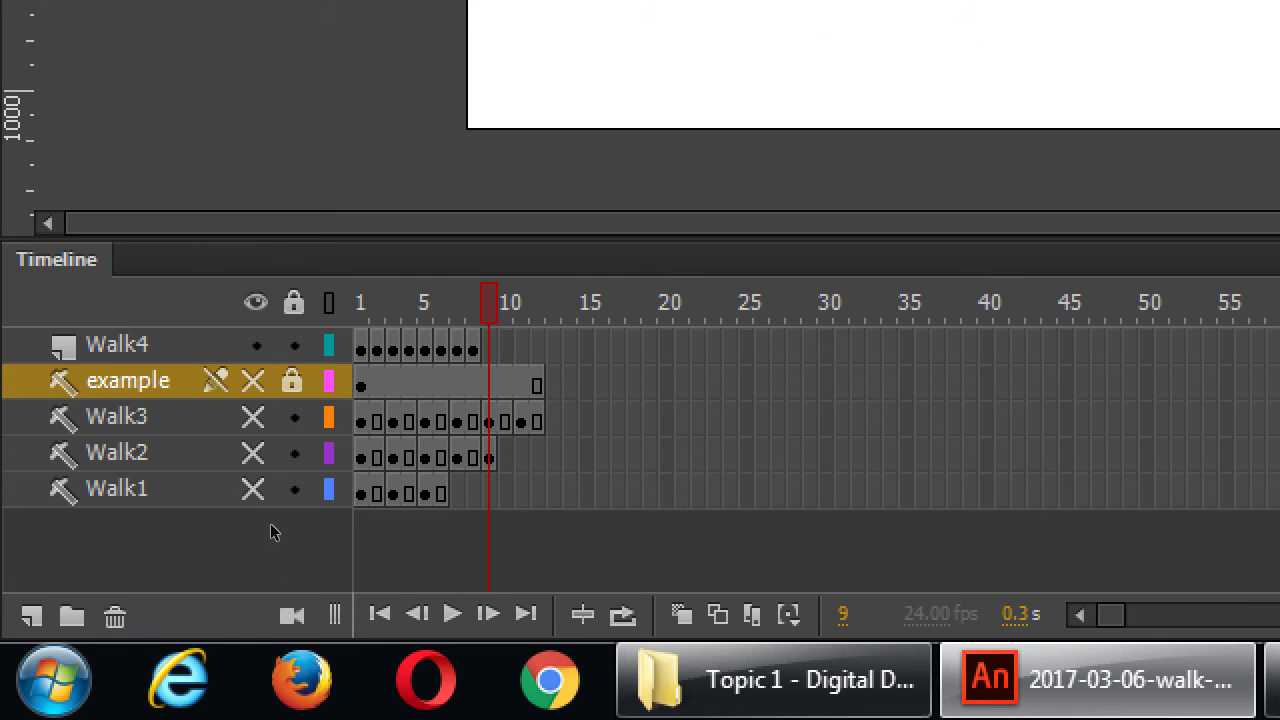
Step: Extend each of the first four Walk4 poses to two frames, placing their keyframes at frames 1, 3, 5 and 7
key("super+minus")
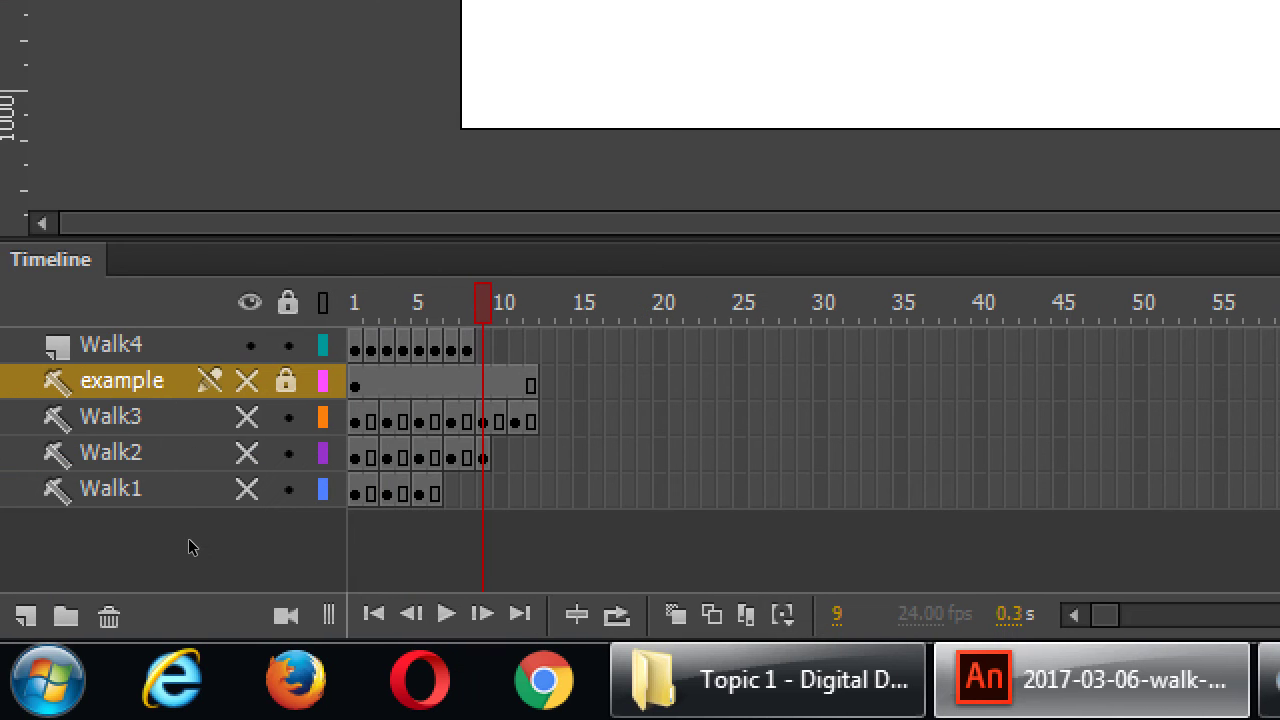
key("ctrl+z")
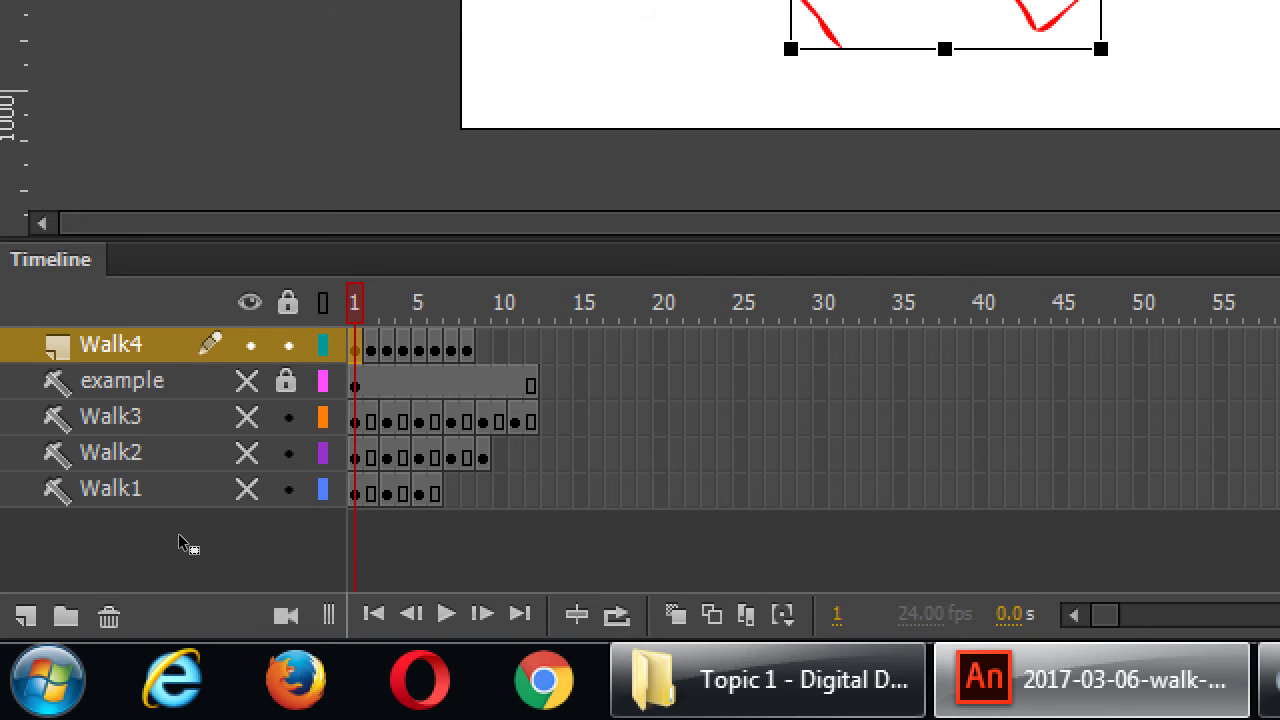
key("ctrl+z")
key("period")
key("period")
key("F5")
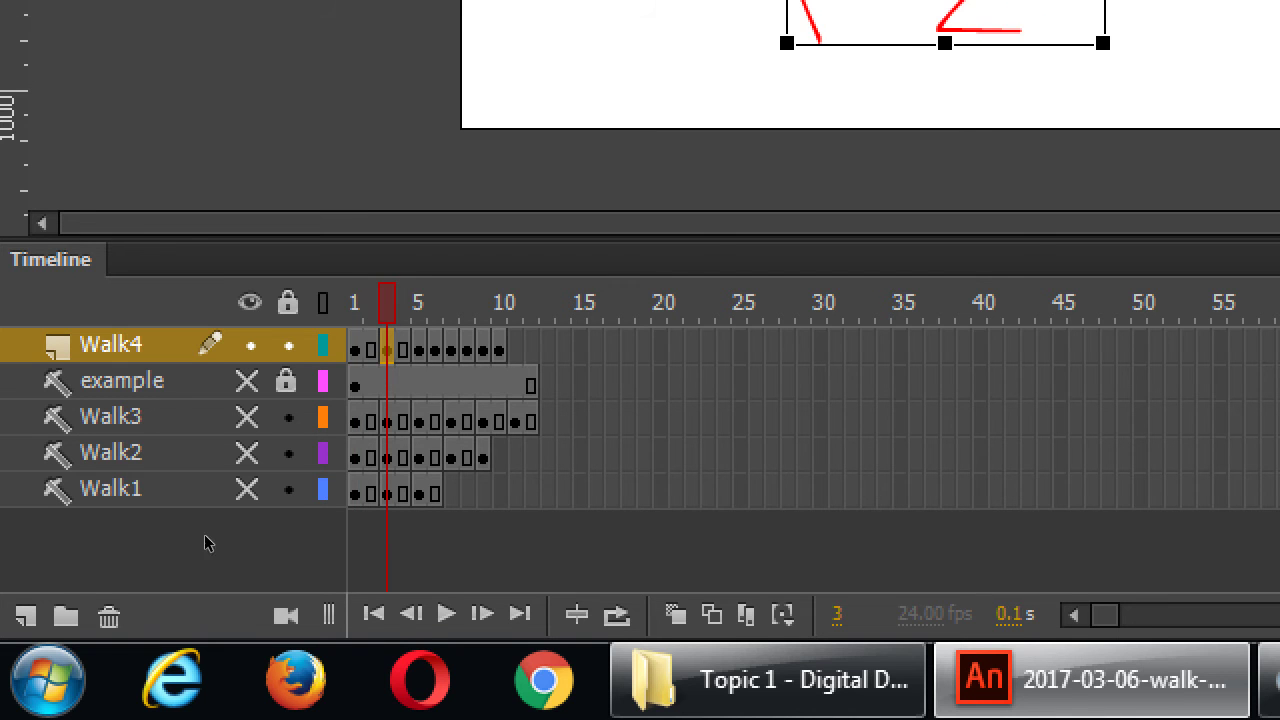
key("period")
key("period")
key("F5")
key("period")
key("period")
key("F5")
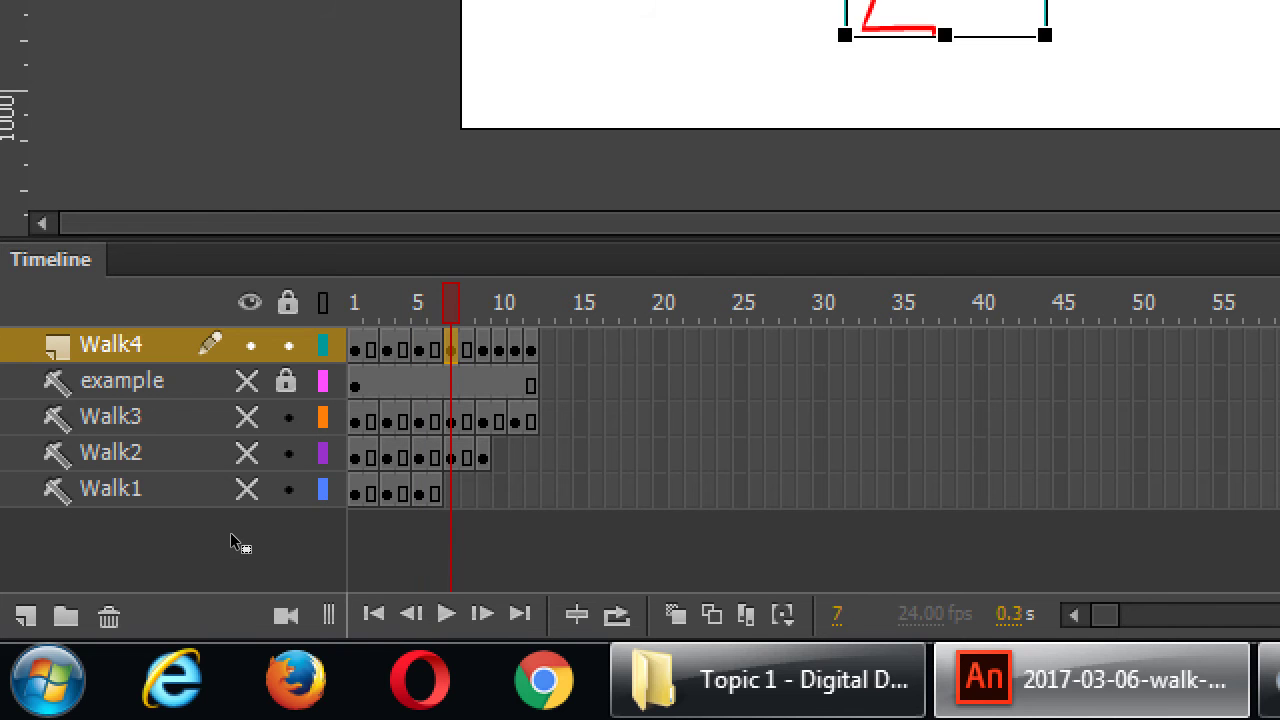
Step: Extend each of the last four Walk4 poses to two frames, with keyframes at 9, 11, 13 and 15
key("period")
key("period")
key("F5")
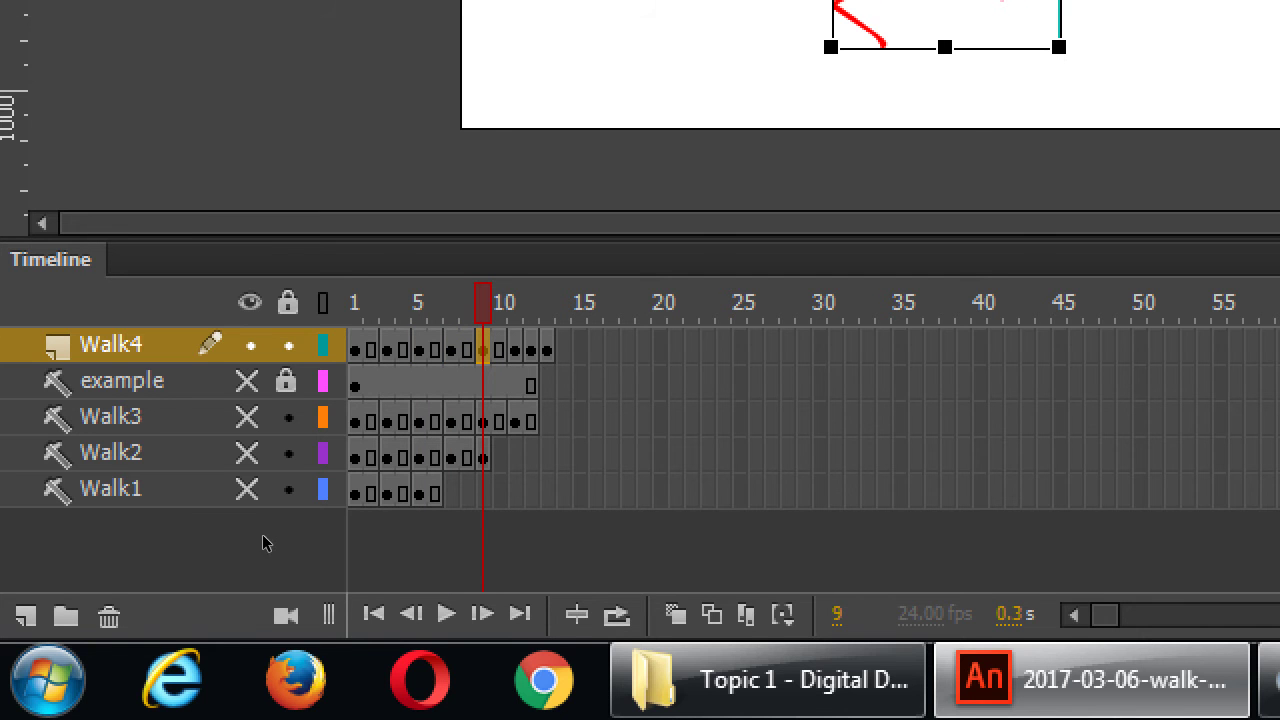
key("period")
key("period")
key("F5")
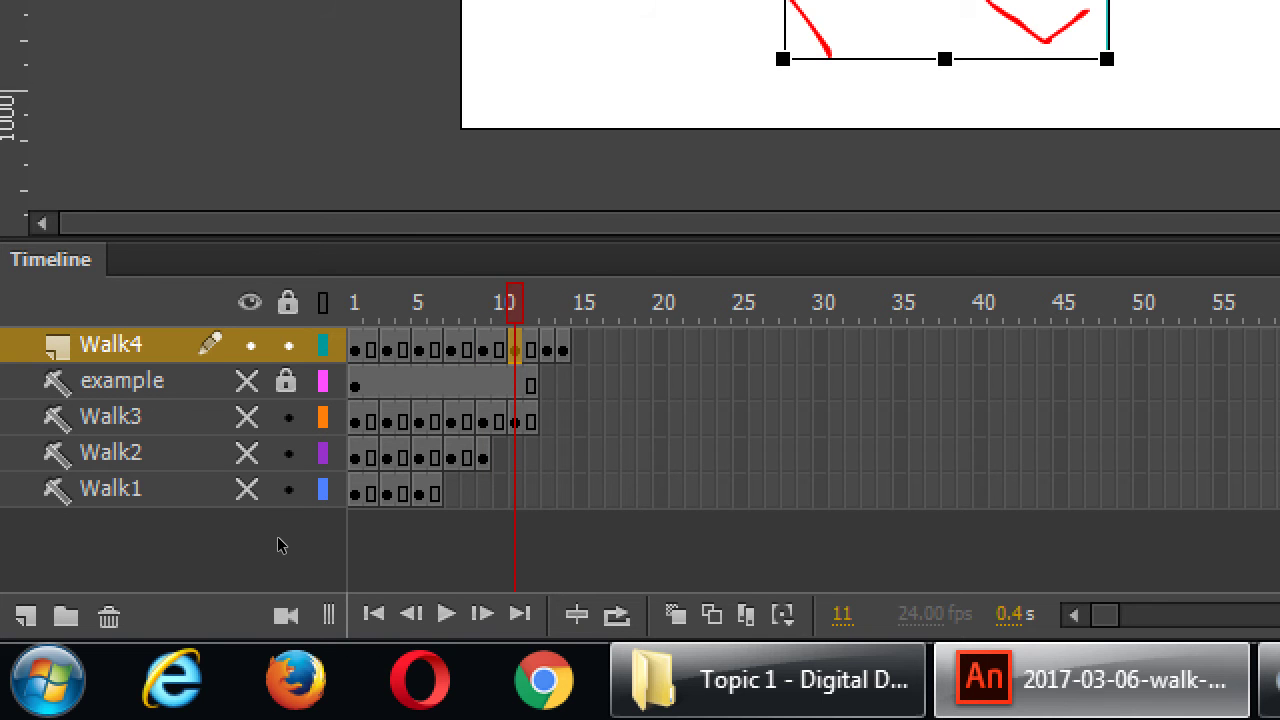
key("period")
key("period")
key("F5")
key("period")
key("period")
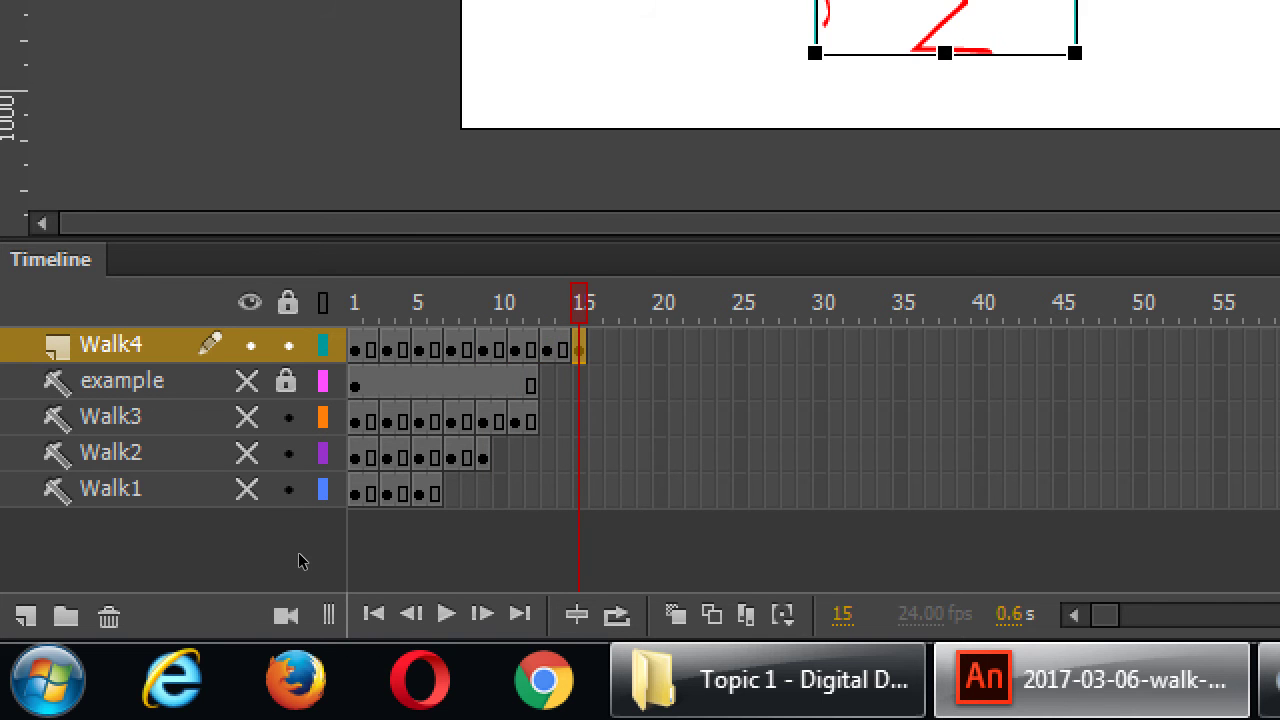
key("F5")
Step: Test the slowed-down walk in the browser, close the preview and play the timeline
key("ctrl+Return")
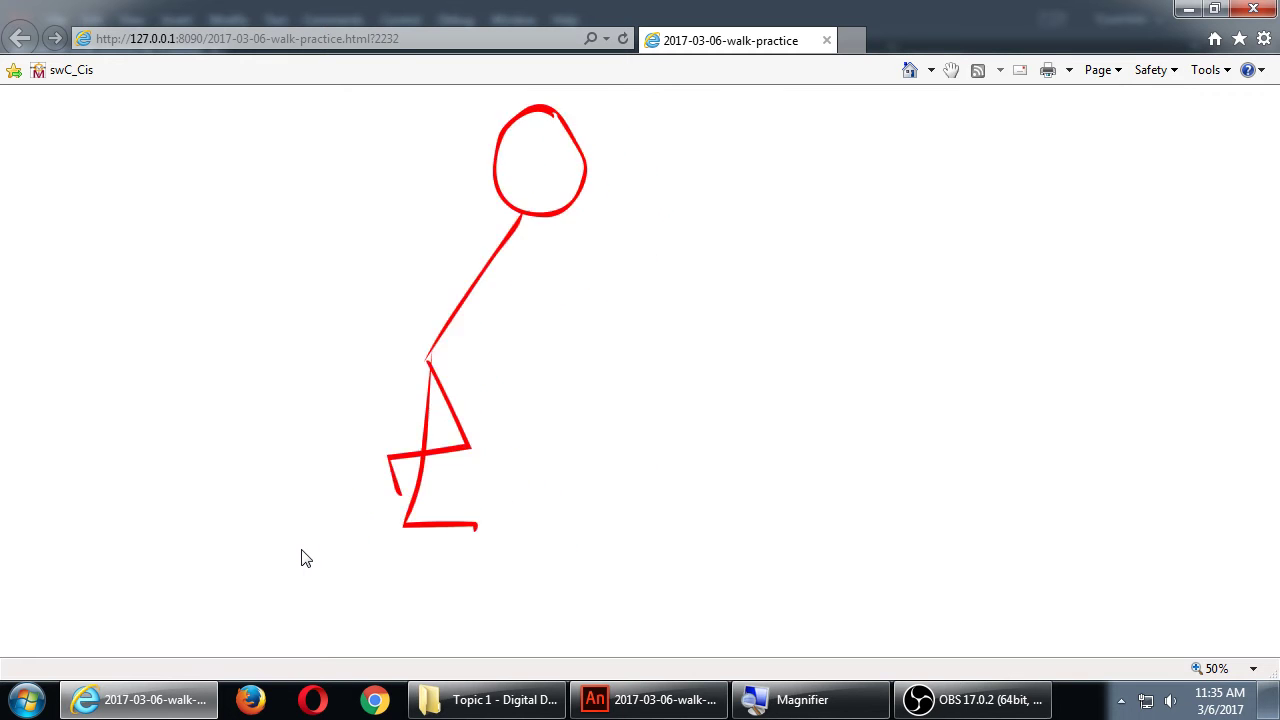
left_click(1253, 9)
key("Return")
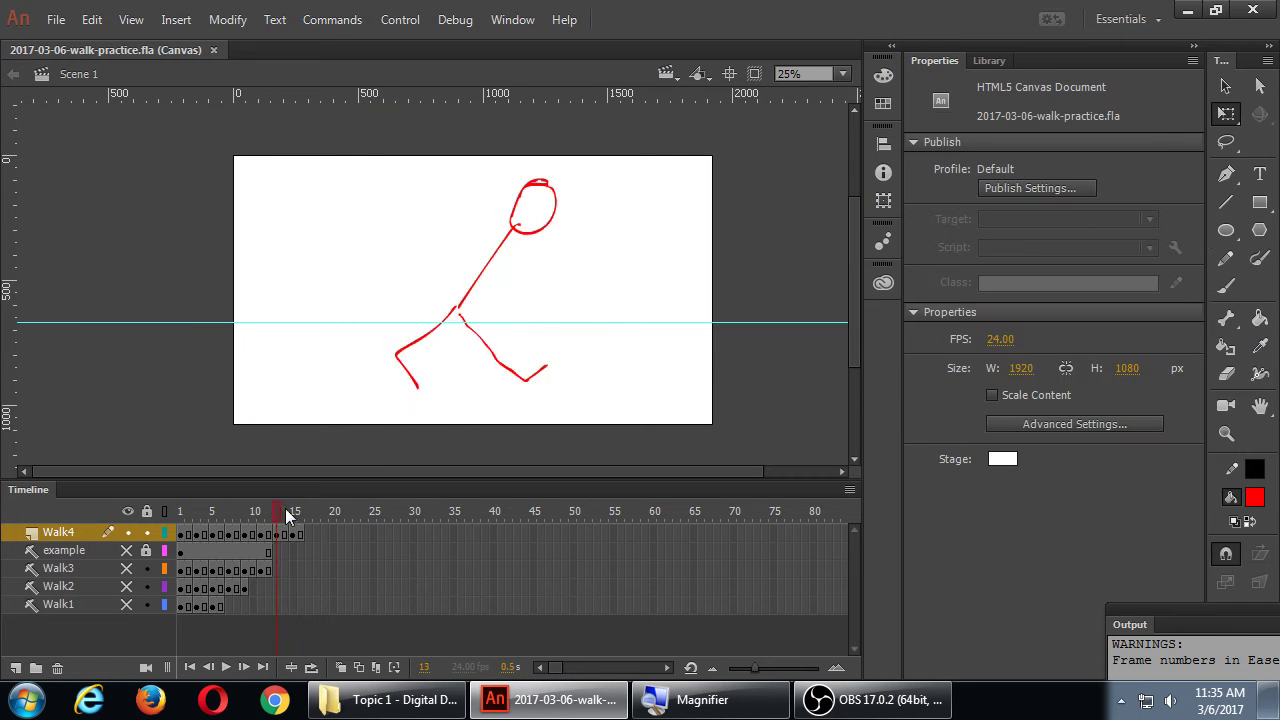
Step: Step through the Walk4 animation frame by frame from frame 1, examining how the poses flow and loop
left_click_drag(288, 519, 180, 519)
key("period")
key("period")
key("period")
key("period")
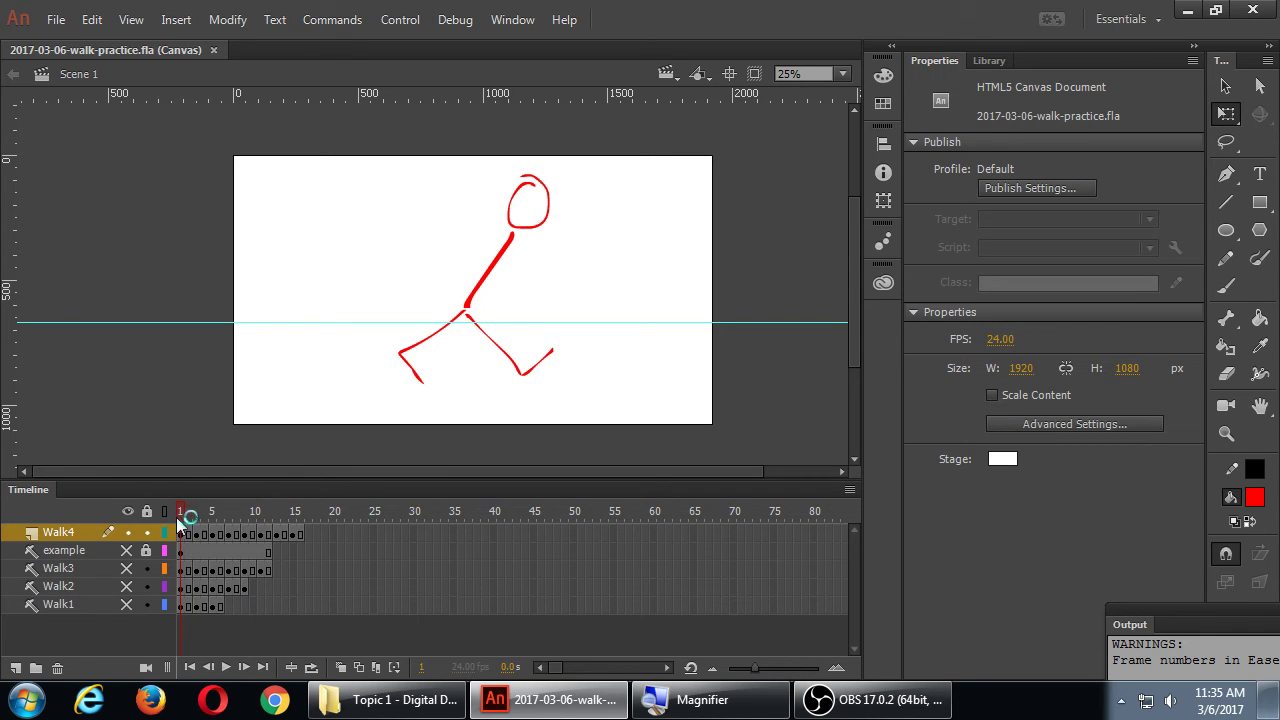
key("period")
key("period")
key("period")
key("period")
key("period")
key("period")
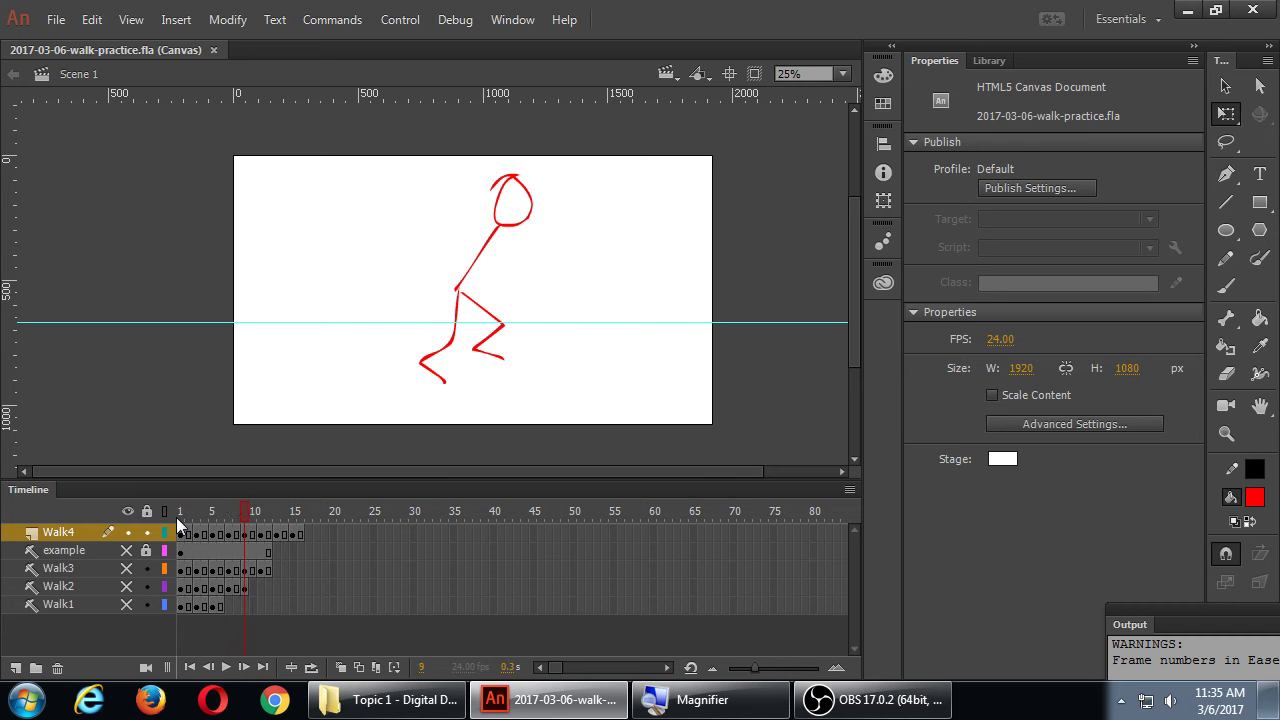
key("period")
key("period")
key("period")
key("period")
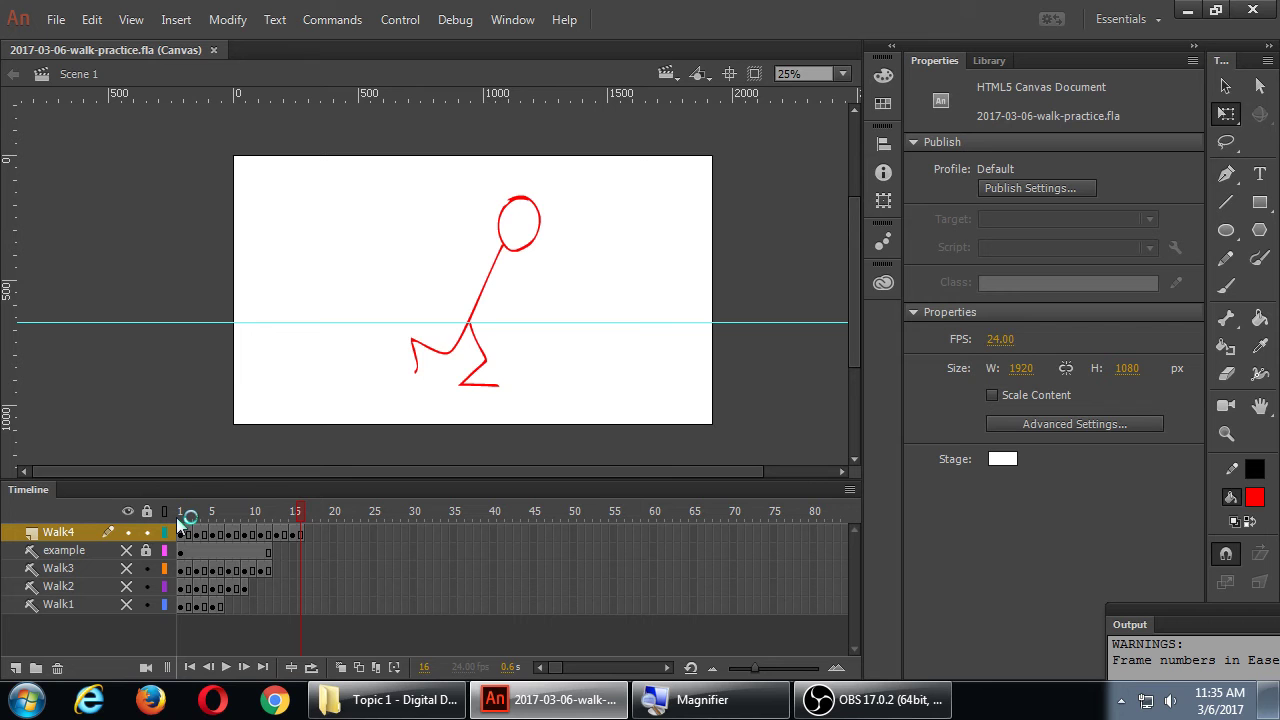
key("period")
key("period")
key("period")
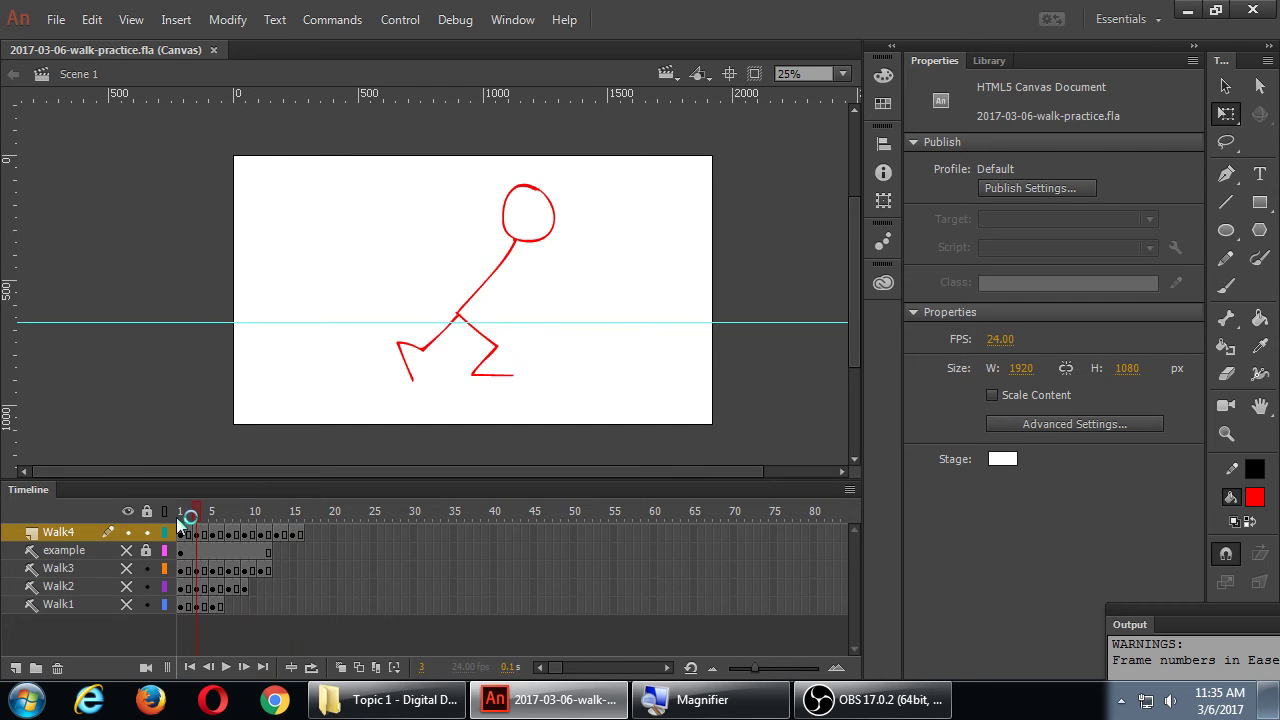
key("period")
key("period")
key("period")
key("period")
key("period")
key("period")
key("period")
key("period")
key("period")
key("period")
key("period")
key("period")
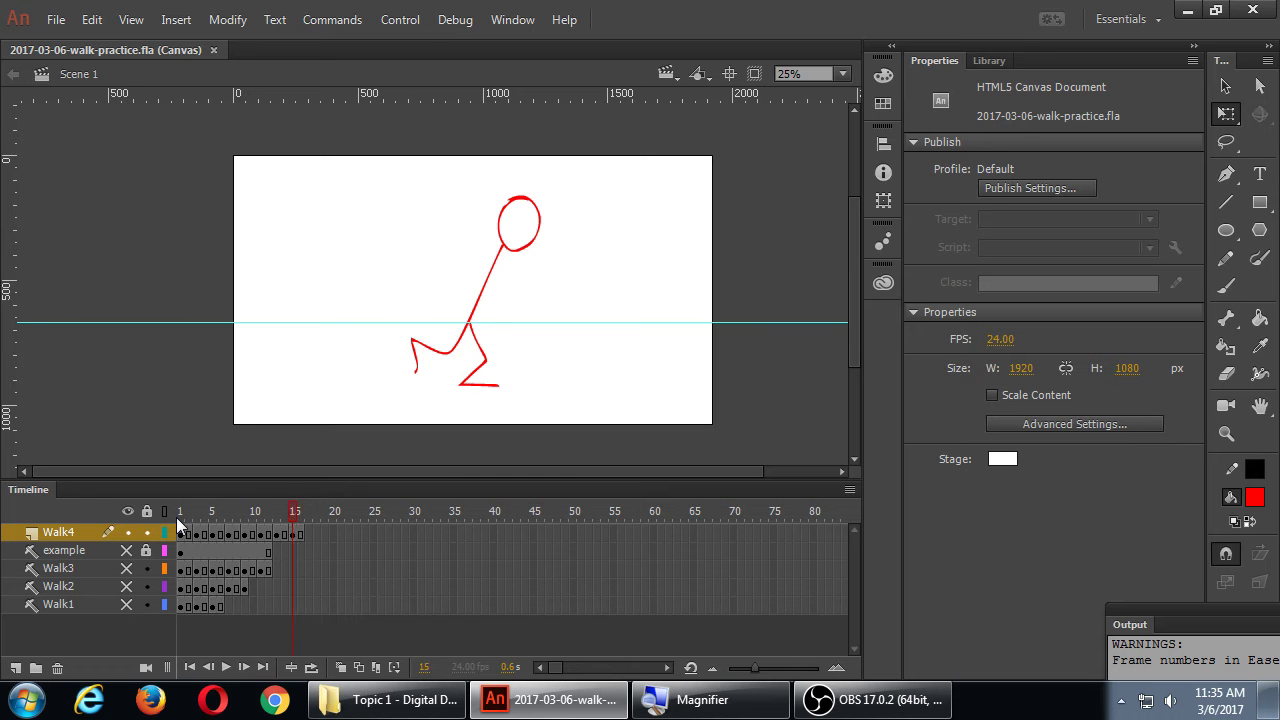
key("period")
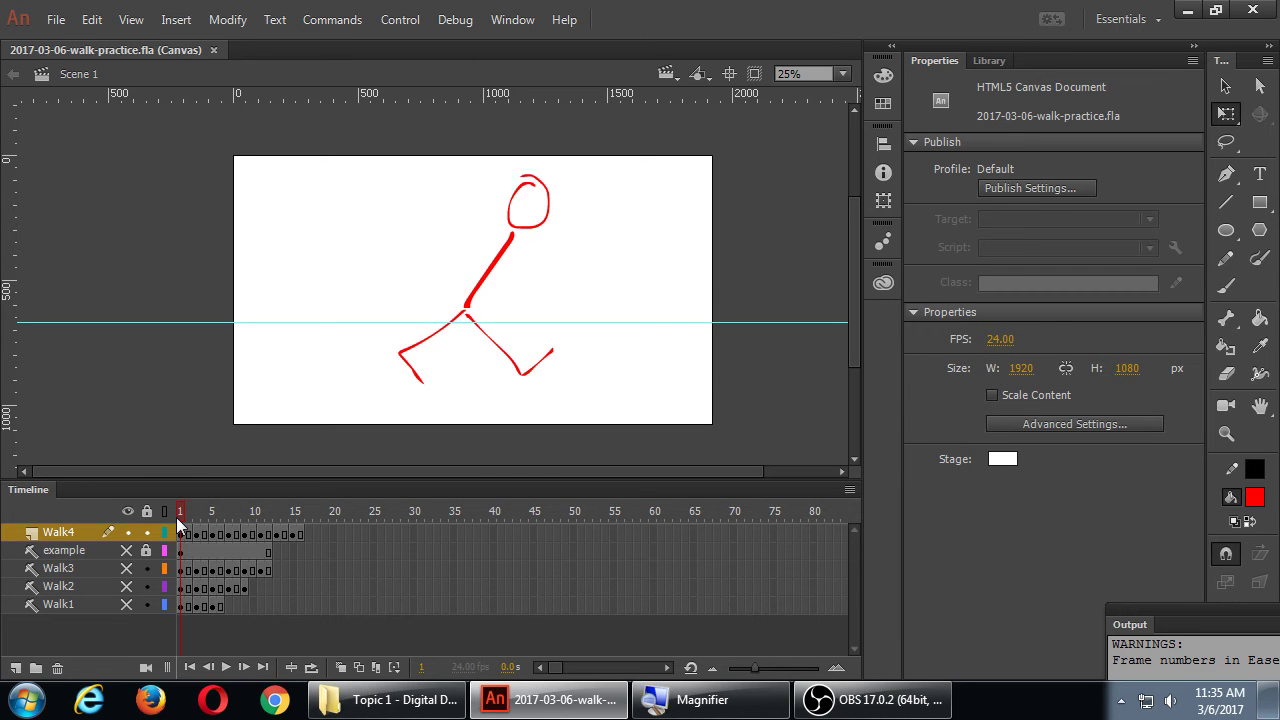
Step: Preview the walk in the browser again, then scrub the timeline to examine the transition from the first to the last pose
key("ctrl+Return")
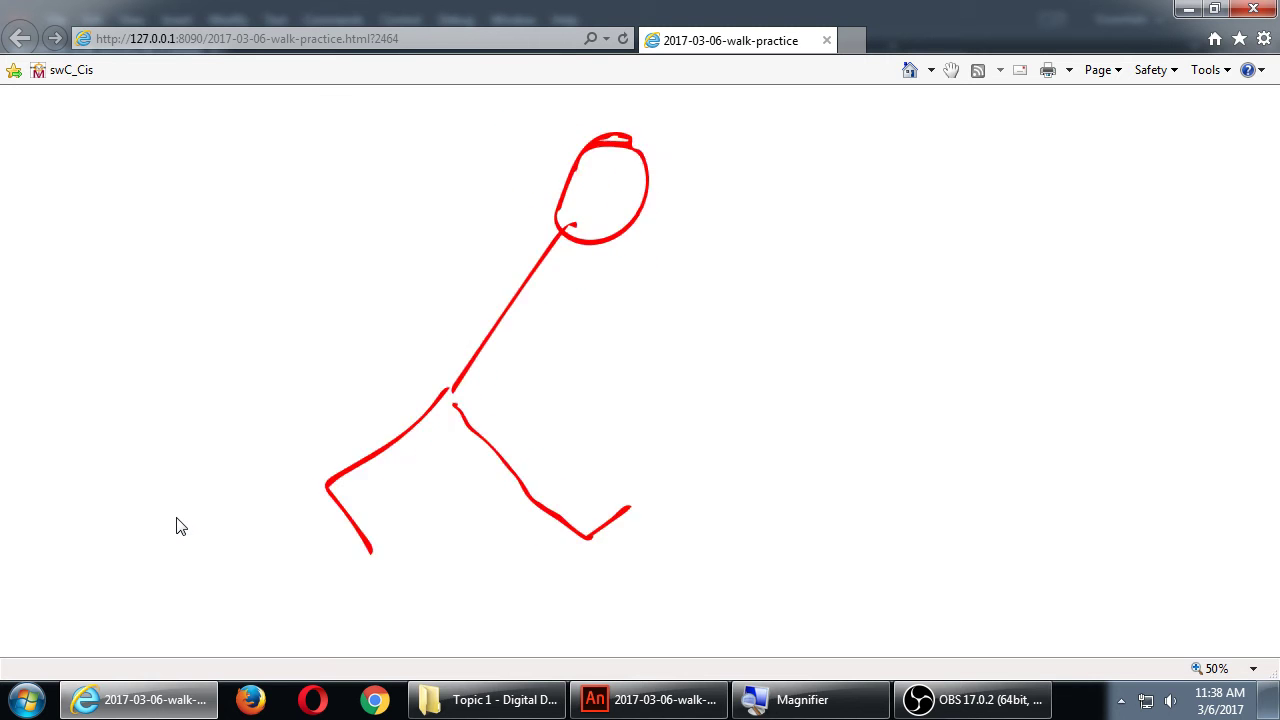
left_click(1250, 10)
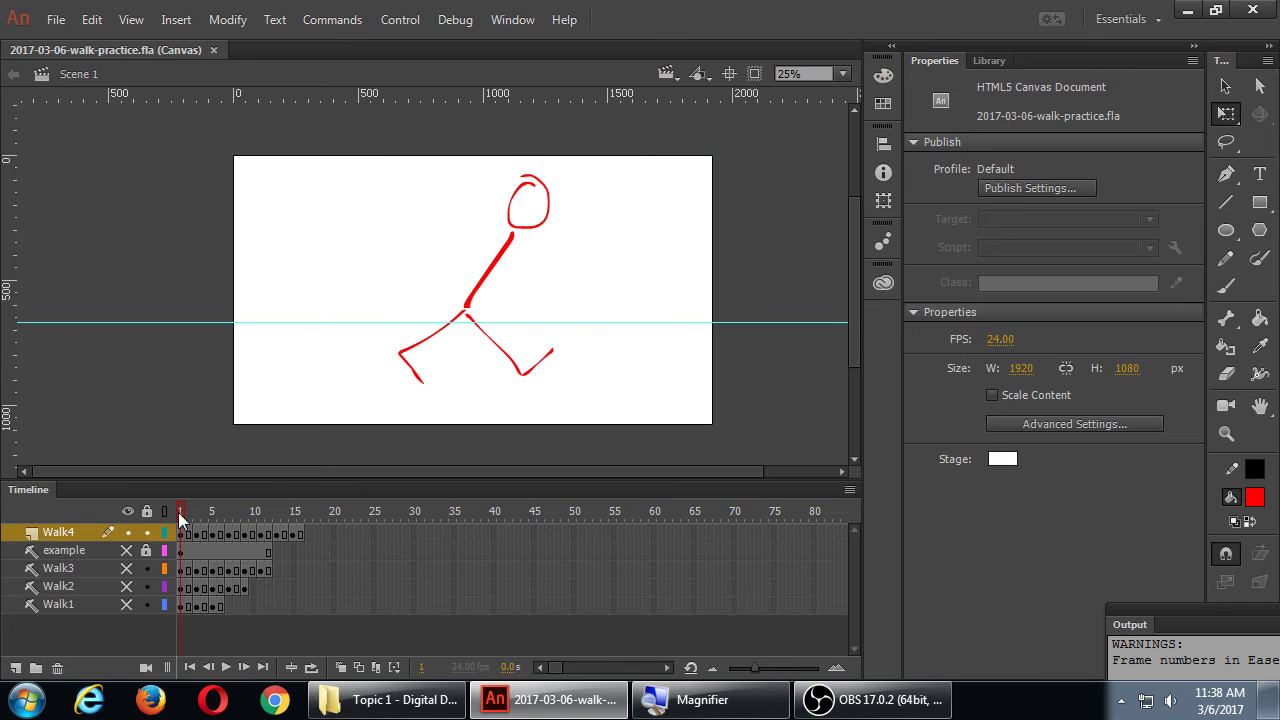
left_click_drag(180, 517, 345, 521)
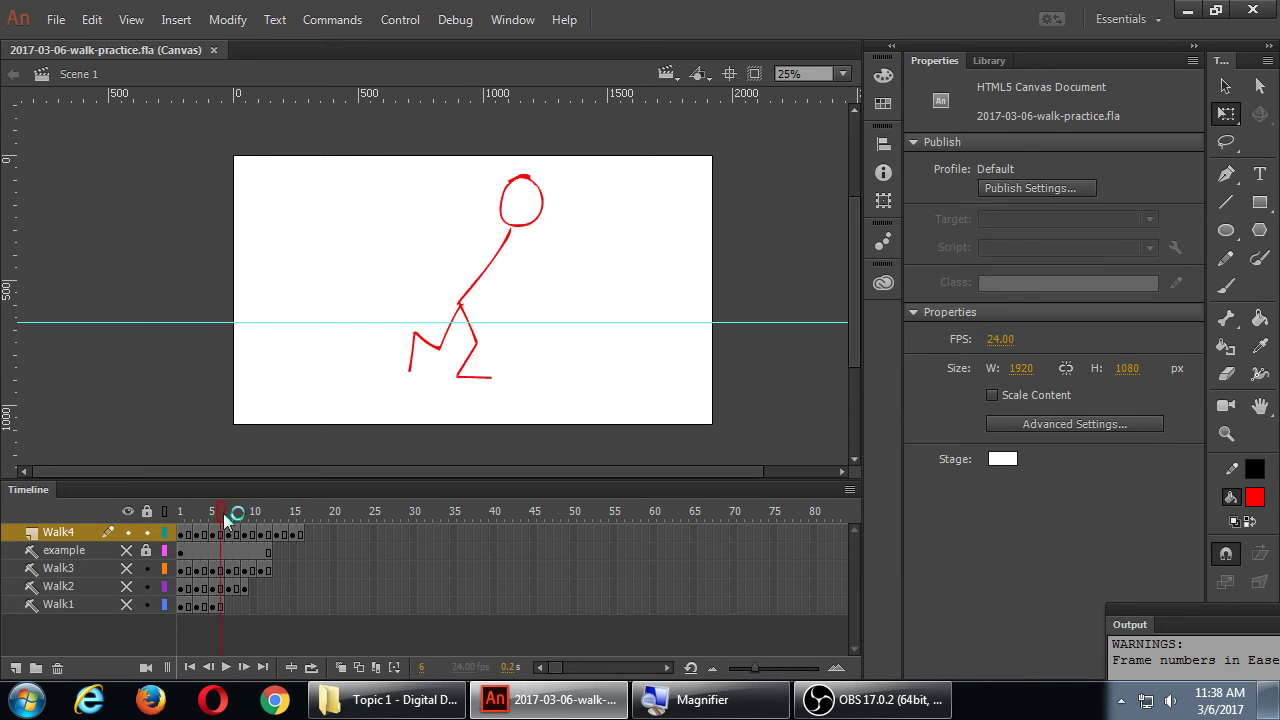
left_click(168, 518)
left_click_drag(166, 524, 295, 520)
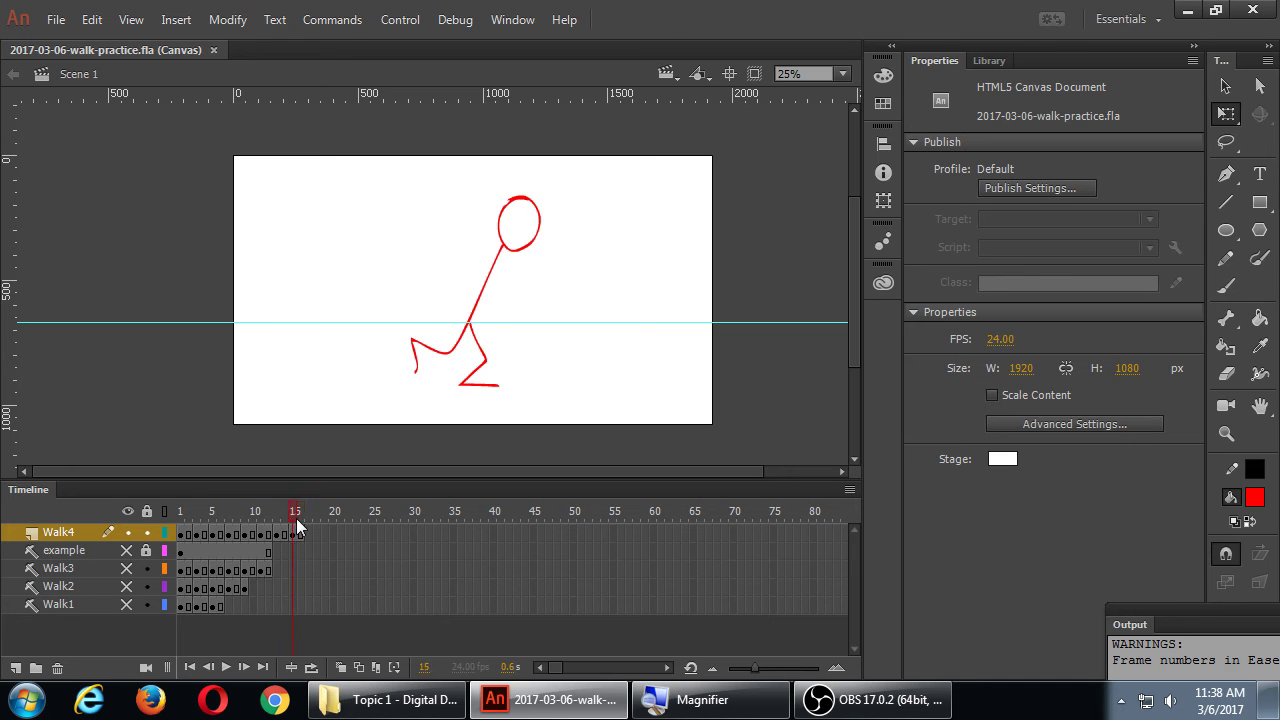
key("Return")
Step: Remove frame 16 from the Walk4 layer and test the shortened cycle in the browser
left_click(301, 532)
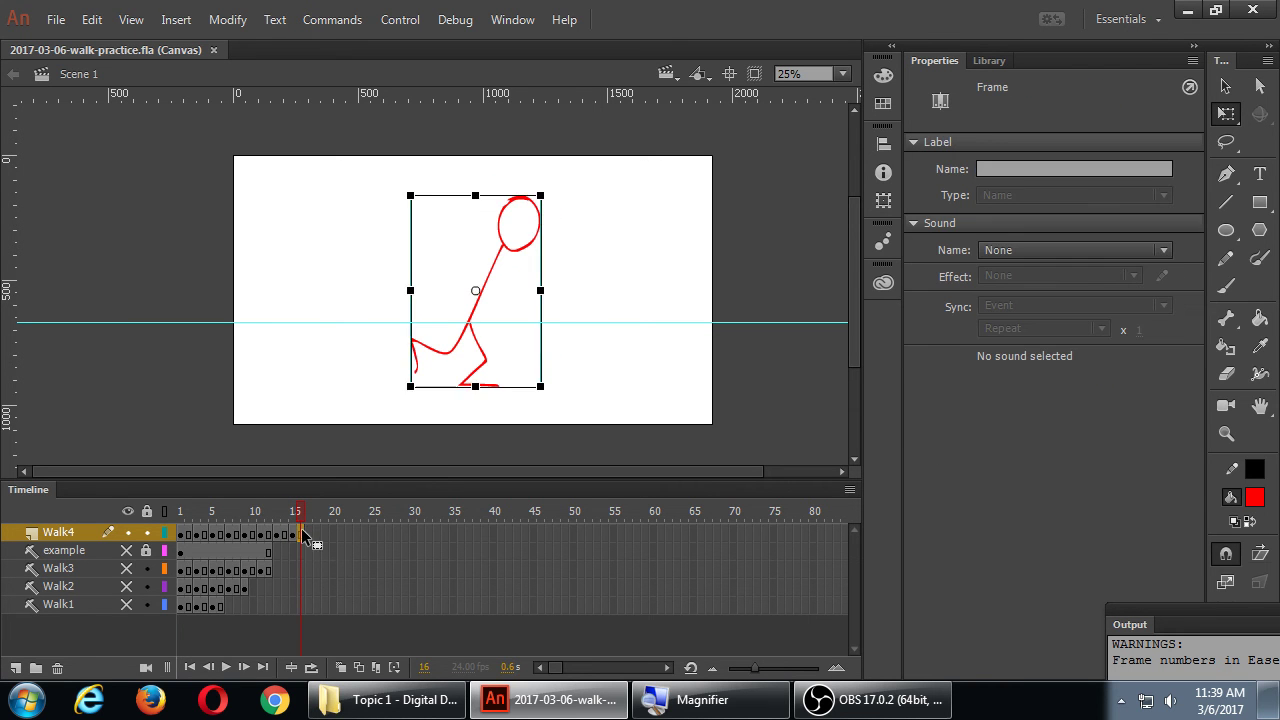
right_click(301, 528)
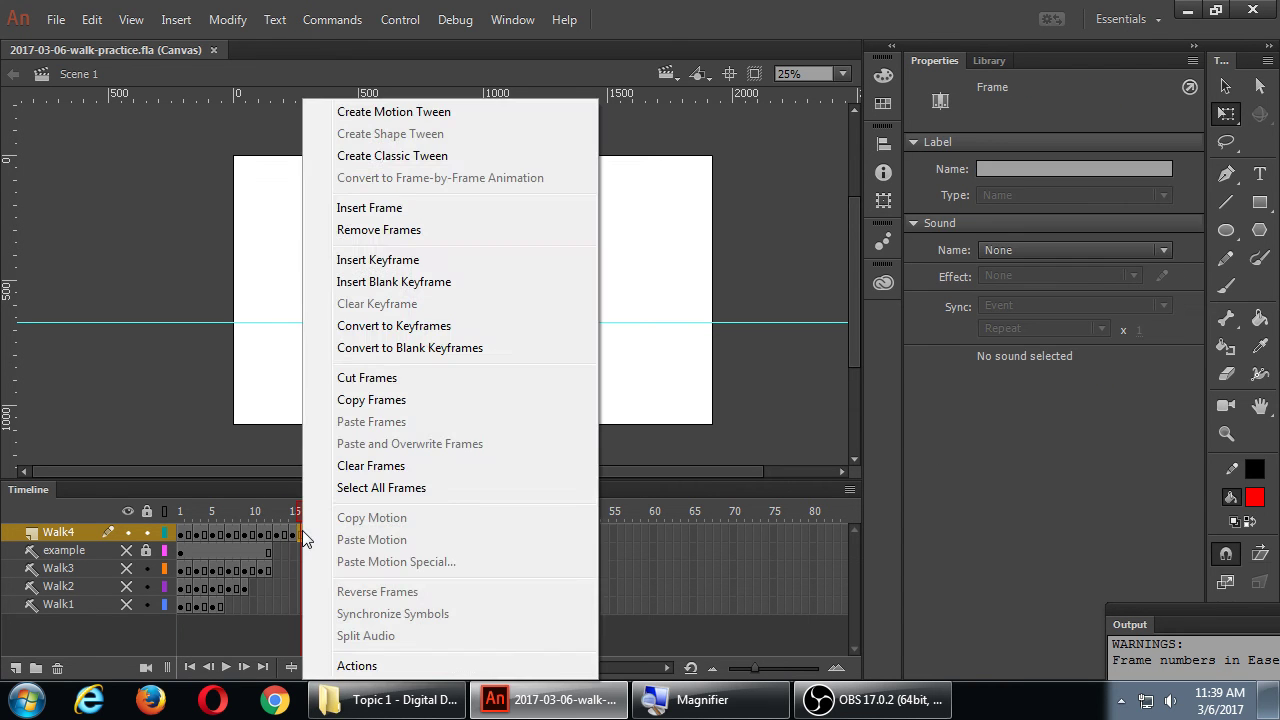
left_click(418, 232)
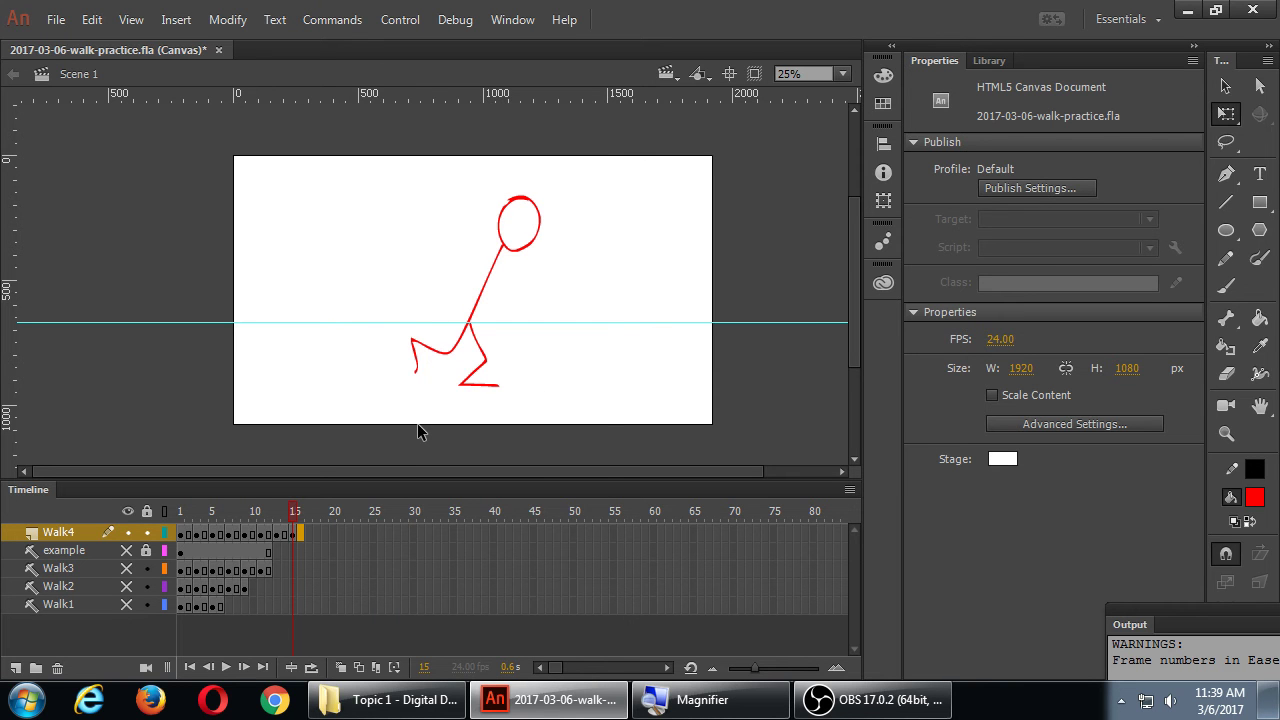
key("ctrl+Return")
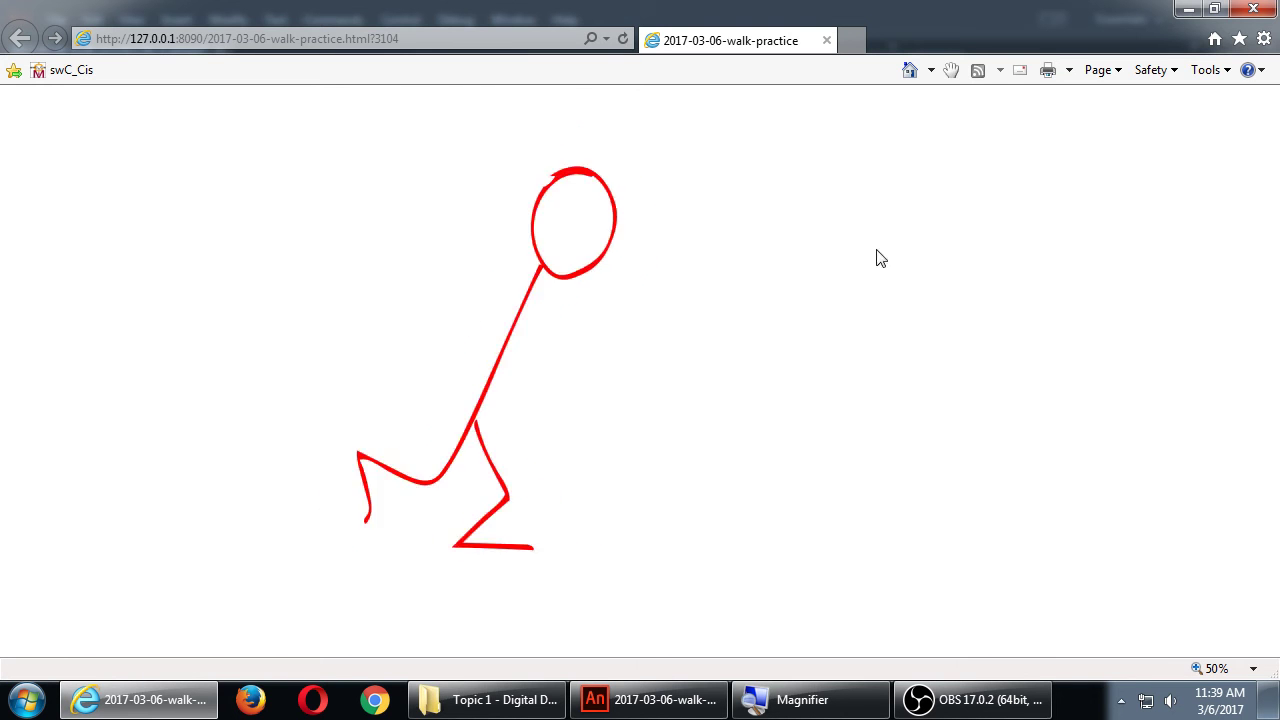
left_click(1253, 9)
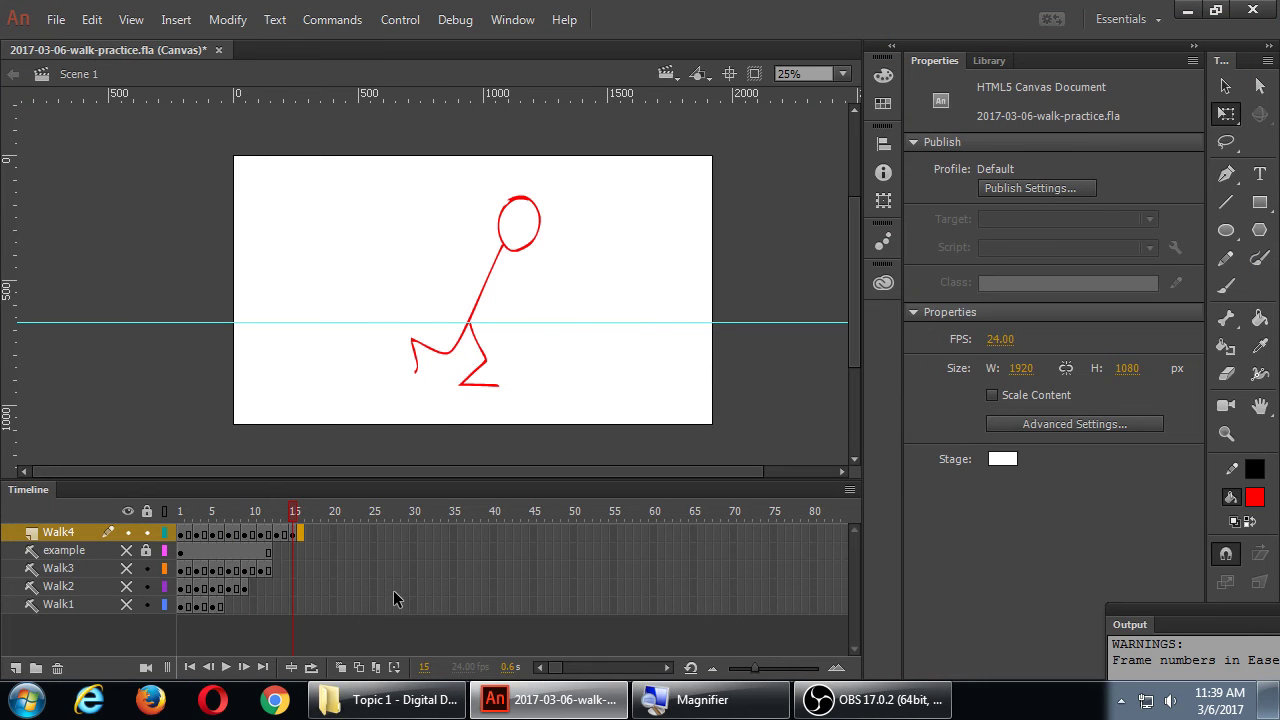
Step: Insert a keyframe at frame 16 of the Walk4 layer and scrub the cycle from frame 1 to the end
key("F6")
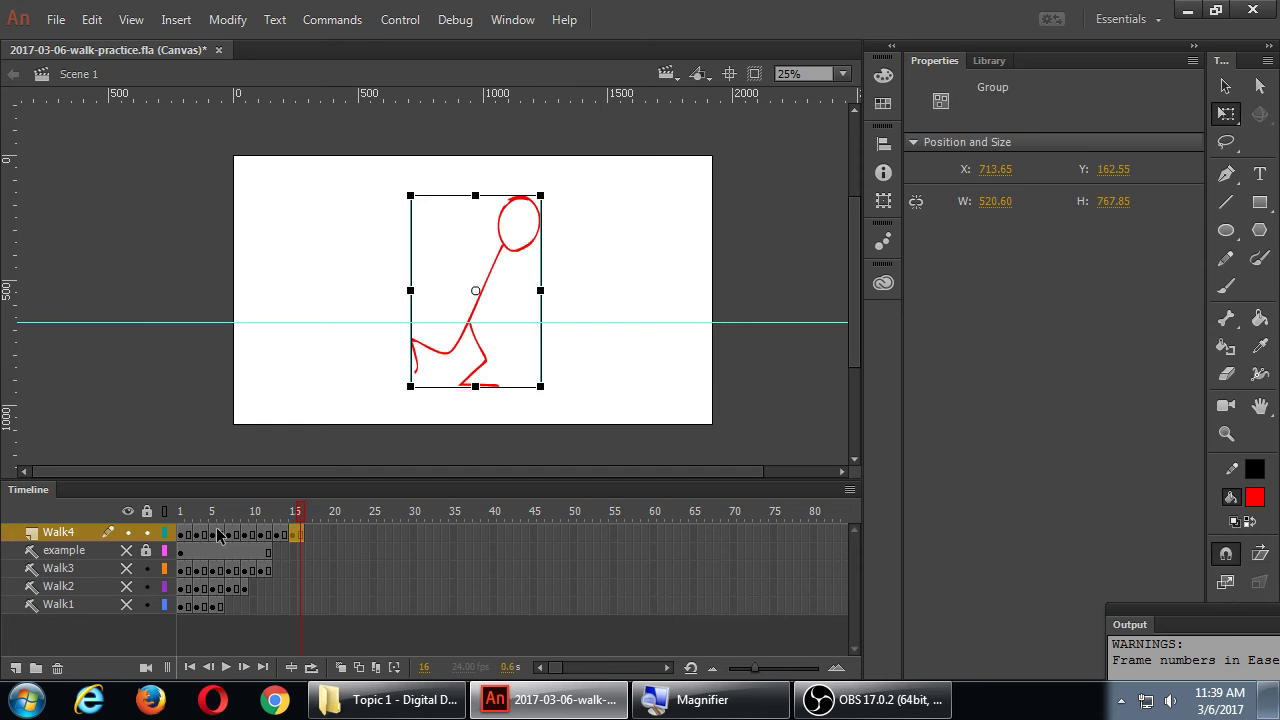
key("v")
left_click(257, 378)
left_click(181, 514)
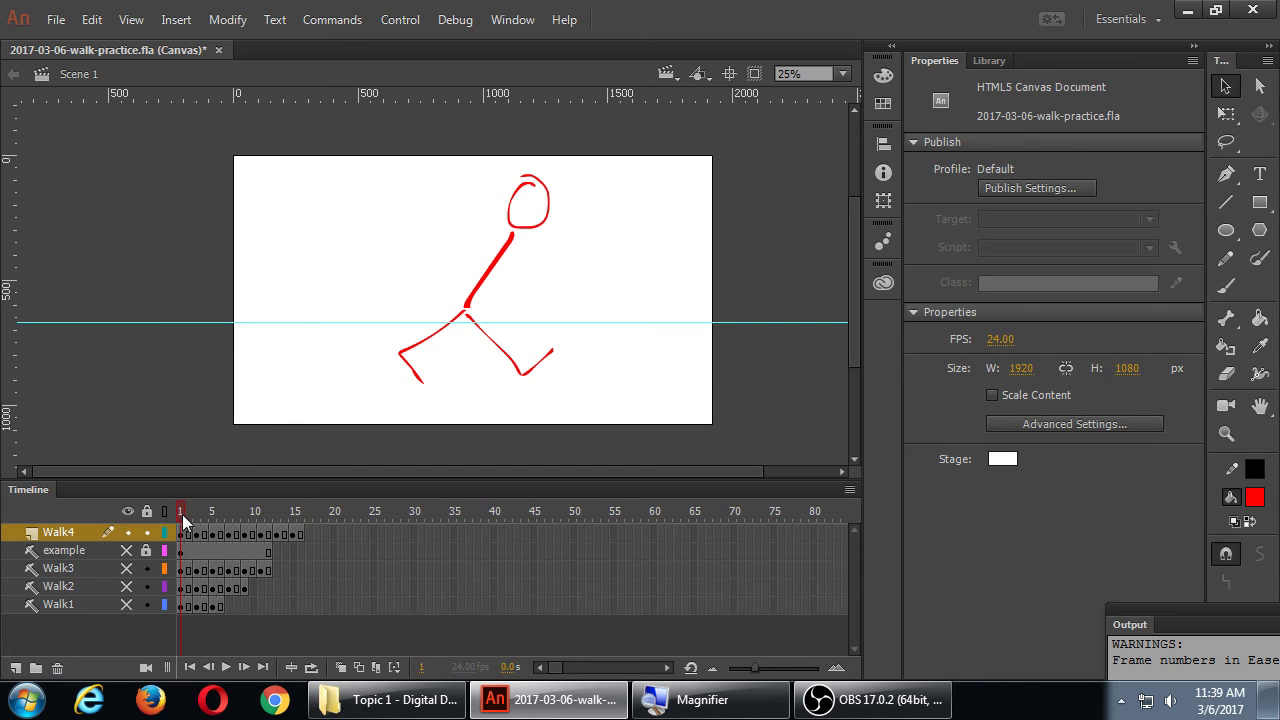
left_click_drag(181, 514, 344, 513)
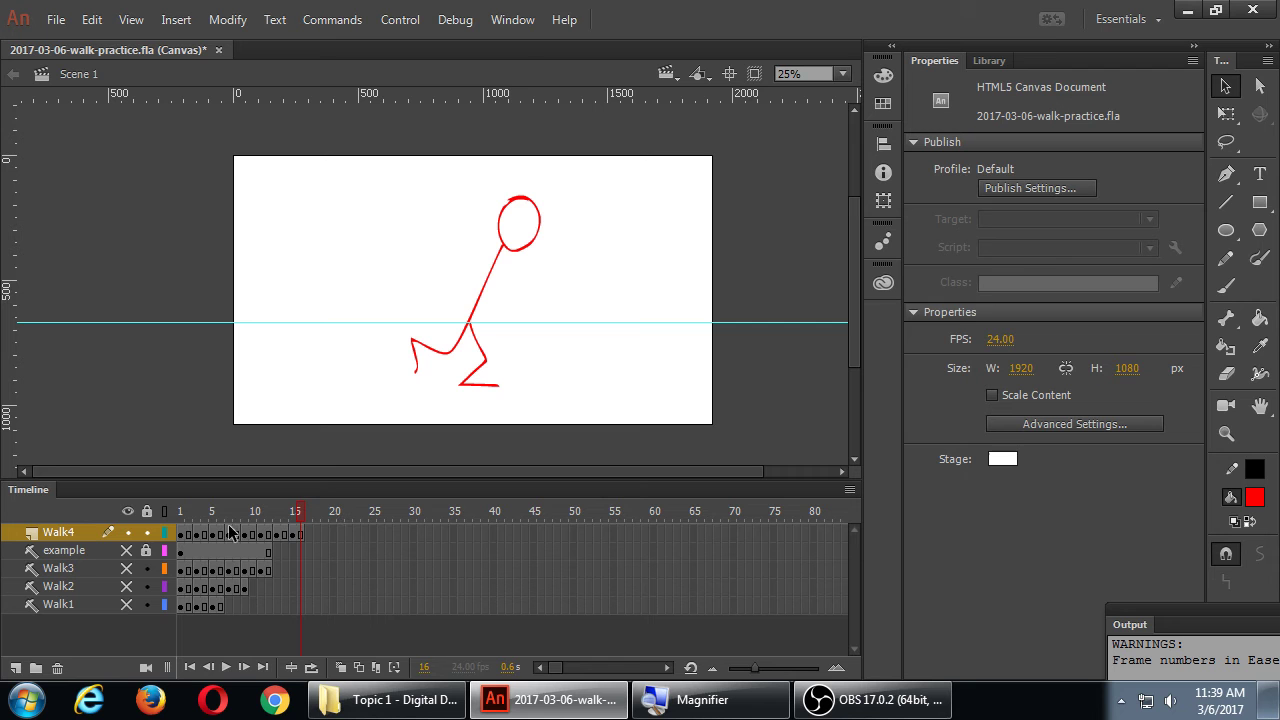
Step: Try removing frames 16 and 2 from the Walk4 layer, test the shortened walk in the browser and close the preview
left_click(300, 535)
key("comma")
left_click(190, 535)
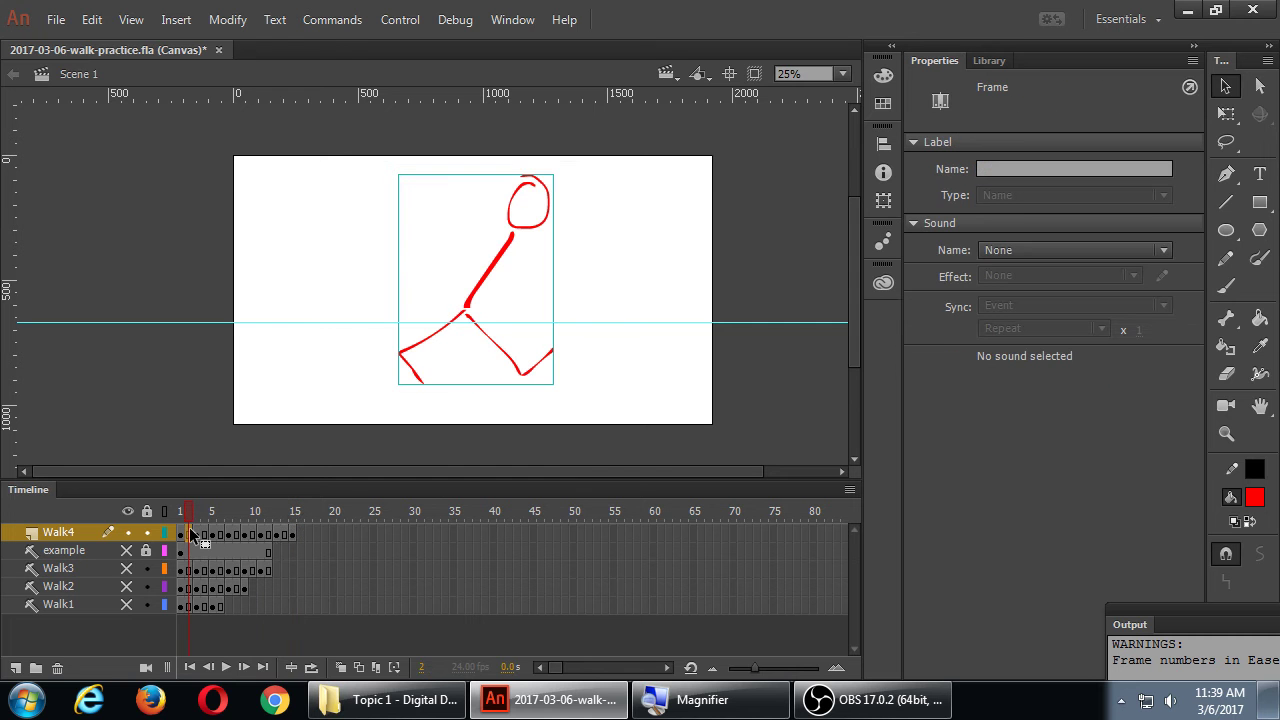
key("shift+F5")
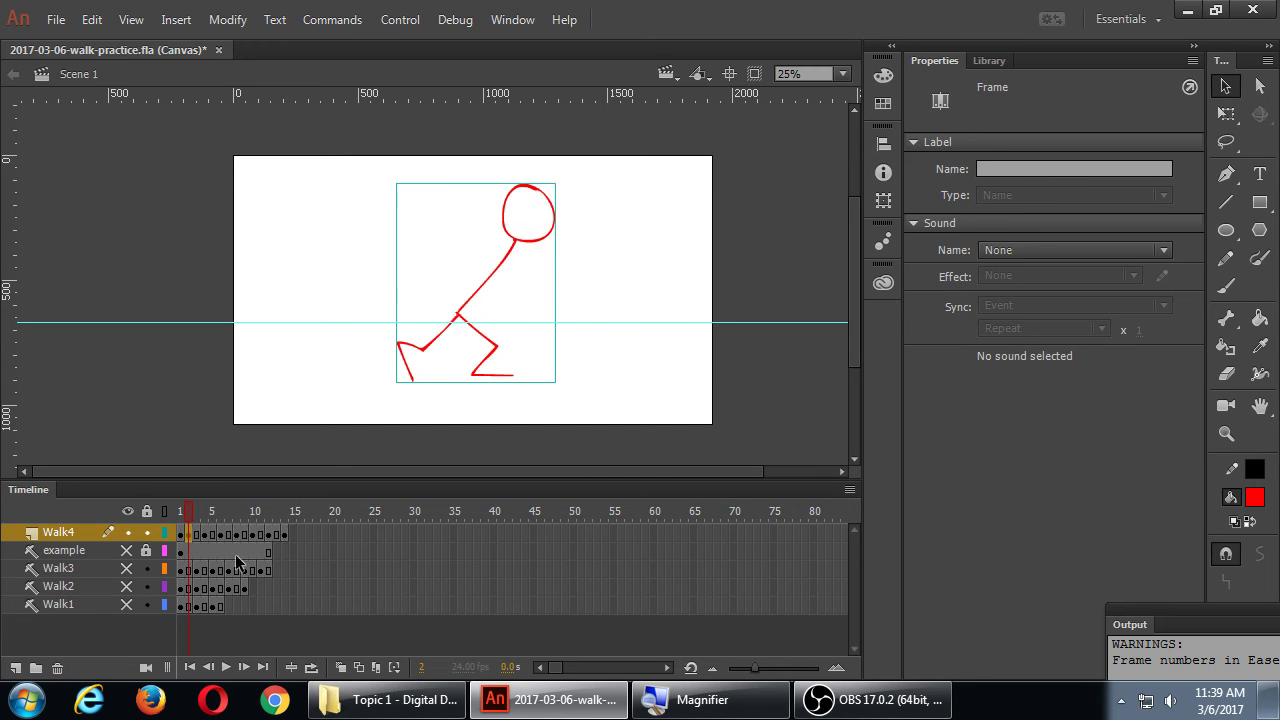
key("ctrl+Return")
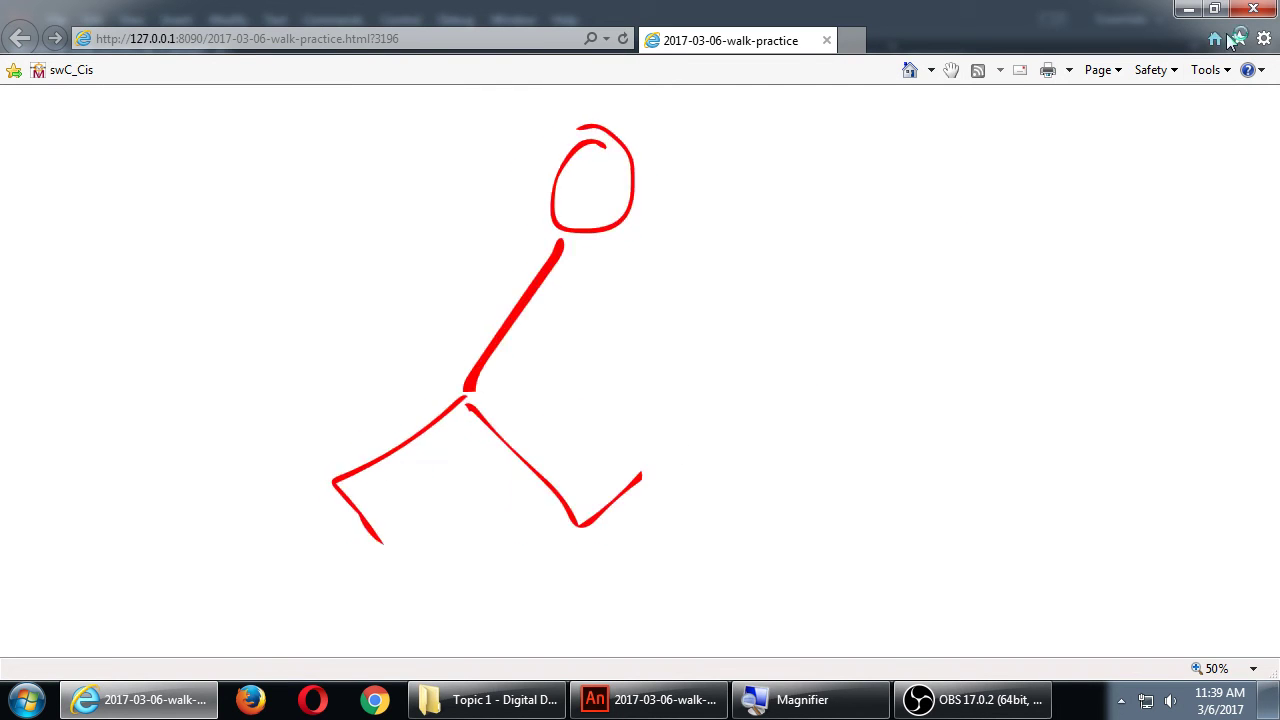
left_click(1253, 9)
key("Return")
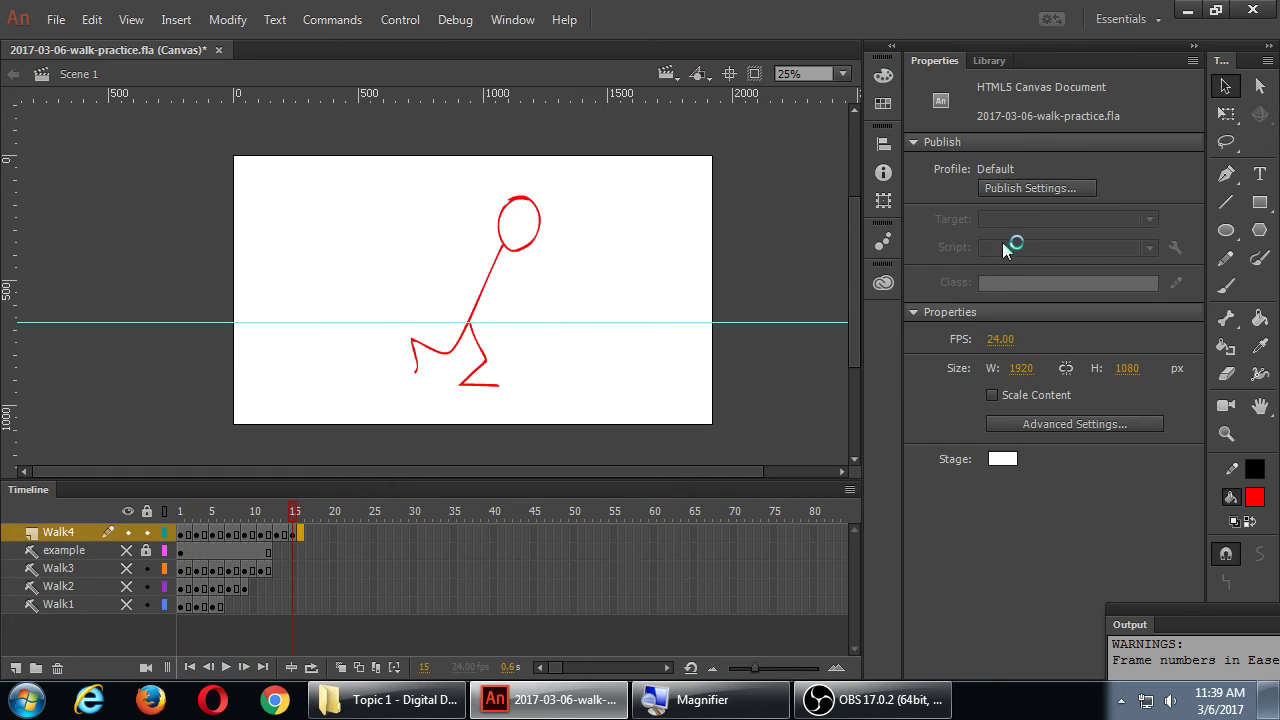
Step: Turn on looped playback, extend the loop range through frame 16 and play the walk
left_click(462, 550)
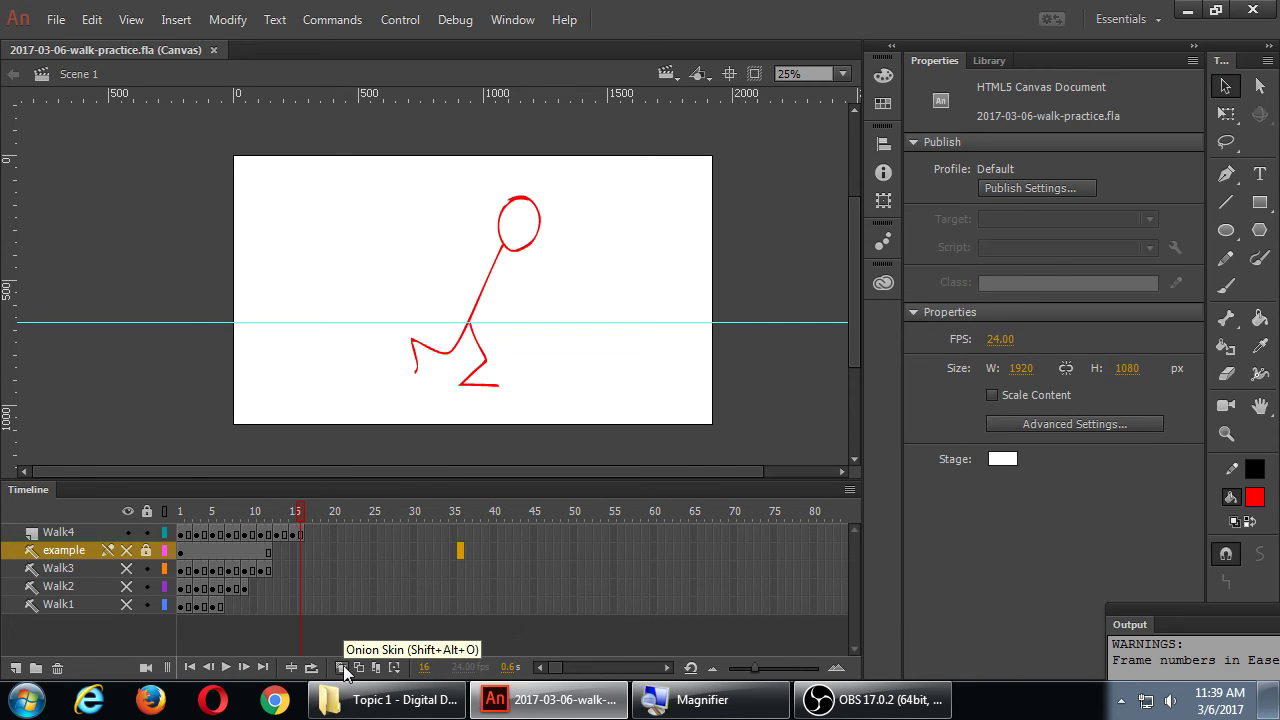
left_click(311, 667)
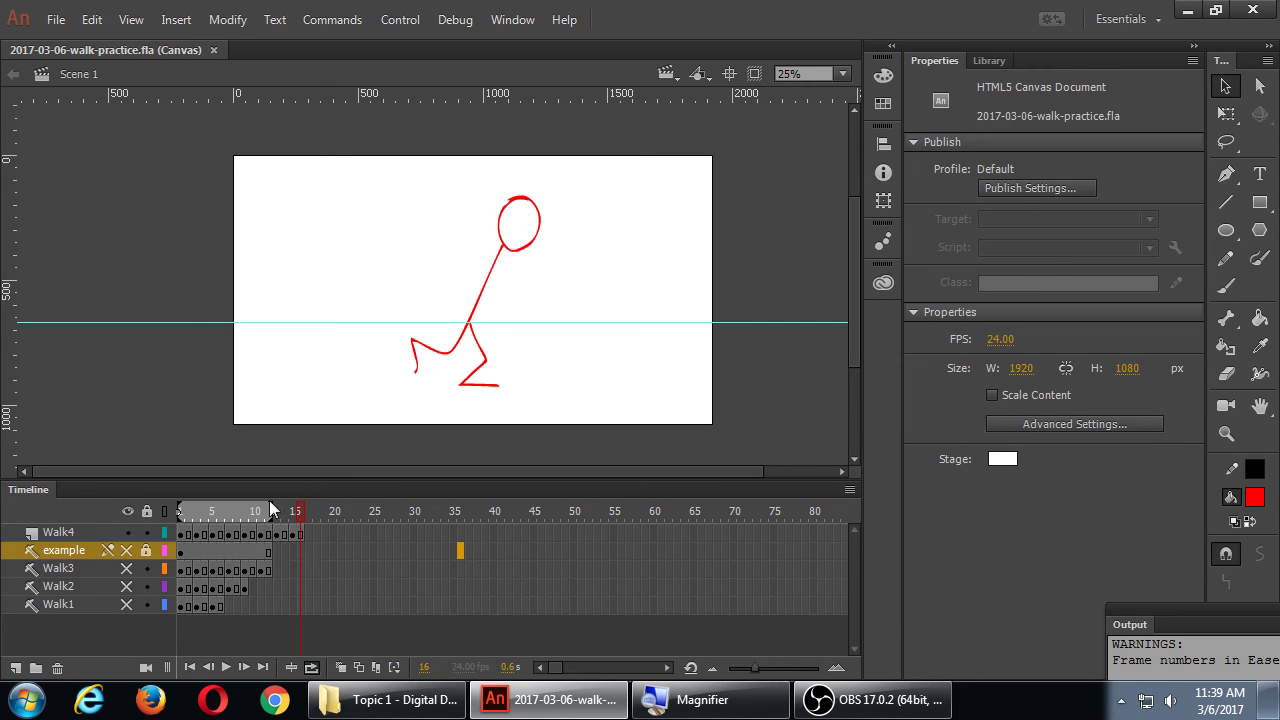
left_click_drag(272, 511, 300, 511)
key("Return")
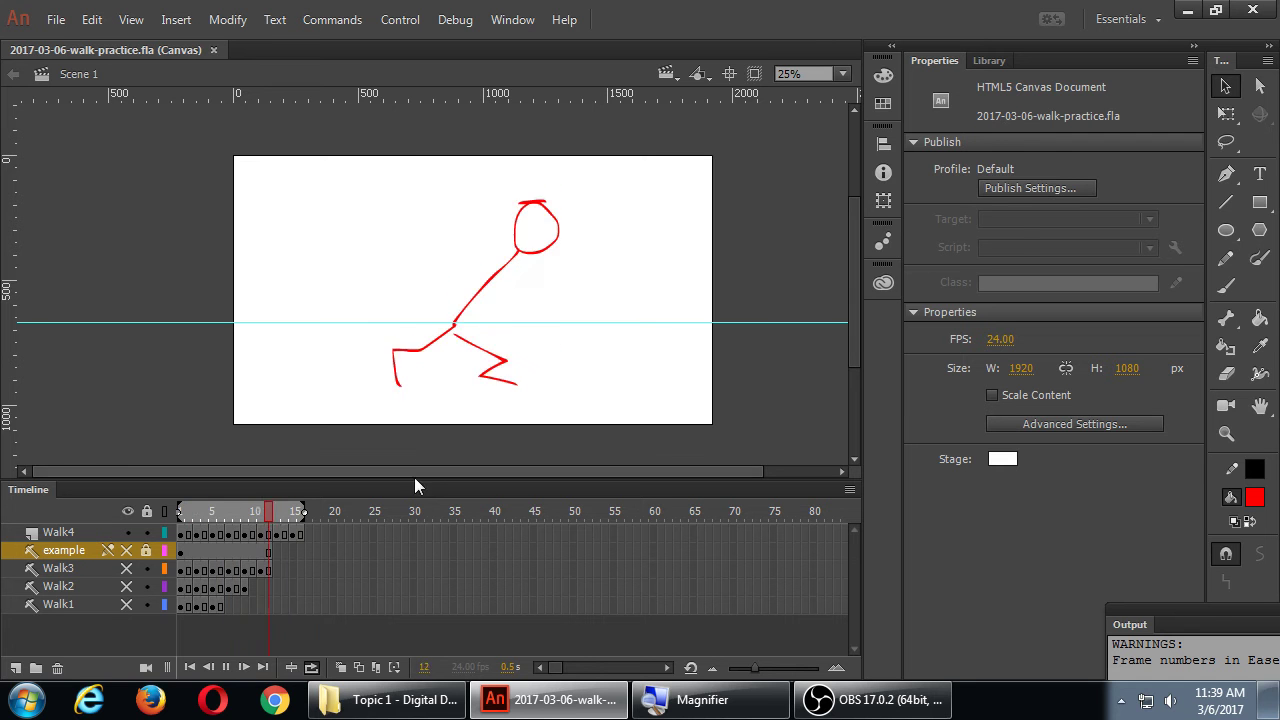
Step: Replay the looped walk, pause it to return to frame 1, and examine how the cycle repeats
left_click_drag(294, 512, 320, 520)
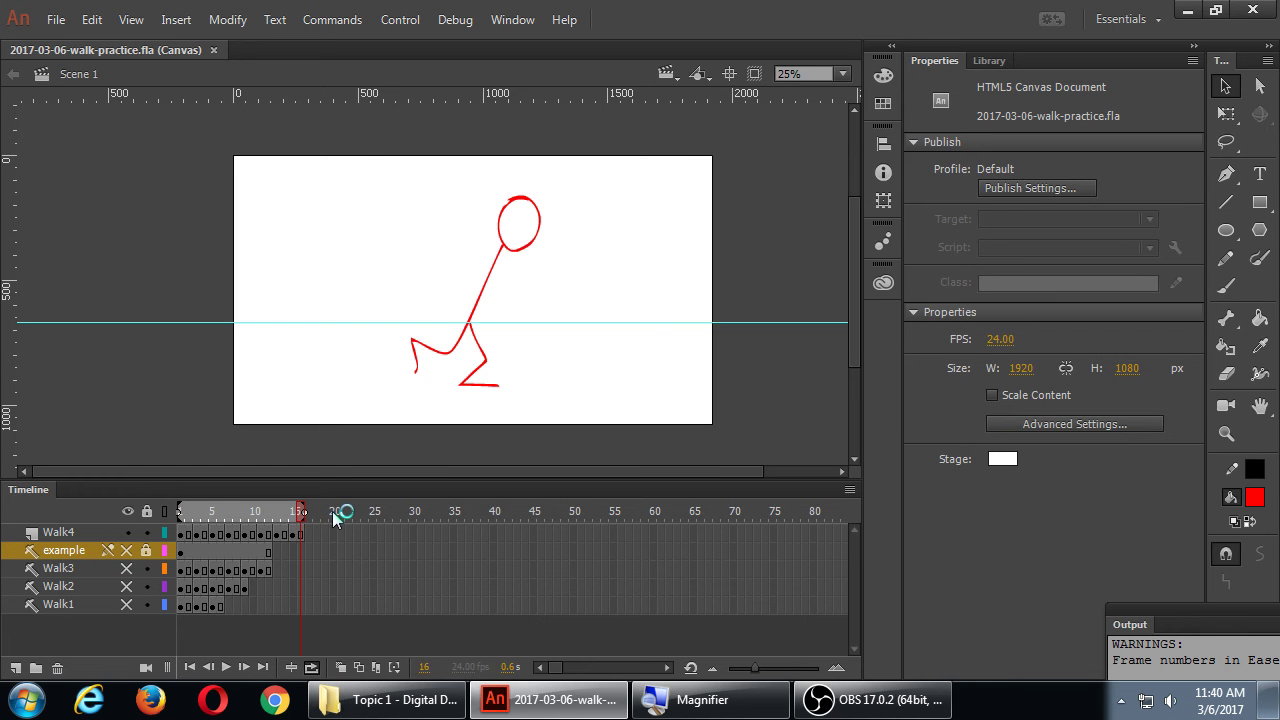
key("Return")
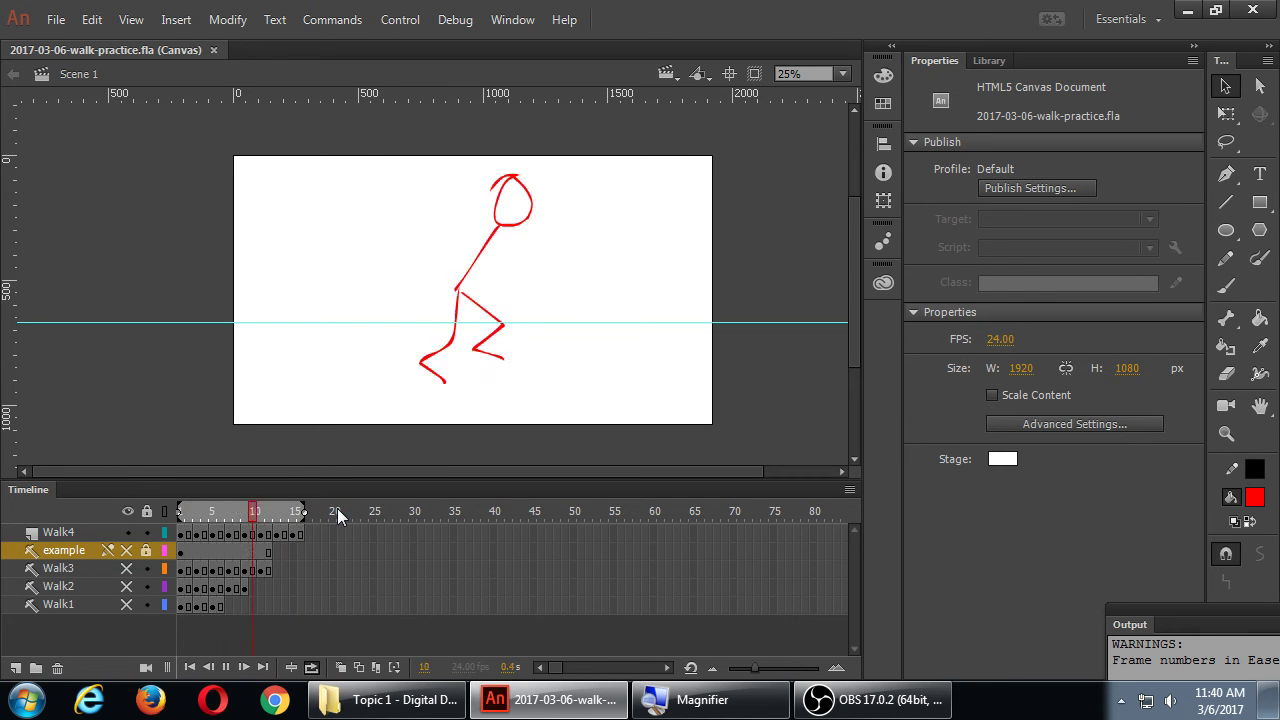
key("Return")
left_click(257, 514)
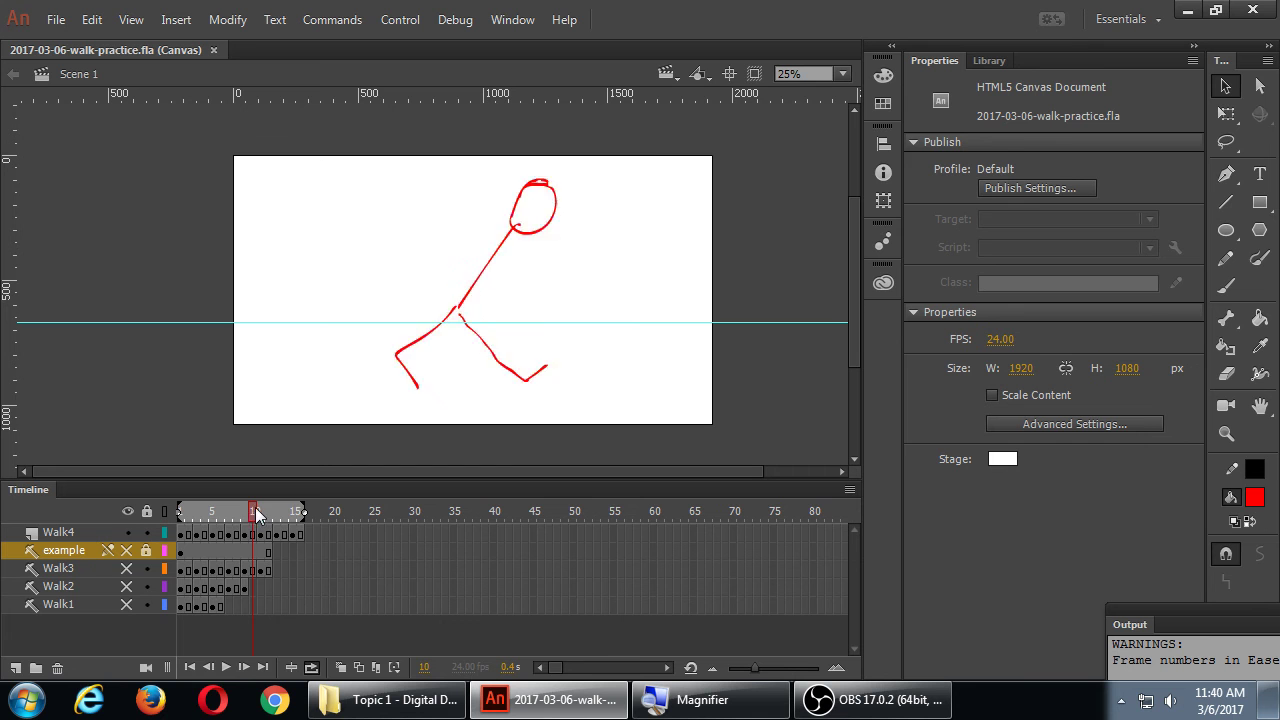
left_click_drag(257, 514, 182, 514)
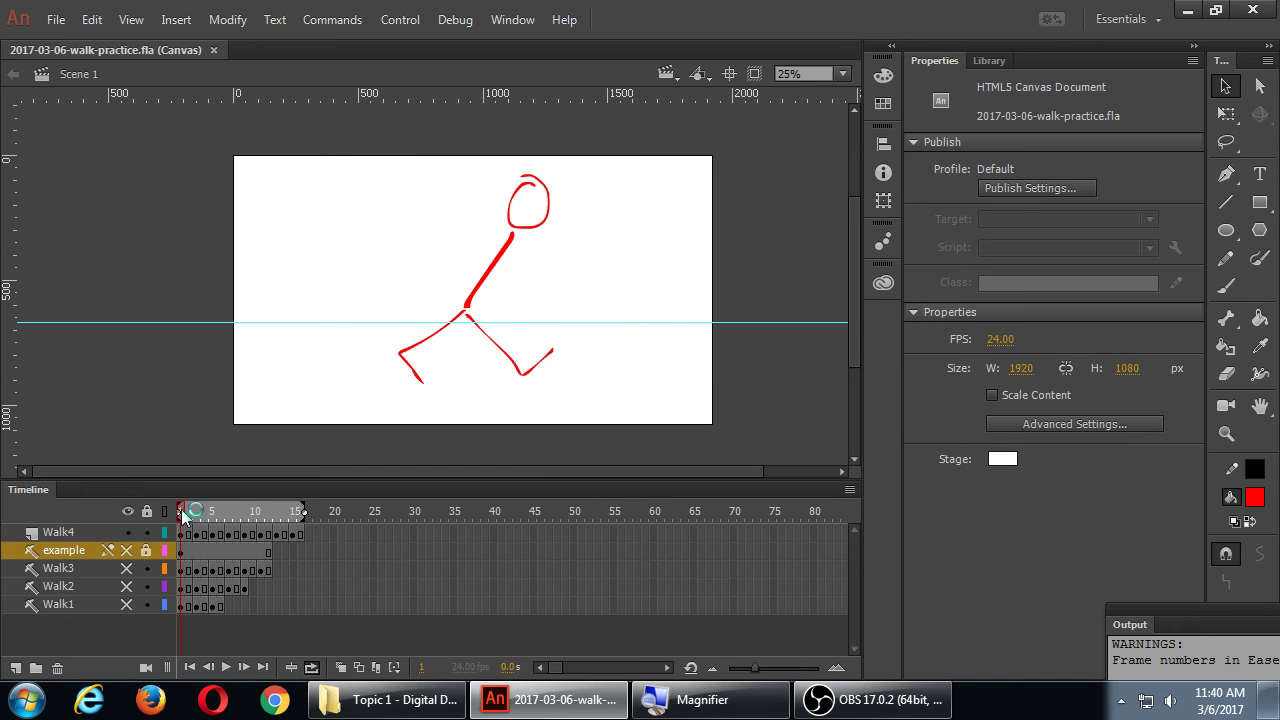
key("Return")
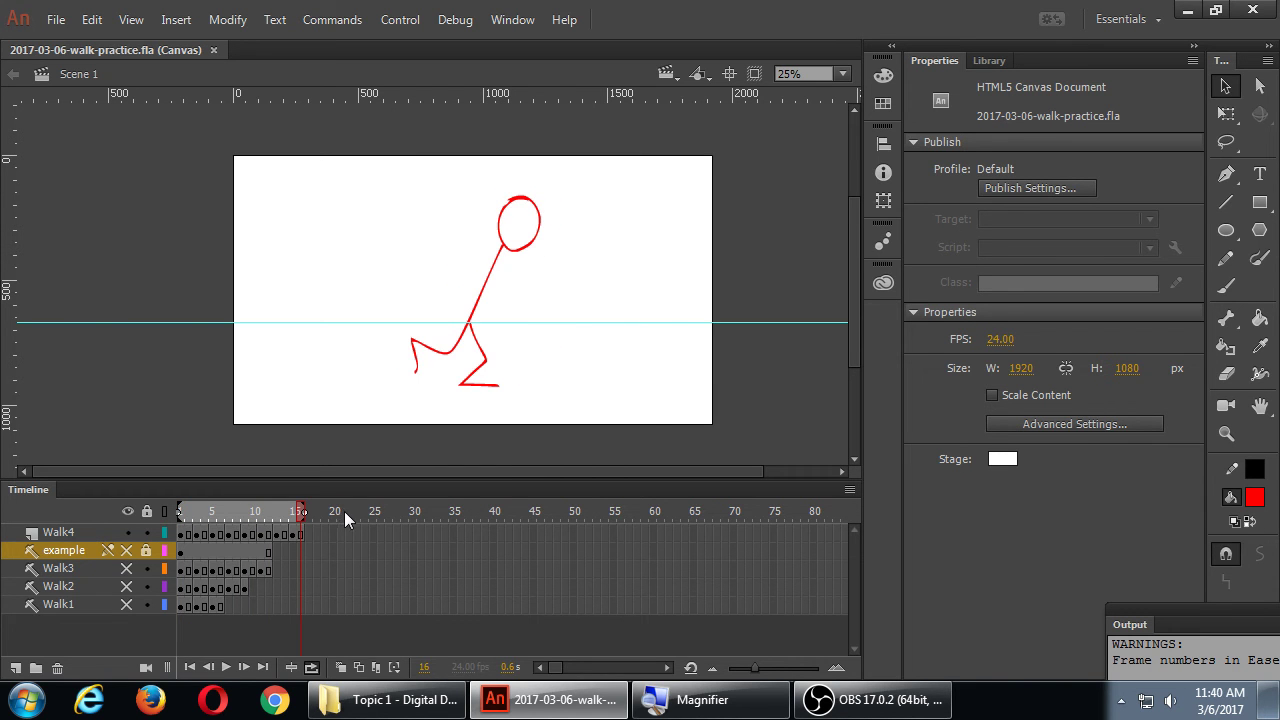
Step: Replace looped playback with onion skinning across frames 1 to 16 and compare the leg poses up close back to frame 1
left_click(311, 667)
left_click(341, 665)
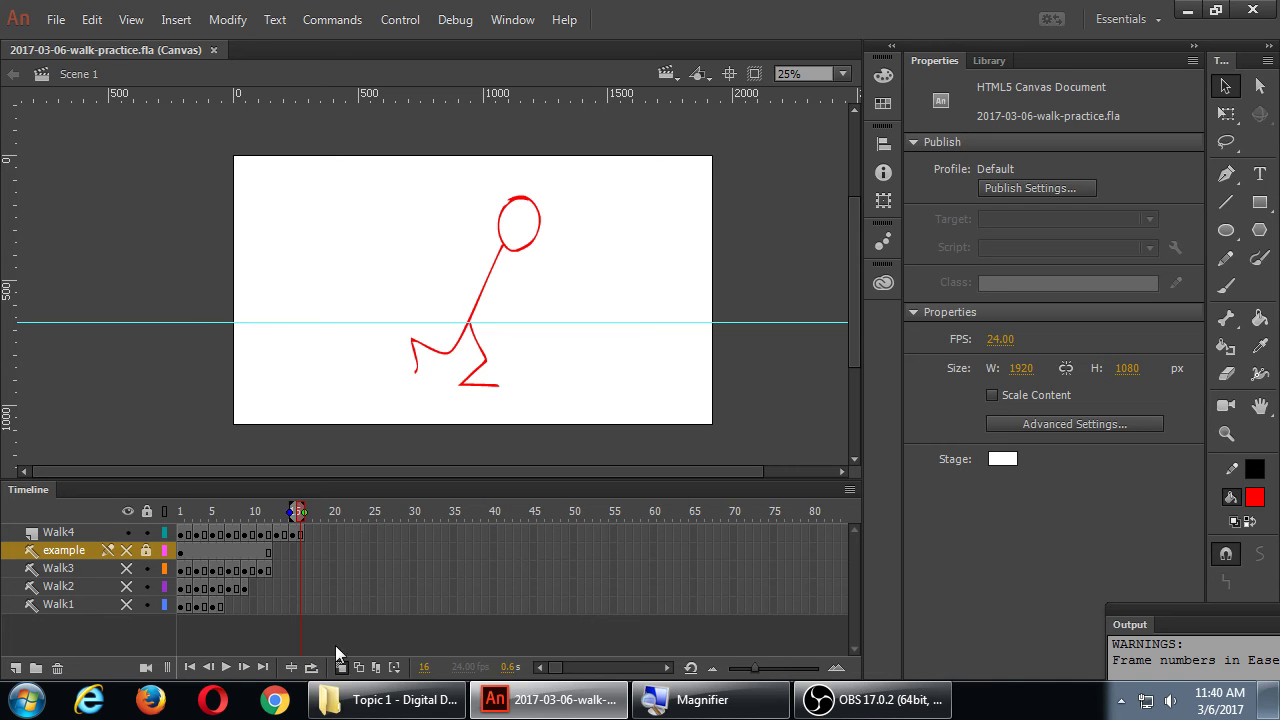
left_click_drag(286, 511, 138, 520)
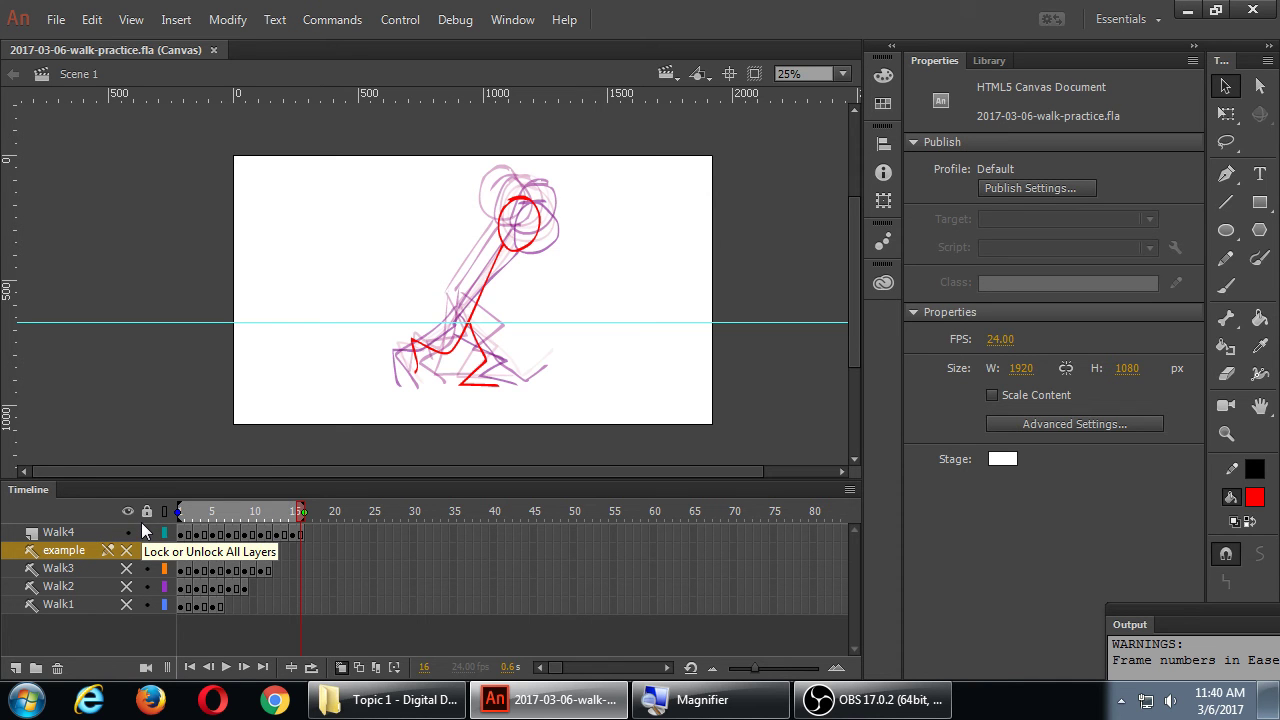
key("z")
left_click(503, 344)
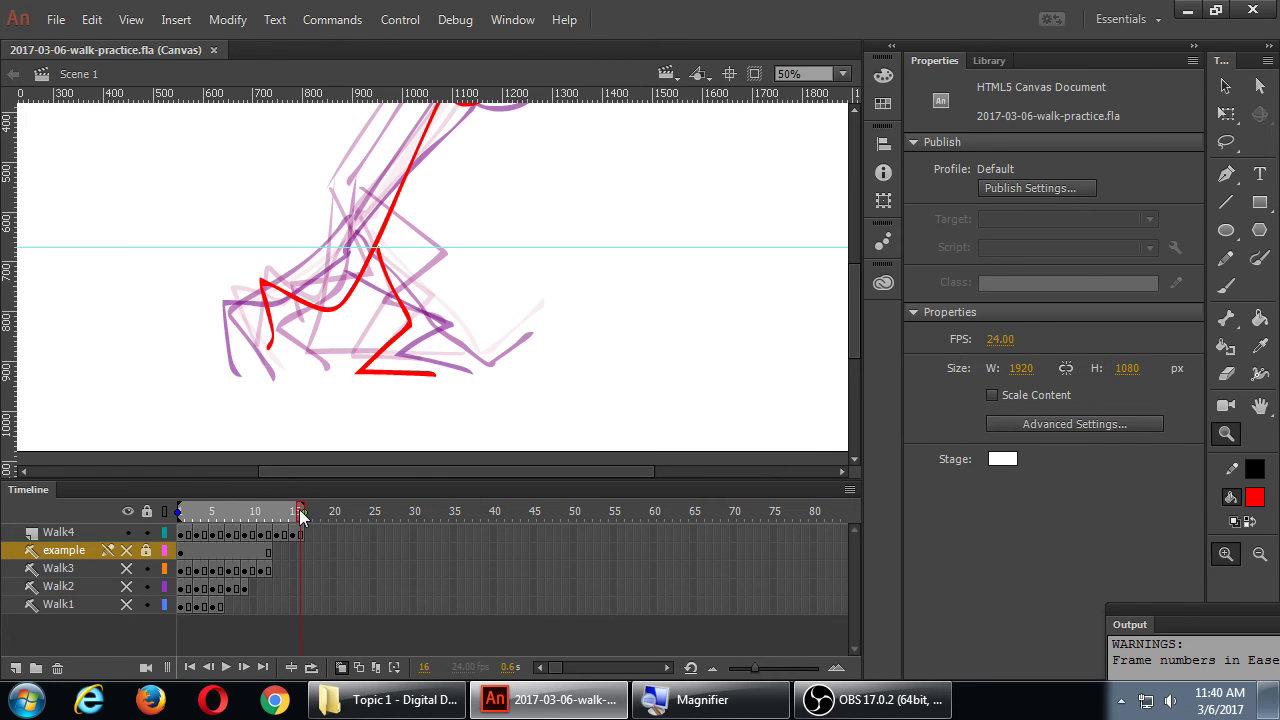
left_click_drag(302, 516, 177, 527)
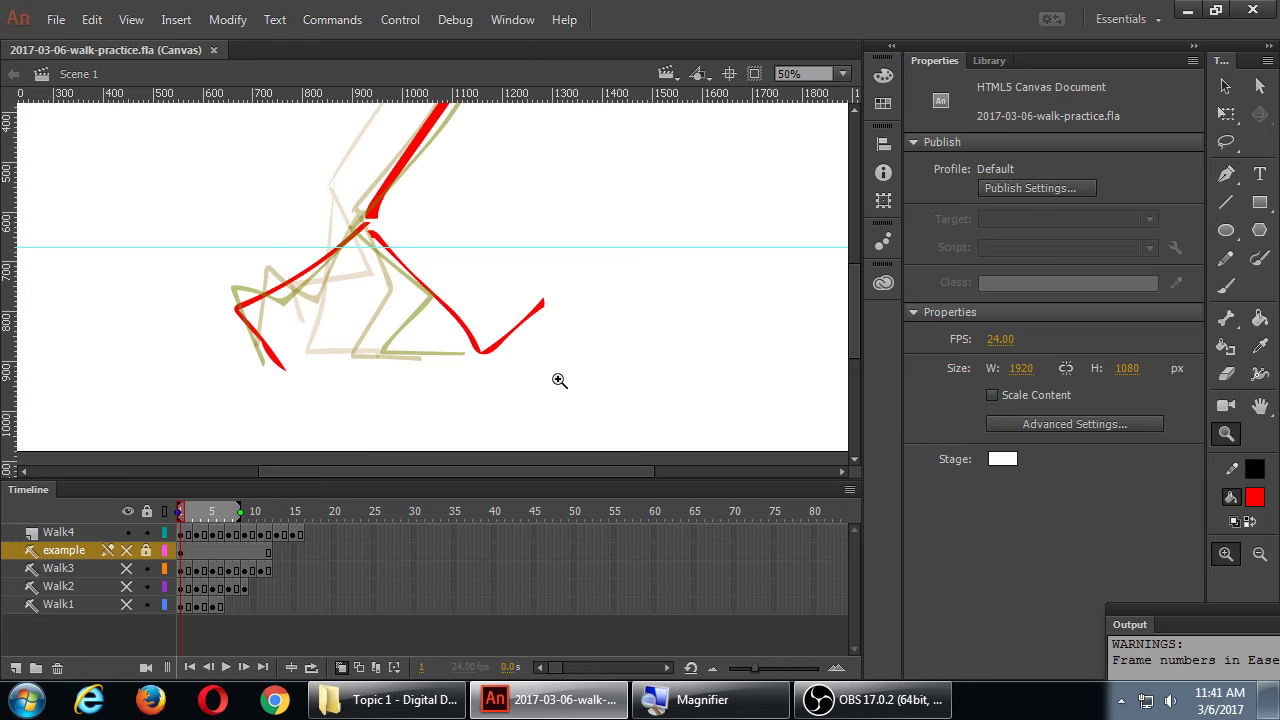
Step: Toggle onion skinning off and on at frame 1, extend its range to frame 16 and narrow it to frame 5
left_click(342, 670)
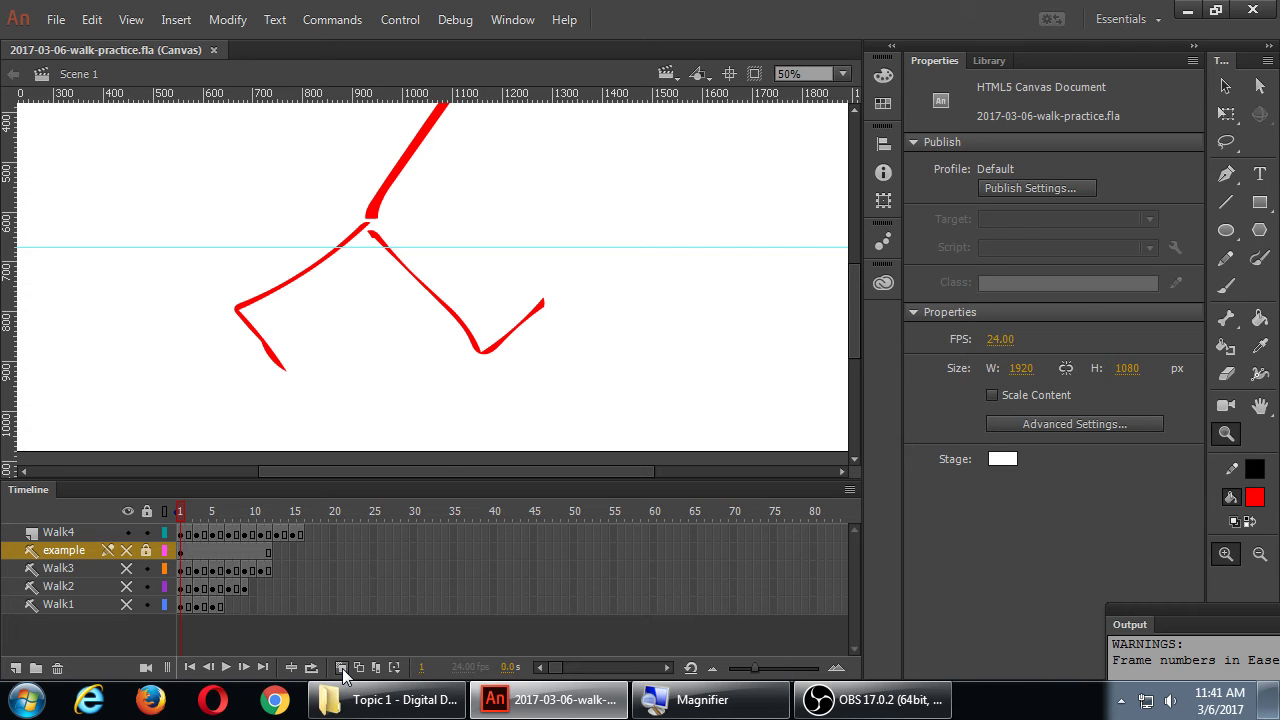
left_click(341, 668)
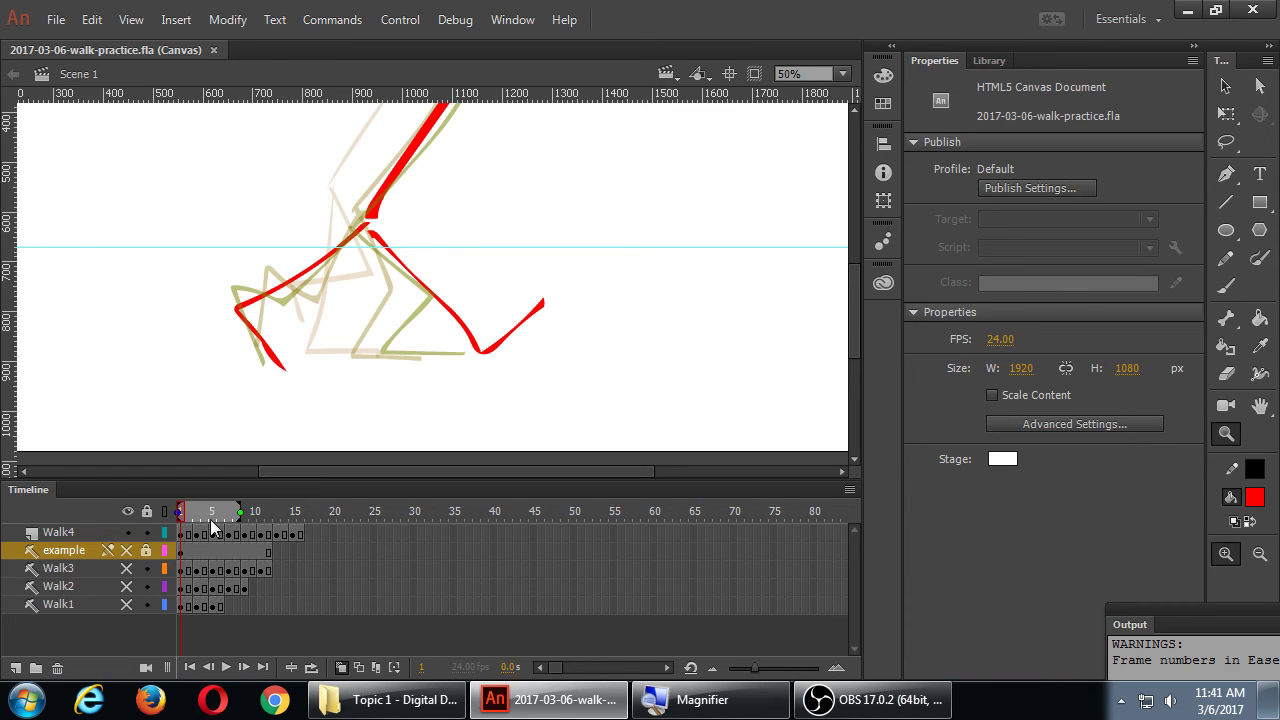
left_click_drag(240, 512, 304, 512)
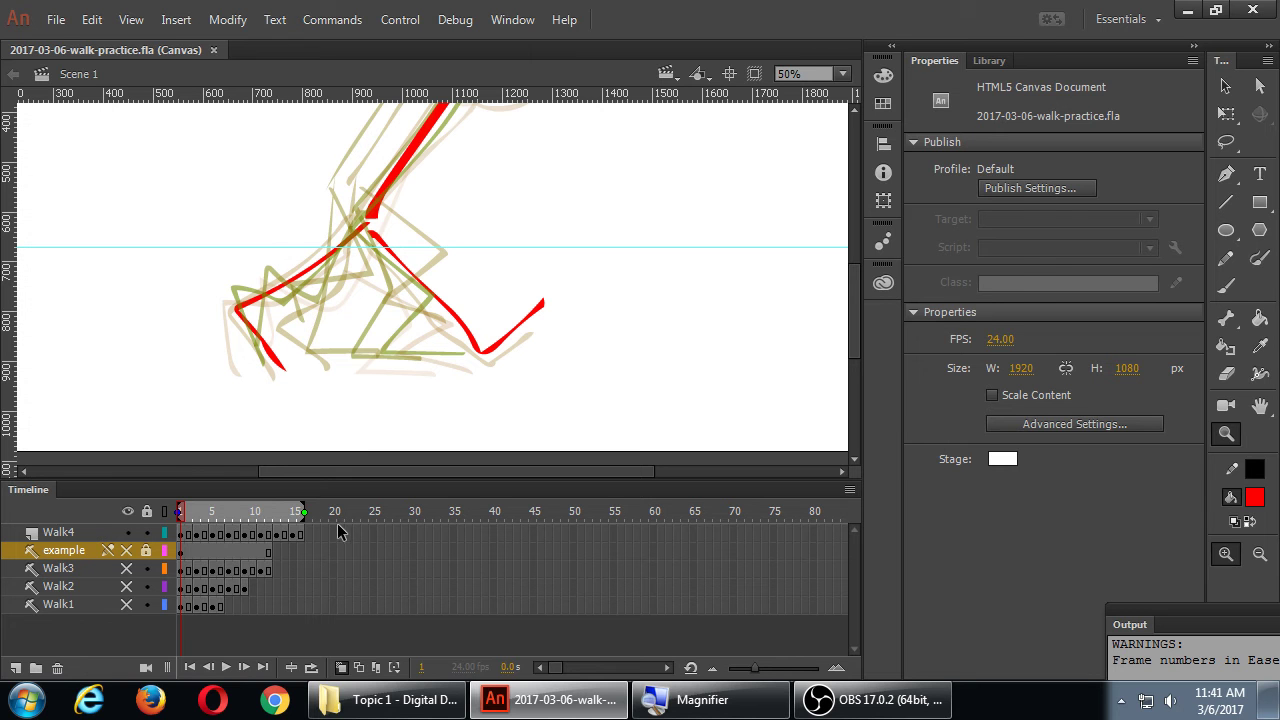
left_click_drag(303, 512, 215, 512)
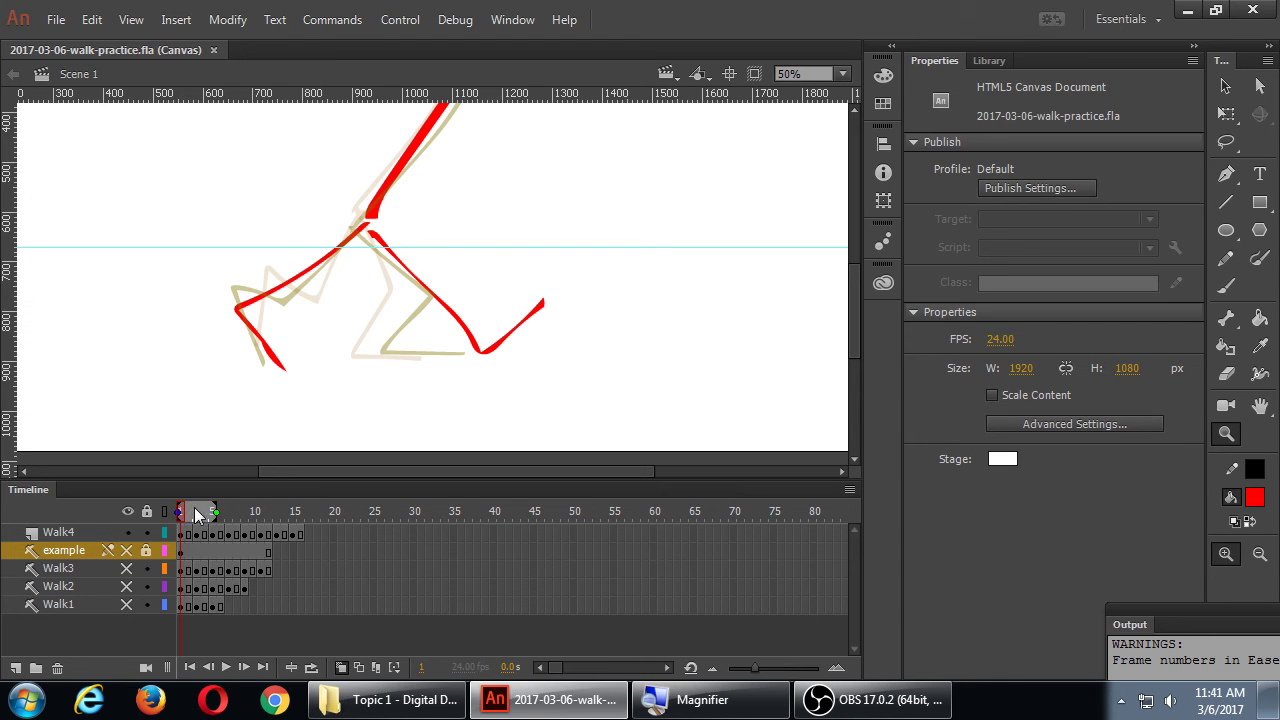
Step: Step forward and backward between frames 1 and 12 with onion skinning on, comparing how the leg poses progress
left_click(195, 510)
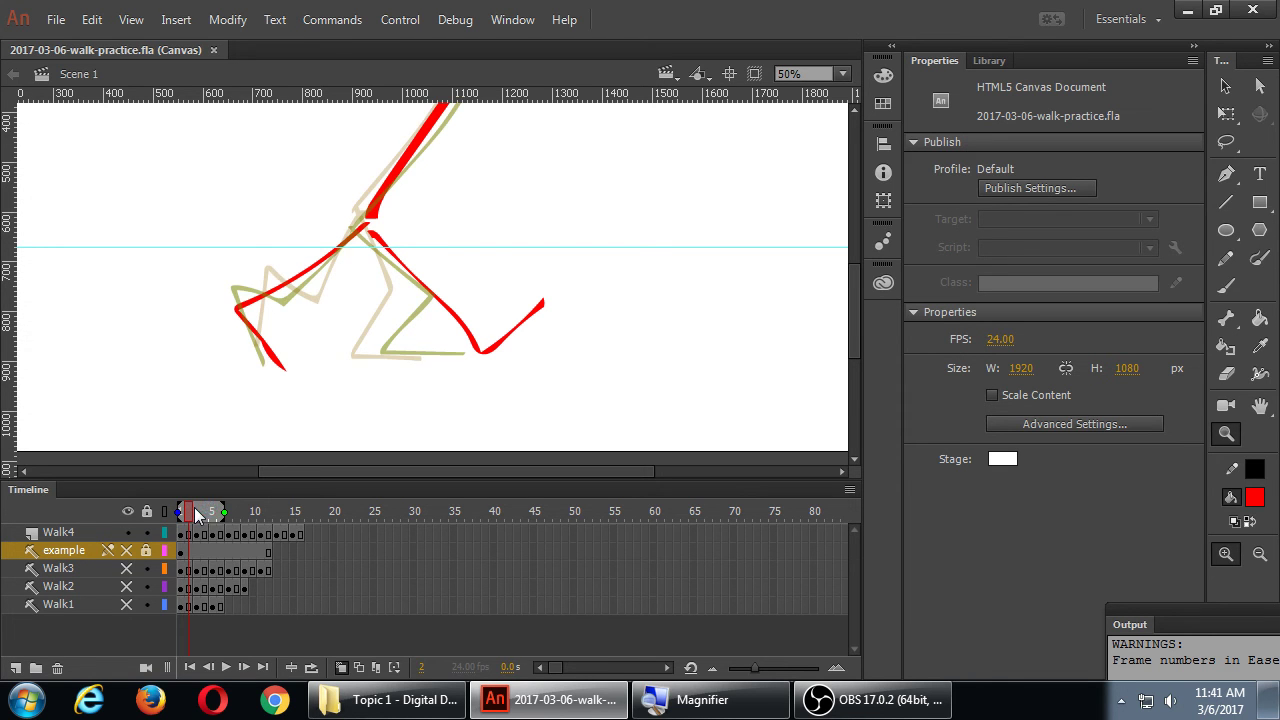
key("period")
key("period")
key("period")
key("period")
key("period")
key("period")
key("period")
key("period")
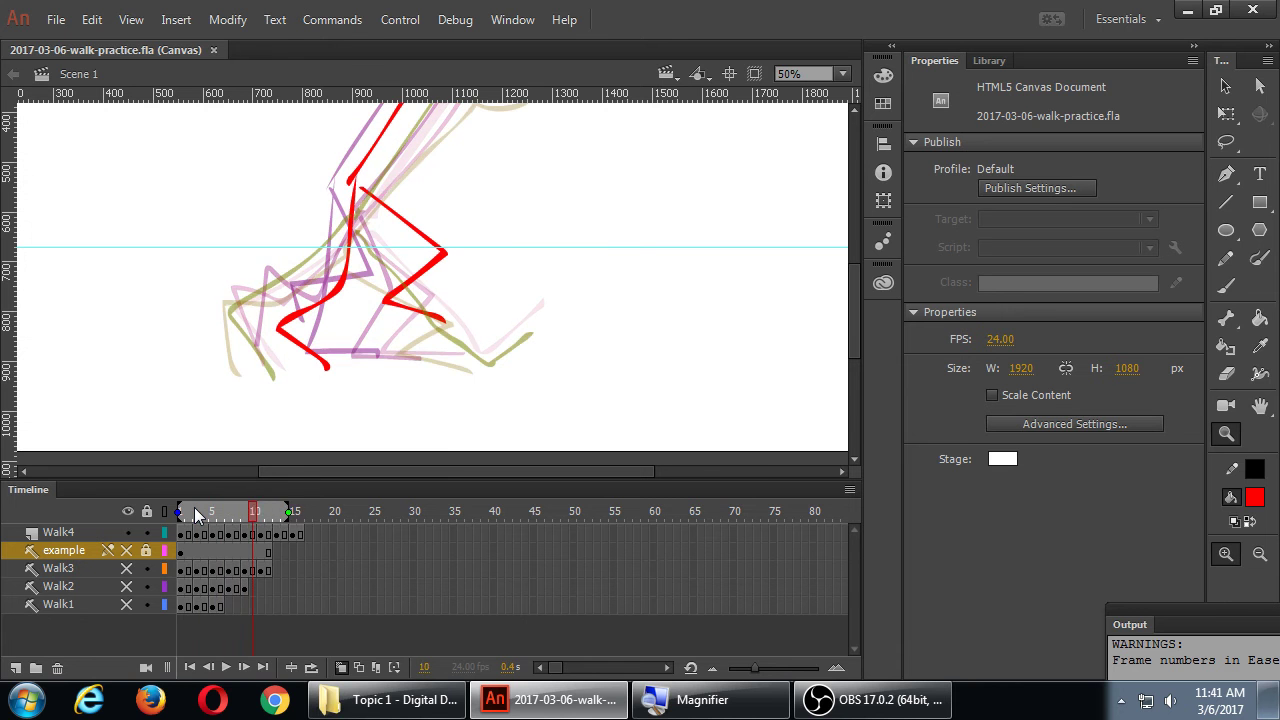
key("period")
key("period")
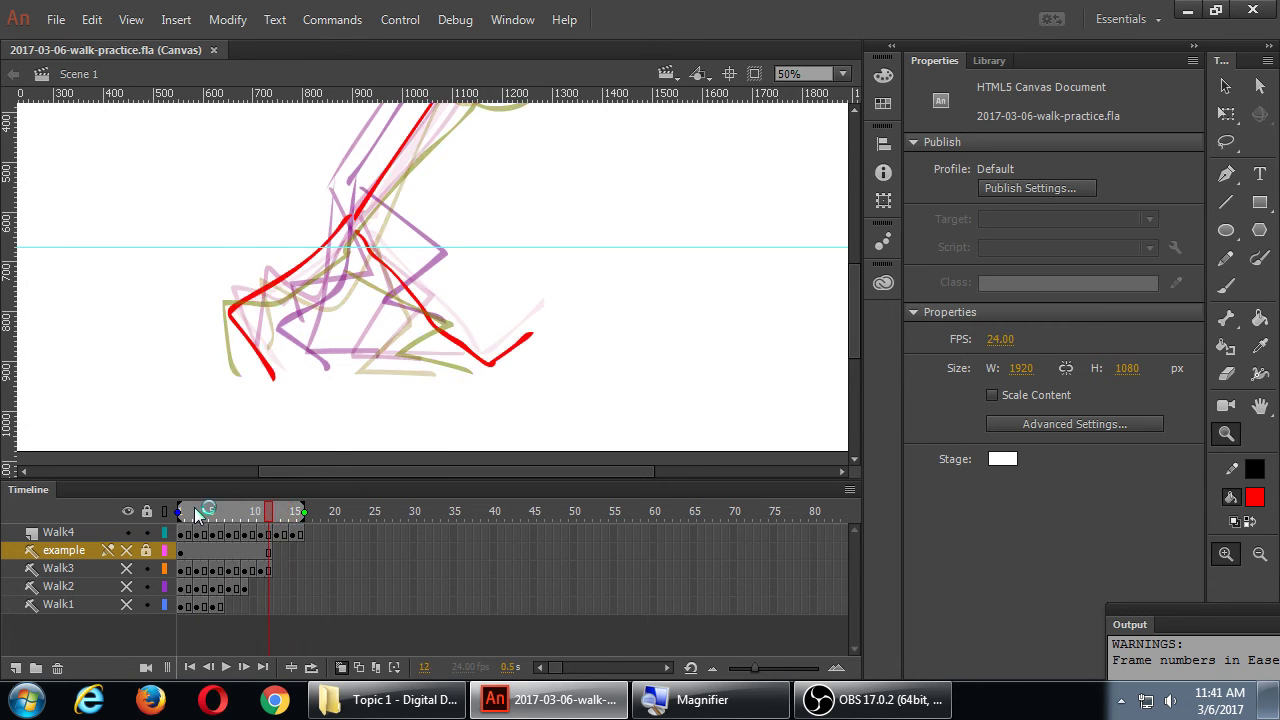
key("comma")
key("comma")
key("comma")
key("comma")
key("comma")
key("comma")
key("comma")
key("comma")
key("comma")
key("comma")
key("comma")
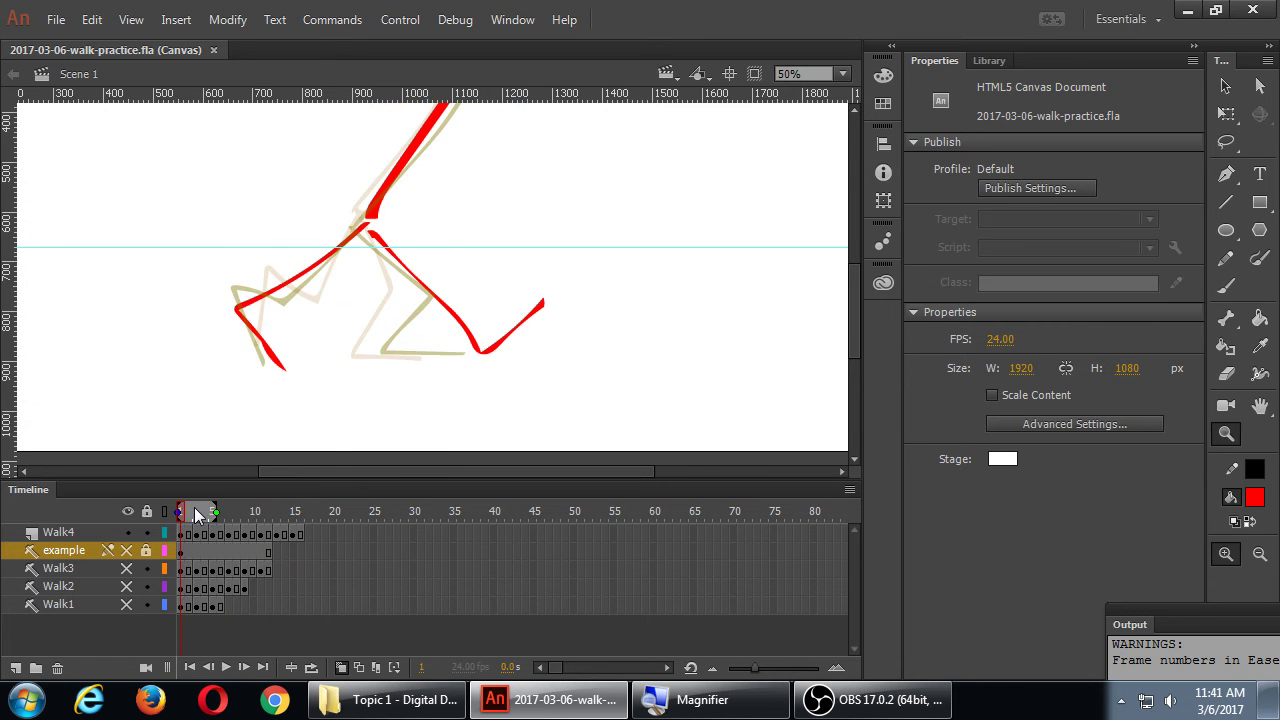
key("period")
key("period")
key("period")
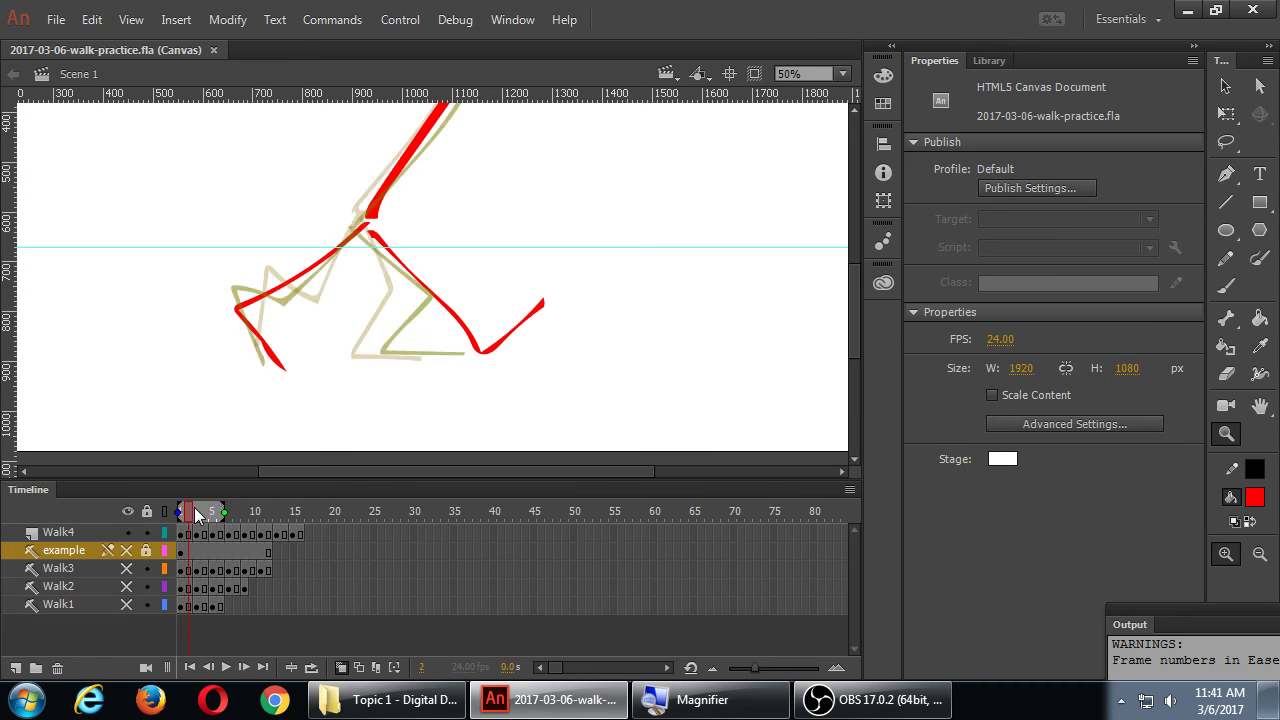
key("comma")
key("comma")
key("comma")
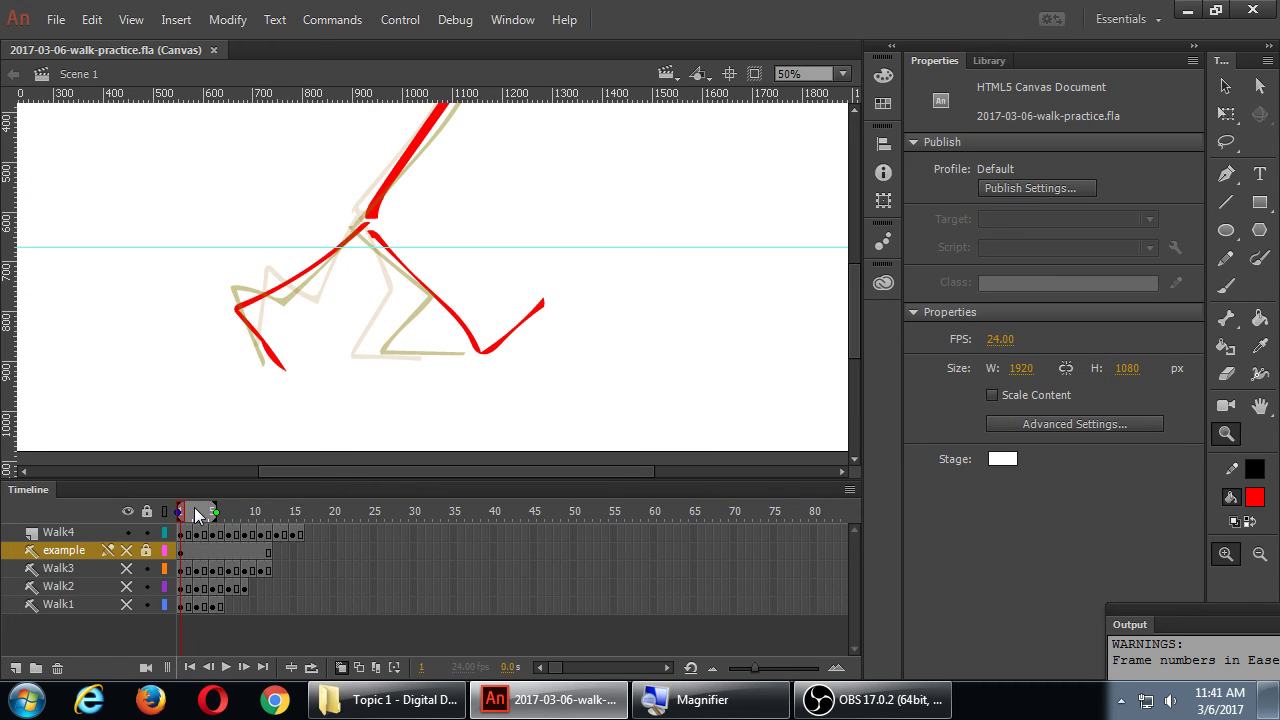
key("period")
key("period")
key("period")
key("period")
key("period")
key("period")
key("period")
key("period")
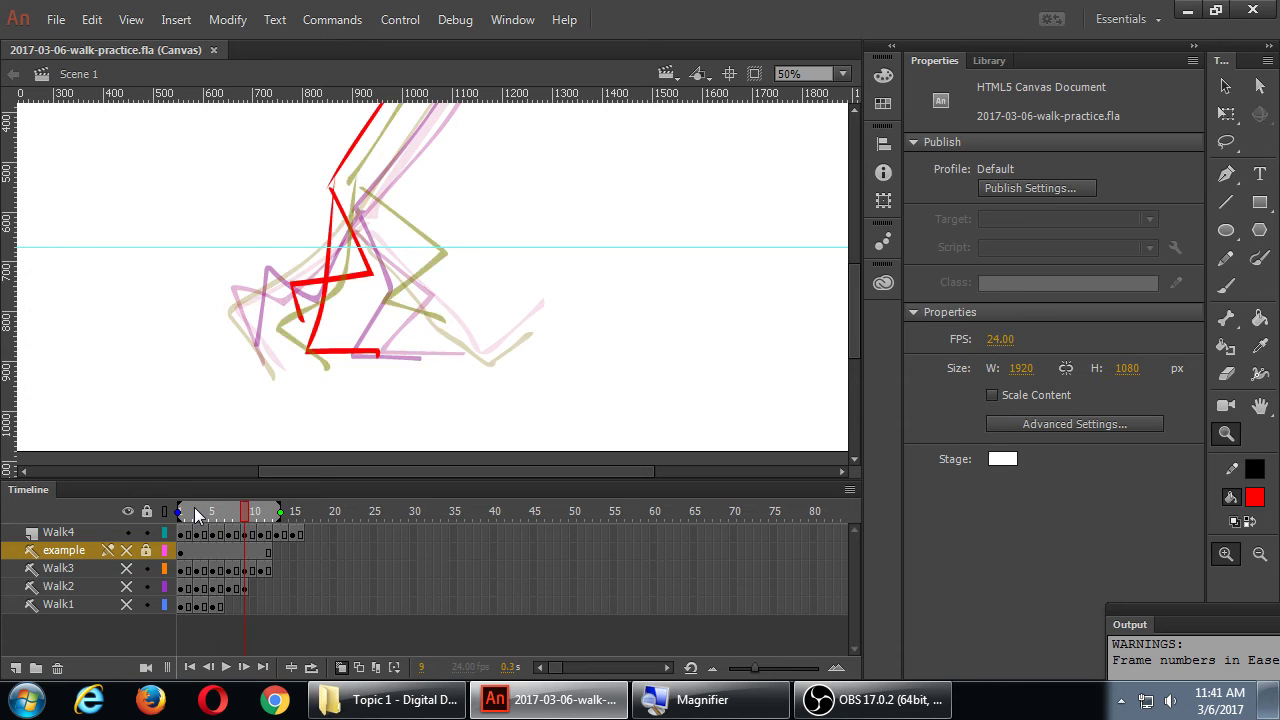
key("period")
key("period")
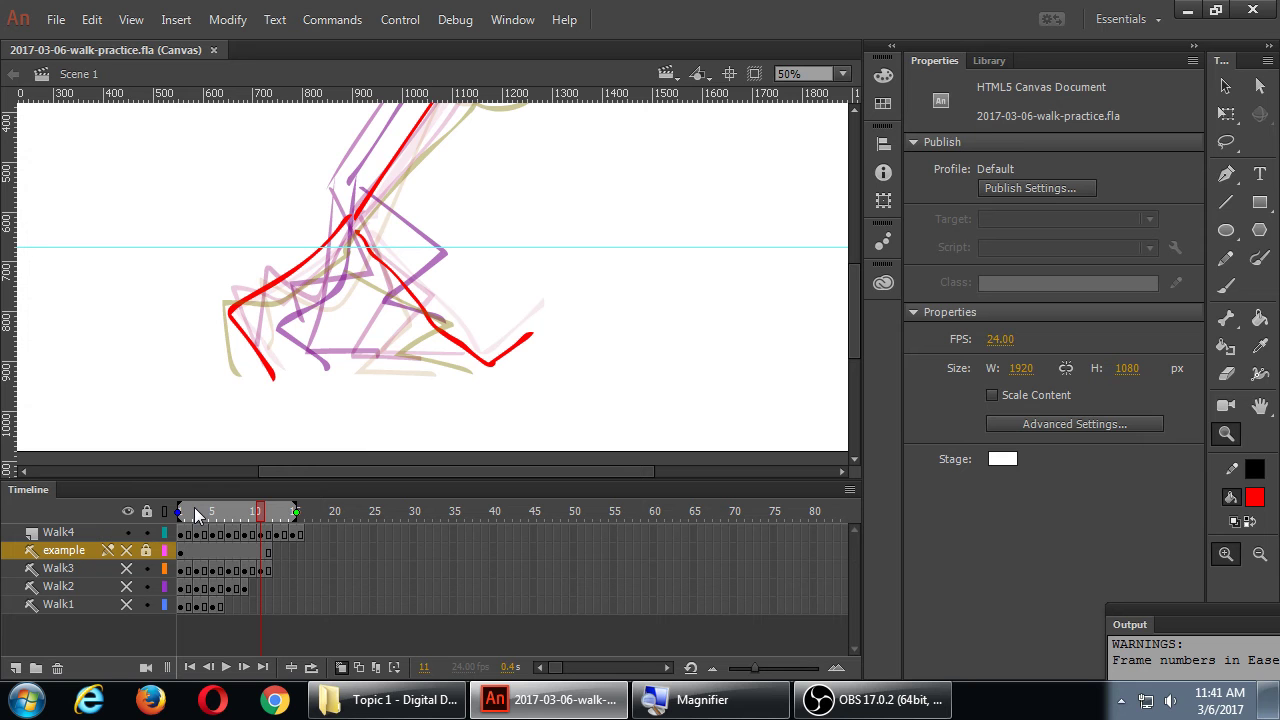
Step: Select the figure in frame 1 of the Walk4 layer, turn off onion skinning and switch to the Selection tool
left_click(182, 534)
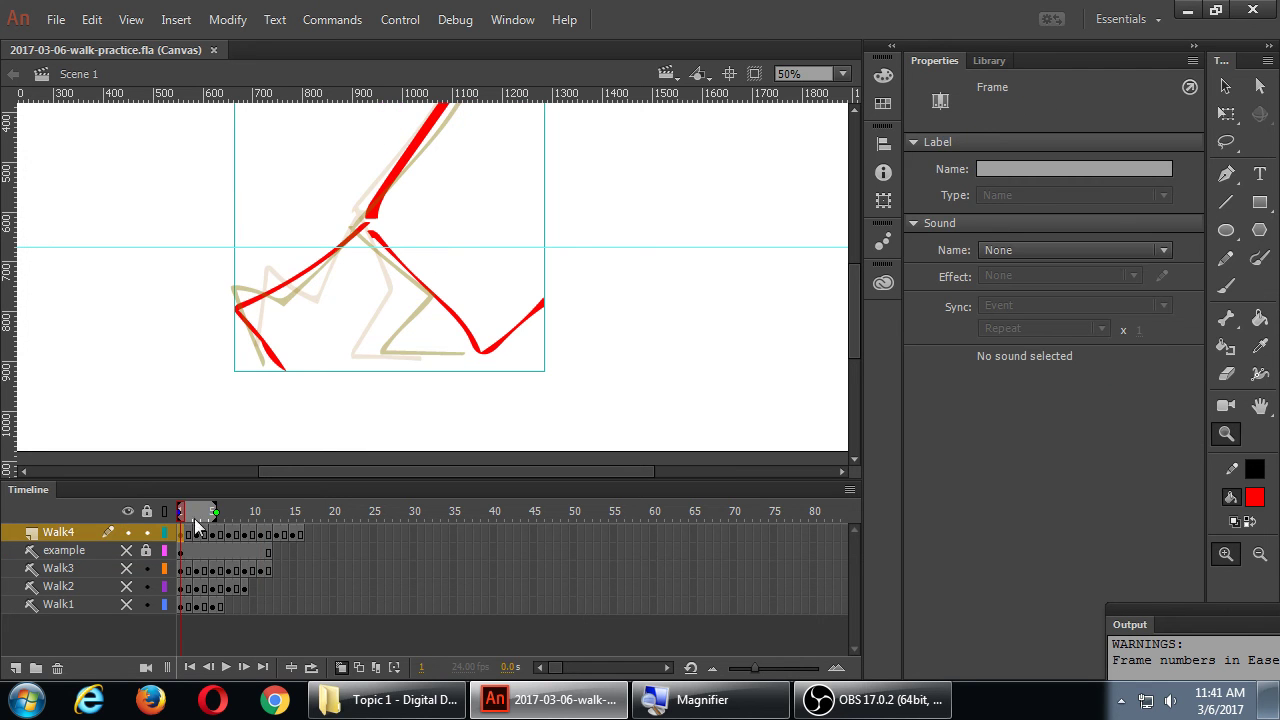
left_click(341, 667)
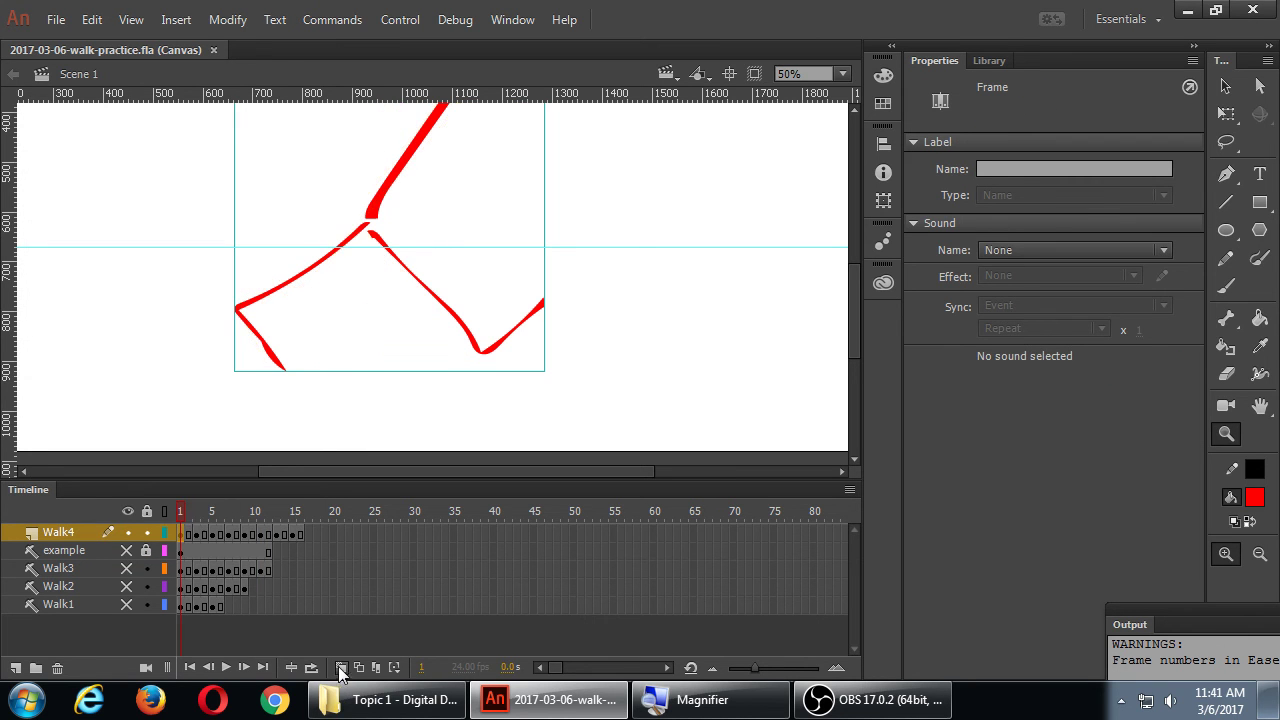
left_click(631, 311)
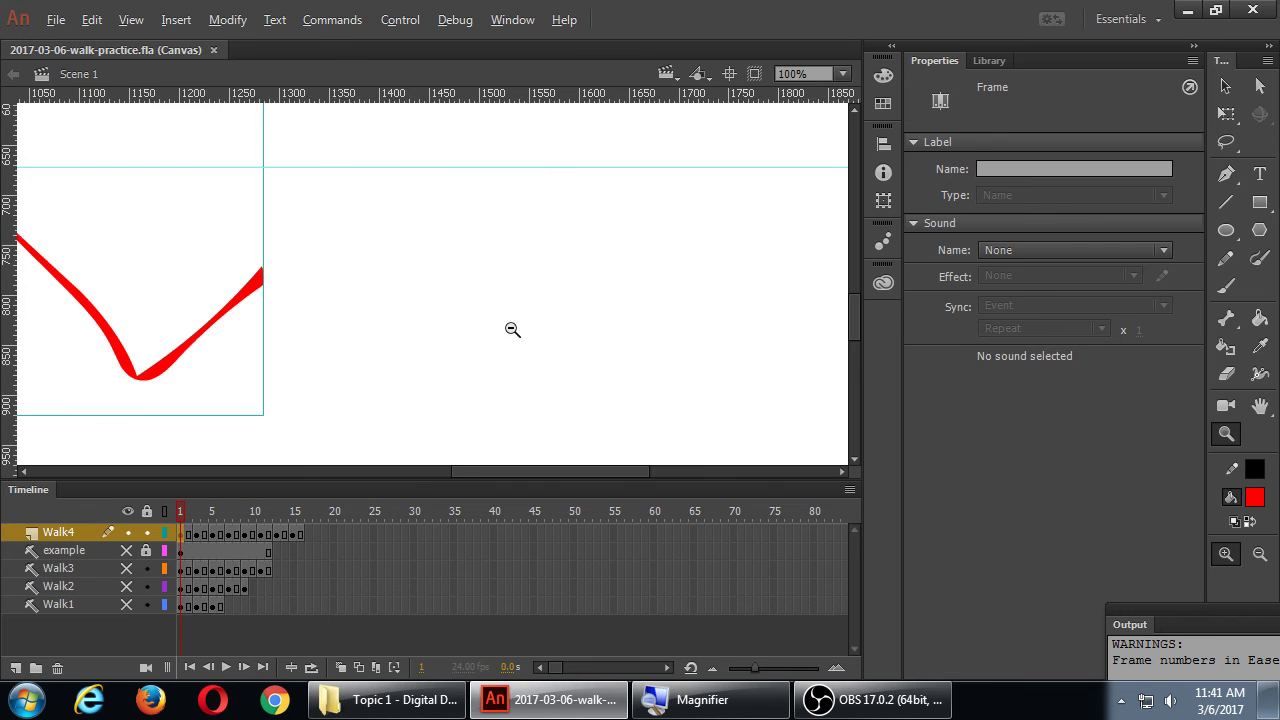
left_click(509, 327, "alt")
key("v")
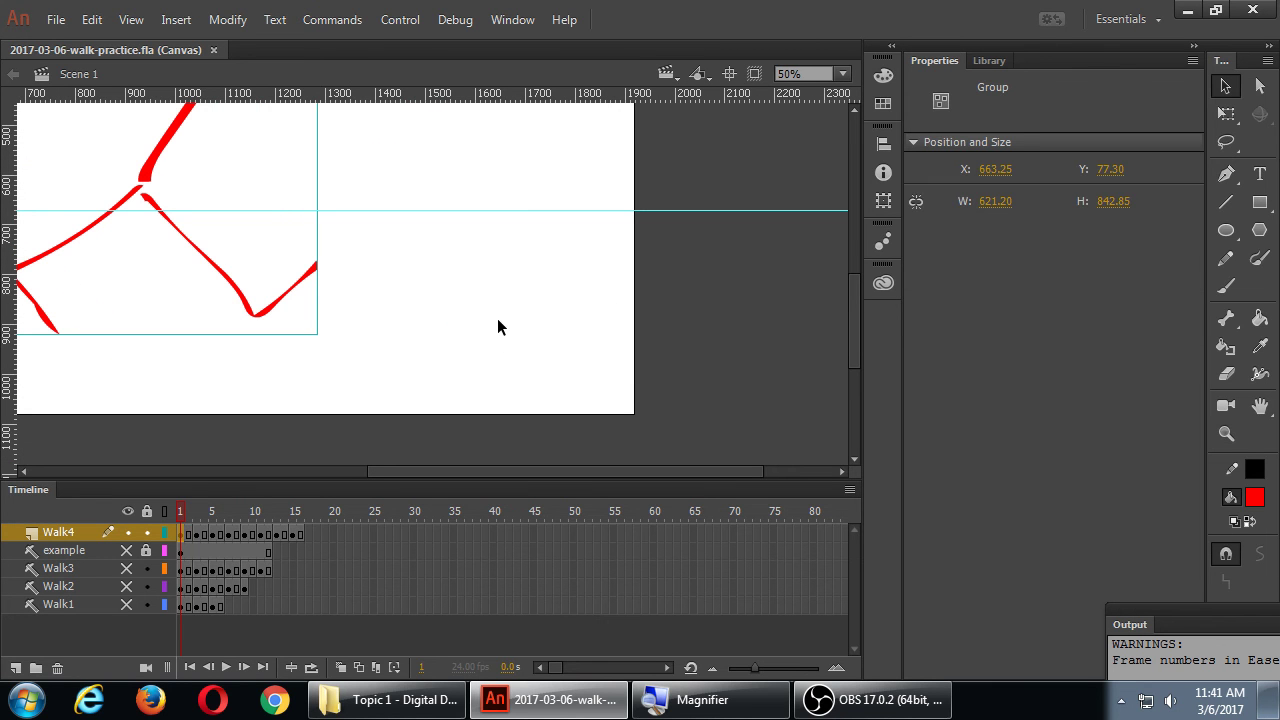
Step: Ungroup the stick figure in frame 1 of the Walk4 layer and deselect its shapes
key("ctrl+minus")
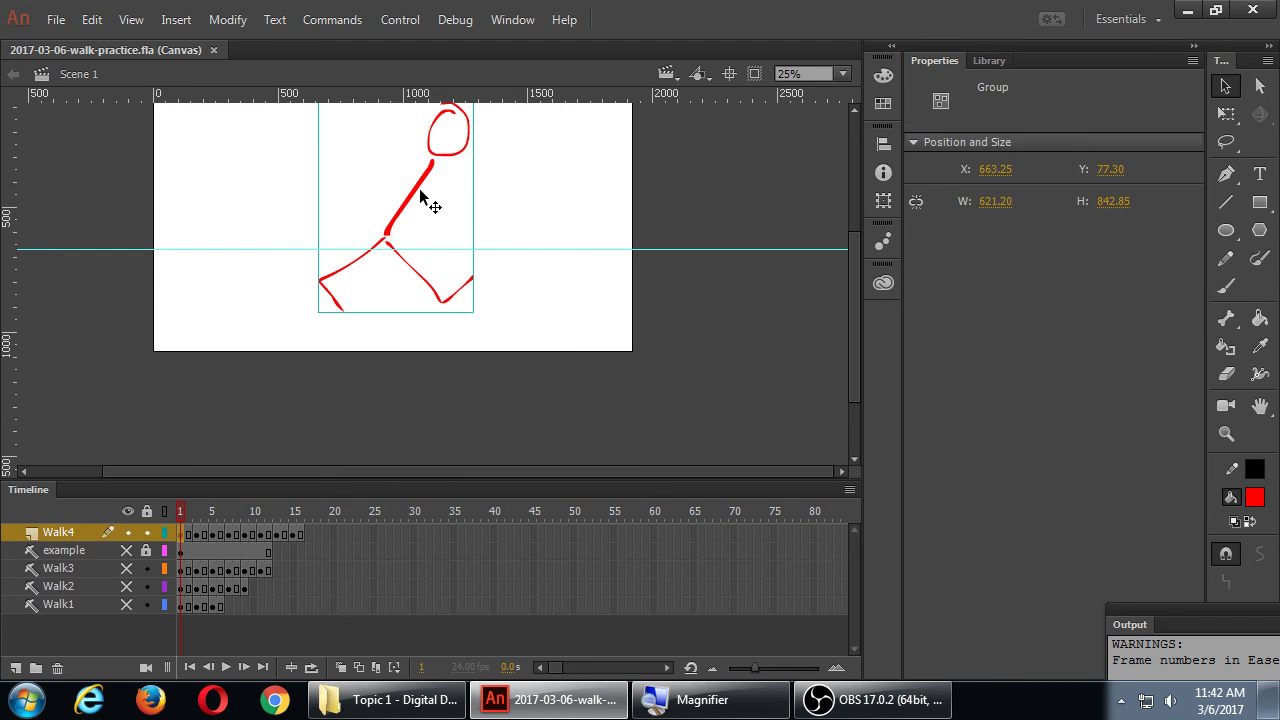
key("ctrl+shift+a")
left_click(183, 533)
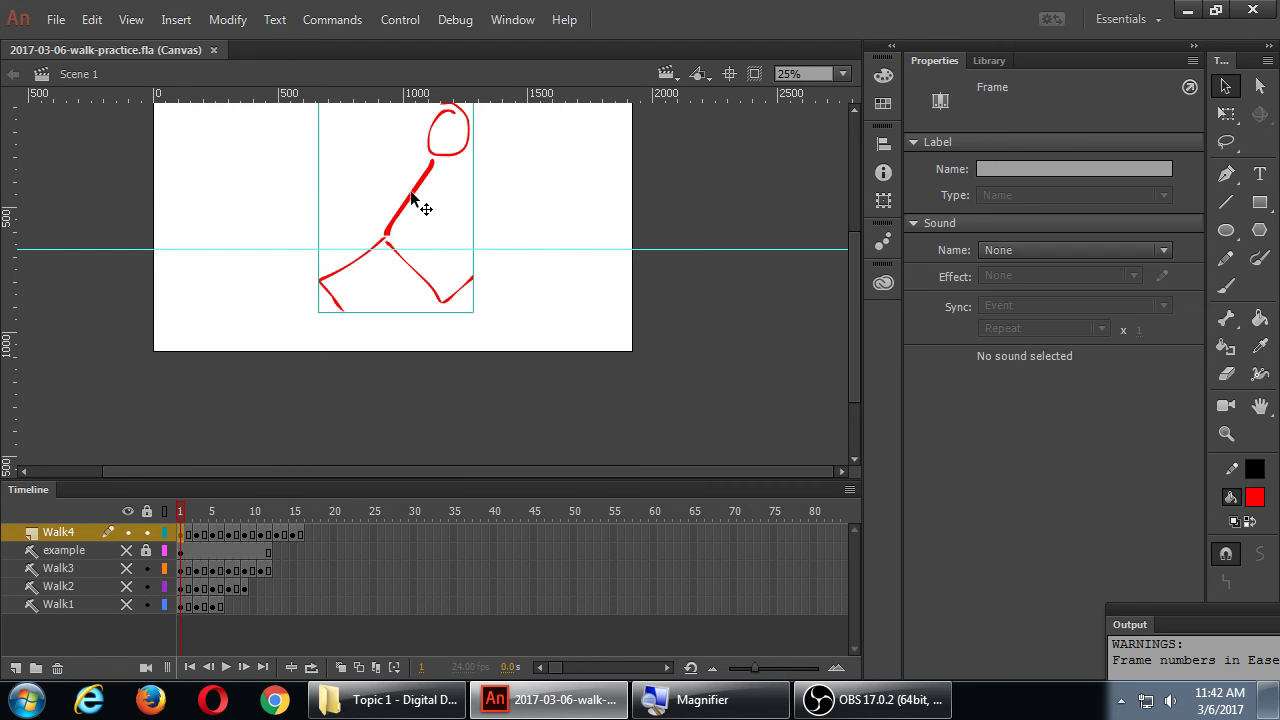
left_click(448, 300)
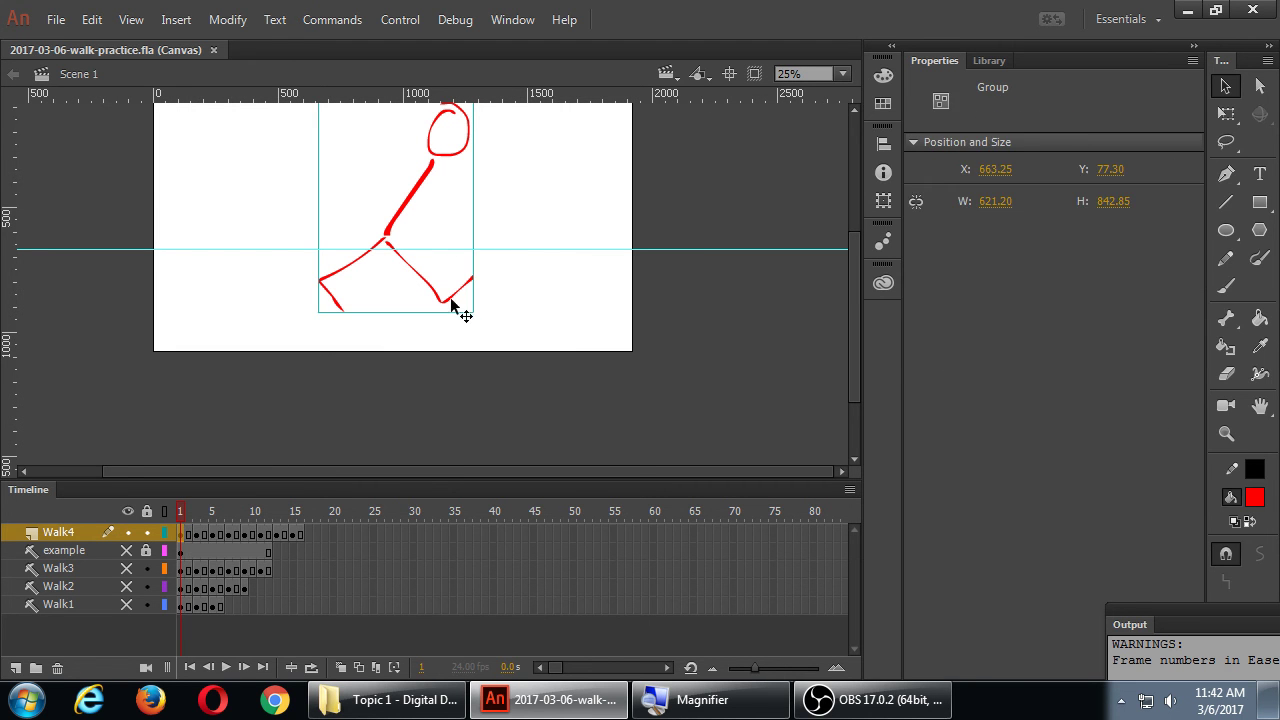
right_click(441, 160)
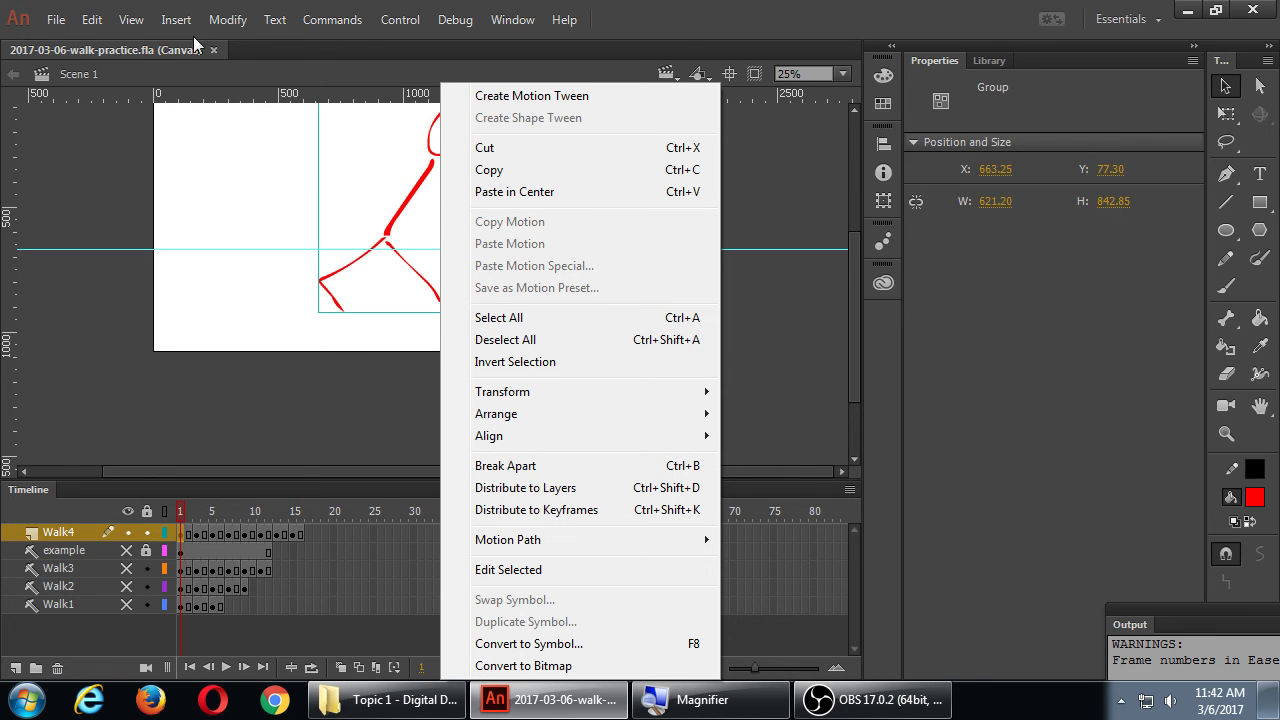
left_click(262, 20)
mouse_move(152, 24)
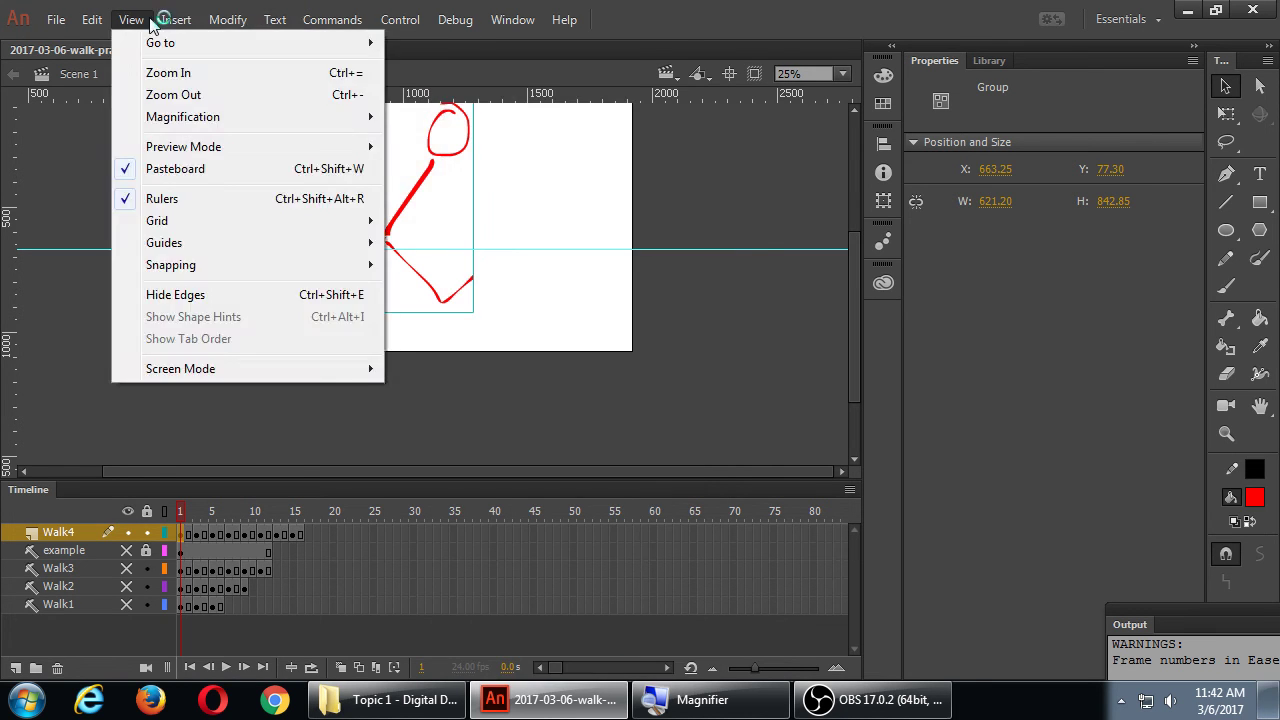
mouse_move(228, 24)
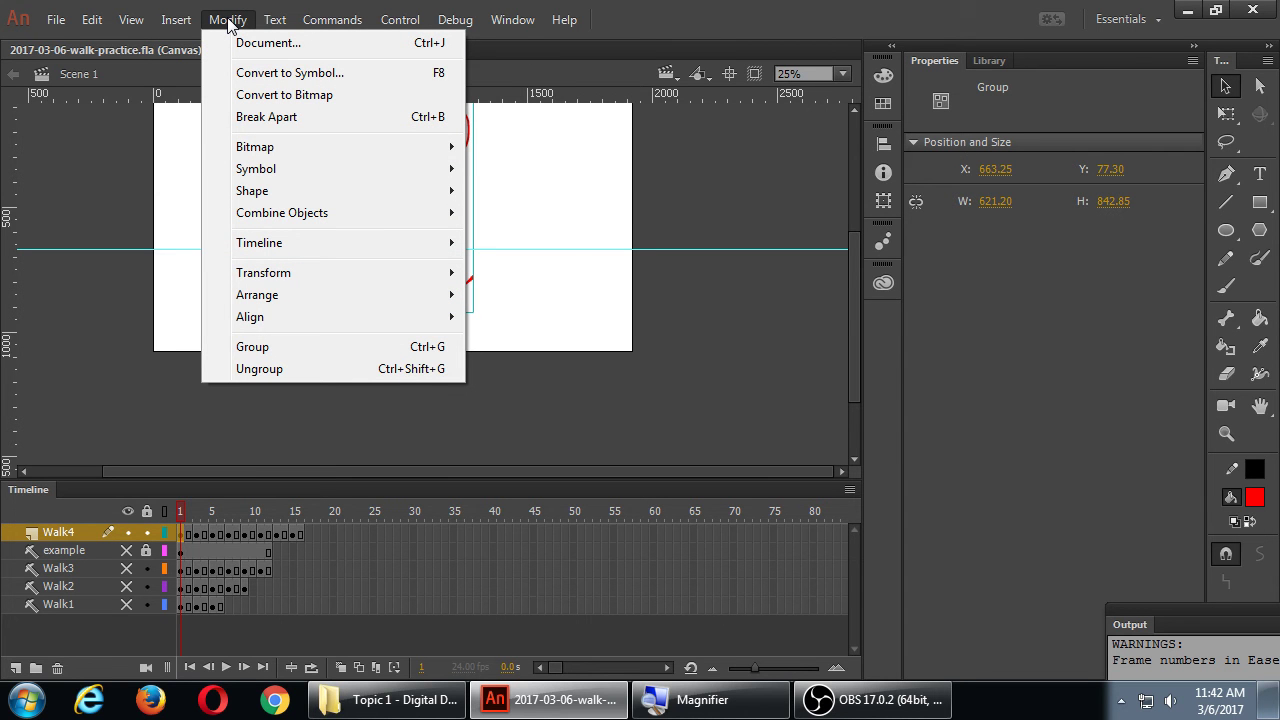
left_click(404, 369)
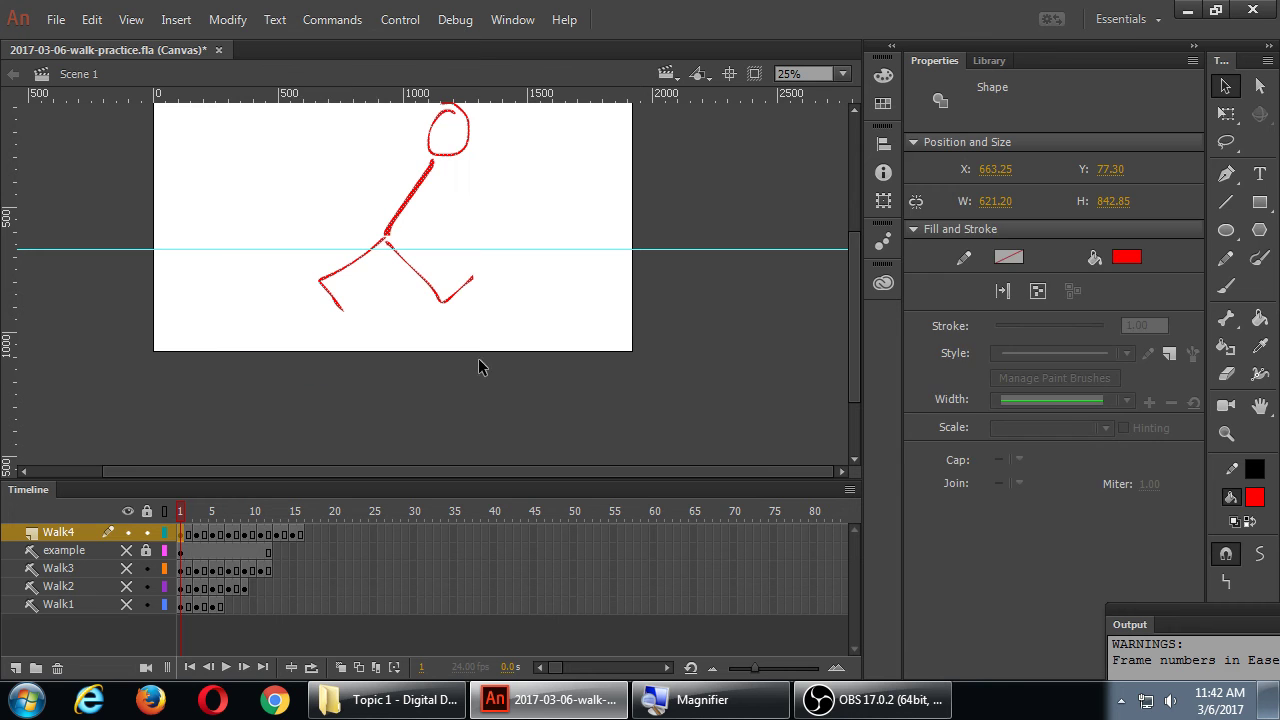
left_click(435, 350)
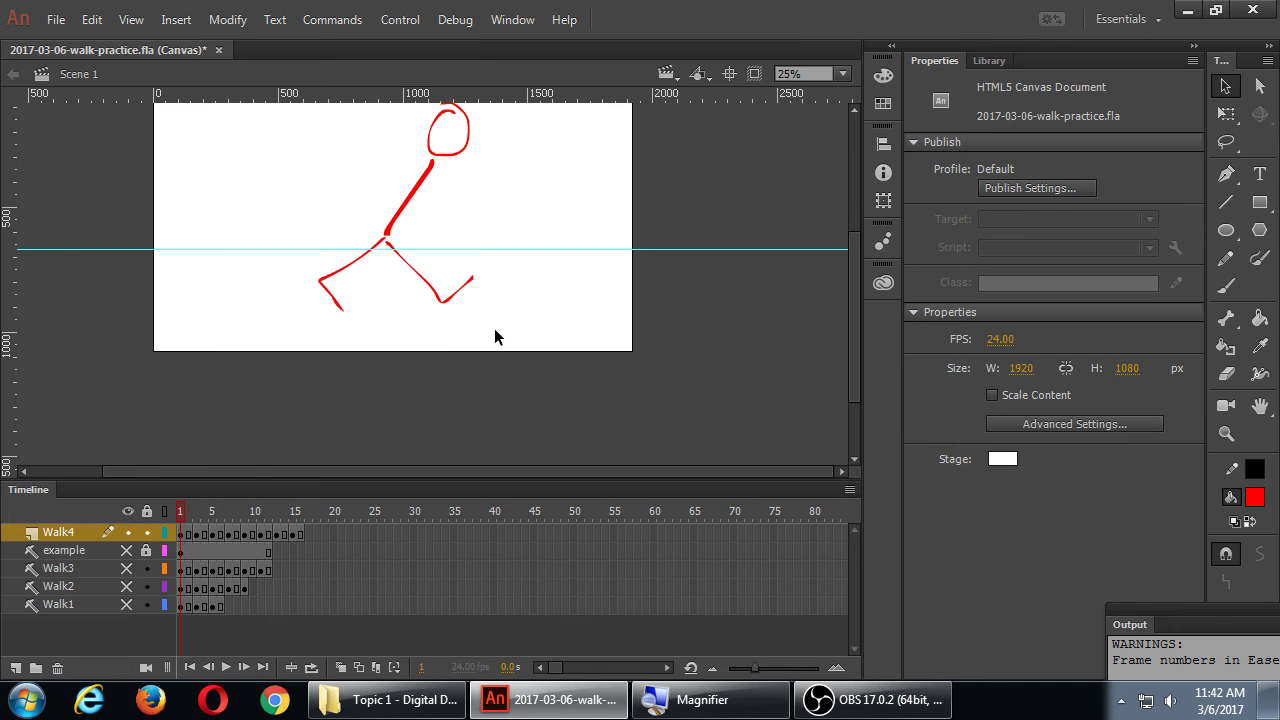
Step: Erase the tip of the front foot on the frame 1 figure with the Eraser tool
key("e")
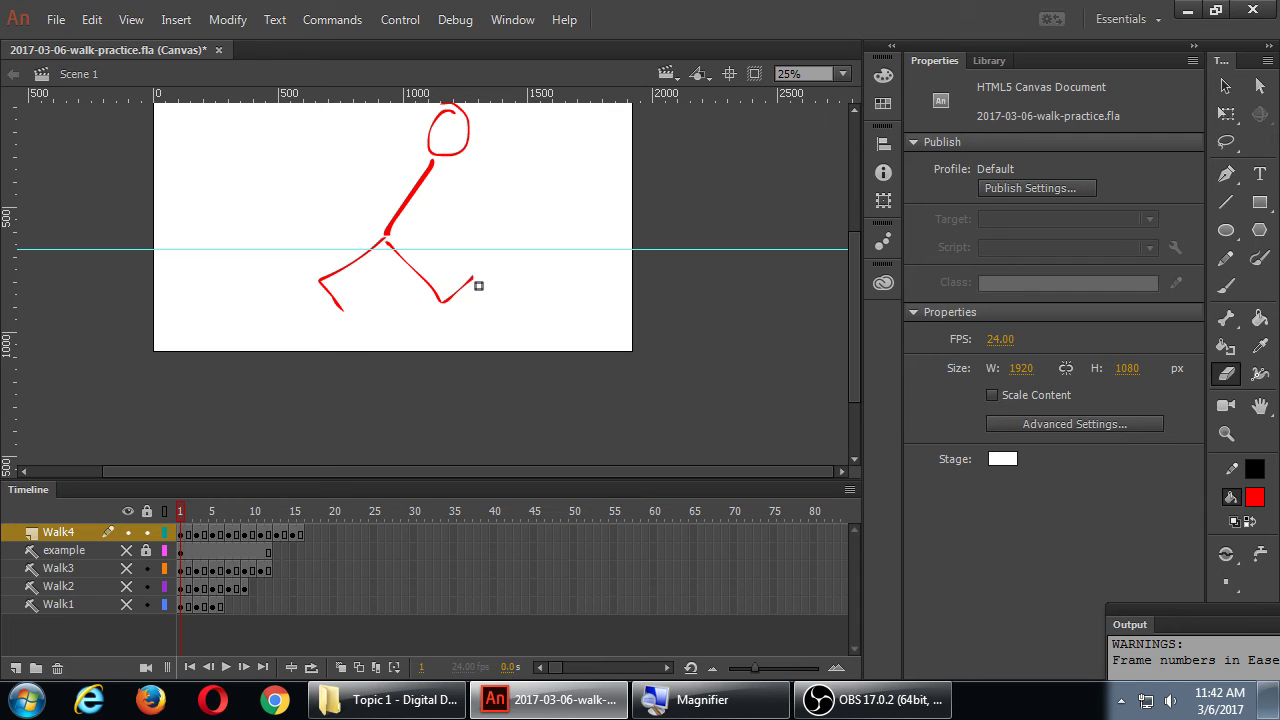
left_click_drag(470, 277, 463, 280)
Step: Test the walk cycle in the browser, close the test and save the file with the Selection tool active
key("Return")
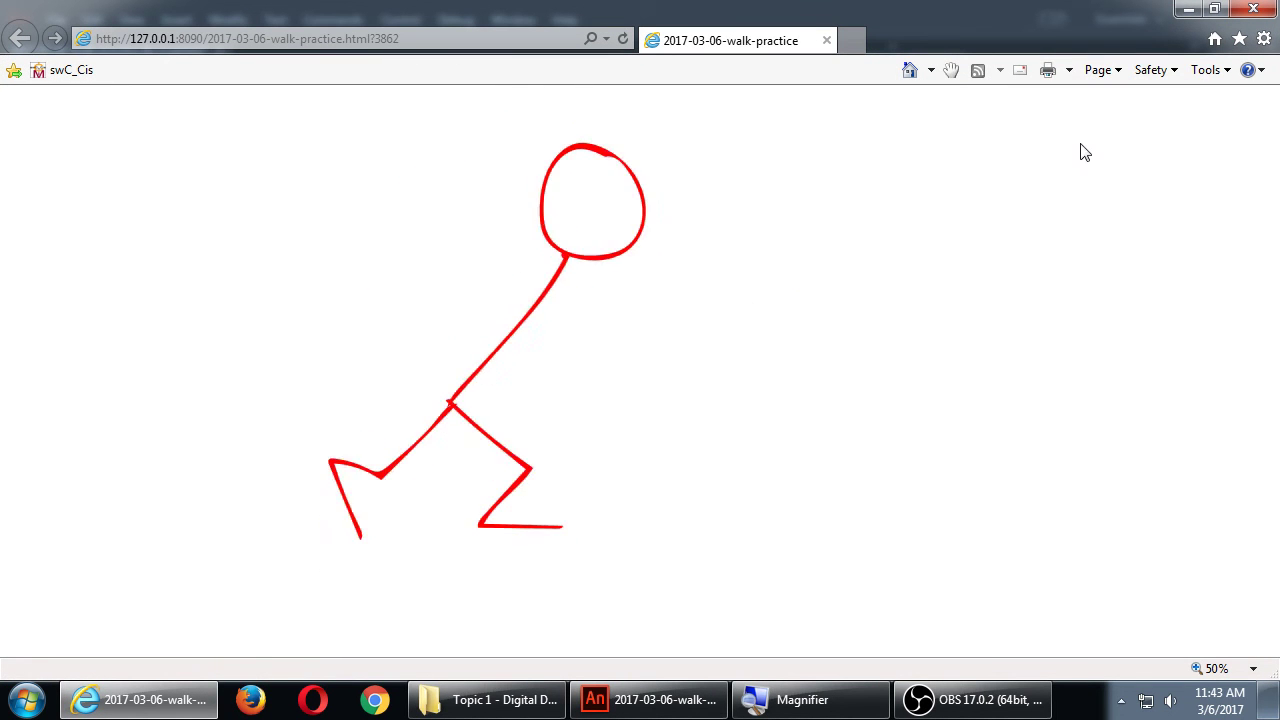
left_click(1253, 9)
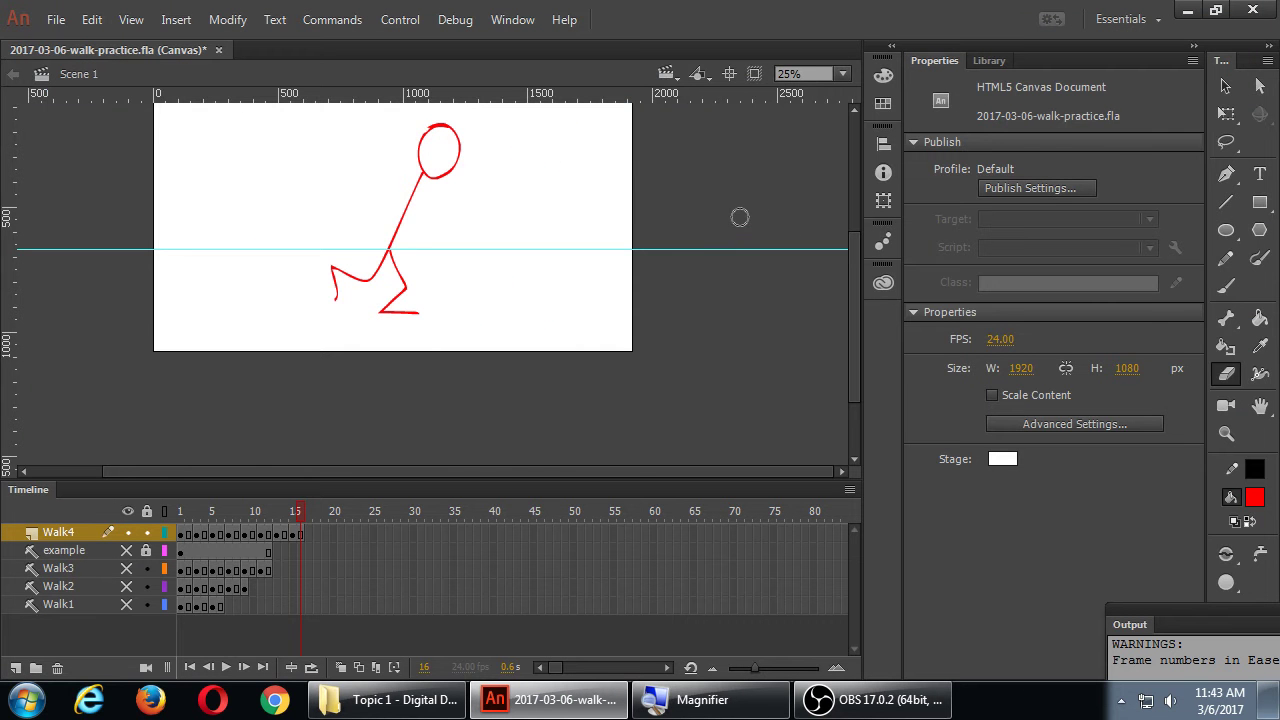
key("v")
key("ctrl+s")
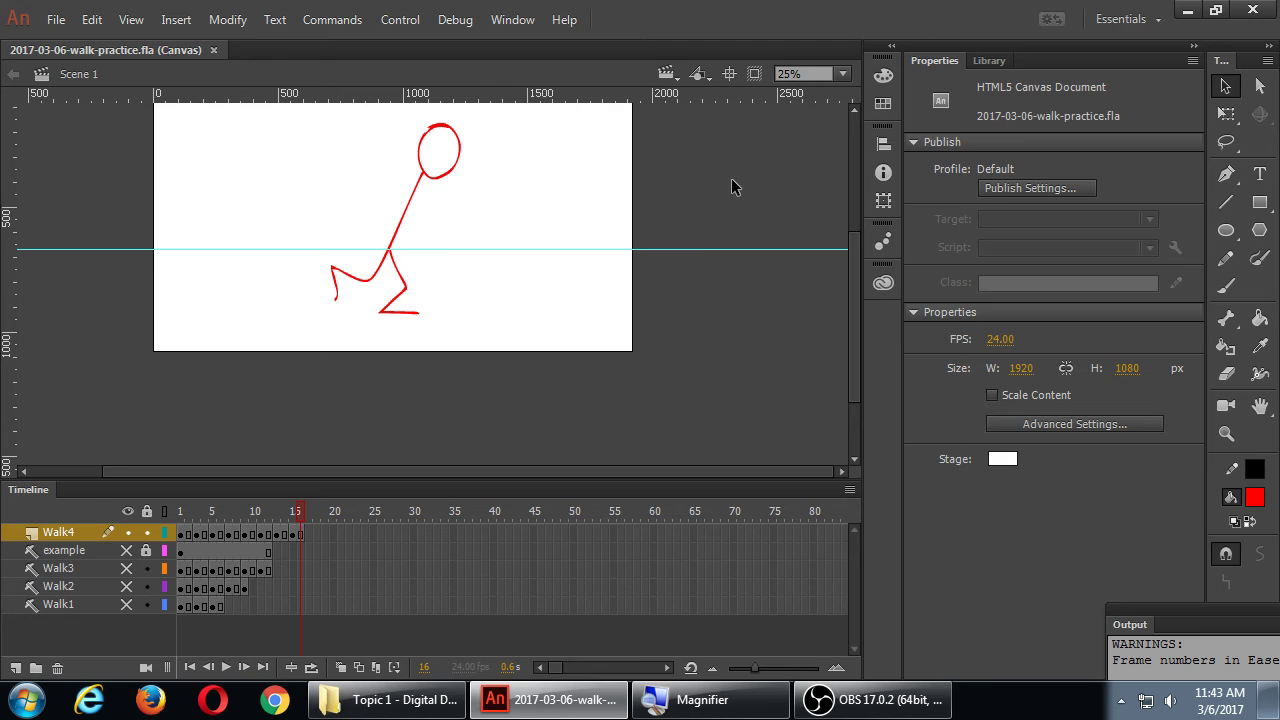
scroll(703, 252, "up", 3)
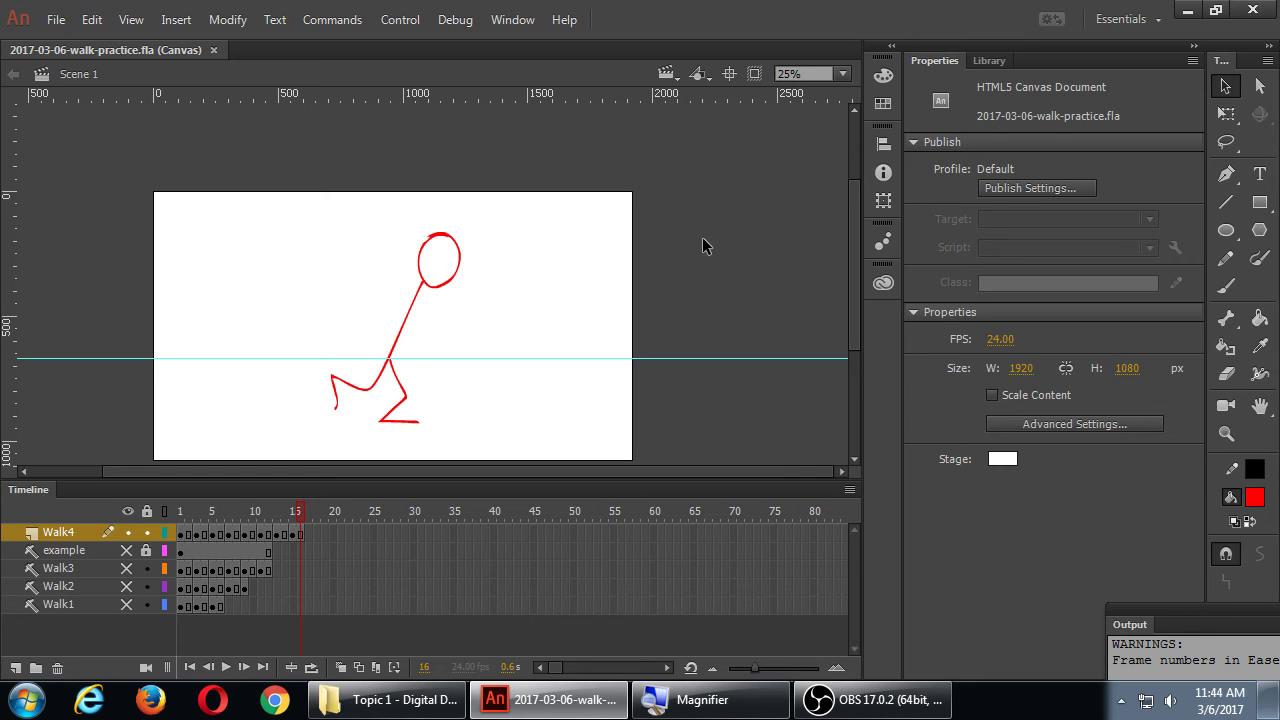
Step: Show the desktop and open the Topic 2 - Handouts folder inside Web Design and CIS126
key("super+d")
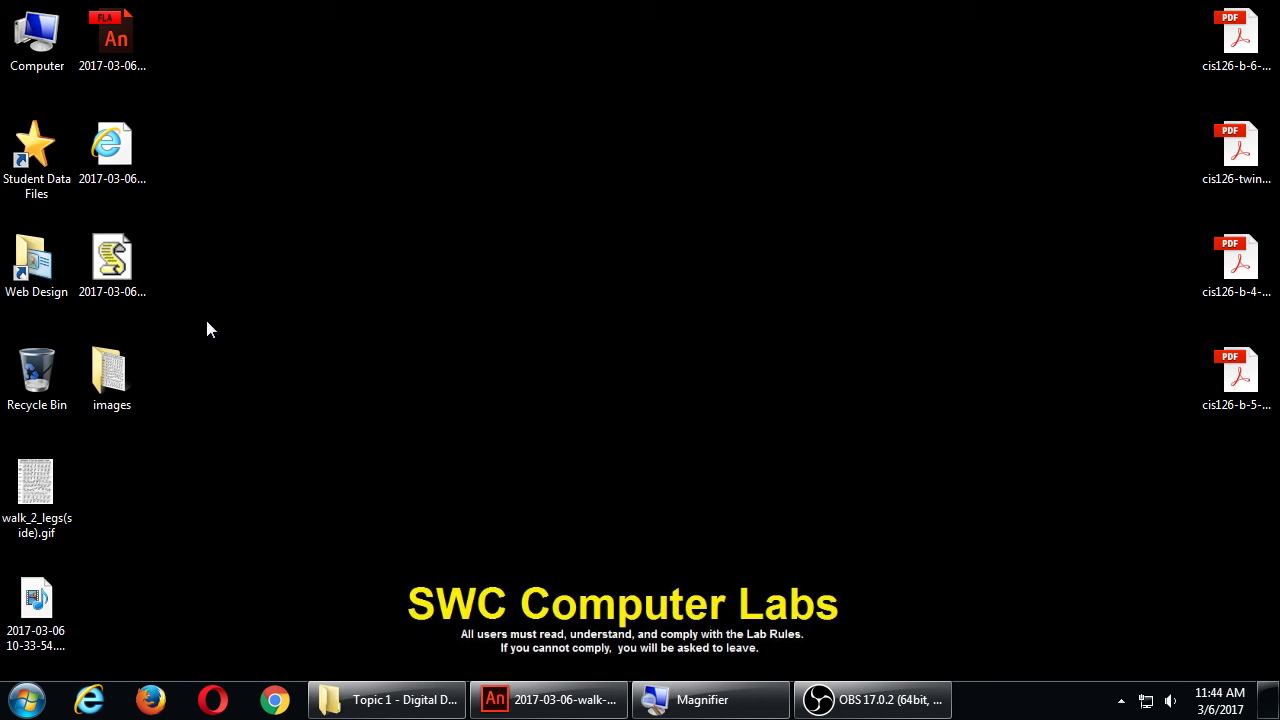
double_click(36, 258)
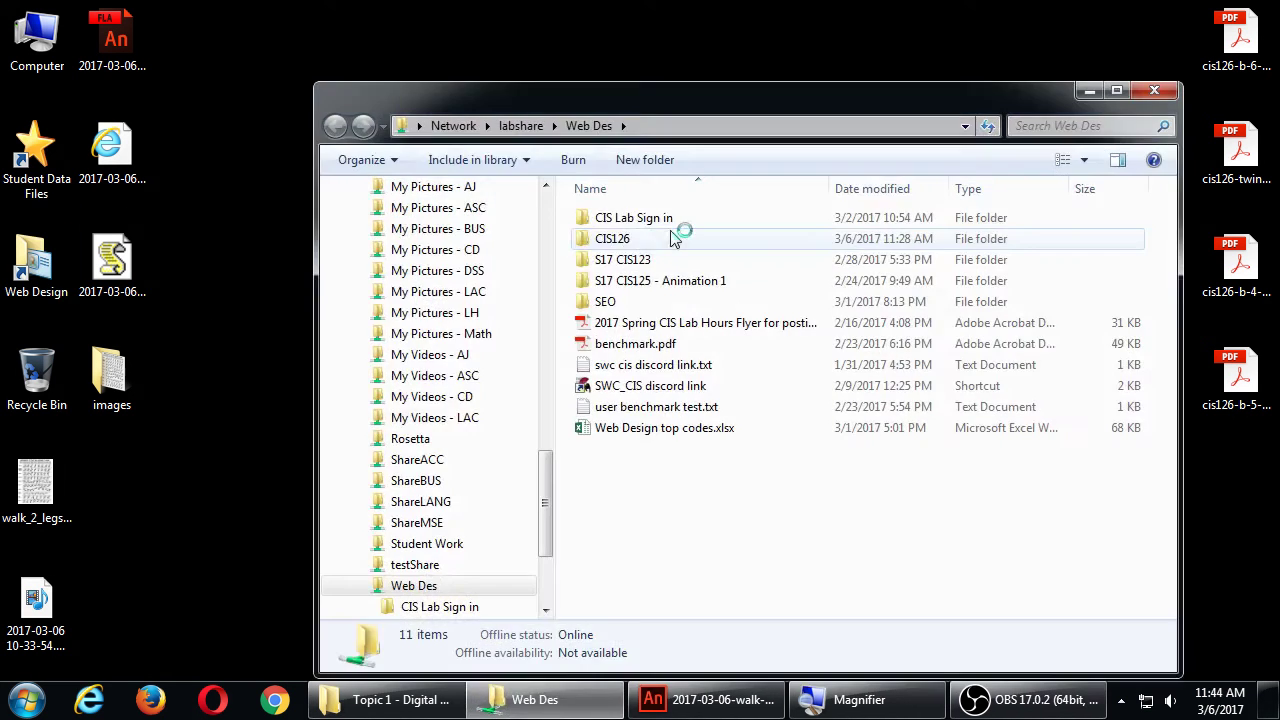
double_click(640, 240)
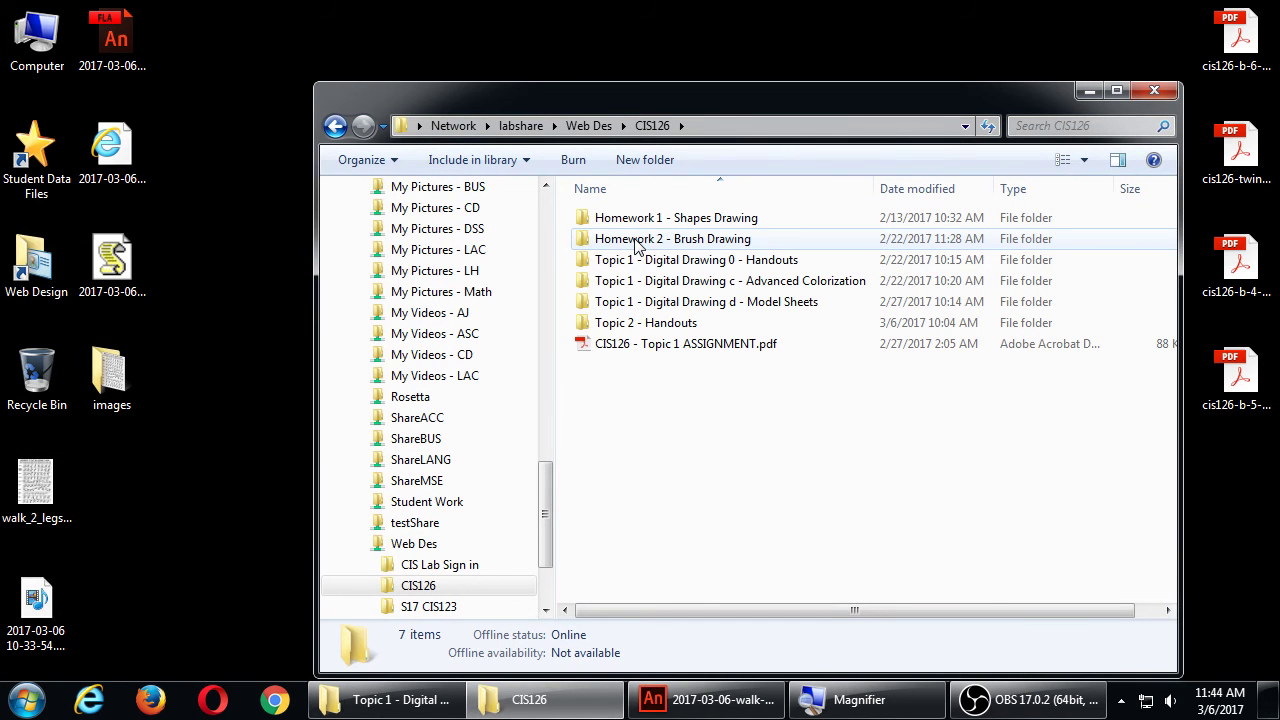
double_click(686, 323)
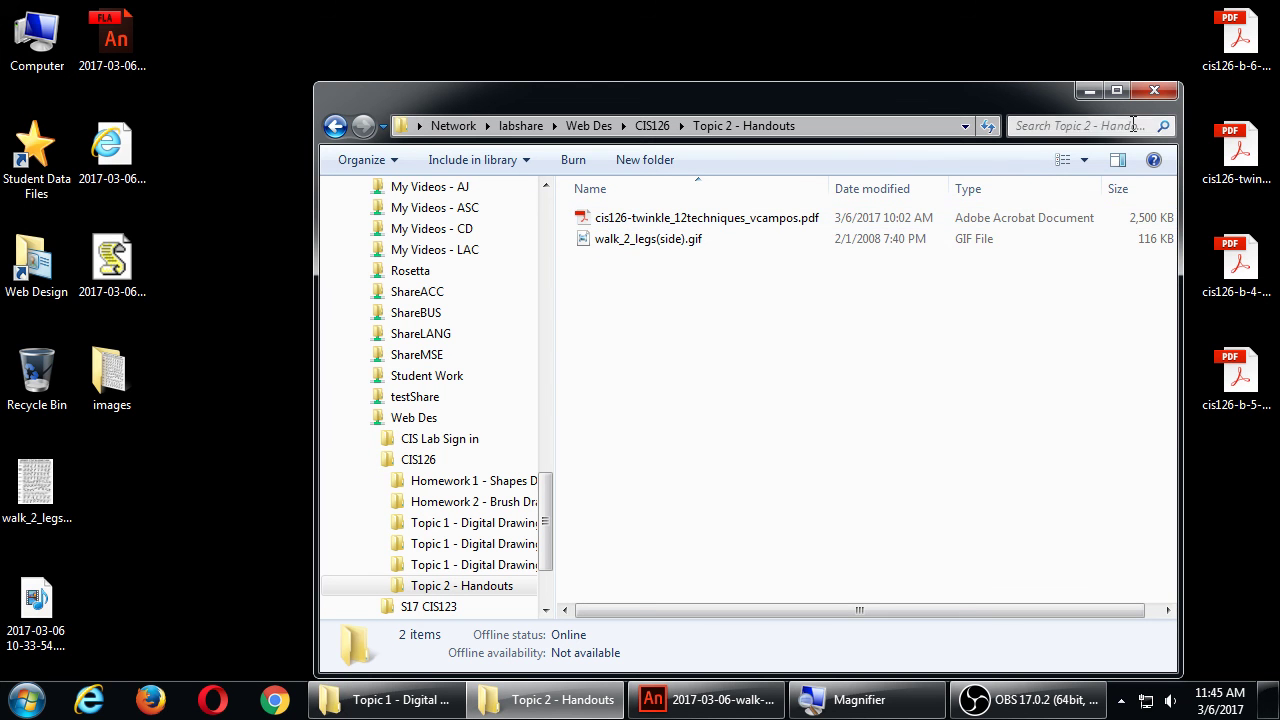
Step: Try to copy the cis126-twinkle_12techniques PDF to the desktop, cancel the copy and close the handouts folder
double_click(787, 219)
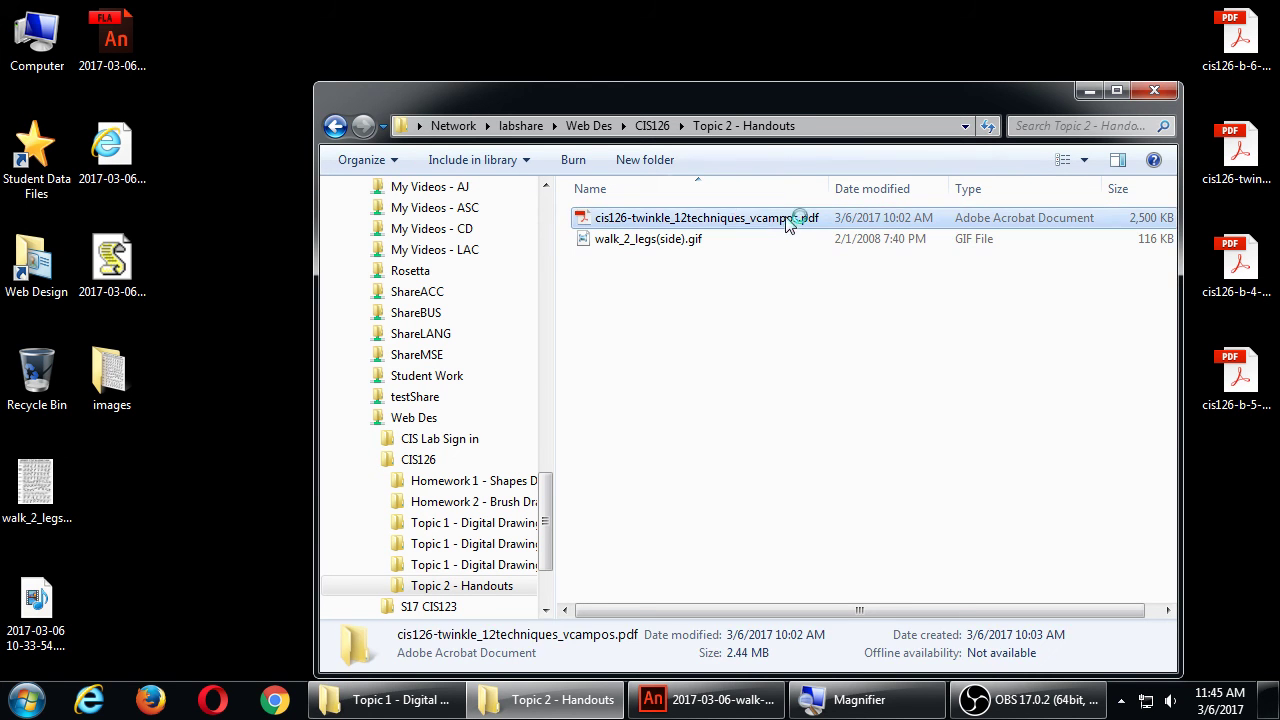
left_click_drag(787, 219, 251, 509)
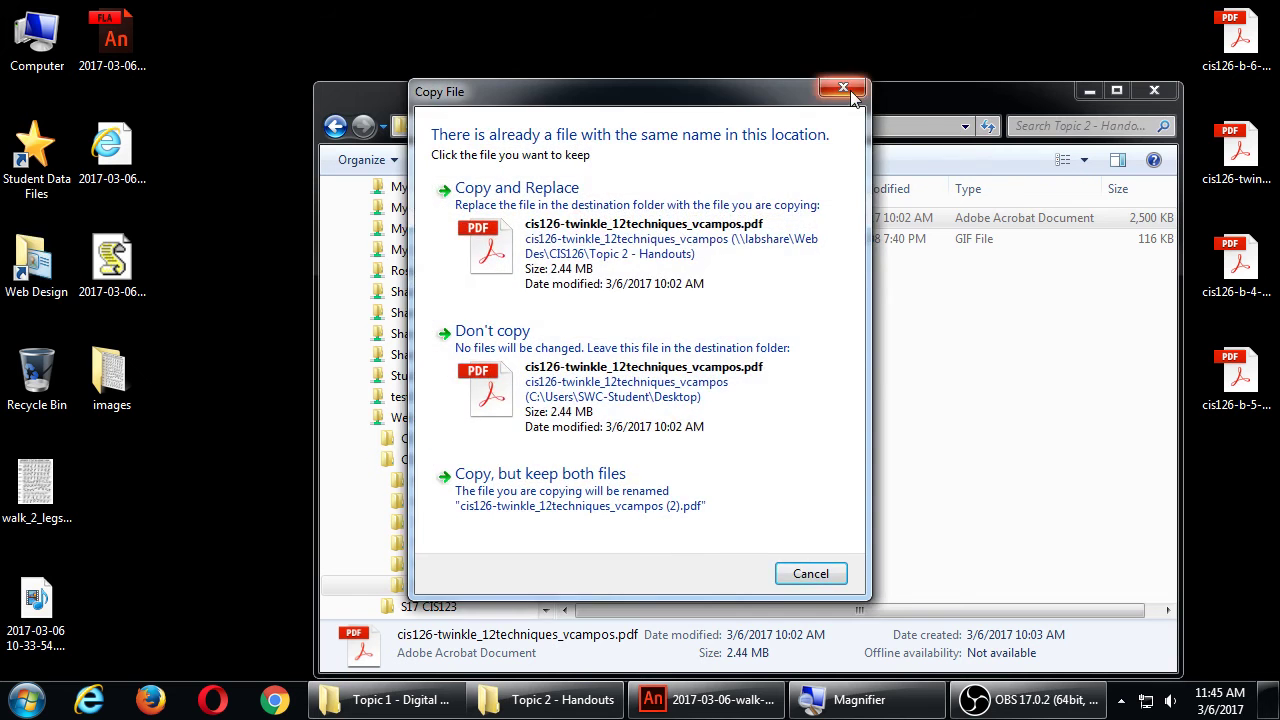
left_click(845, 90)
left_click(1154, 91)
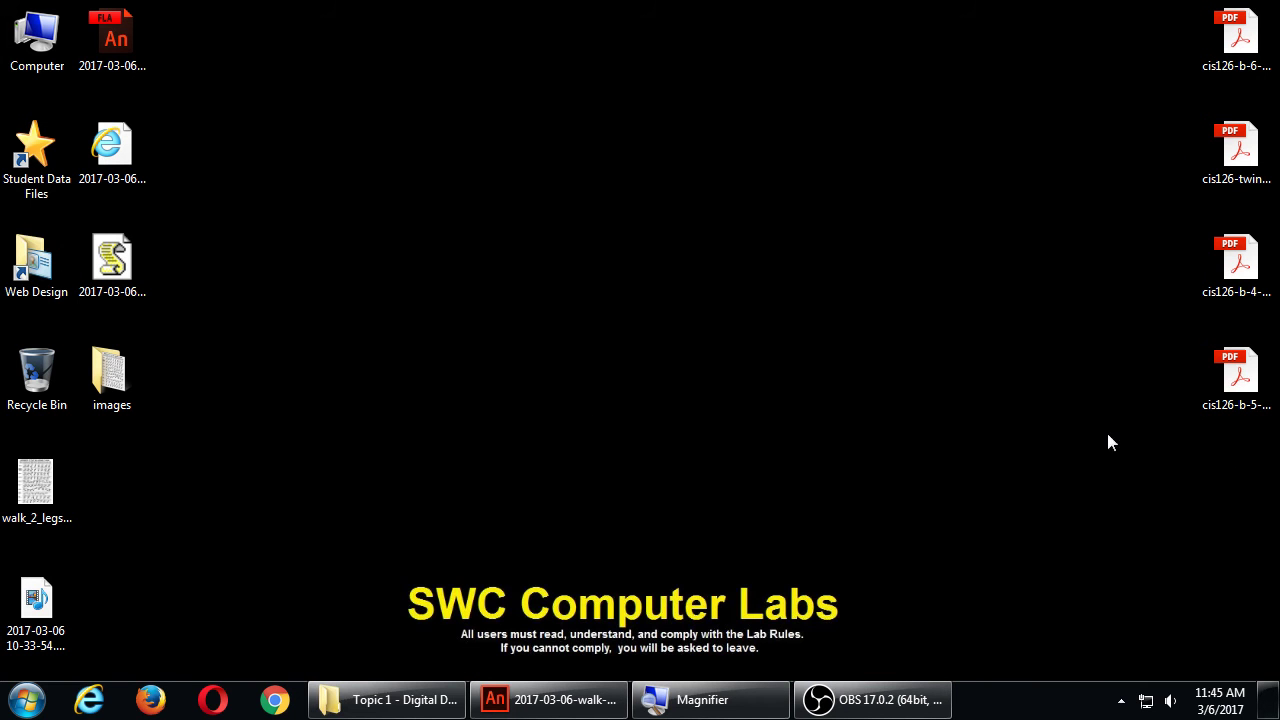
Step: Open the cis126-twinkle_12techniques PDF from the desktop in Acrobat and dismiss the Accessibility Setup Assistant
left_click(1250, 128)
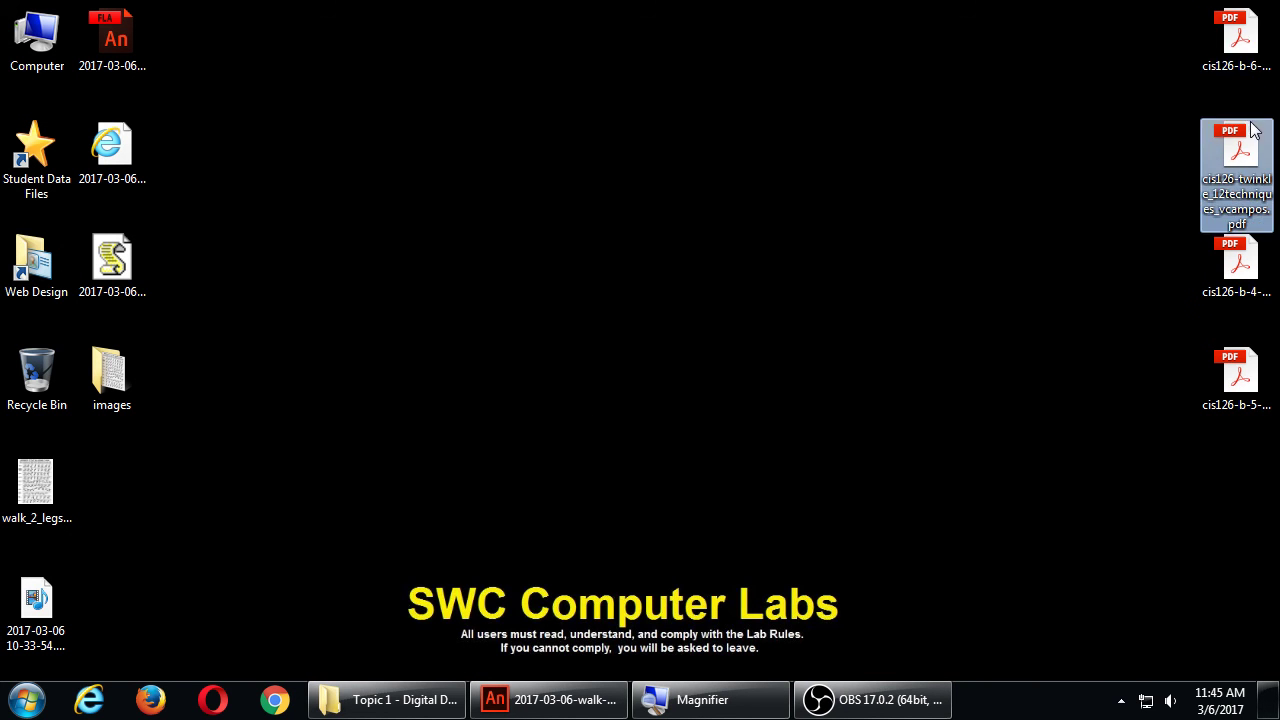
double_click(1250, 172)
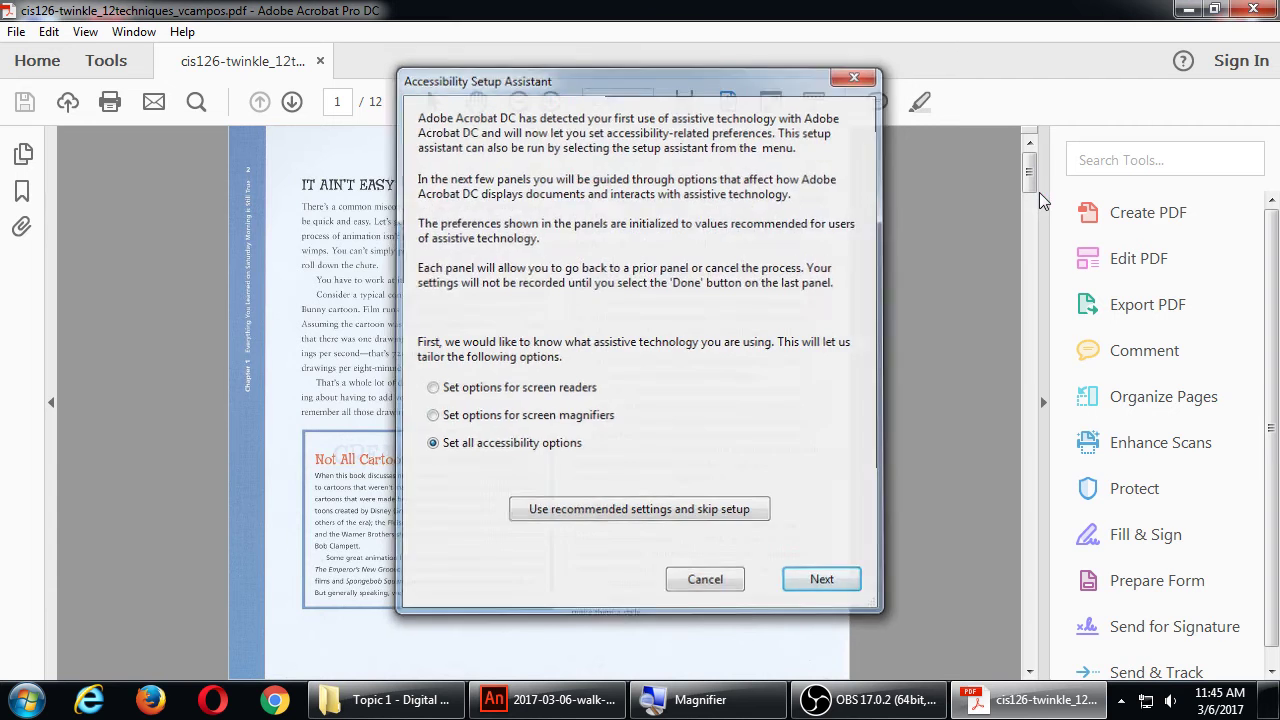
key("Escape")
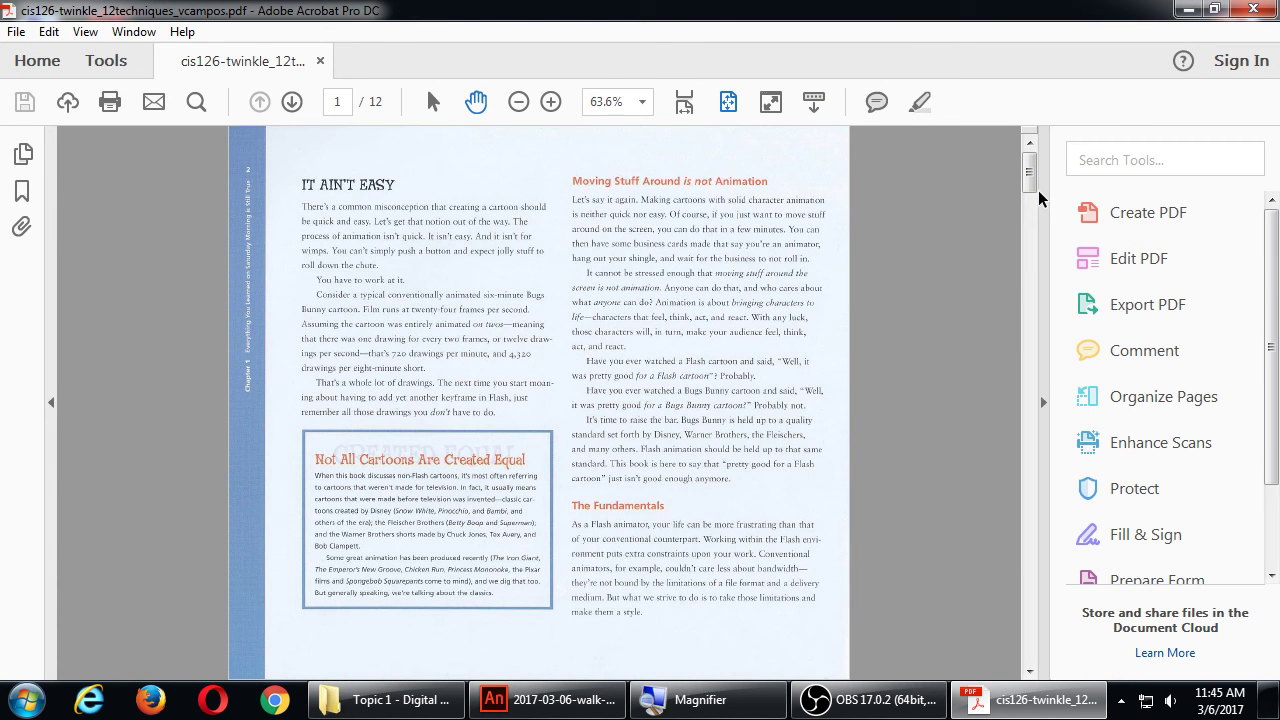
Step: Hide the tools pane and examine page 1 at 100% zoom down to The Fundamentals section
left_click(1043, 357)
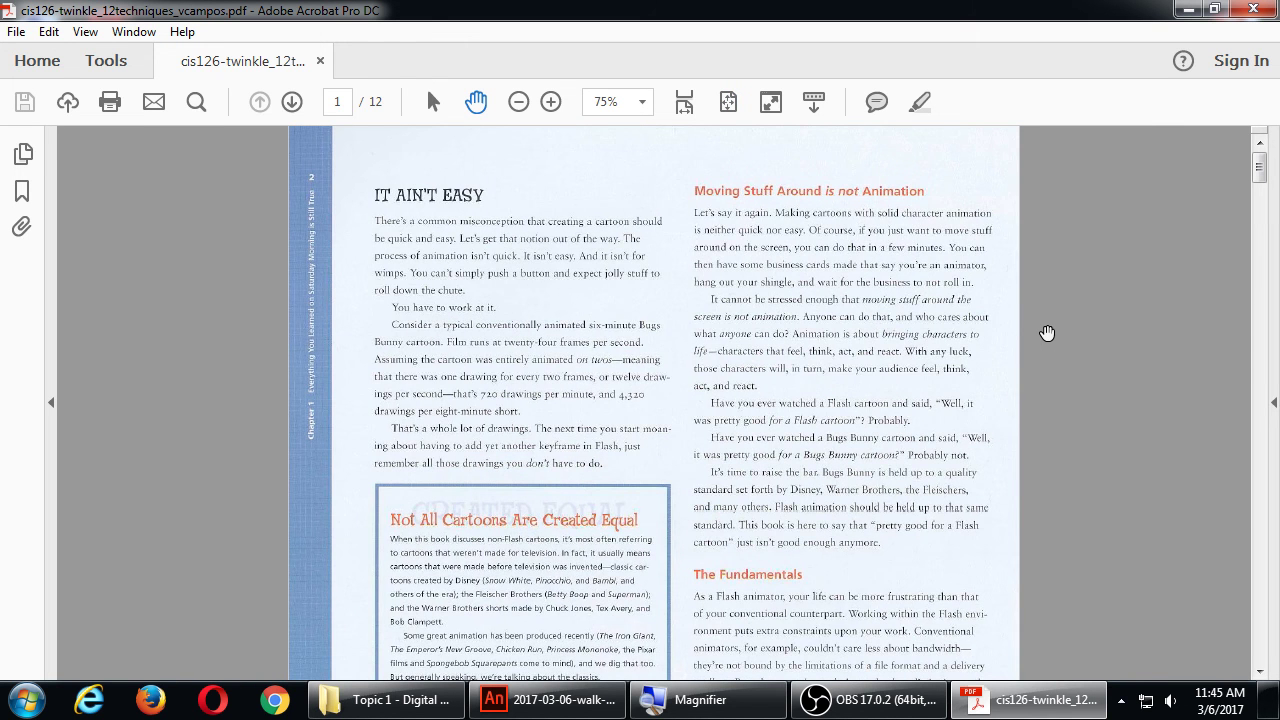
key("ctrl+equal")
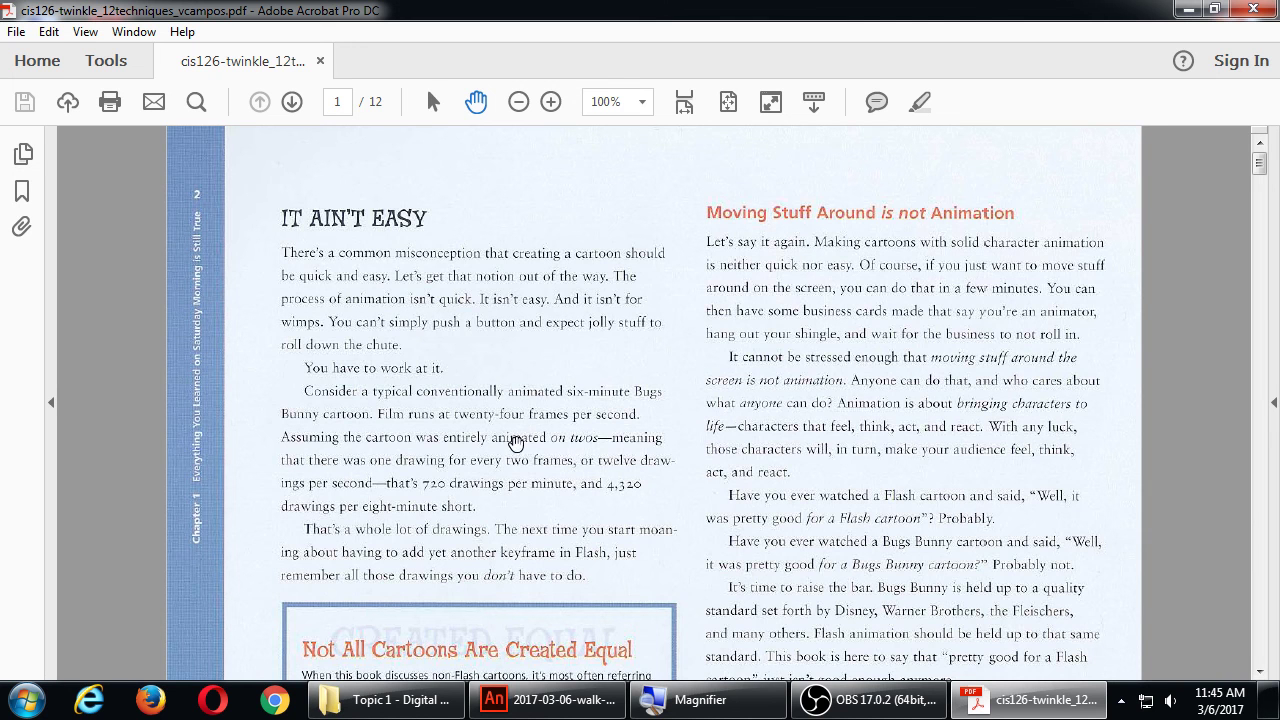
scroll(520, 447, "down", 2)
scroll(532, 454, "up", 1)
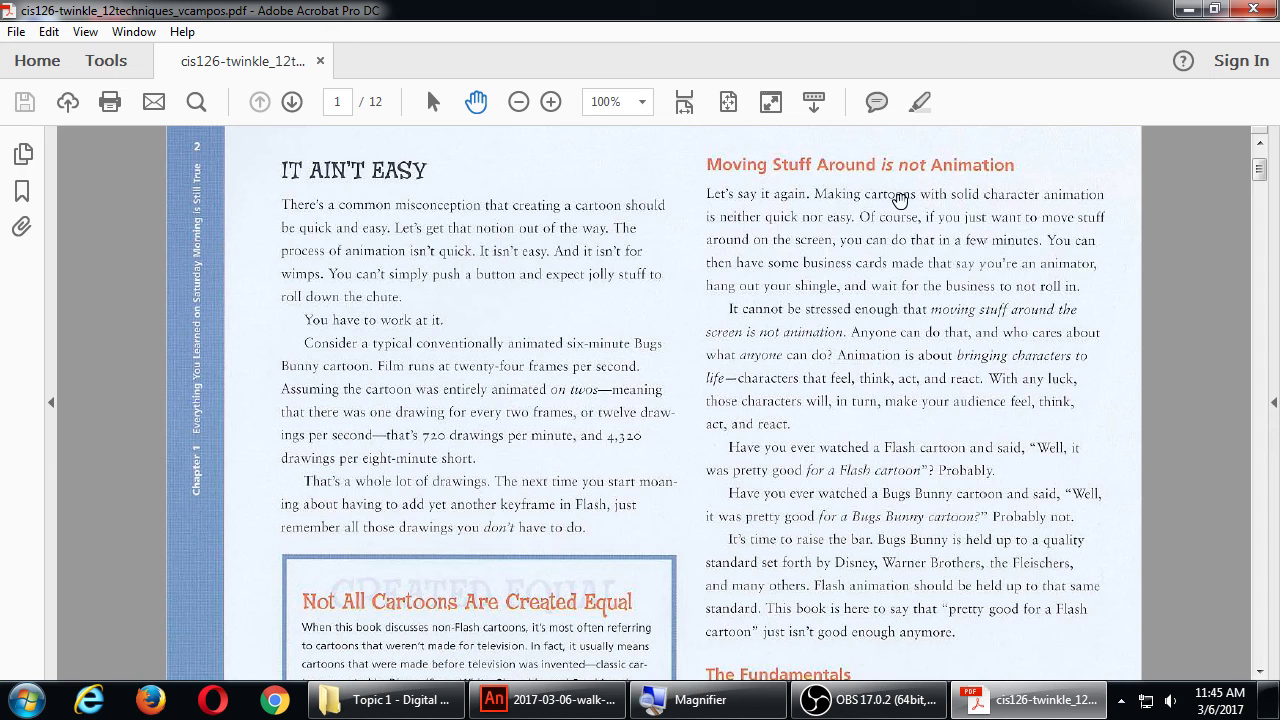
scroll(875, 515, "down", 3)
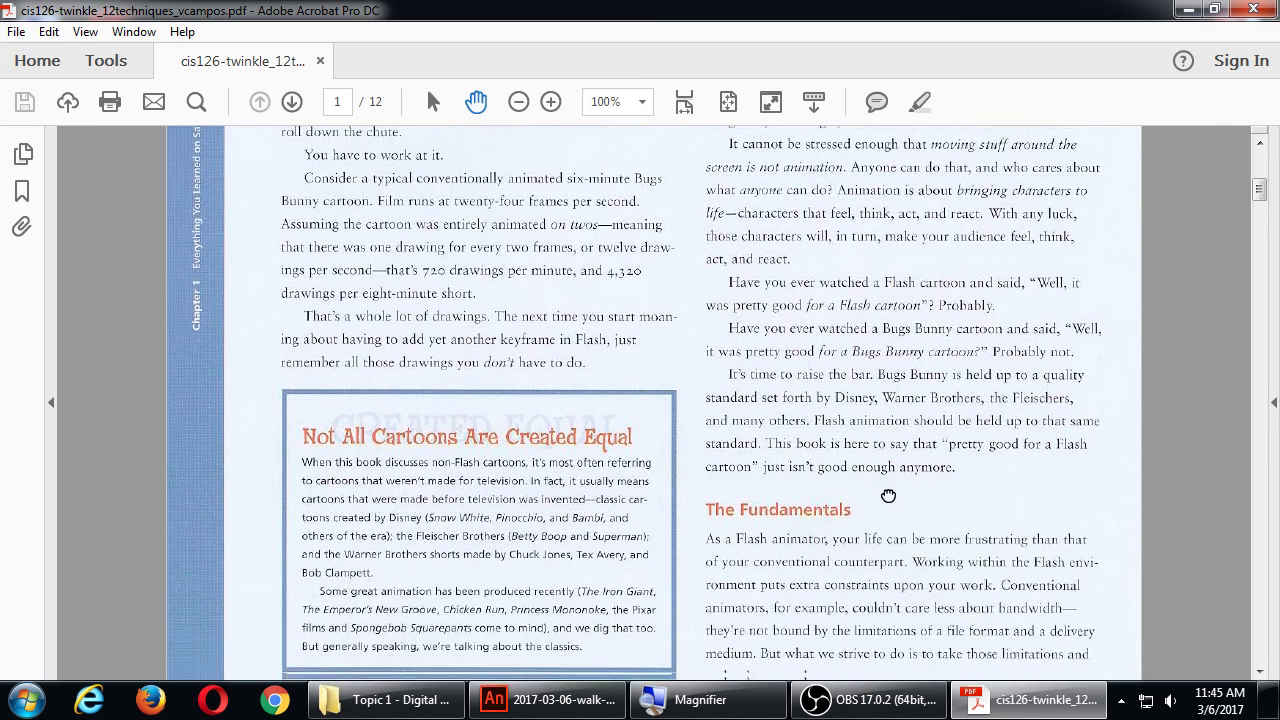
scroll(888, 495, "down", 2)
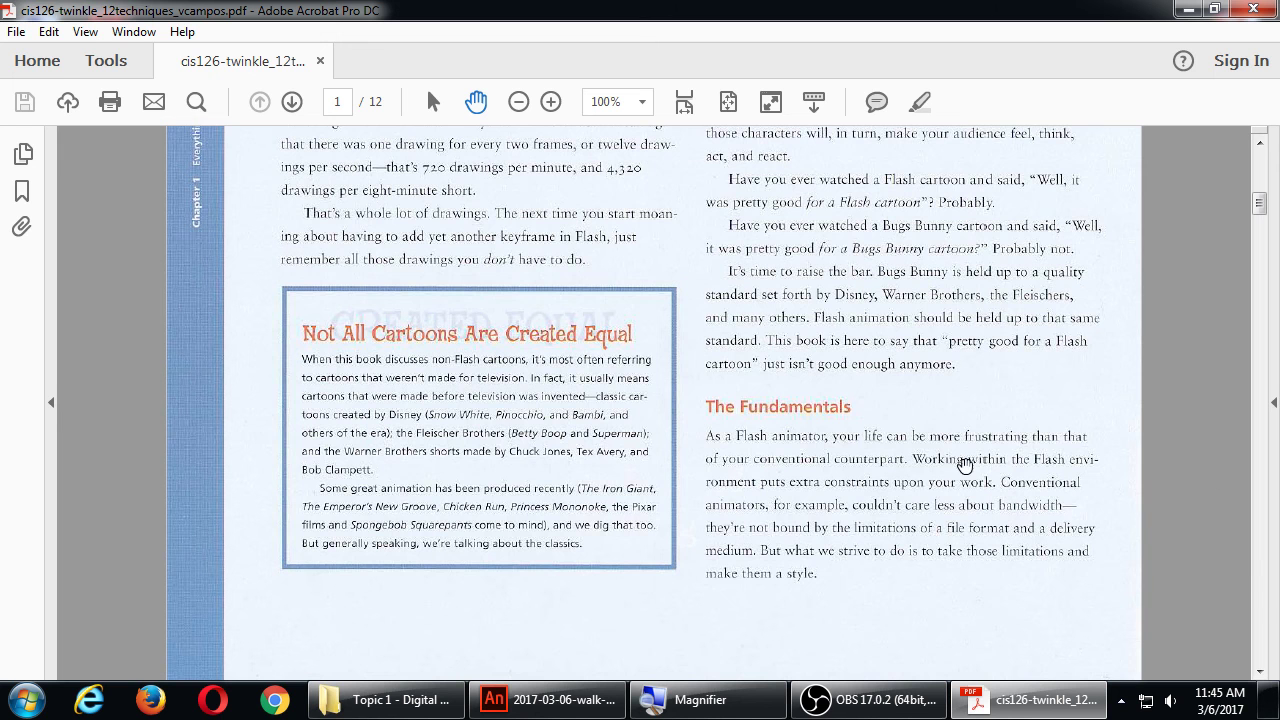
Step: Examine page 2 of the handout down to the complete Twelve Principles of Animation list
left_click(1260, 672)
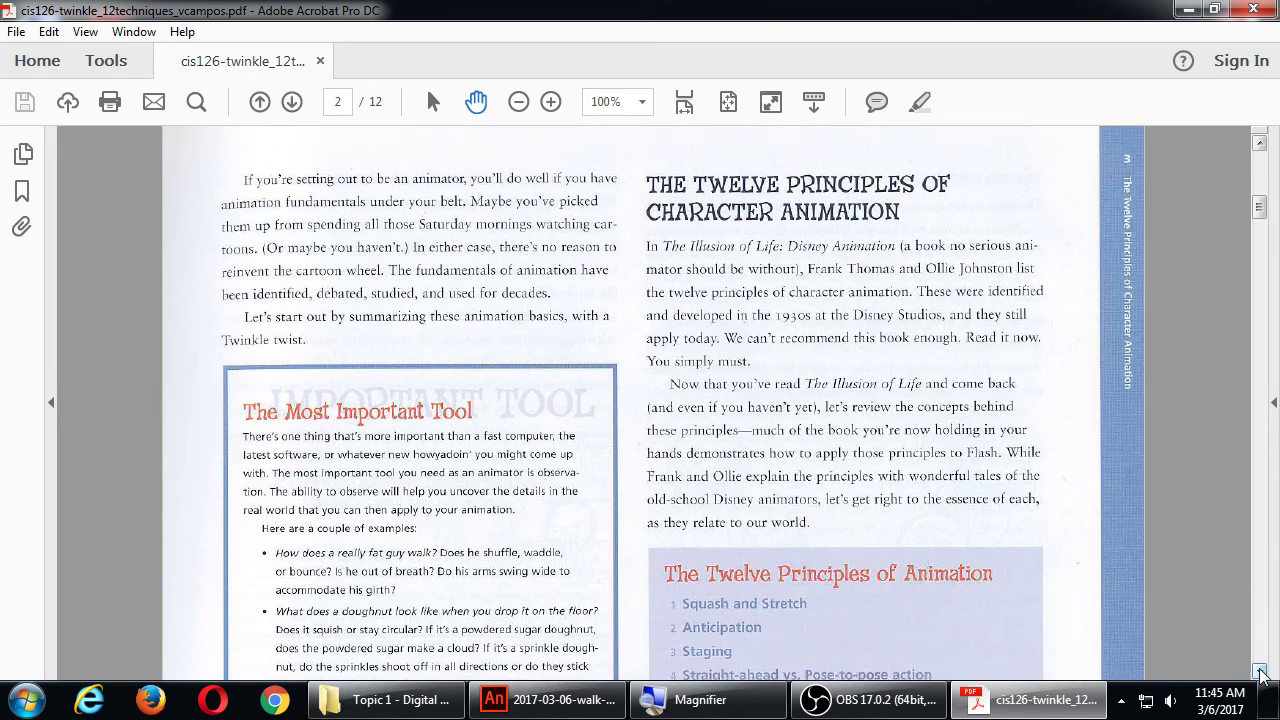
left_click(1260, 672)
left_click(1260, 672)
left_click(1260, 672)
left_click(1260, 672)
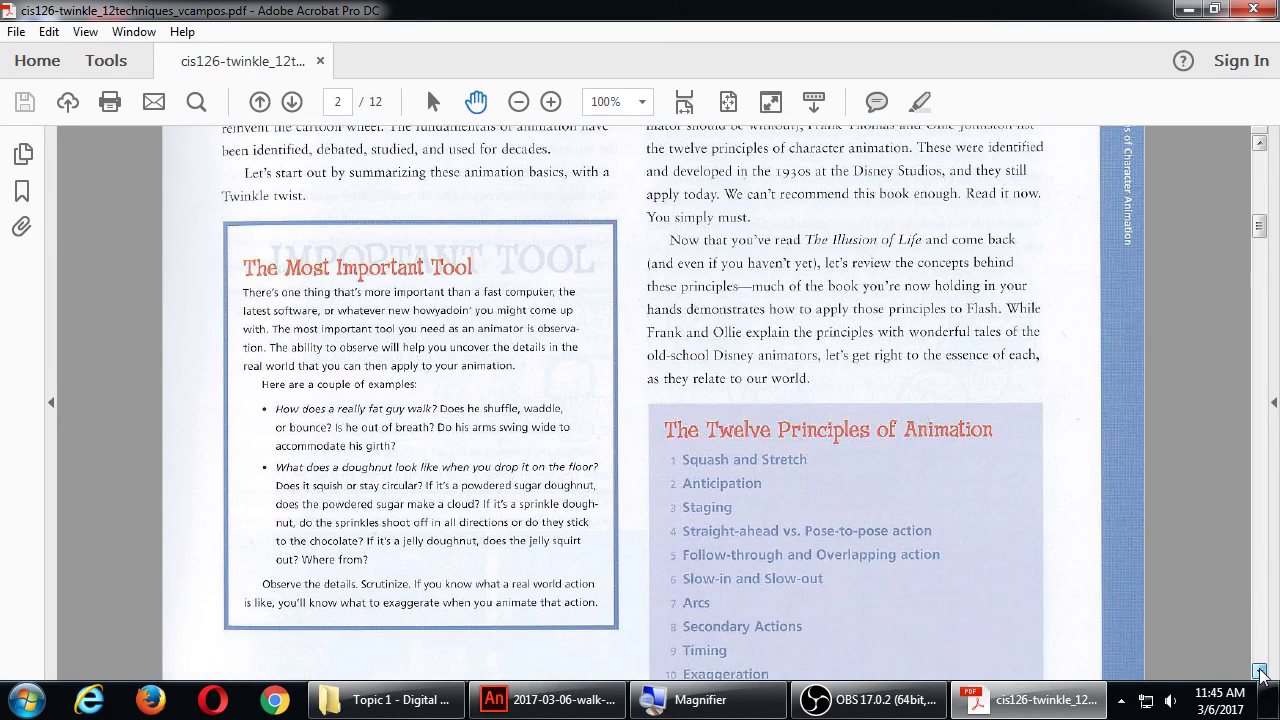
left_click(1260, 672)
left_click(1260, 672)
left_click(1260, 672)
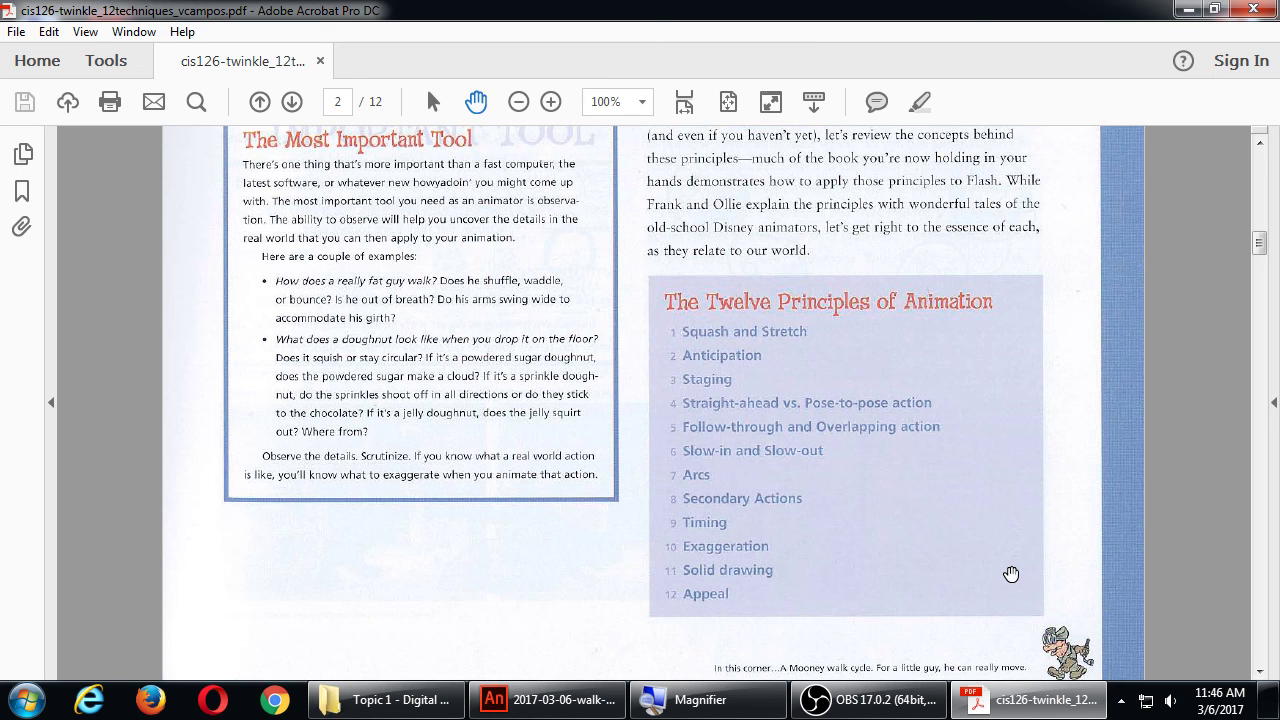
Step: Read the Squash and Stretch and Anticipation sections with their figures on page 3 of the handout
scroll(971, 540, "down", 1)
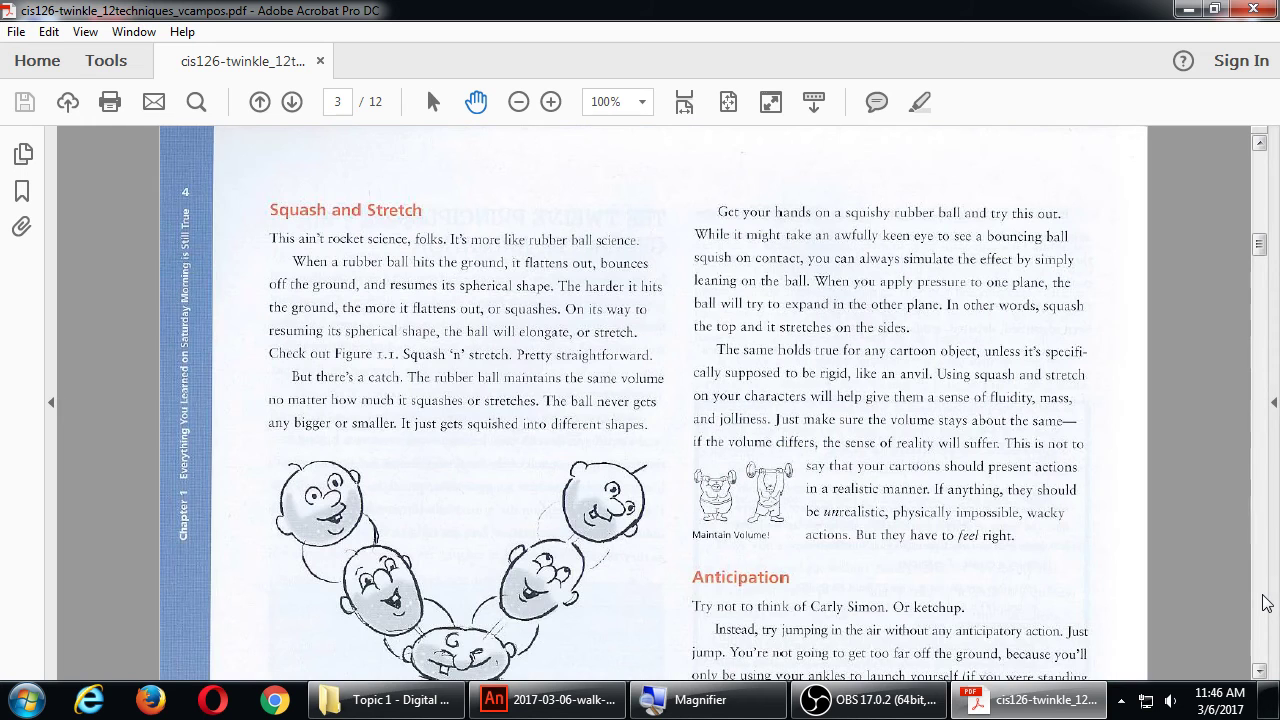
left_click(1262, 602)
left_click_drag(918, 571, 917, 505)
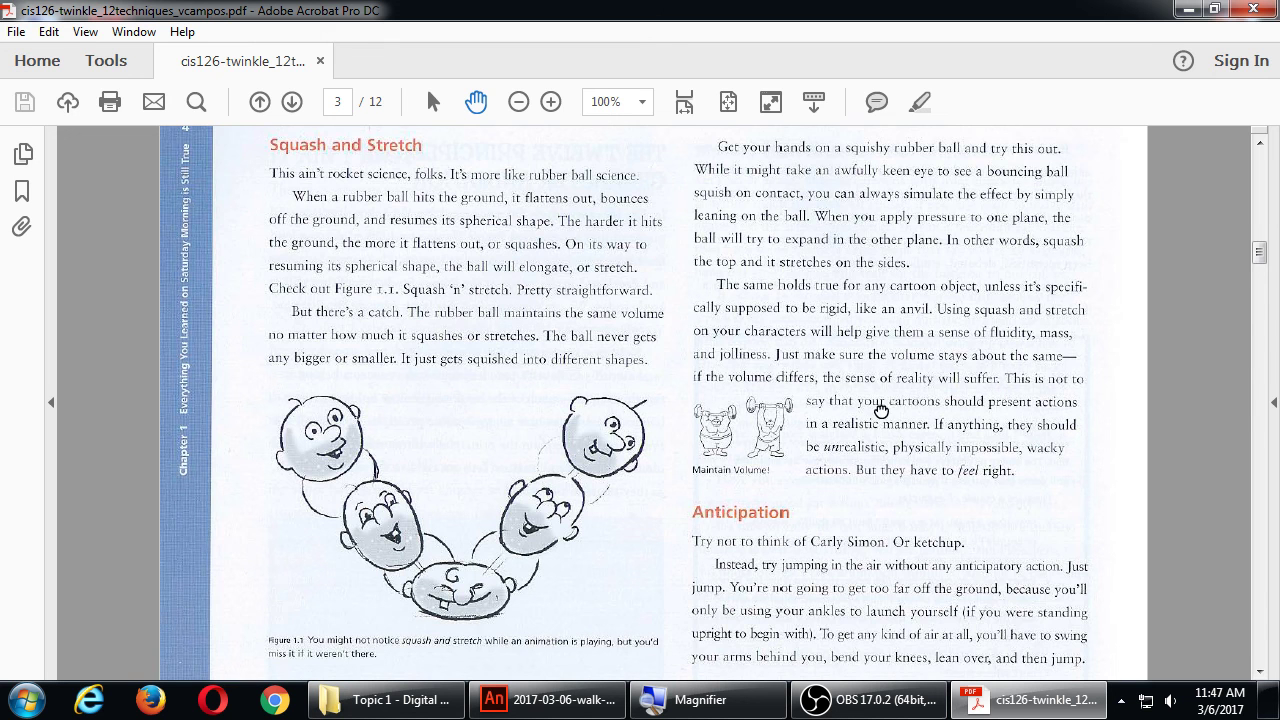
left_click_drag(882, 412, 876, 359)
left_click_drag(929, 403, 934, 263)
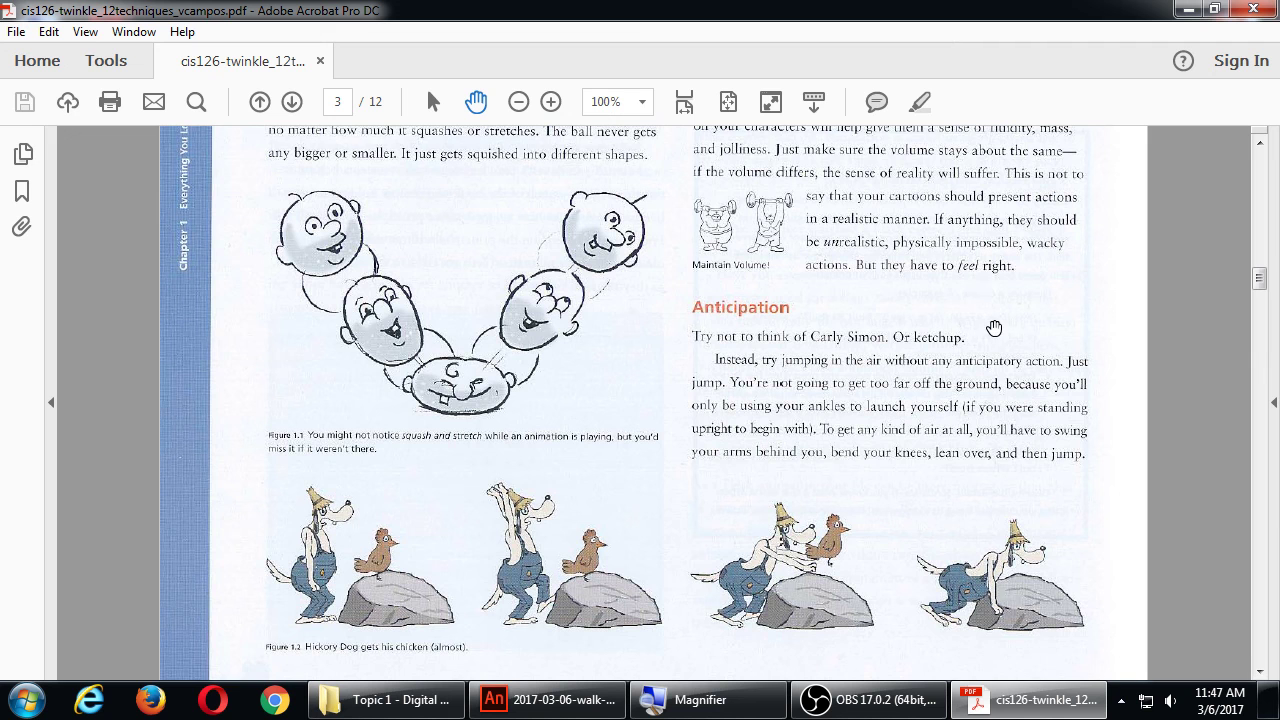
scroll(975, 350, "down", 1)
left_click_drag(975, 350, 976, 322)
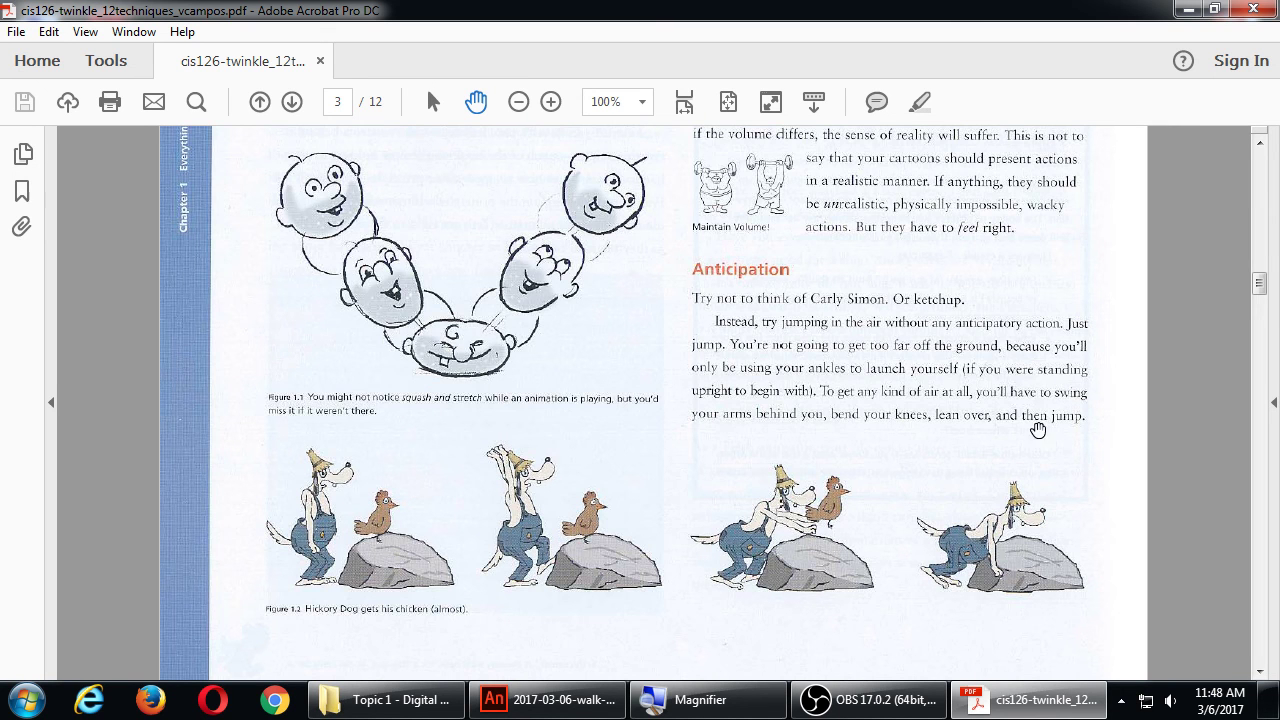
Step: Read the rest of Anticipation and the Staging section on page 4 of the handout down to the Jickett's Speed Shop sequence in Figure 1.3
left_click(1265, 577)
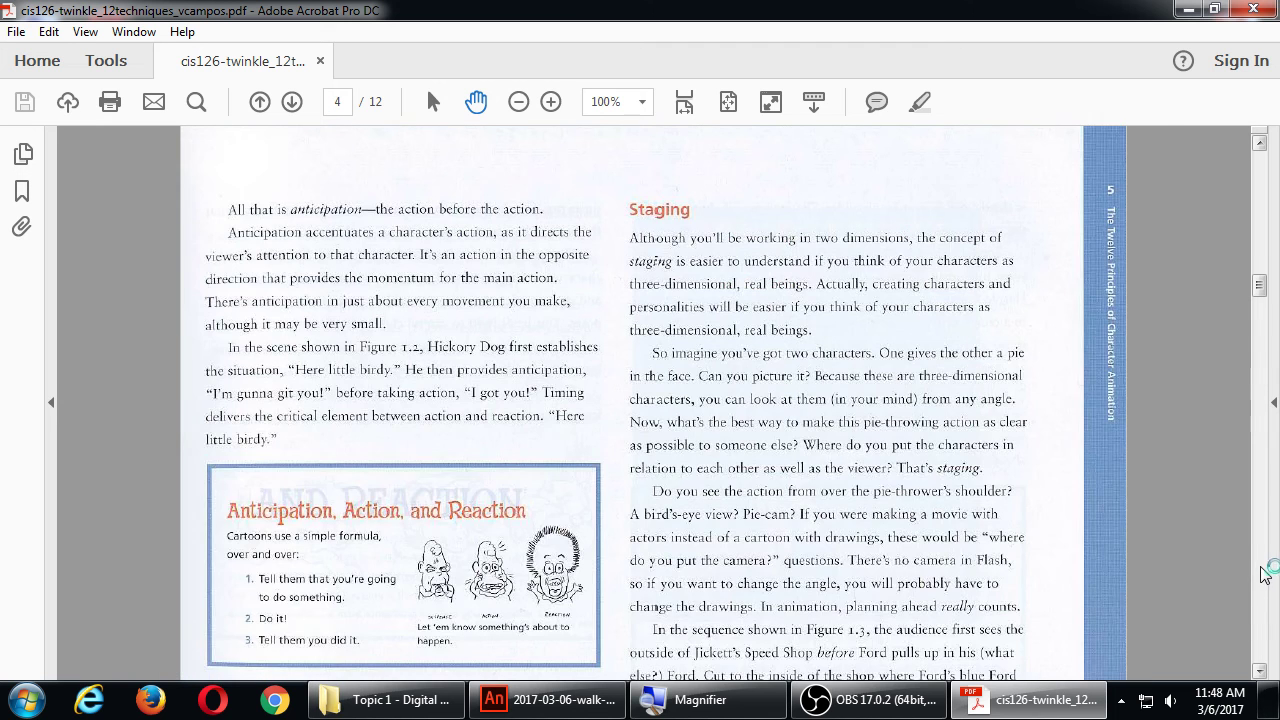
scroll(776, 431, "down", 2)
scroll(776, 431, "down", 4)
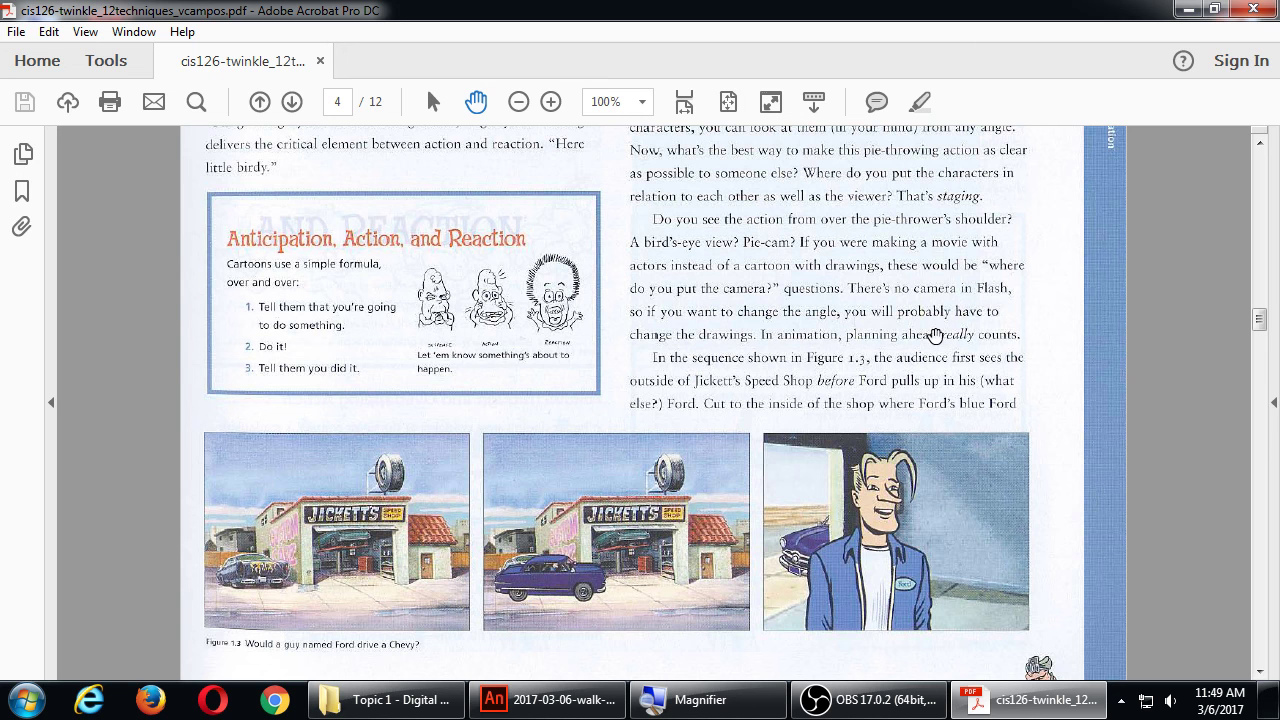
scroll(891, 229, "down", 1)
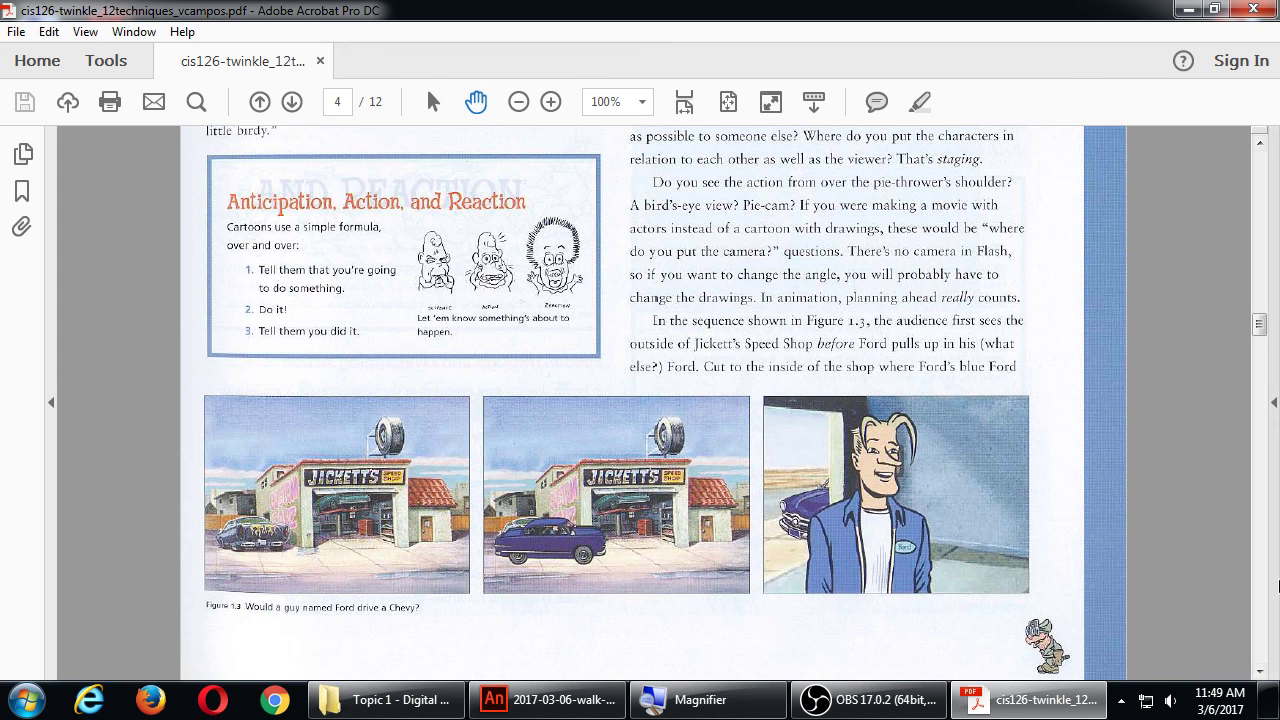
Step: Examine page 5 of the handout, covering Straight-Ahead vs. Pose-to-Pose Action and Follow-Through and Overlapping Action
left_click(1265, 596)
scroll(873, 443, "down", 6)
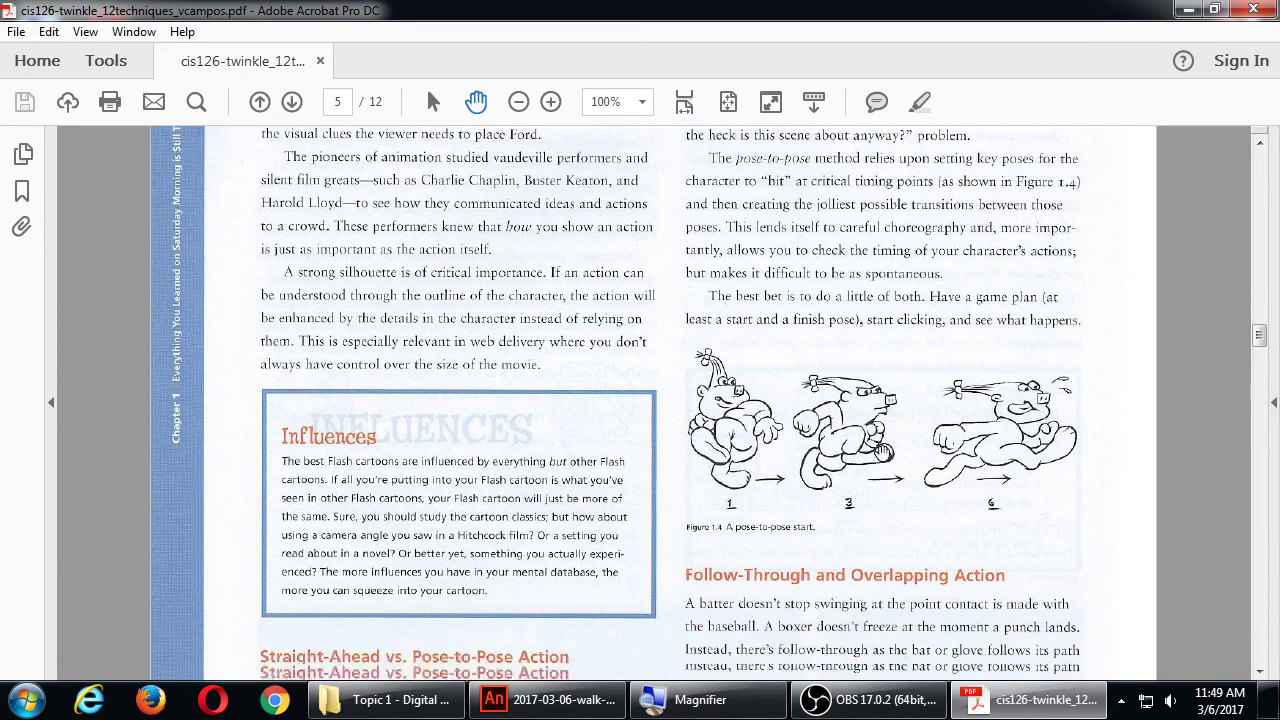
scroll(871, 443, "down", 2)
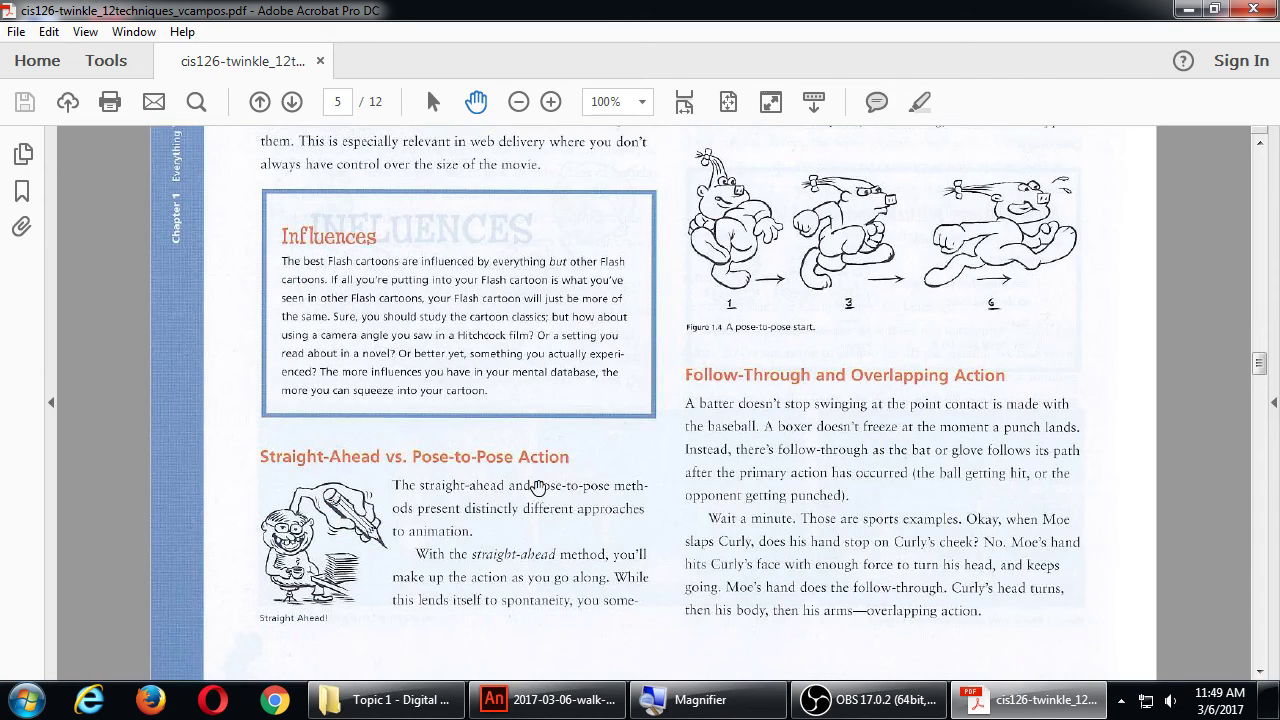
scroll(537, 486, "up", 1)
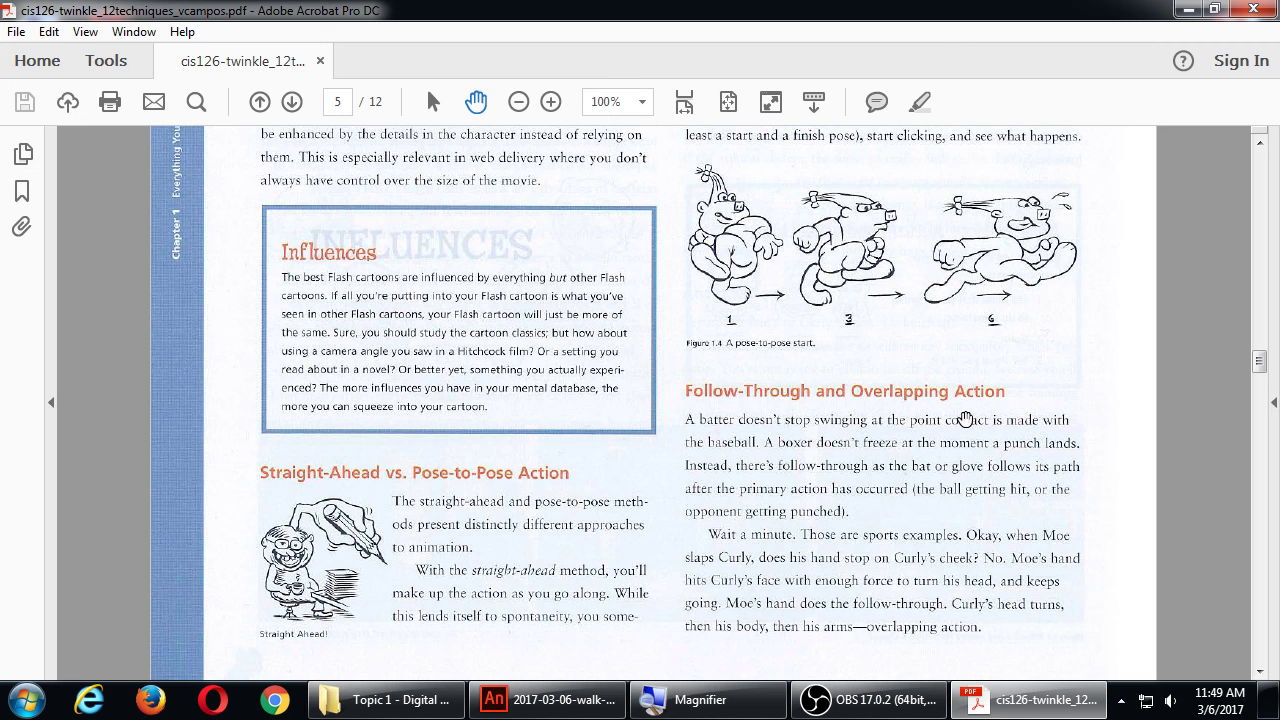
scroll(964, 418, "down", 1)
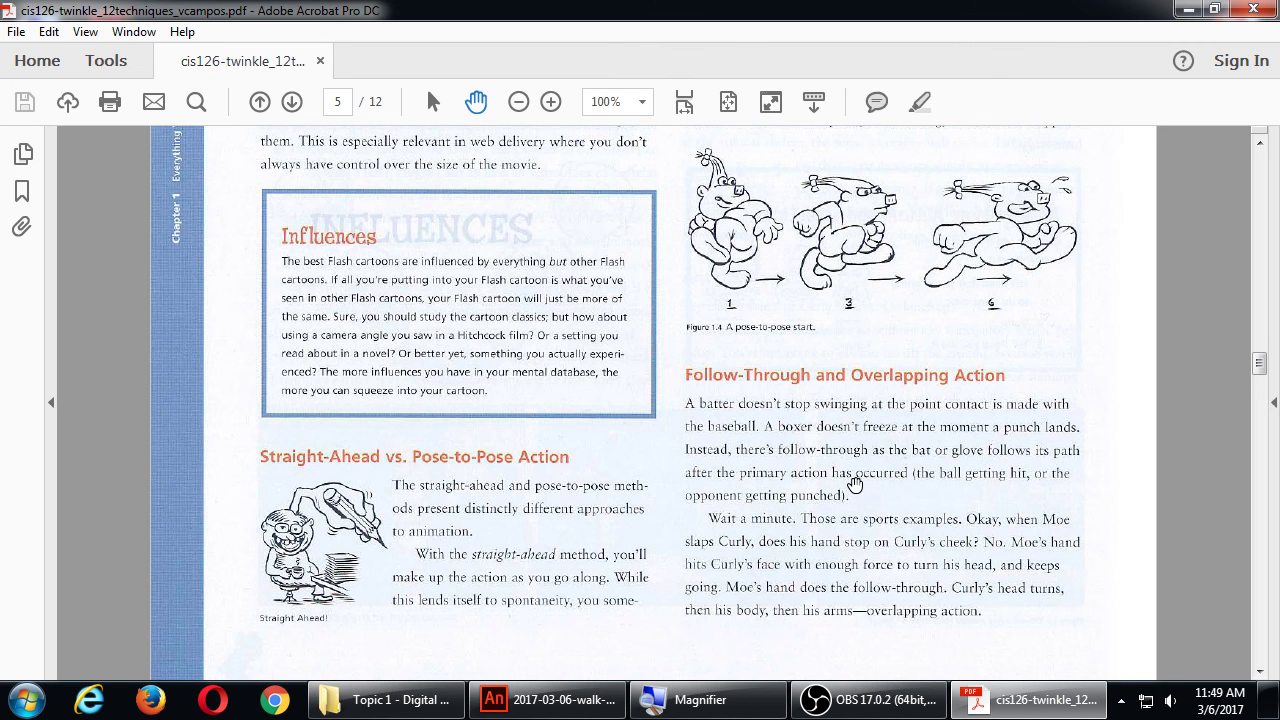
Step: Read The Moving Hold on page 6 of the handout and examine the Hickory Dog sequences in Figures 1.5 and 1.6
scroll(856, 485, "down", 2)
scroll(856, 485, "down", 2)
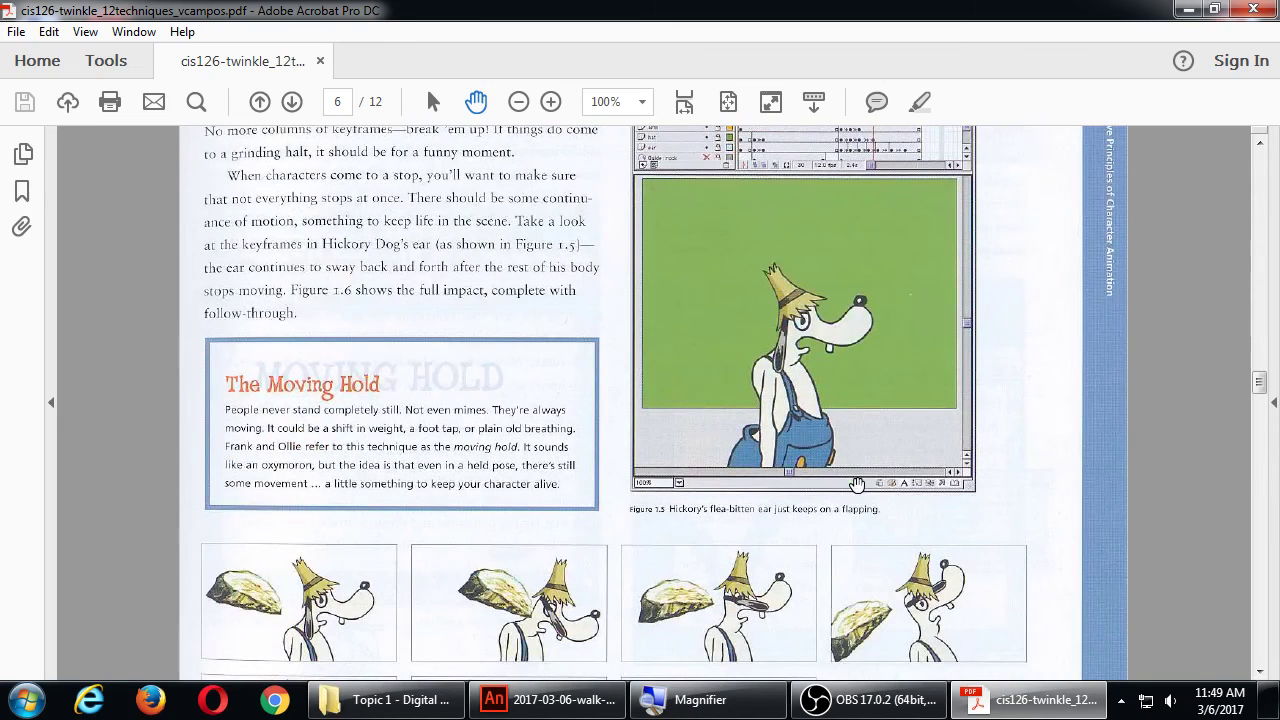
scroll(856, 485, "down", 5)
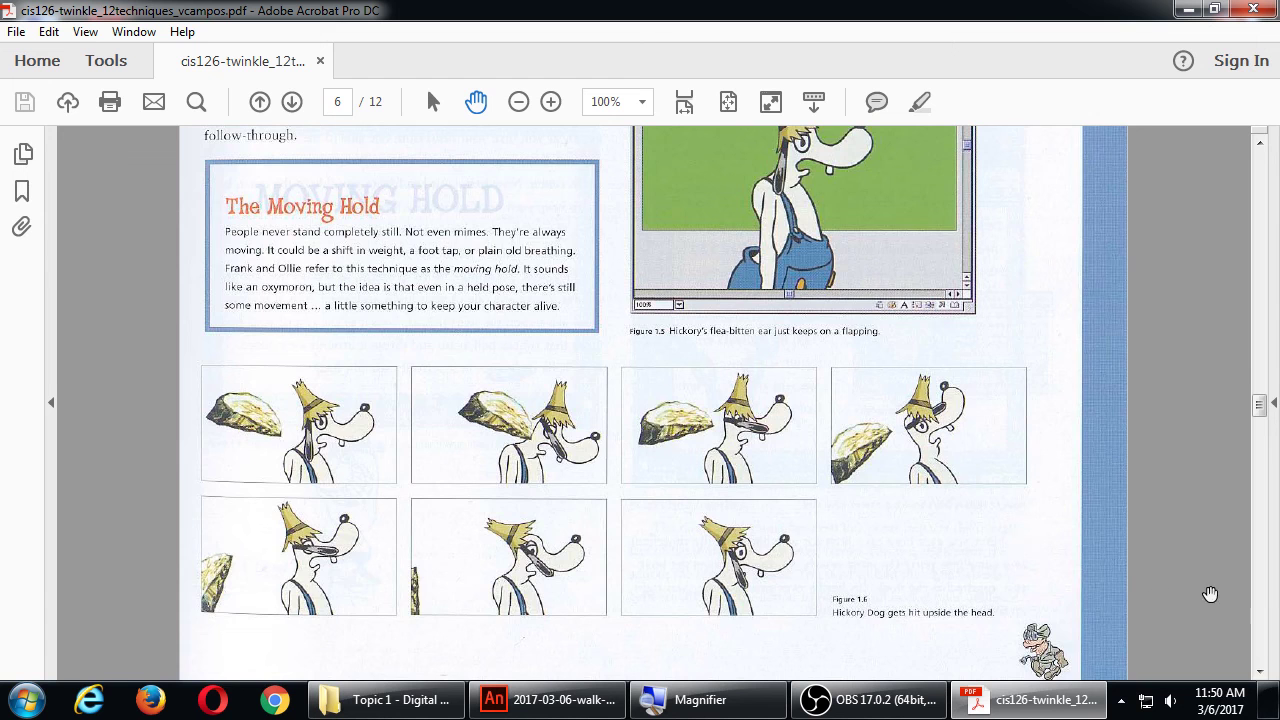
Step: Read the Slow-in and Slow-out and Arcs sections on page 7 of the handout, including the onion-skin Figure 1.7
left_click(1262, 605)
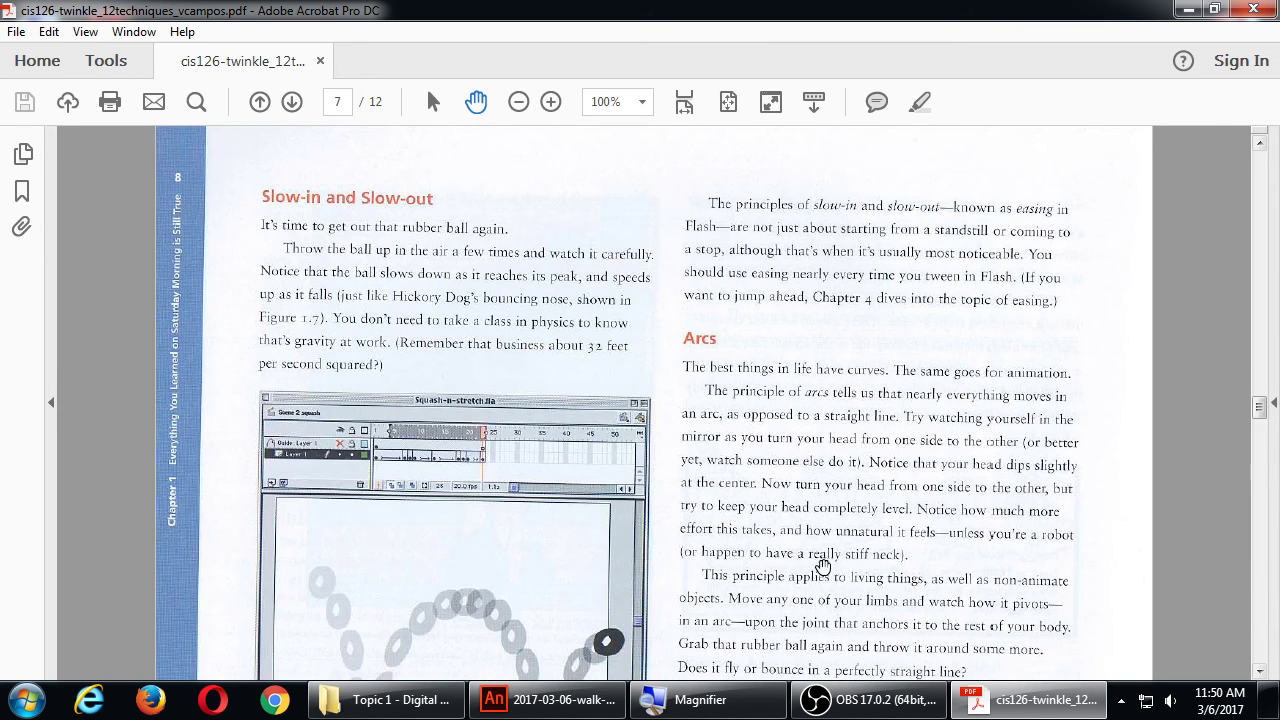
scroll(800, 562, "down", 1)
scroll(800, 562, "down", 1)
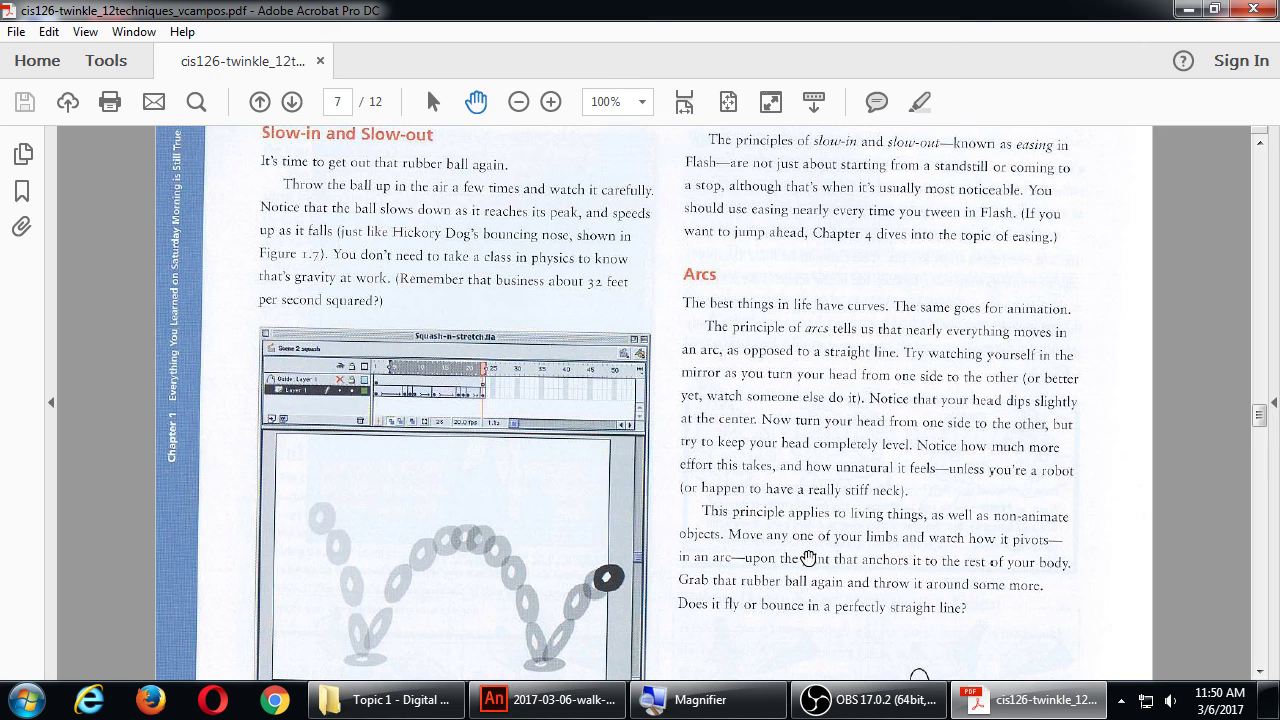
left_click_drag(766, 558, 766, 486)
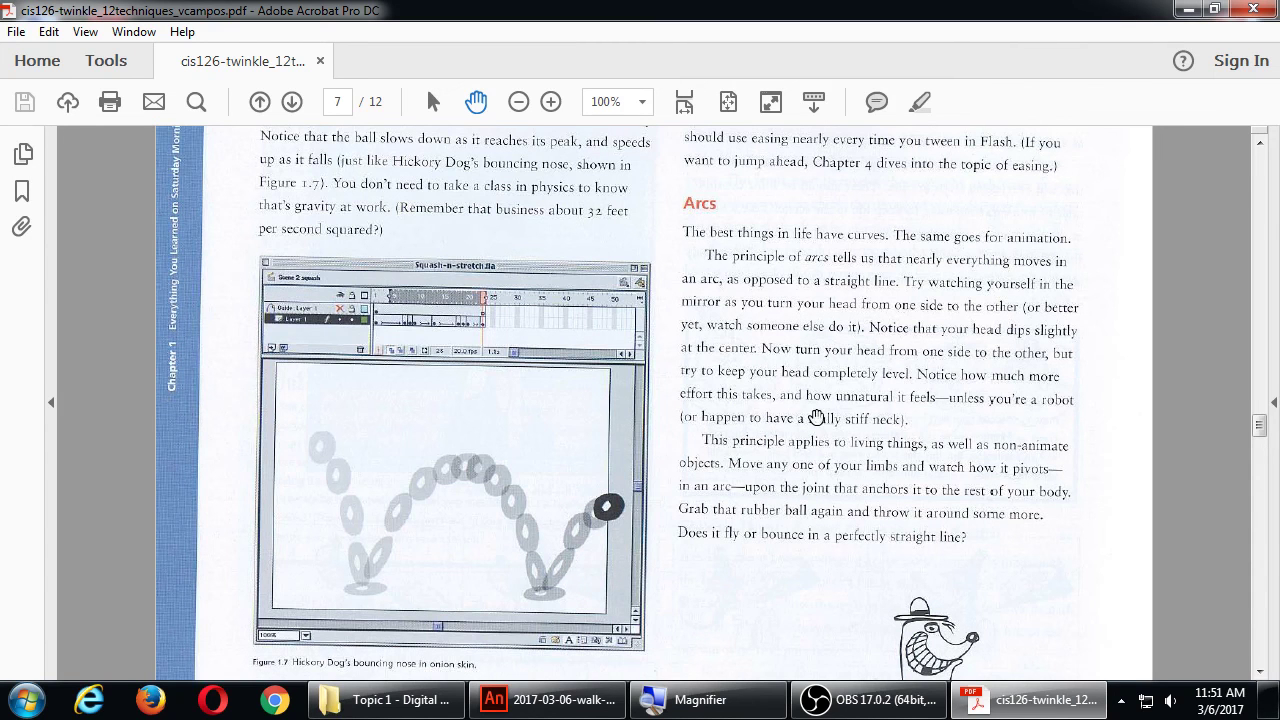
left_click_drag(859, 441, 846, 331)
scroll(871, 405, "down", 1)
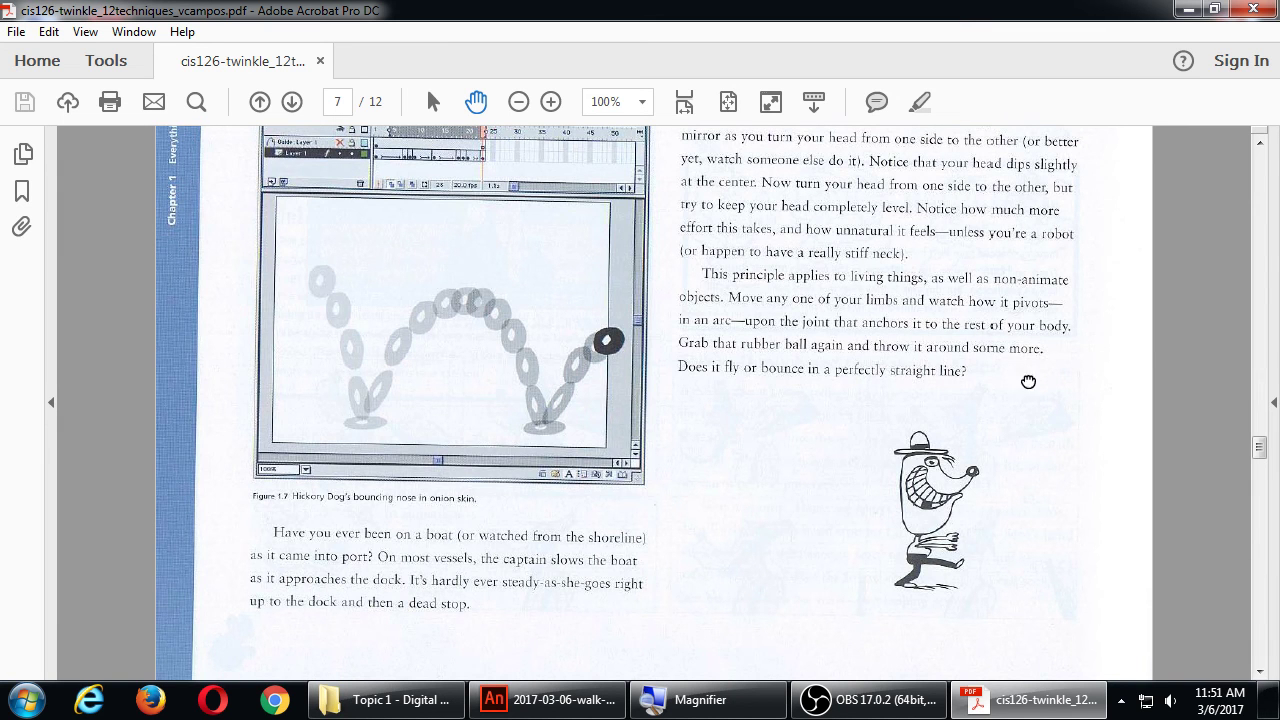
Step: Examine the Secondary Actions and Timing sections on page 8 of the handout, including the motion guide in Figure 1.8
left_click(1259, 672)
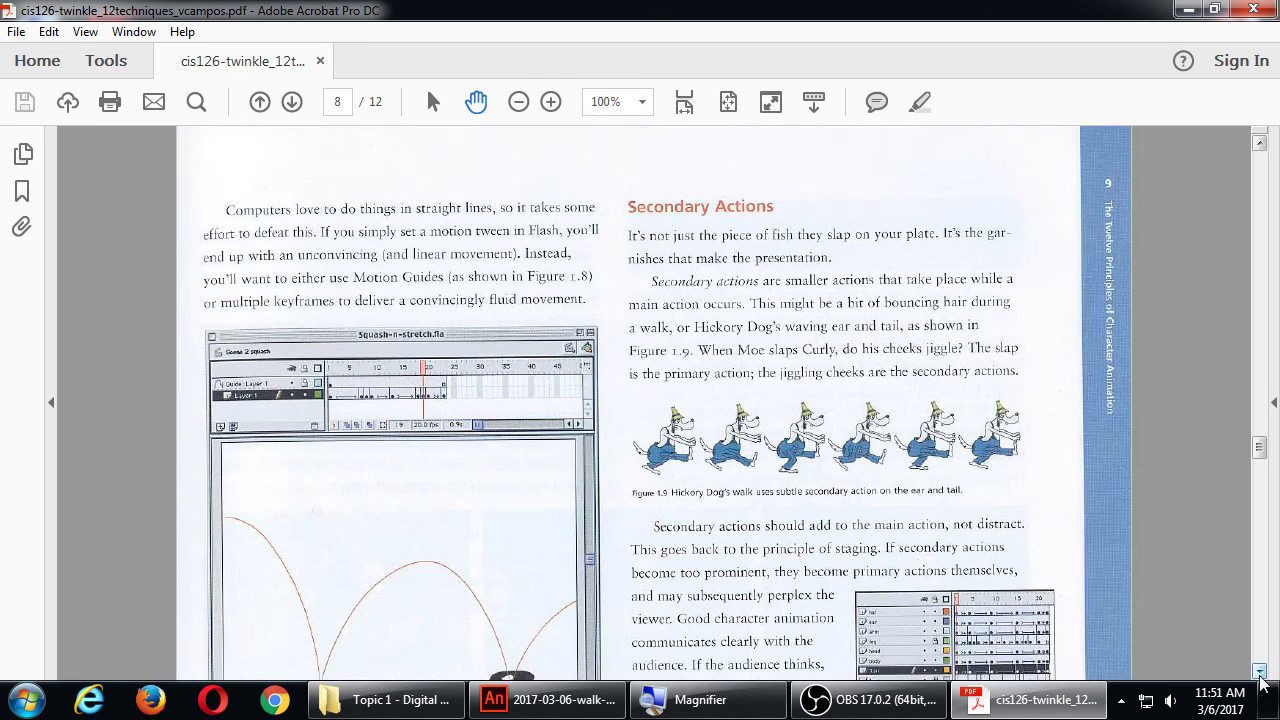
left_click(1259, 672)
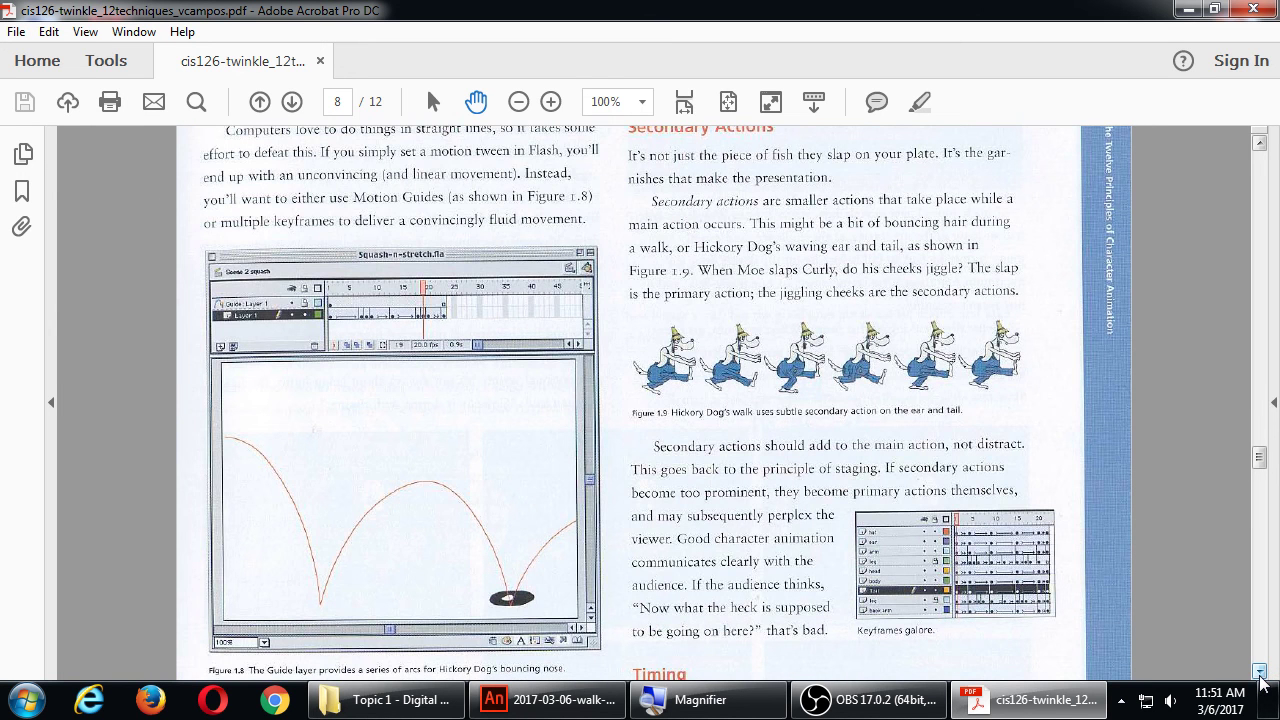
left_click(1259, 672)
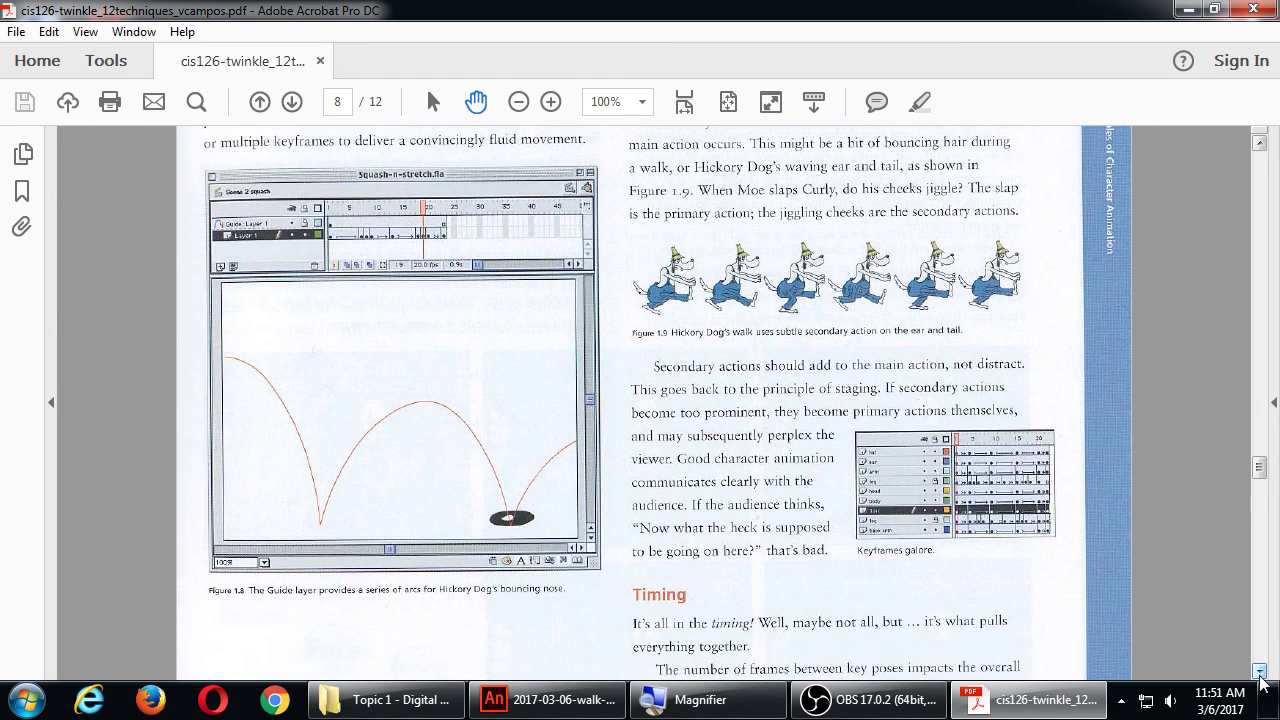
left_click(1259, 672)
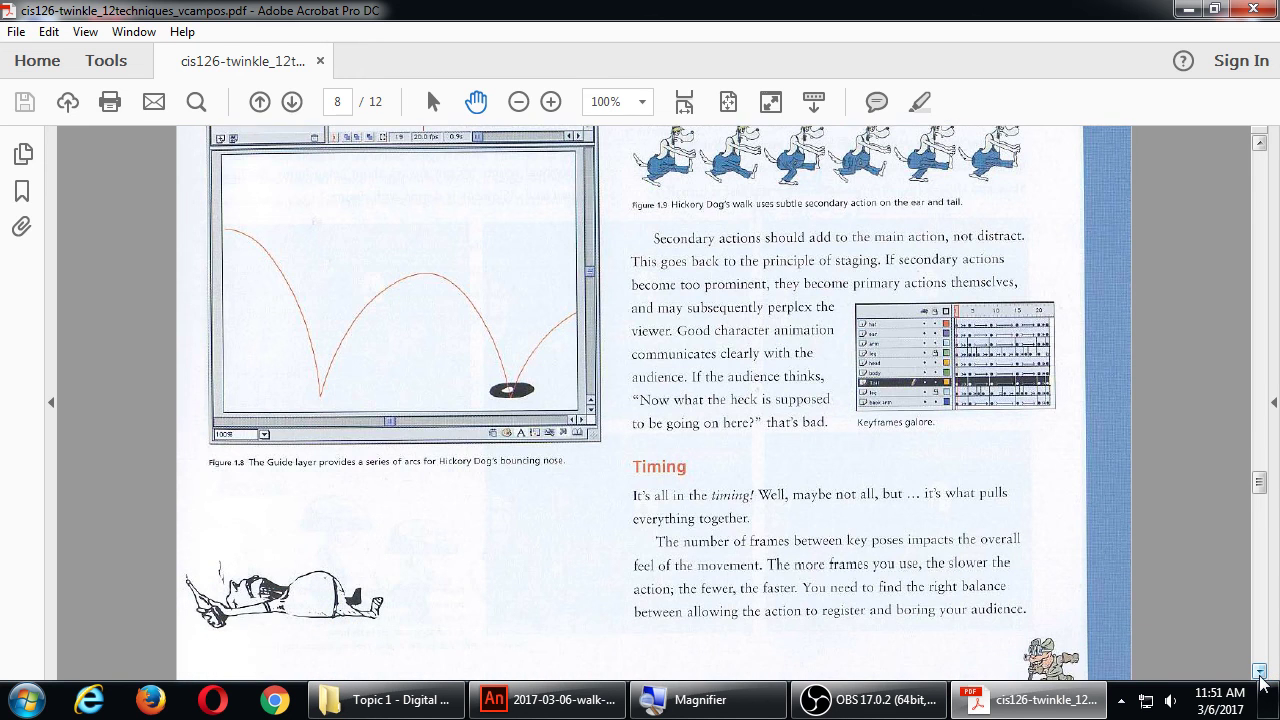
Step: Review the continued Timing discussion on page 9 of the handout down to the five-frame garage scene in Figure 1.10
left_click(1260, 673)
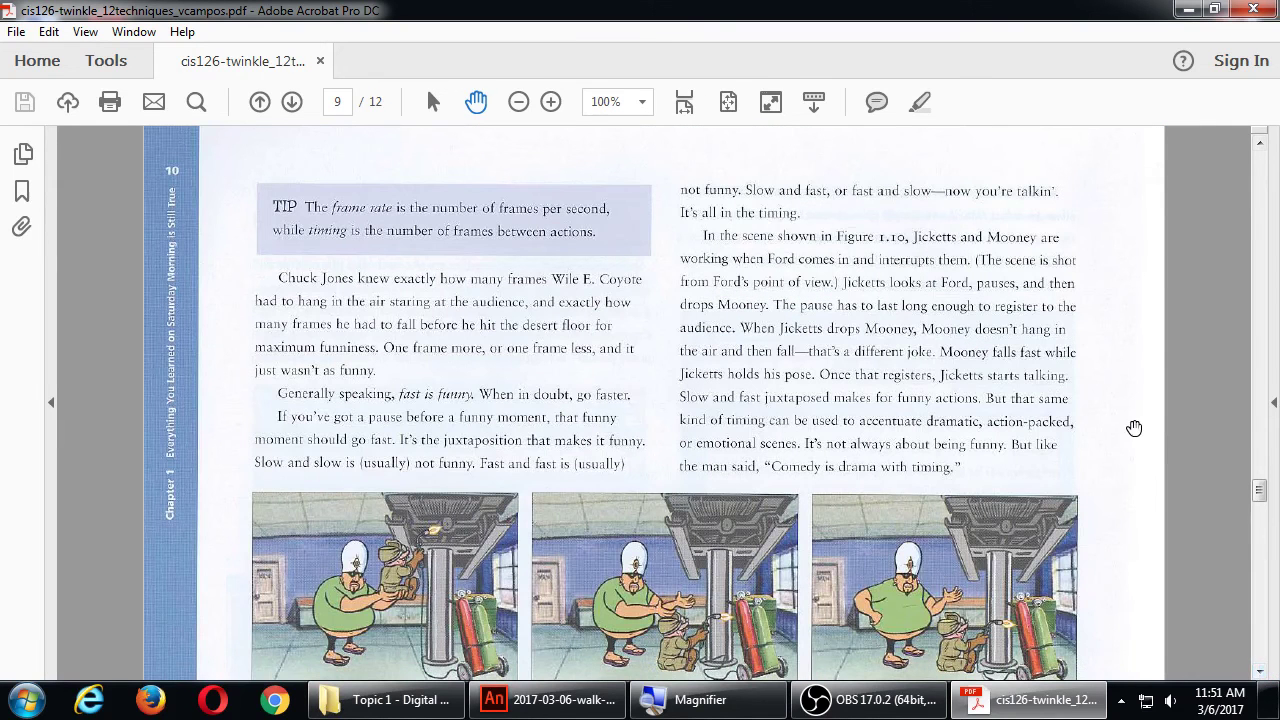
left_click(1260, 672)
left_click(1260, 672)
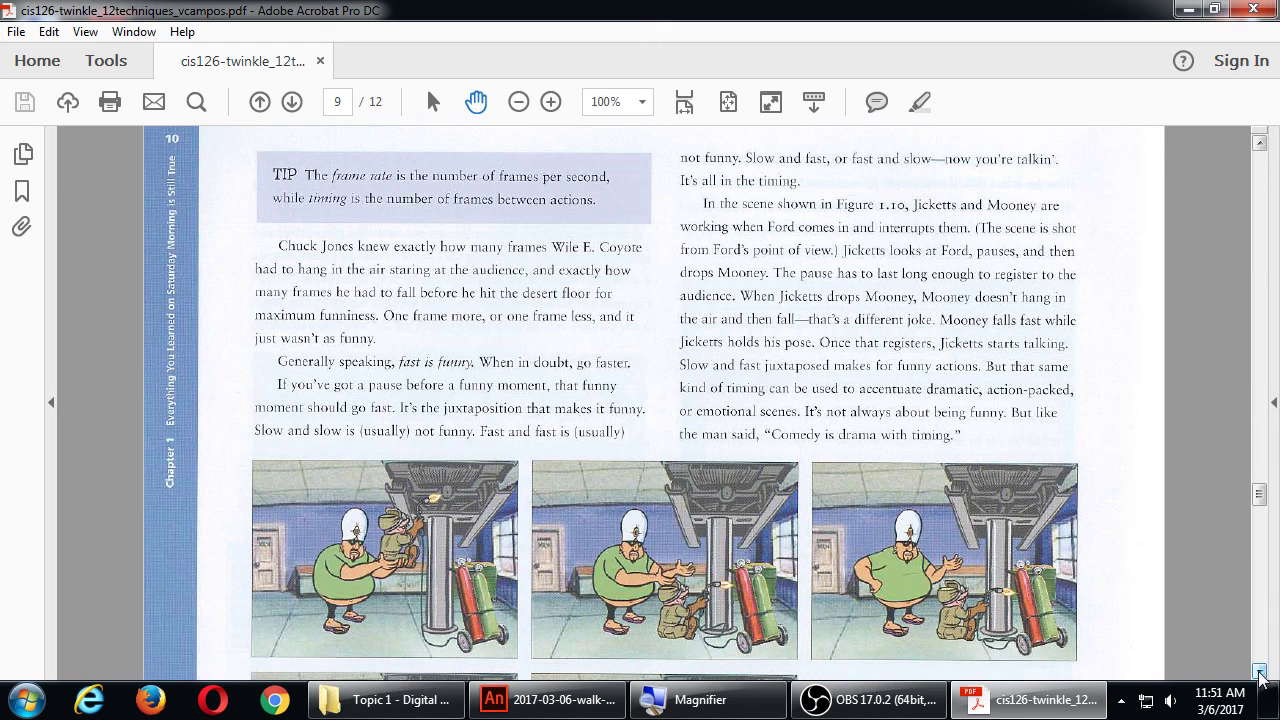
left_click(1260, 672)
left_click(1260, 673)
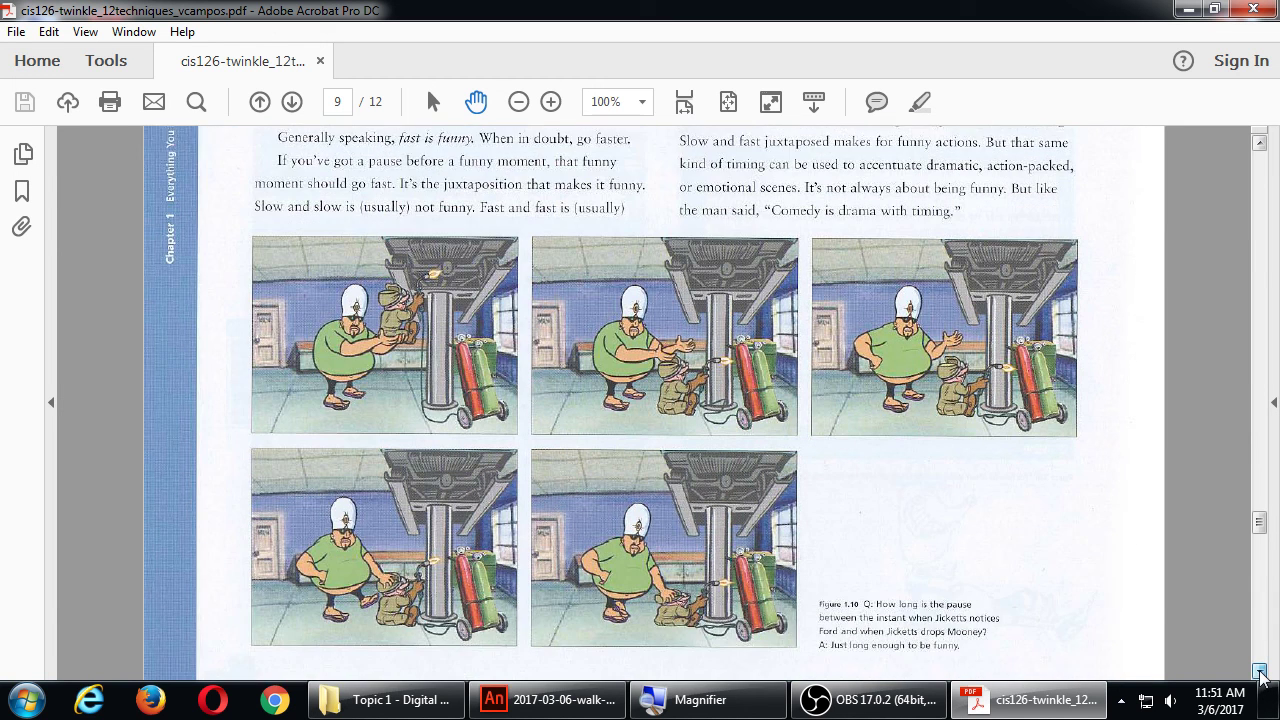
left_click(1260, 674)
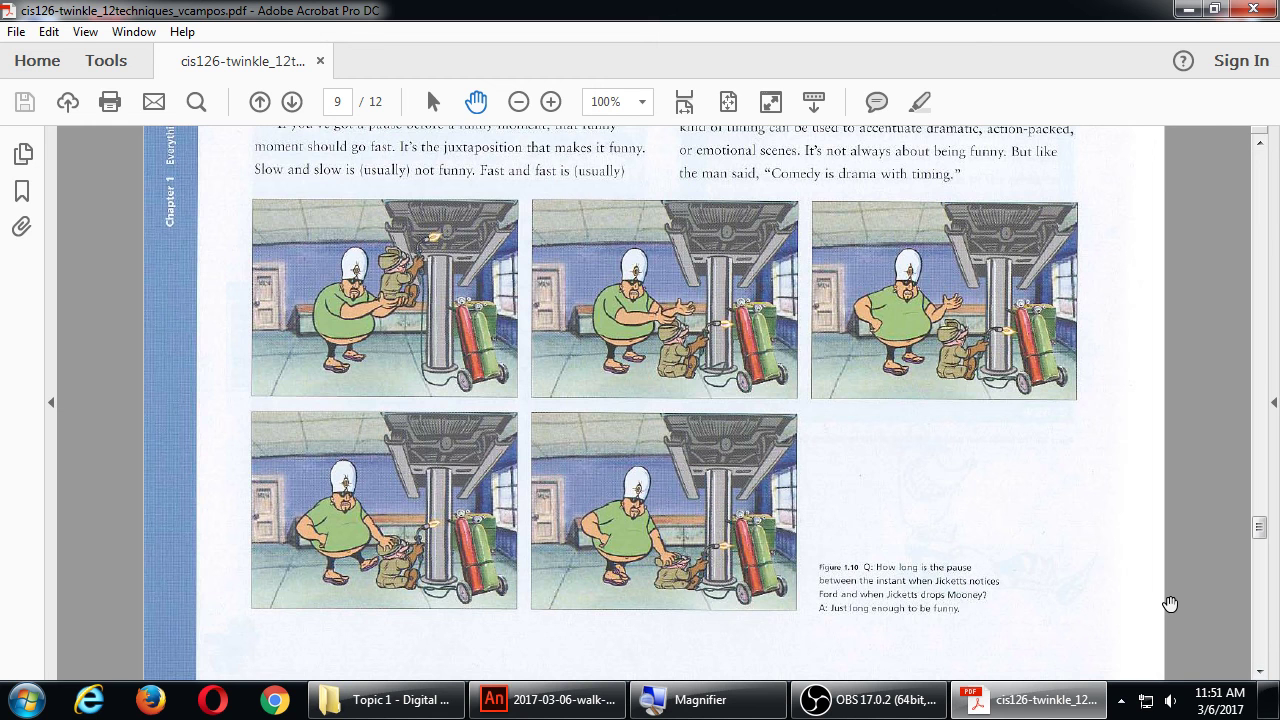
Step: Read the Exaggeration and Solid Drawing sections on page 10 of the handout and examine Figures 1.11 and 1.12
left_click(1259, 637)
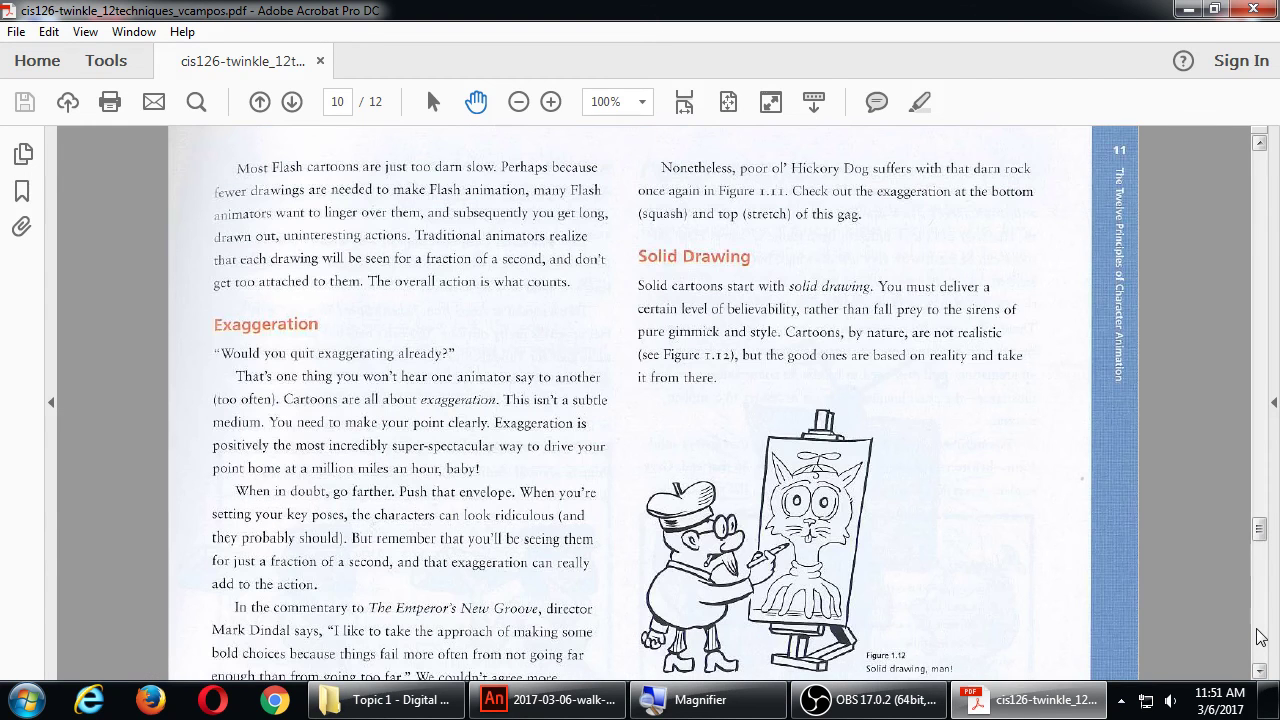
left_click_drag(483, 513, 510, 314)
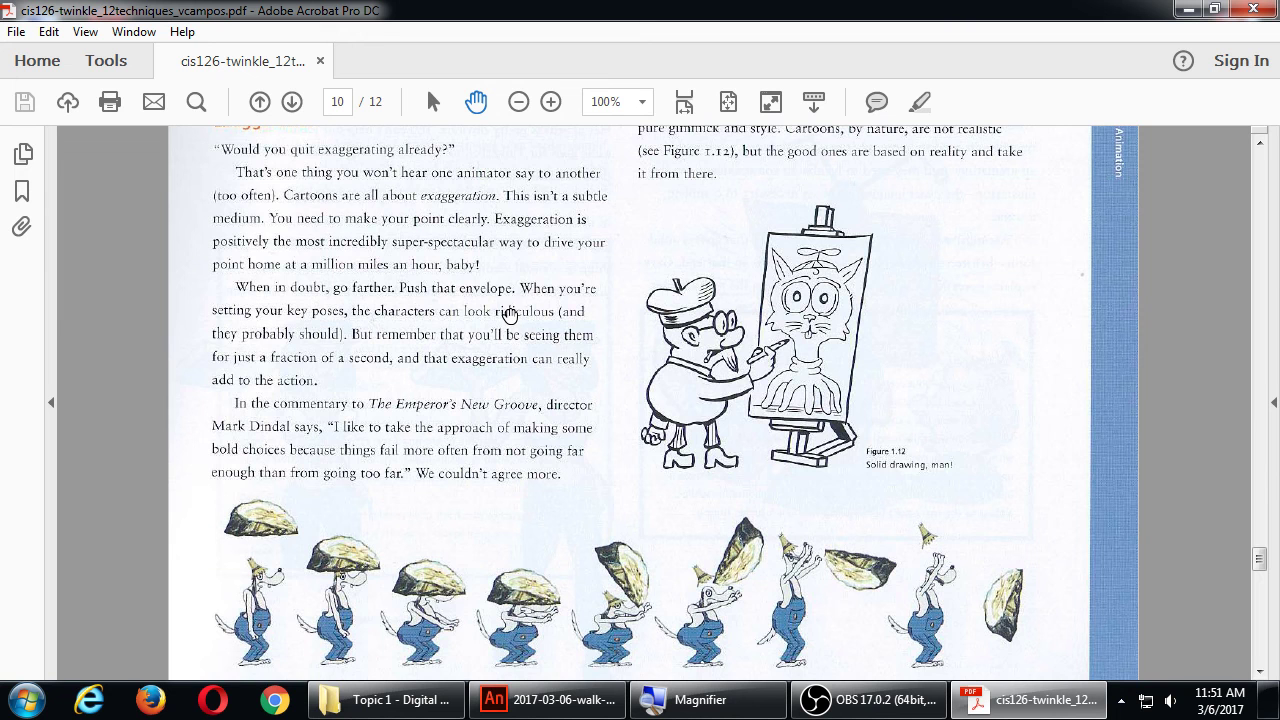
scroll(835, 327, "up", 1)
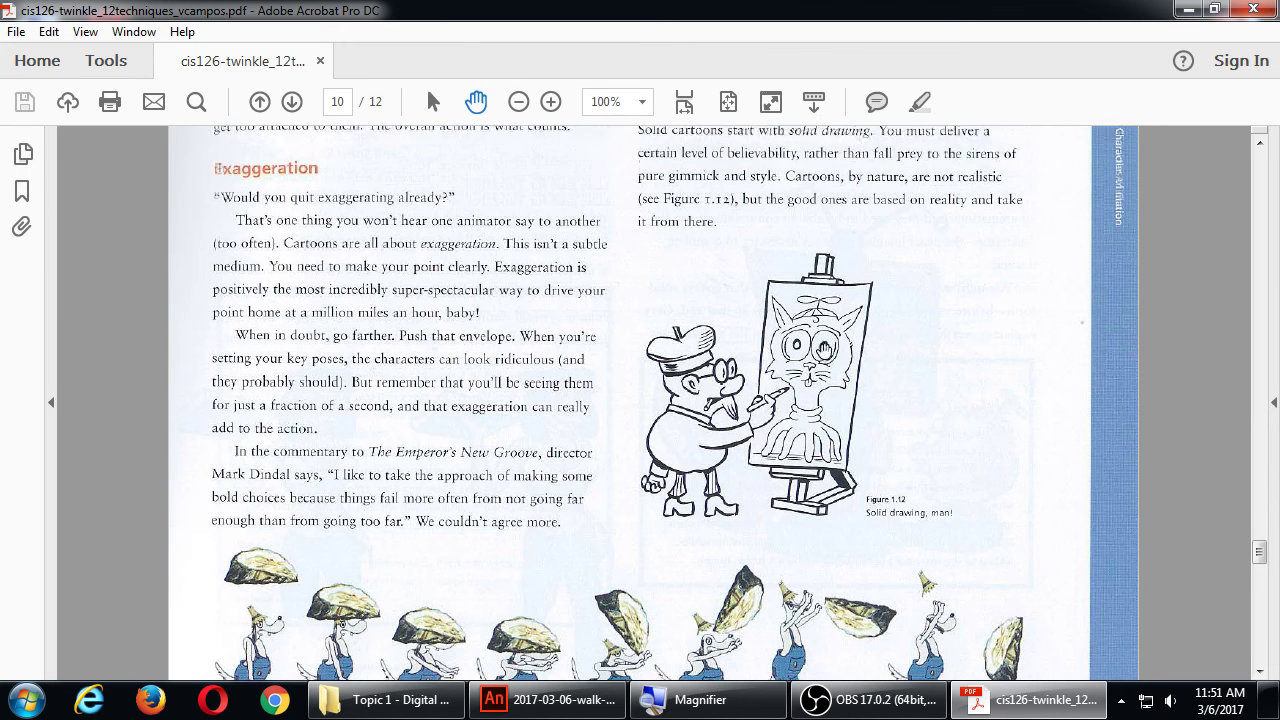
scroll(835, 385, "up", 1)
scroll(822, 427, "down", 3)
scroll(820, 427, "up", 2)
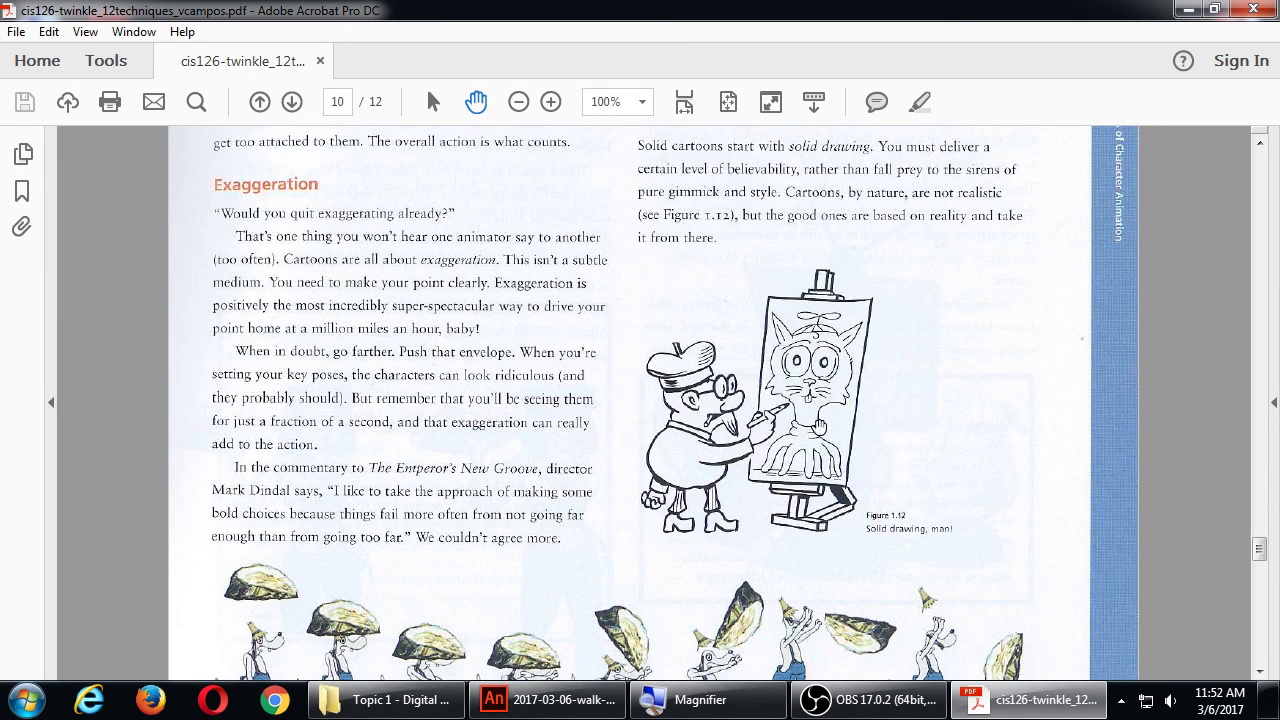
scroll(887, 407, "up", 1)
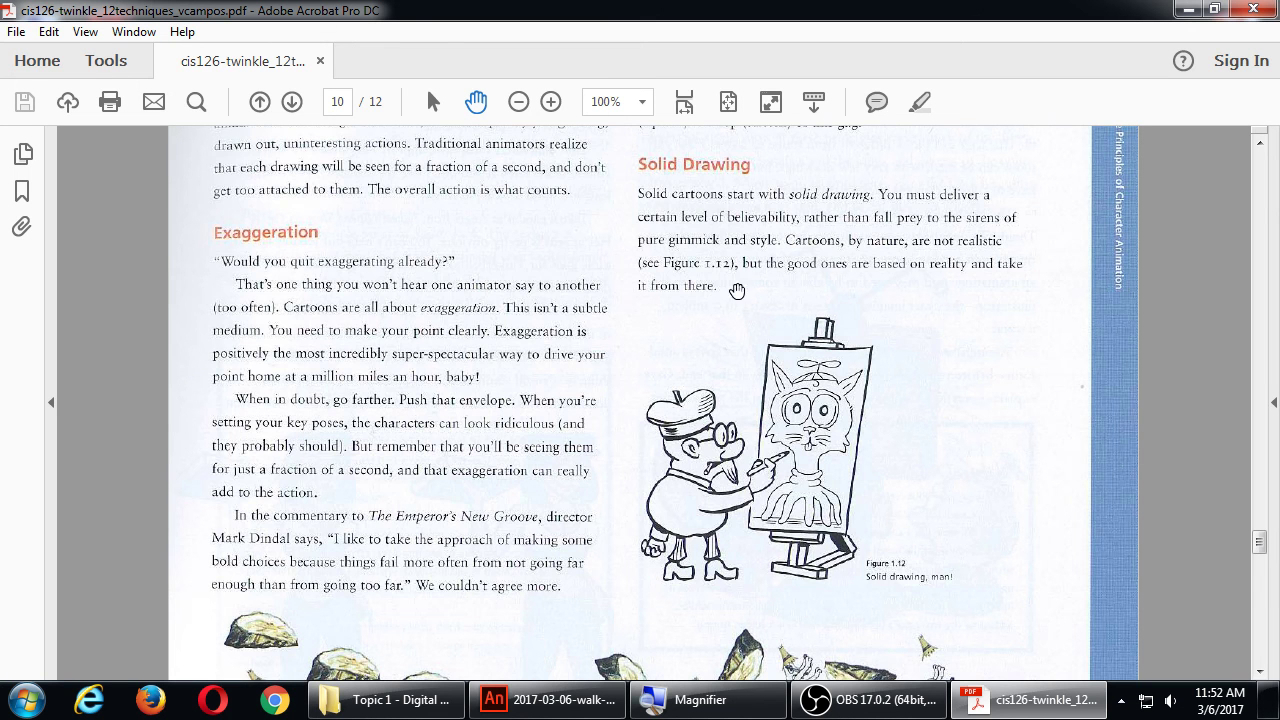
scroll(876, 480, "down", 3)
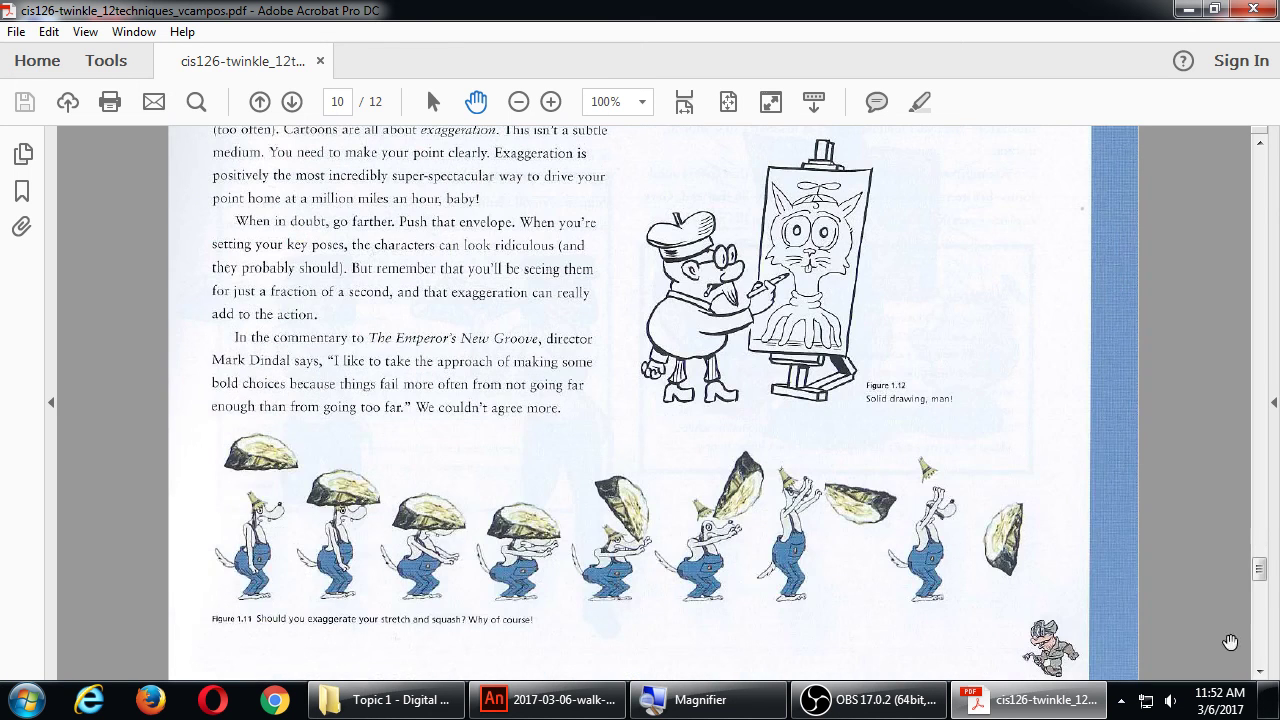
Step: Read the Appeal section and Figure 1.13 on page 11, look over the closing page 12, and return to page 11
left_click(1259, 671)
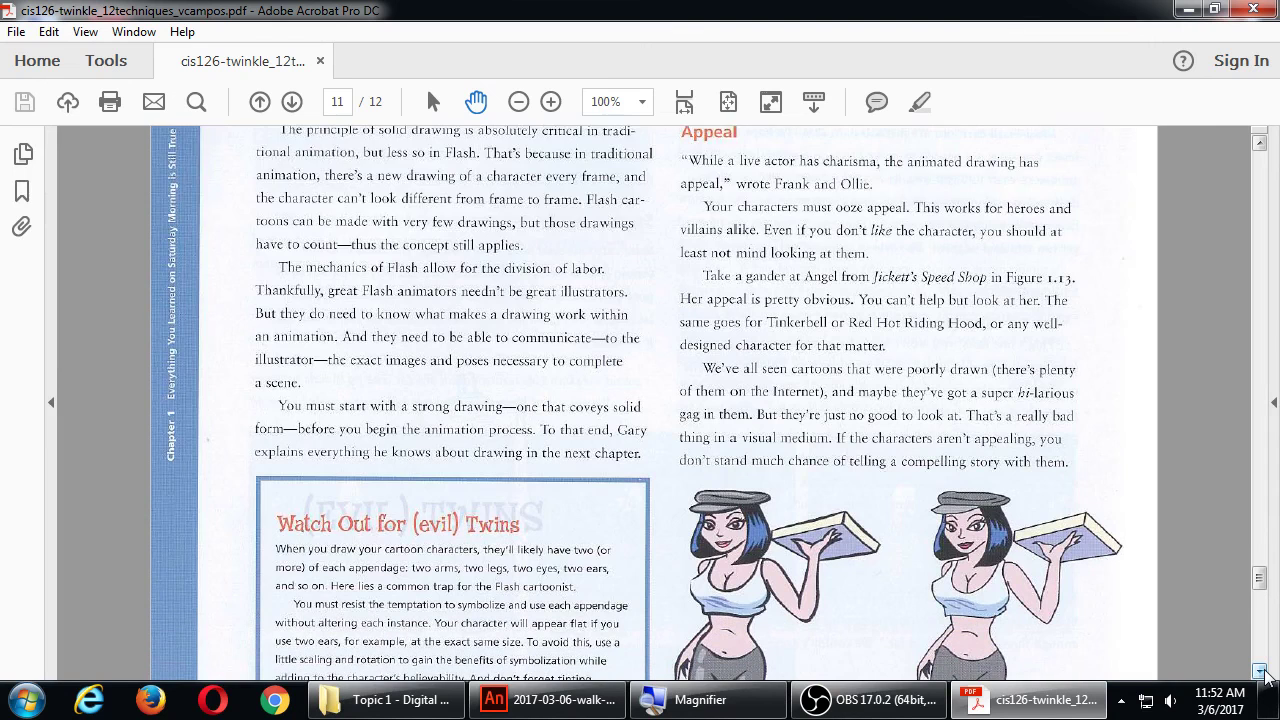
left_click_drag(1260, 671, 1260, 671)
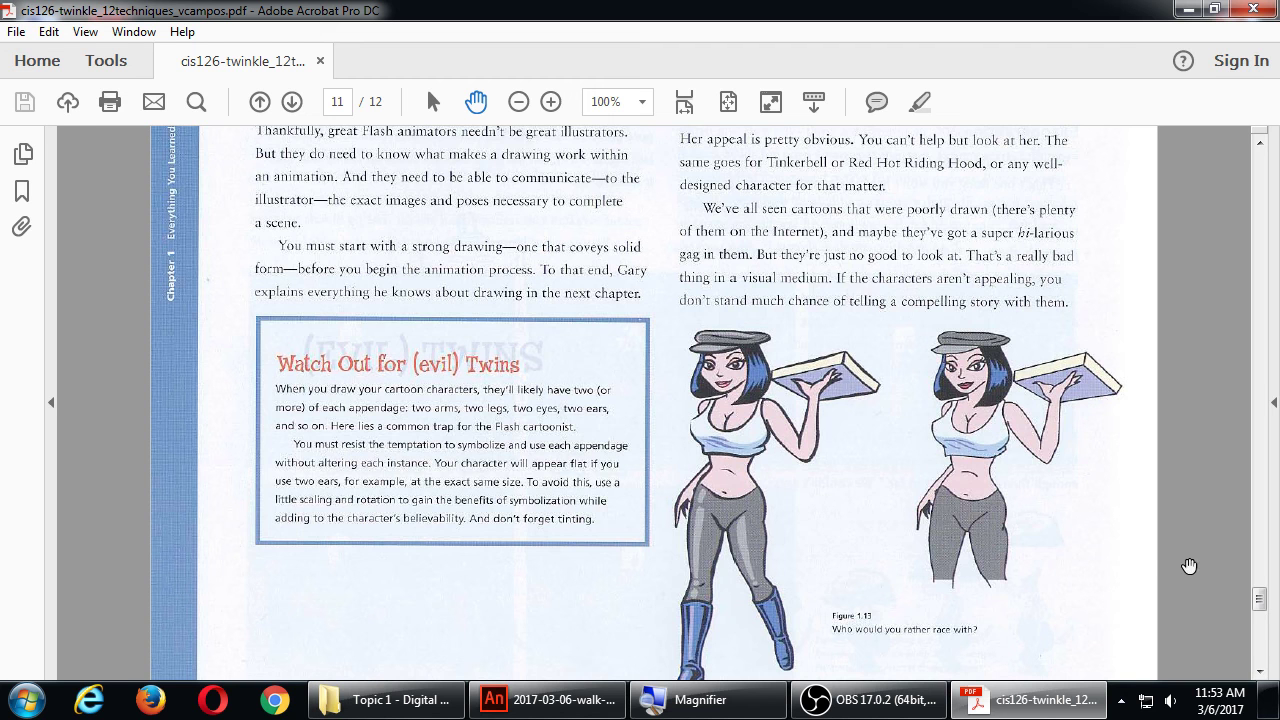
scroll(975, 568, "down", 5)
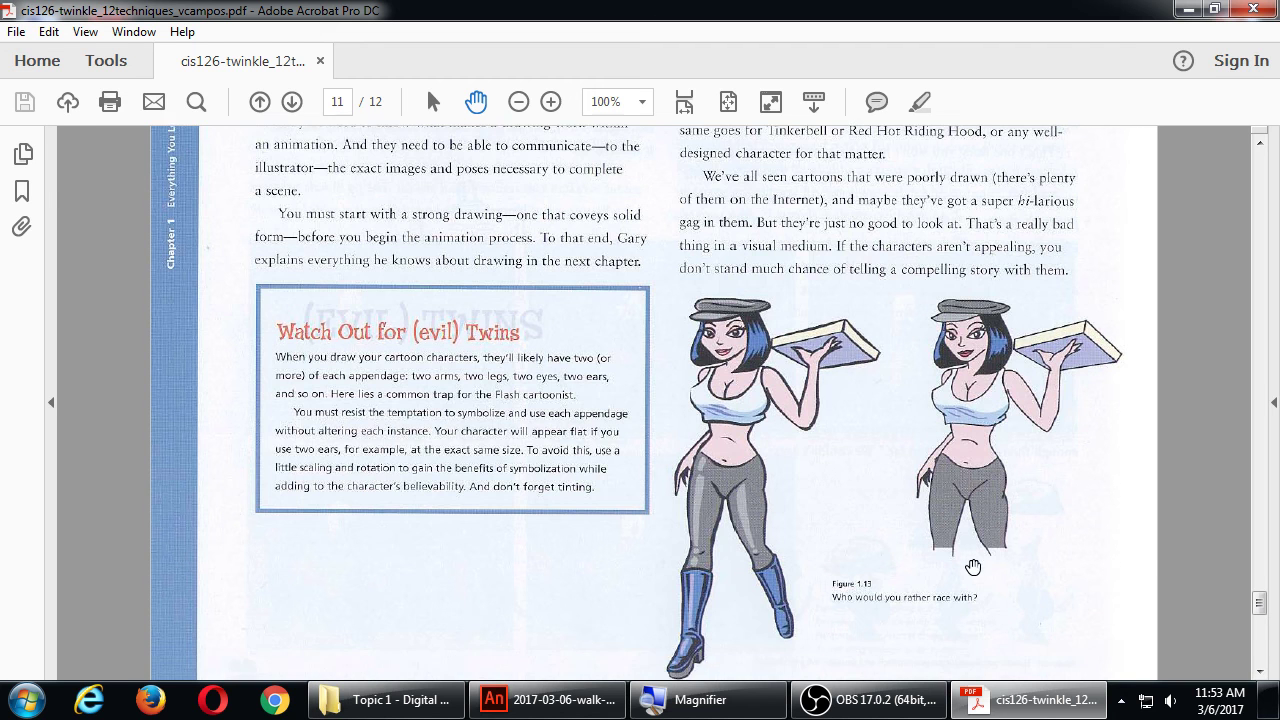
scroll(972, 563, "down", 3)
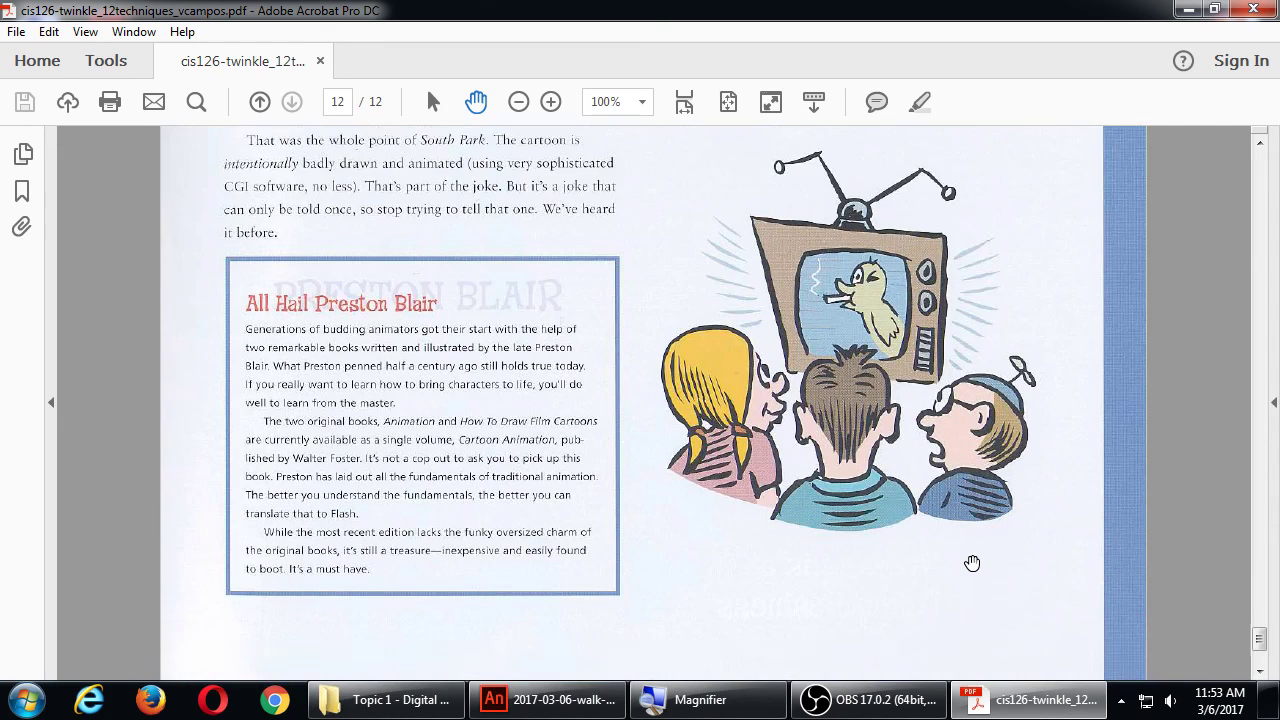
scroll(972, 563, "up", 10)
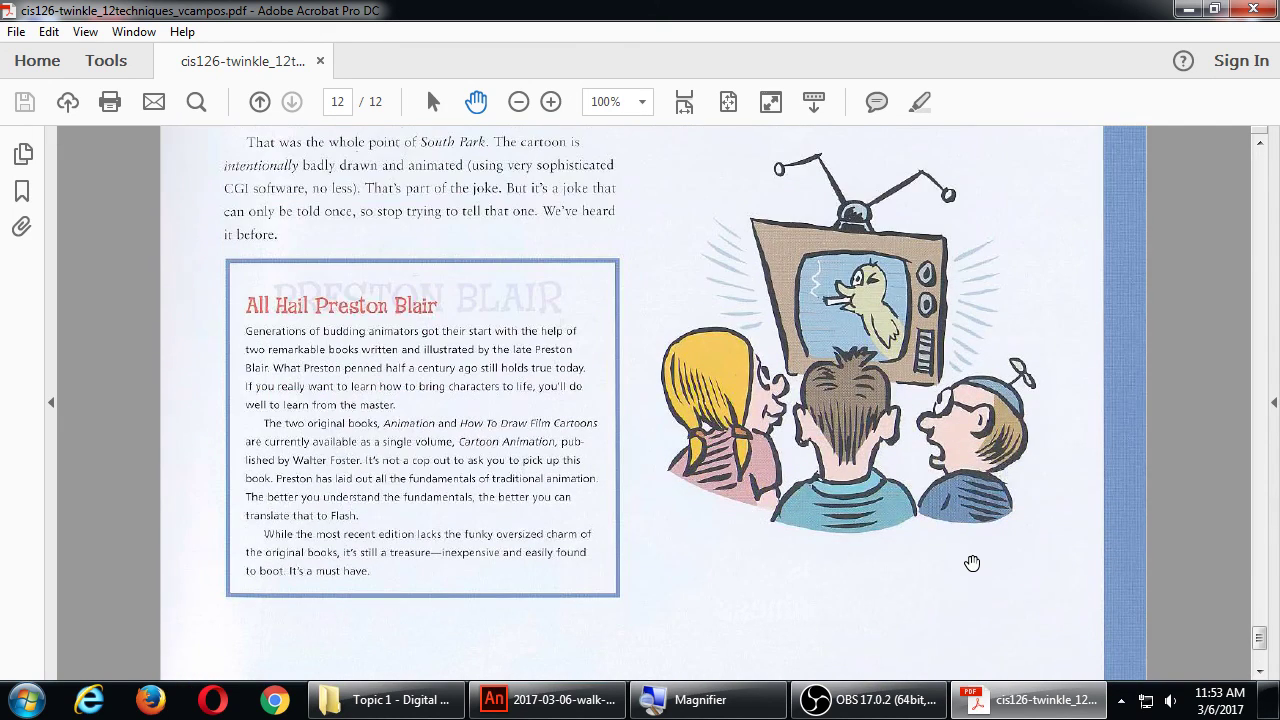
scroll(957, 570, "up", 2)
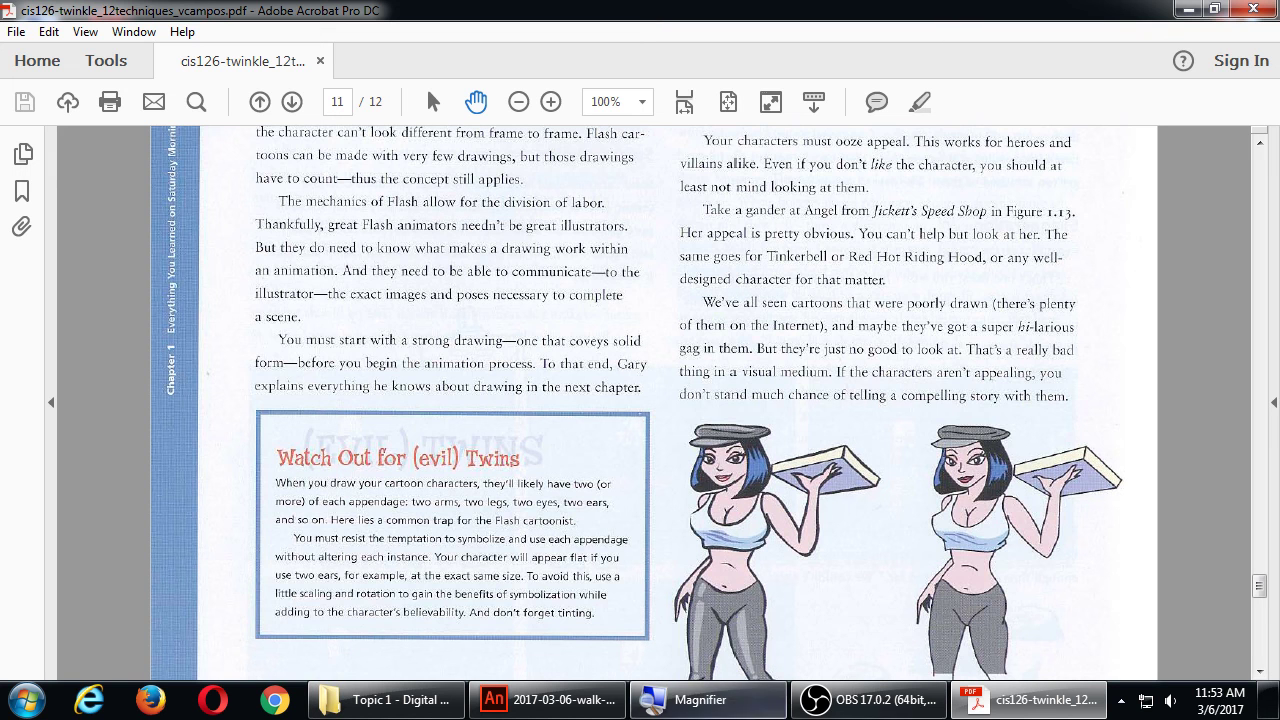
Step: Switch to Animate and play back the Walk4 walk cycle on the timeline
left_click(676, 519)
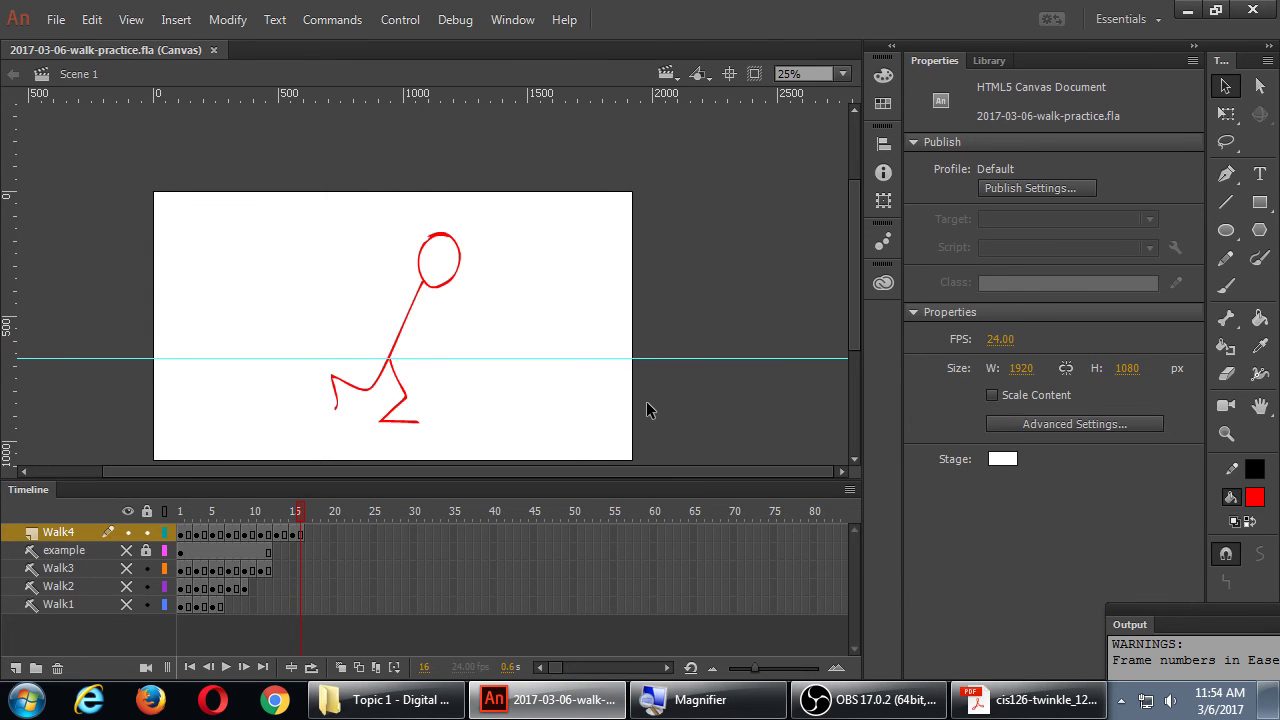
key("Return")
key("Return")
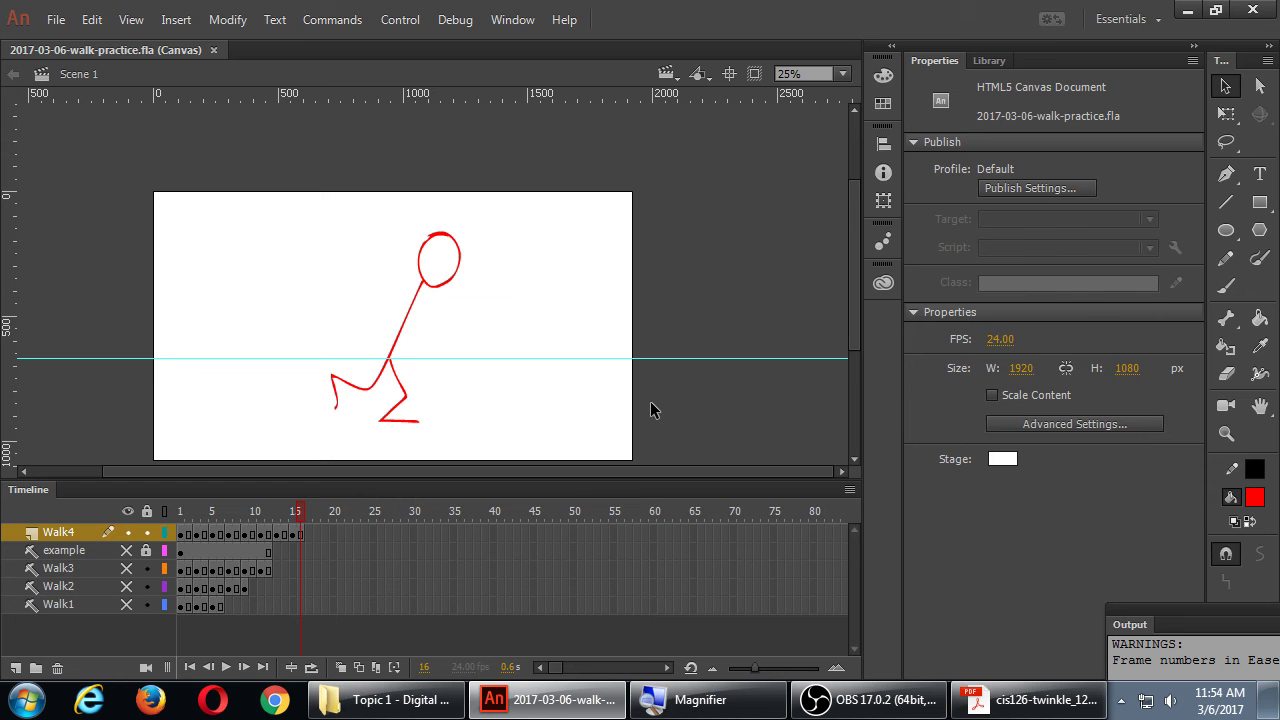
left_click(816, 700)
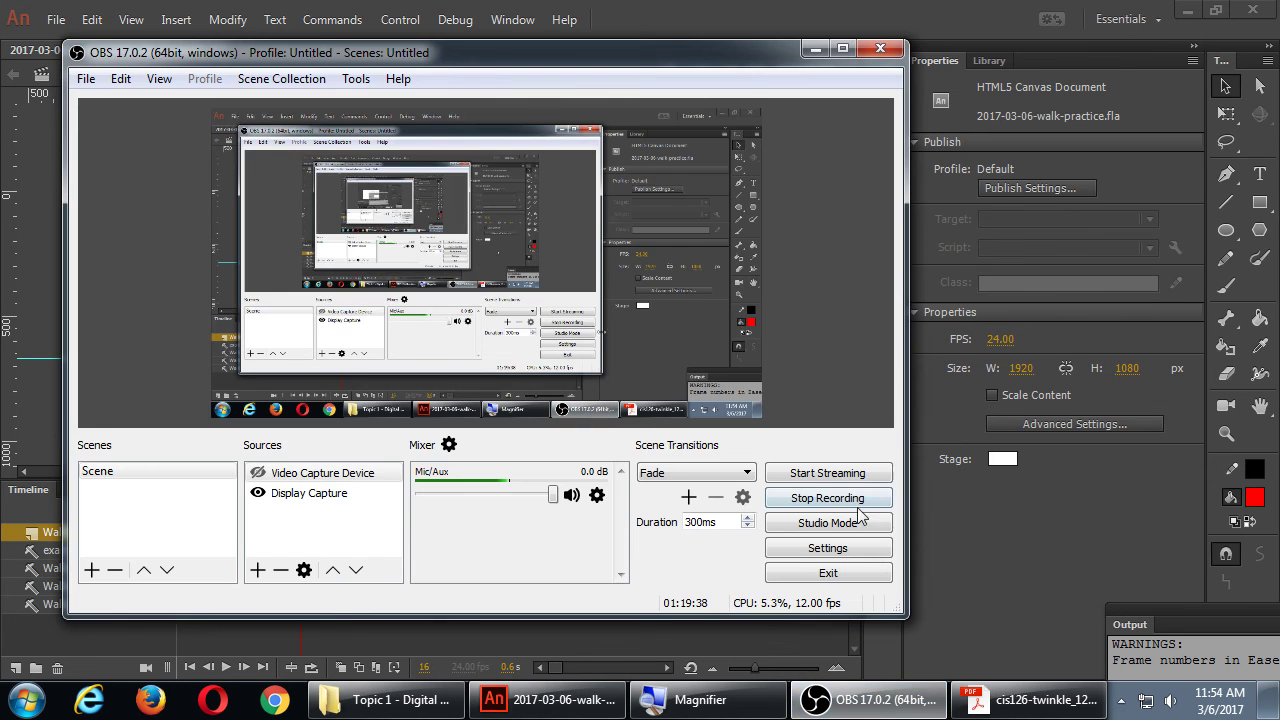